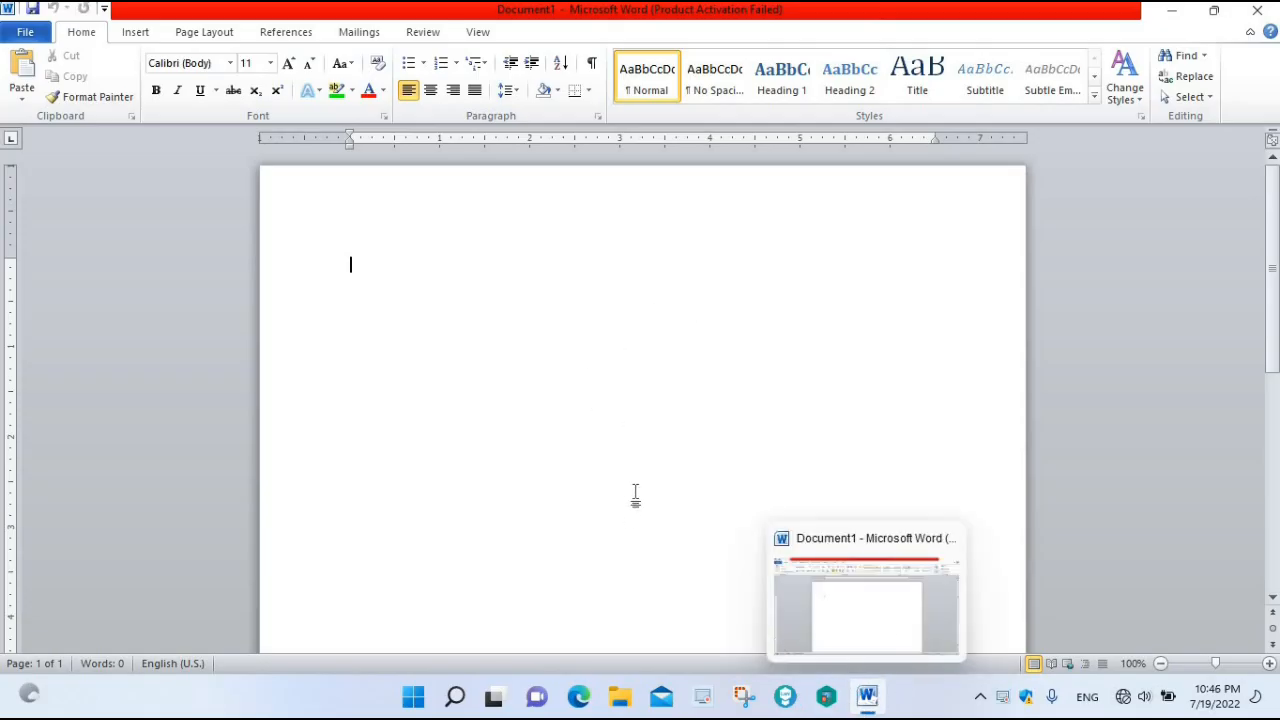
Close the blank document and open the existing document පරිගණක සංරචක from the Downloads folder
left_click(1257, 10)
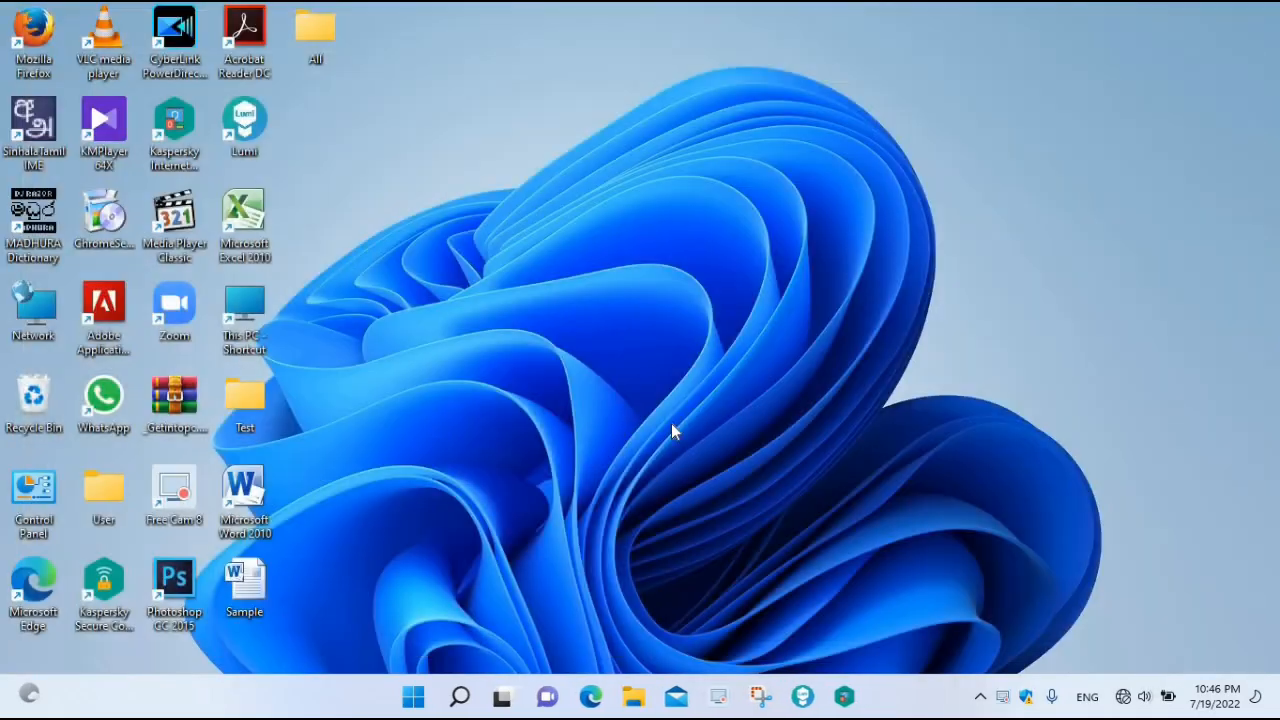
left_click(640, 703)
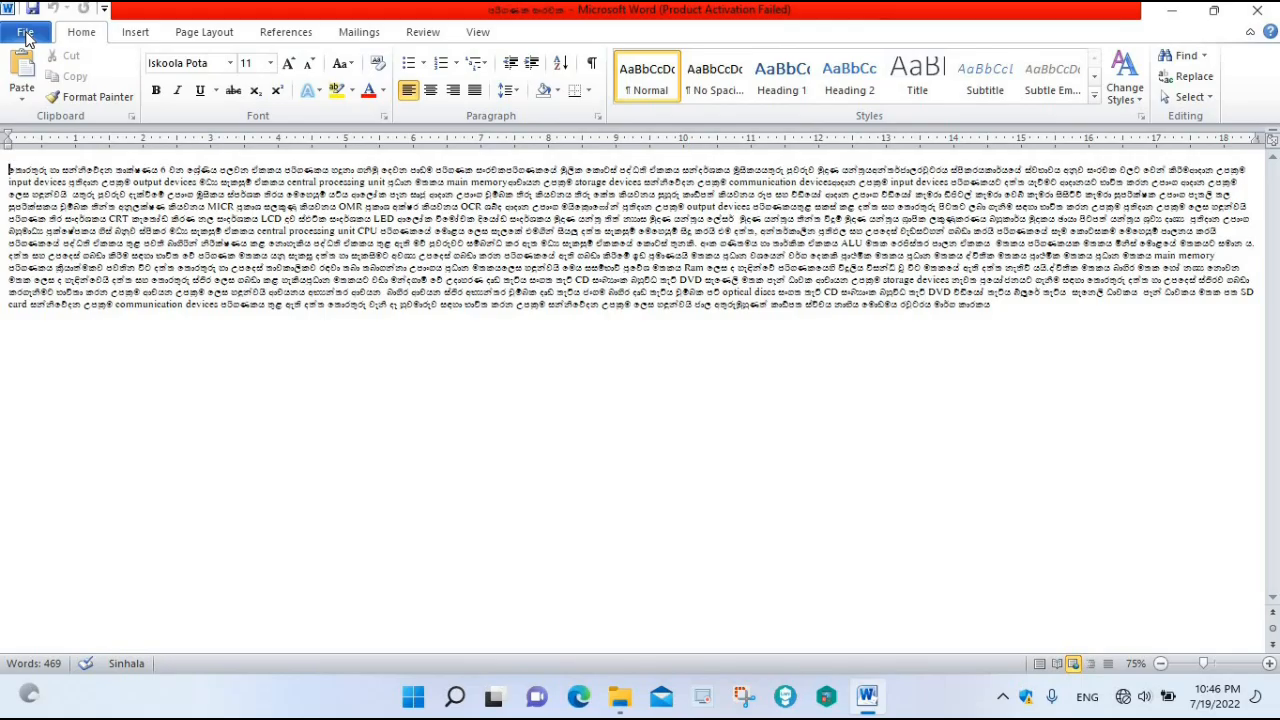
Create a new blank document from the available templates and maximize its window
left_click(25, 36)
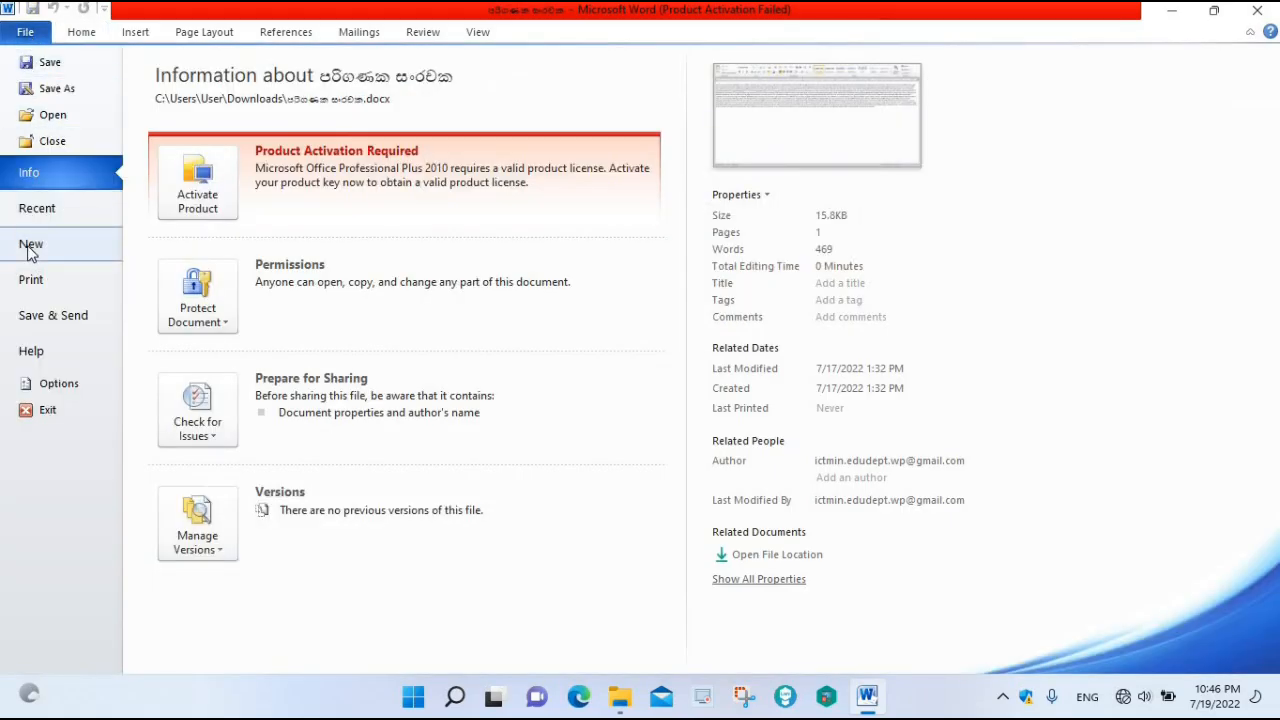
left_click(30, 248)
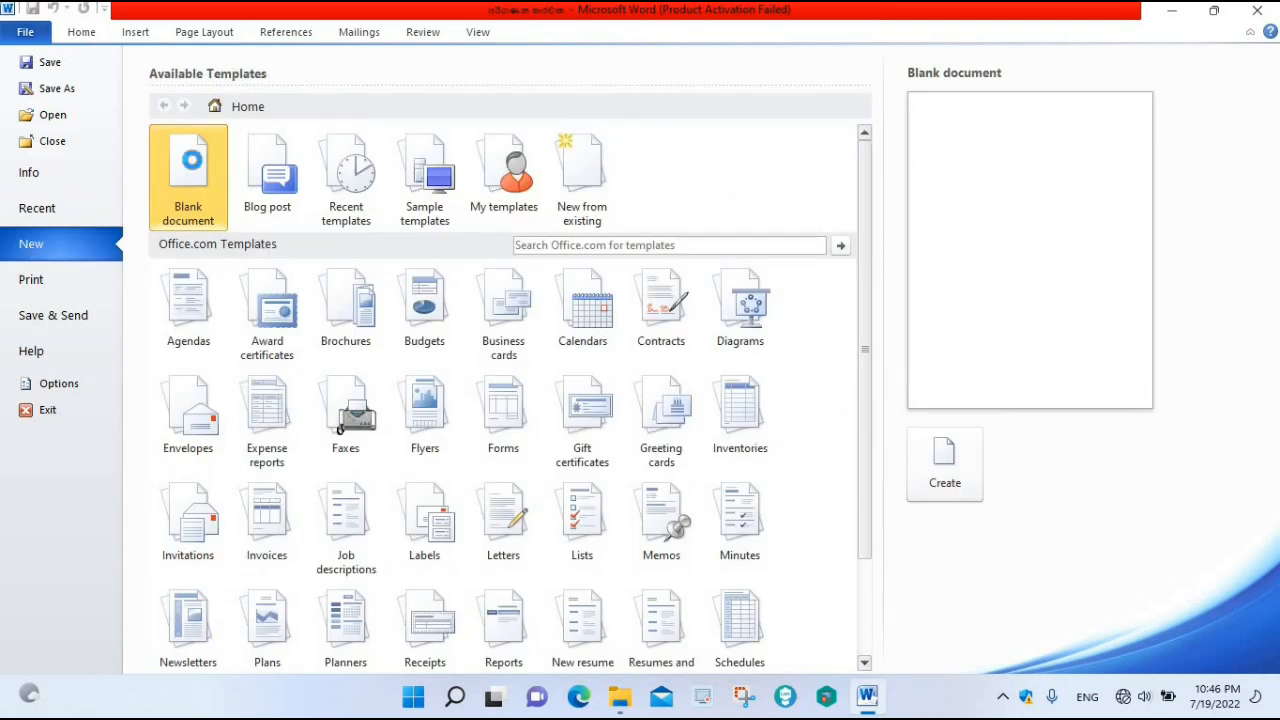
double_click(194, 166)
double_click(627, 14)
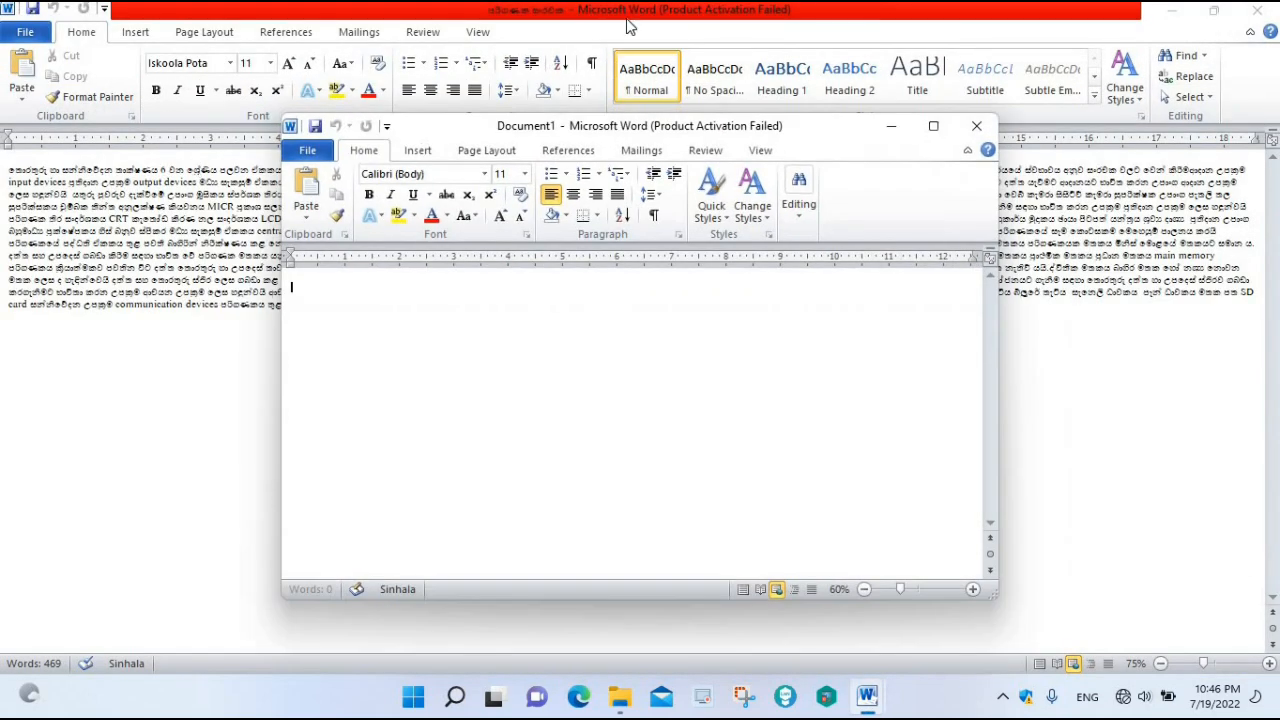
left_click(933, 126)
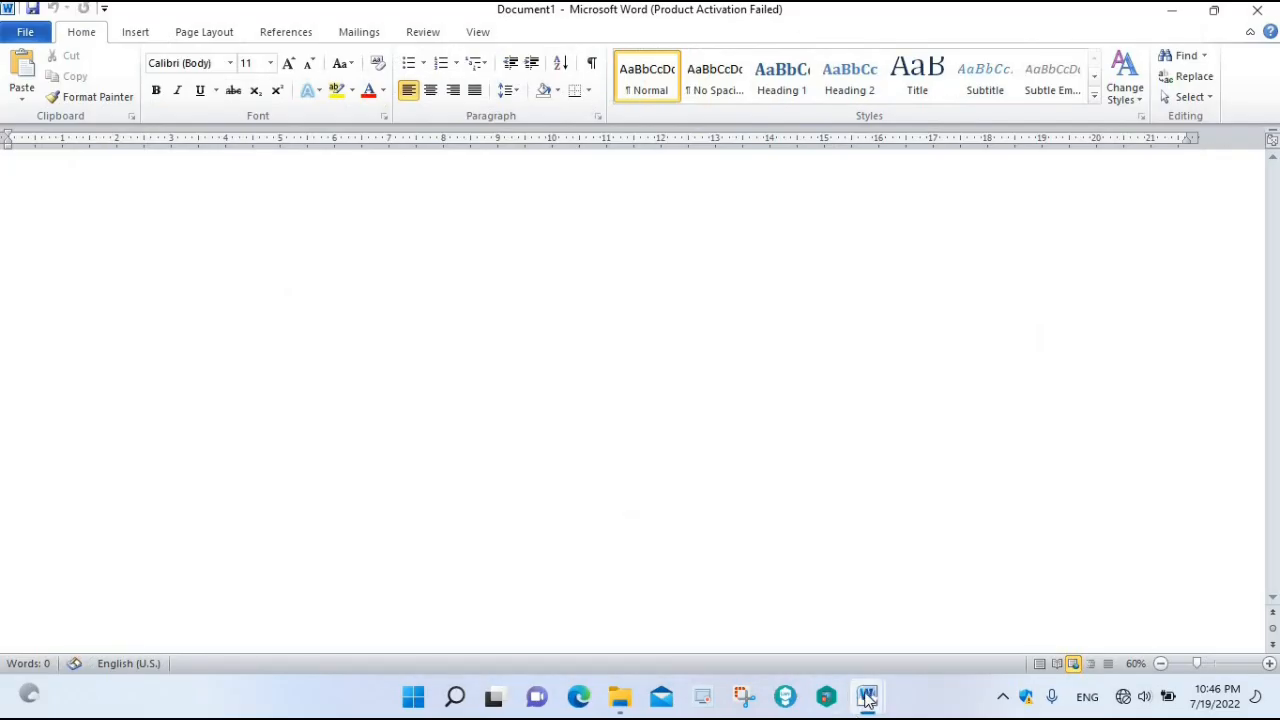
Preview both open document windows, switch to පරිගණක සංරචක, and return to the blank document
left_click(868, 699)
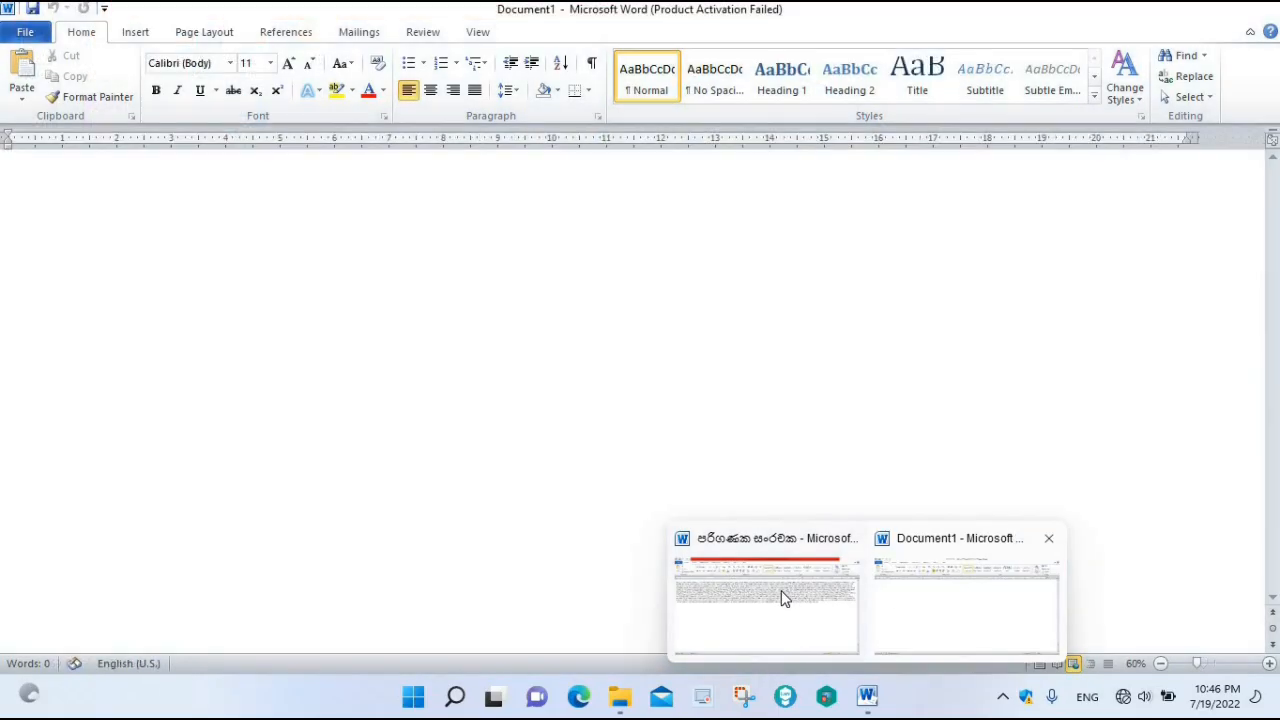
mouse_move(752, 588)
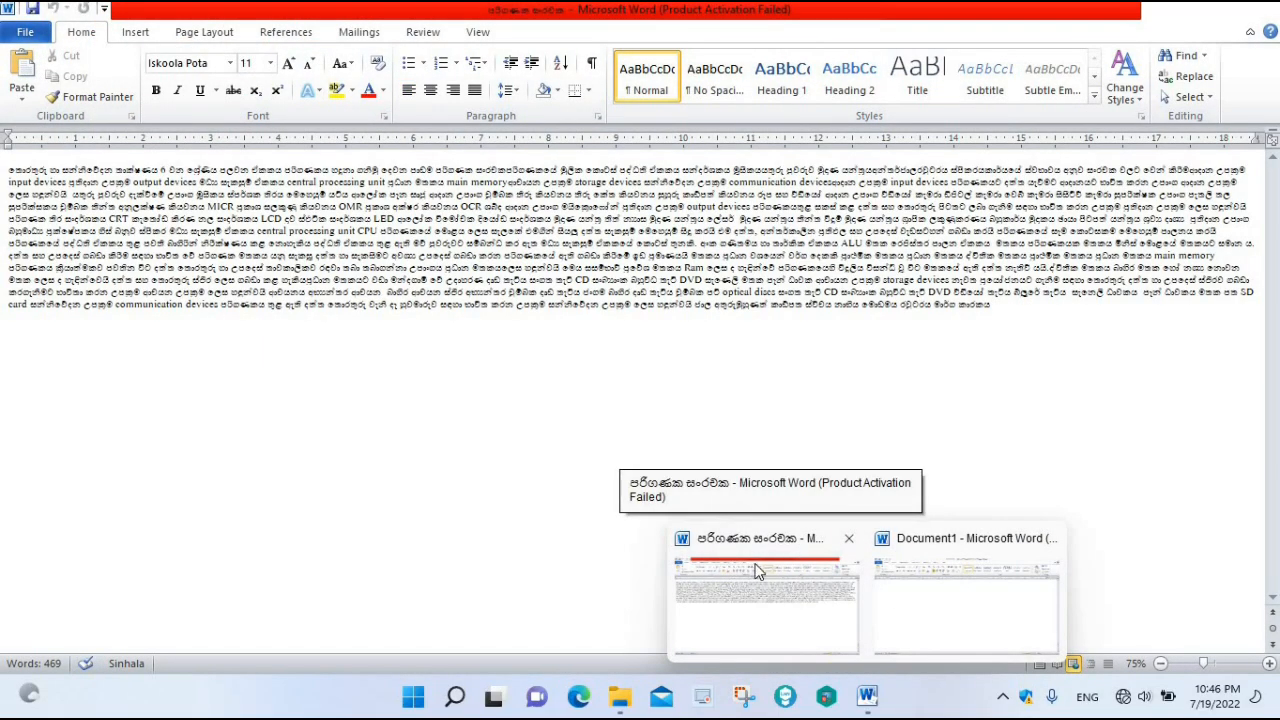
mouse_move(931, 561)
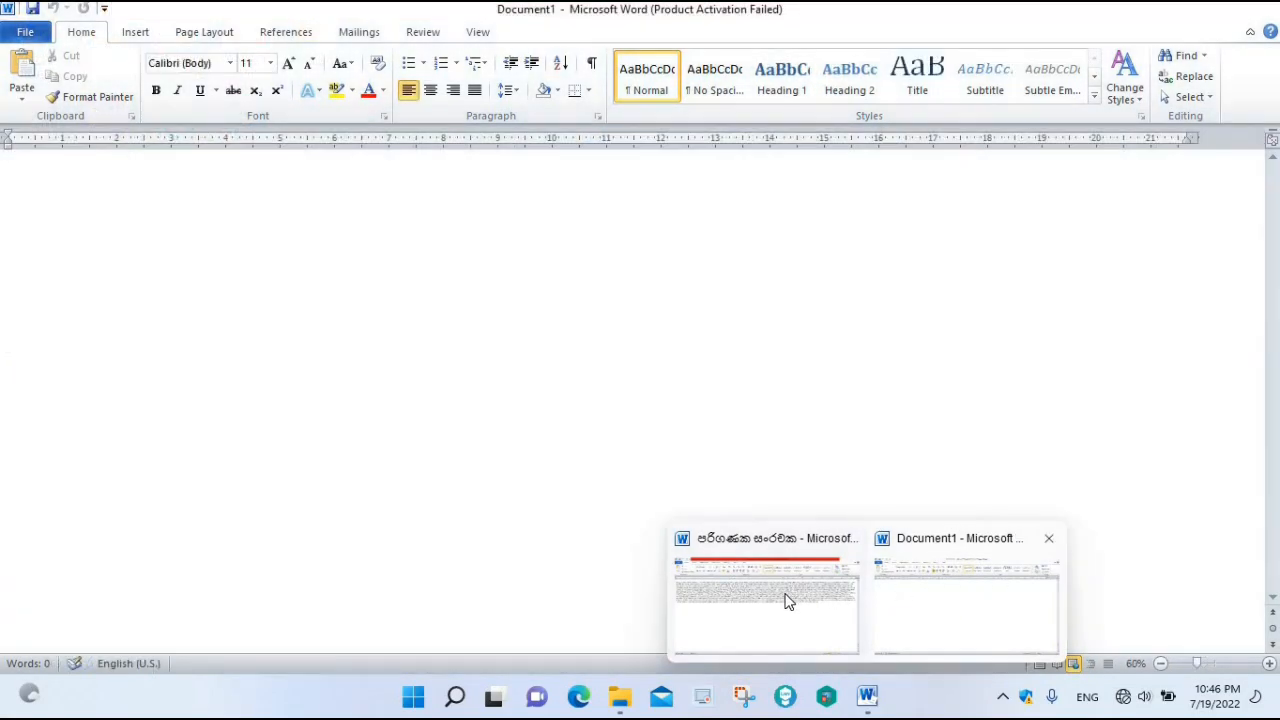
left_click(786, 598)
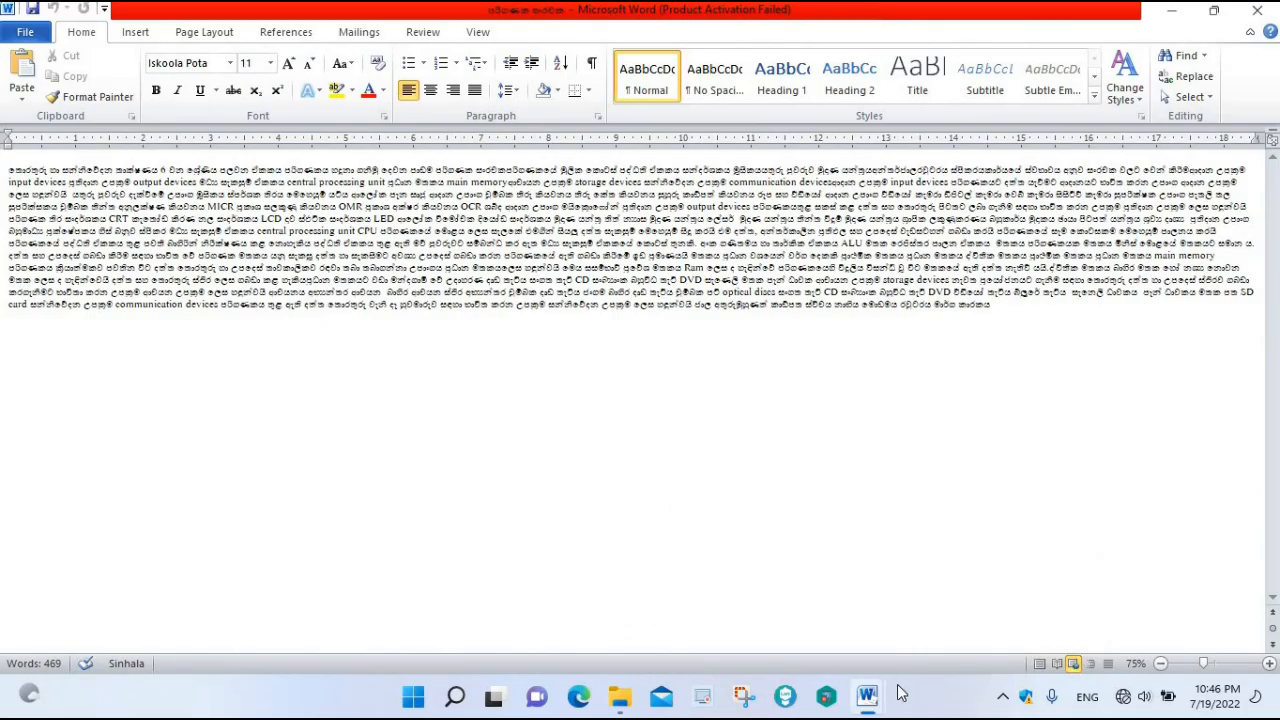
mouse_move(868, 694)
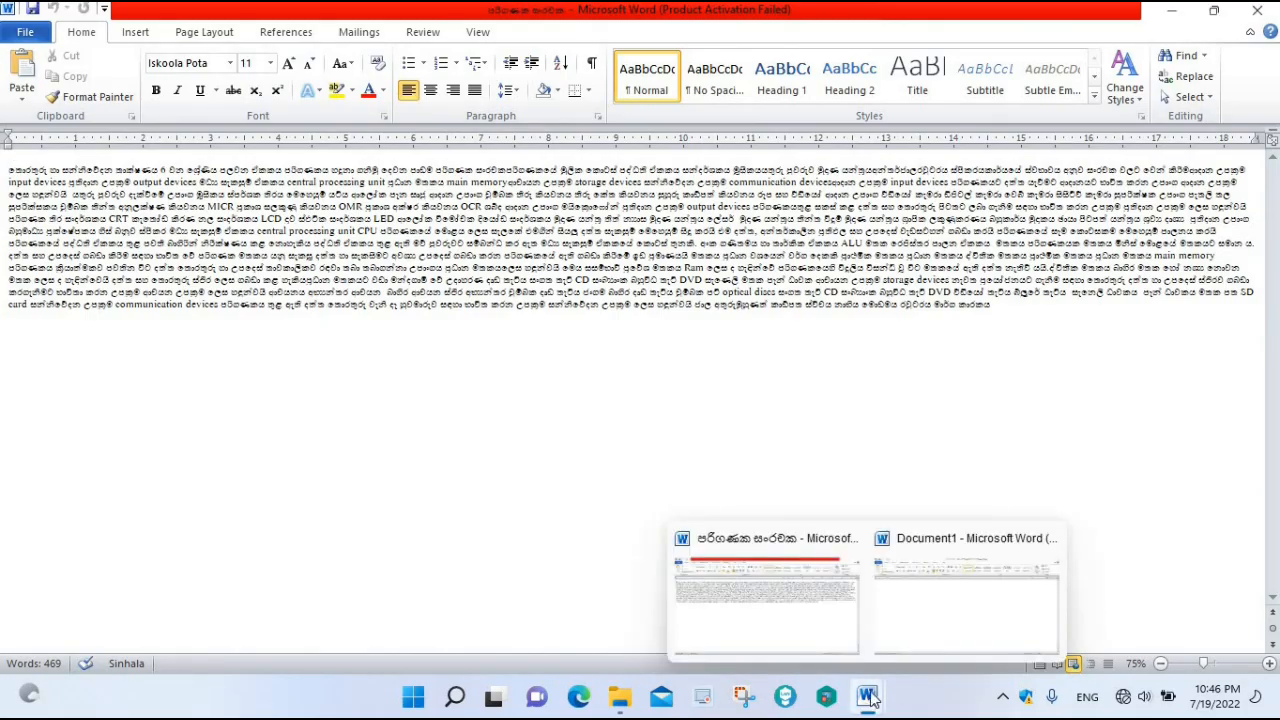
left_click(950, 625)
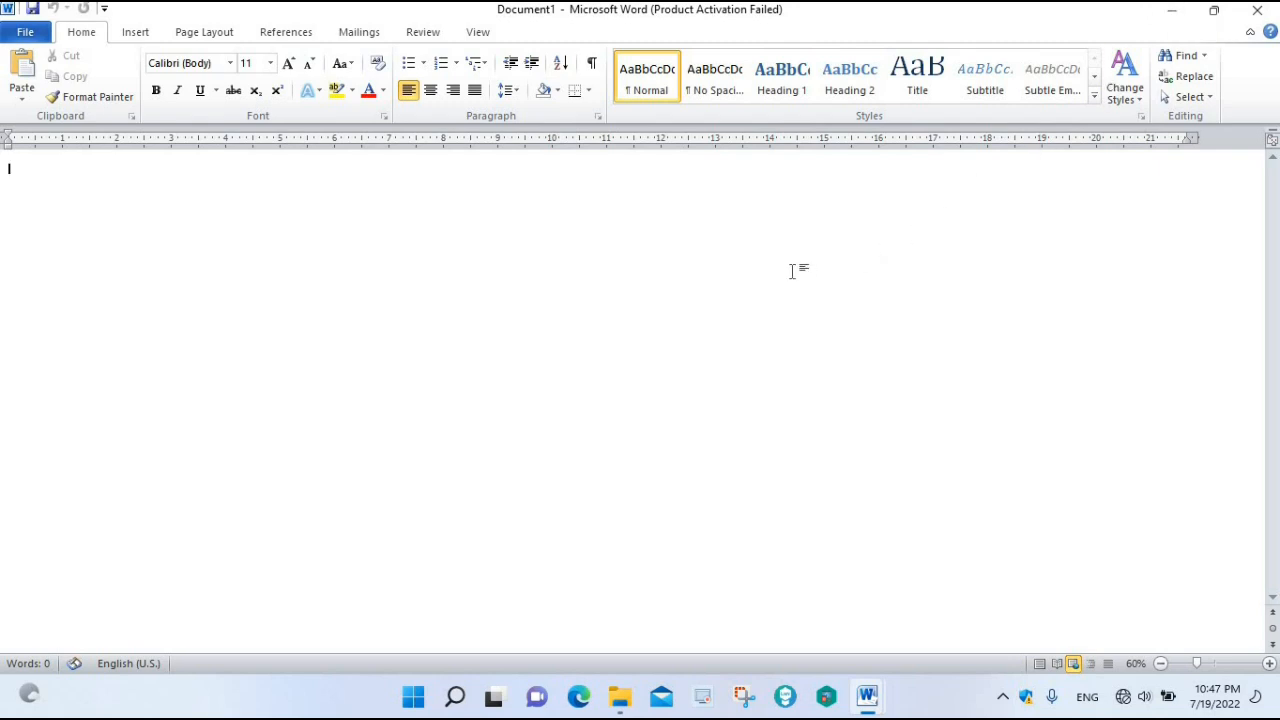
Minimize the blank document's window, switch to the පරිගණක සංරචක document, and bring the blank document back to the front
left_click(1172, 18)
mouse_move(867, 697)
left_click(950, 628)
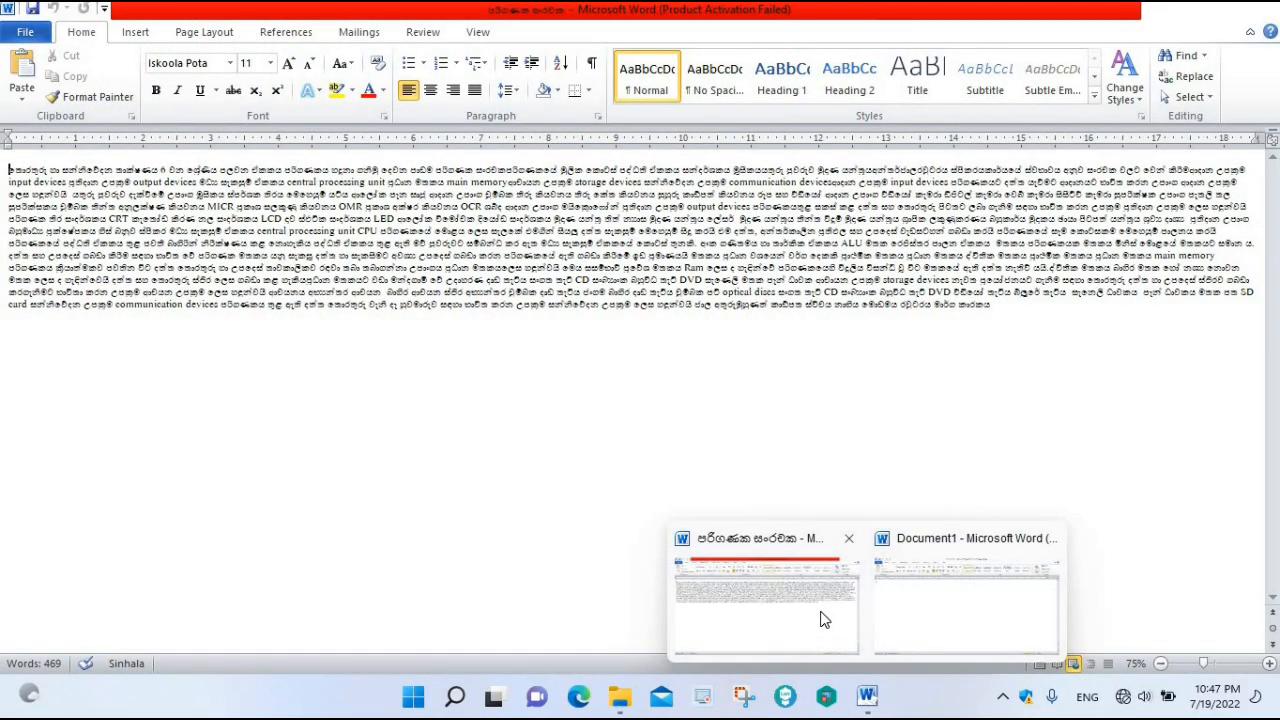
left_click(822, 620)
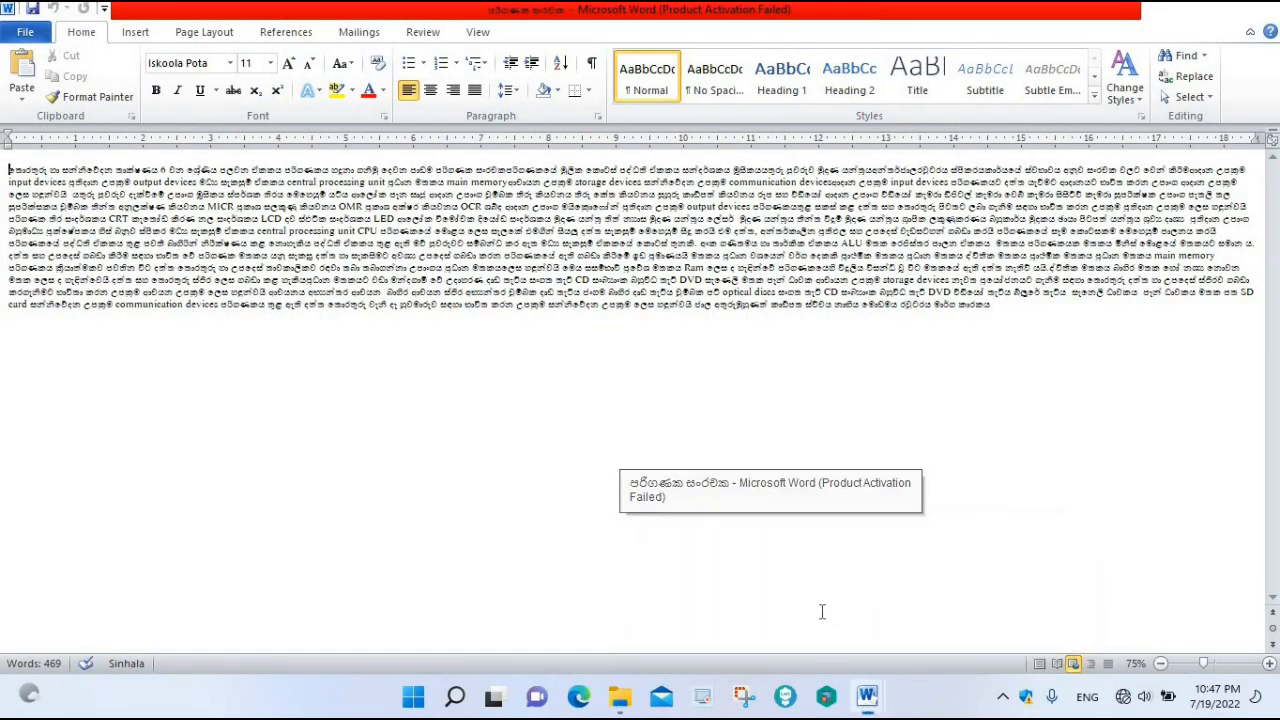
mouse_move(867, 697)
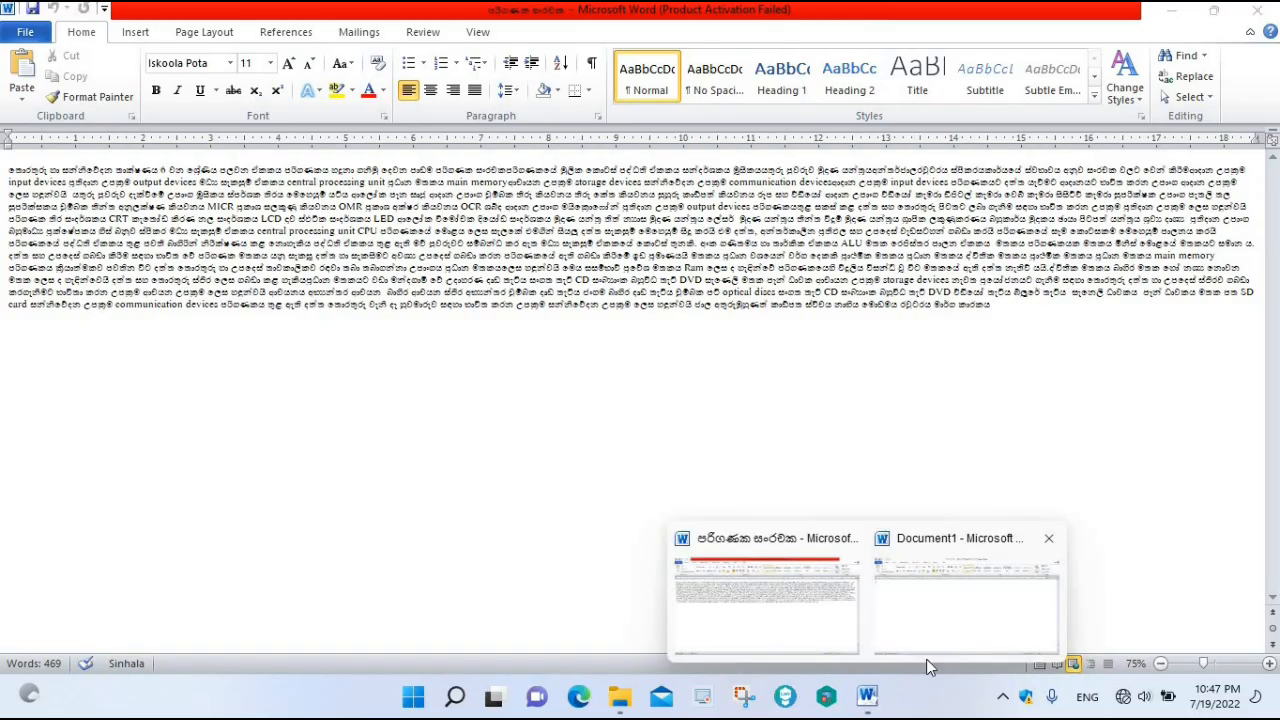
left_click(934, 660)
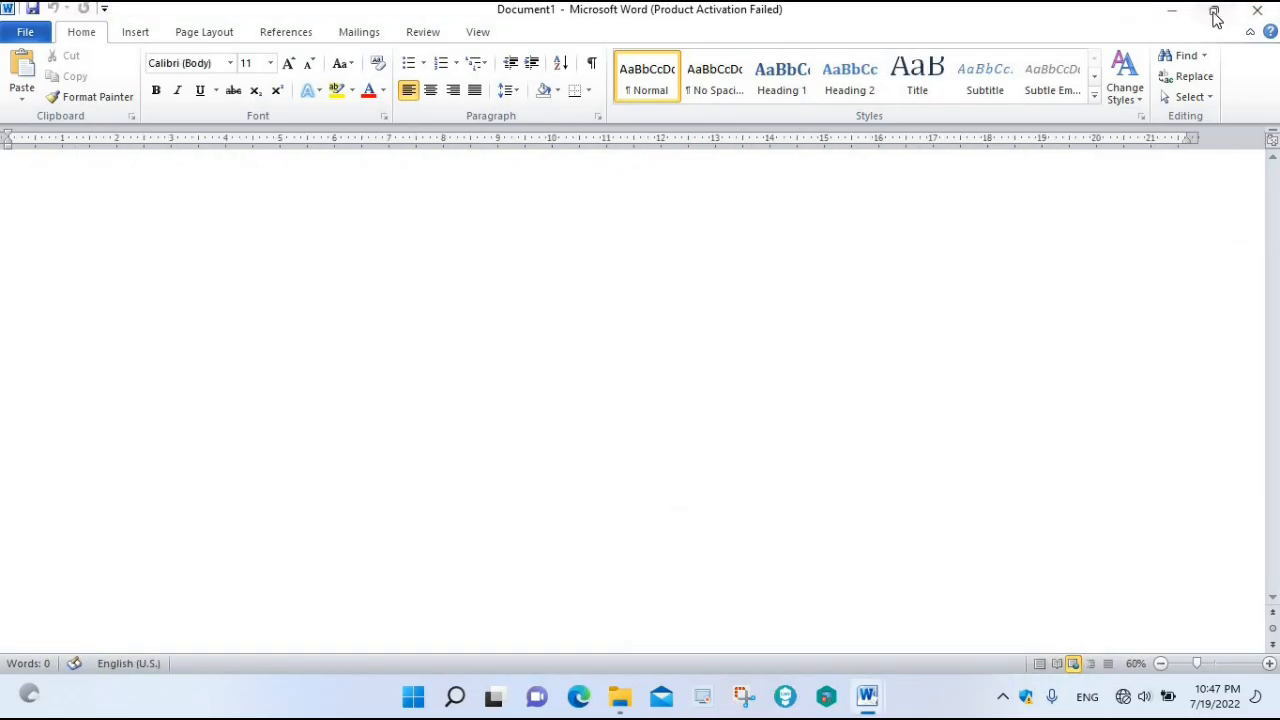
Restore the blank document's window down to a floating size and enlarge it on all four sides
mouse_move(1216, 20)
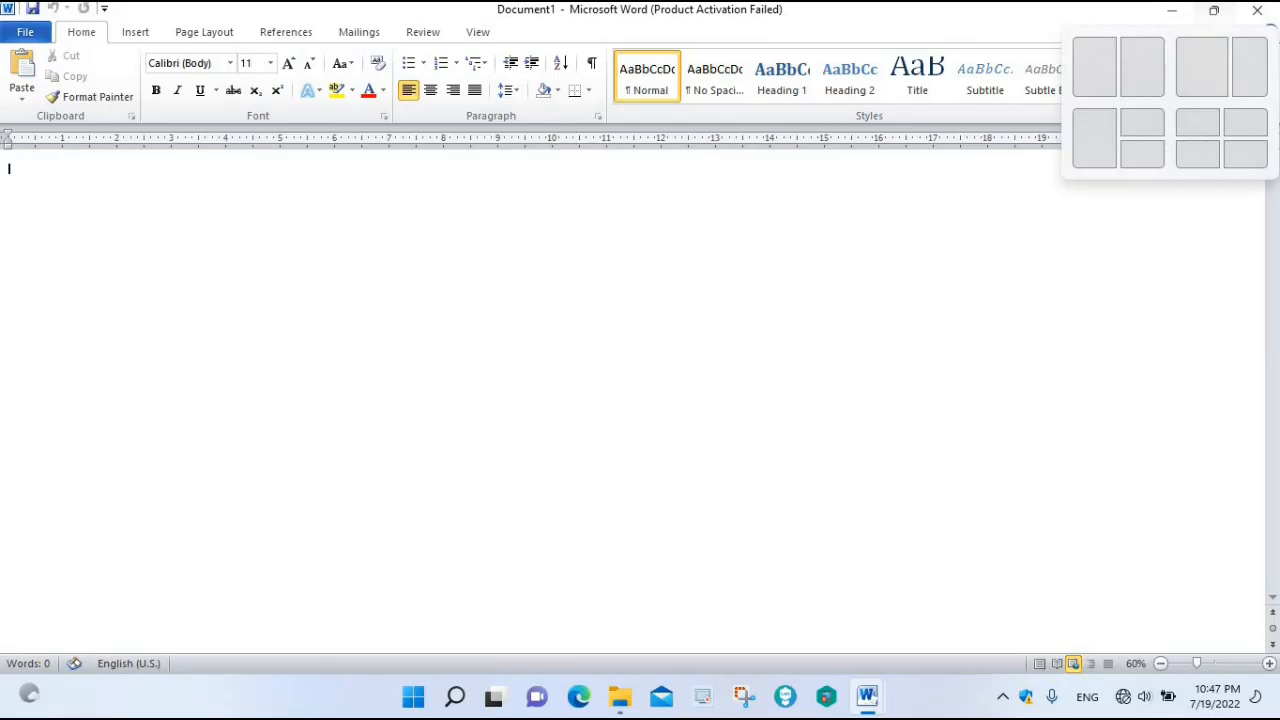
left_click(1215, 13)
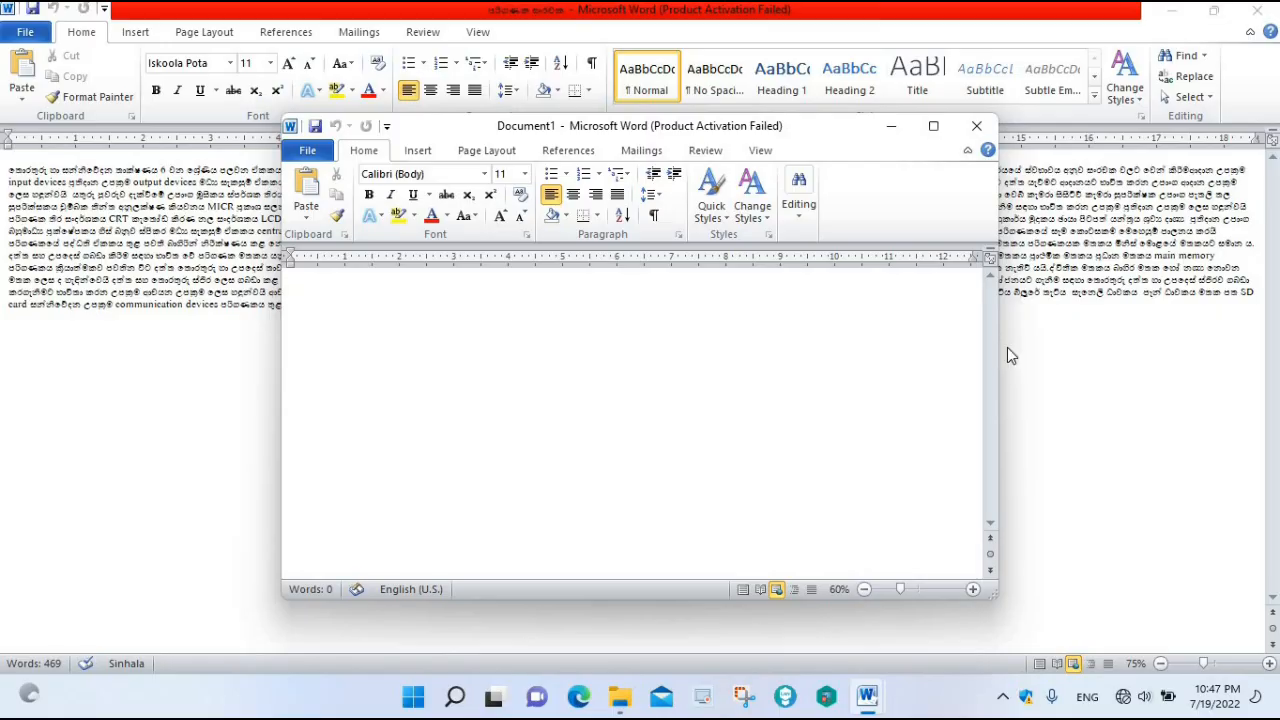
left_click_drag(995, 347, 1199, 338)
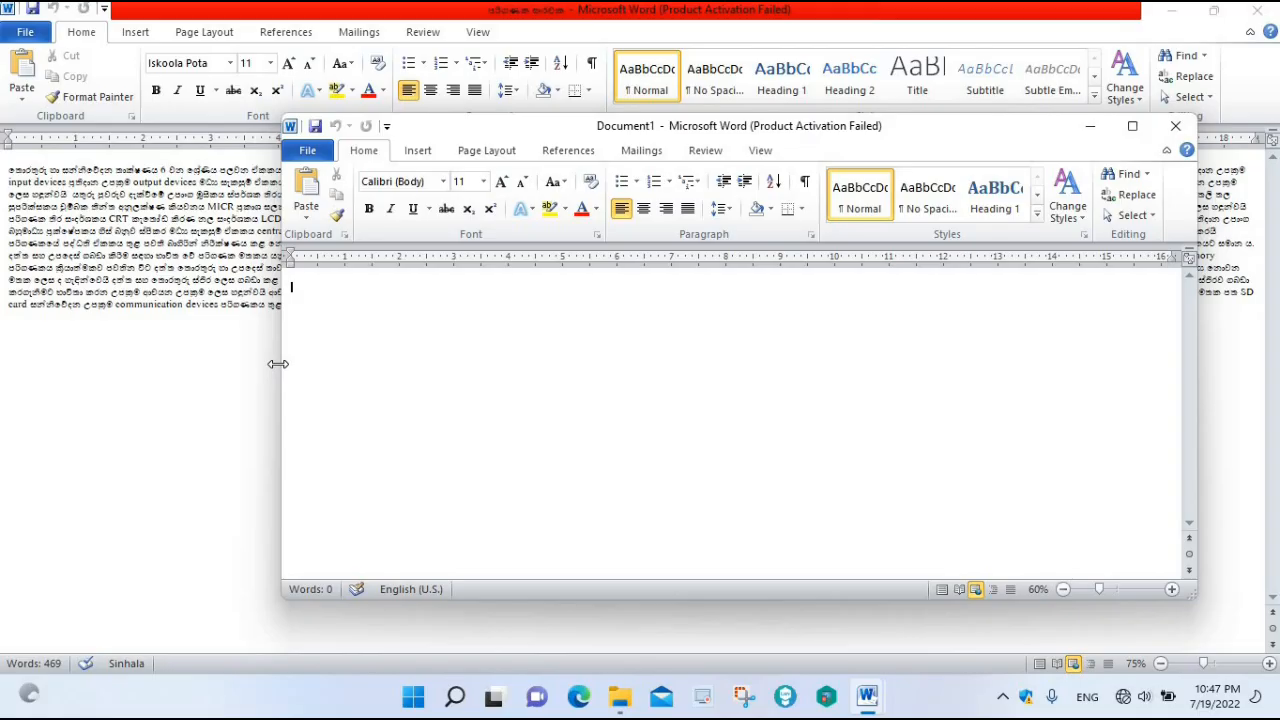
left_click_drag(282, 359, 226, 359)
left_click_drag(697, 114, 700, 42)
left_click_drag(751, 601, 746, 620)
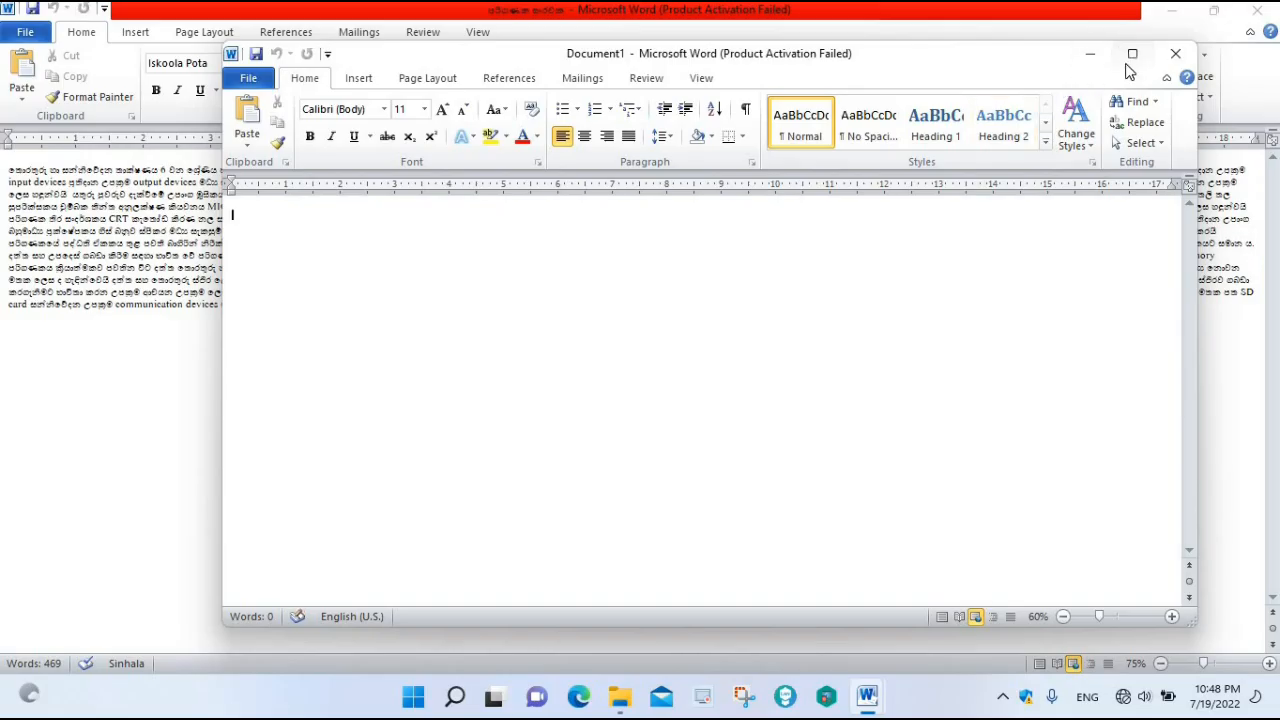
Maximize the blank document's window and close that document
mouse_move(1136, 59)
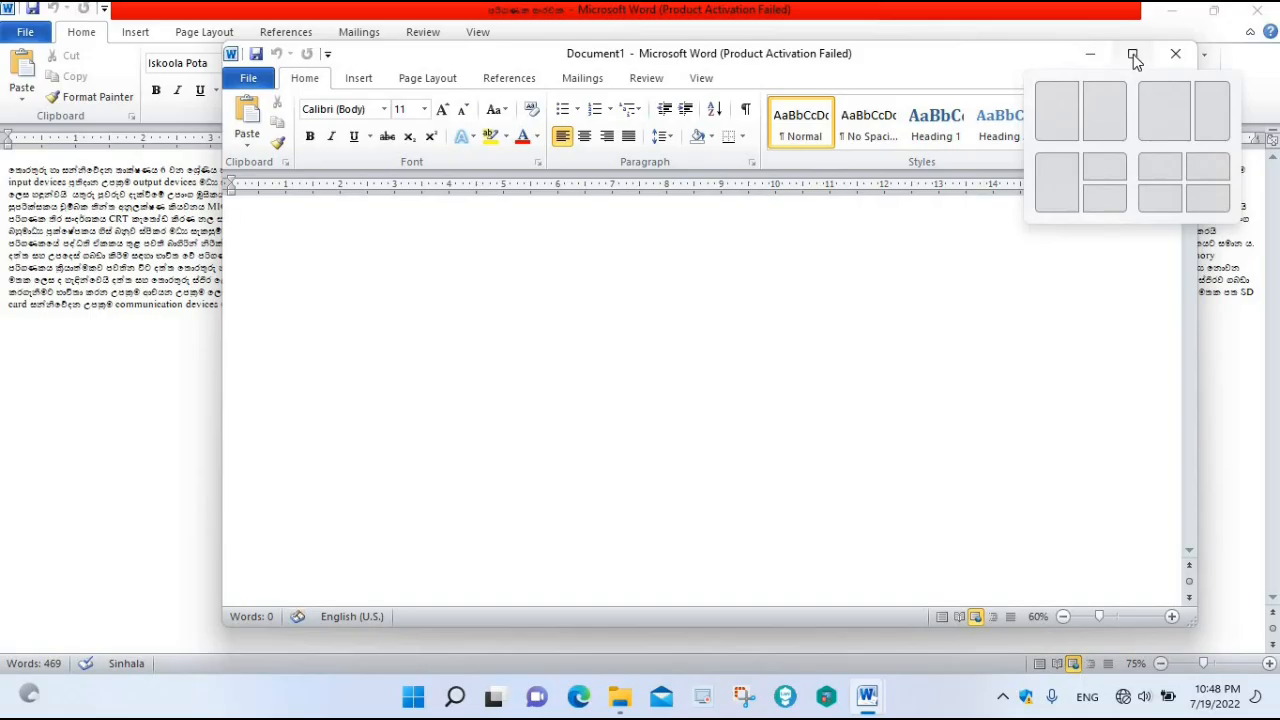
left_click(1133, 54)
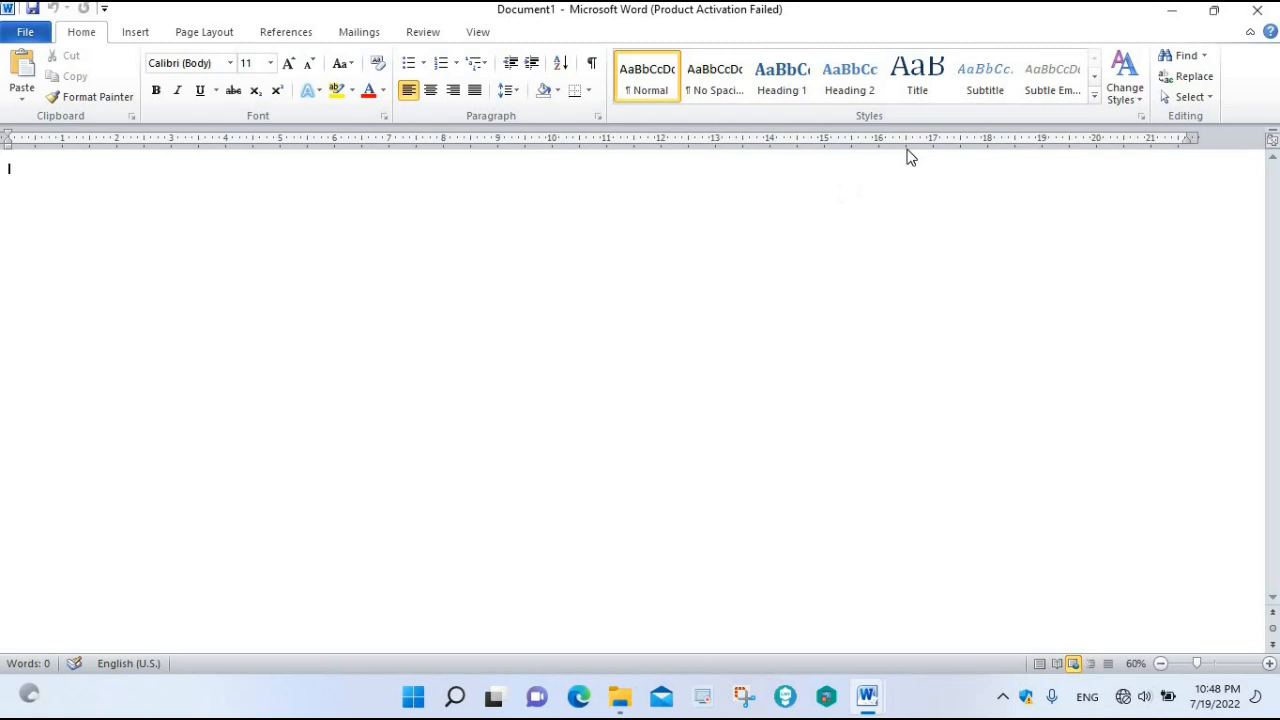
left_click(1252, 15)
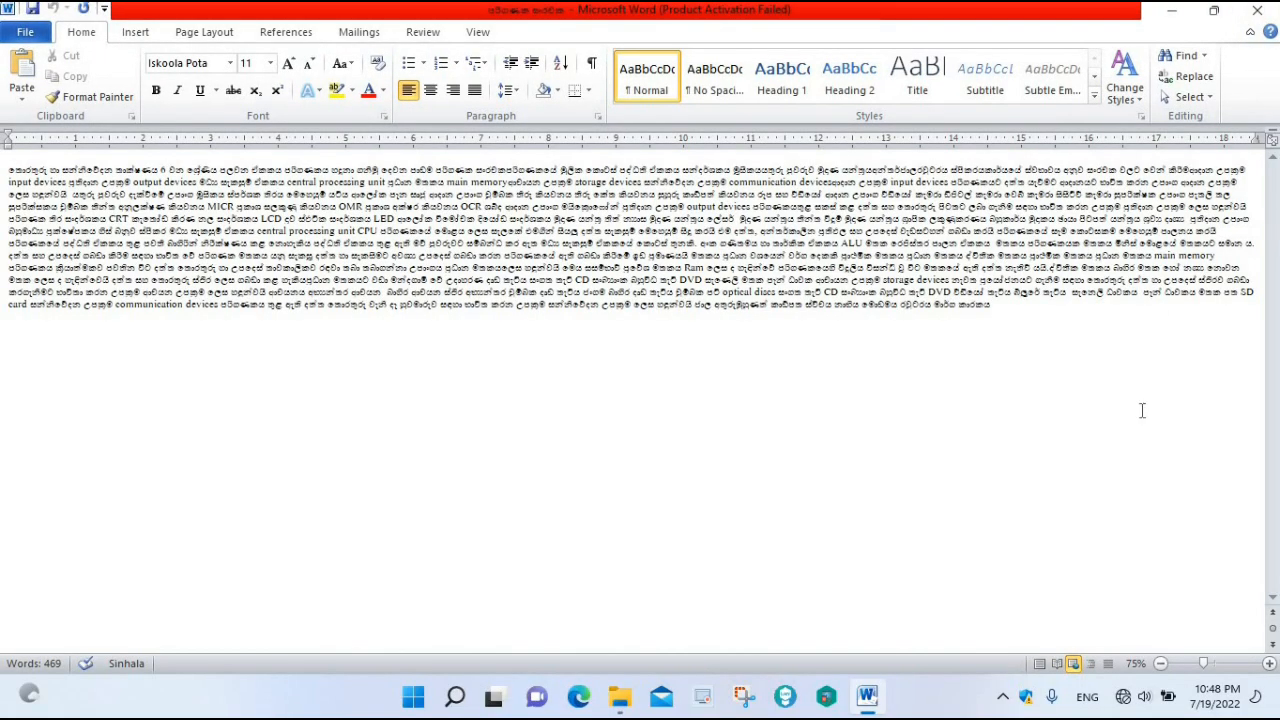
Minimize the remaining පරිගණක සංරචක window to the desktop and restore it to full view
left_click(868, 696)
left_click(868, 696)
left_click(1172, 12)
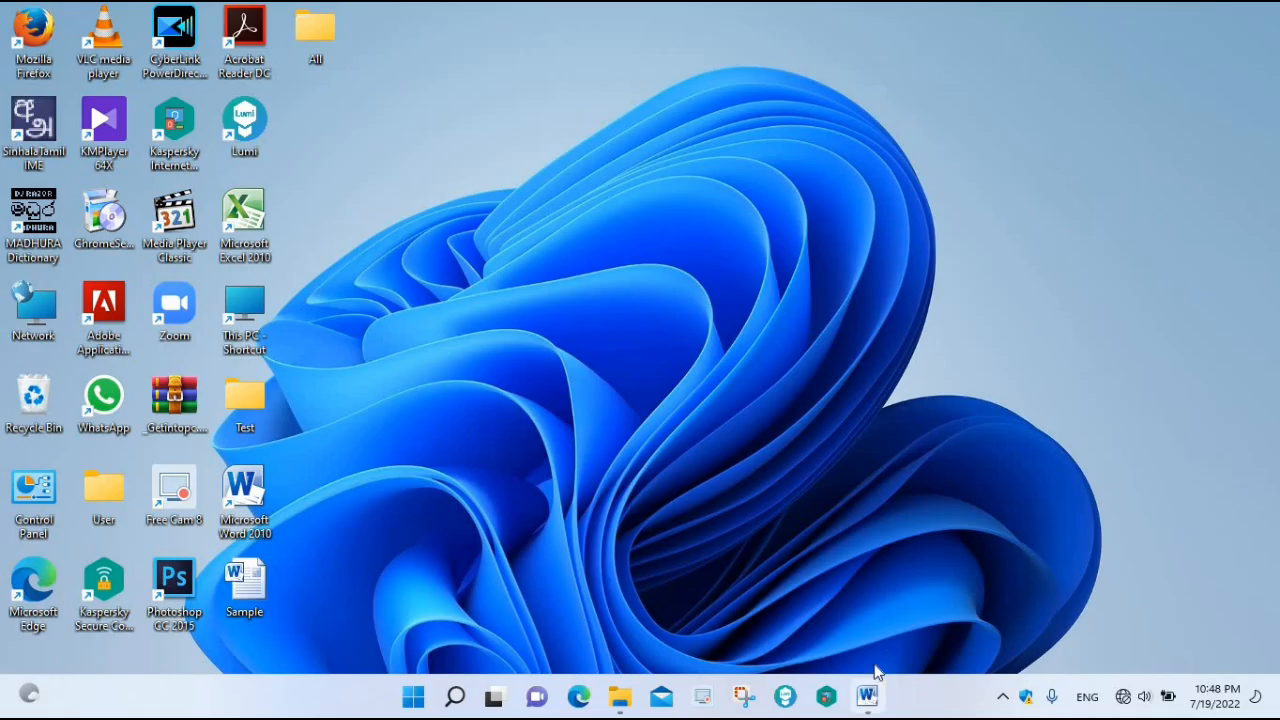
left_click(866, 694)
left_click(866, 694)
left_click(866, 694)
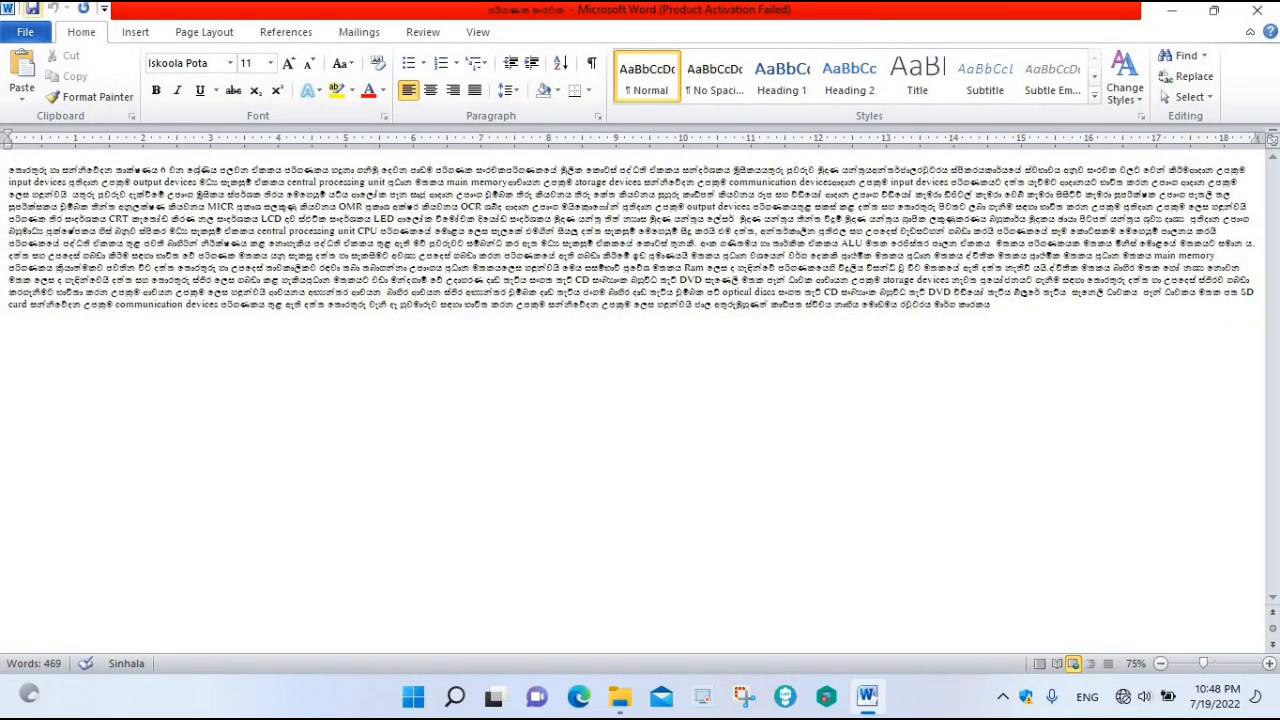
Save the පරිගණක සංරචක document under its existing name and location
left_click(28, 34)
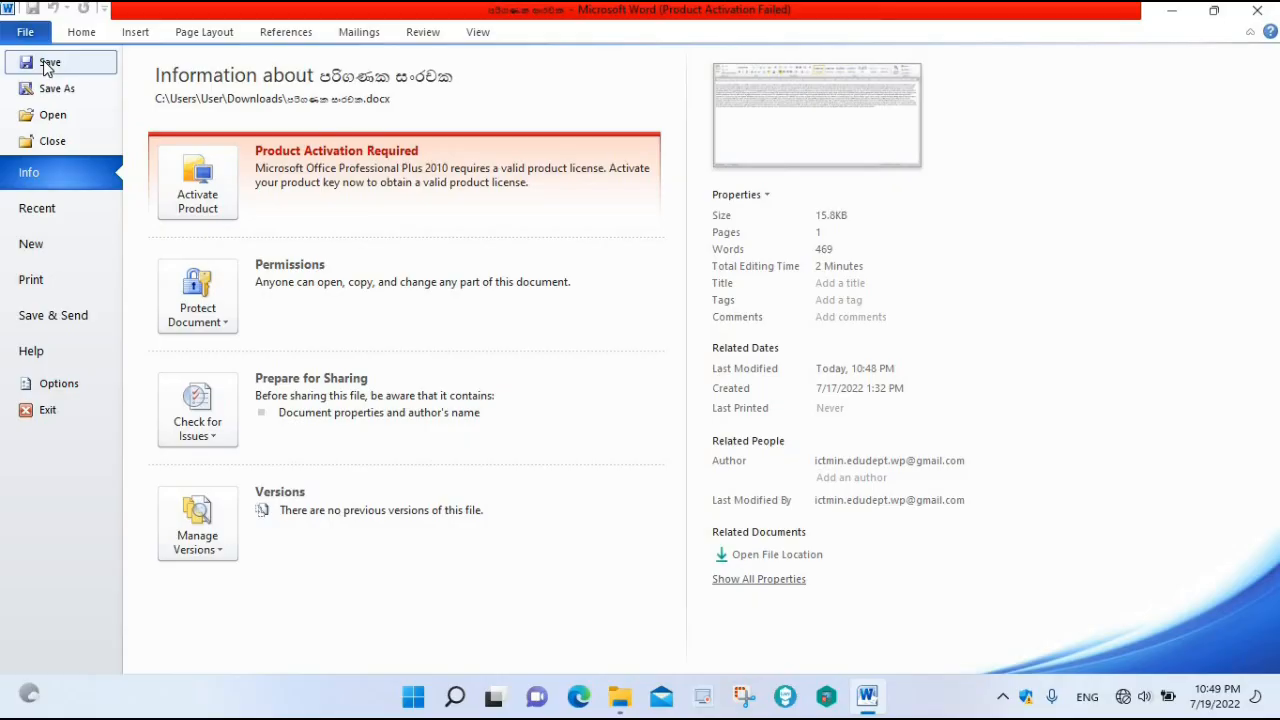
left_click(45, 64)
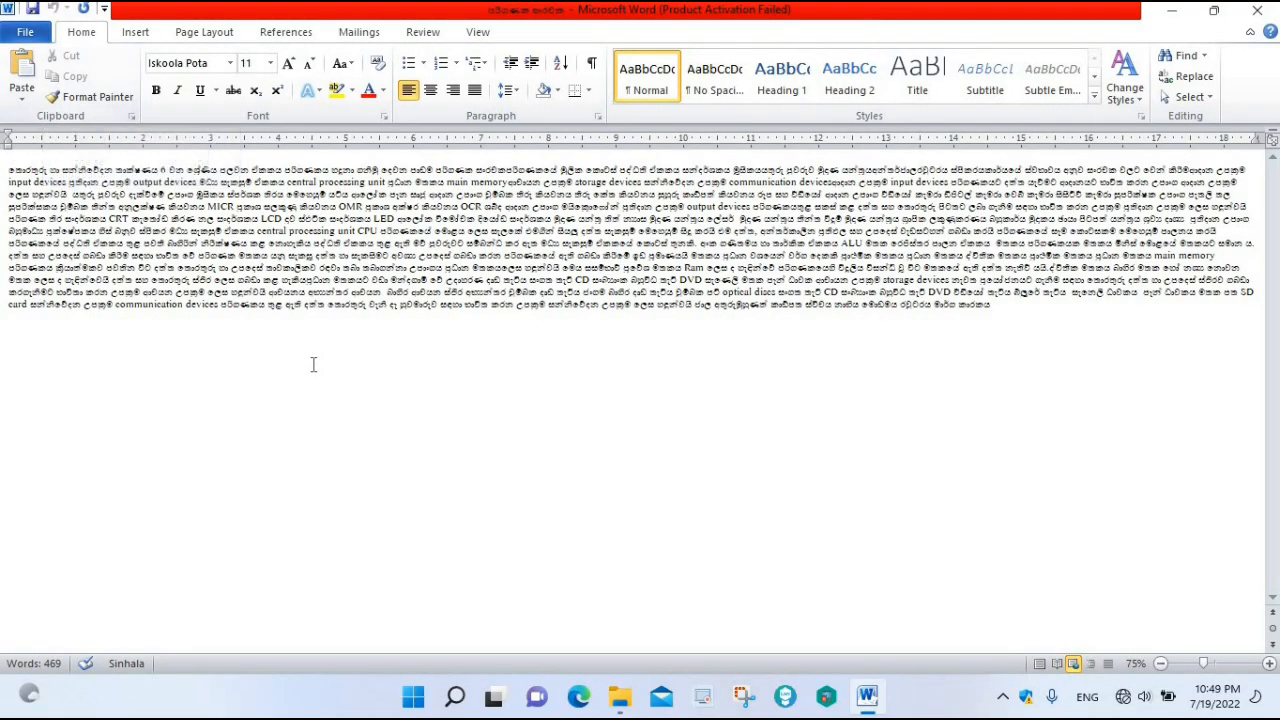
Save a copy of the document to the Desktop as a Word Document named sample
left_click(25, 32)
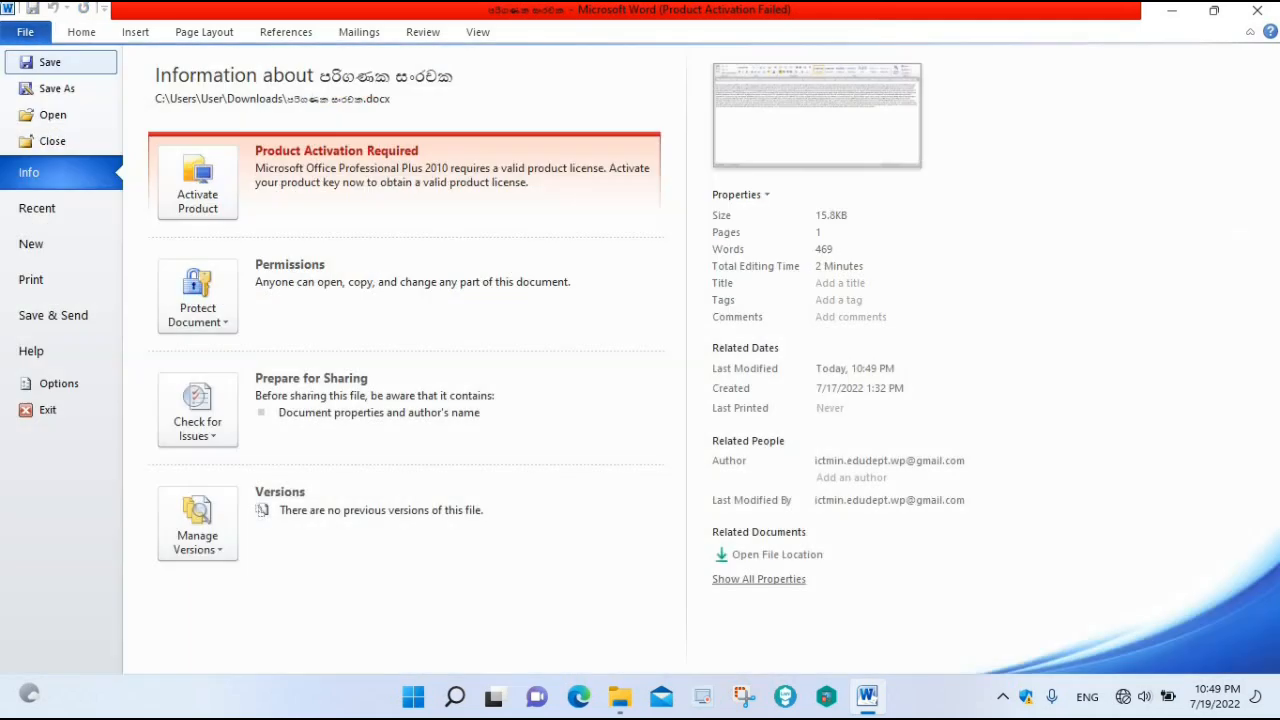
left_click(64, 90)
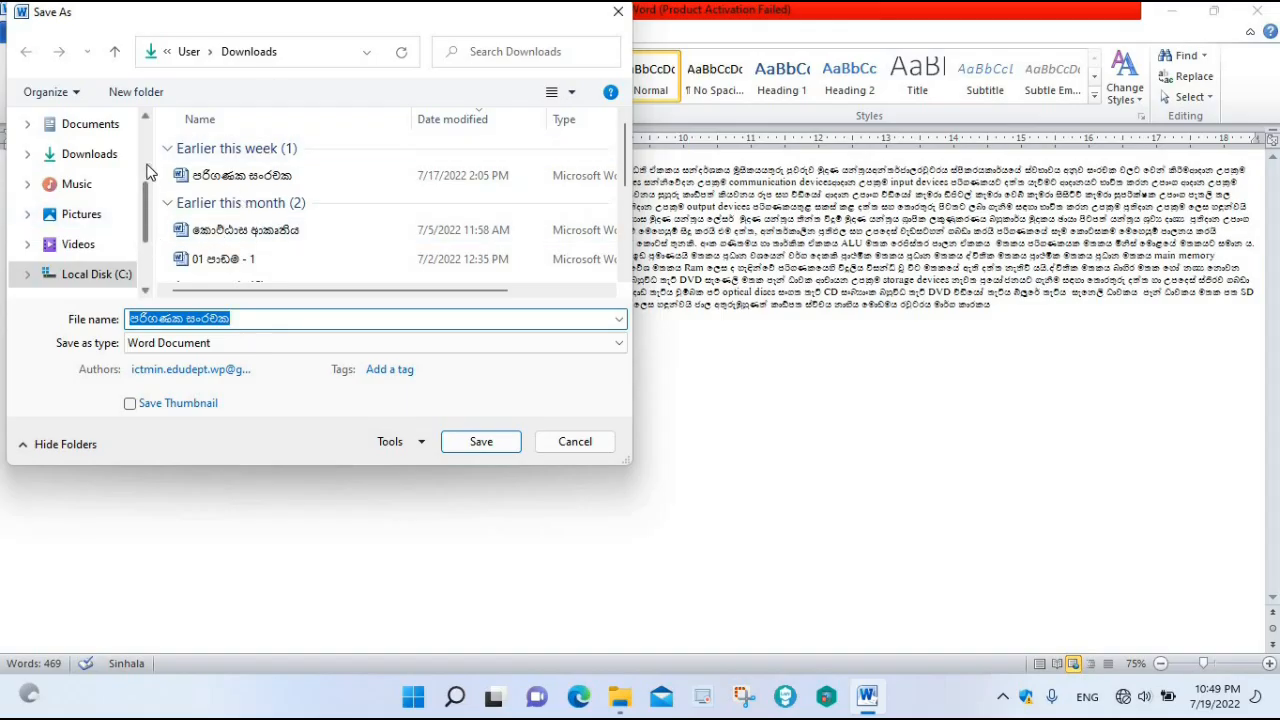
scroll(147, 172, "up", 3)
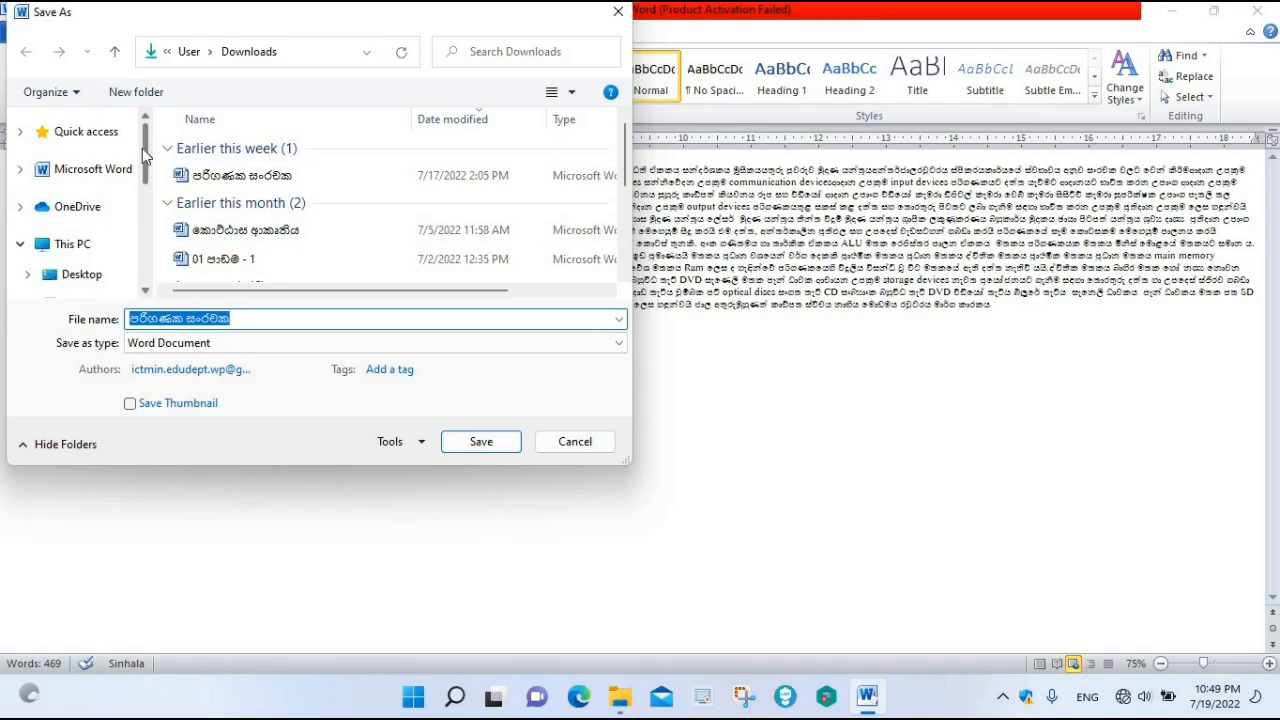
scroll(94, 177, "down", 3)
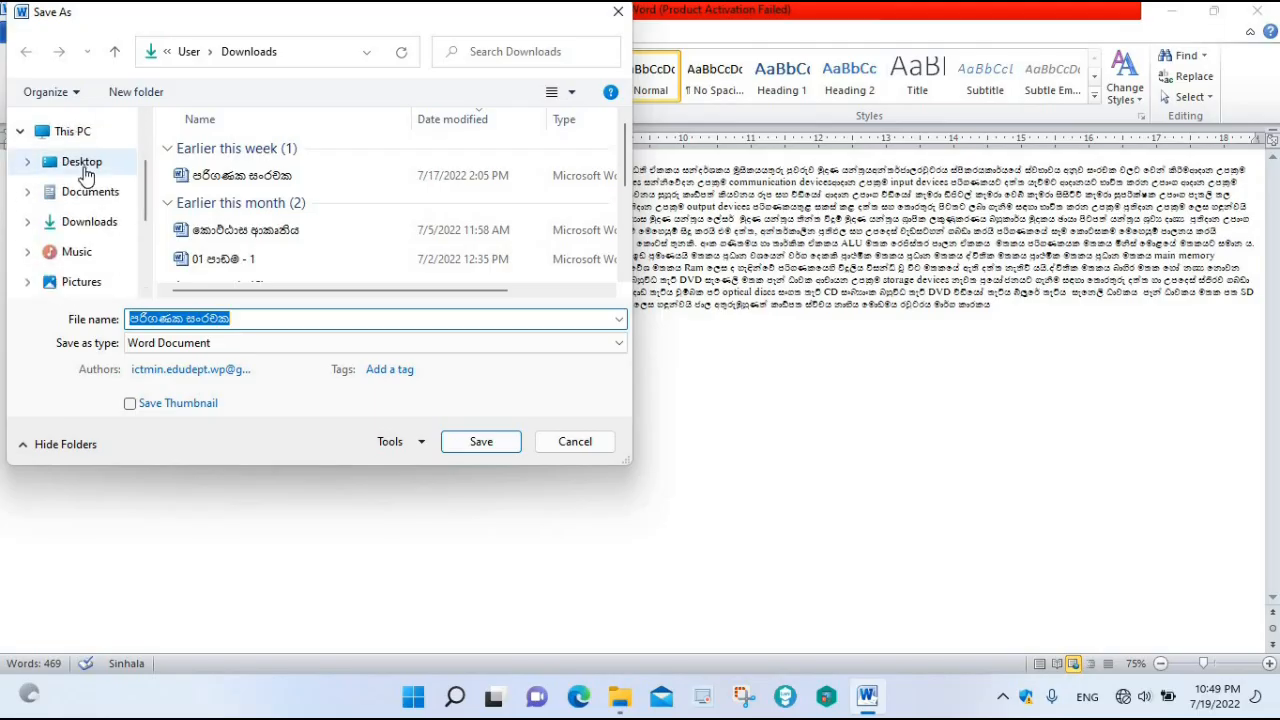
left_click(85, 170)
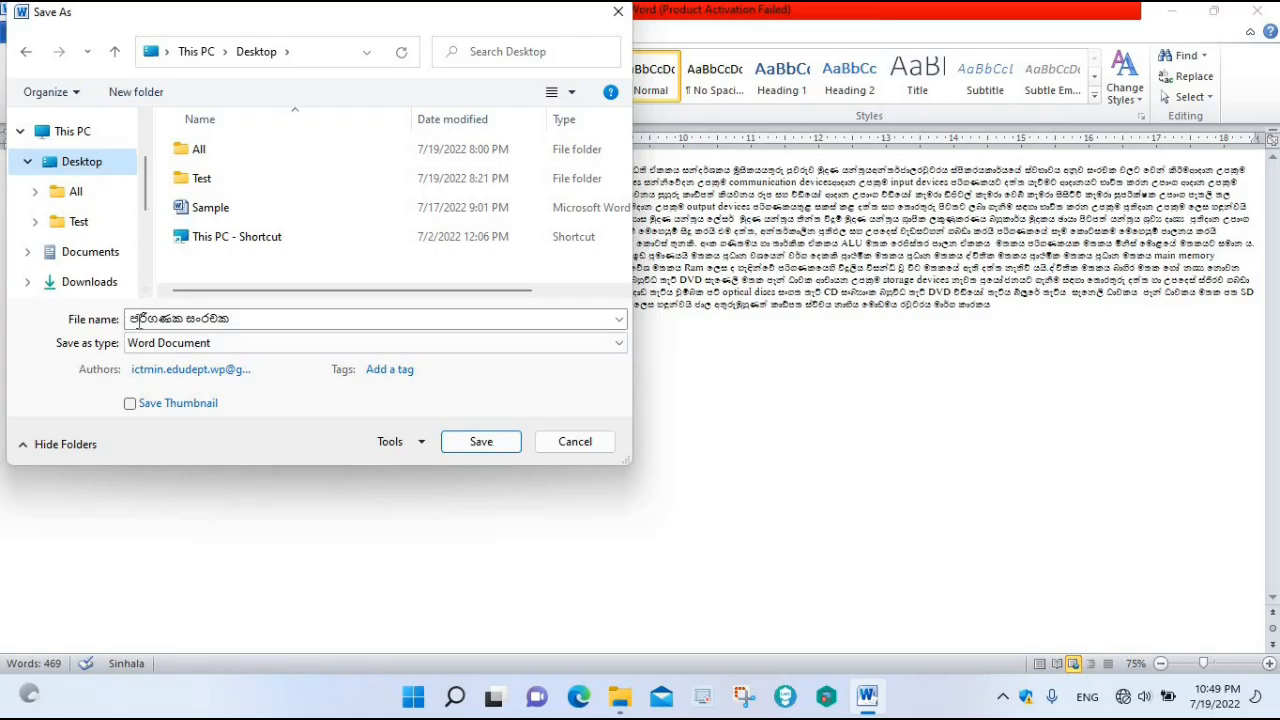
triple_click(161, 322)
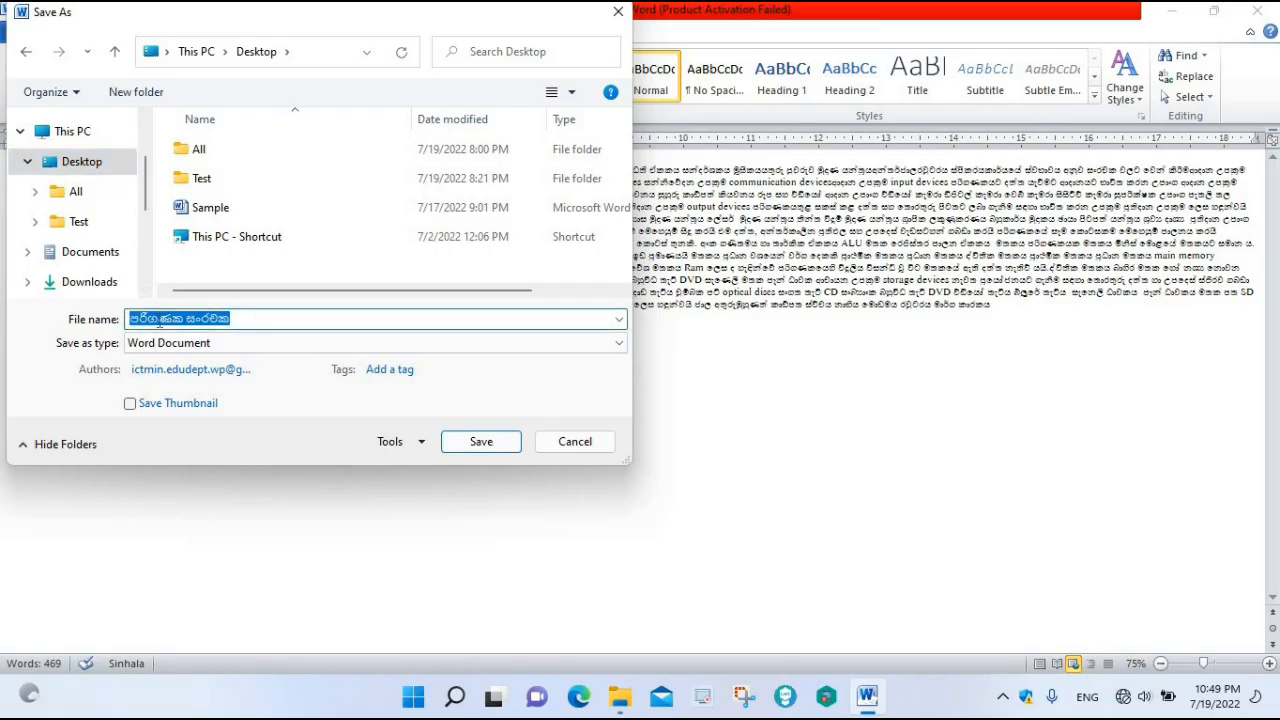
type("sample")
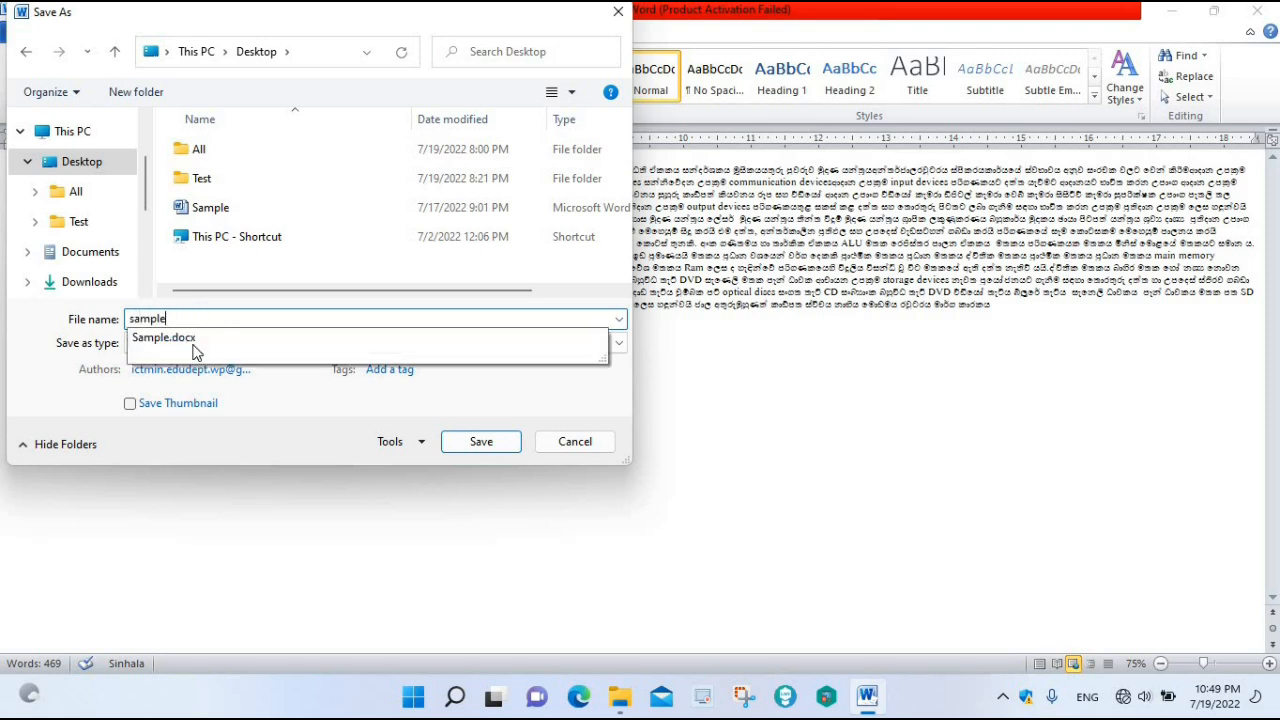
left_click(483, 441)
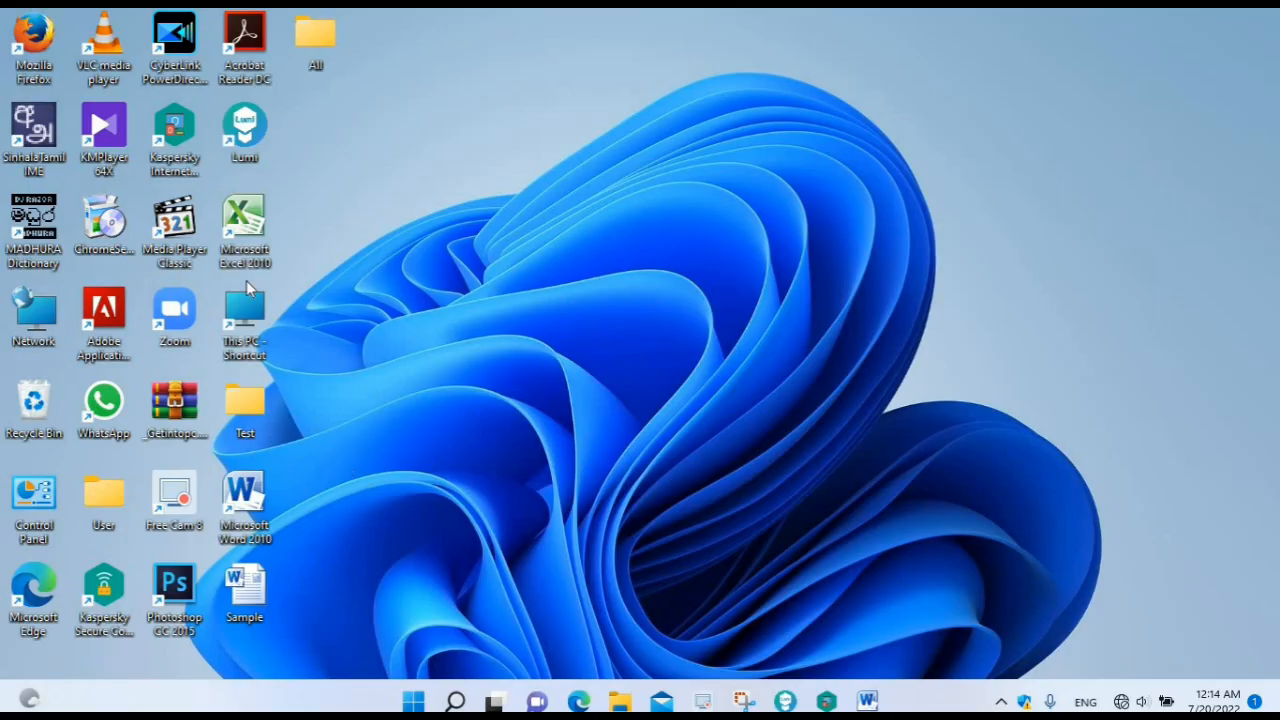
Open the පරිගණක සංරචක document from the Downloads folder
double_click(253, 315)
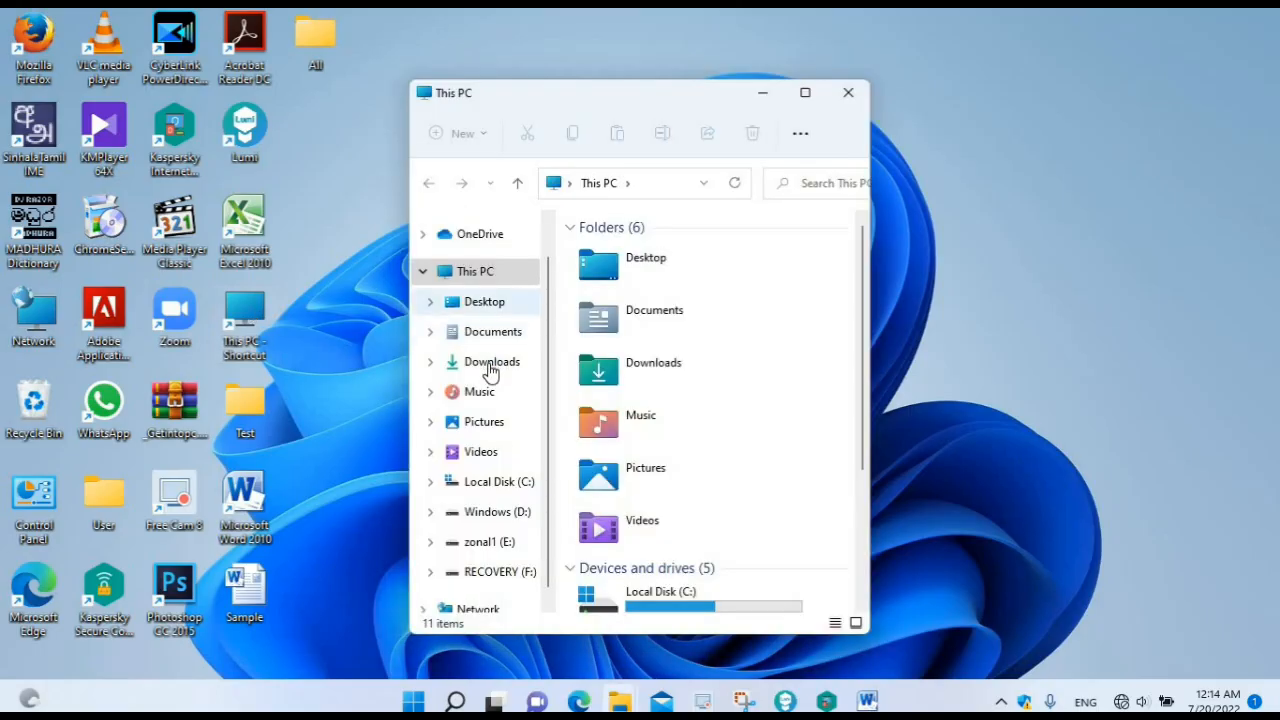
left_click(491, 369)
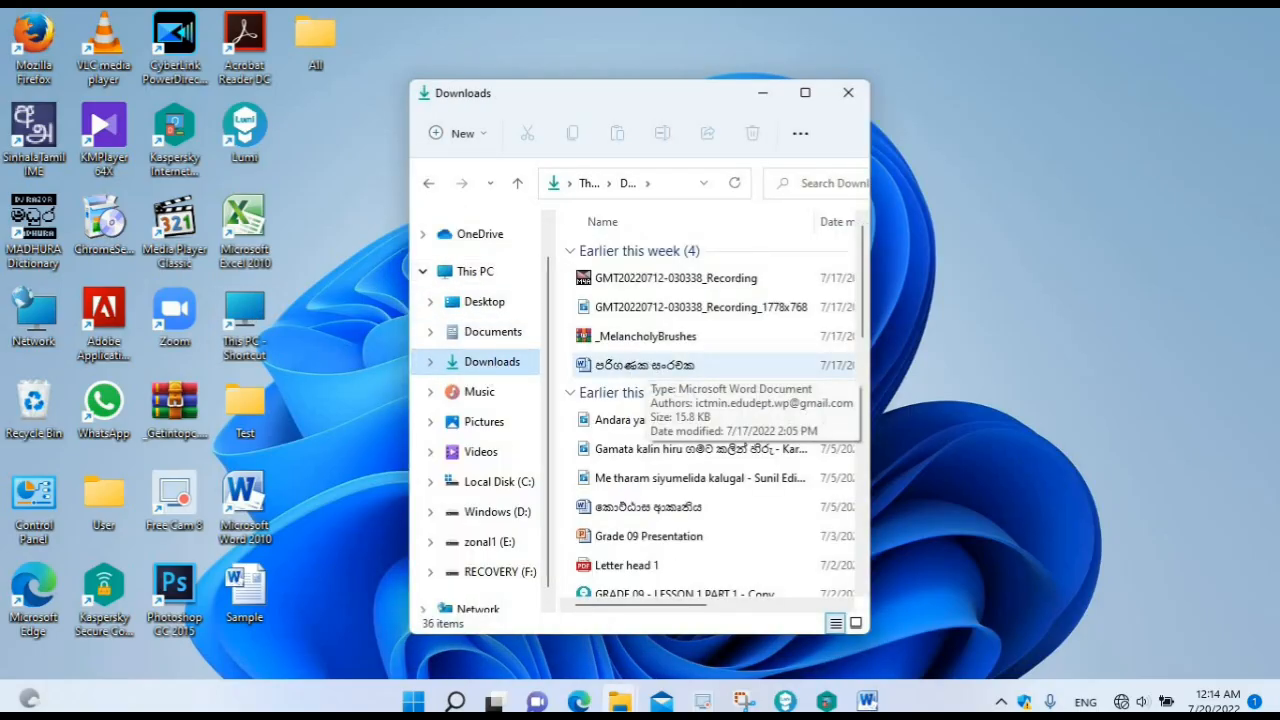
double_click(648, 366)
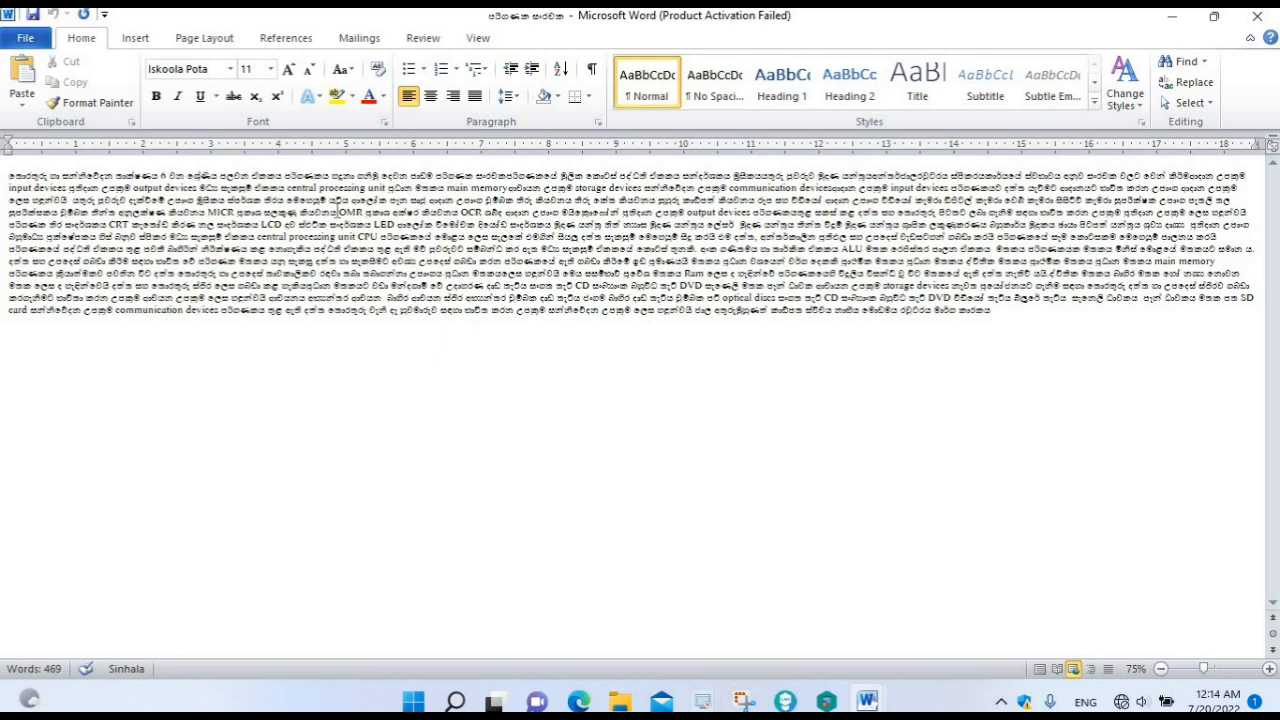
Select the entire text of the පරිගණක සංරචක document and copy it
double_click(351, 212)
left_click(480, 247)
left_click(10, 176)
left_click_drag(10, 176, 992, 316)
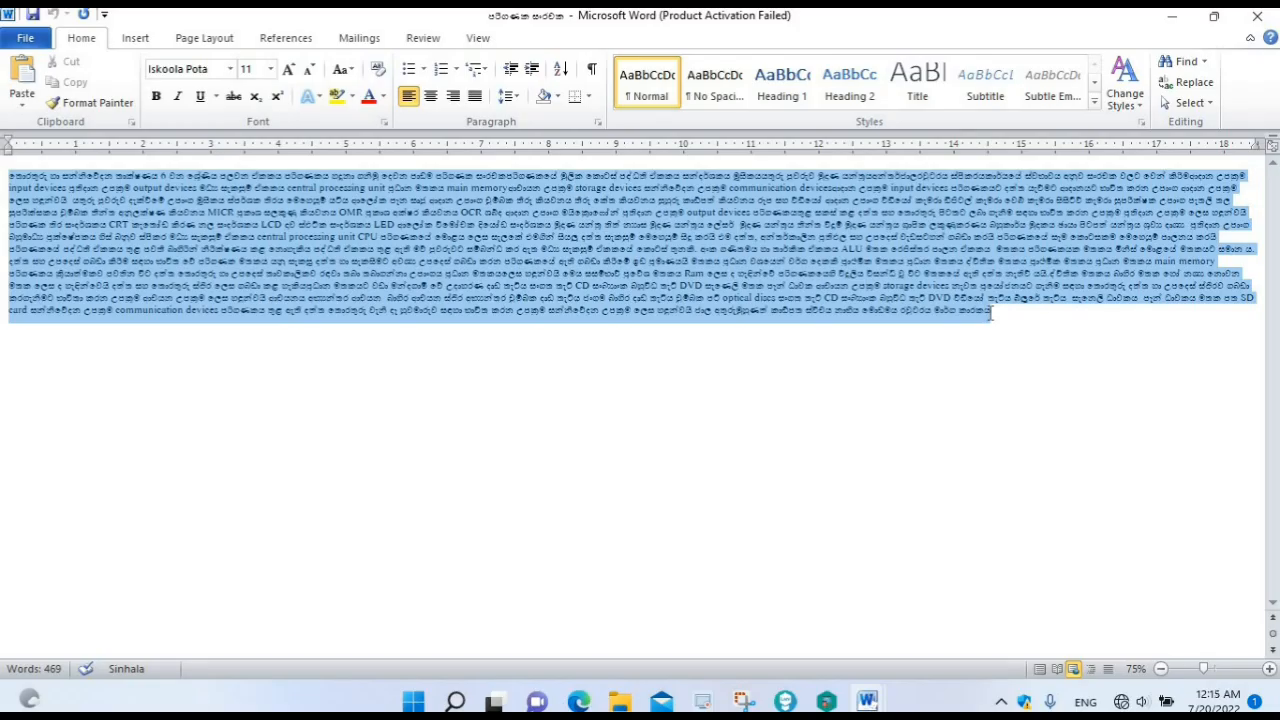
left_click_drag(990, 313, 990, 318)
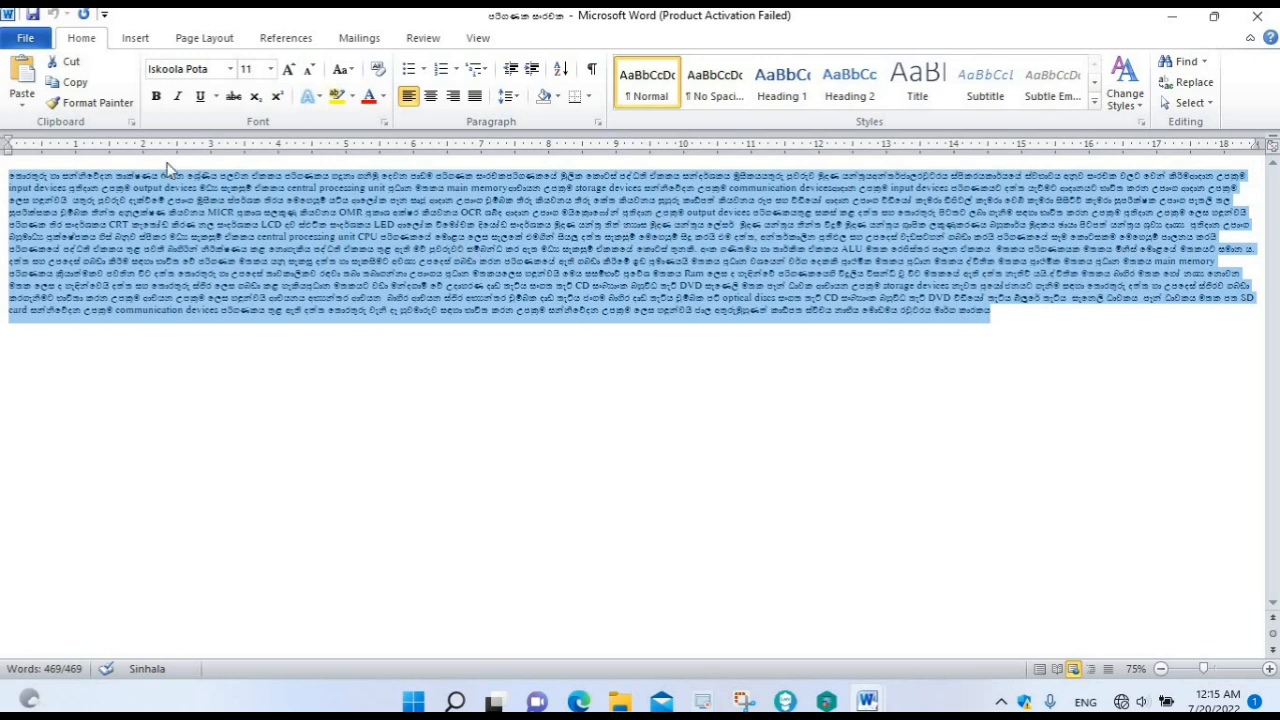
Create a new blank document, maximize its window and paste the copied text into it
left_click(28, 42)
left_click(70, 250)
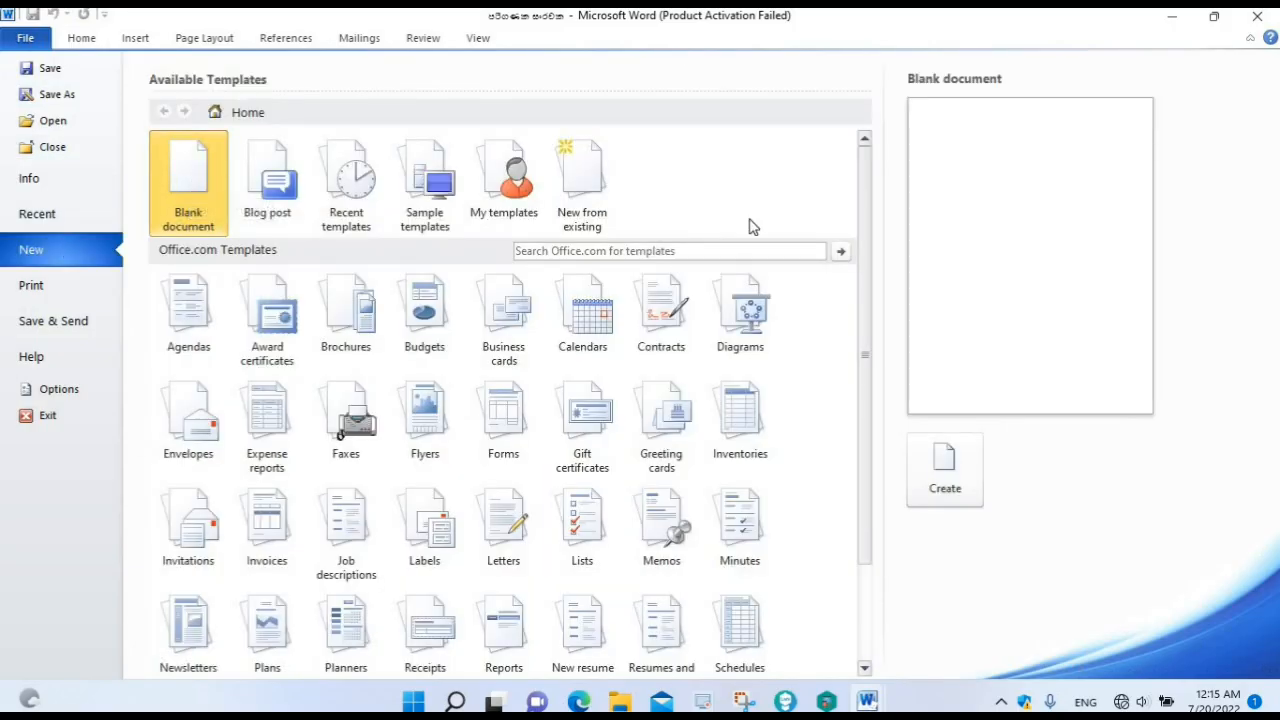
left_click(944, 478)
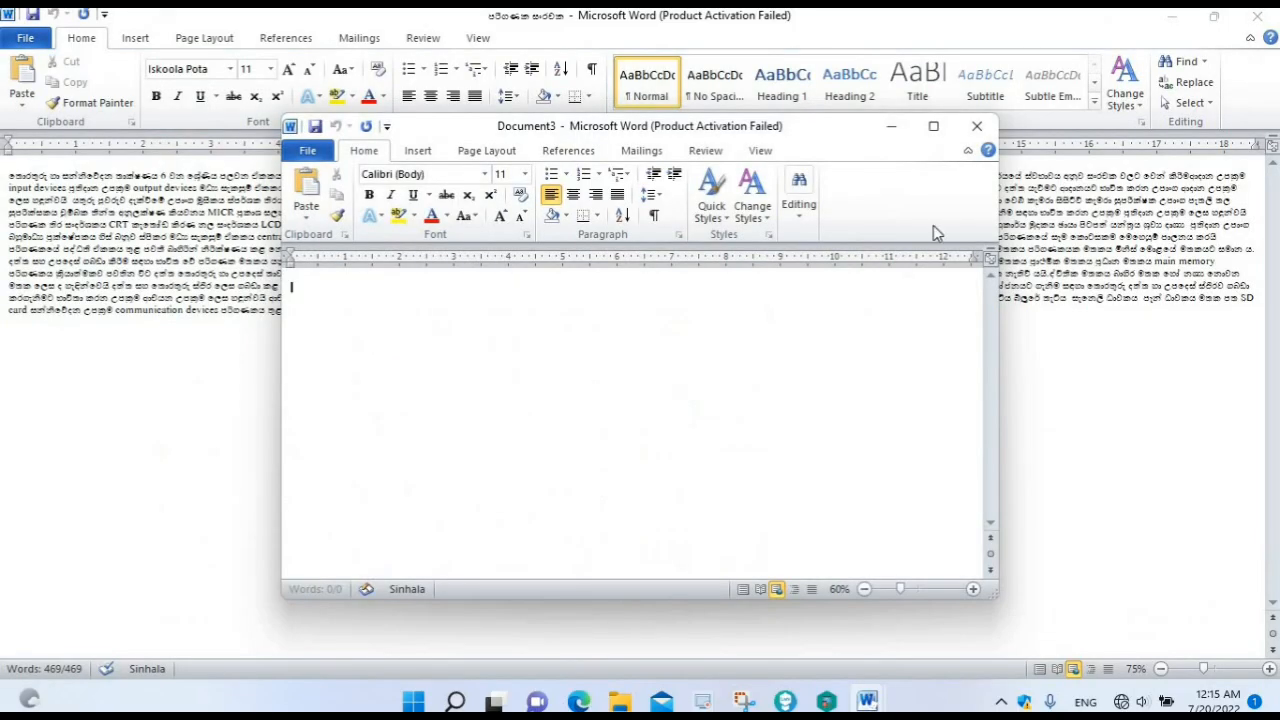
left_click(930, 124)
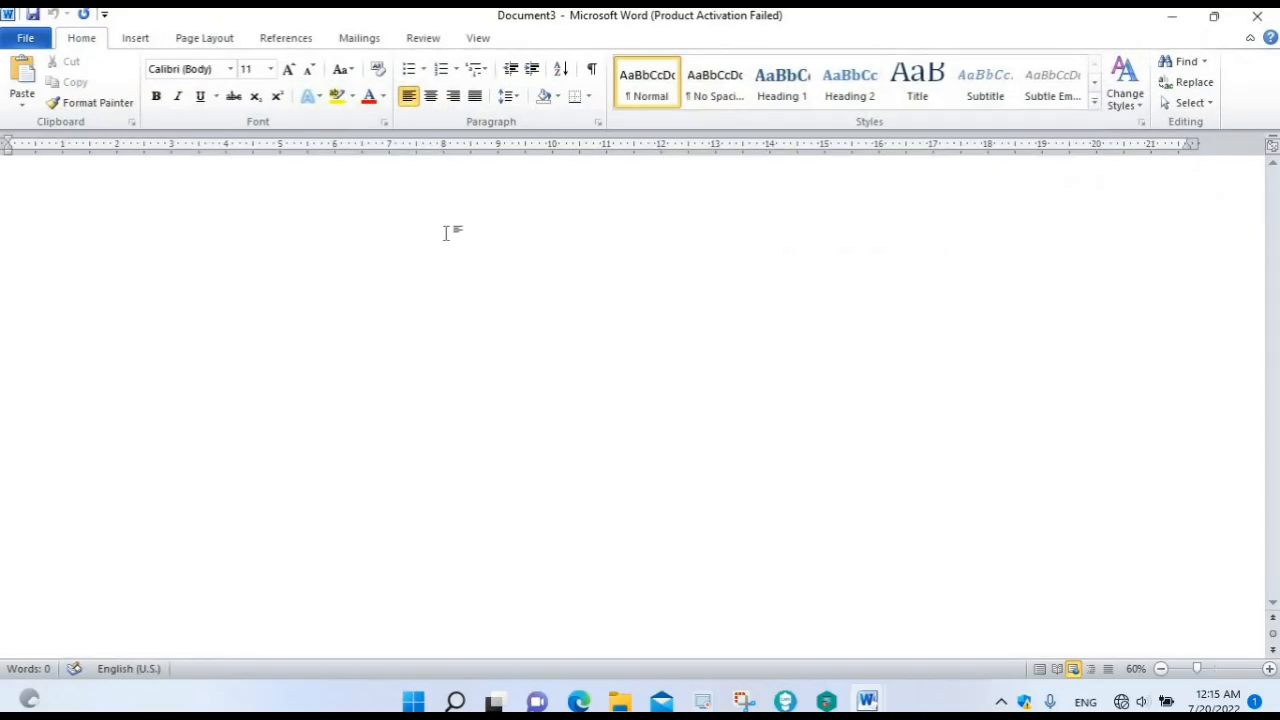
left_click(22, 80)
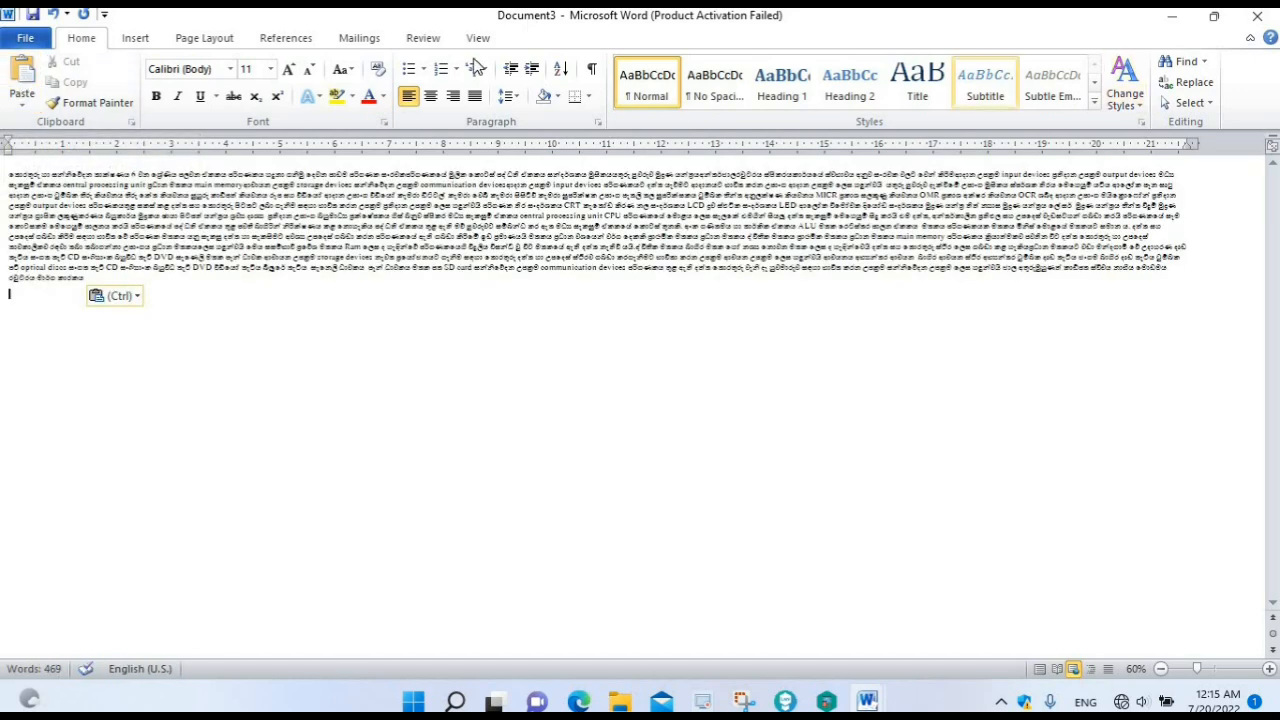
Save the new document to the Desktop as a Word Document named document 3
left_click(33, 14)
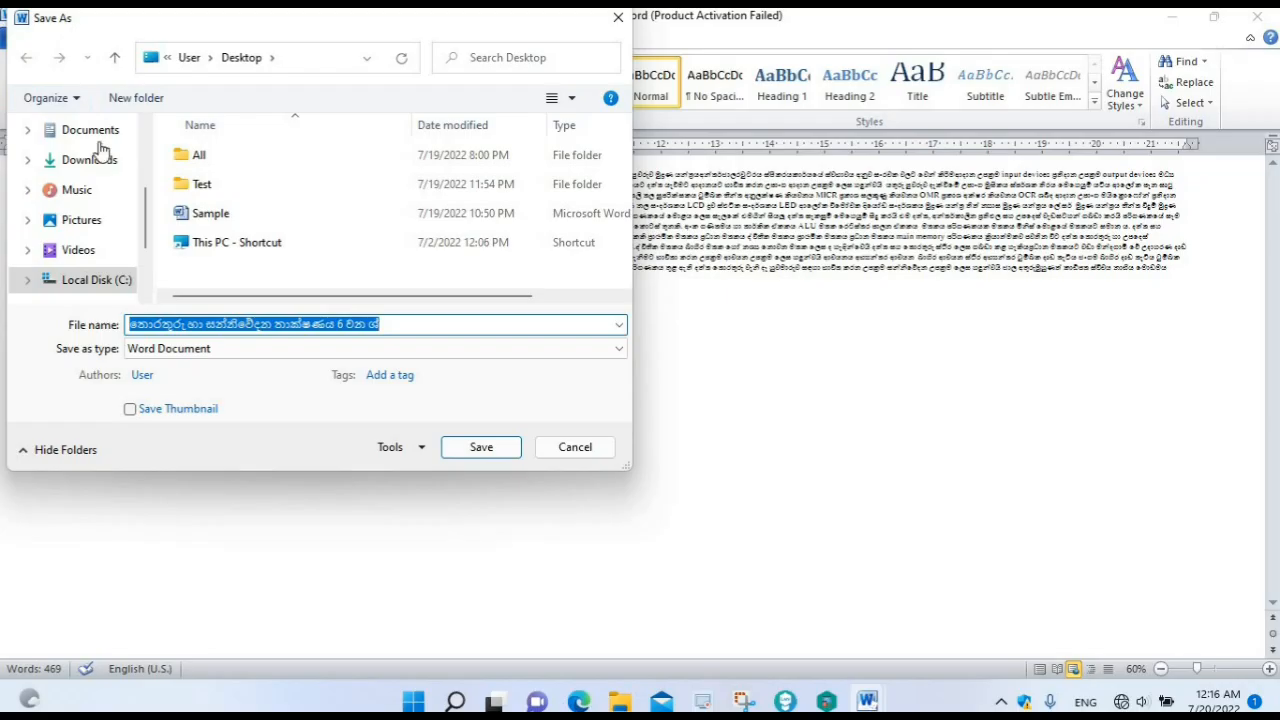
left_click_drag(254, 334, 384, 342)
type("document 3")
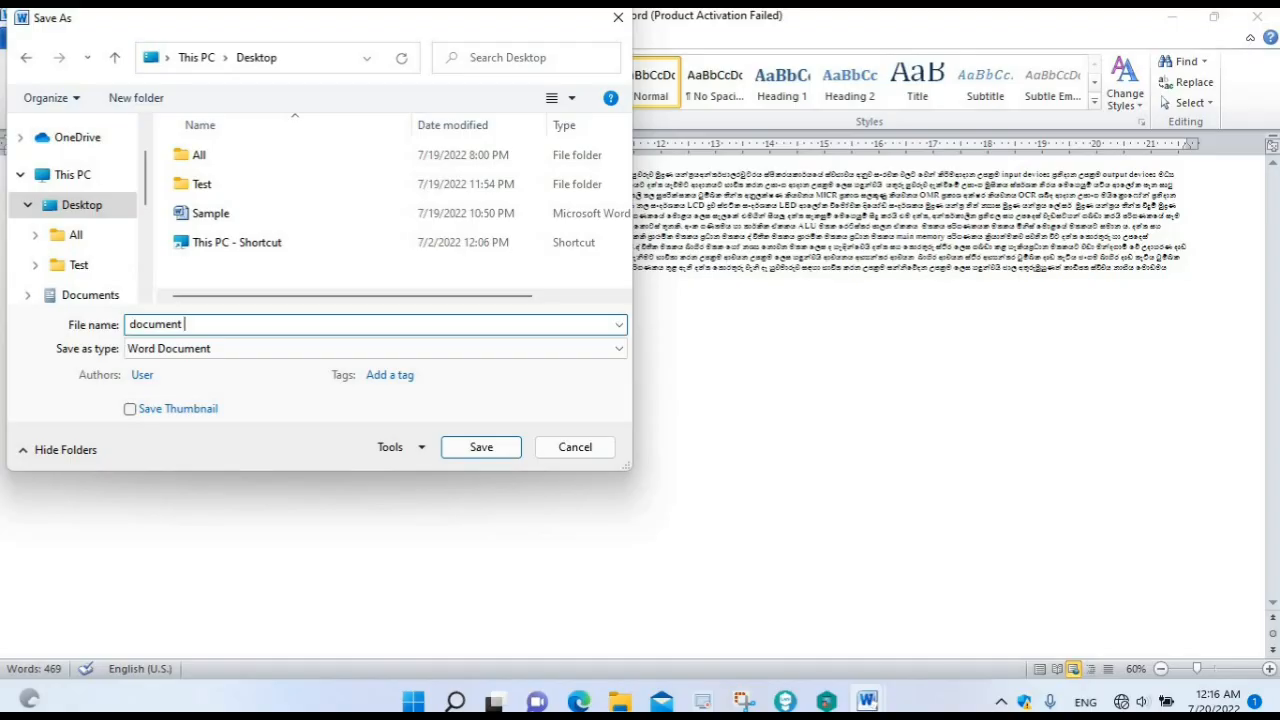
left_click(462, 448)
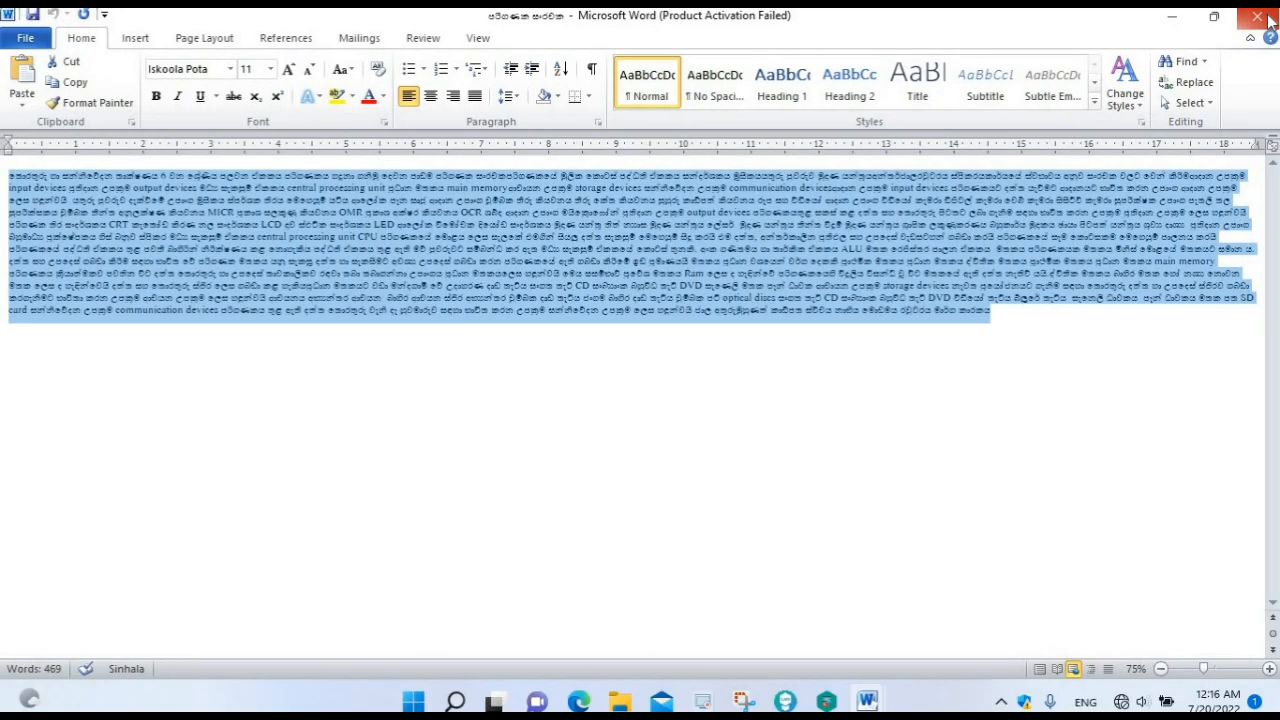
Close the source document, minimize the Downloads window, and open document 3 from the desktop in a maximized window
left_click(1257, 16)
left_click(766, 94)
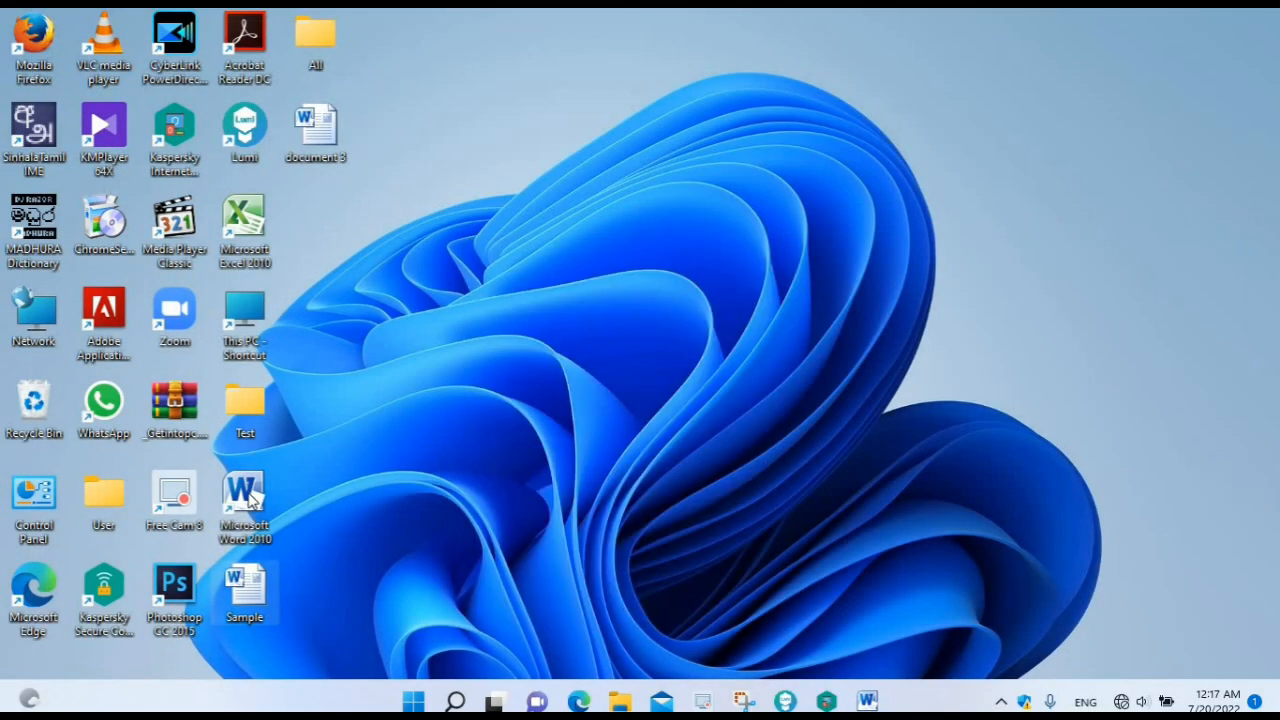
double_click(318, 124)
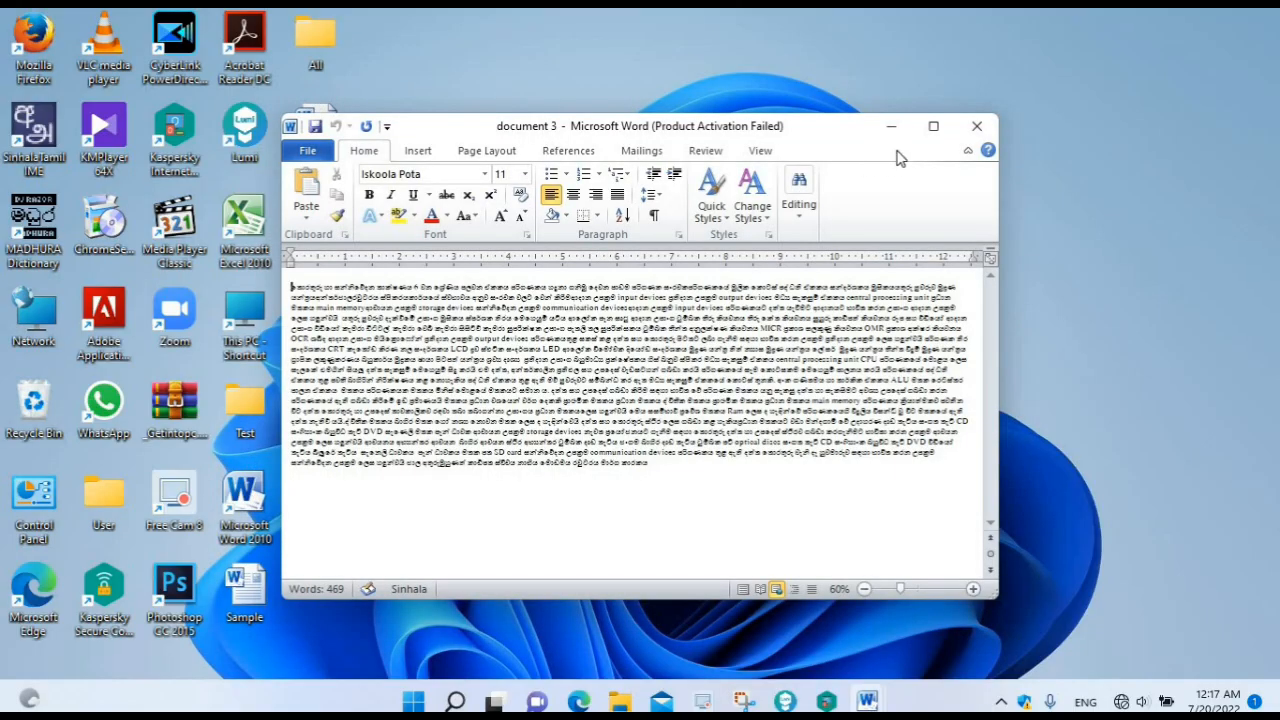
left_click(935, 130)
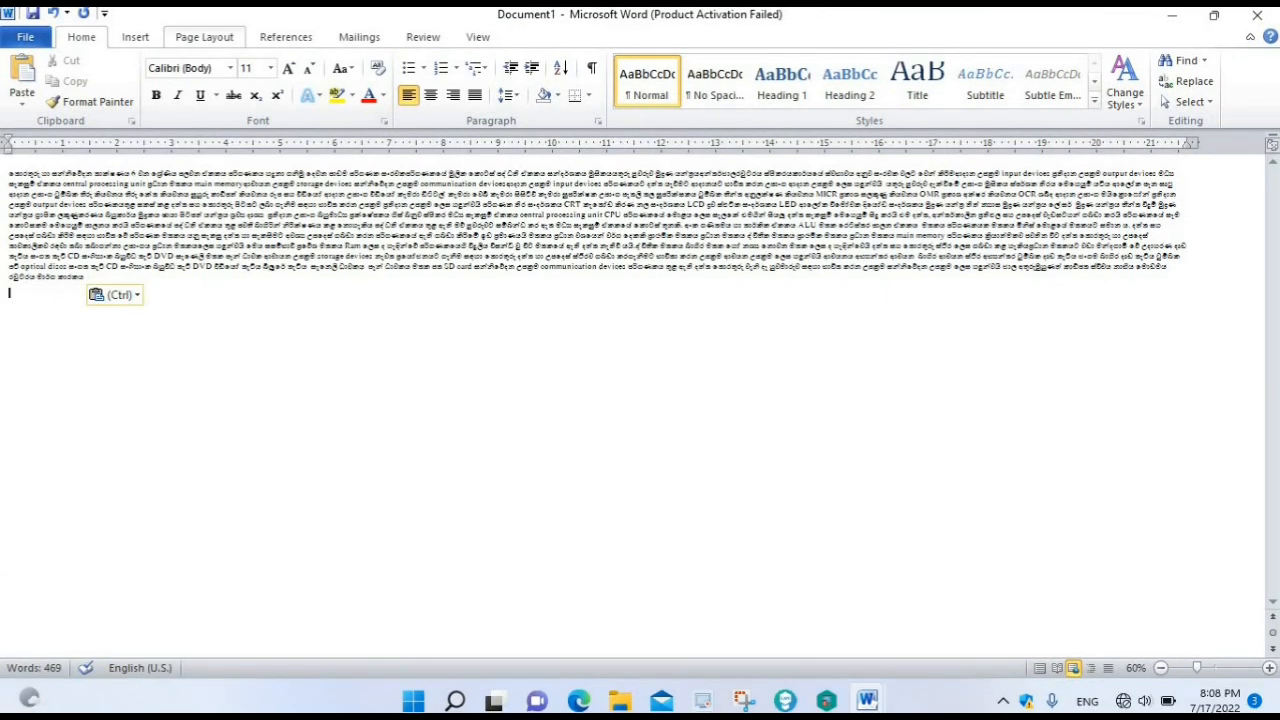
Set the document's paper size to A4 and view the available page orientations without changing the current one
left_click(203, 37)
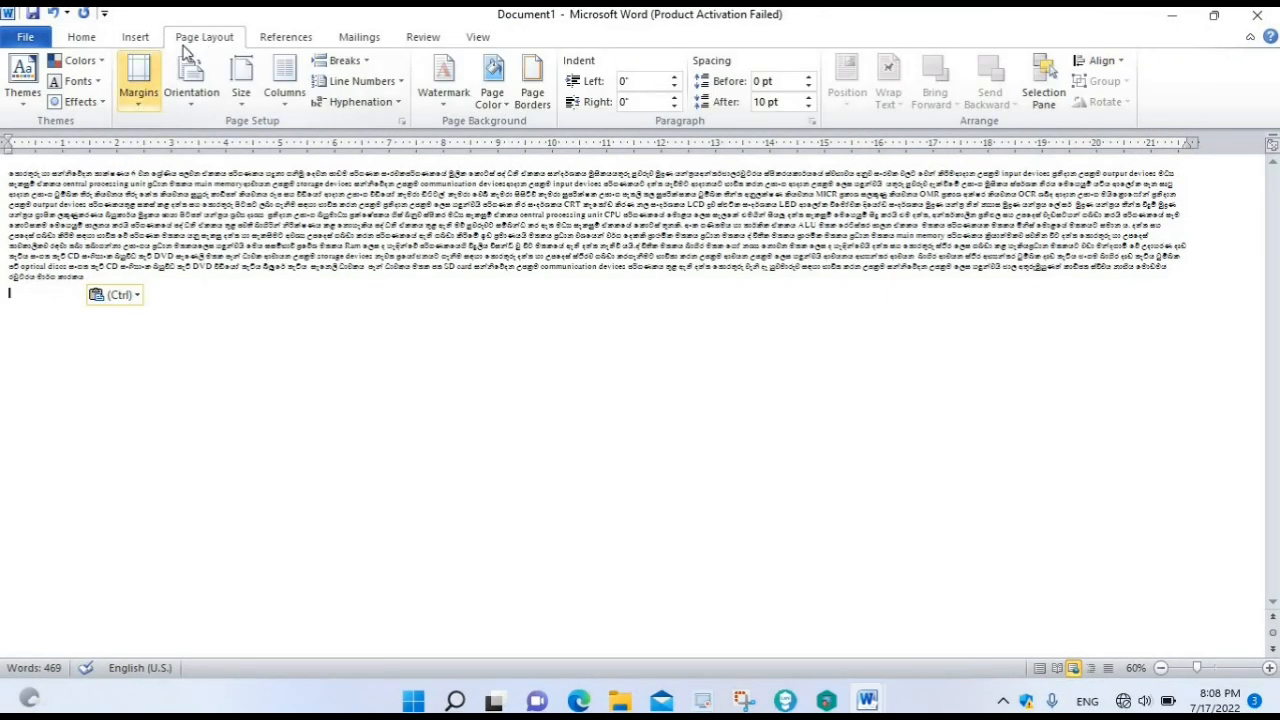
left_click(243, 104)
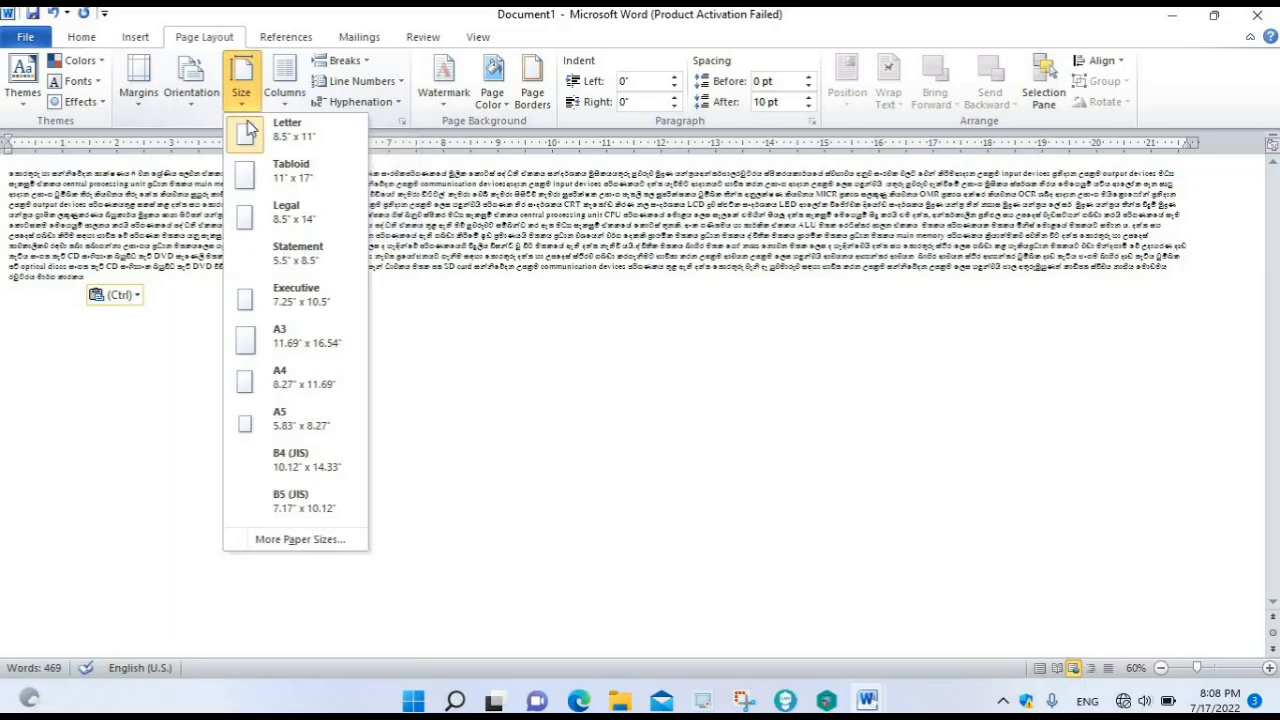
left_click(325, 378)
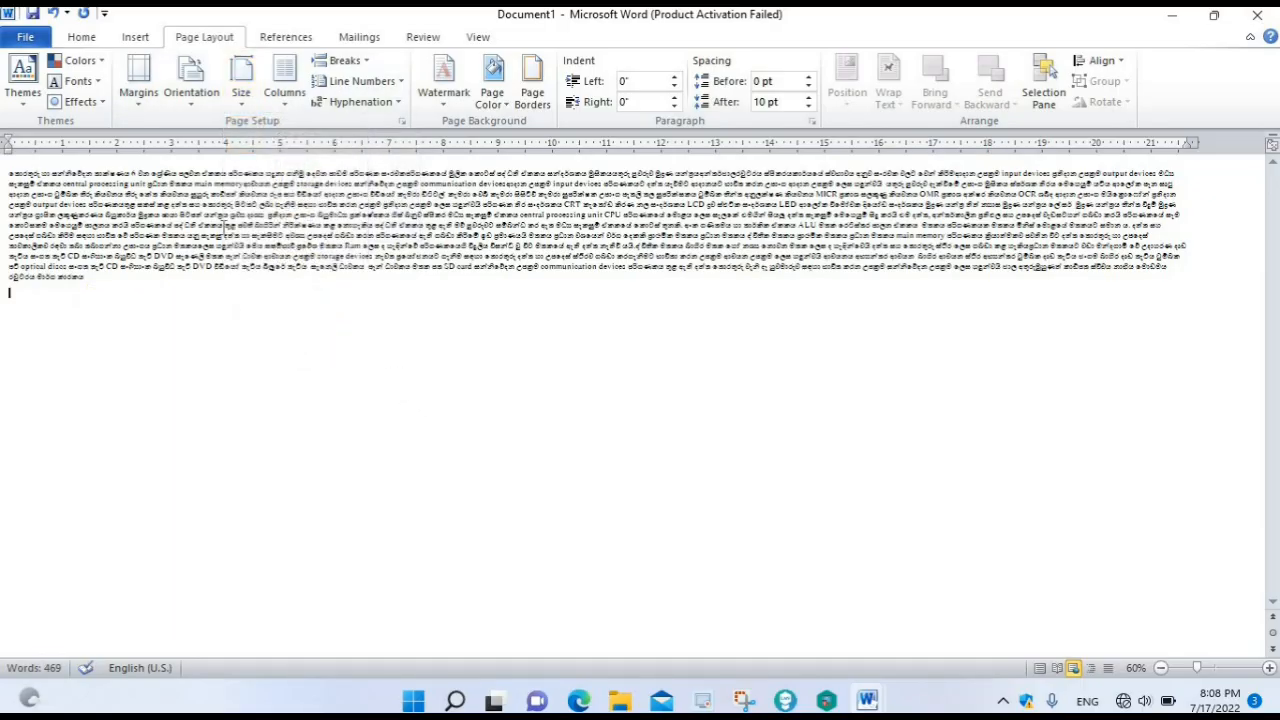
left_click(199, 105)
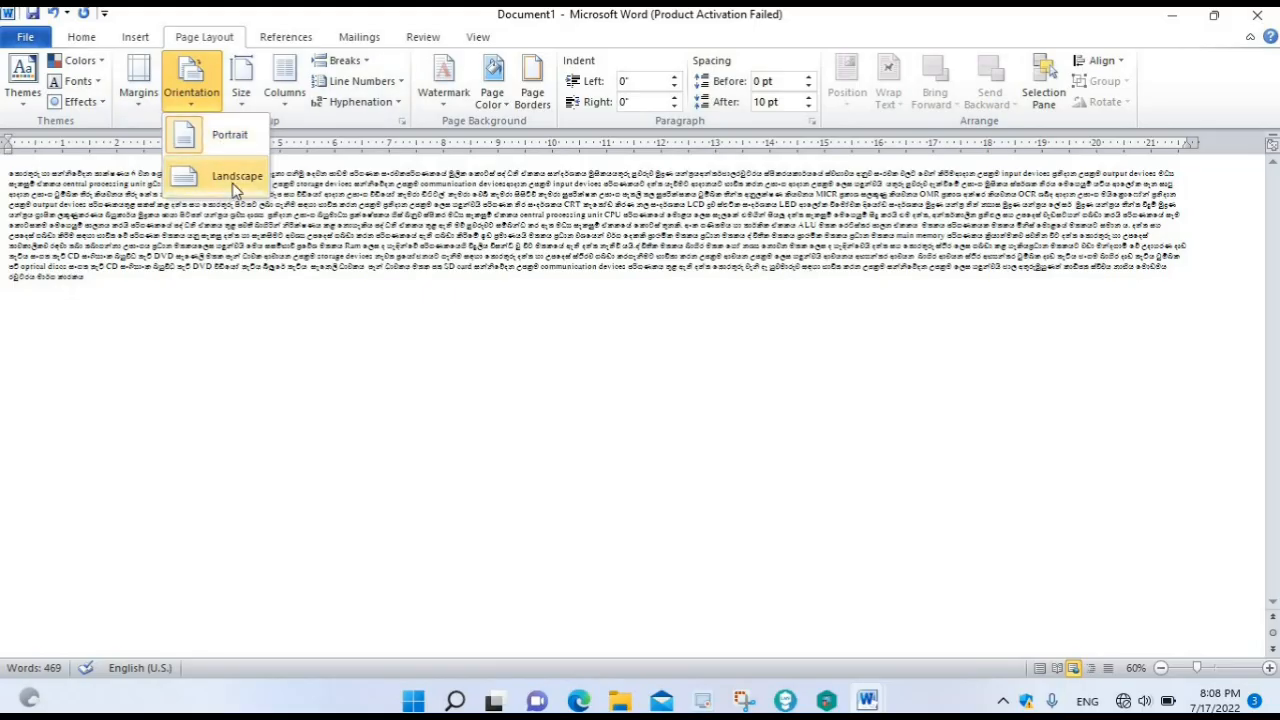
left_click(300, 348)
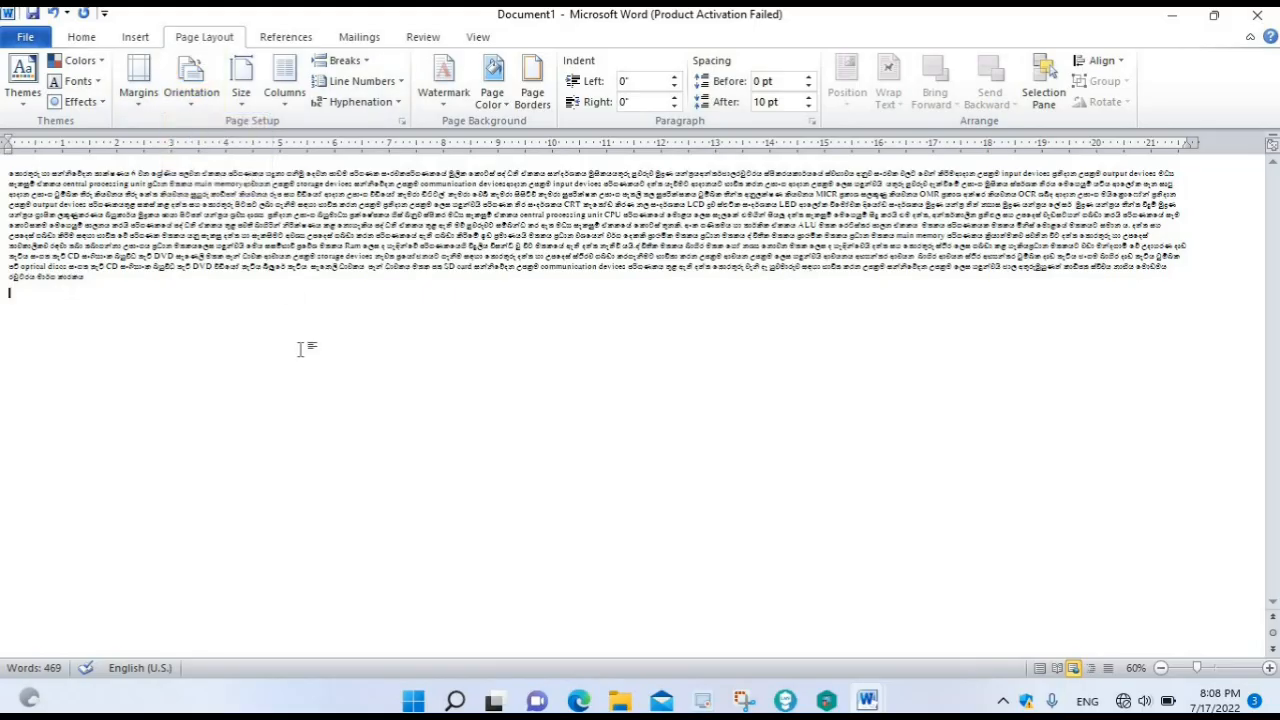
Apply custom margins to the whole document, setting the bottom margin to 0.5" and reducing the right margin
left_click(138, 90)
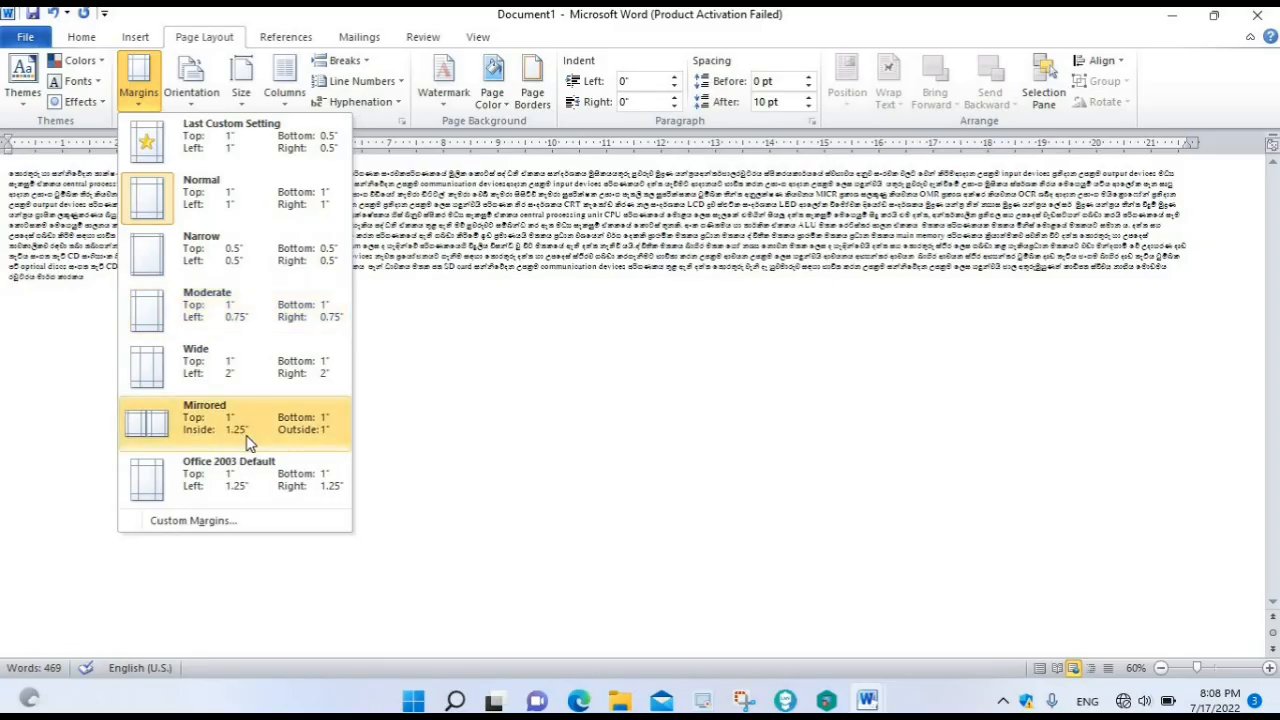
left_click(193, 521)
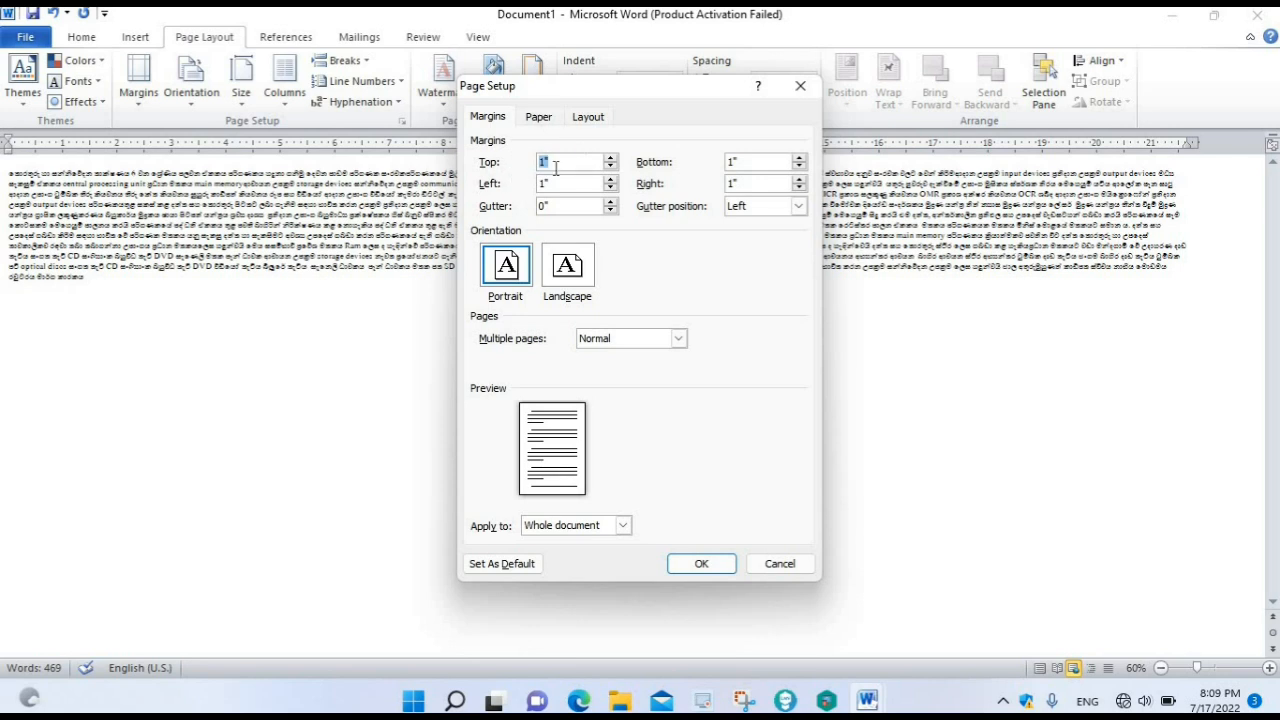
left_click(799, 167)
left_click(800, 167)
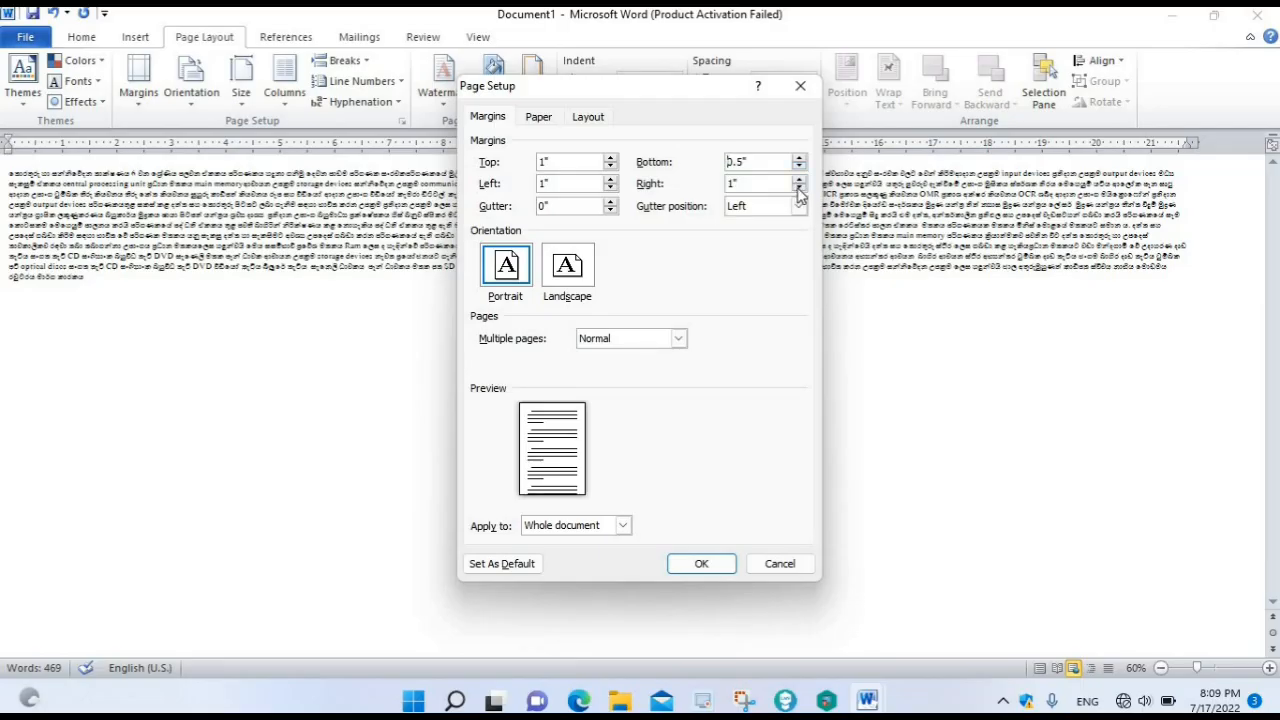
left_click(799, 188)
left_click(799, 189)
left_click(701, 563)
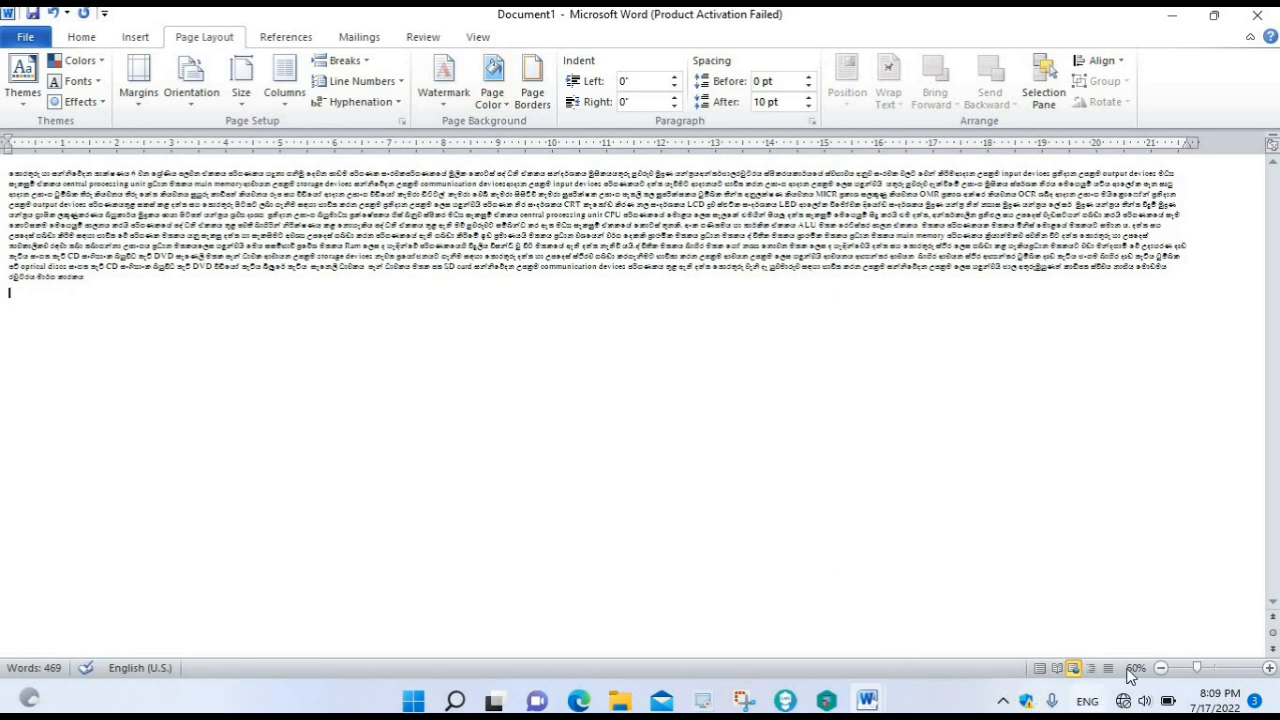
Switch the document to Print Layout view and look over the page from its beginning to its end
left_click(1039, 670)
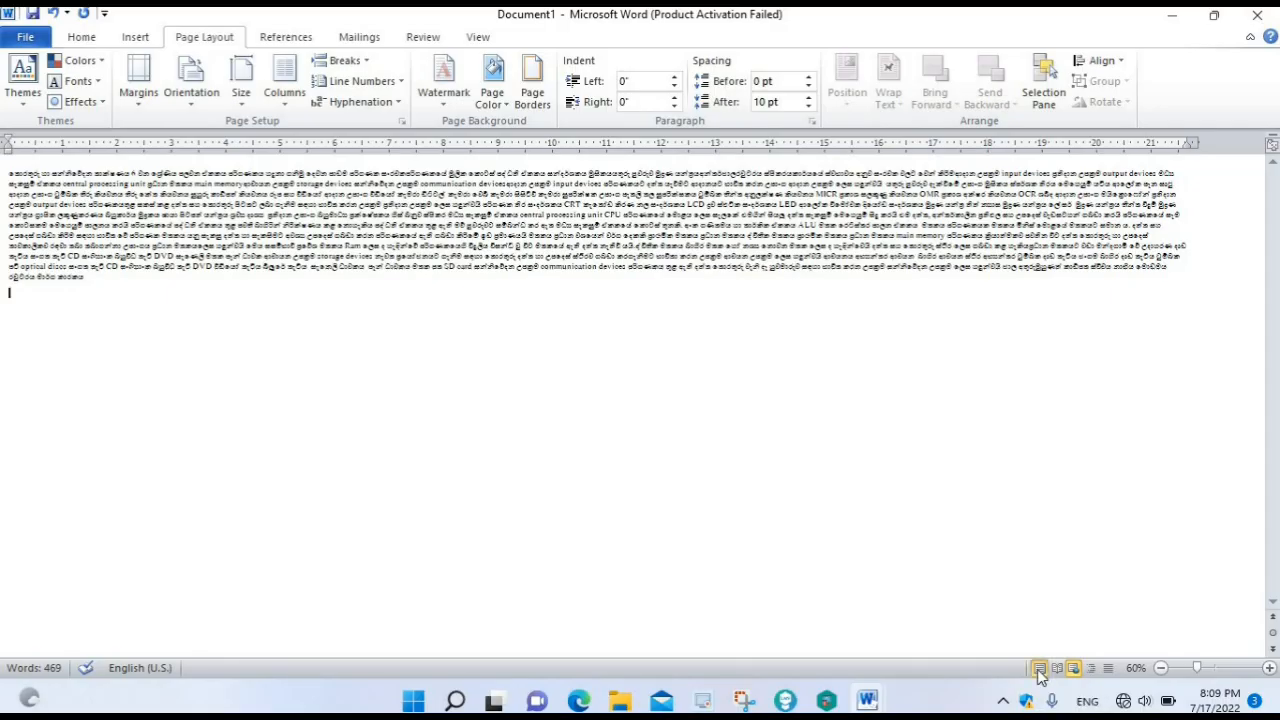
scroll(850, 510, "up", 3)
scroll(850, 510, "up", 9)
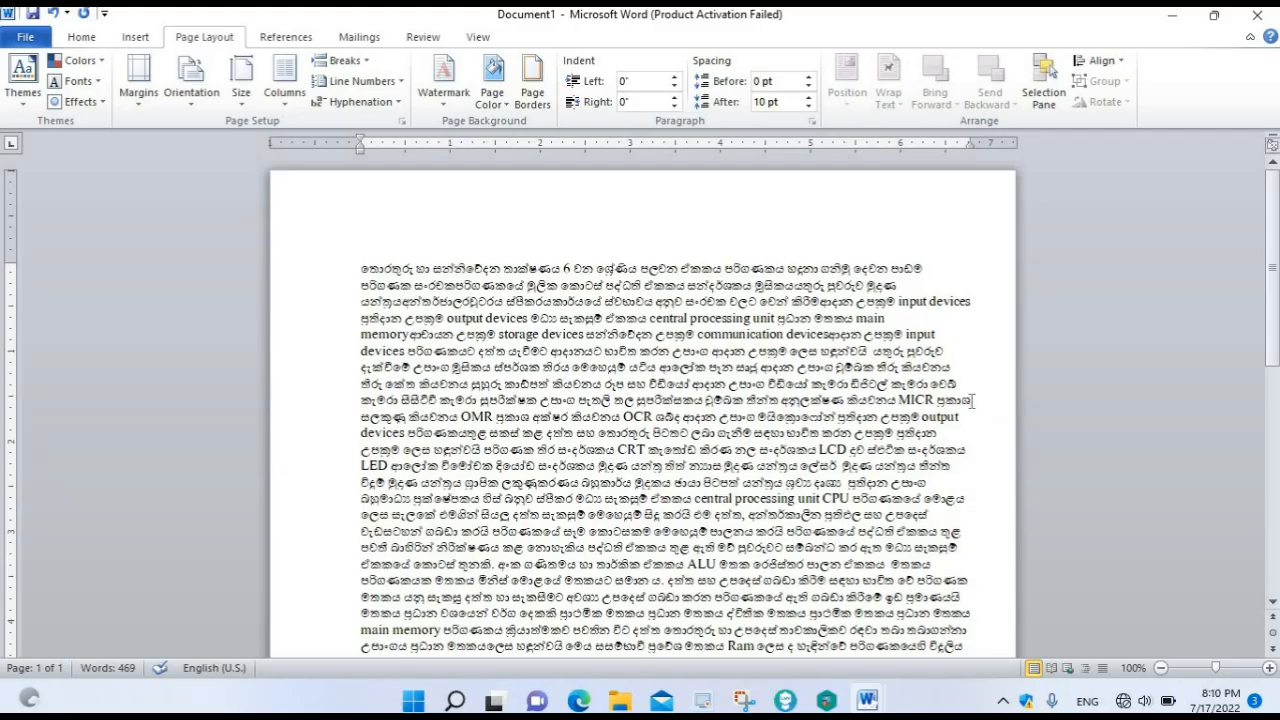
scroll(833, 432, "down", 10)
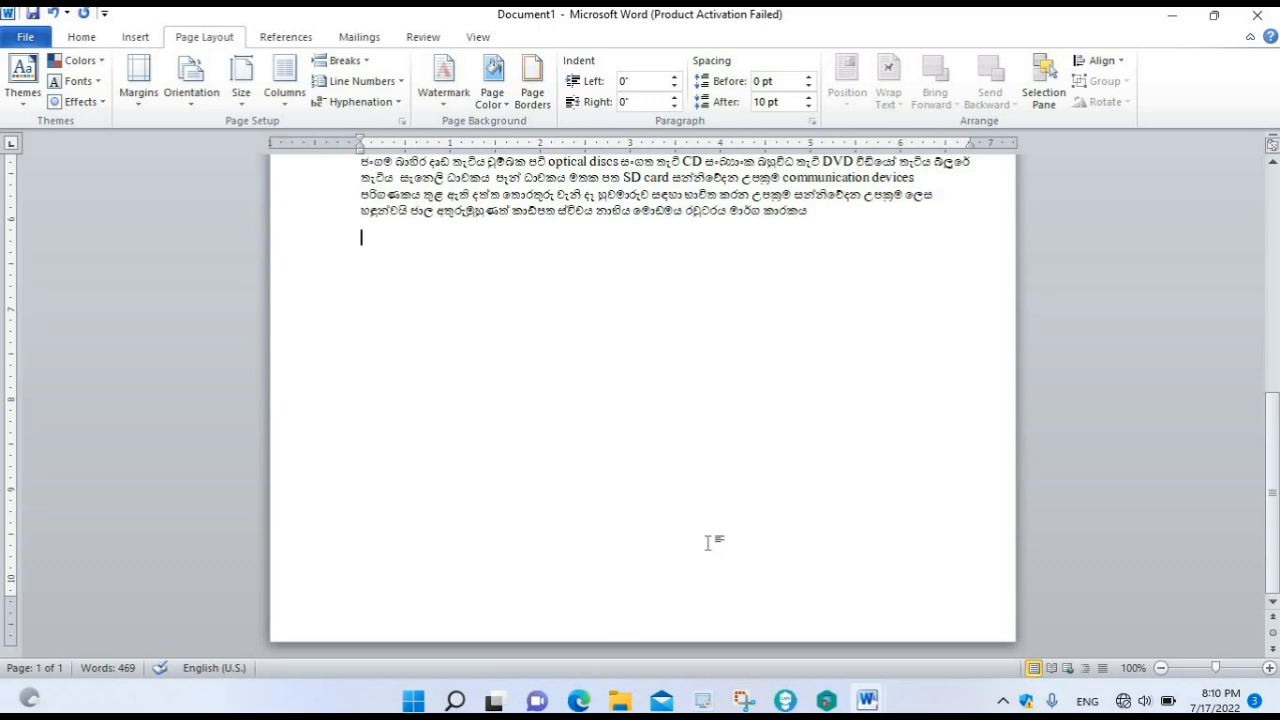
scroll(689, 552, "up", 6)
scroll(709, 543, "up", 5)
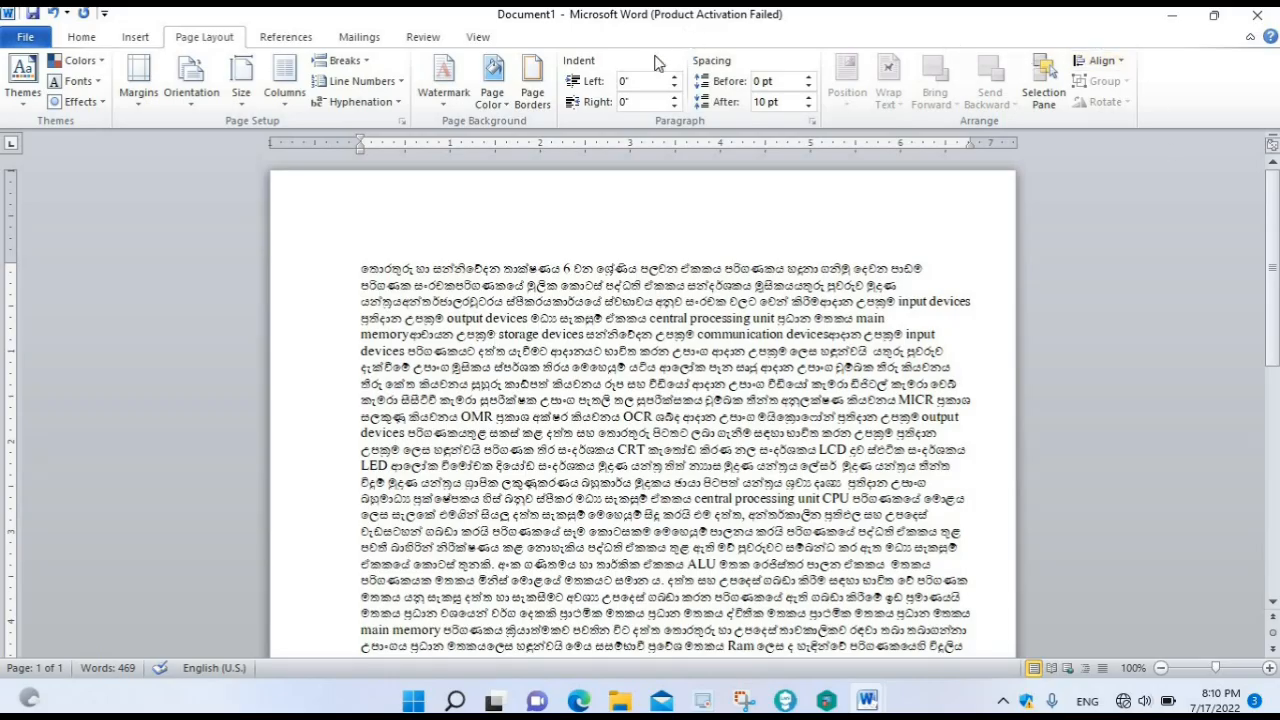
Add a Box page border with a solid 1 pt line, applied to the whole document
left_click(533, 100)
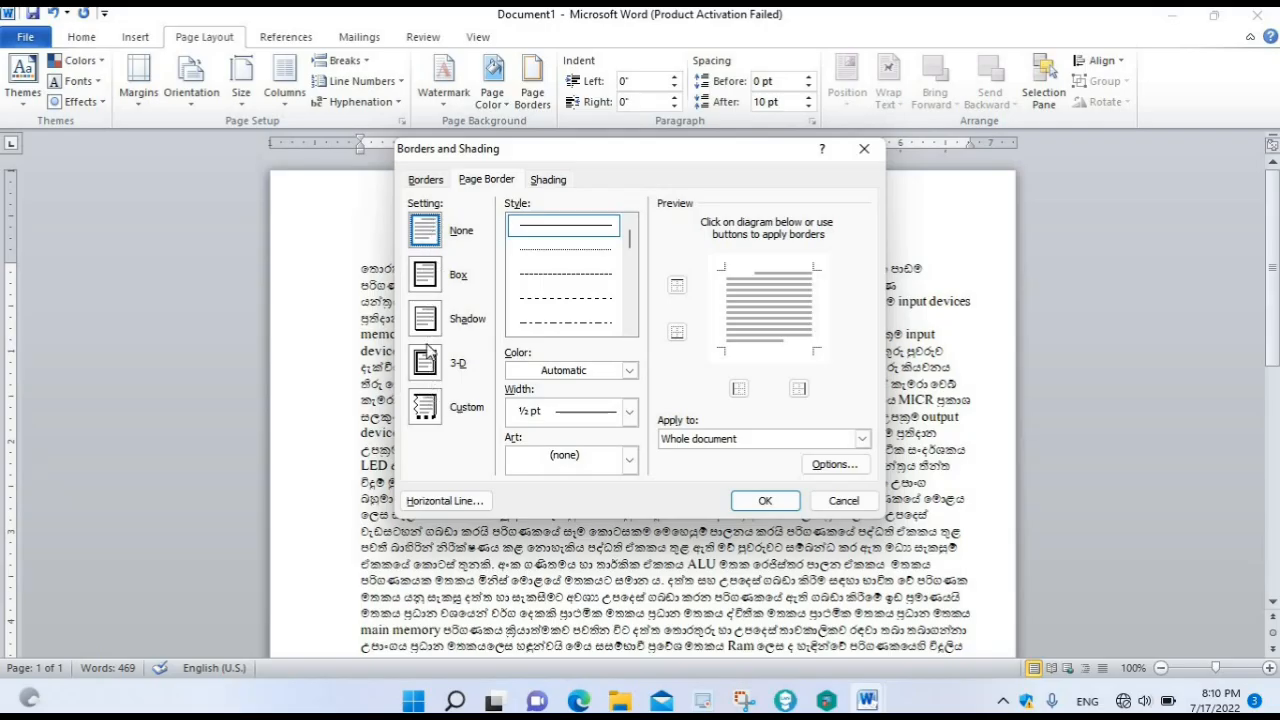
left_click(428, 279)
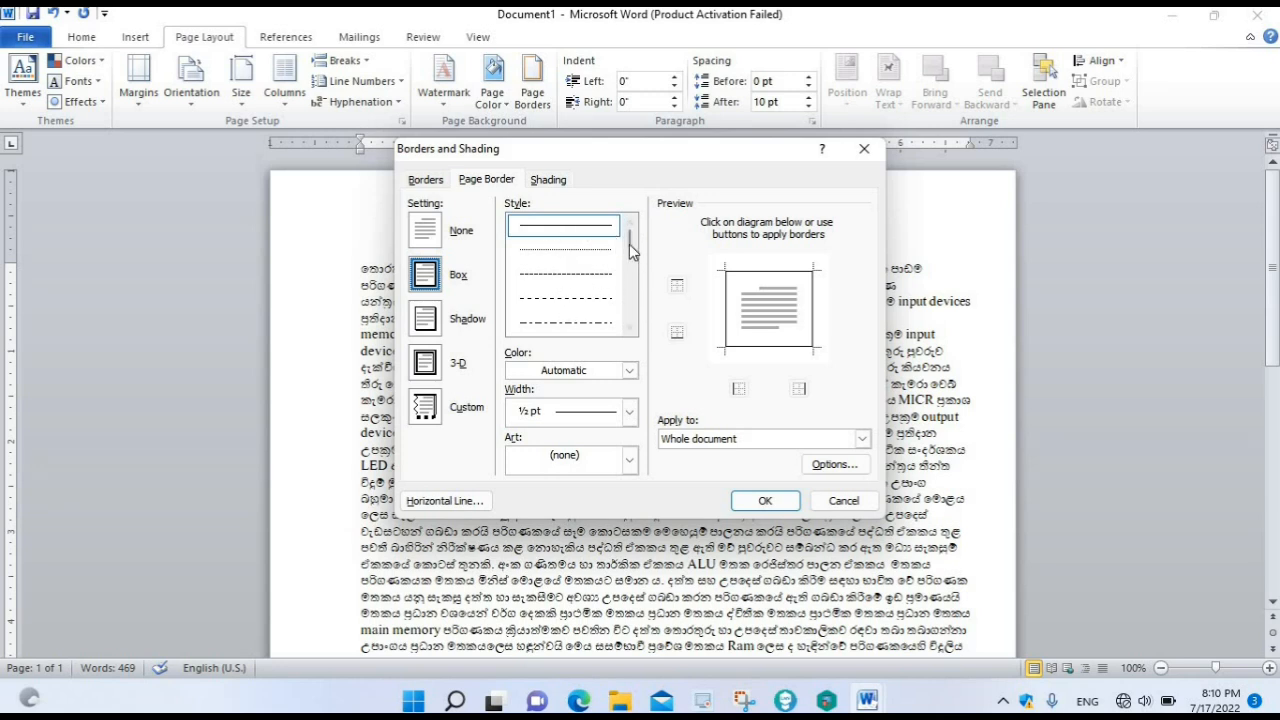
scroll(629, 281, "down", 5)
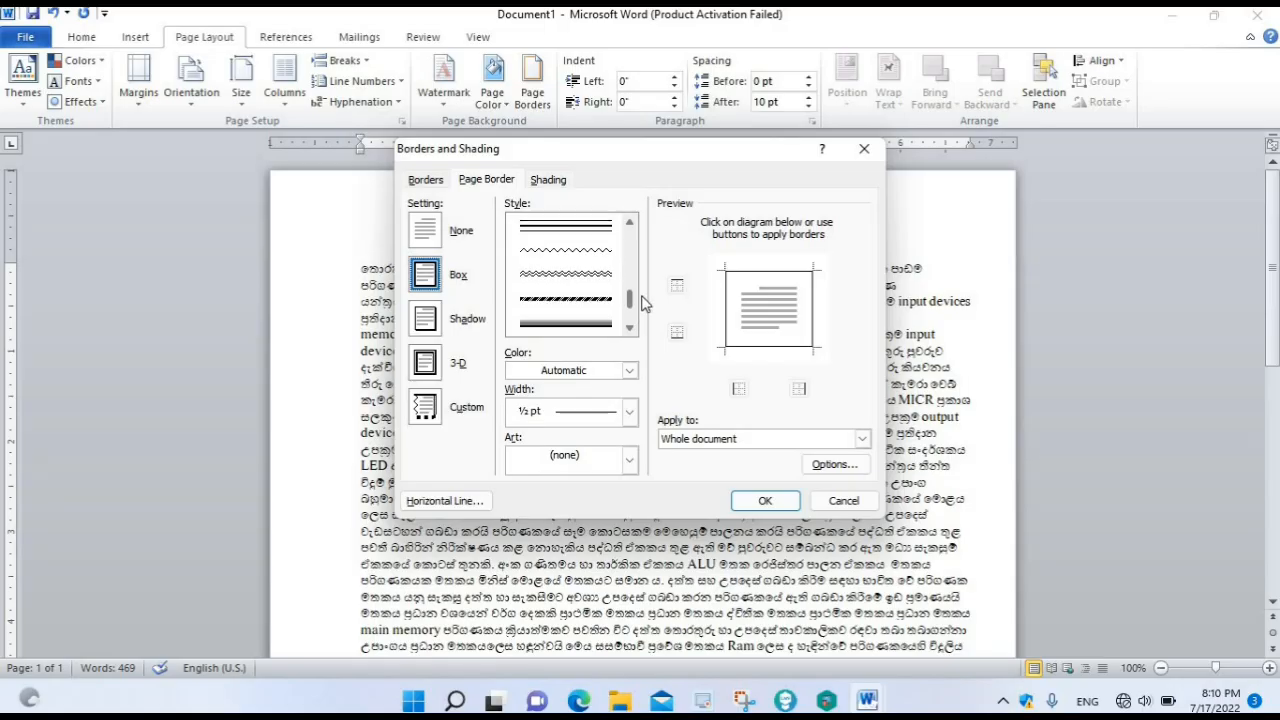
scroll(636, 257, "up", 6)
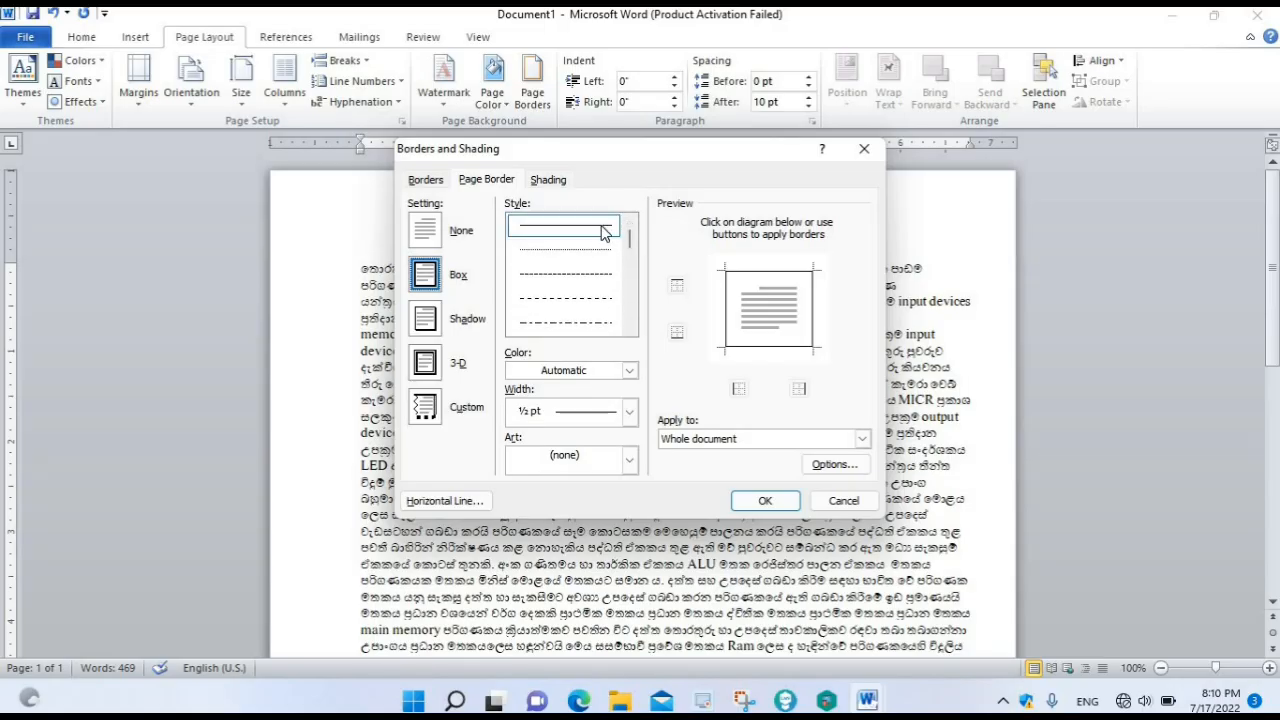
left_click(630, 413)
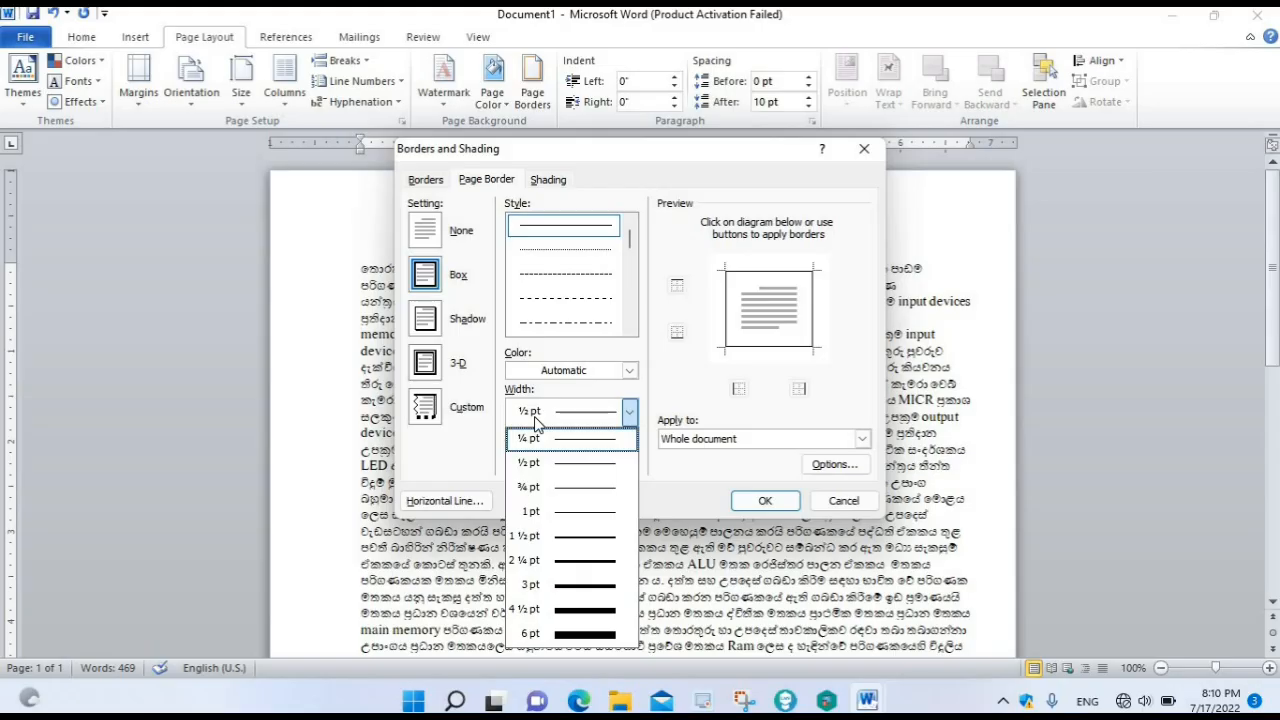
left_click(591, 514)
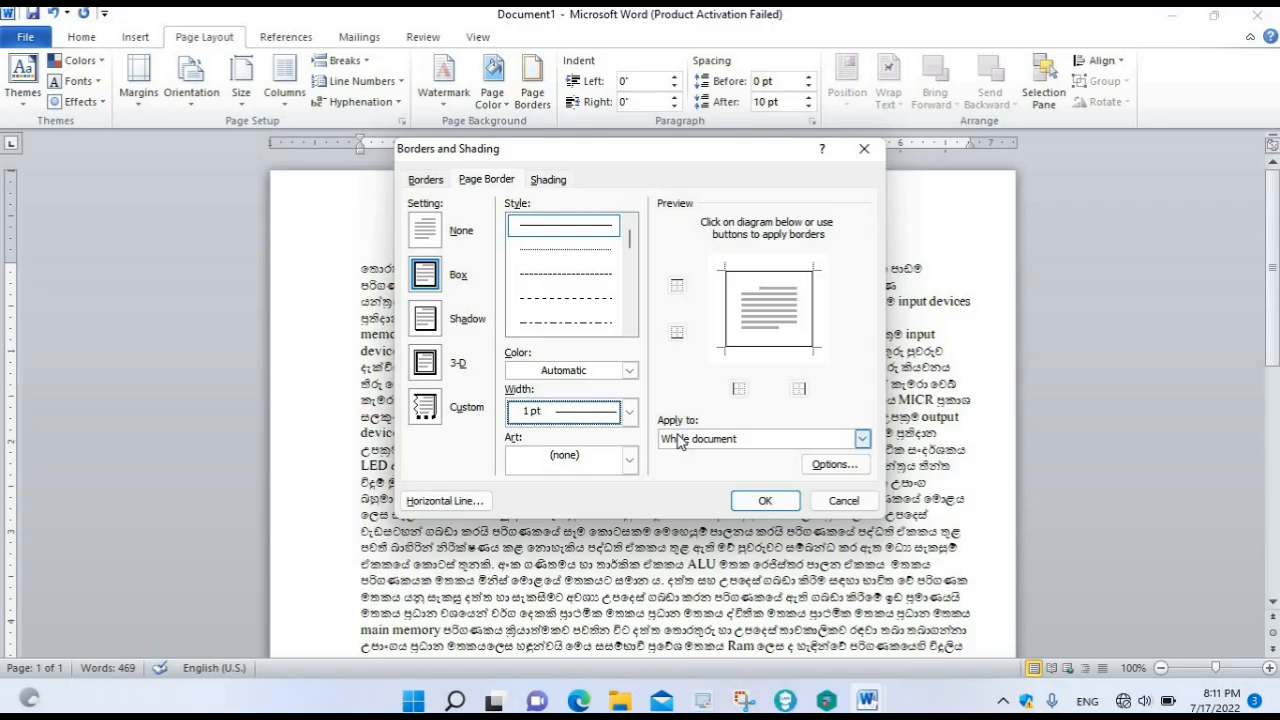
left_click(862, 440)
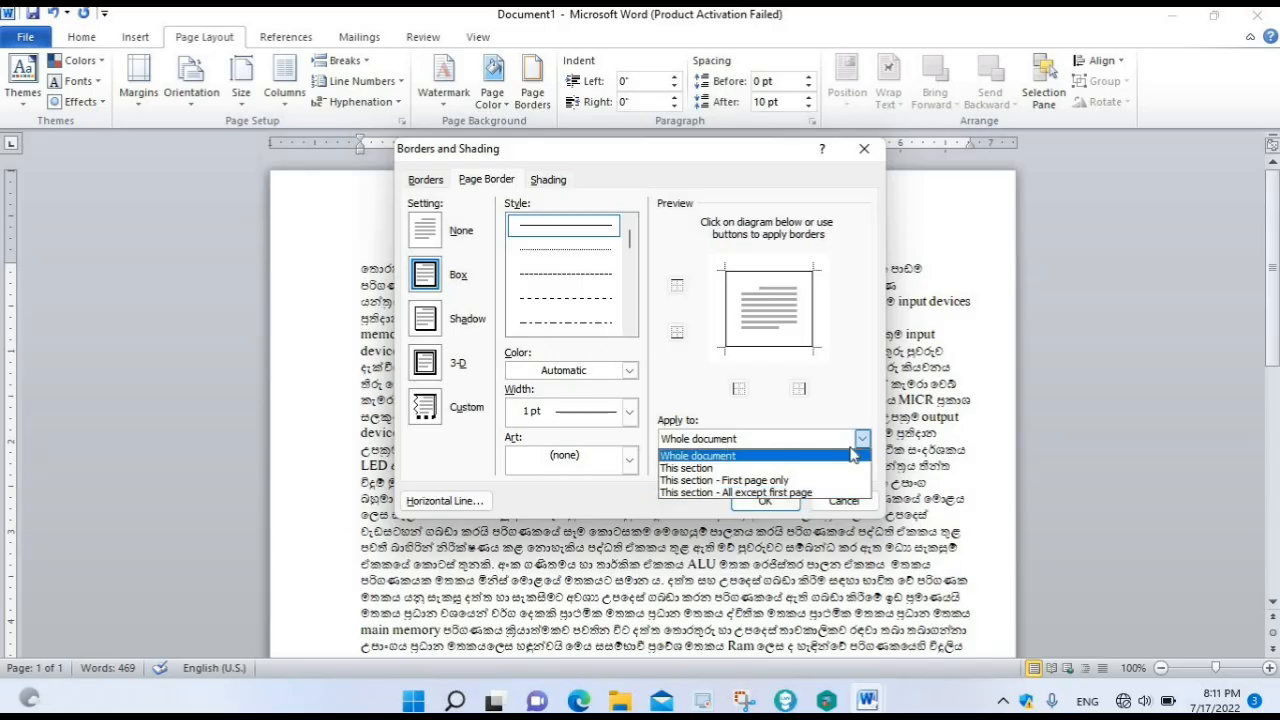
left_click(745, 440)
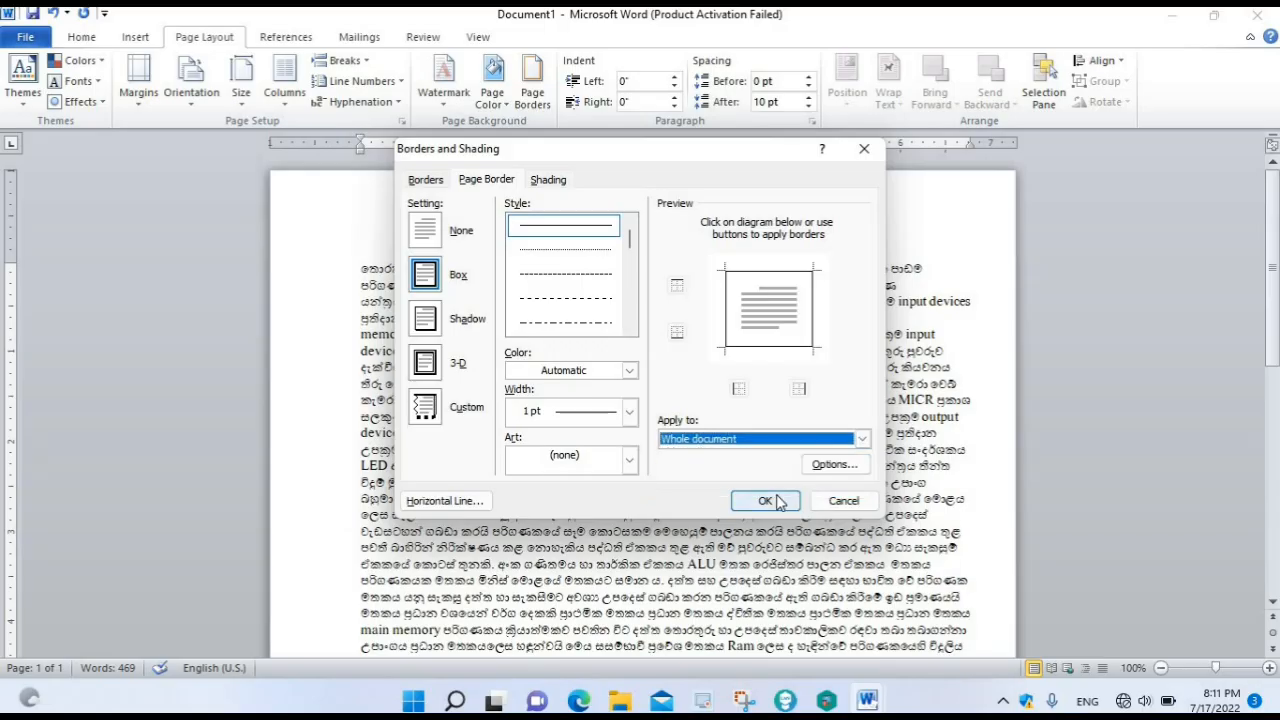
left_click(765, 500)
scroll(767, 452, "up", 4)
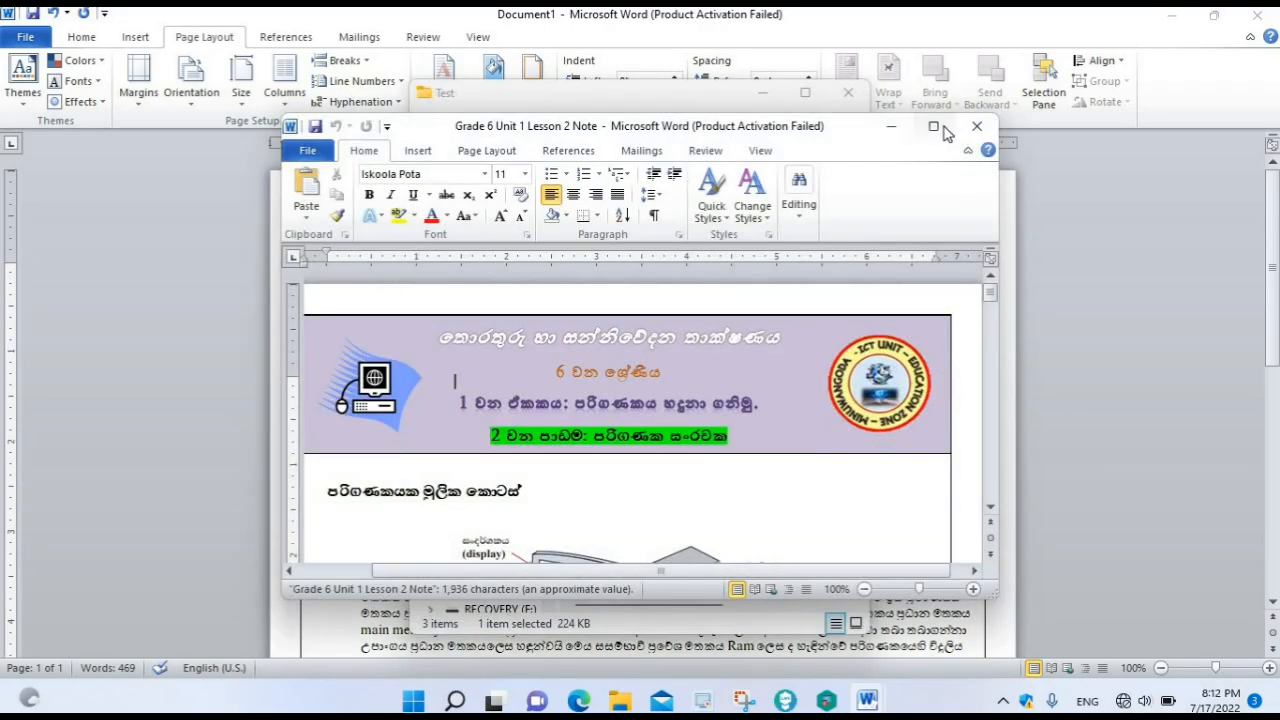
View the Grade 6 Unit 1 Lesson 2 Note document in a maximized window and return to Document1
left_click(935, 127)
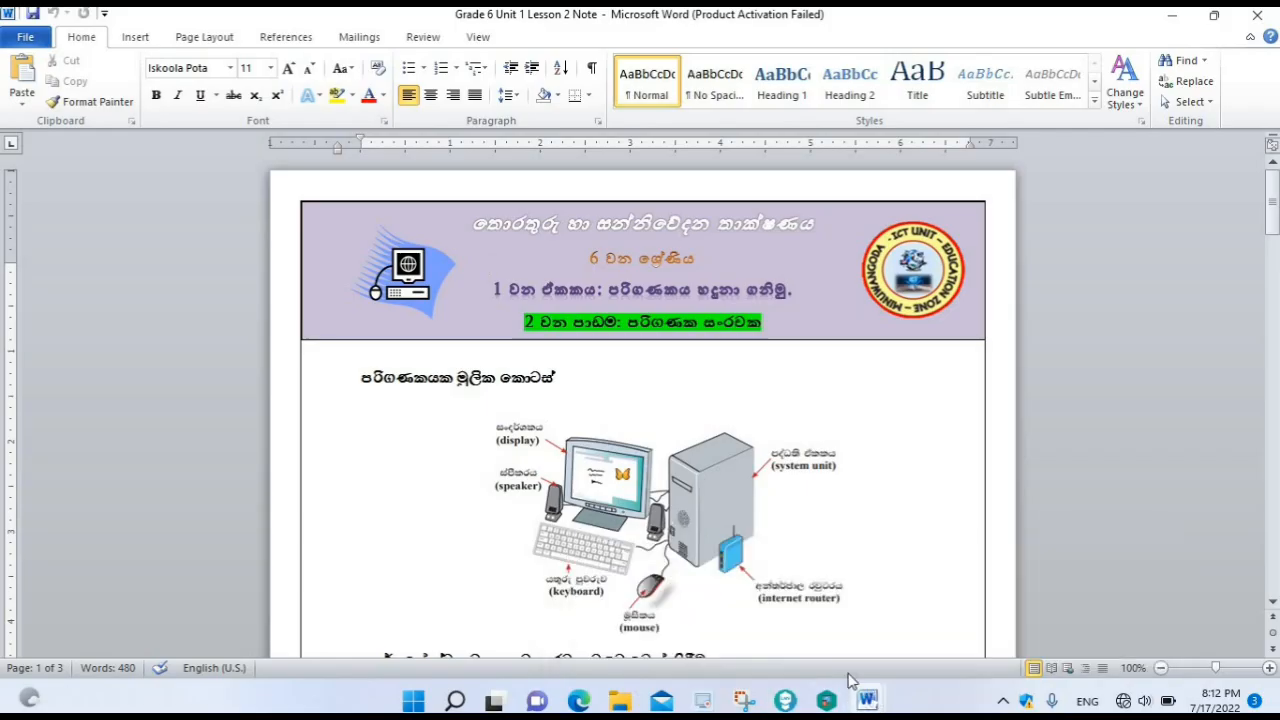
mouse_move(864, 698)
left_click(862, 612)
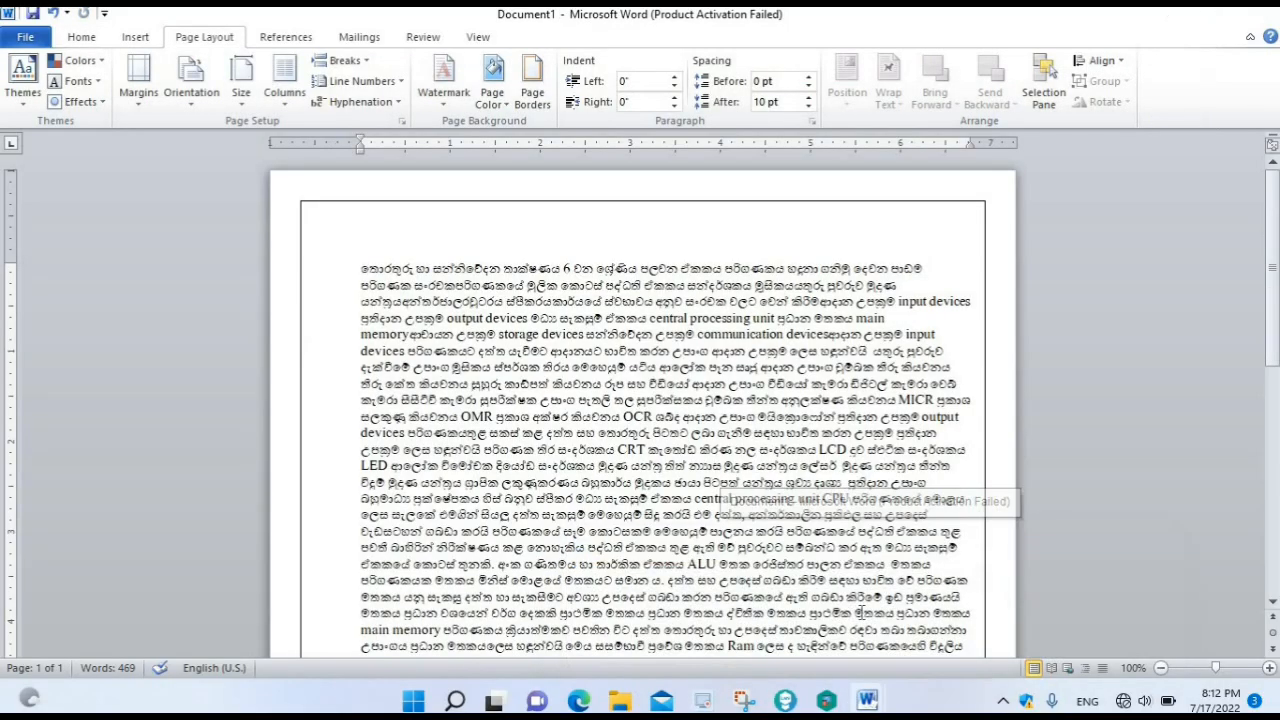
Insert five blank lines above the first line of the body text
left_click(361, 268)
left_click(362, 268)
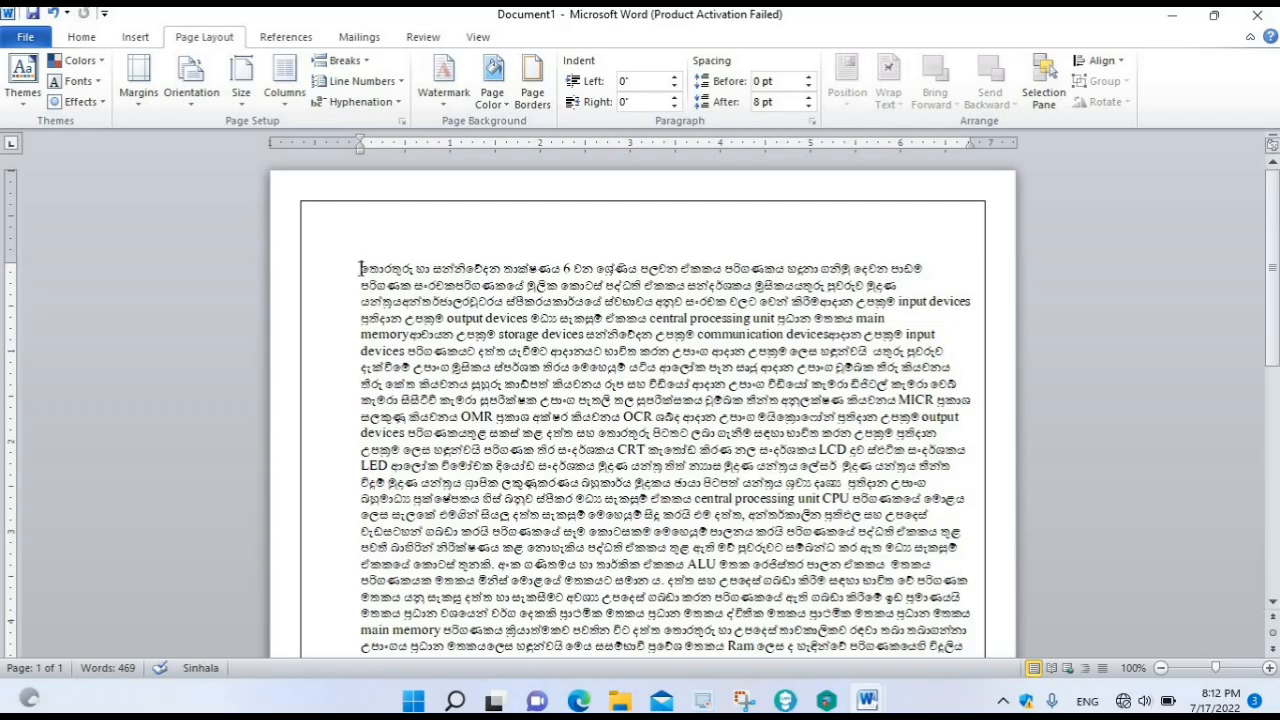
key("Return")
key("Return")
key("Return")
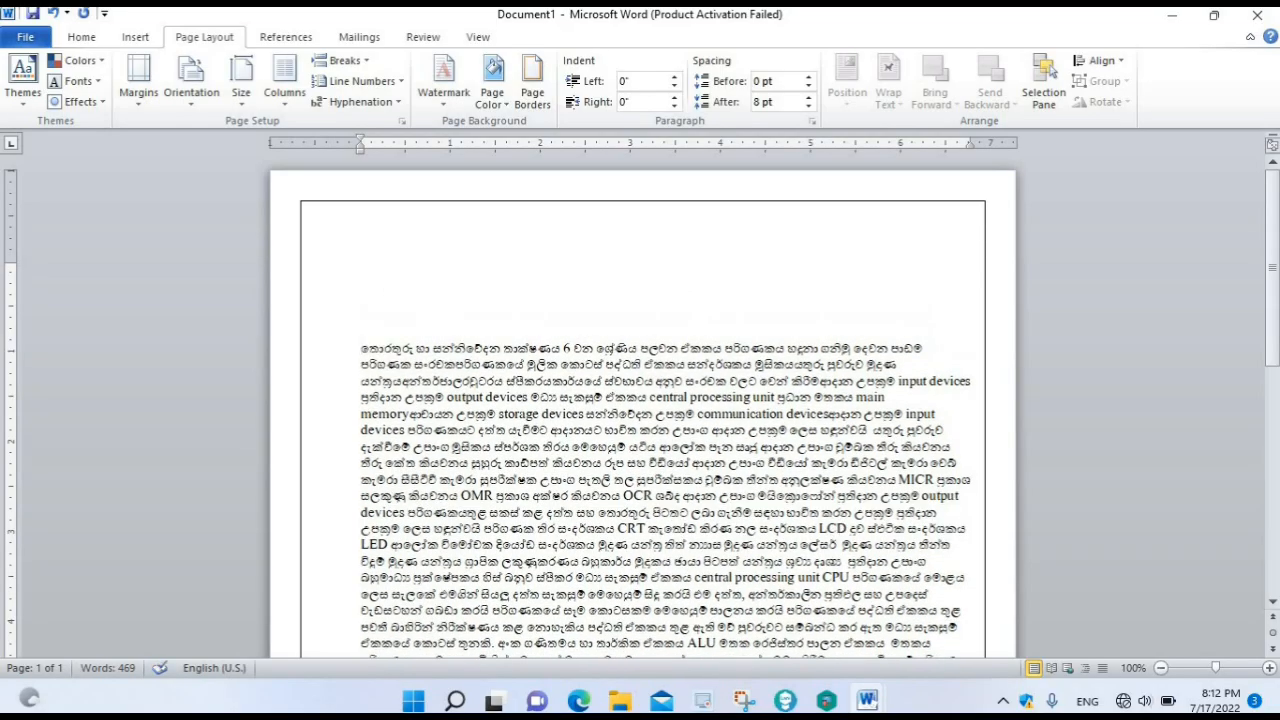
key("Return")
key("Return")
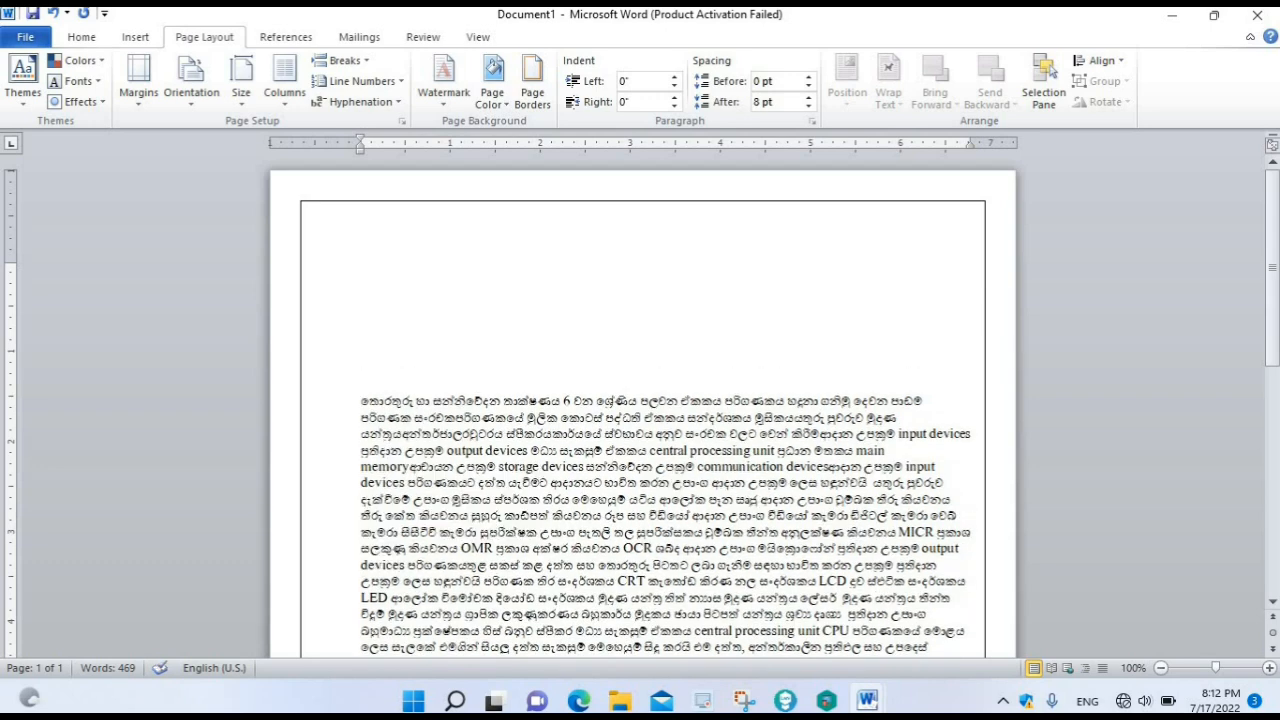
Draw a text box about 1.47" high and 7.55" wide in the blank area above the body text, spanning the page border
left_click(84, 40)
left_click(133, 38)
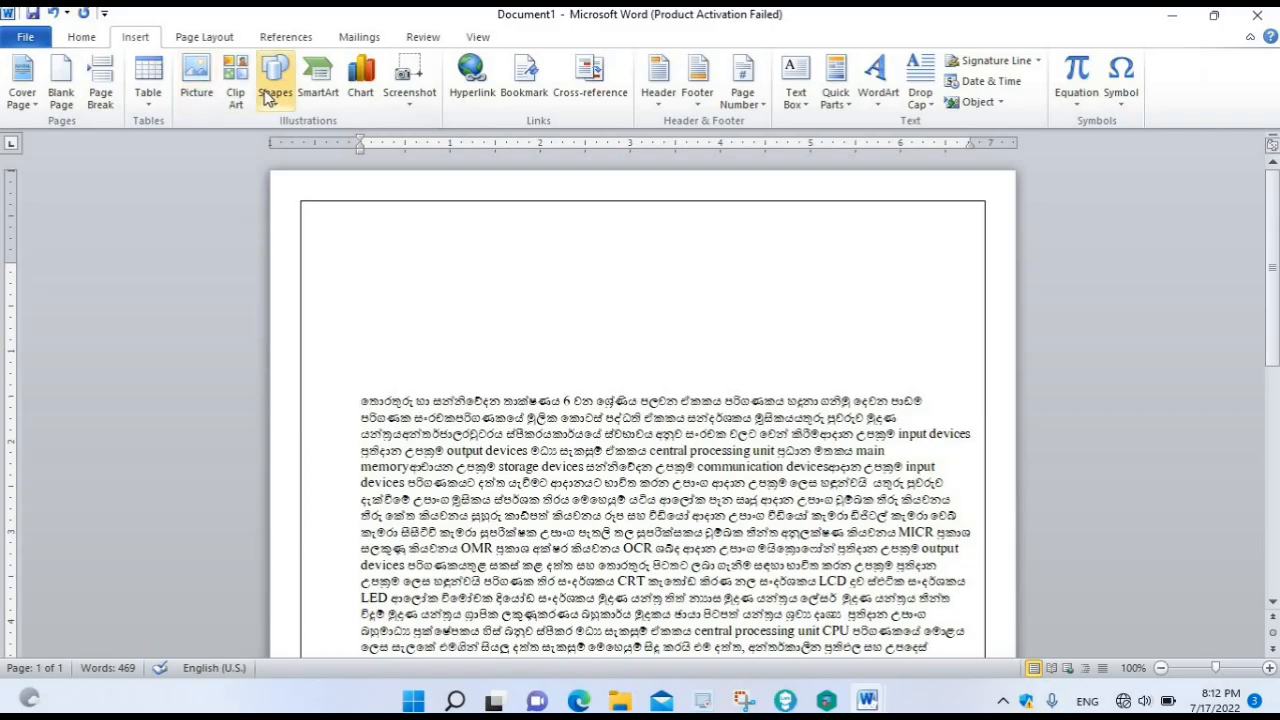
left_click(268, 97)
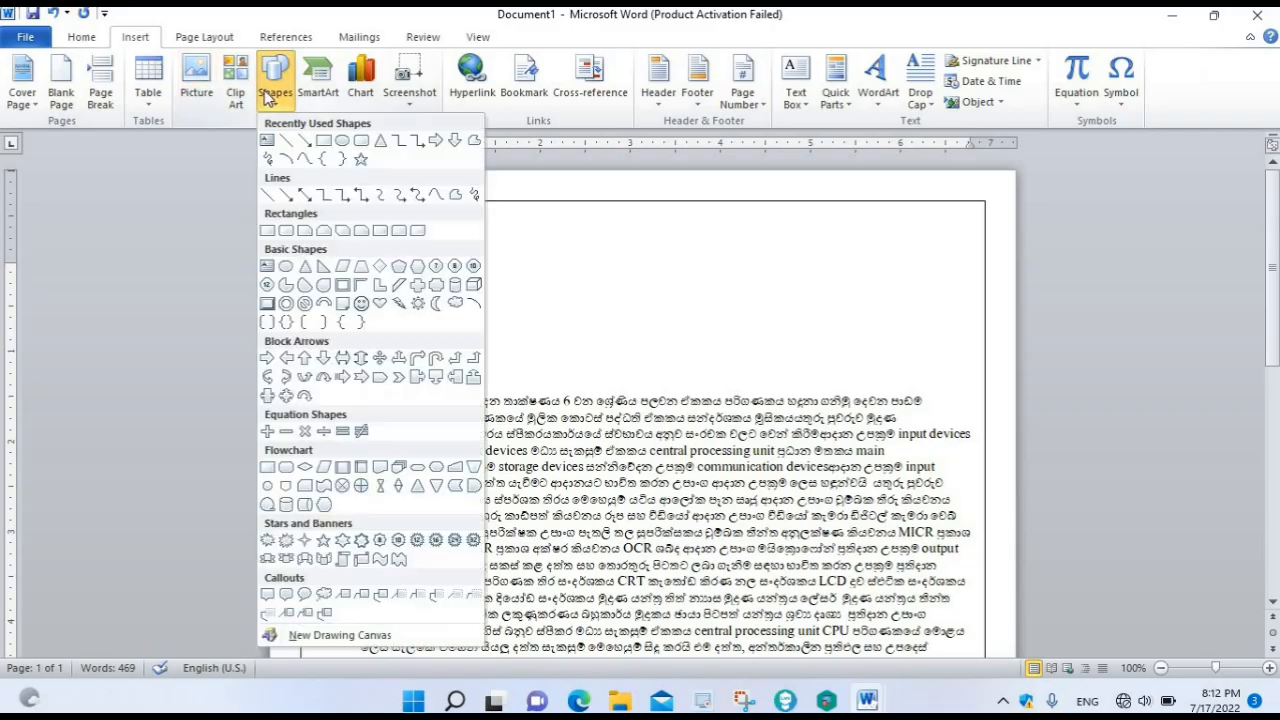
left_click(265, 143)
left_click_drag(302, 203, 982, 336)
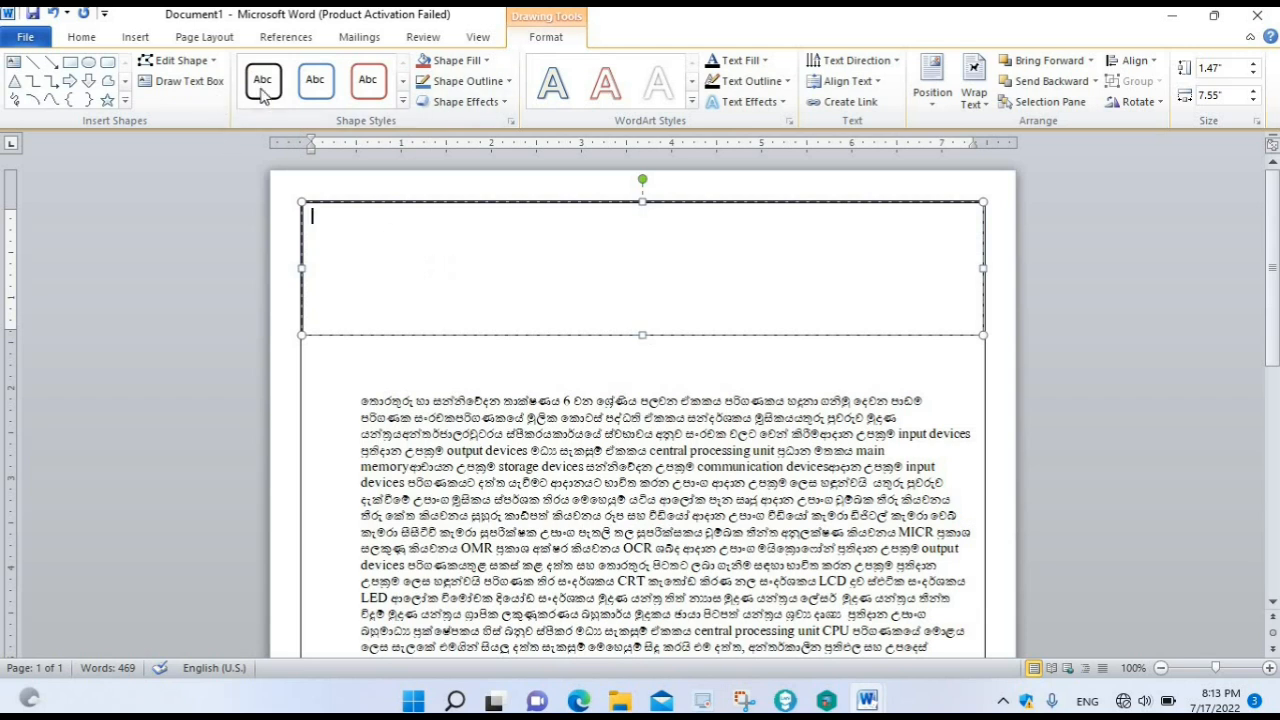
Fill the text box with Aqua, Accent 5, Lighter 40% and apply a light-variation gradient that darkens from left to right
left_click(487, 62)
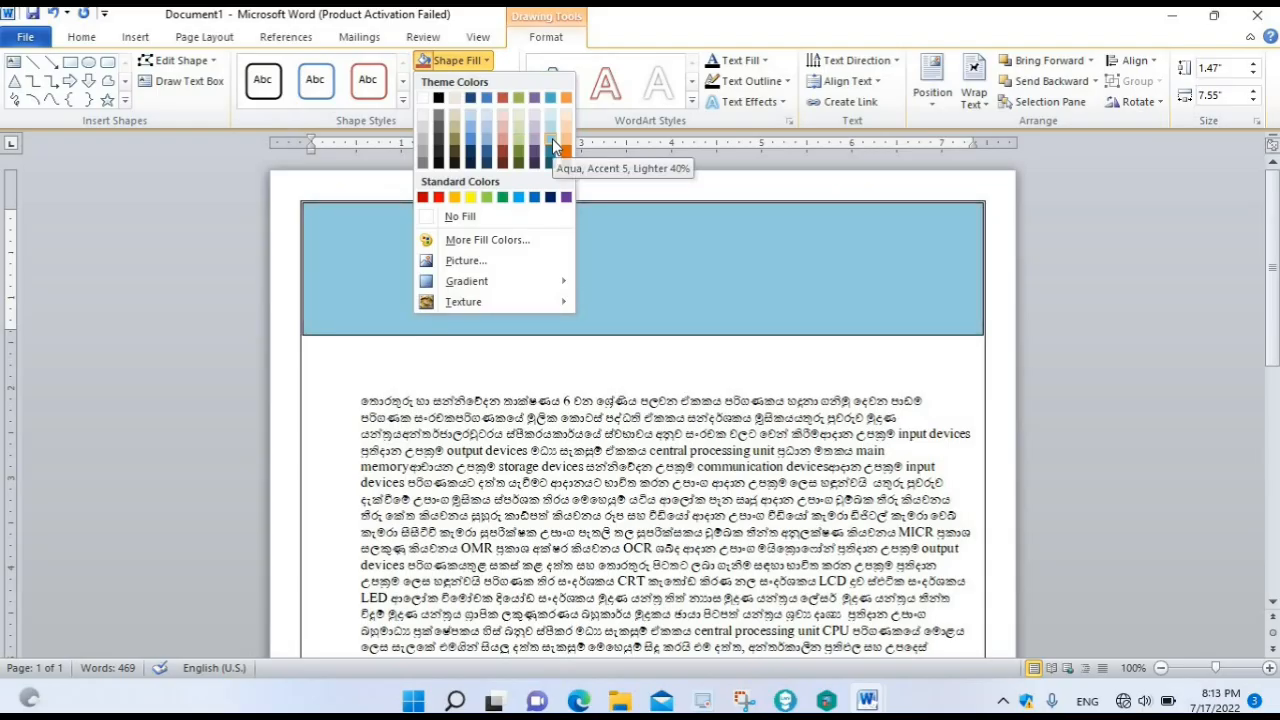
left_click(552, 138)
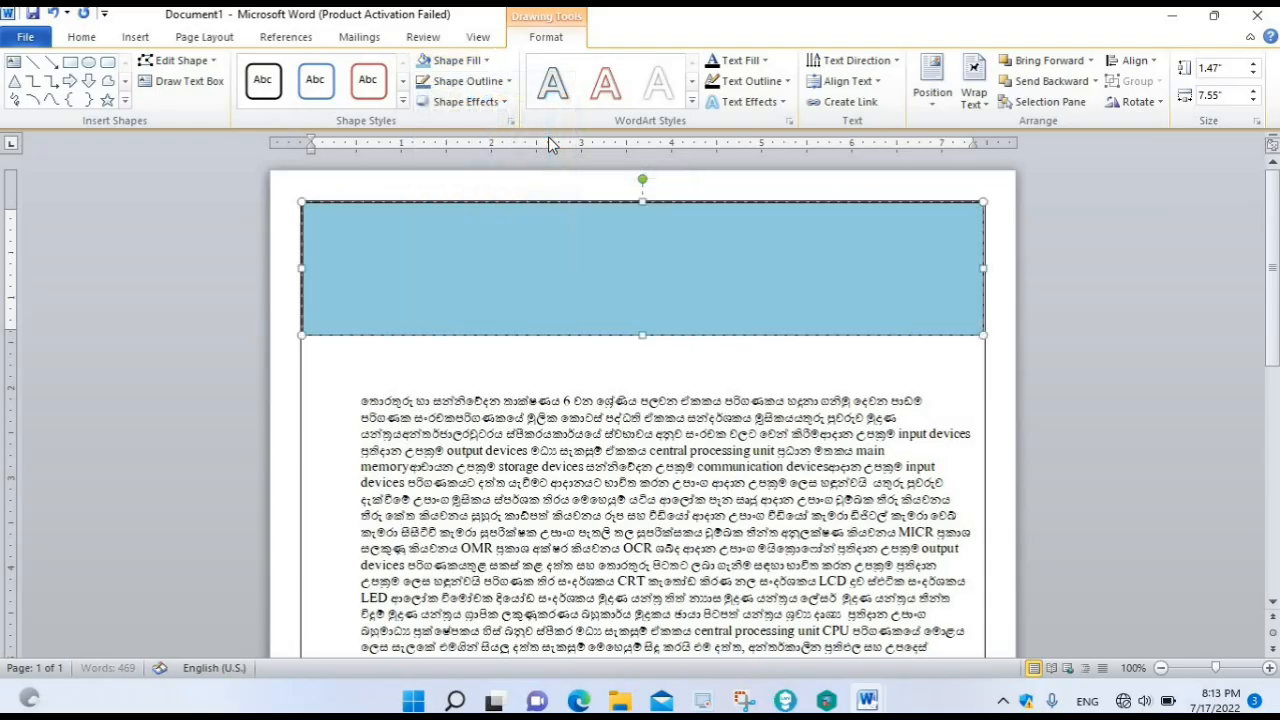
left_click(489, 62)
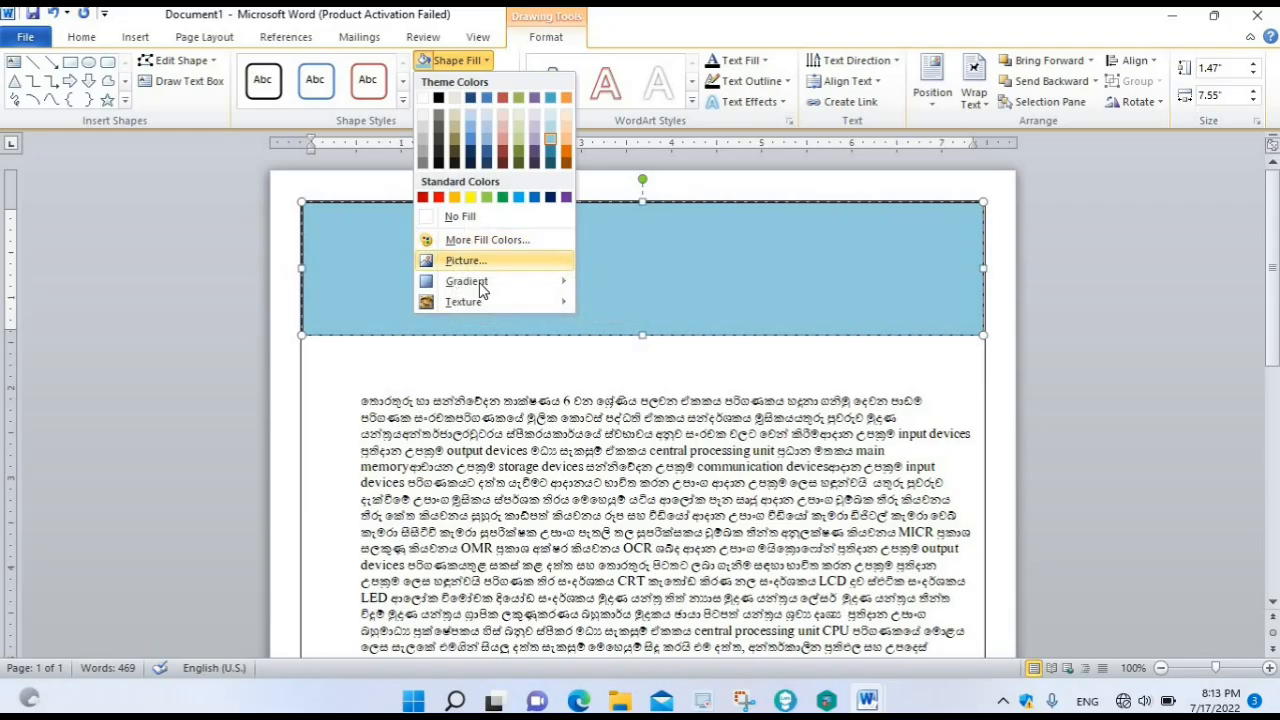
mouse_move(464, 282)
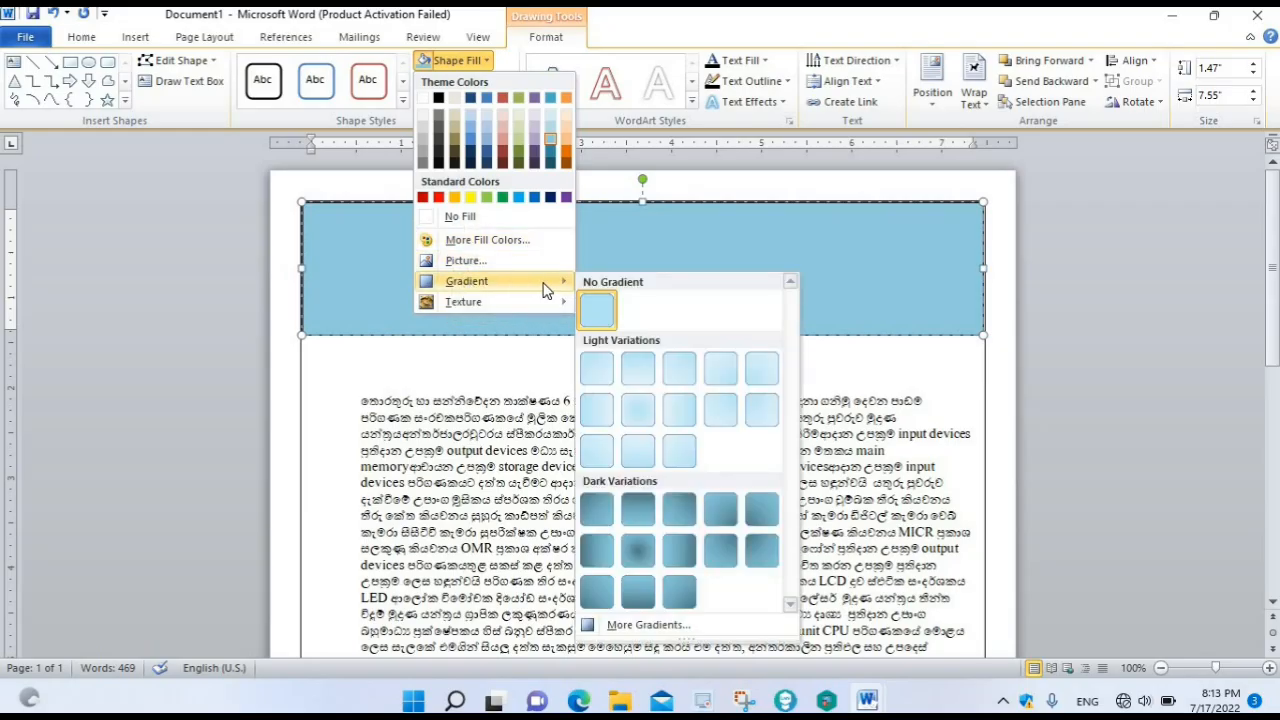
left_click(679, 410)
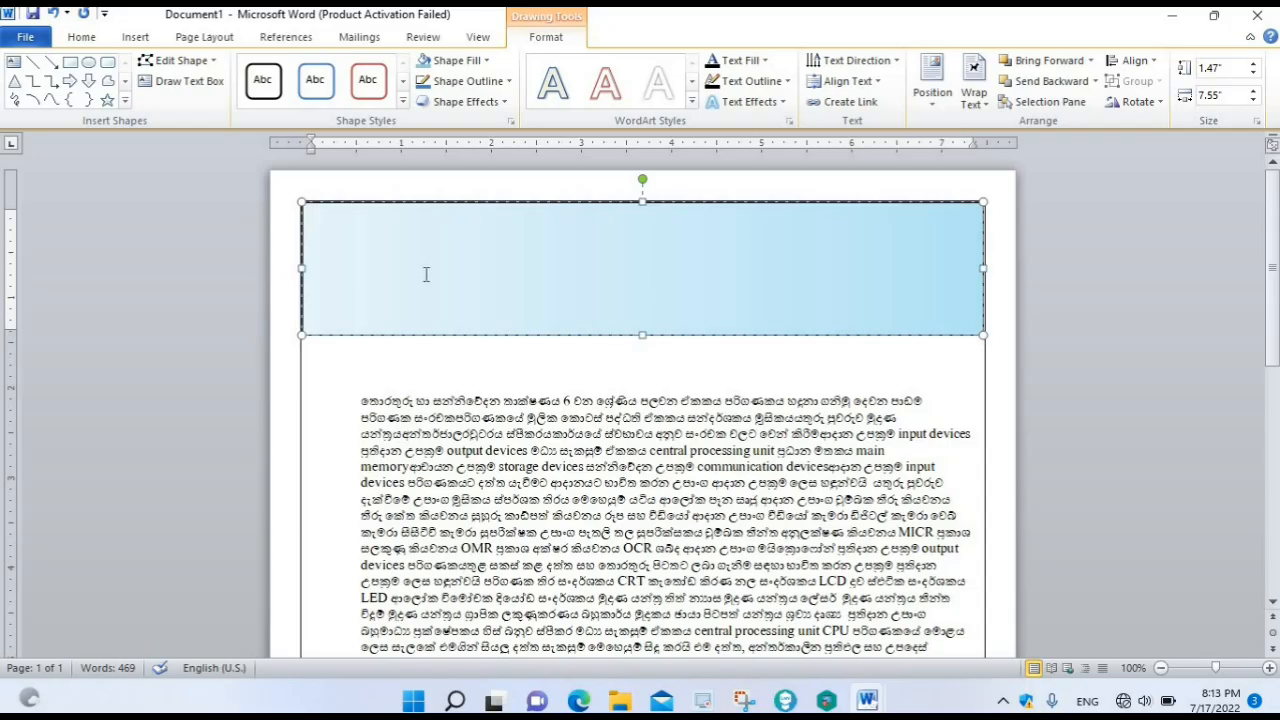
Move the opening words "තොරතුරු හා සන්නිවේදන තාක්ෂණය" from the body text into the text box
left_click_drag(360, 400, 535, 408)
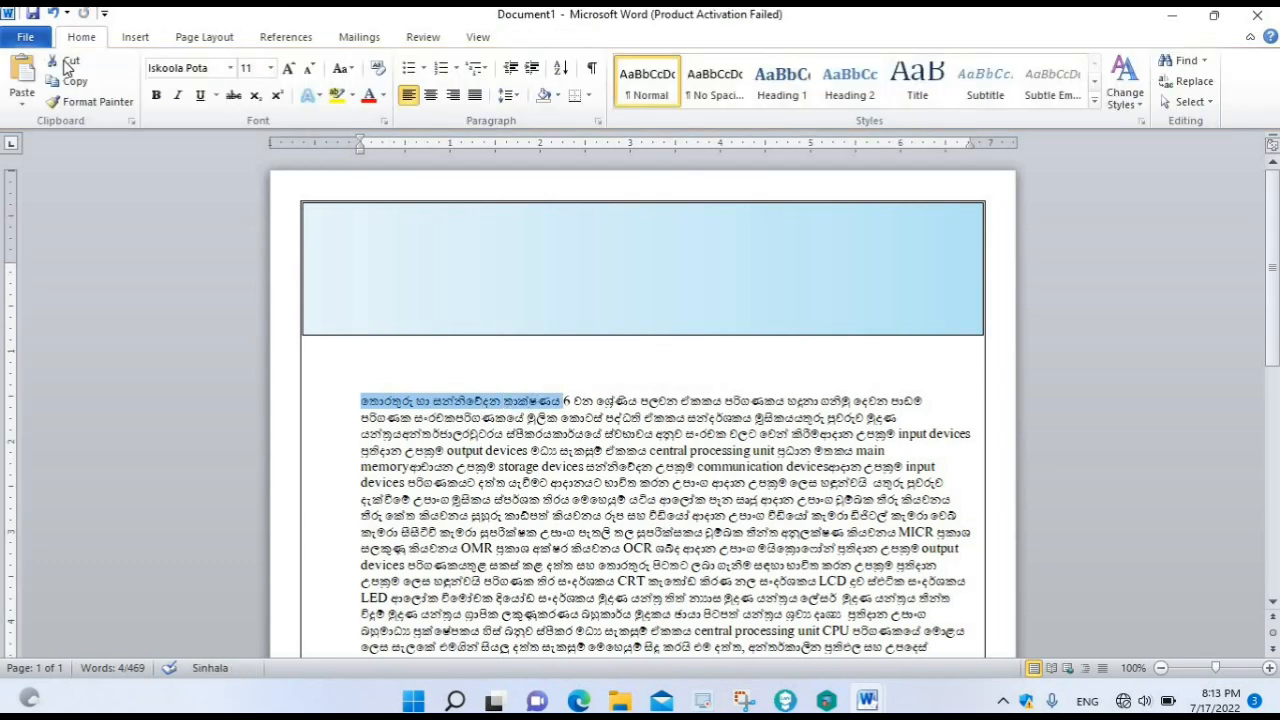
key("ctrl+x")
left_click(425, 222)
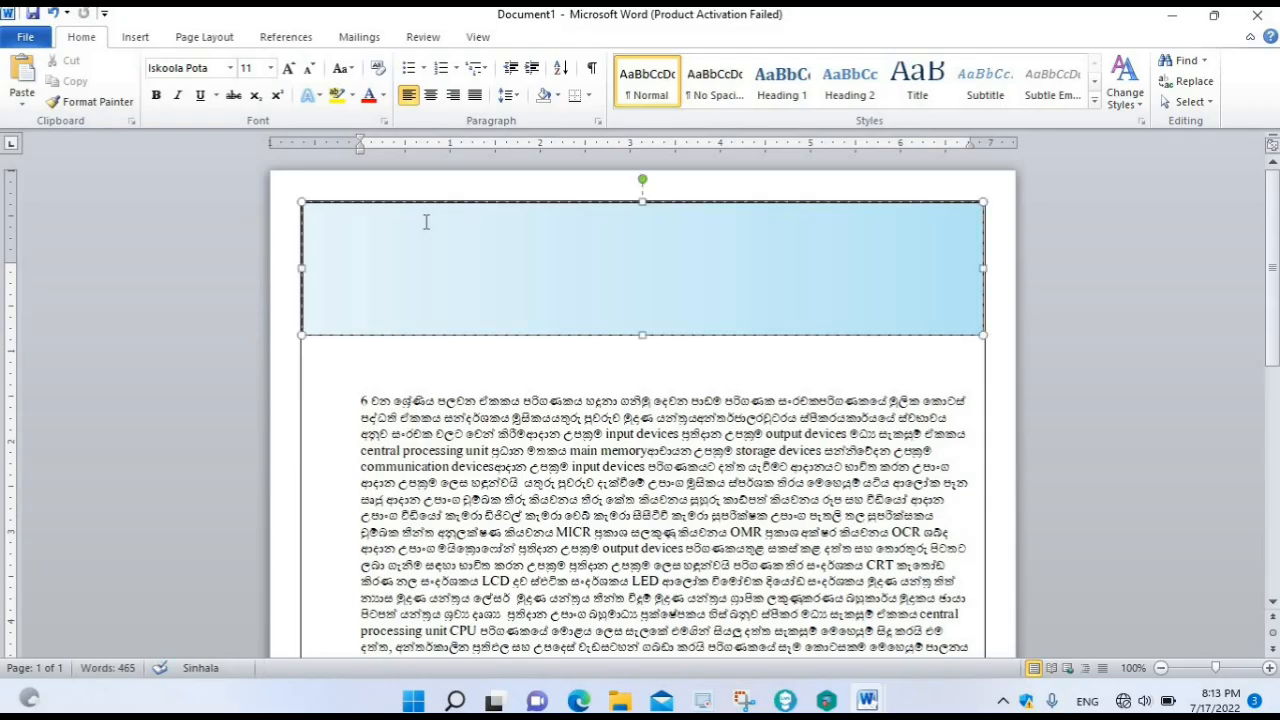
left_click(22, 78)
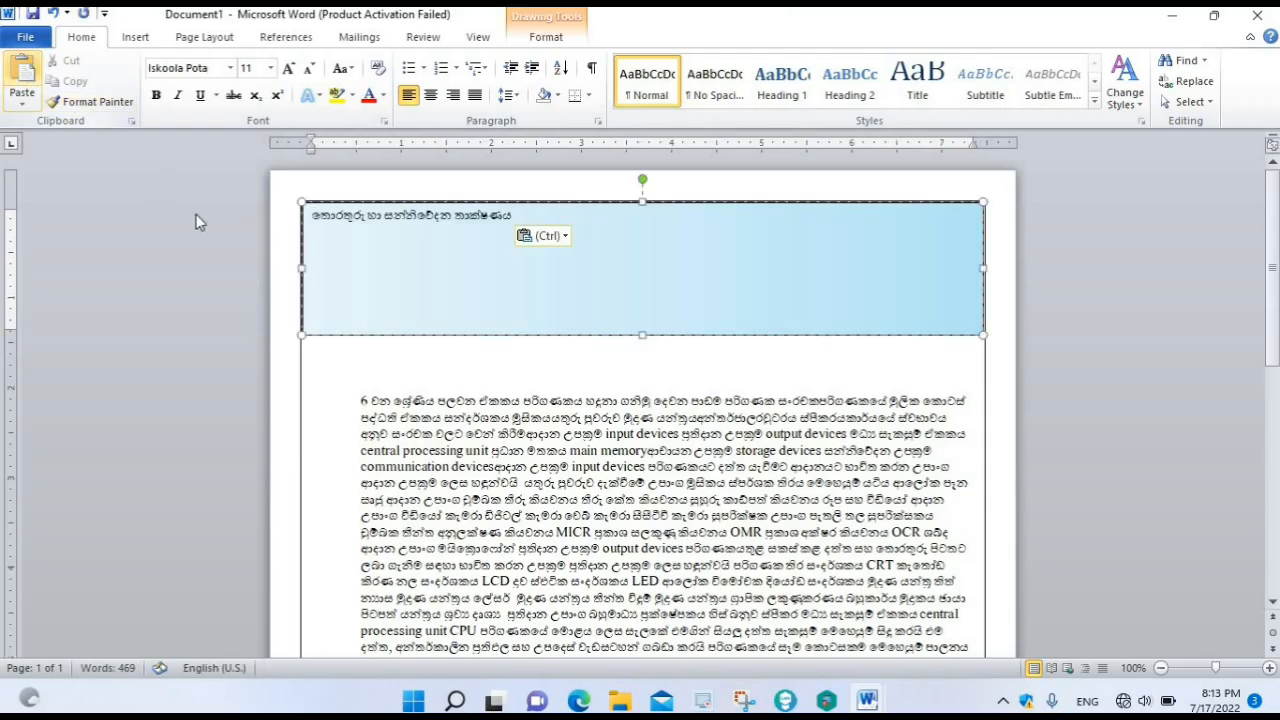
Center the heading inside the text box and select the whole heading again
left_click_drag(313, 216, 368, 259)
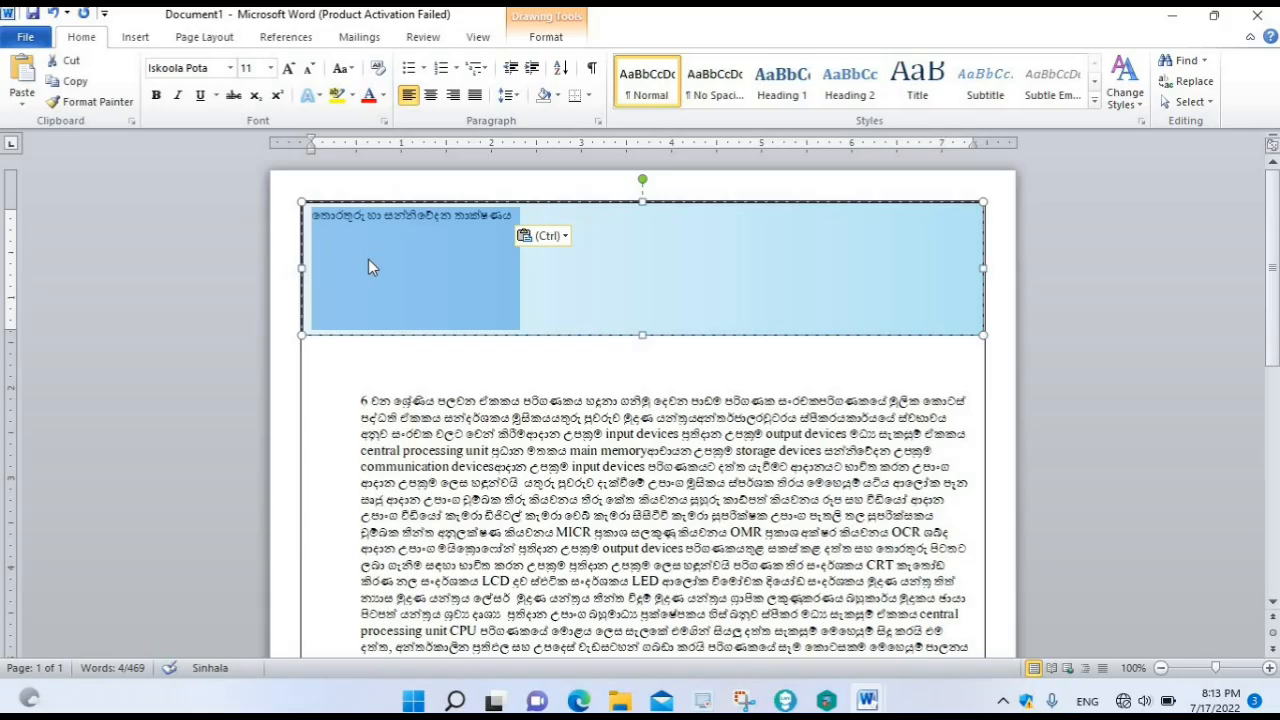
left_click(432, 97)
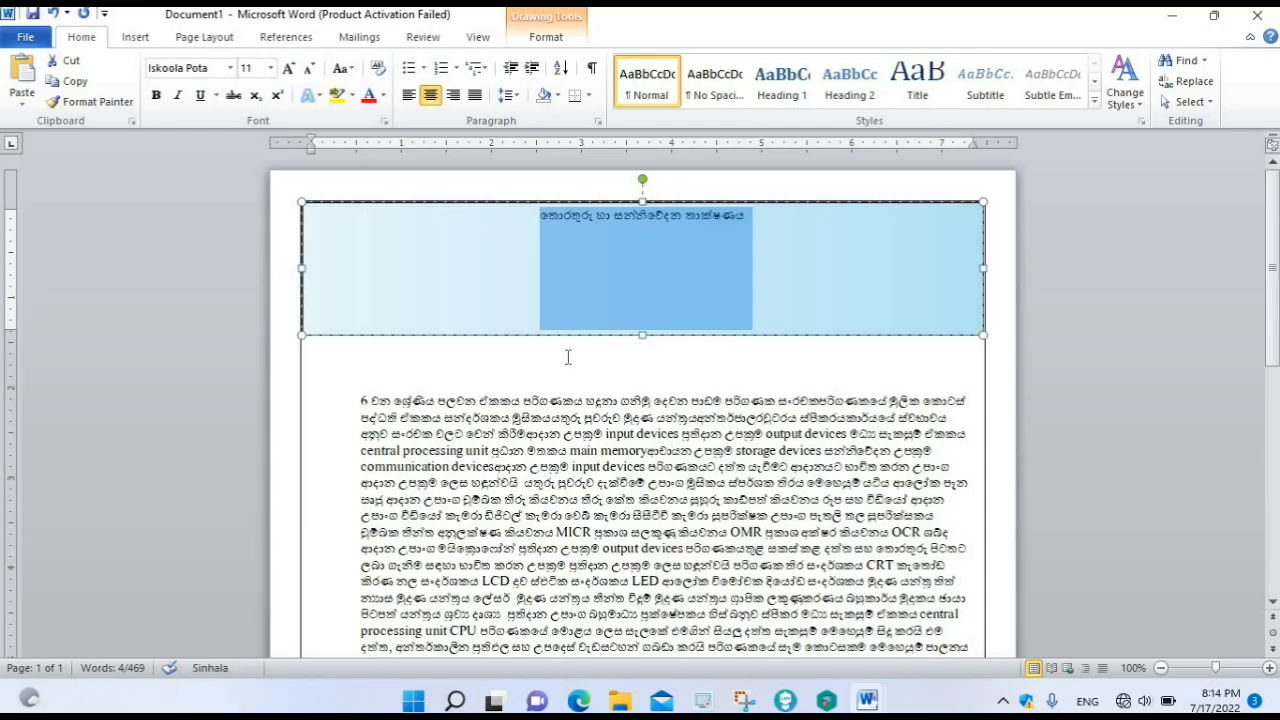
left_click(542, 214)
left_click_drag(542, 214, 780, 365)
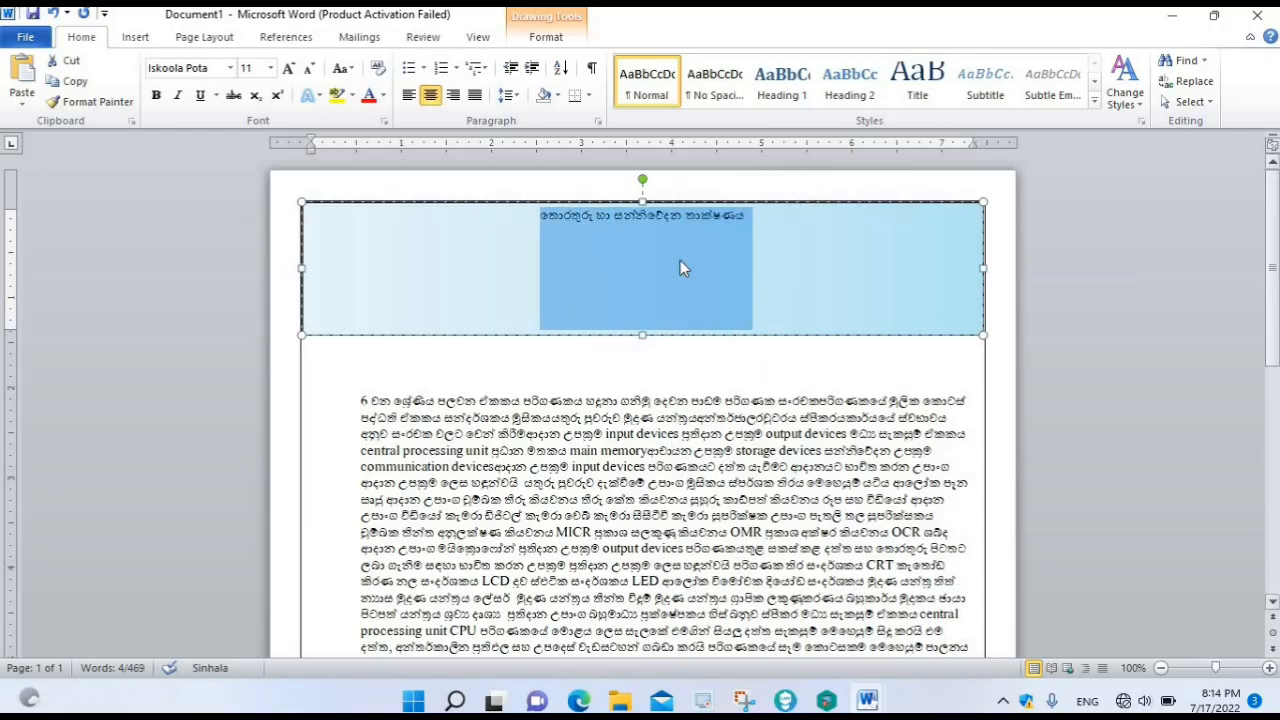
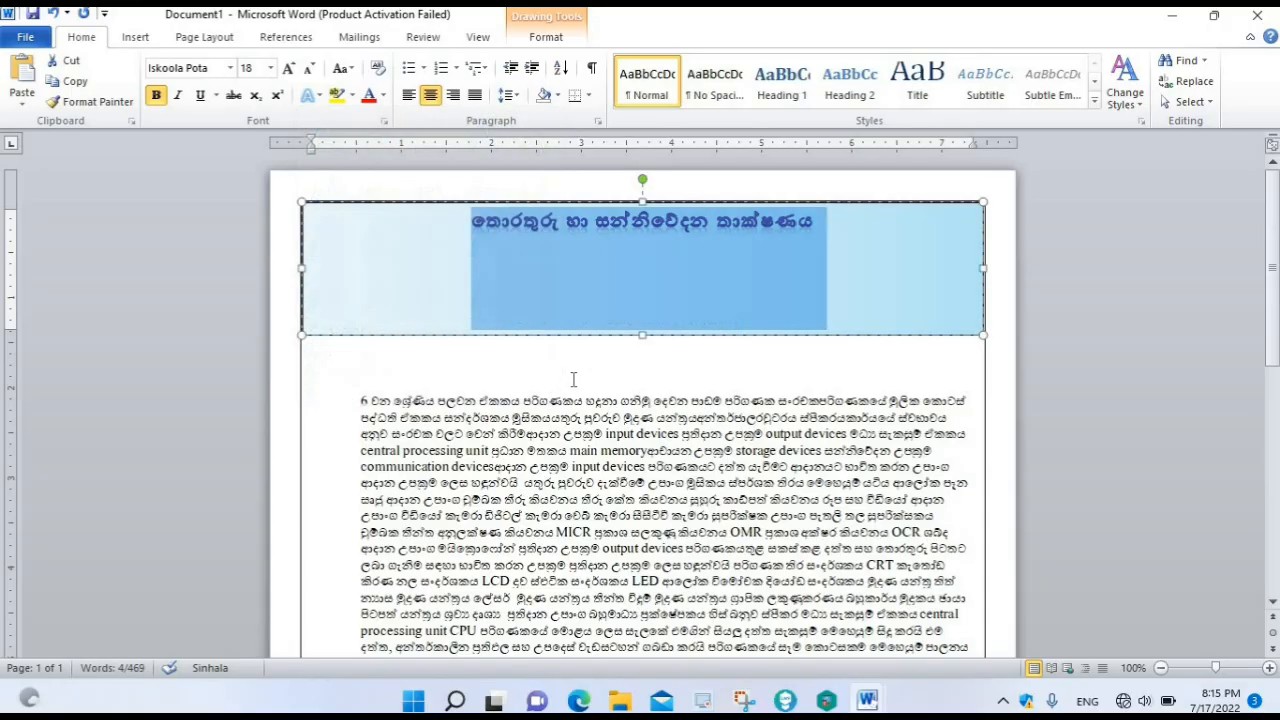
Move "6 වන ශ්‍රේණිය" from the start of the body text to a new line below the heading in the text box
left_click(573, 378)
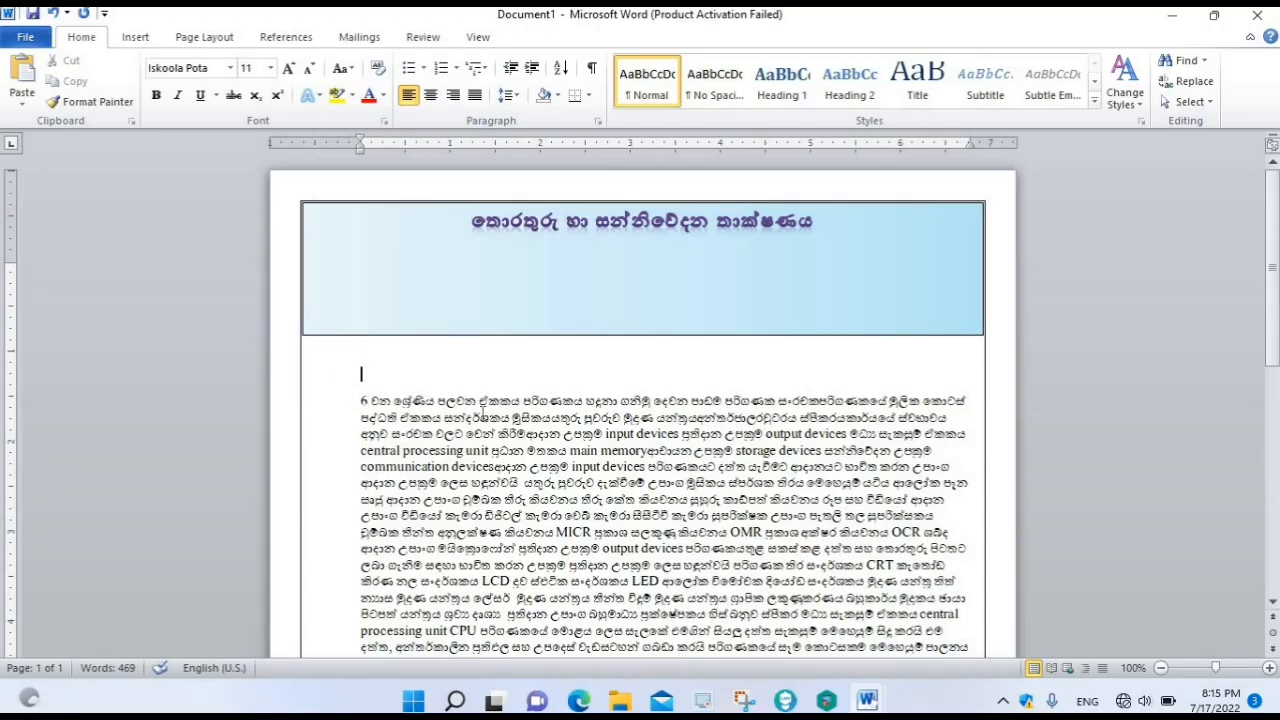
left_click(420, 395, "shift")
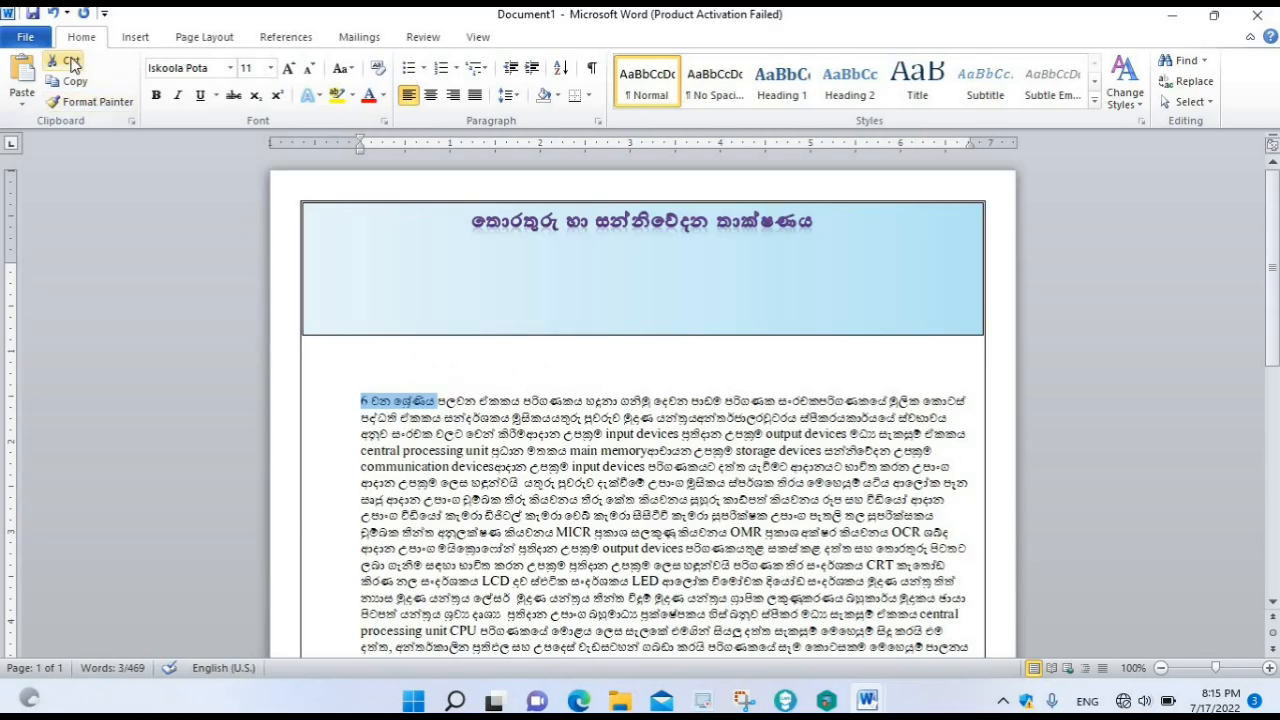
left_click(62, 60)
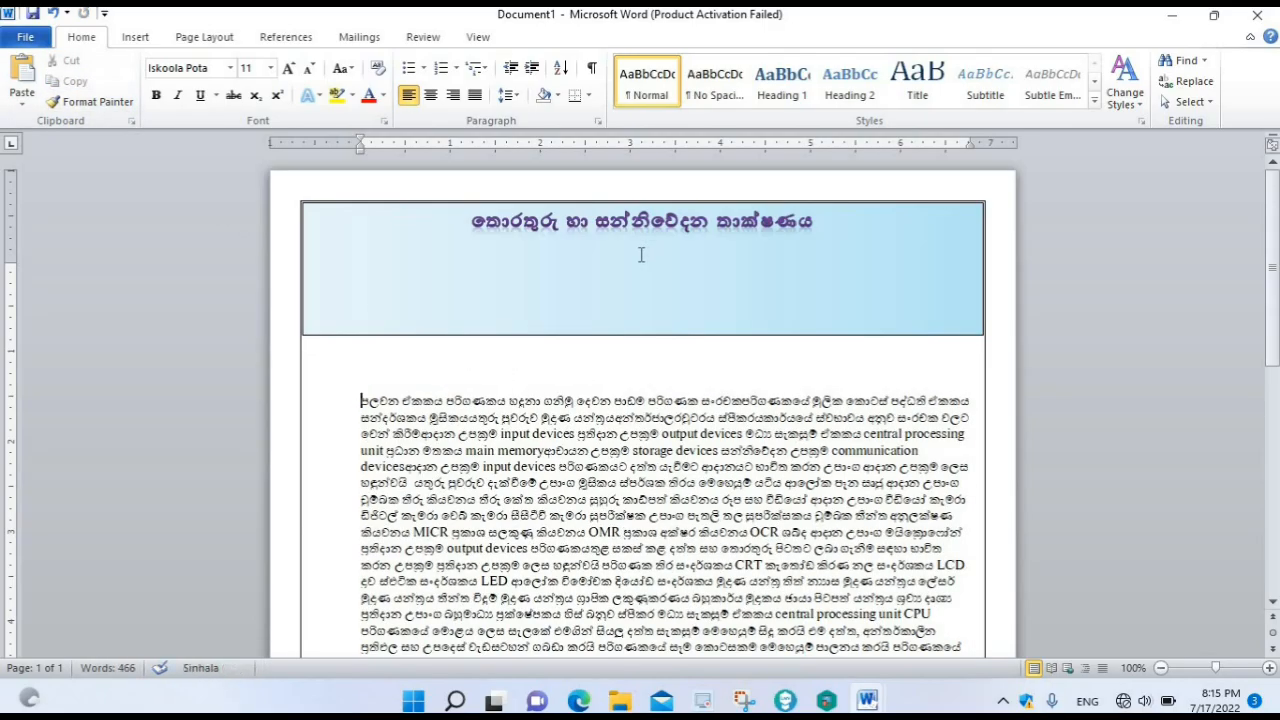
left_click(814, 224)
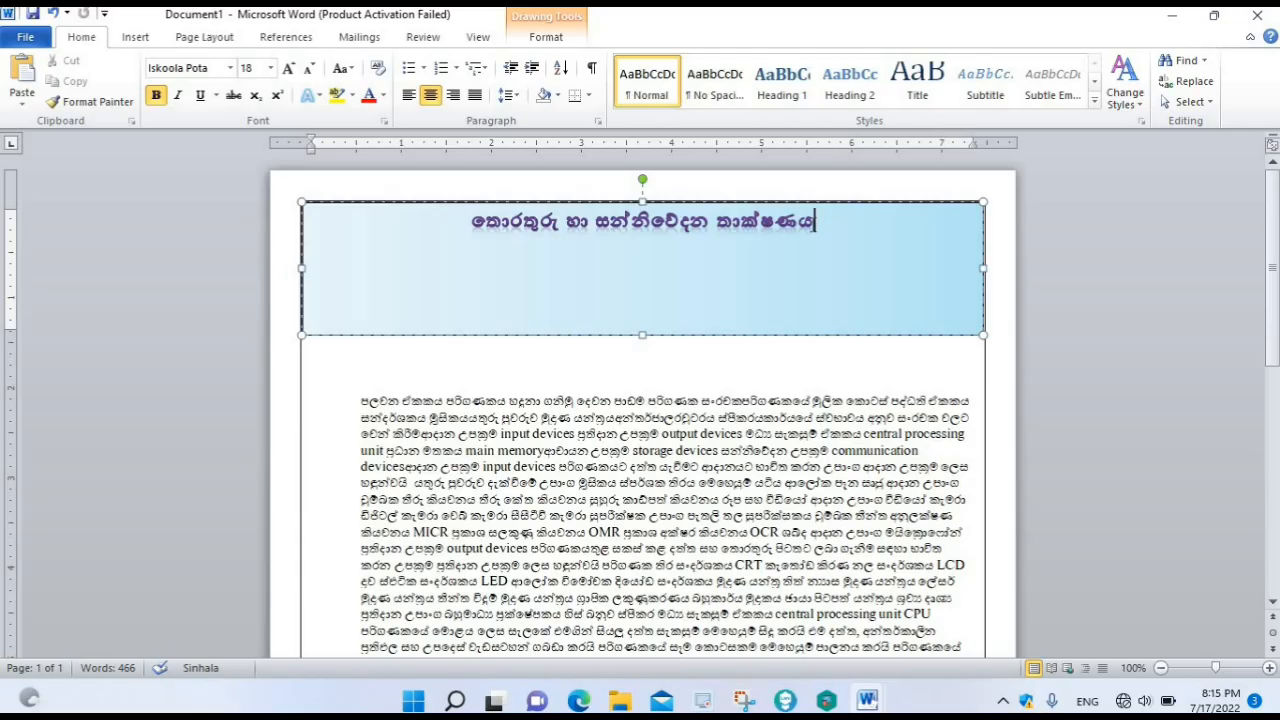
key("Return")
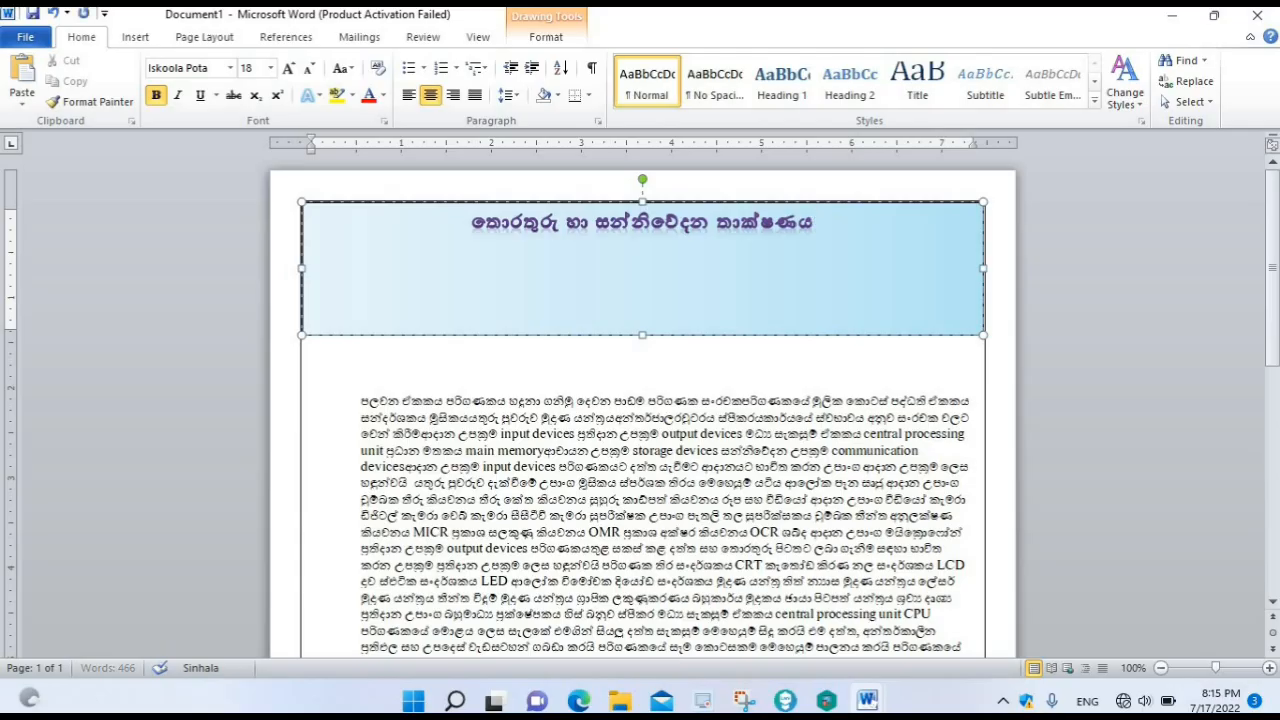
left_click(22, 75)
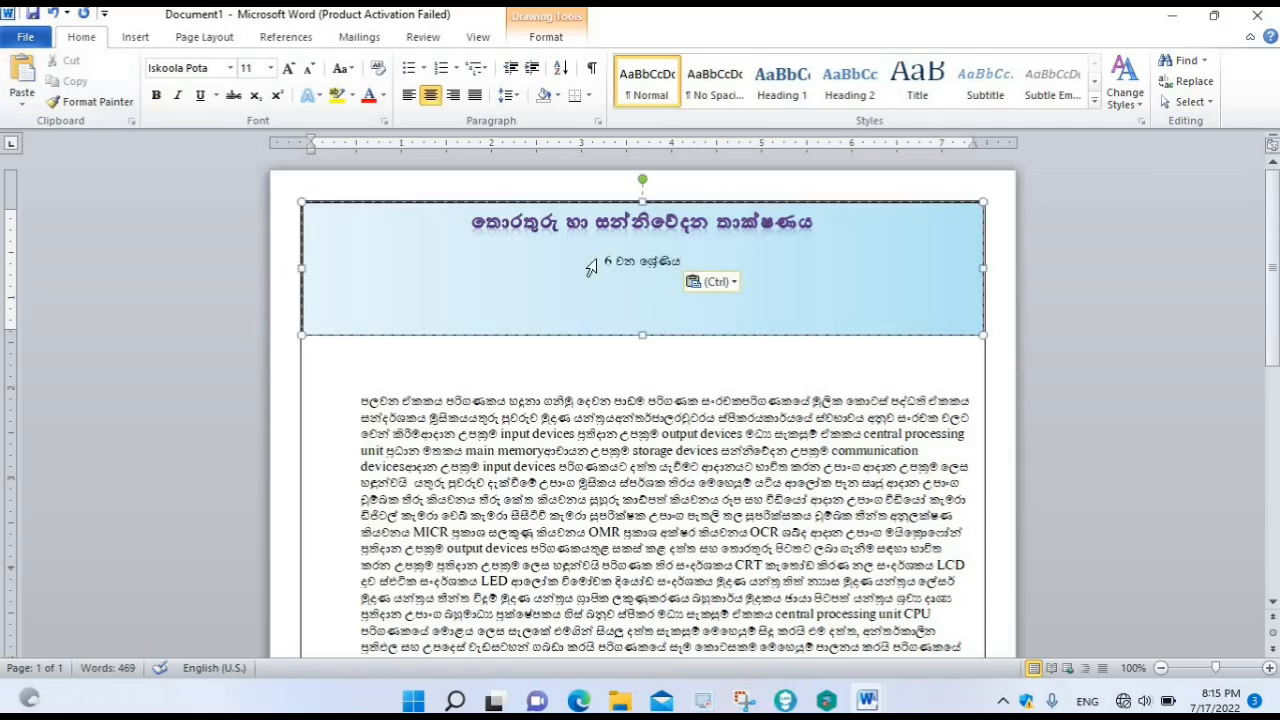
Format the line "6 වන ශ්‍රේණිය" in the text box as 16 pt bold with the filled orange text effect
triple_click(659, 260)
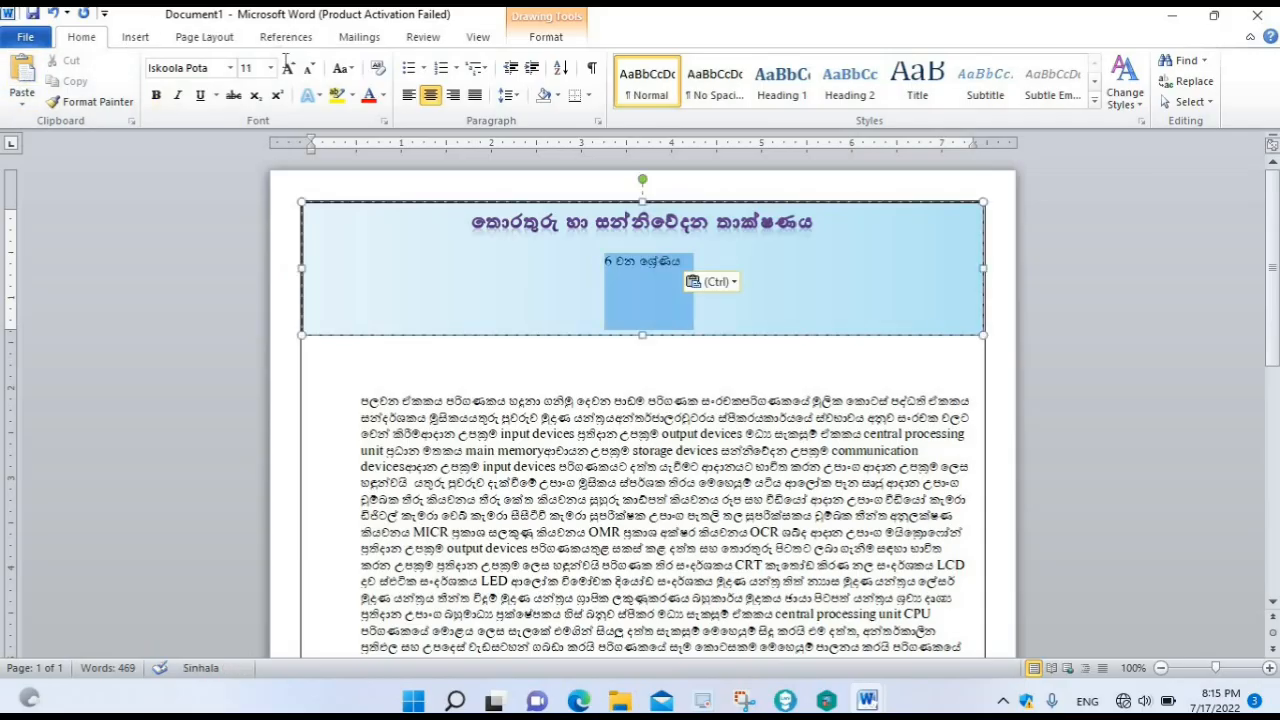
left_click(289, 68)
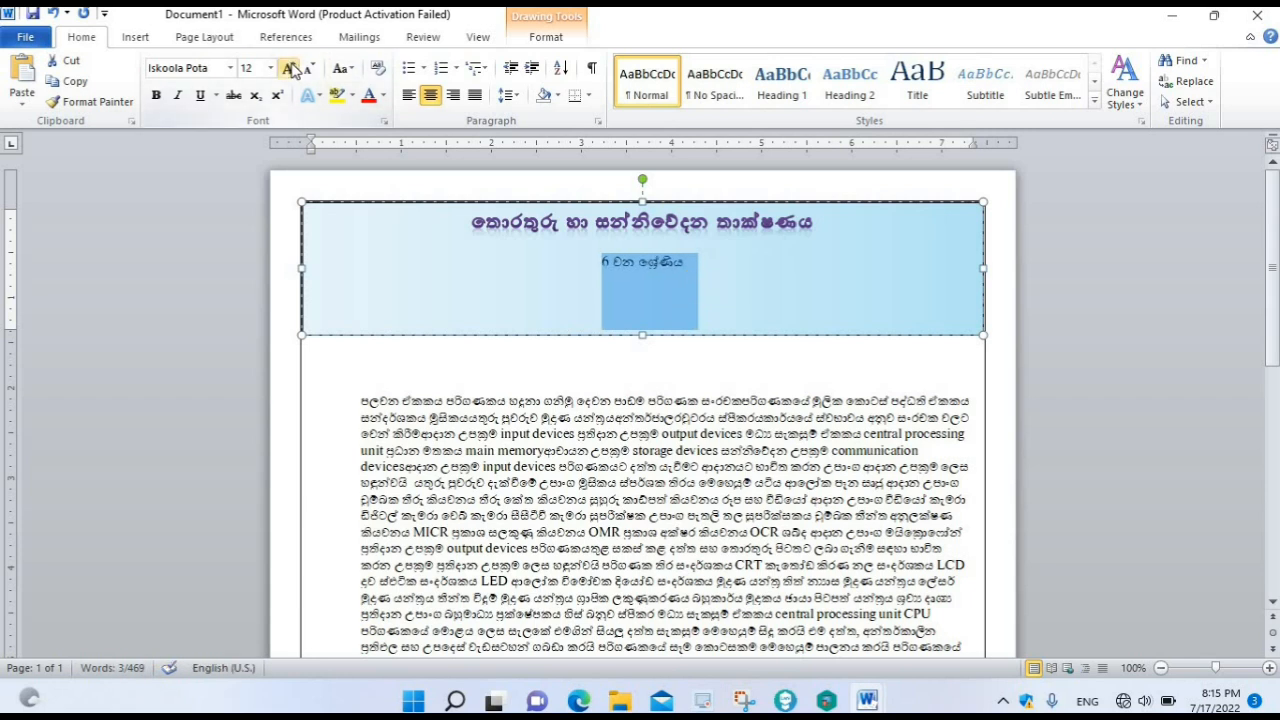
left_click(289, 68)
left_click(289, 68)
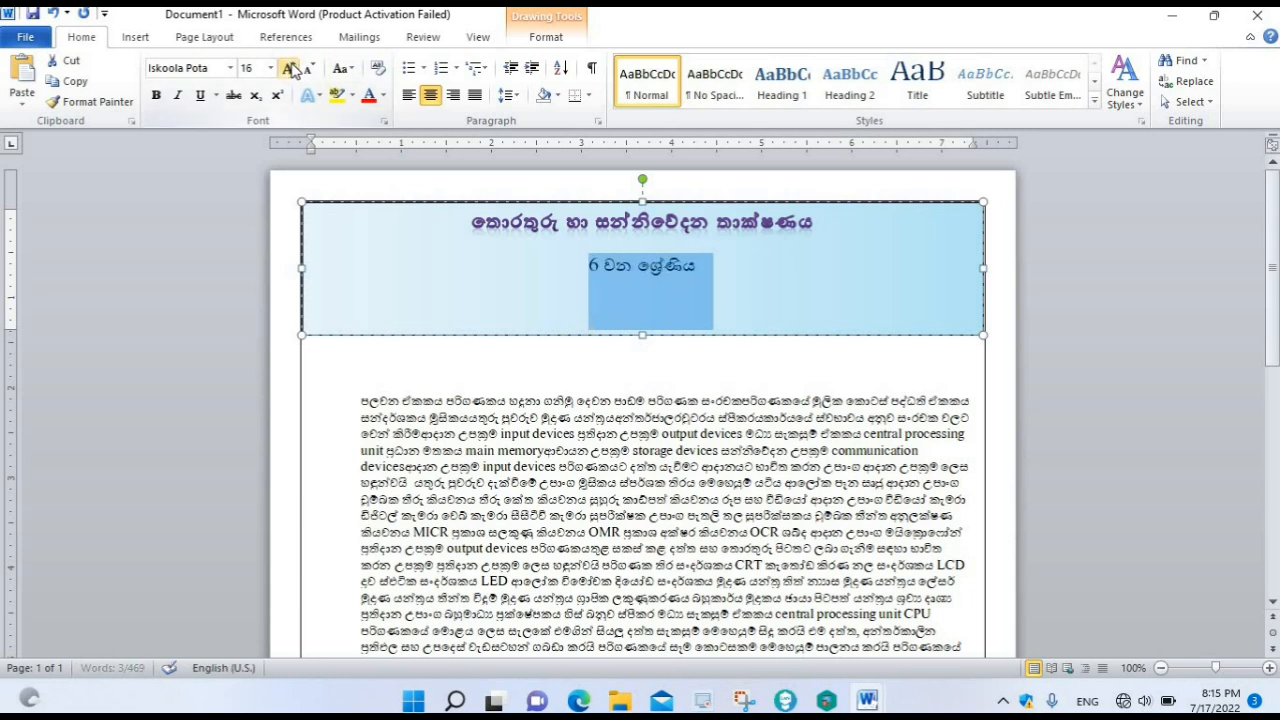
left_click(156, 96)
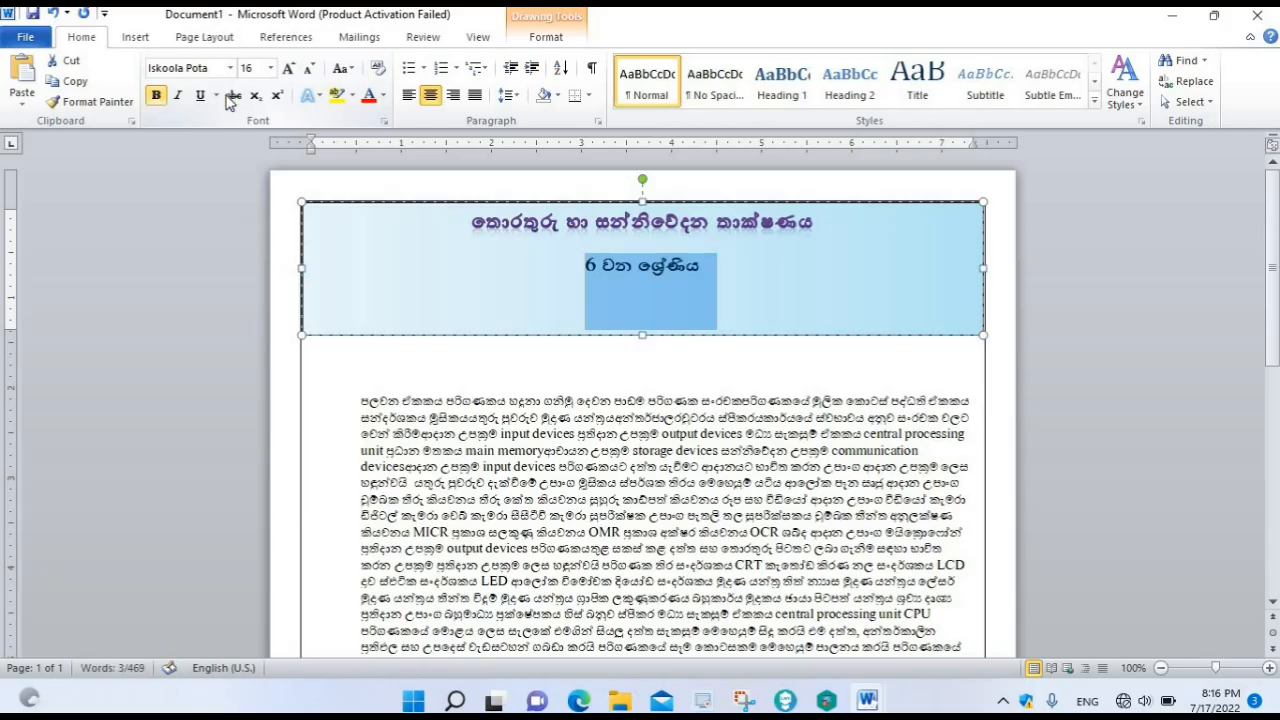
left_click(312, 95)
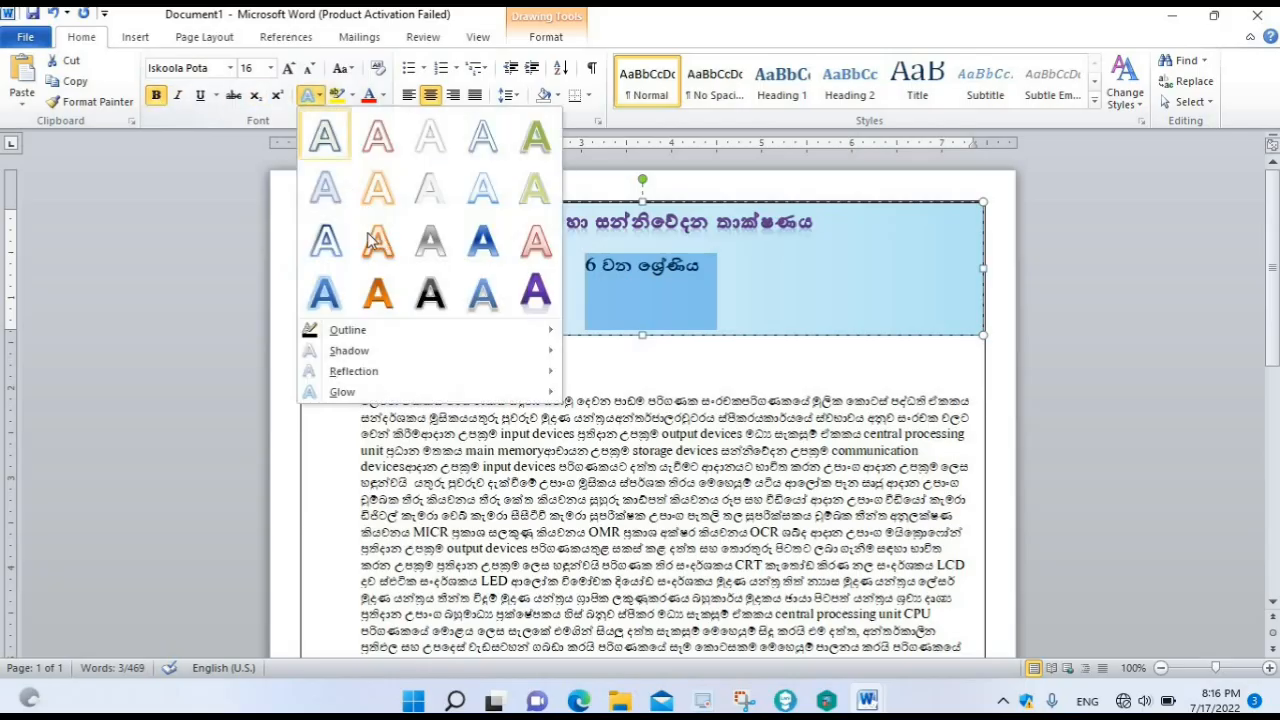
left_click(370, 288)
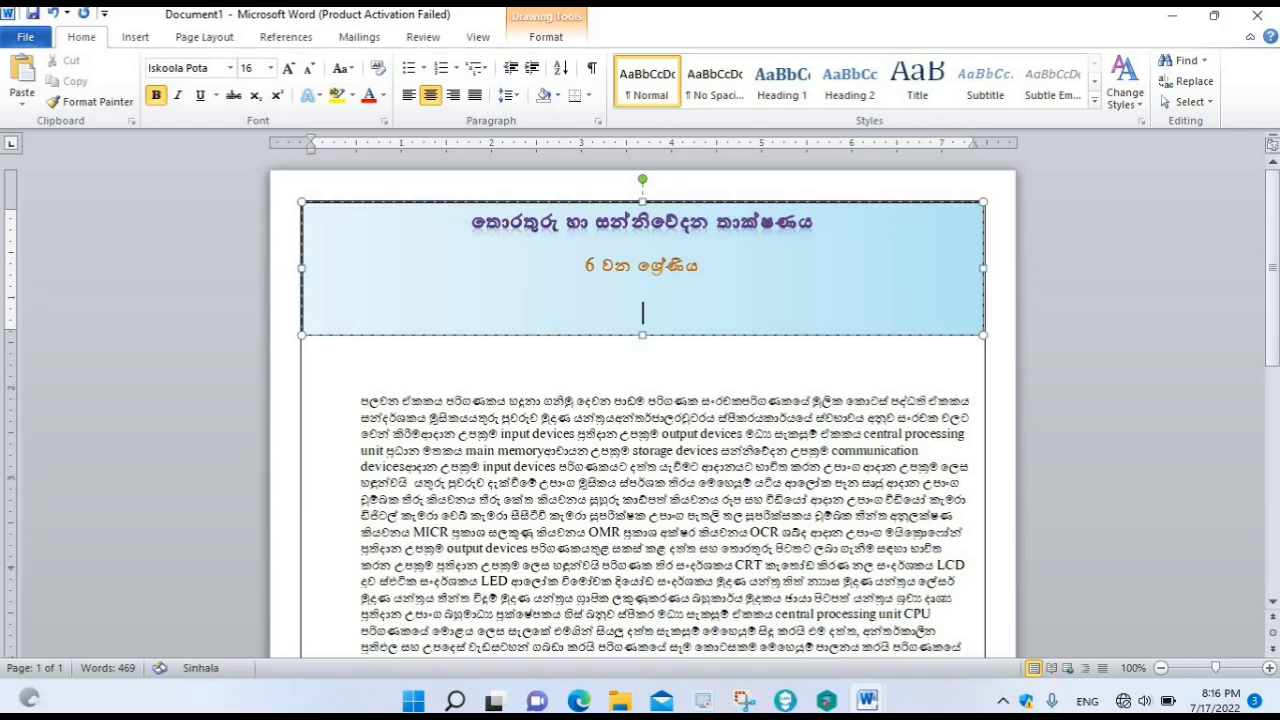
Move "පලවන ඒකකය" from the start of the body text to the line below the grade line in the text box
left_click_drag(361, 401, 445, 402)
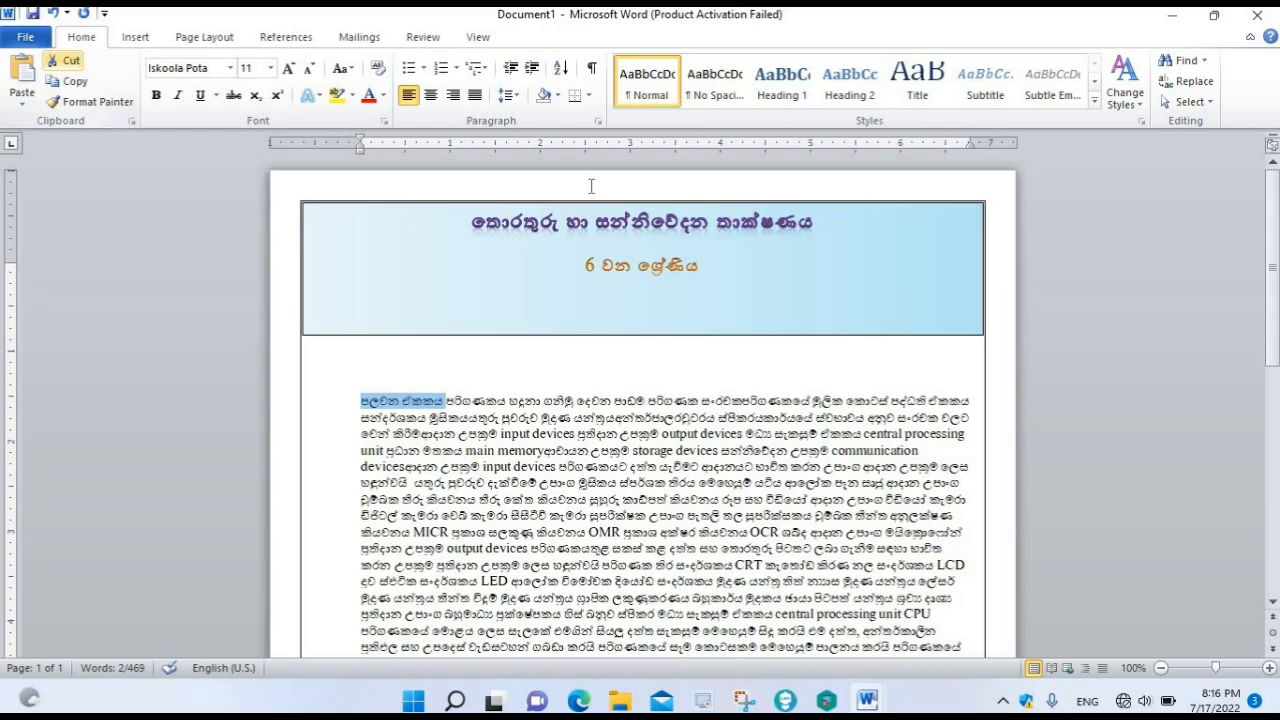
key("ctrl+x")
left_click(703, 265)
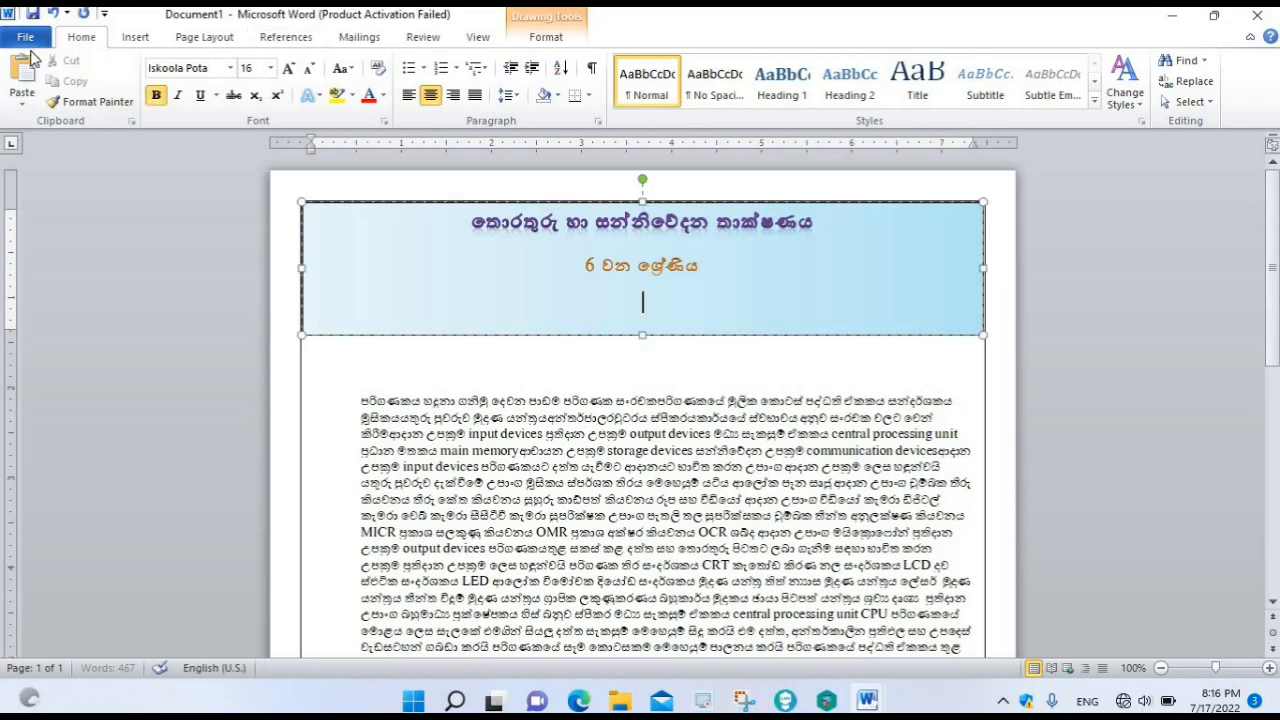
left_click(20, 92)
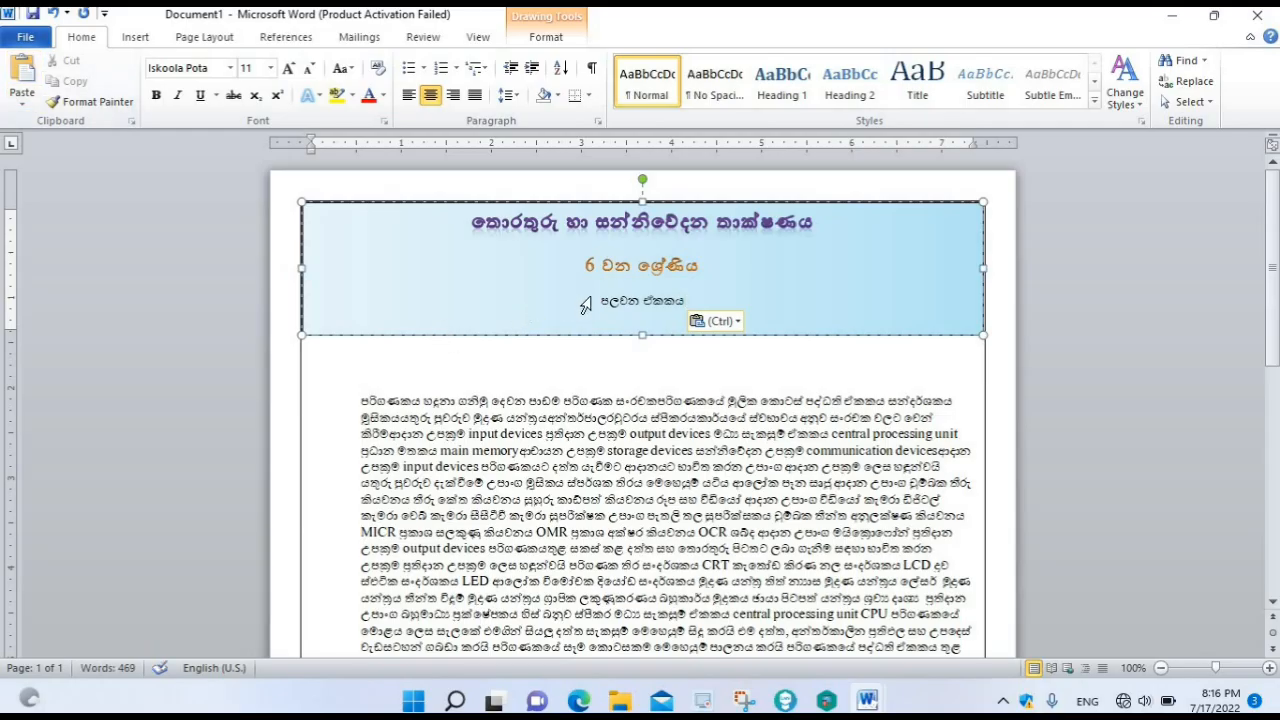
Replace the letters "පල" at the start of the unit line with the numeral 1 so it reads "1 වන ඒකකය"
left_click_drag(601, 301, 615, 302)
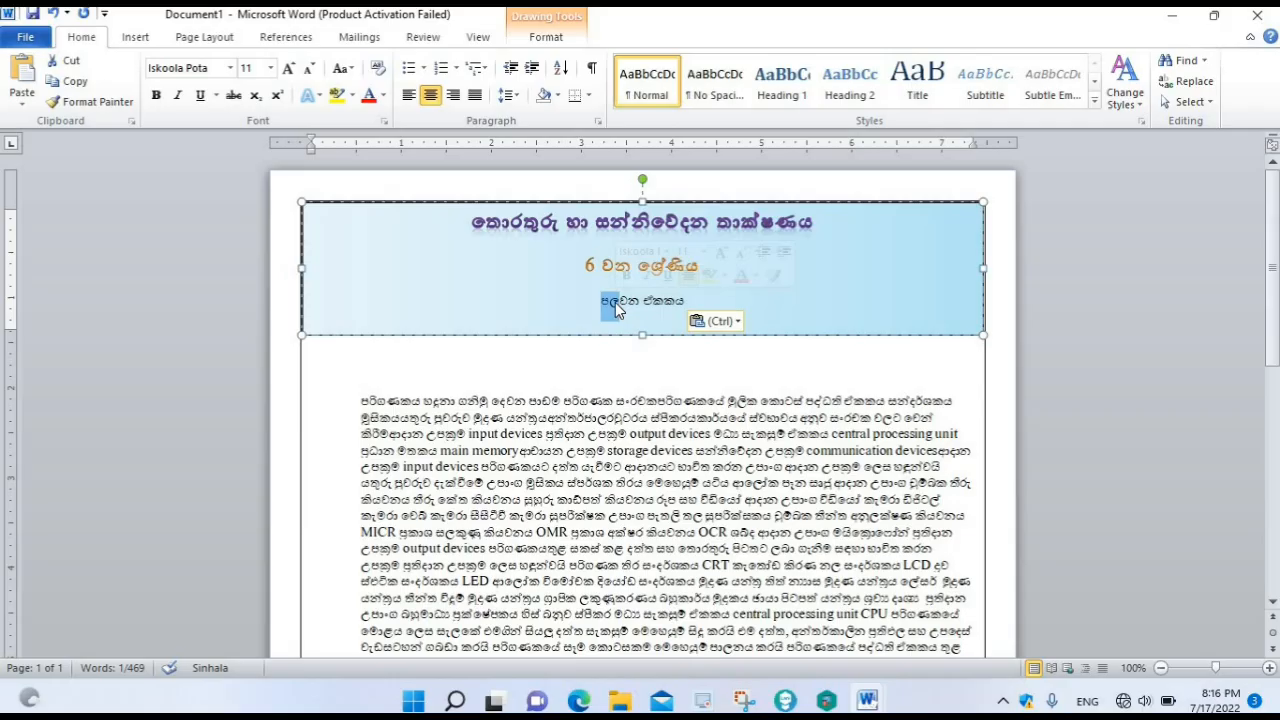
key("BackSpace")
type("1")
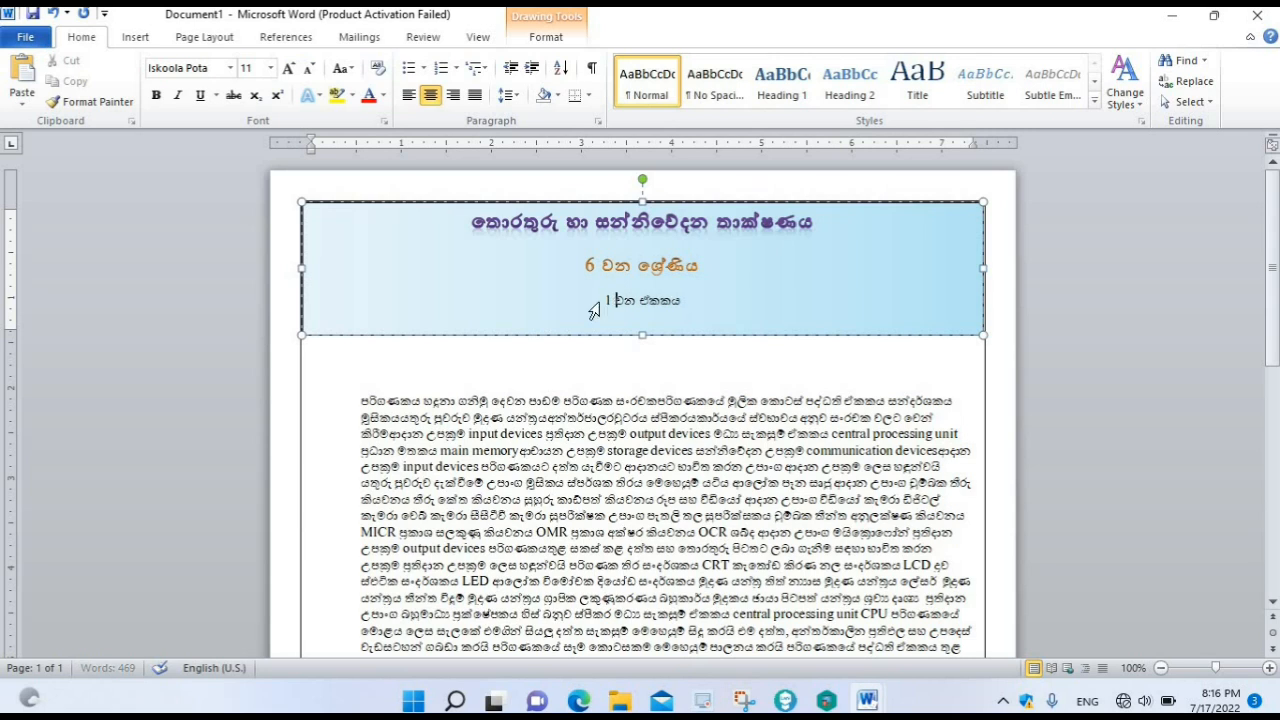
Set the font size of the line "1 වන ඒකකය" in the text box to 14 pt
triple_click(603, 300)
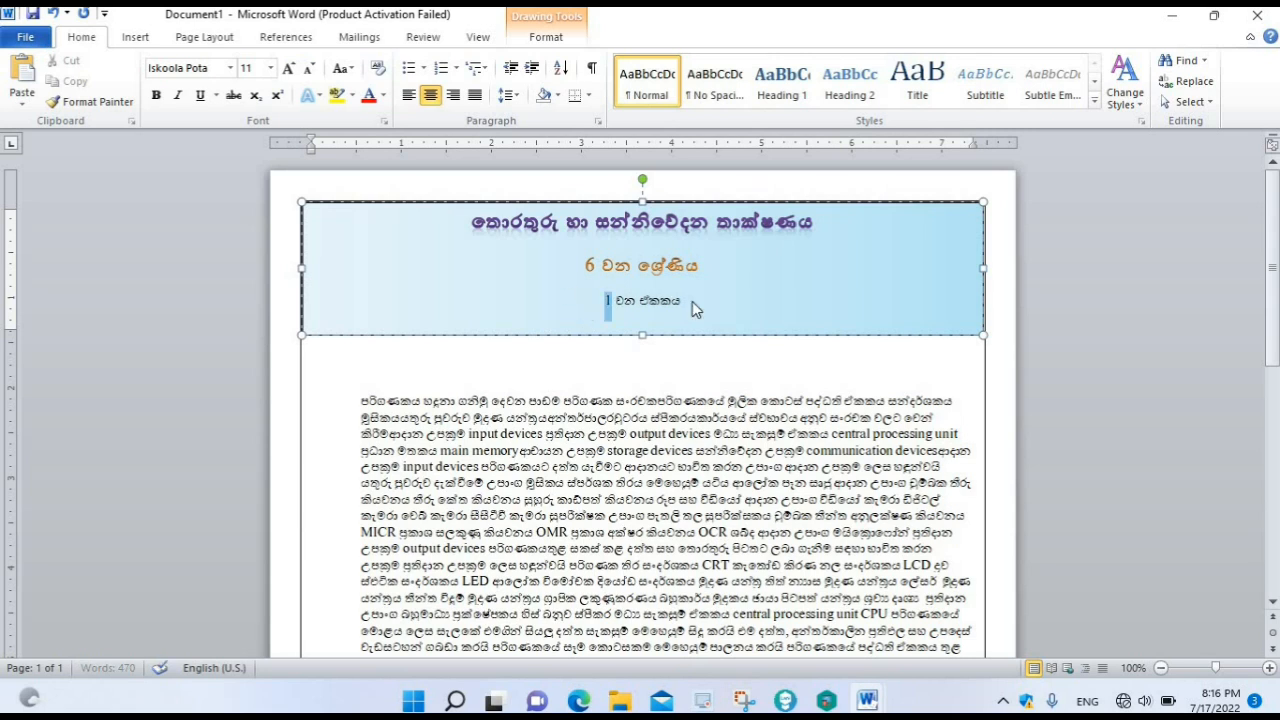
left_click(291, 68)
left_click(291, 68)
left_click(291, 68)
left_click(291, 68)
left_click(291, 68)
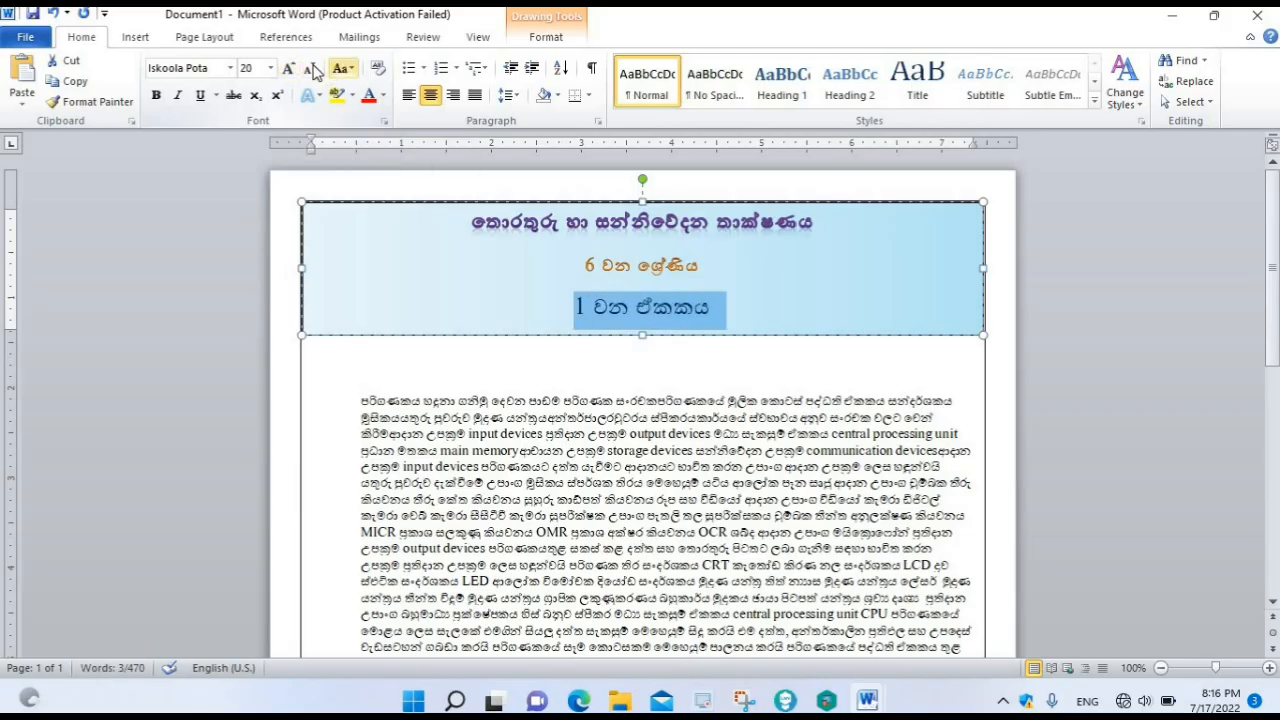
left_click(312, 68)
left_click(312, 68)
left_click(312, 68)
left_click(312, 68)
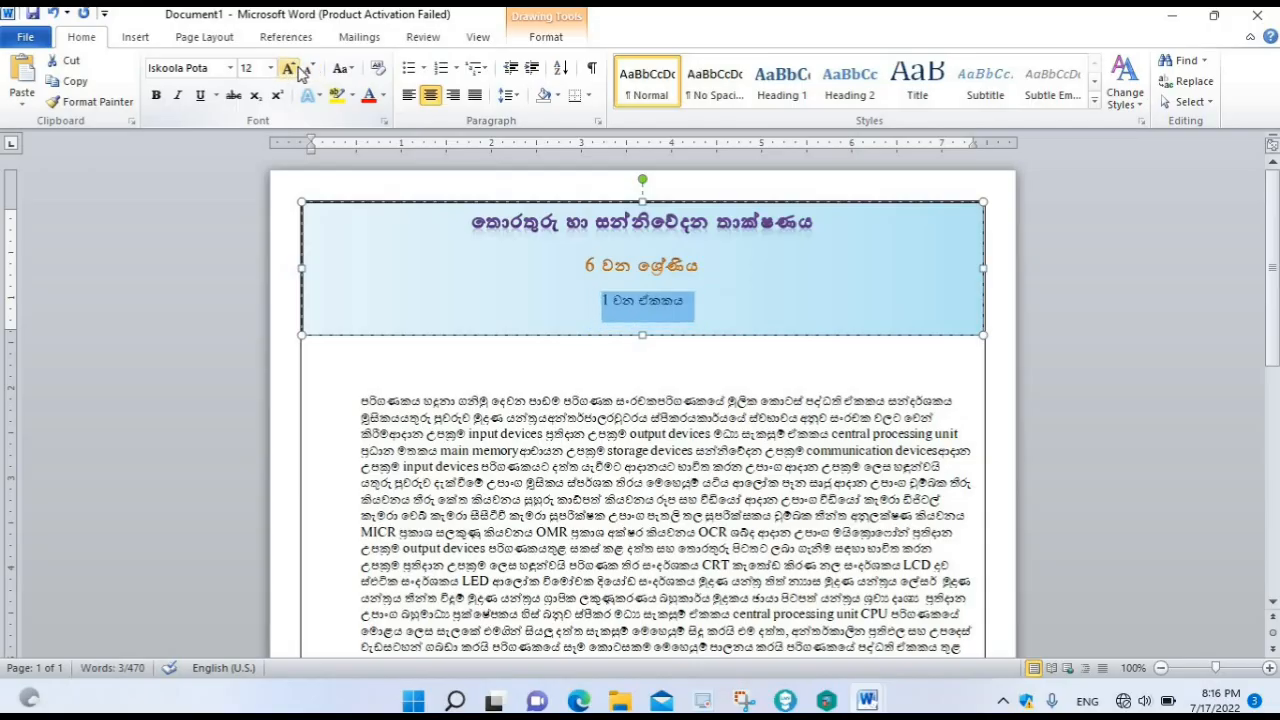
left_click(293, 68)
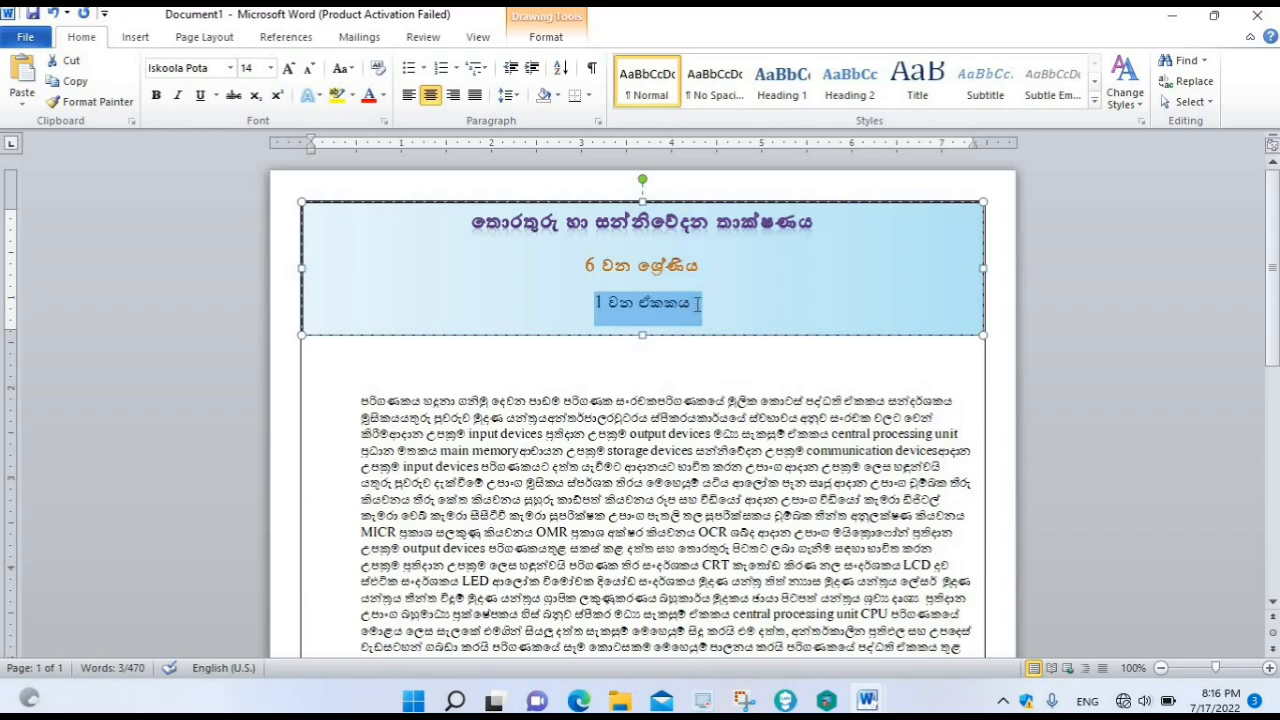
Add a colon after "1 වන ඒකකය" and move "පරිගණකය හදුනා ගනිමු" from the start of the body text behind it
left_click(698, 304)
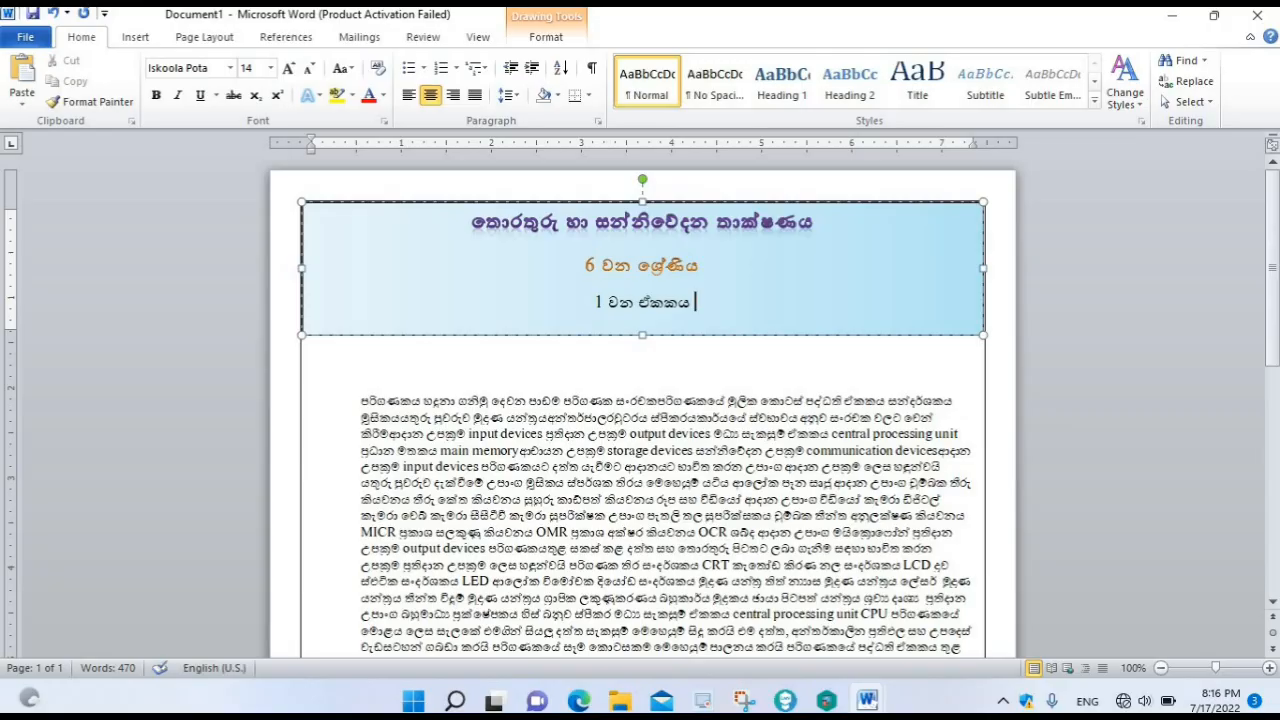
type(":")
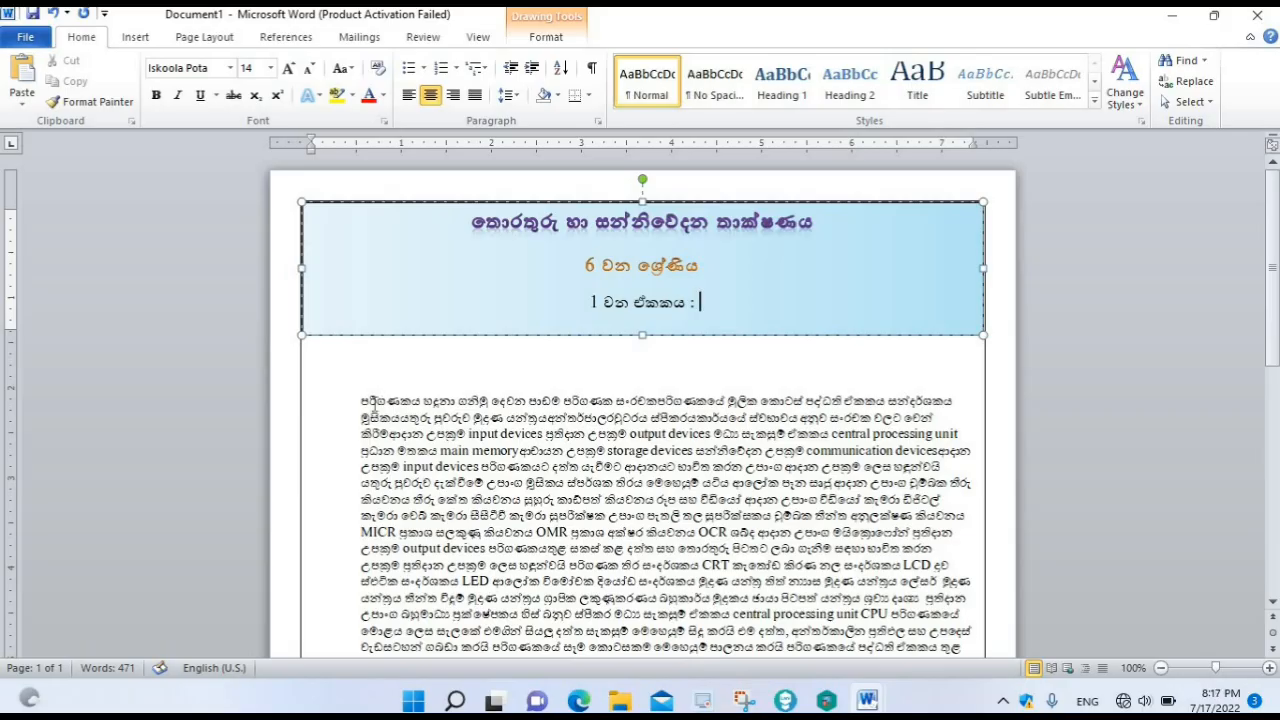
left_click_drag(361, 401, 490, 401)
key("ctrl+x")
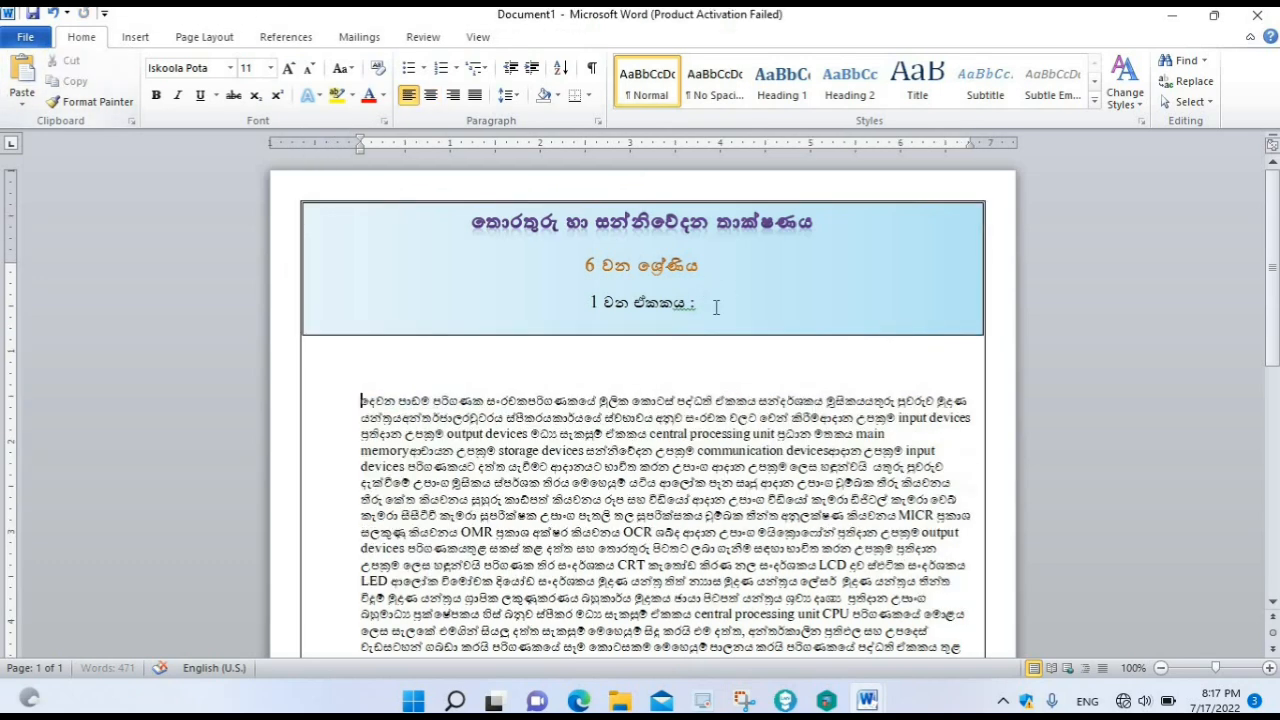
left_click(700, 302)
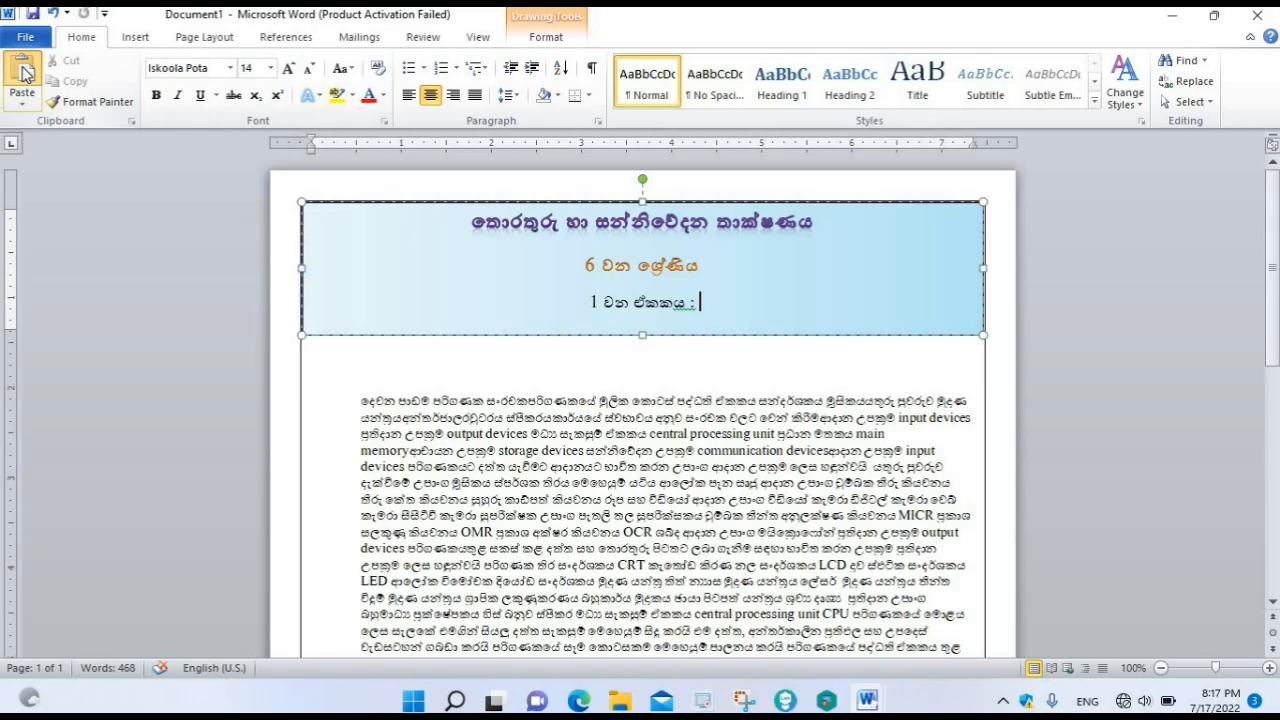
left_click(22, 72)
Format the whole unit line "1 වන ඒකකය : පරිගණකය හදුනා ගනිමු" as 14 pt bold
left_click_drag(524, 302, 772, 303)
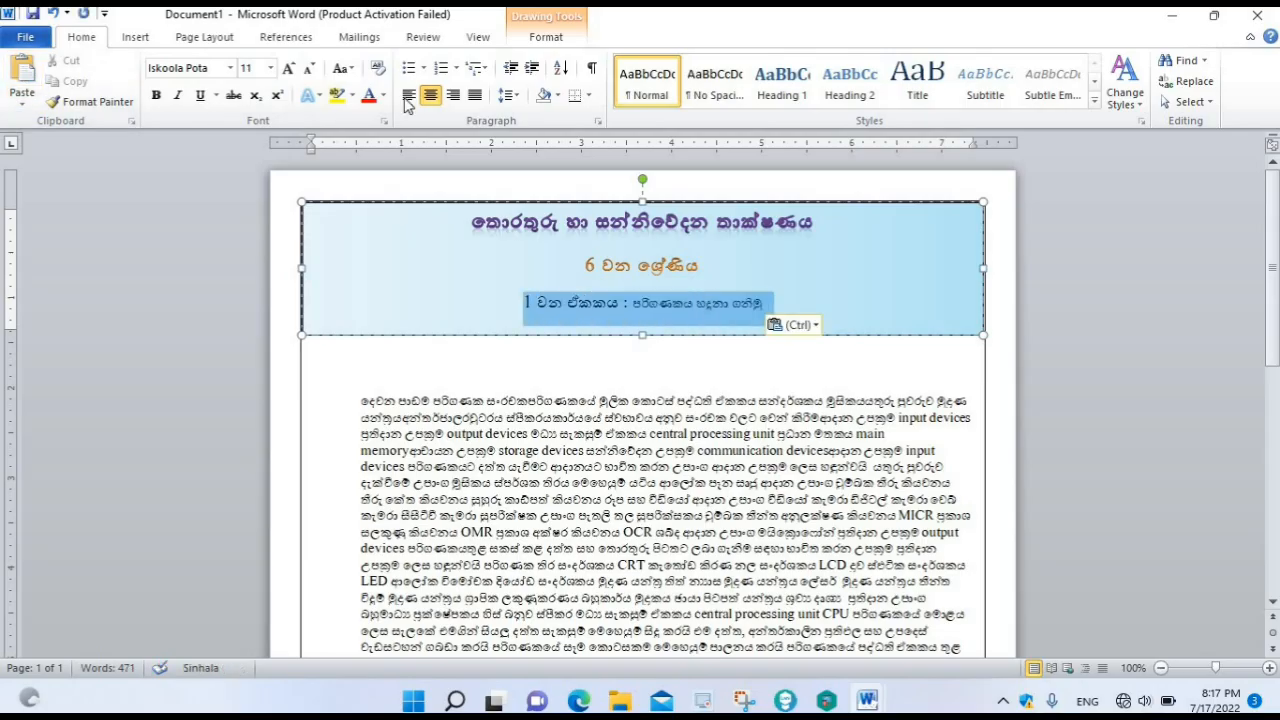
left_click(292, 68)
left_click(292, 68)
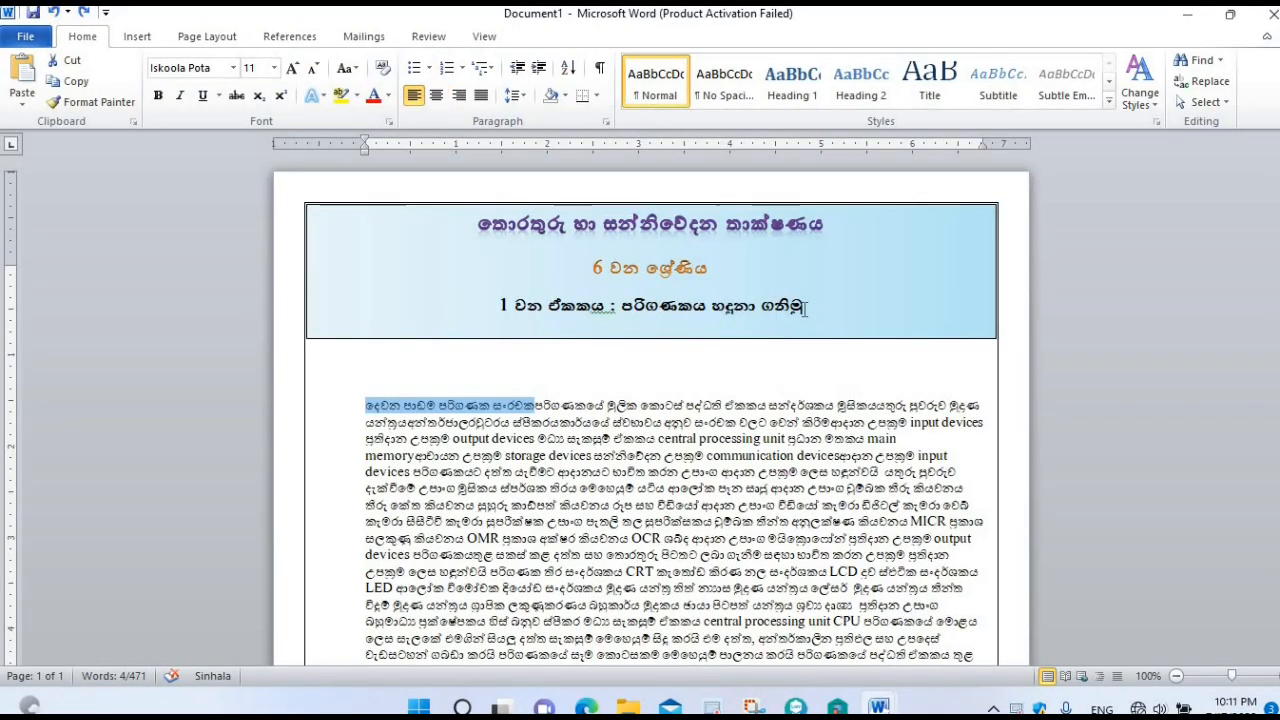
Insert a copy of the lesson title "දෙවන පාඩම පරිගණක සංරචක" on a new line below the unit line in the text box
left_click(822, 338)
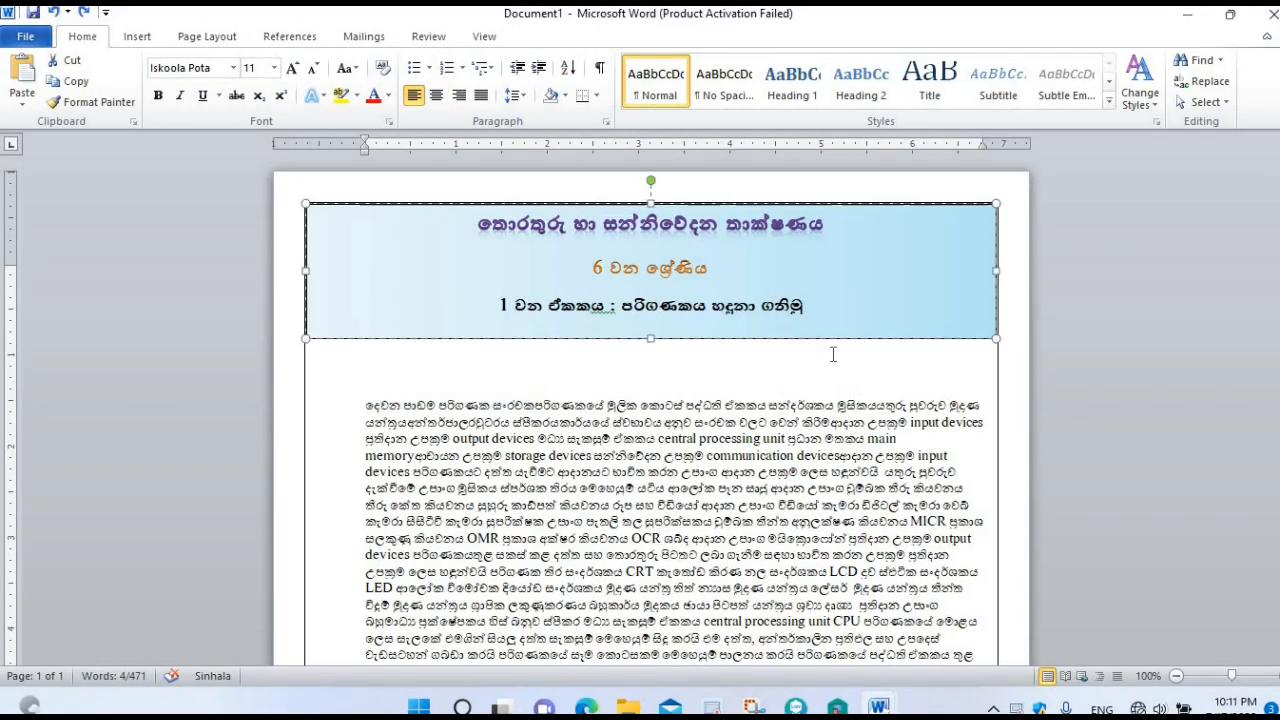
key("alt+shift")
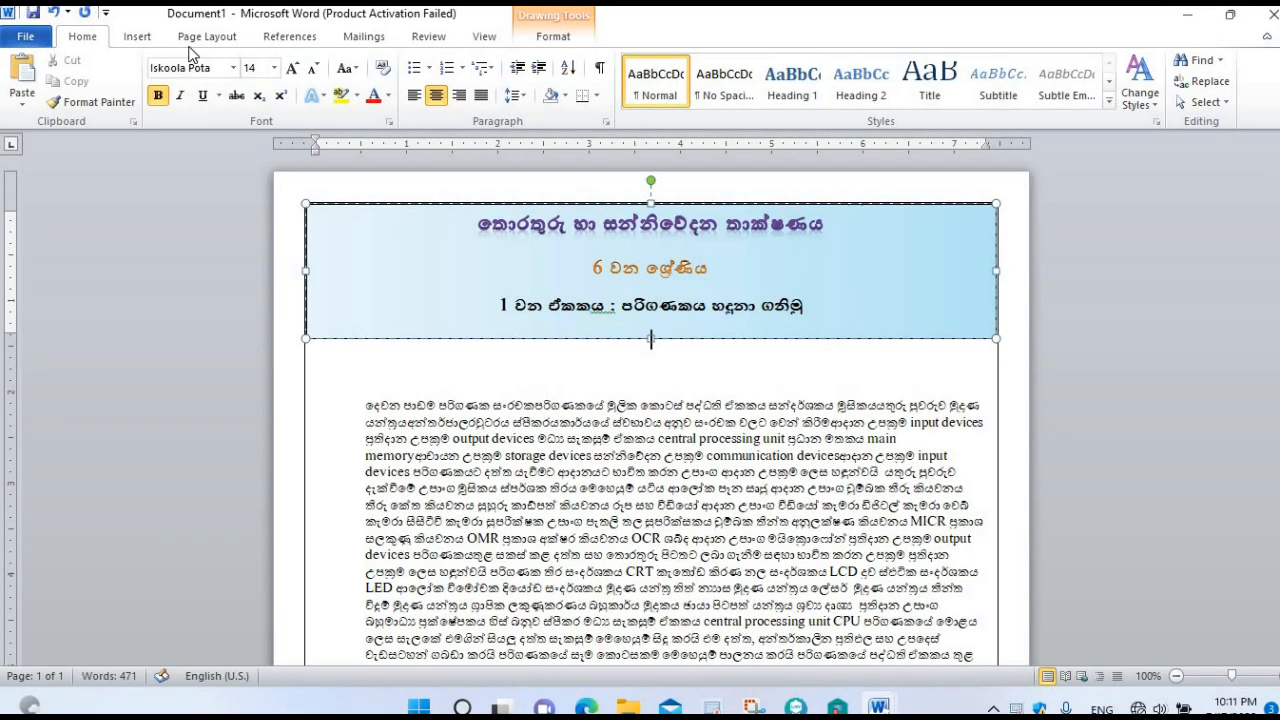
left_click(22, 72)
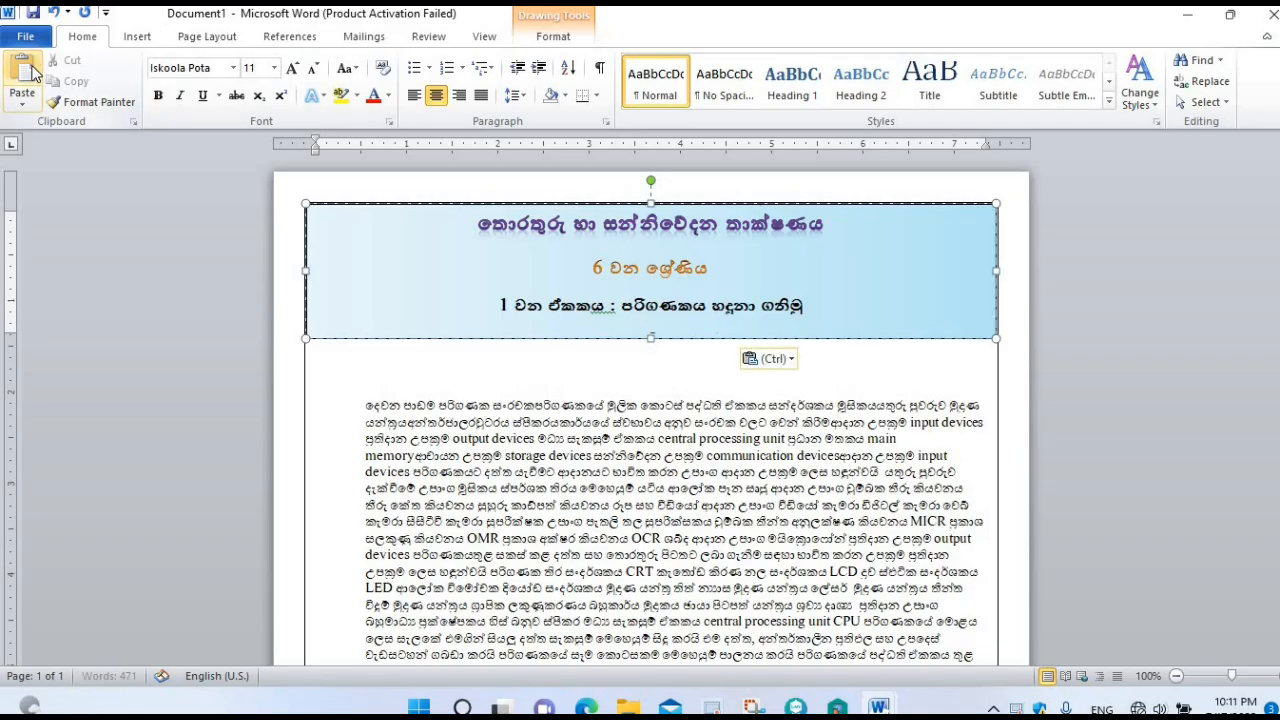
left_click(362, 406)
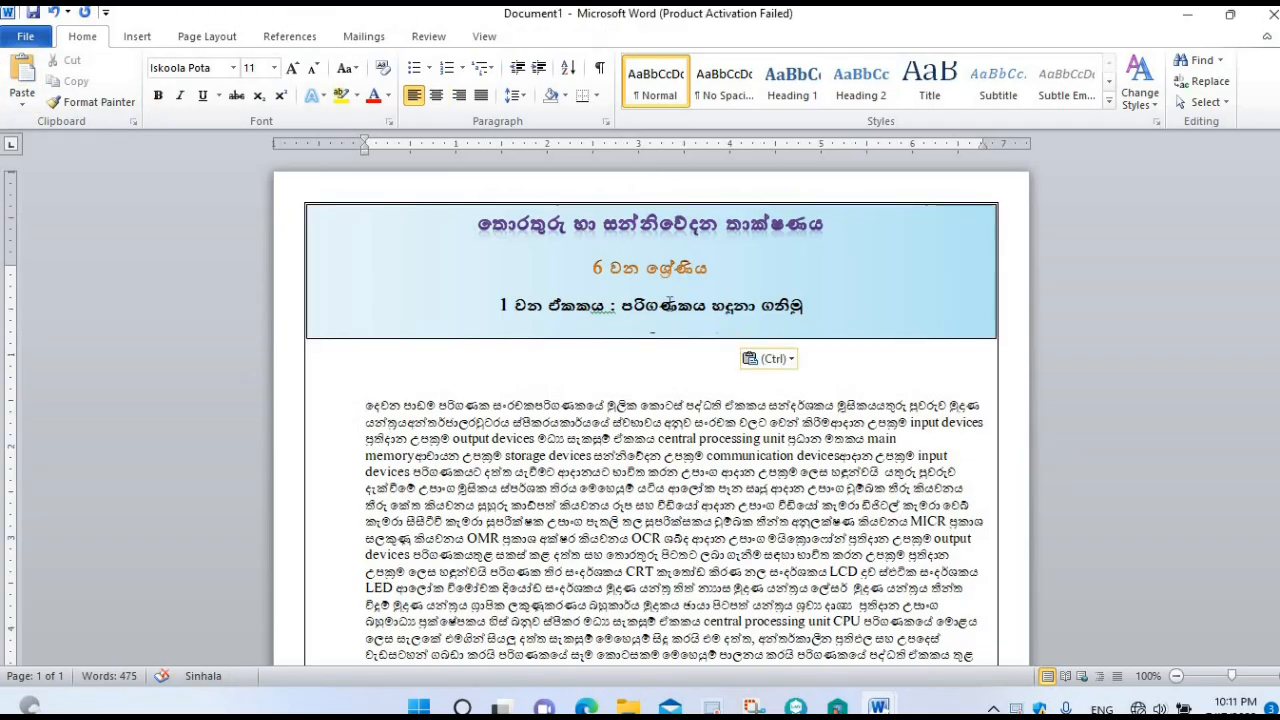
Extend the text box downward so that the lesson title line fits inside it
left_click(658, 338)
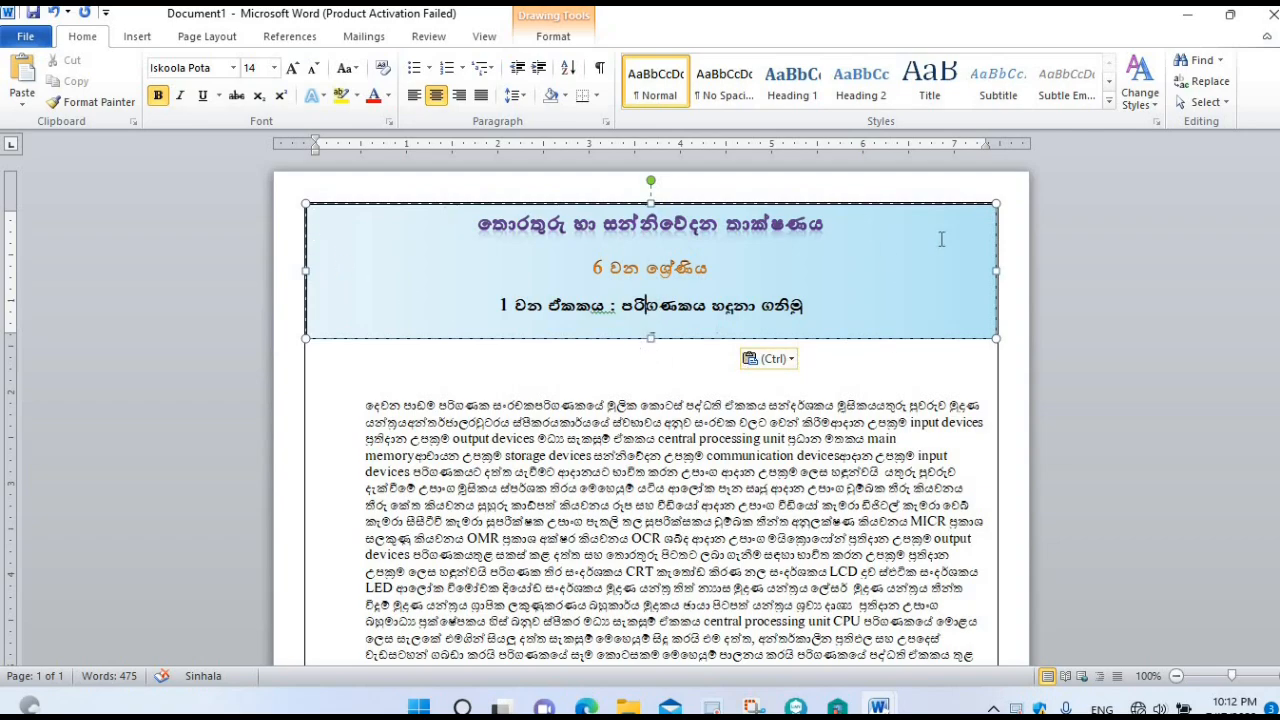
left_click(650, 340)
left_click_drag(651, 353, 652, 356)
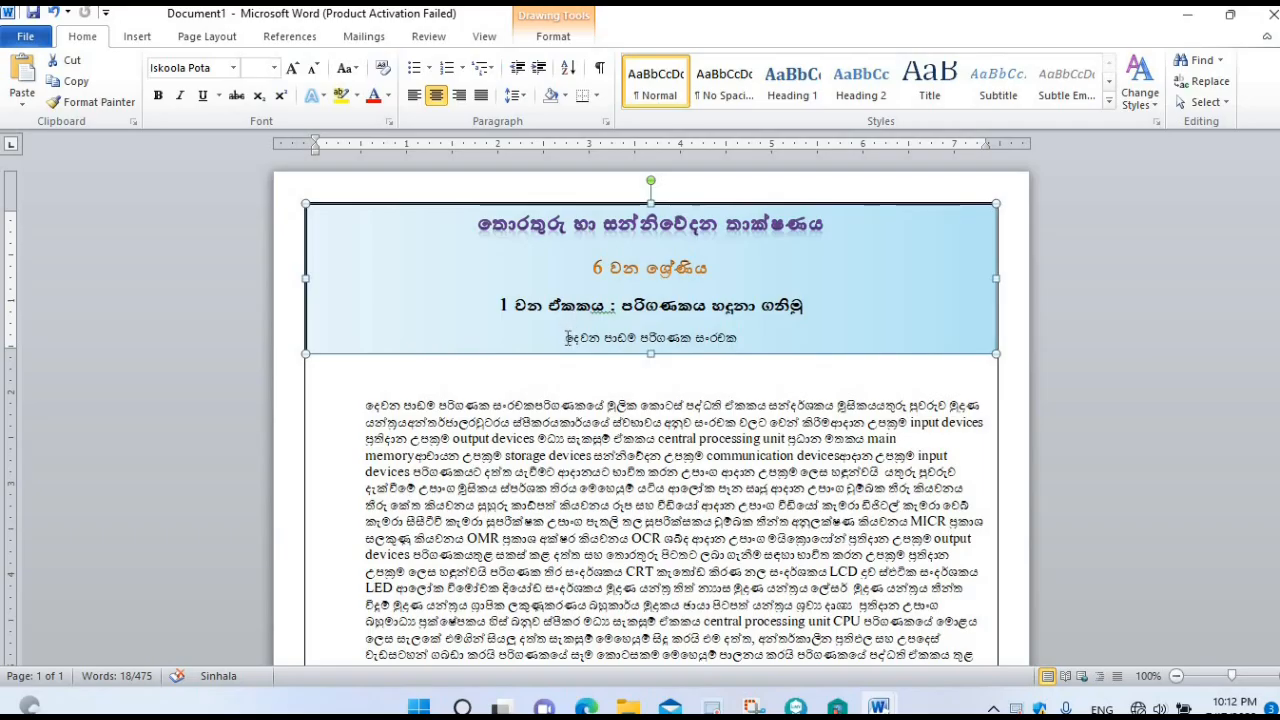
Format the lesson title "දෙවන පාඩම පරිගණක සංරචක" in the text box as 12 pt italic, underlined and purple
left_click_drag(567, 338, 746, 338)
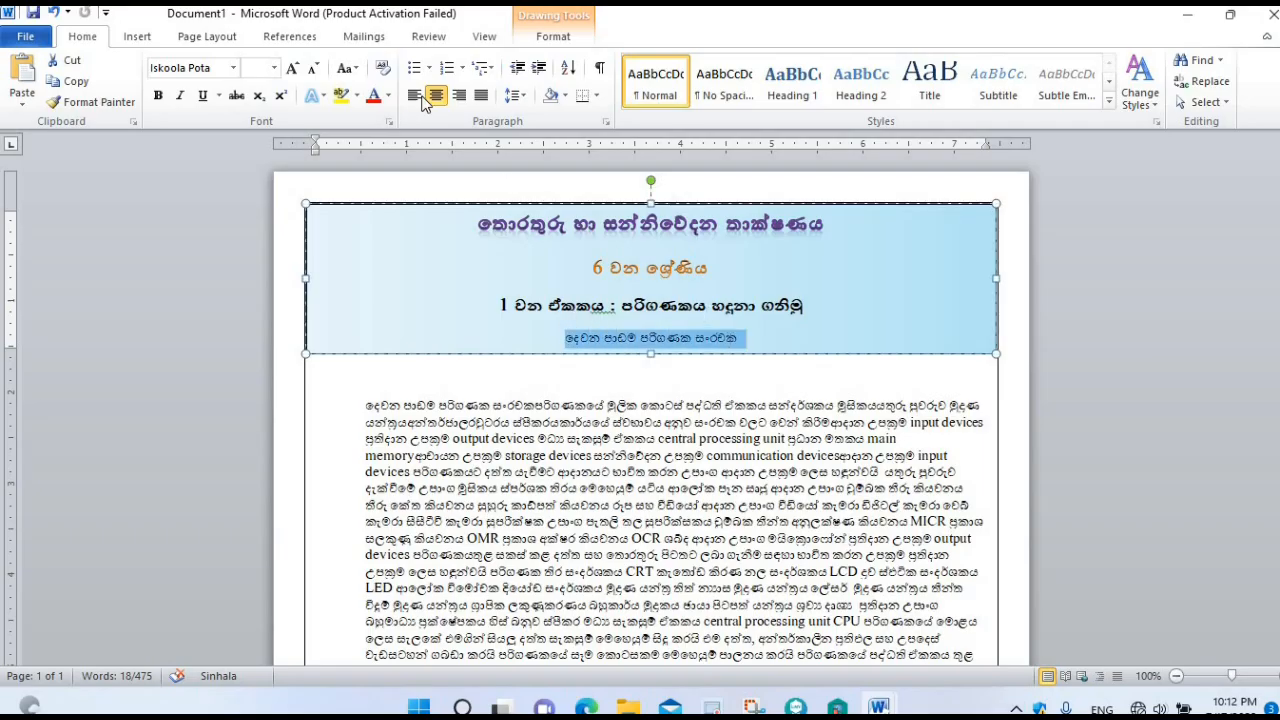
left_click(291, 68)
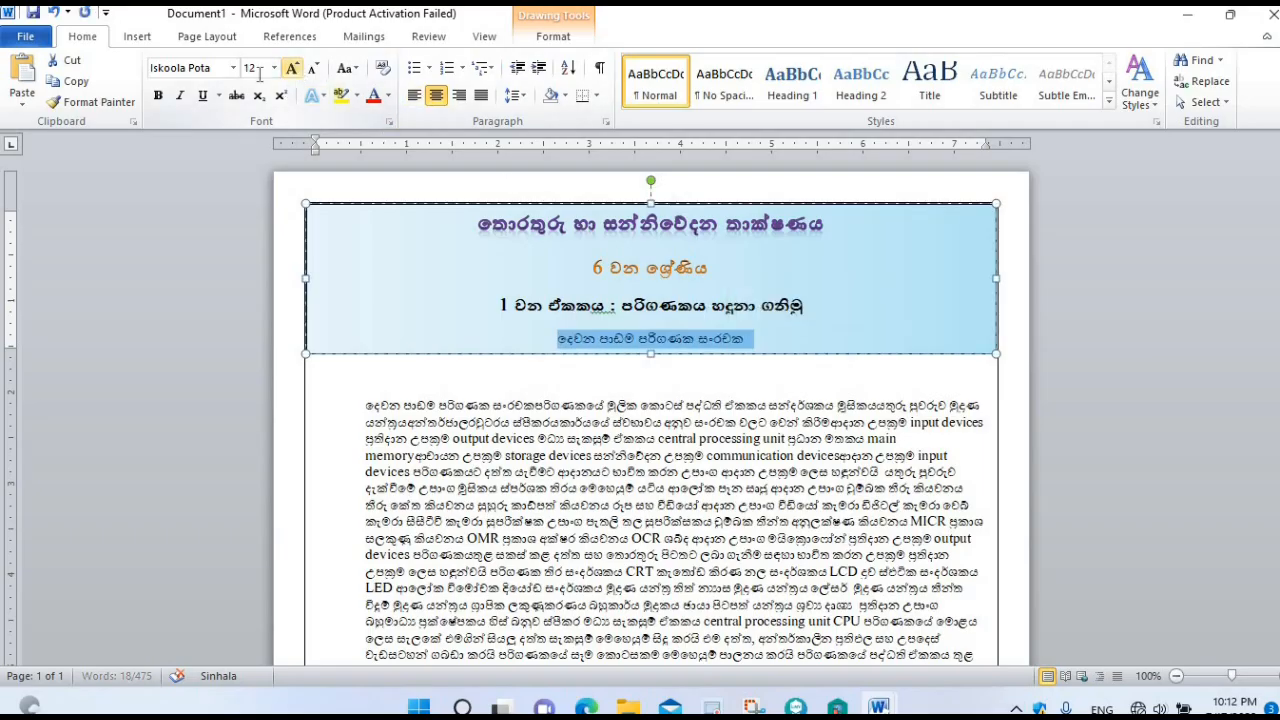
left_click(180, 96)
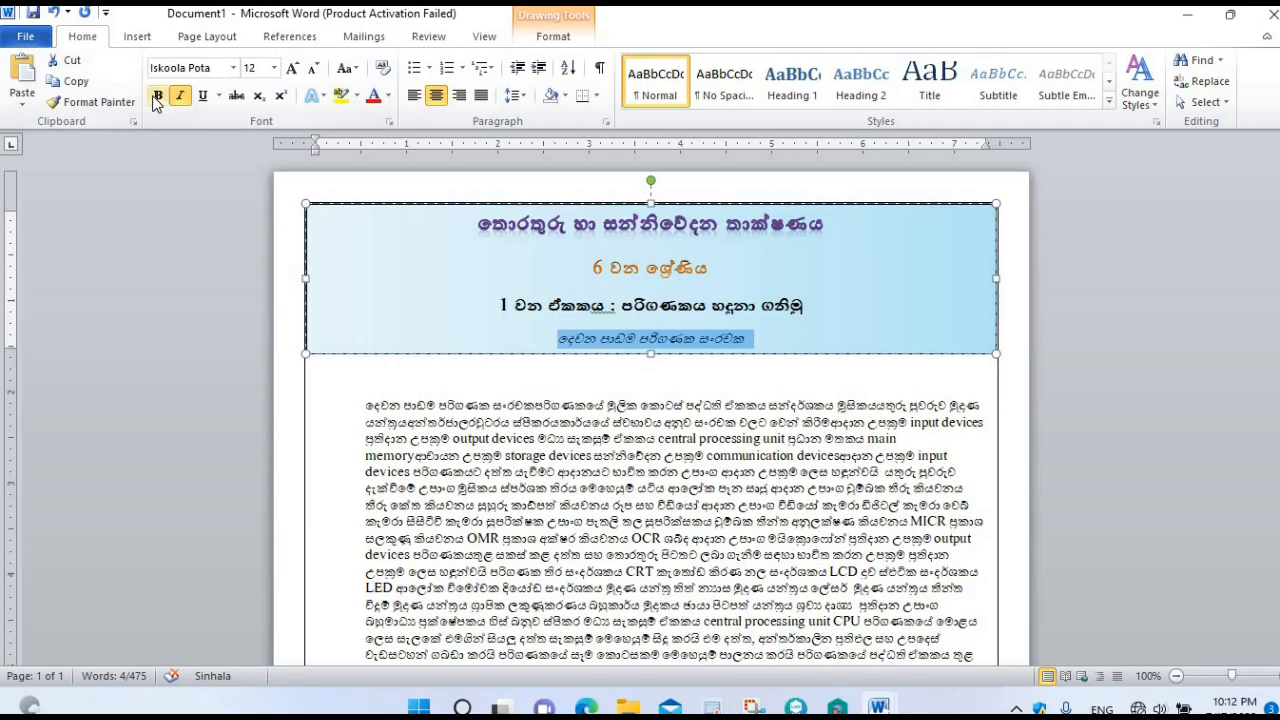
left_click(388, 96)
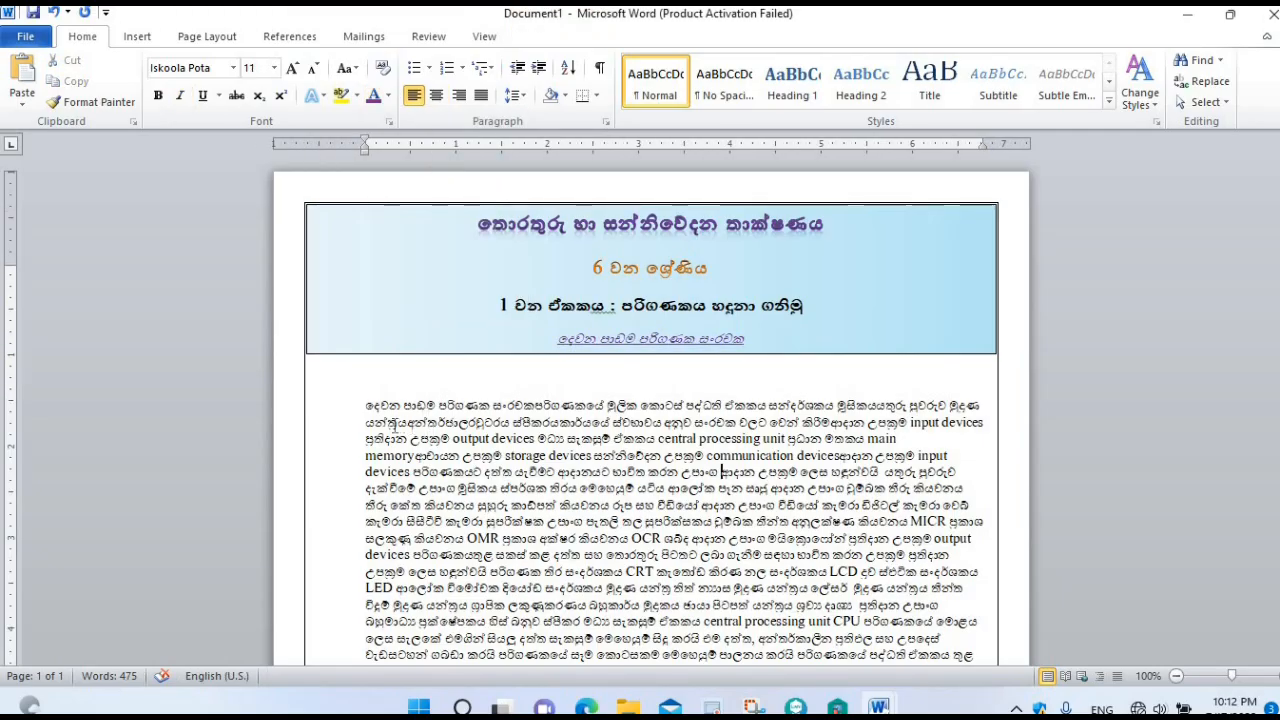
Delete the duplicate lesson title "දෙවන පාඩම පරිගණක සංරචක" from the start of the body text
left_click_drag(366, 405, 398, 412)
left_click(533, 409)
key("Delete")
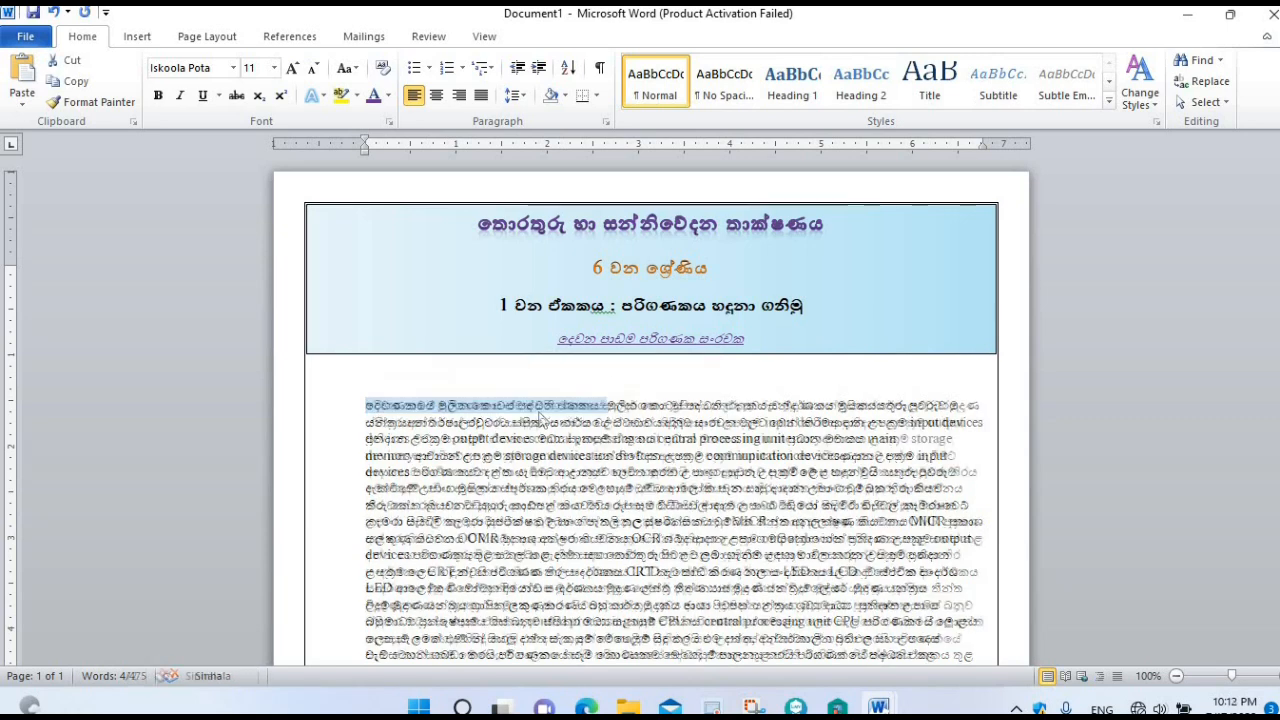
Look over the body text below the heading box and switch to the Test folder in File Explorer
scroll(629, 572, "down", 2)
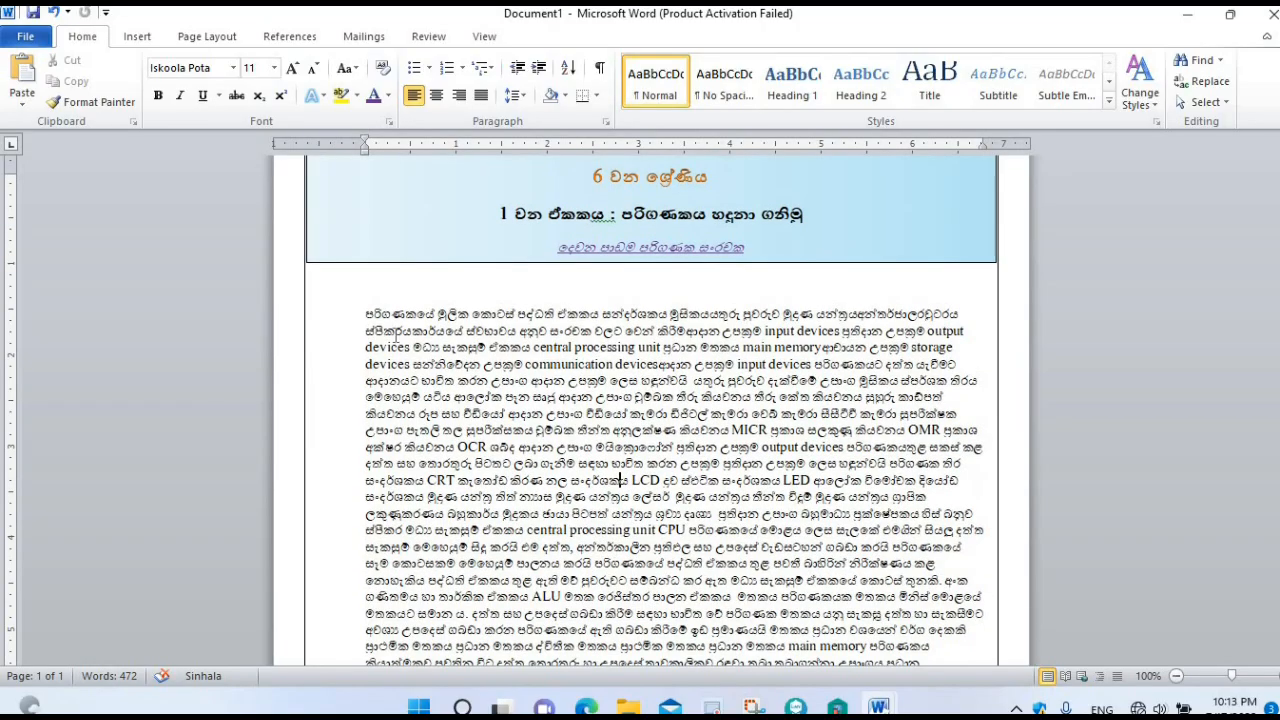
scroll(514, 462, "up", 2)
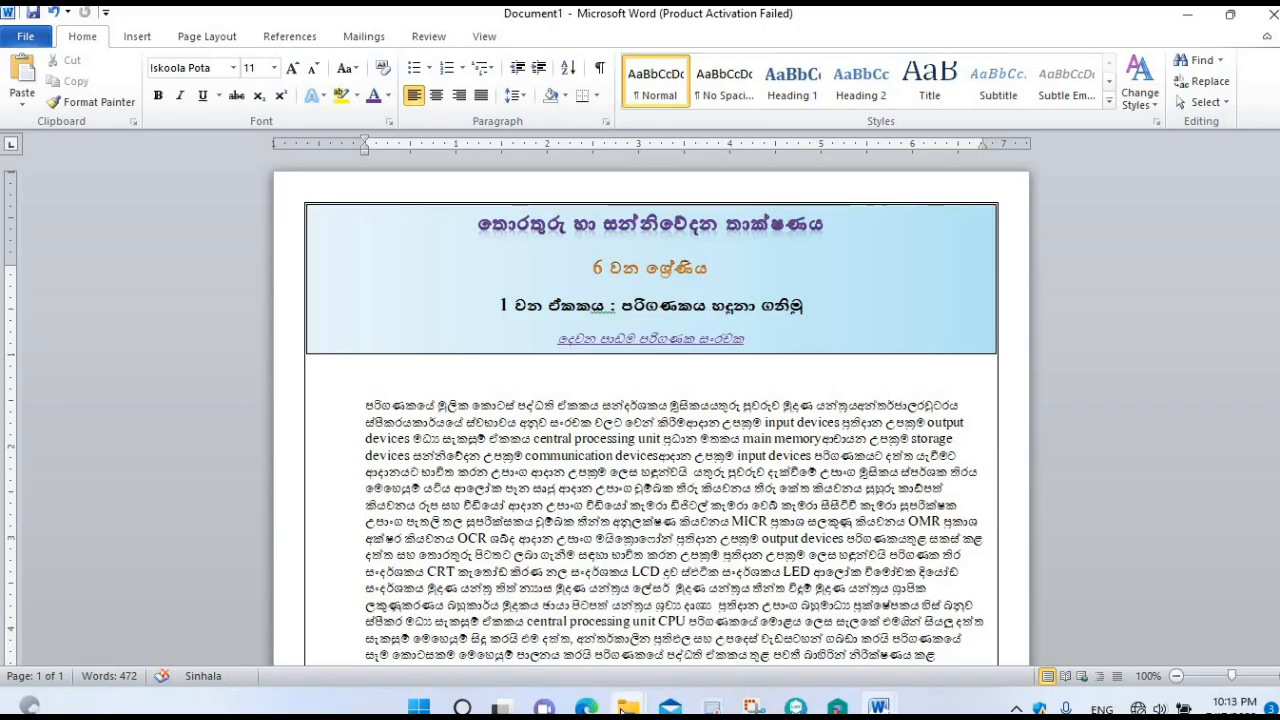
mouse_move(627, 707)
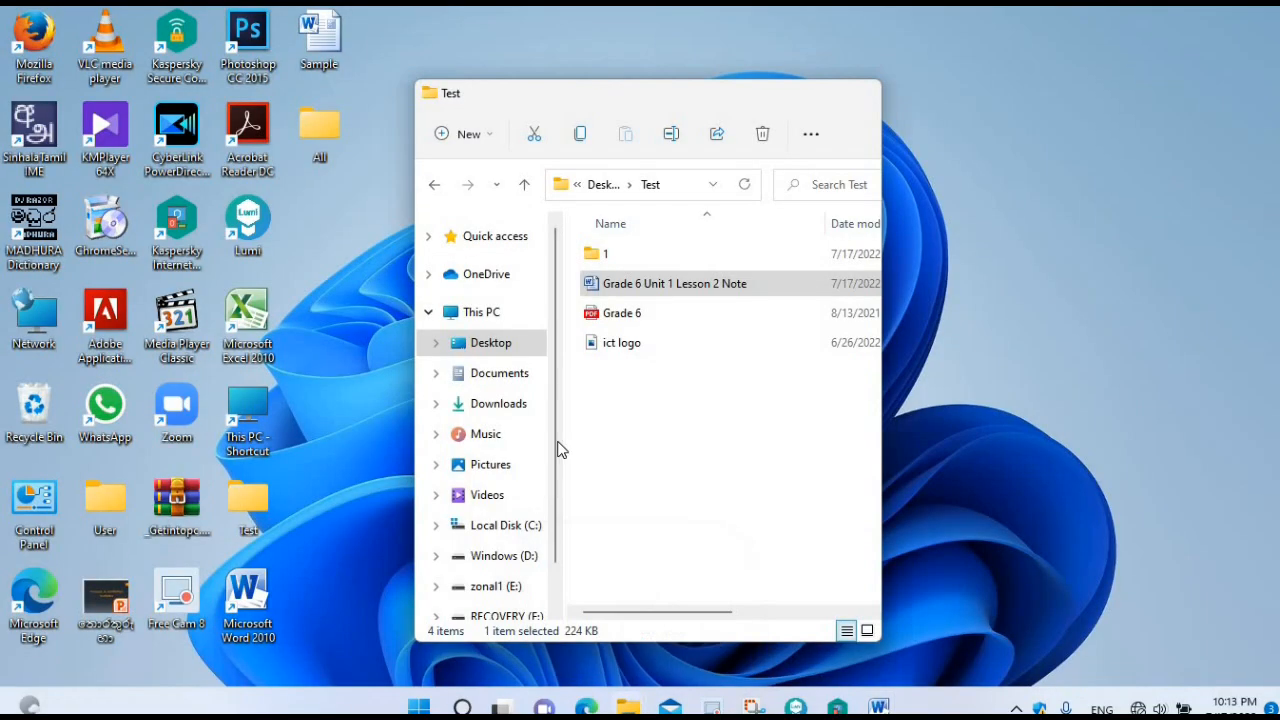
Preview the ict logo image from the Test folder and insert it into the Word document just below the heading box
left_click(587, 638)
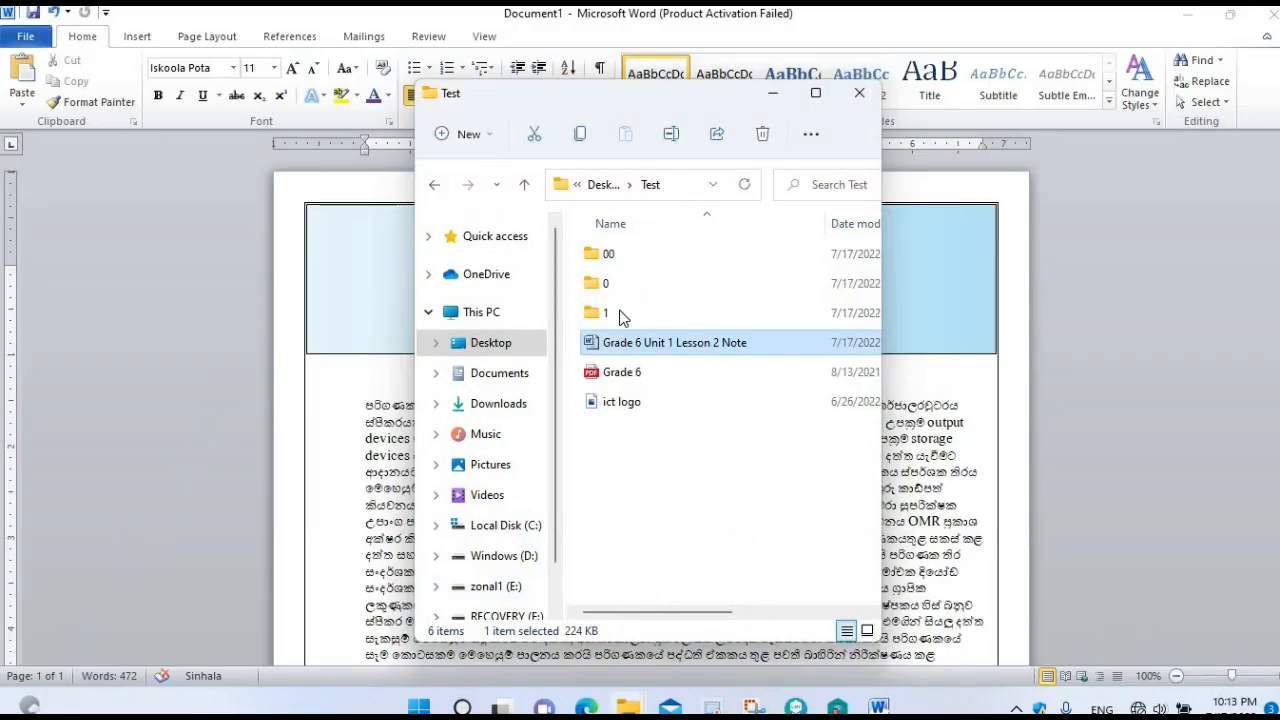
double_click(632, 403)
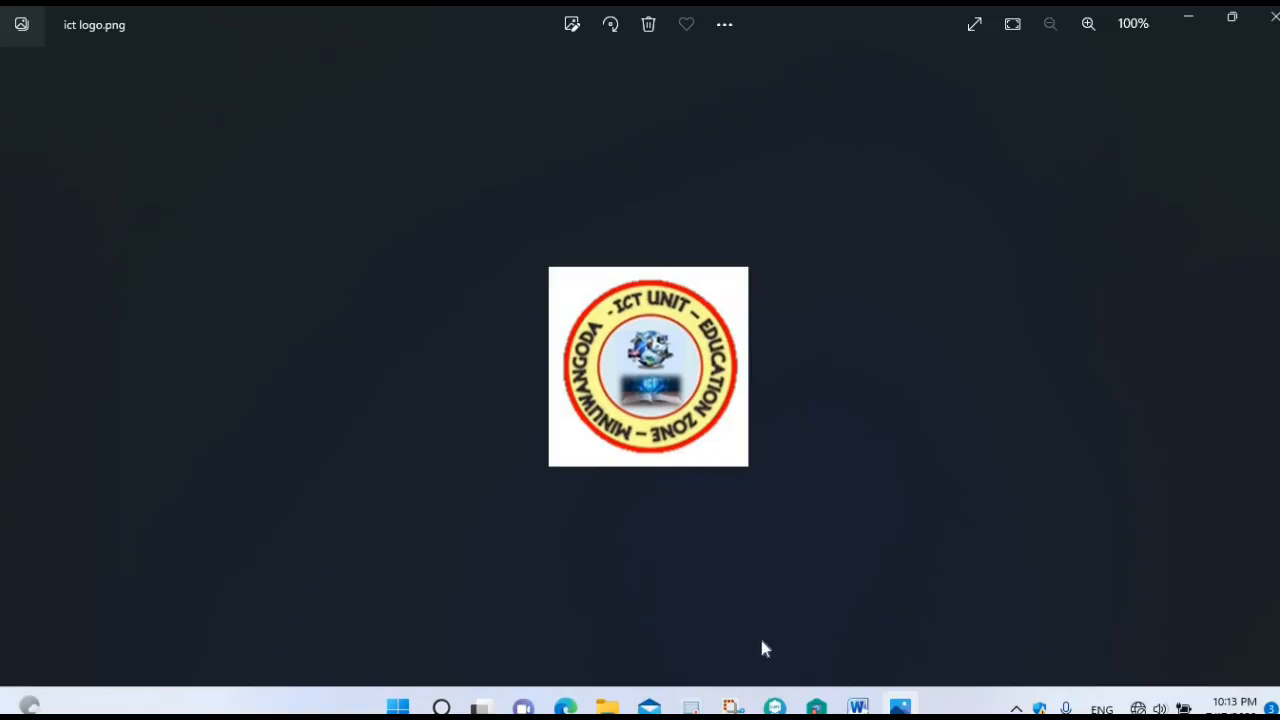
left_click(1274, 16)
left_click(474, 462)
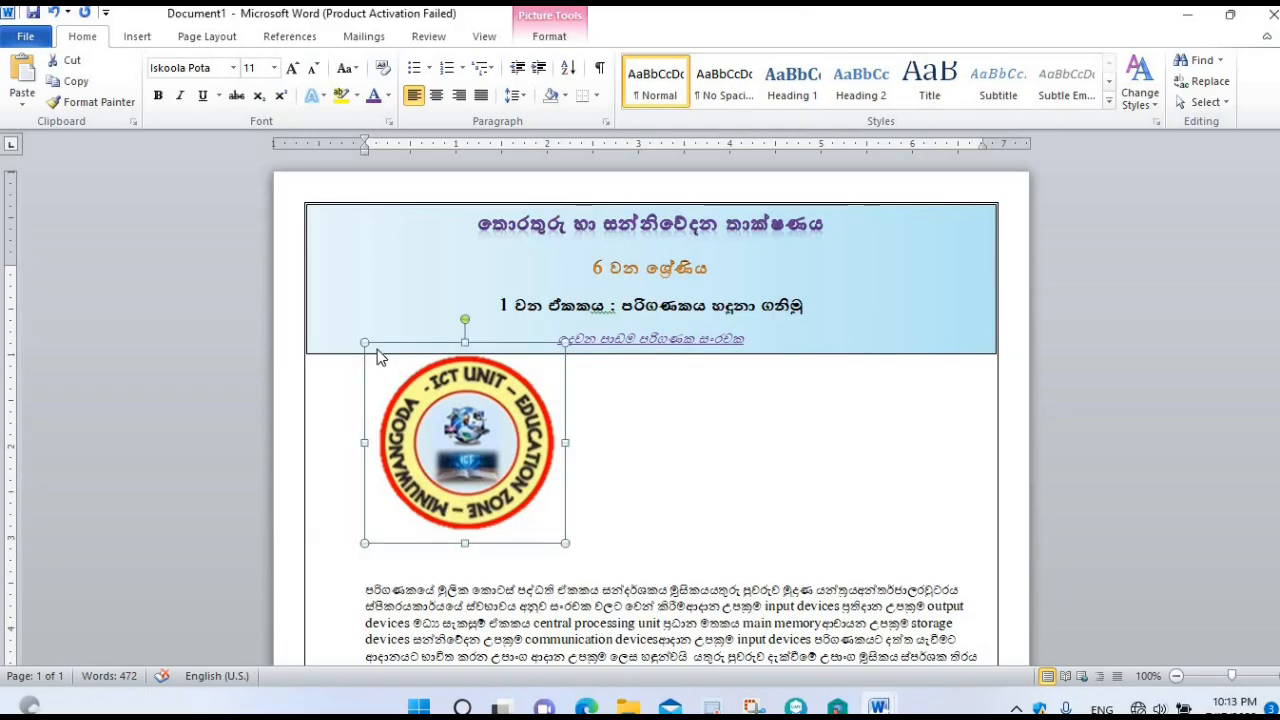
Shrink the logo picture to about 1.25 by 1.25 inches and try to move it into the heading box
left_click_drag(386, 373, 428, 406)
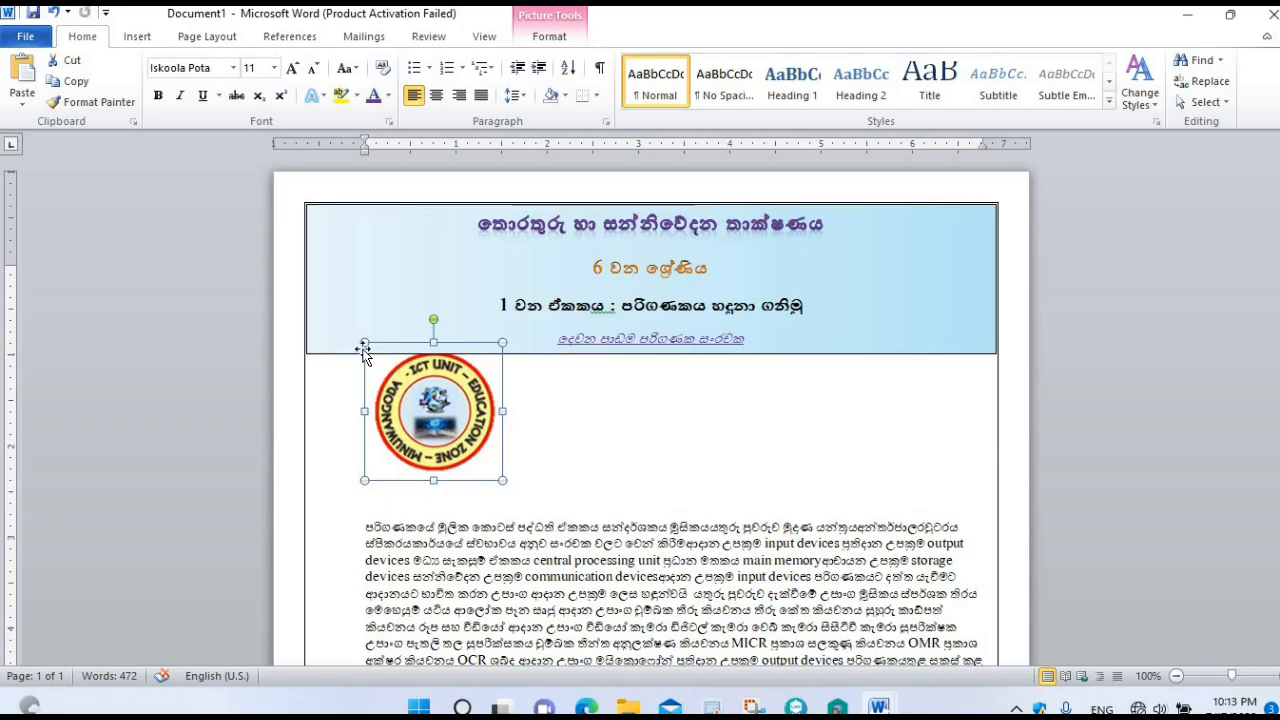
left_click_drag(385, 373, 386, 372)
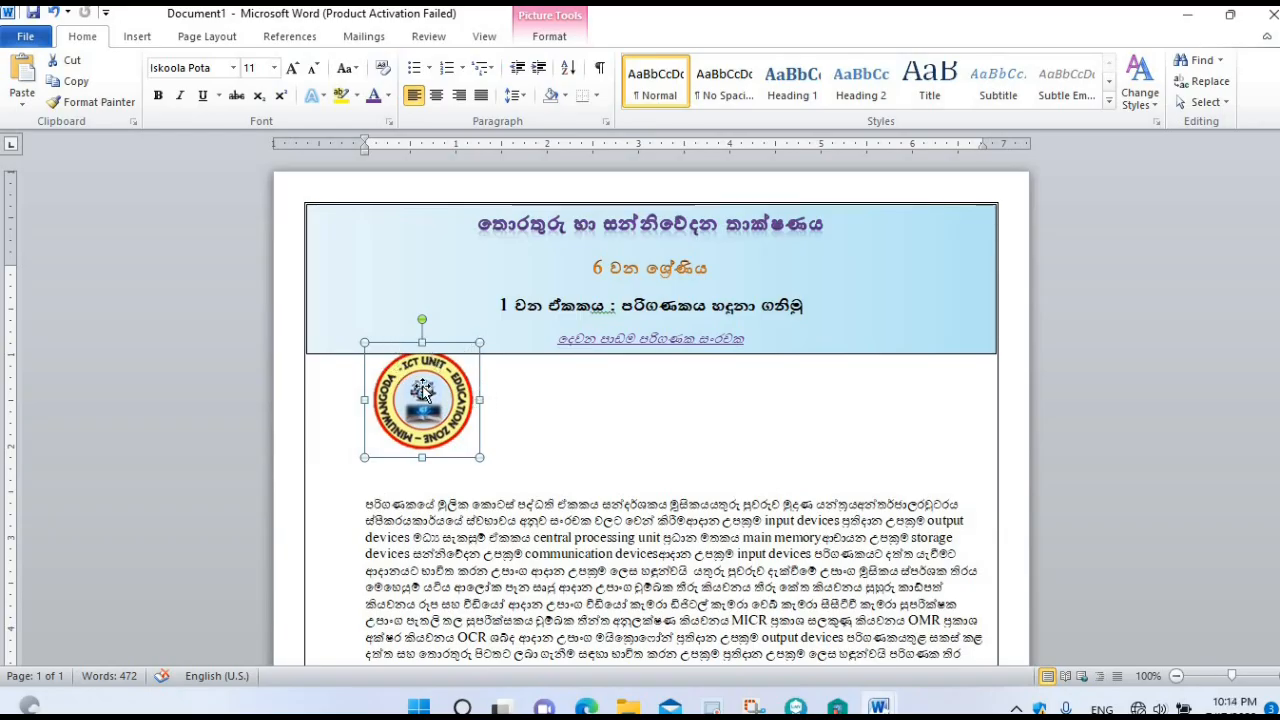
left_click_drag(413, 388, 916, 293)
left_click_drag(812, 281, 897, 274)
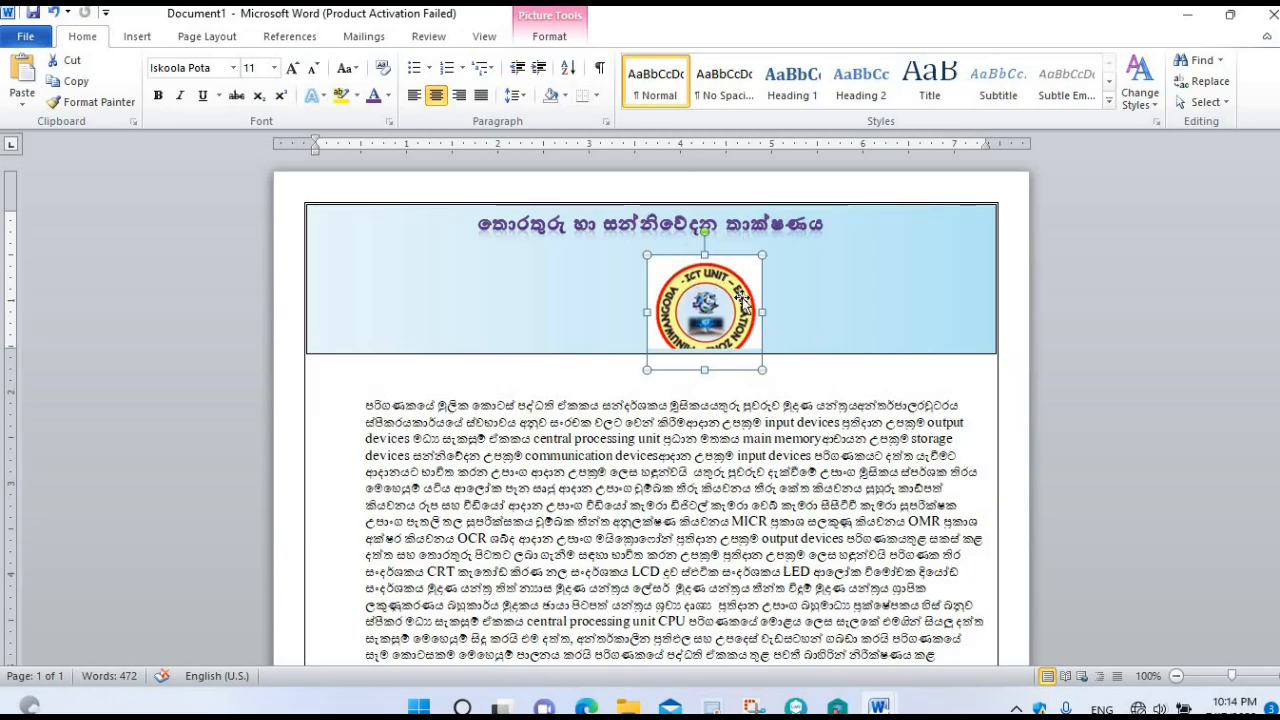
Set the logo's text wrapping to Through and try to place it at the right end of the heading box
left_click(548, 38)
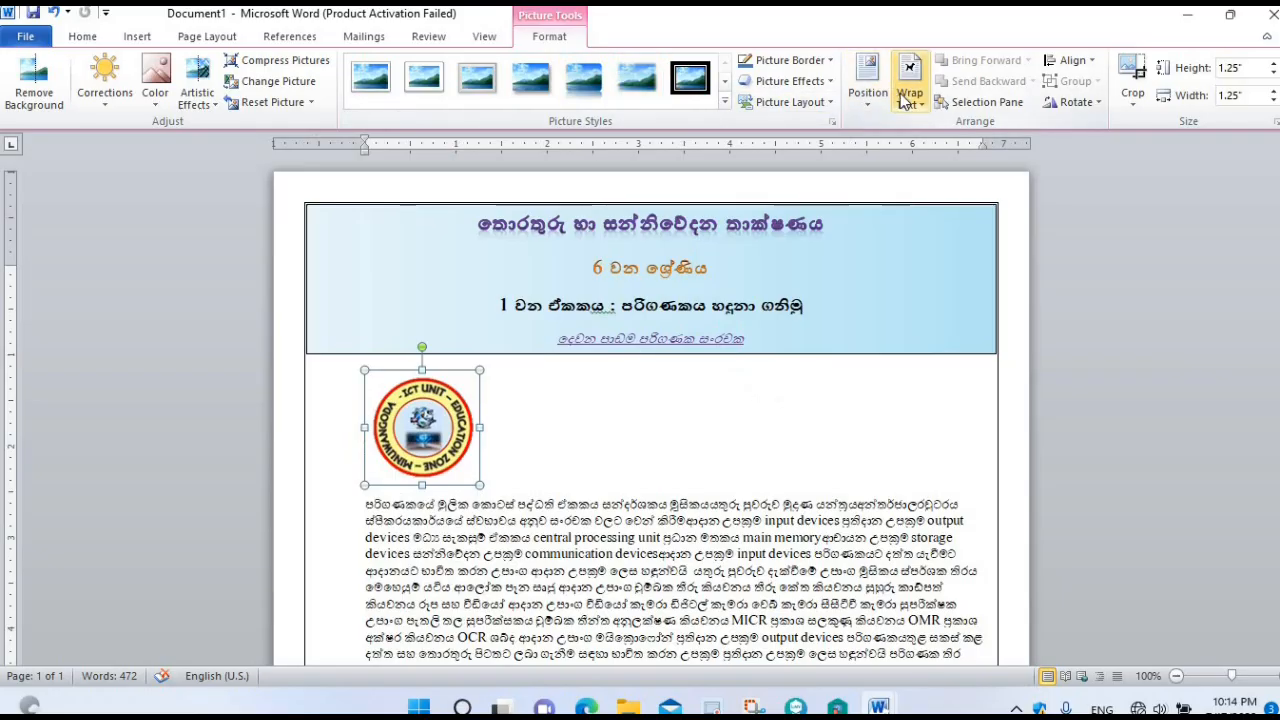
left_click(905, 100)
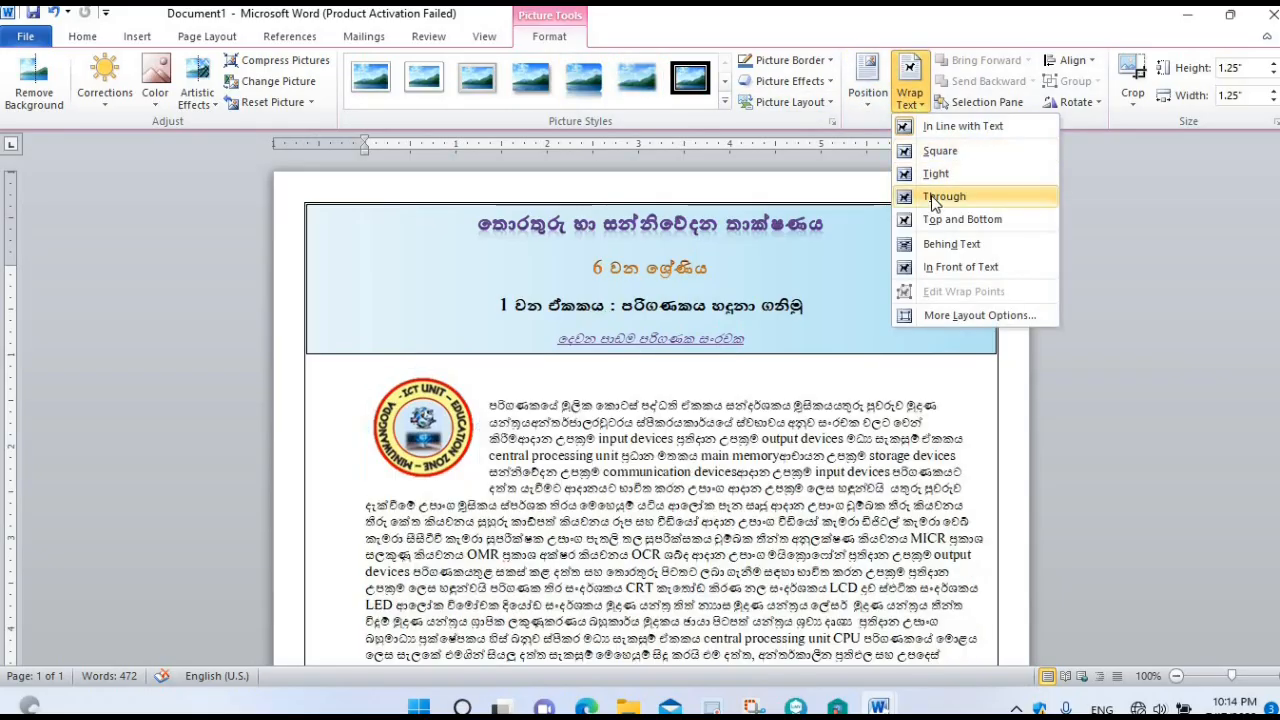
left_click(933, 197)
left_click_drag(417, 426, 917, 279)
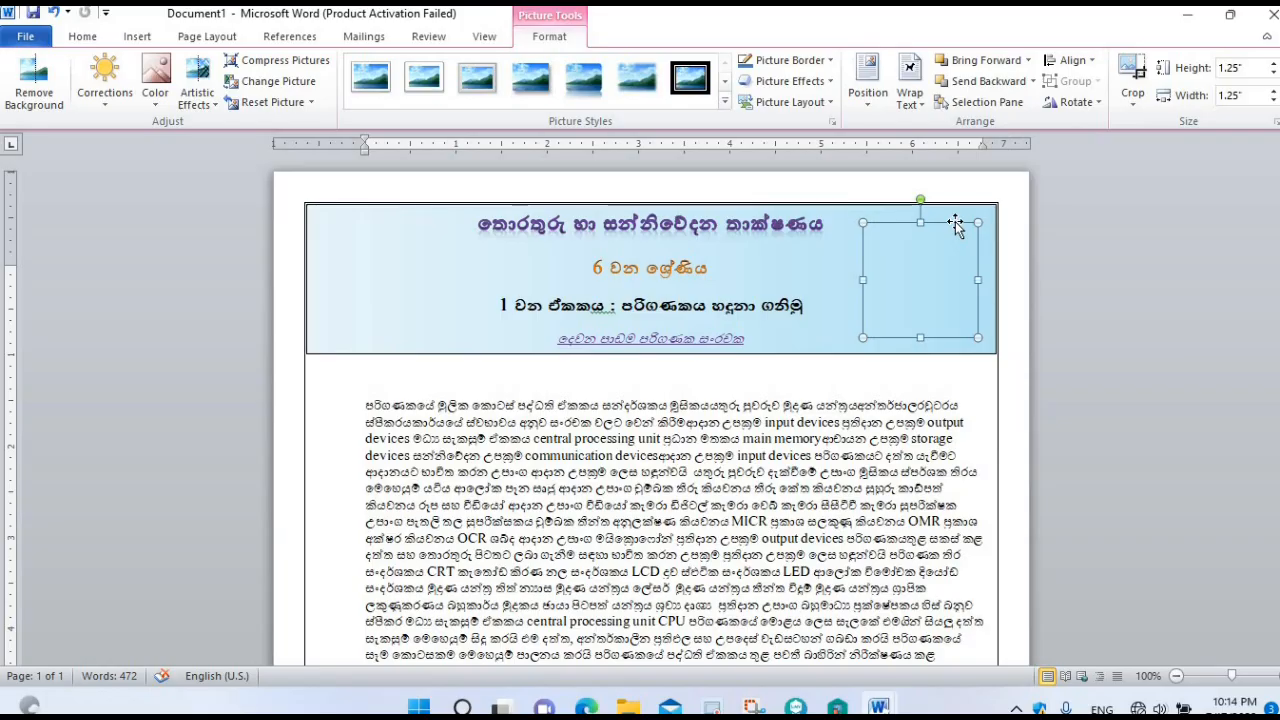
left_click_drag(955, 225, 458, 372)
Bring the logo in front of text and place it at the right end of the heading box
right_click(460, 372)
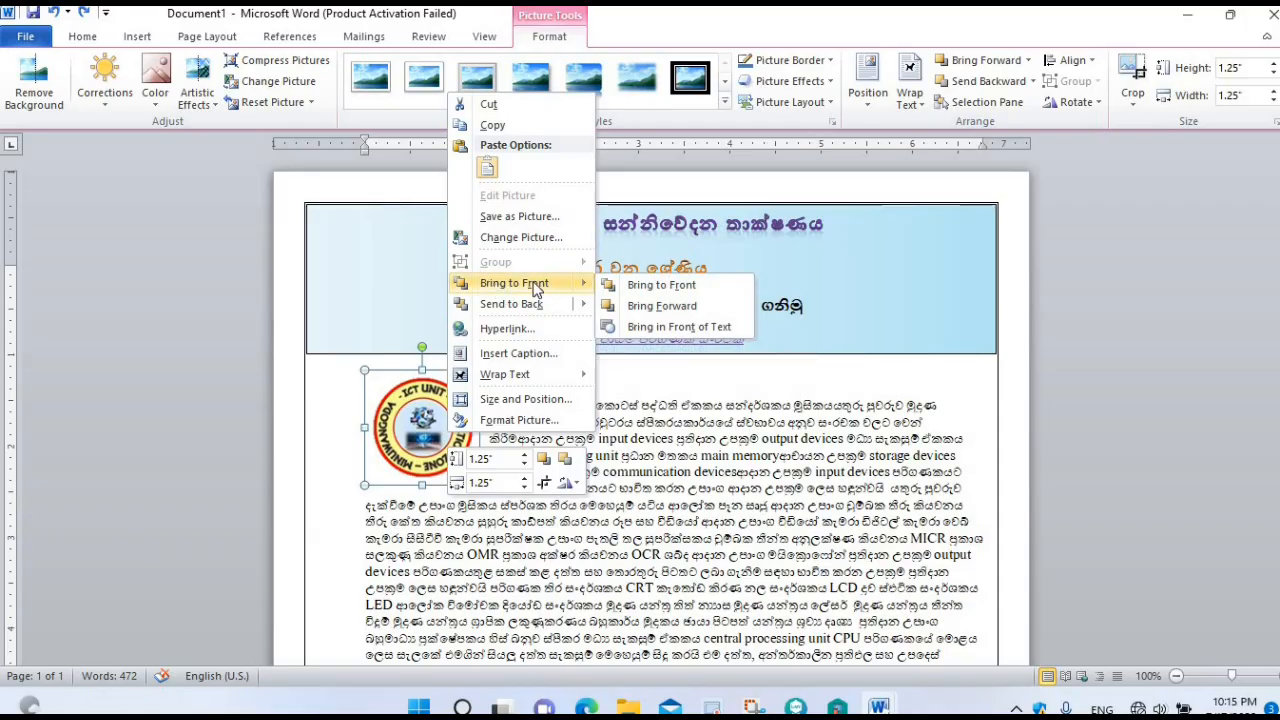
left_click(712, 327)
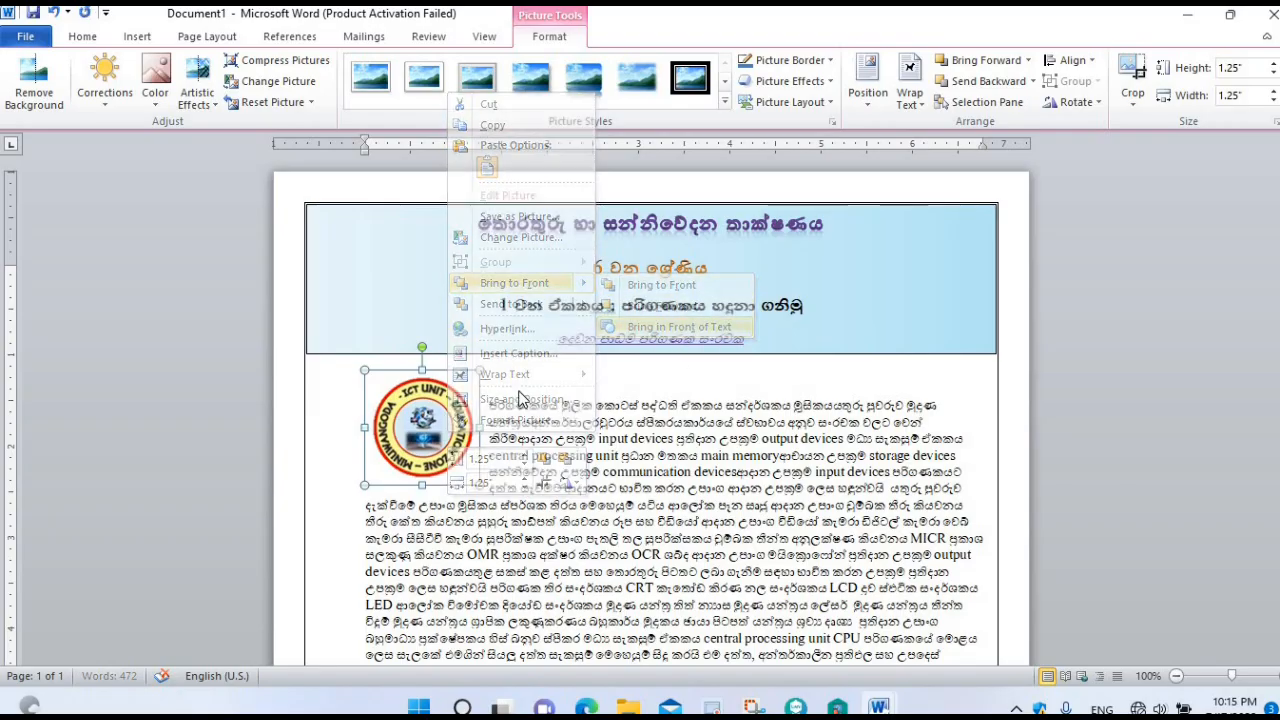
left_click_drag(721, 320, 926, 252)
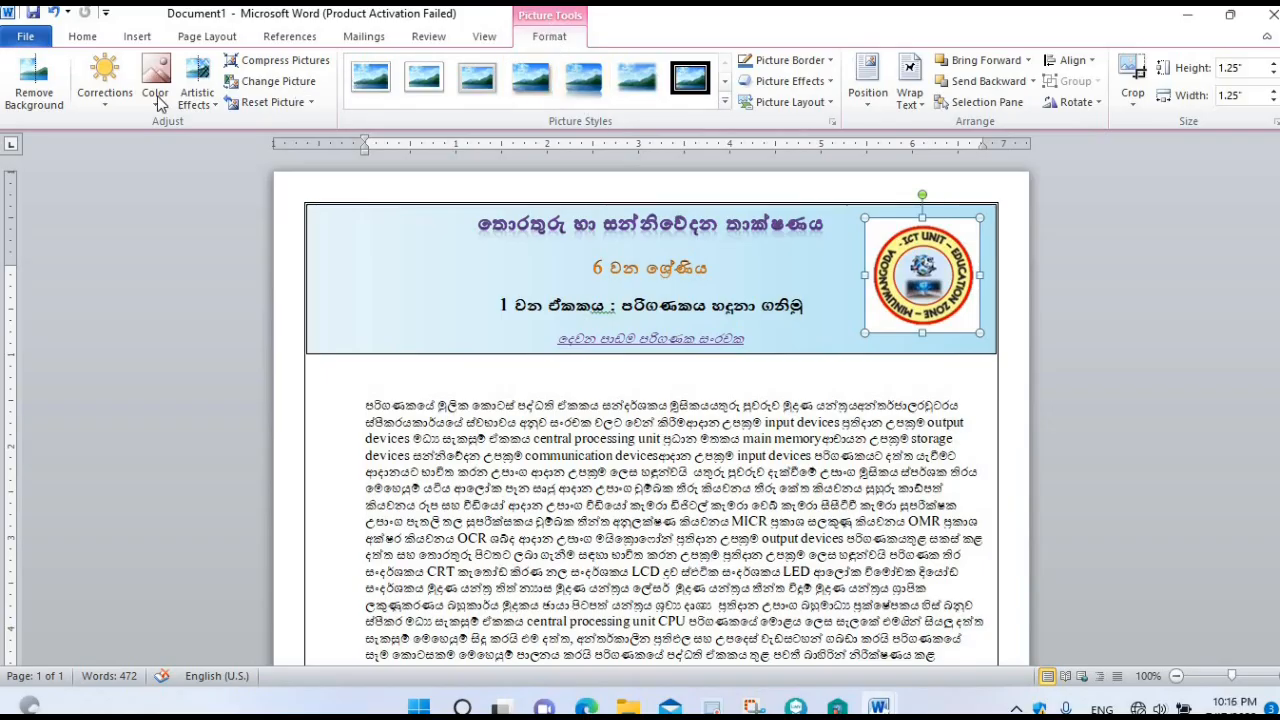
Remove the logo's white background, widening the kept area so that the whole outer ring is included
left_click(34, 84)
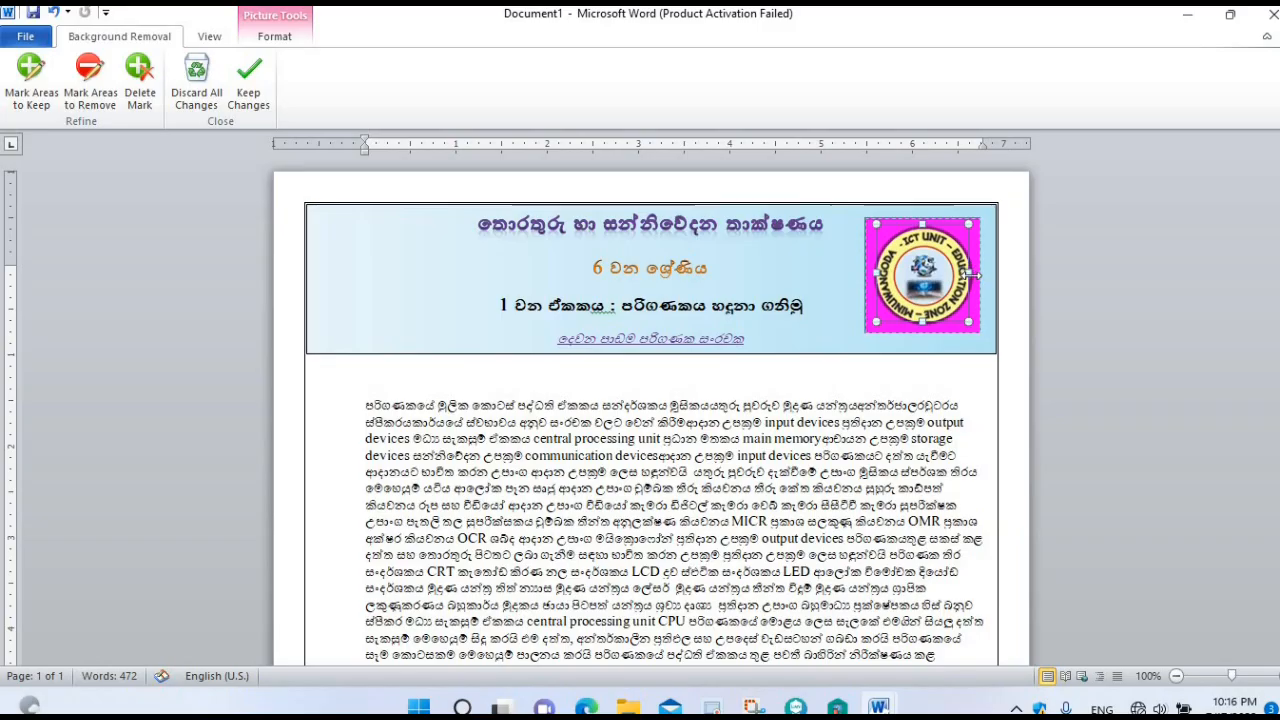
left_click_drag(969, 272, 975, 272)
left_click_drag(926, 322, 926, 327)
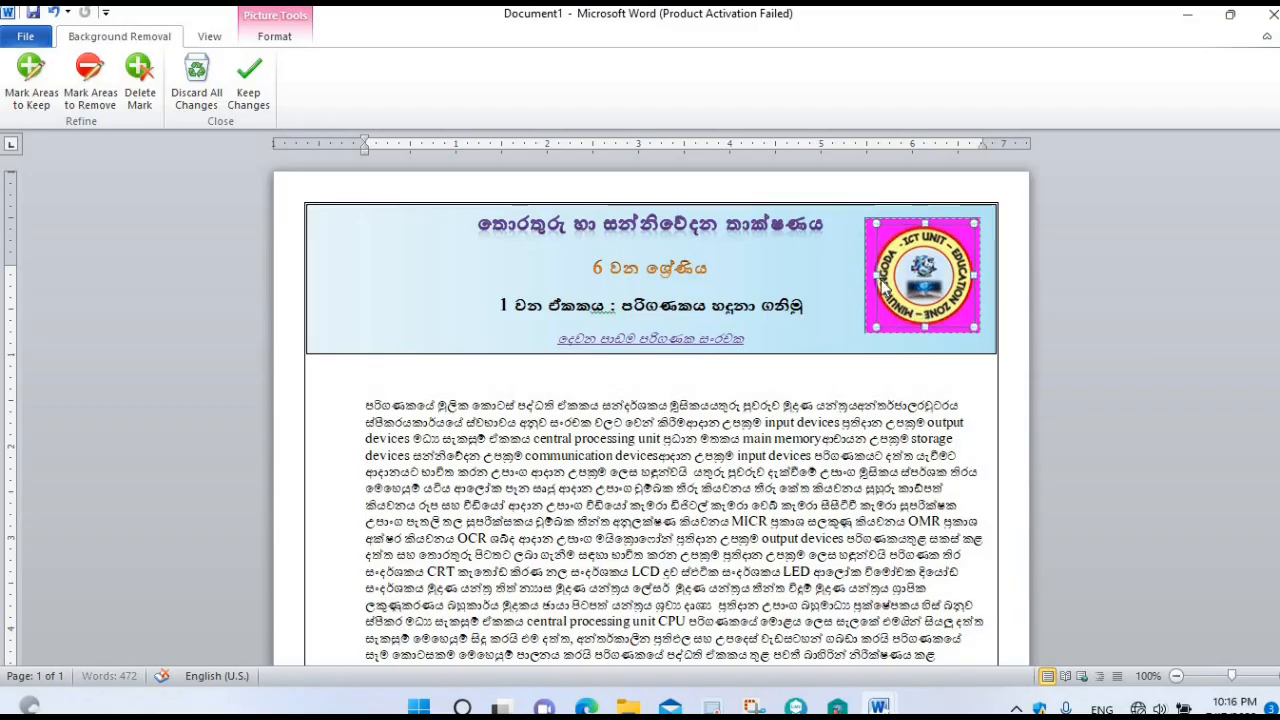
left_click_drag(873, 277, 870, 277)
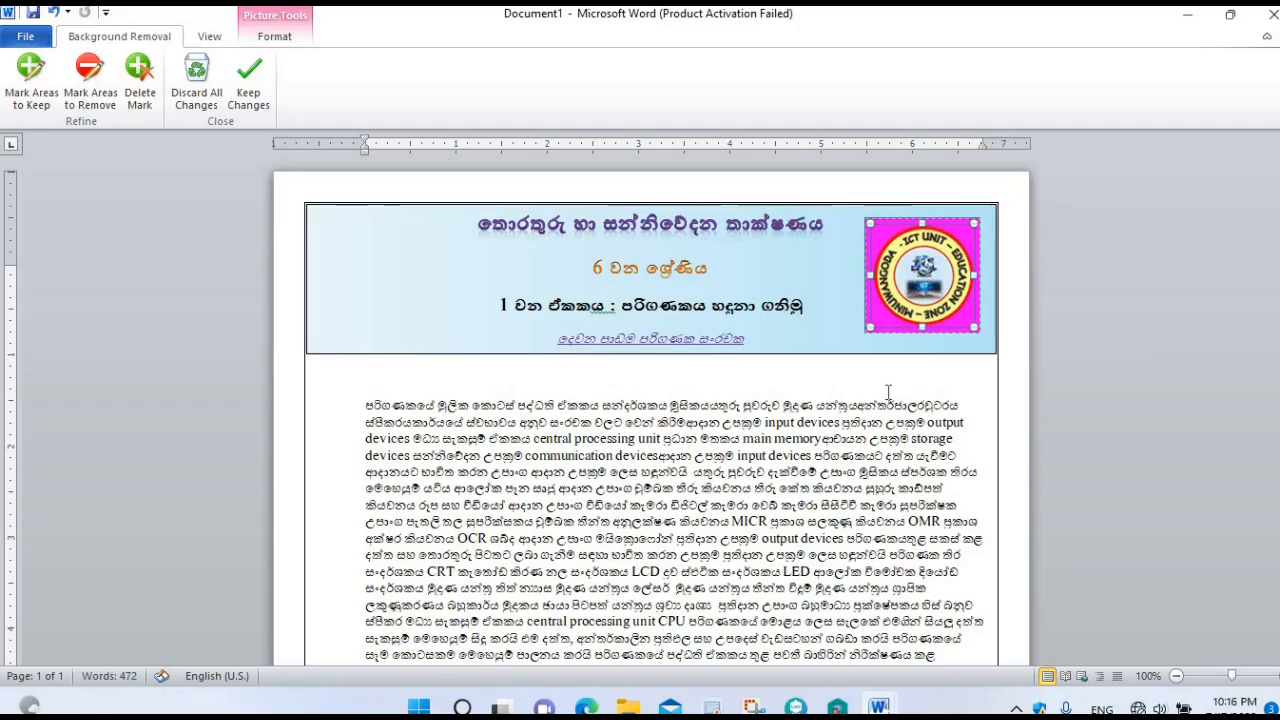
left_click(250, 71)
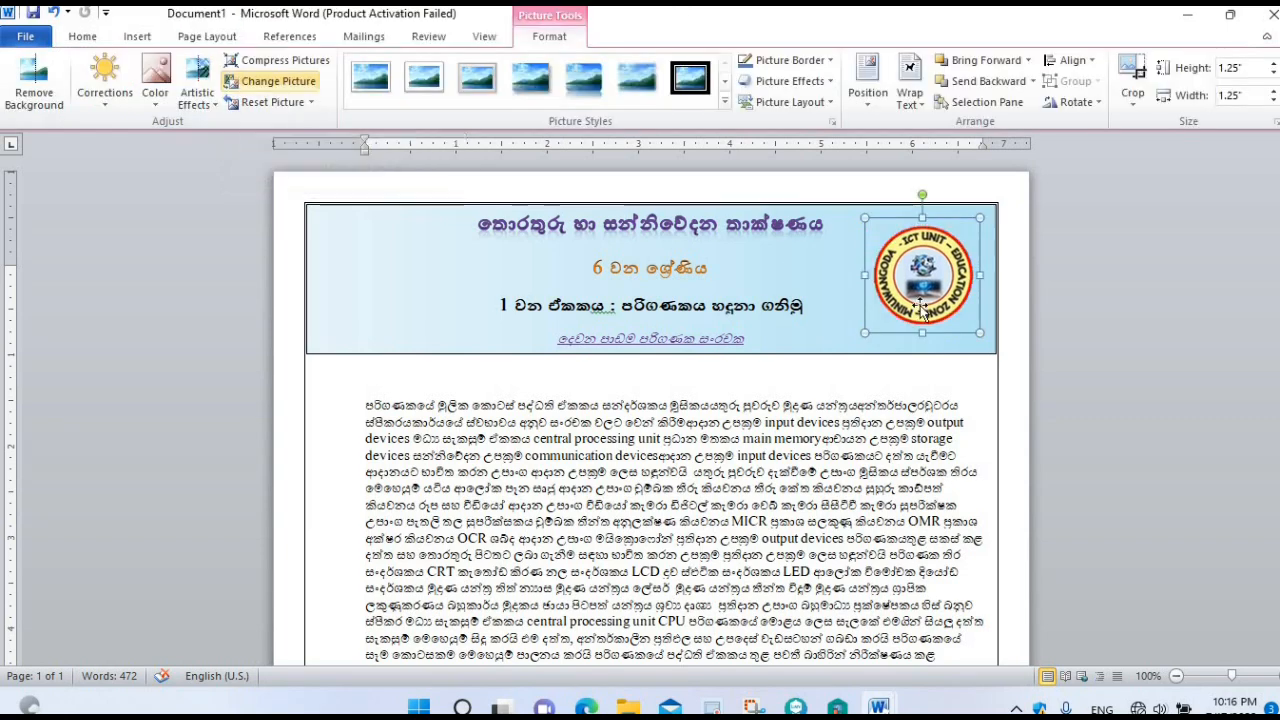
left_click(918, 384)
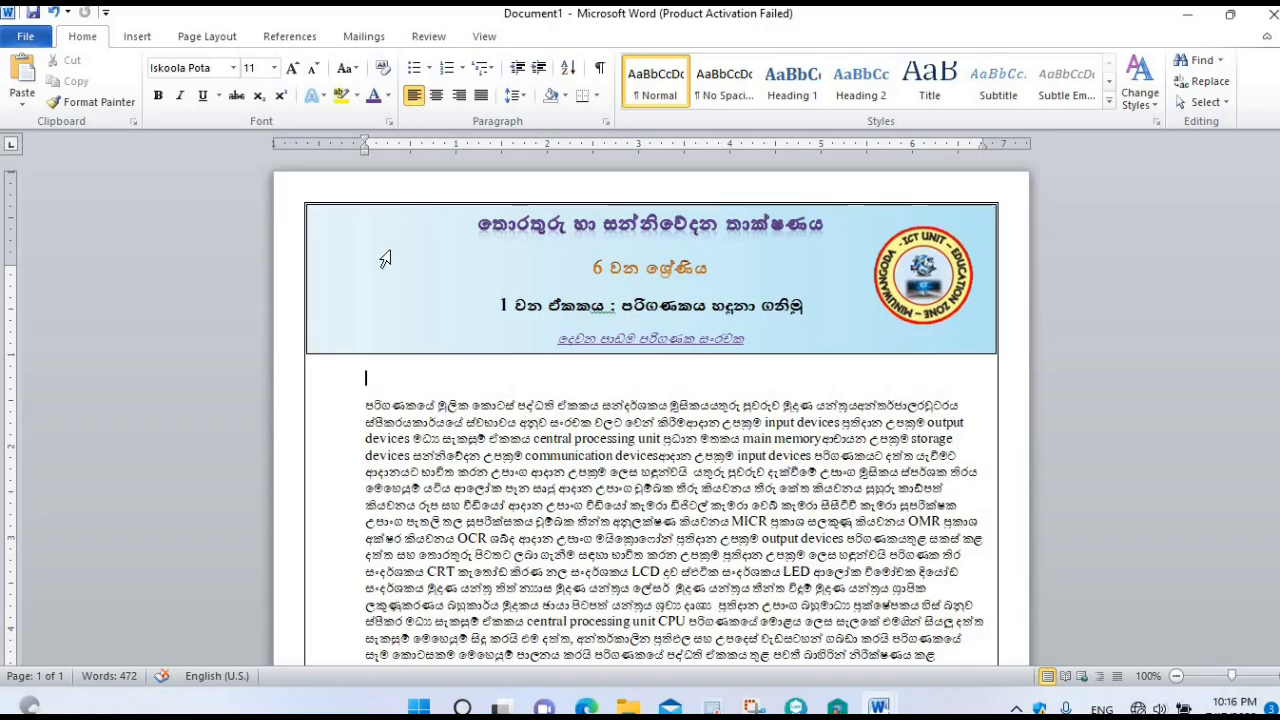
List the available clip art and insert the blue computer with globe screen on the empty line below the heading box
left_click(137, 40)
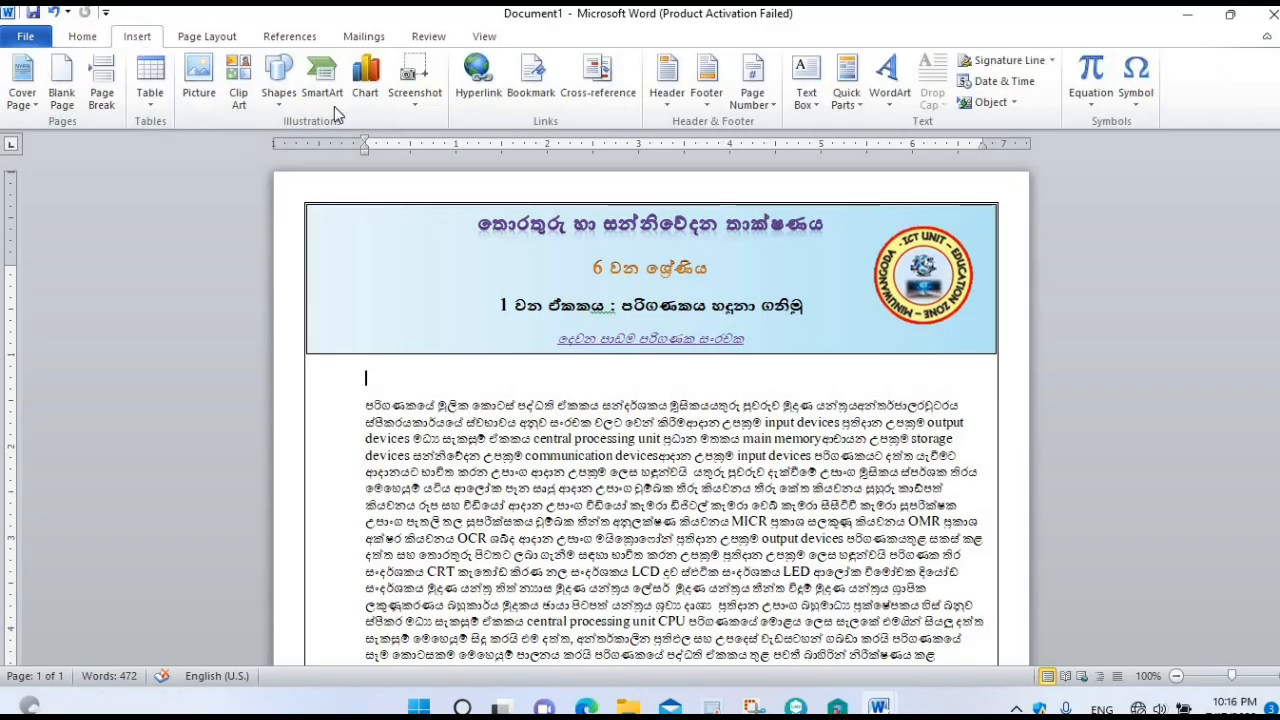
left_click(238, 96)
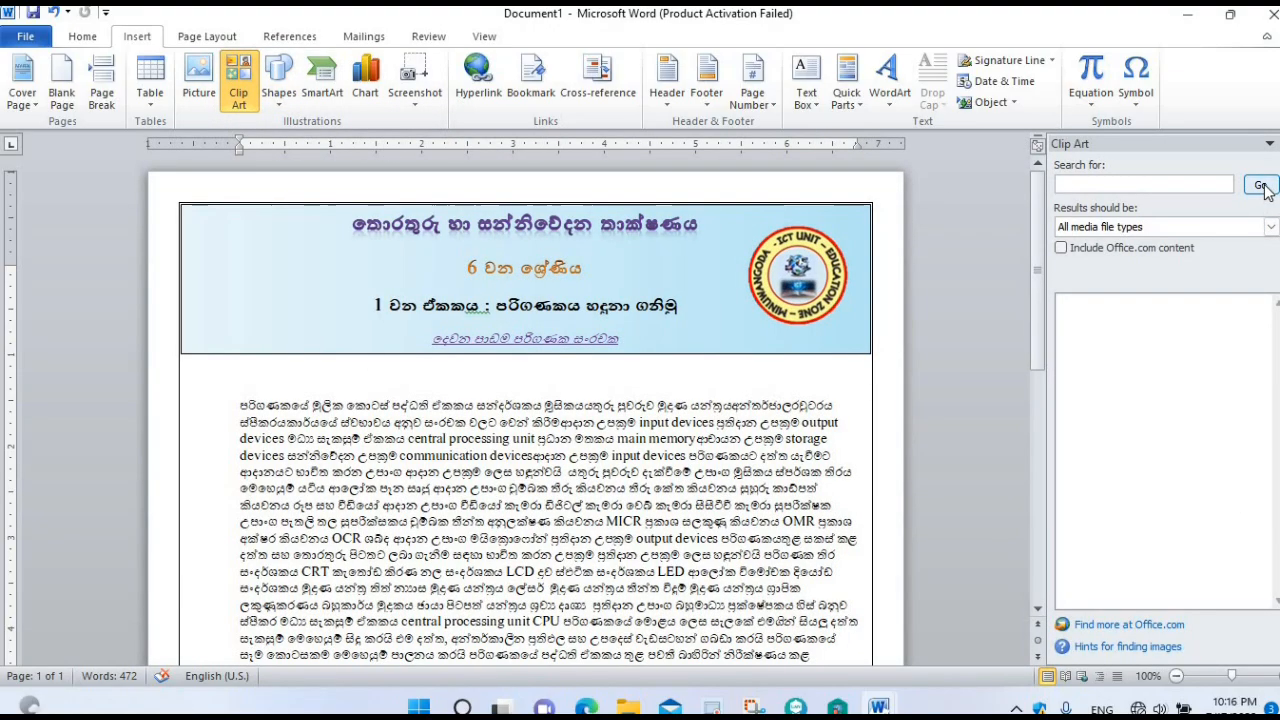
left_click(1261, 186)
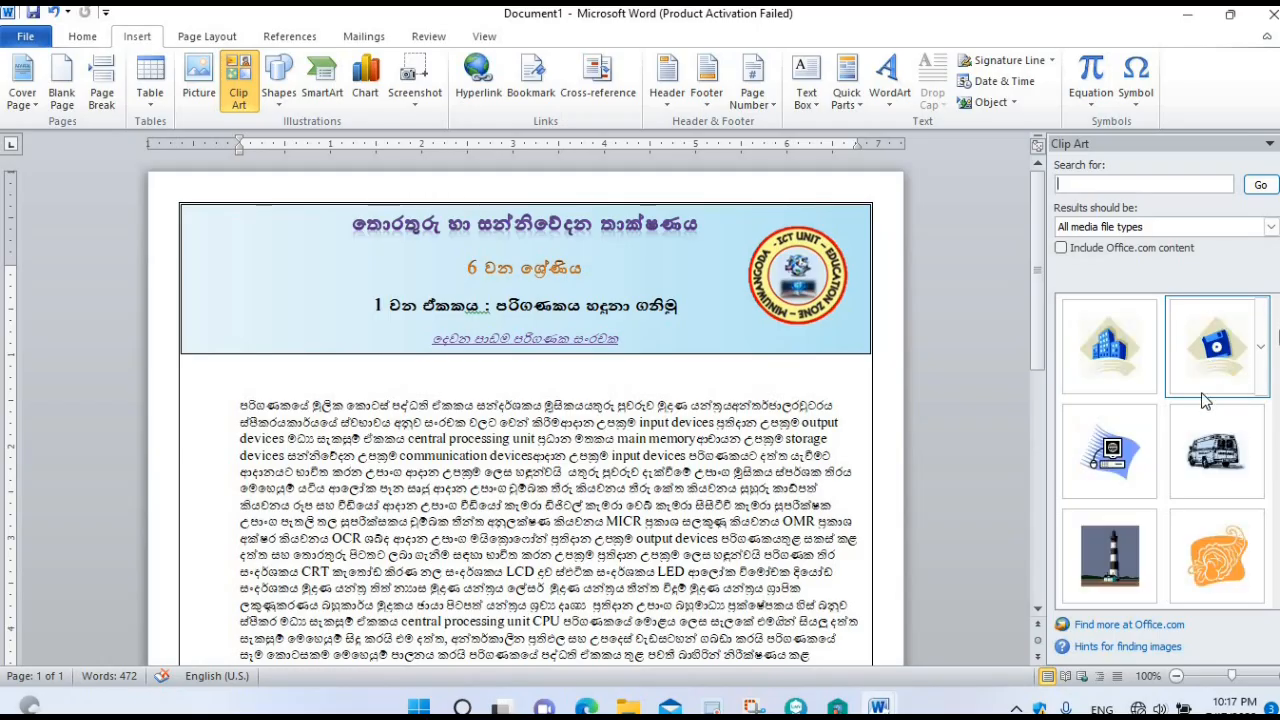
right_click(1122, 458)
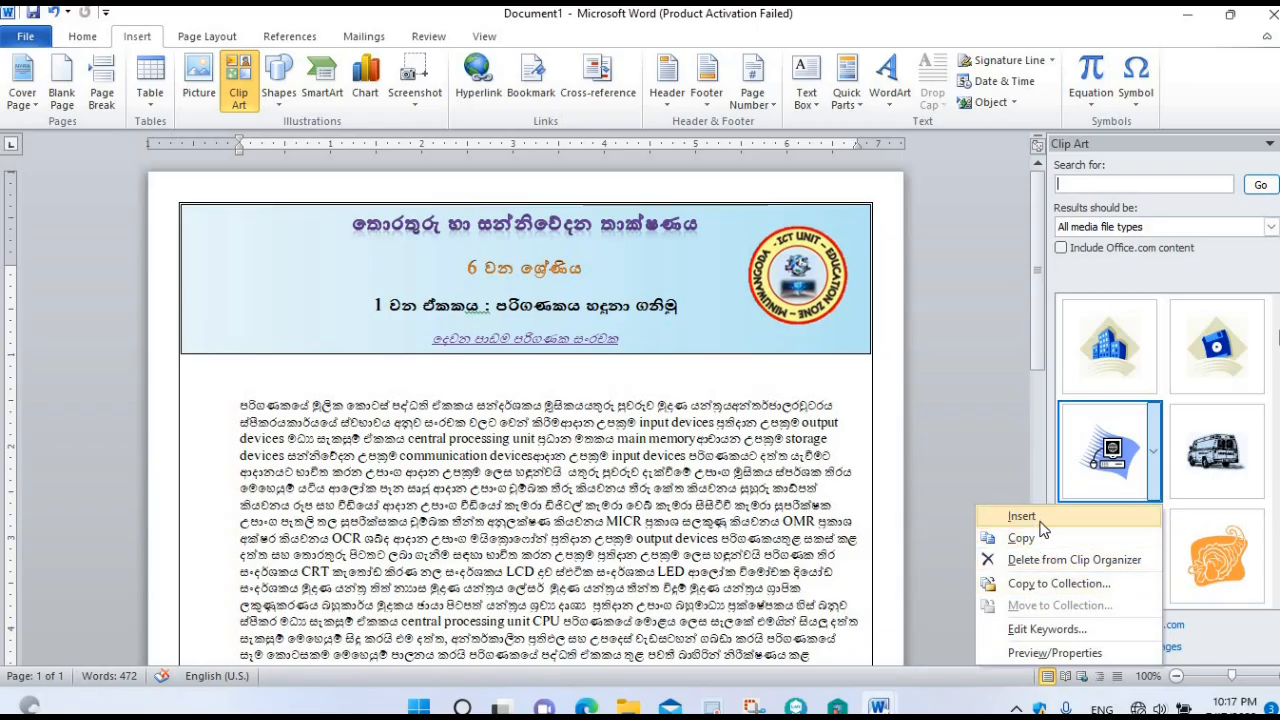
left_click(1022, 517)
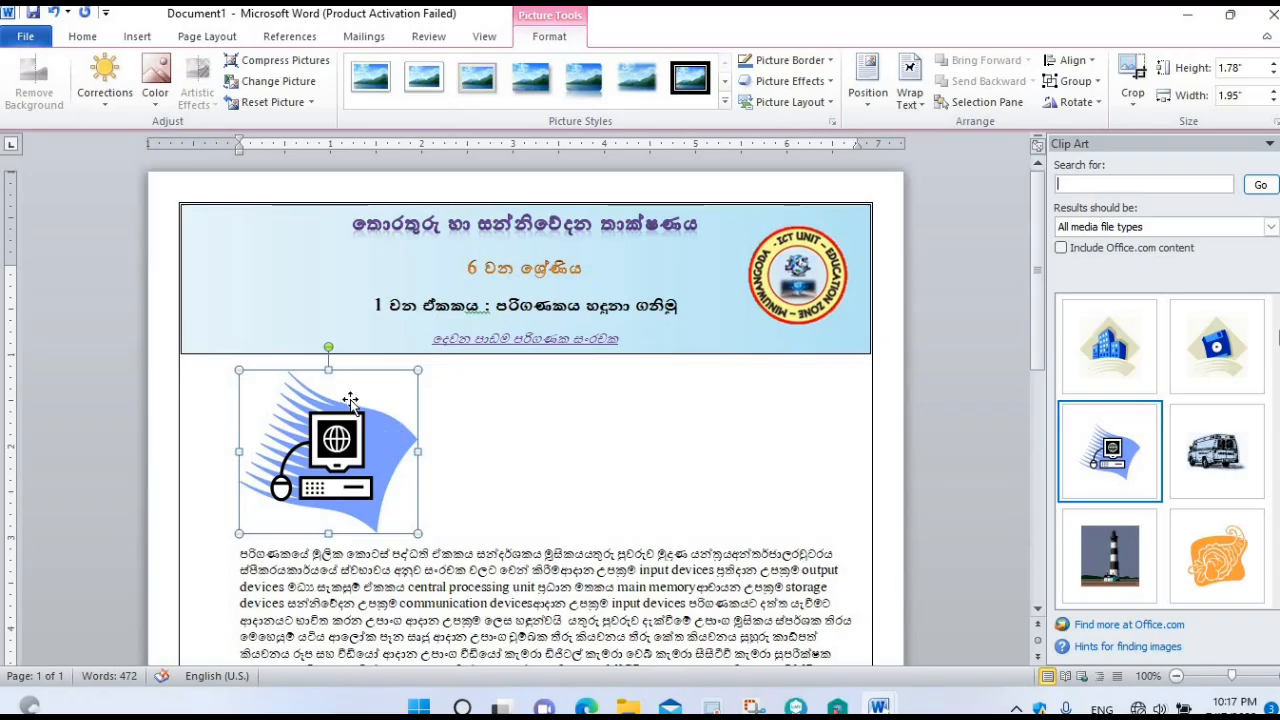
Set the computer clip art's text wrapping to Through and bring it in front of text
right_click(409, 465)
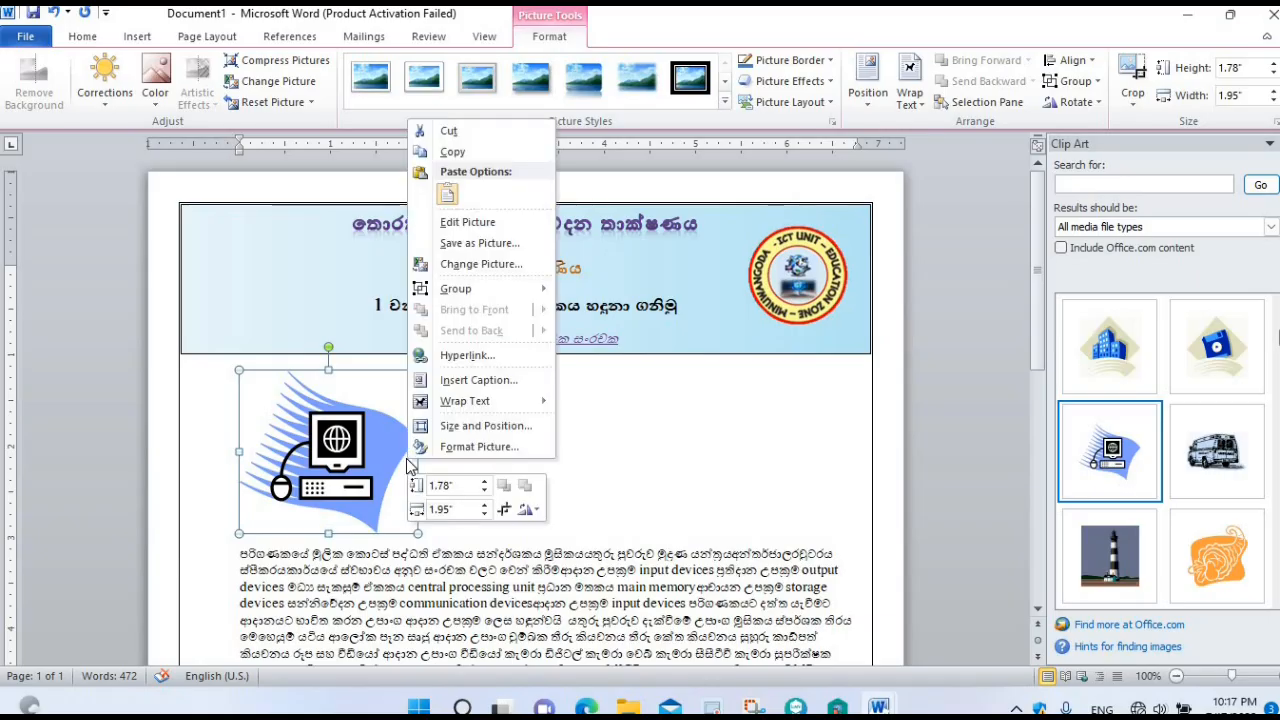
mouse_move(449, 405)
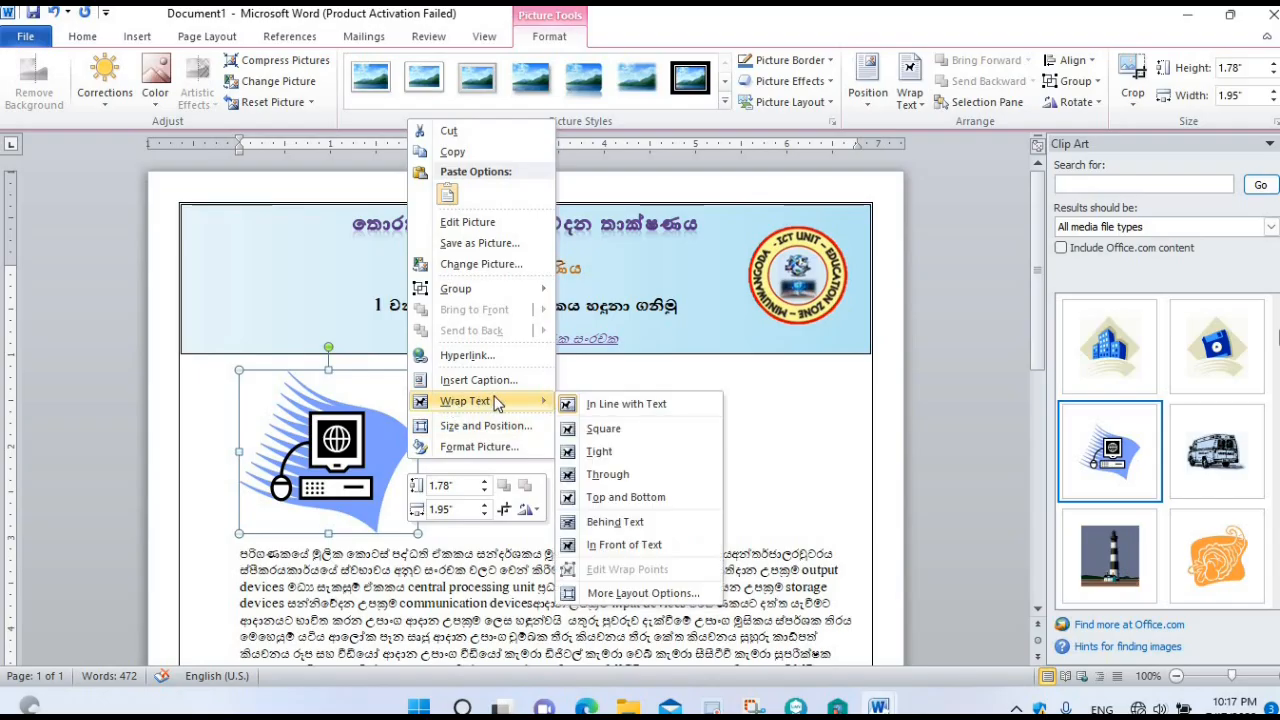
left_click(606, 474)
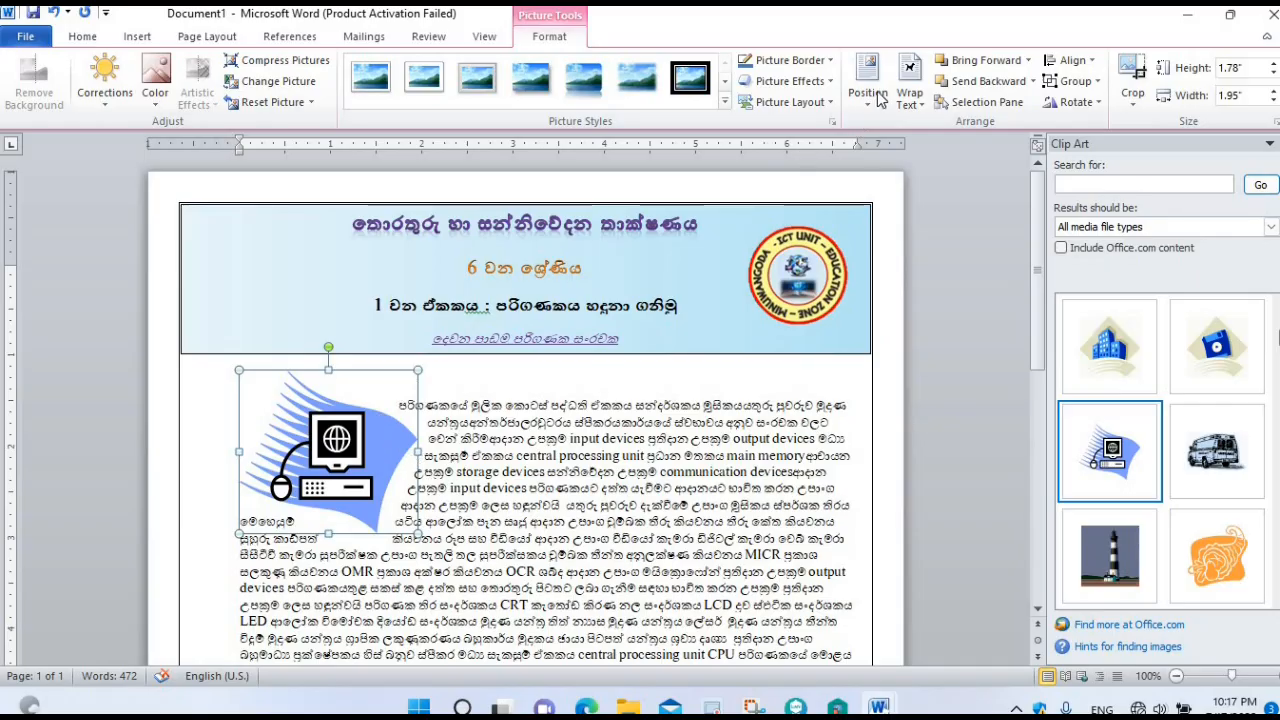
left_click(1029, 61)
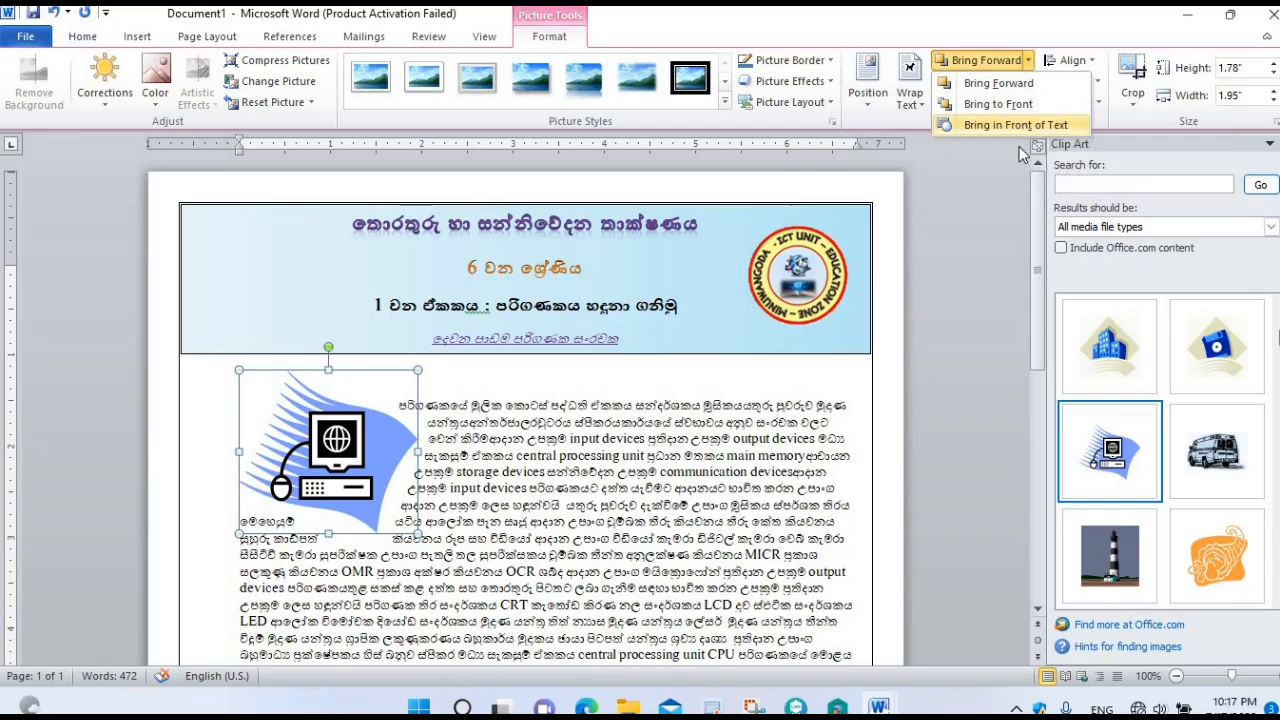
left_click(1022, 127)
Shrink the computer clip art to about 1.23 by 1.34 inches, place it left of the heading text, and close the clip art search
left_click_drag(345, 442, 303, 230)
left_click_drag(195, 202, 253, 254)
left_click_drag(300, 294, 367, 282)
left_click_drag(367, 283, 368, 283)
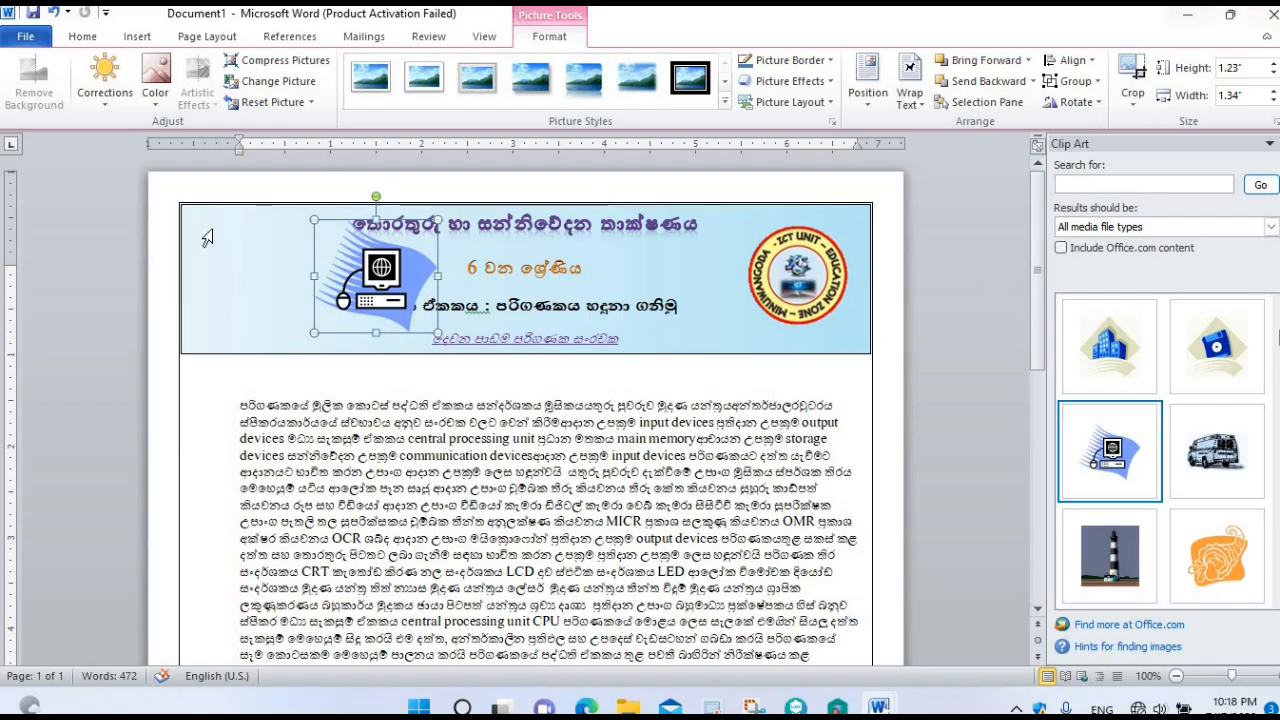
left_click_drag(386, 291, 270, 292)
left_click(1269, 144)
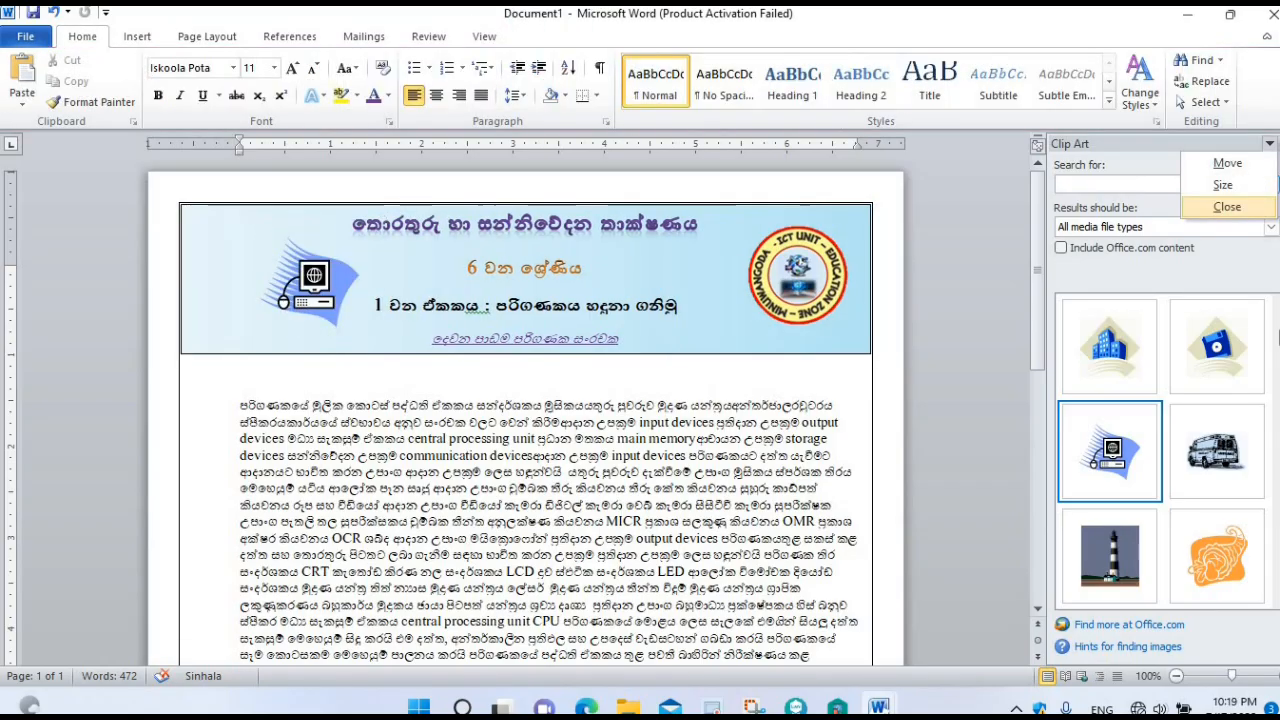
left_click(1226, 207)
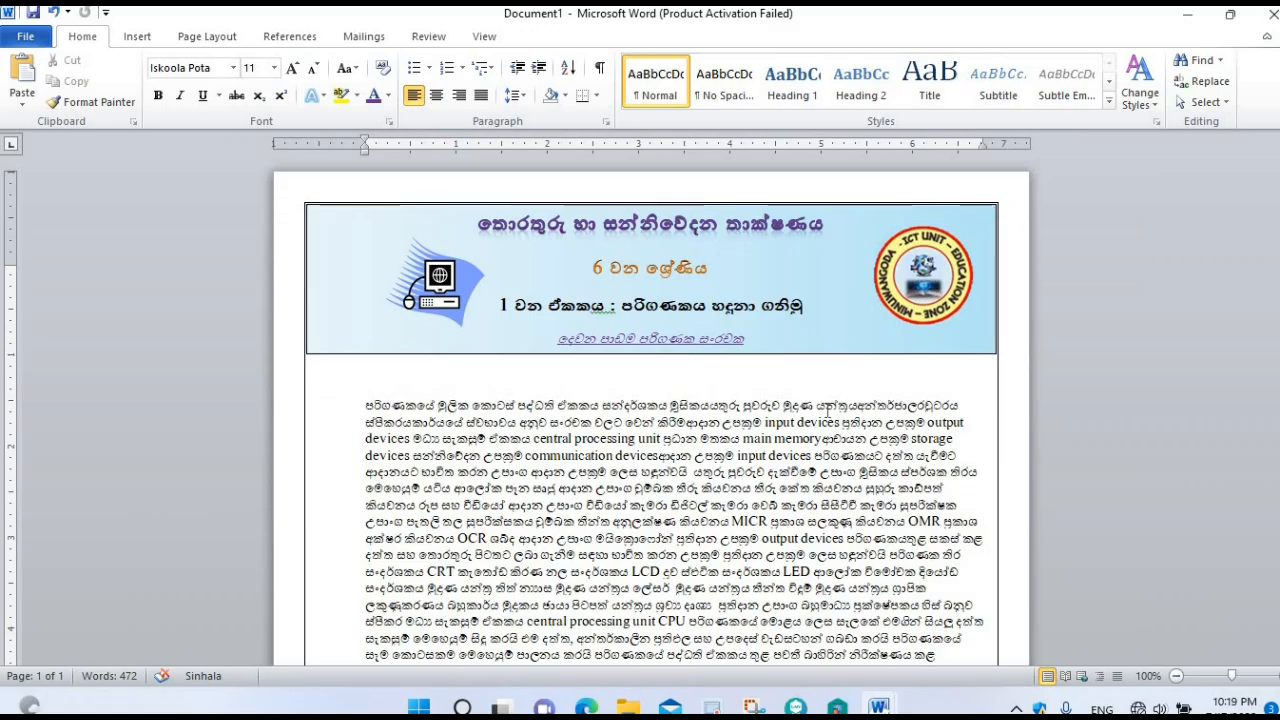
Justify the whole body text below the heading box
key("ctrl+a")
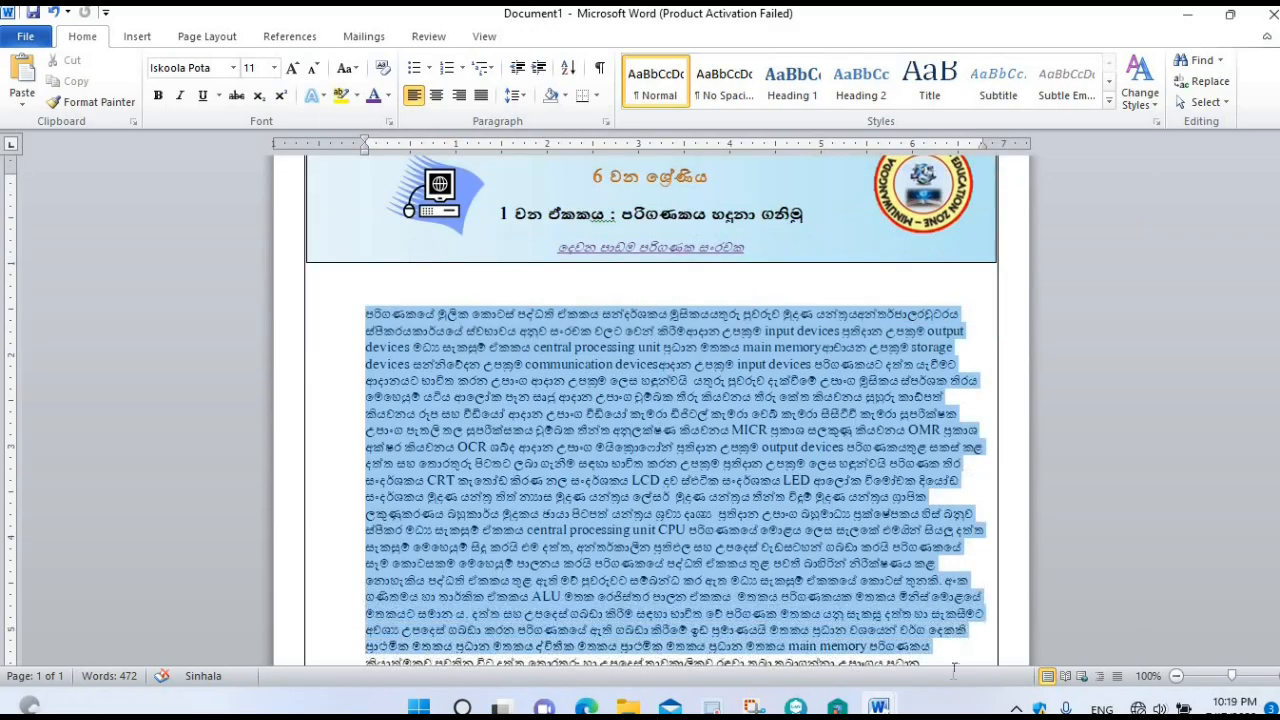
scroll(650, 410, "down", 5)
scroll(886, 543, "down", 2)
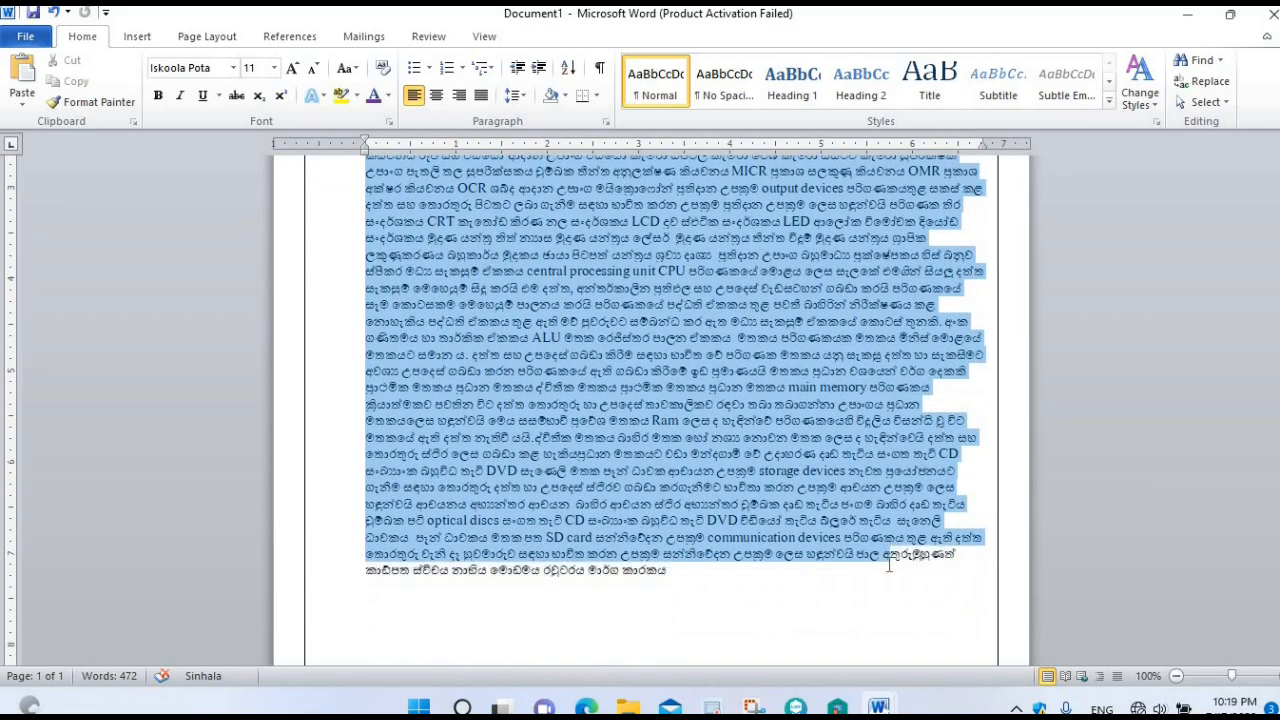
scroll(598, 374, "up", 5)
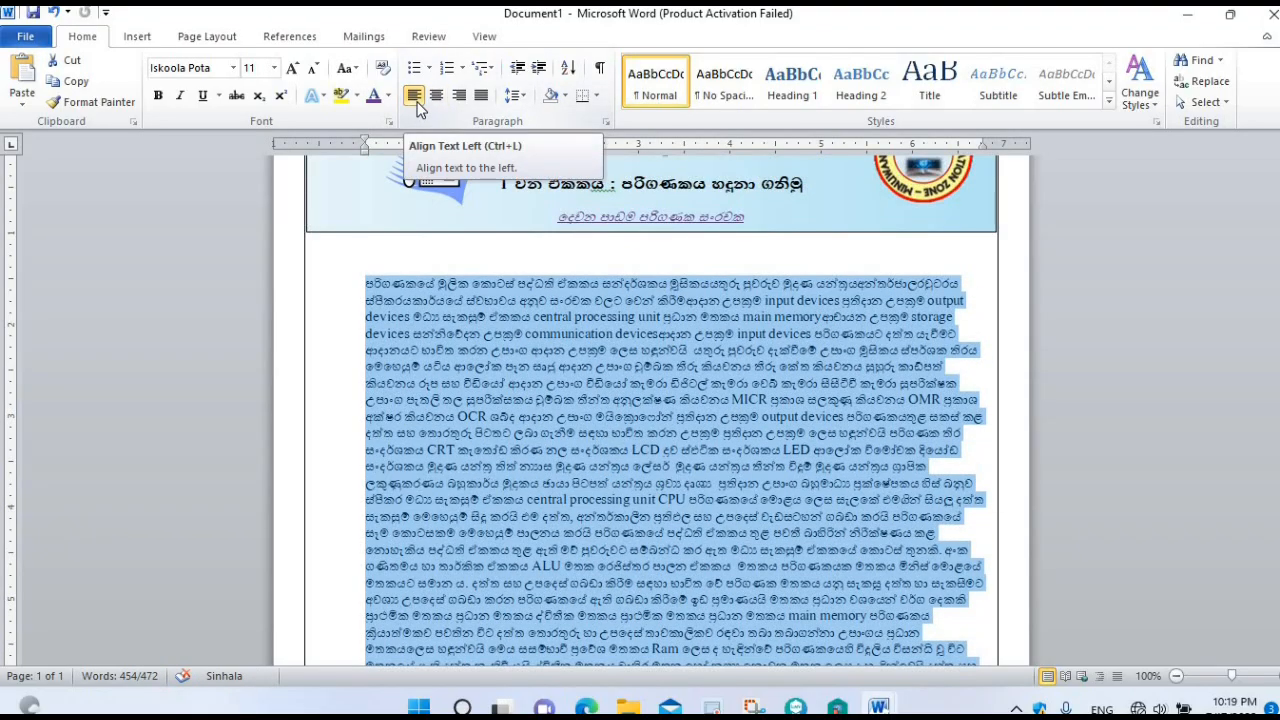
left_click(480, 97)
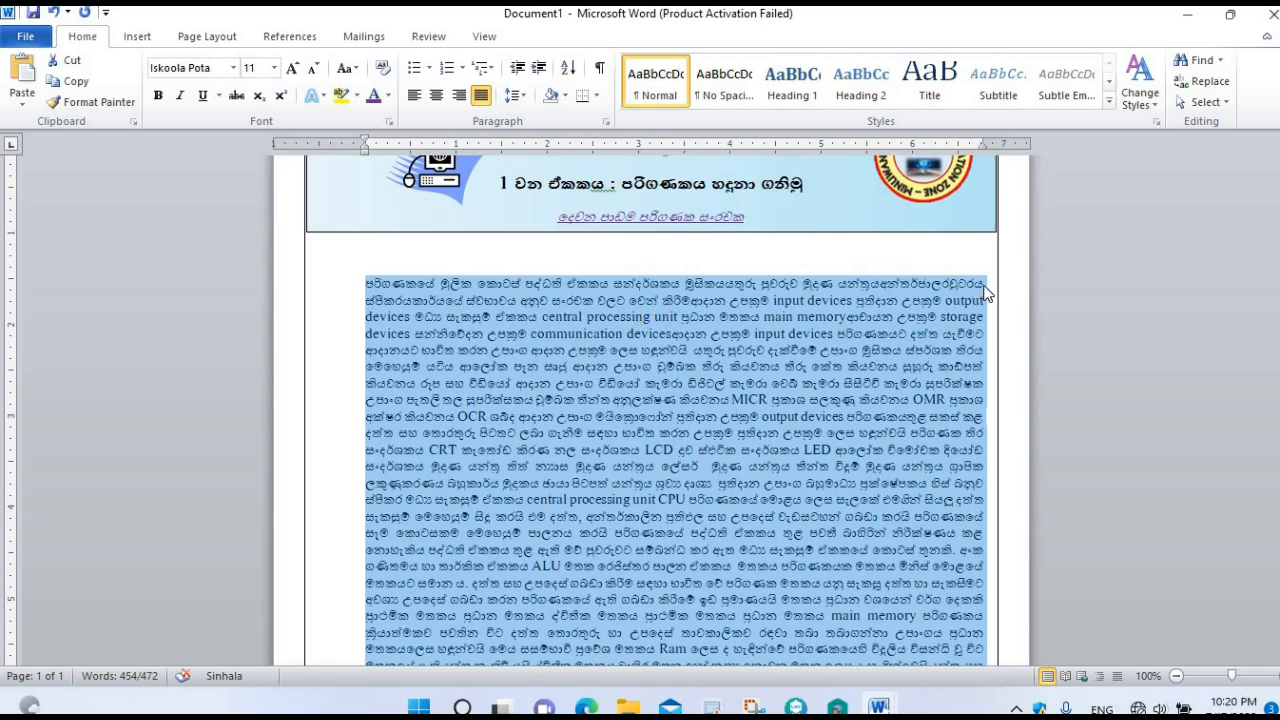
left_click(541, 383)
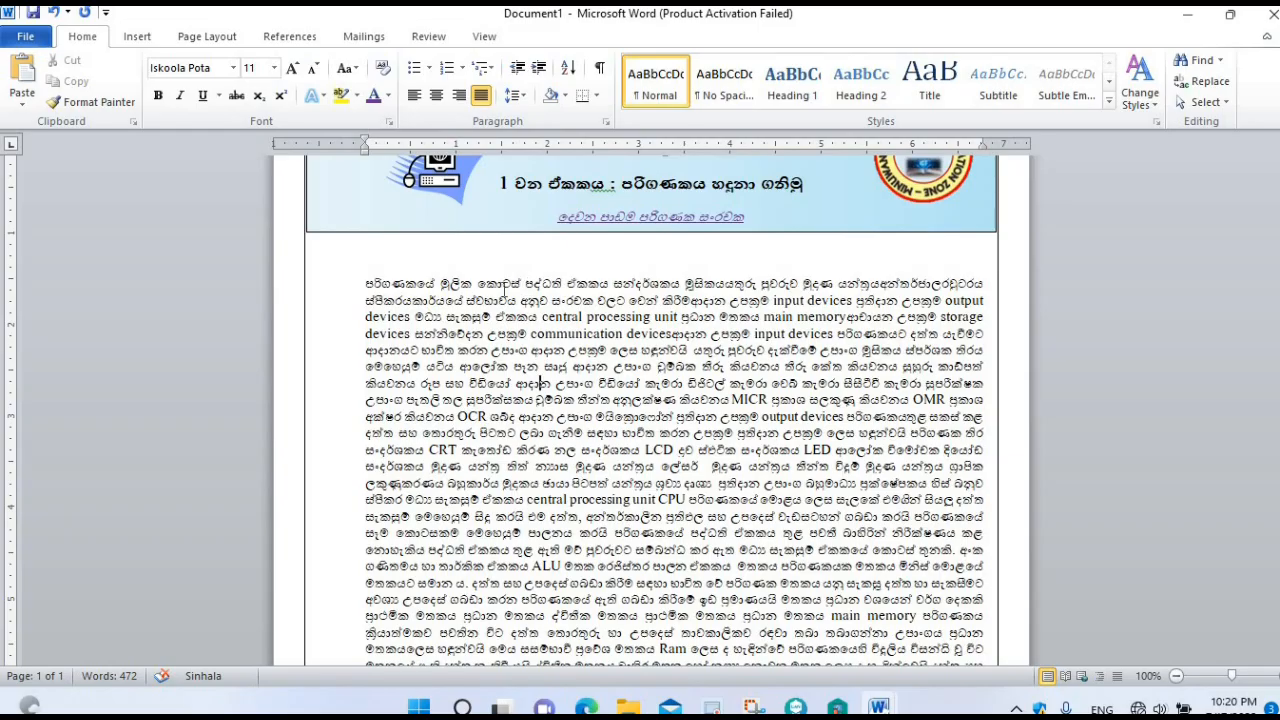
Put the opening words "පරිගණකයේ මූලික කොටස්" of the body text on a line of their own
left_click(527, 285)
key("Return")
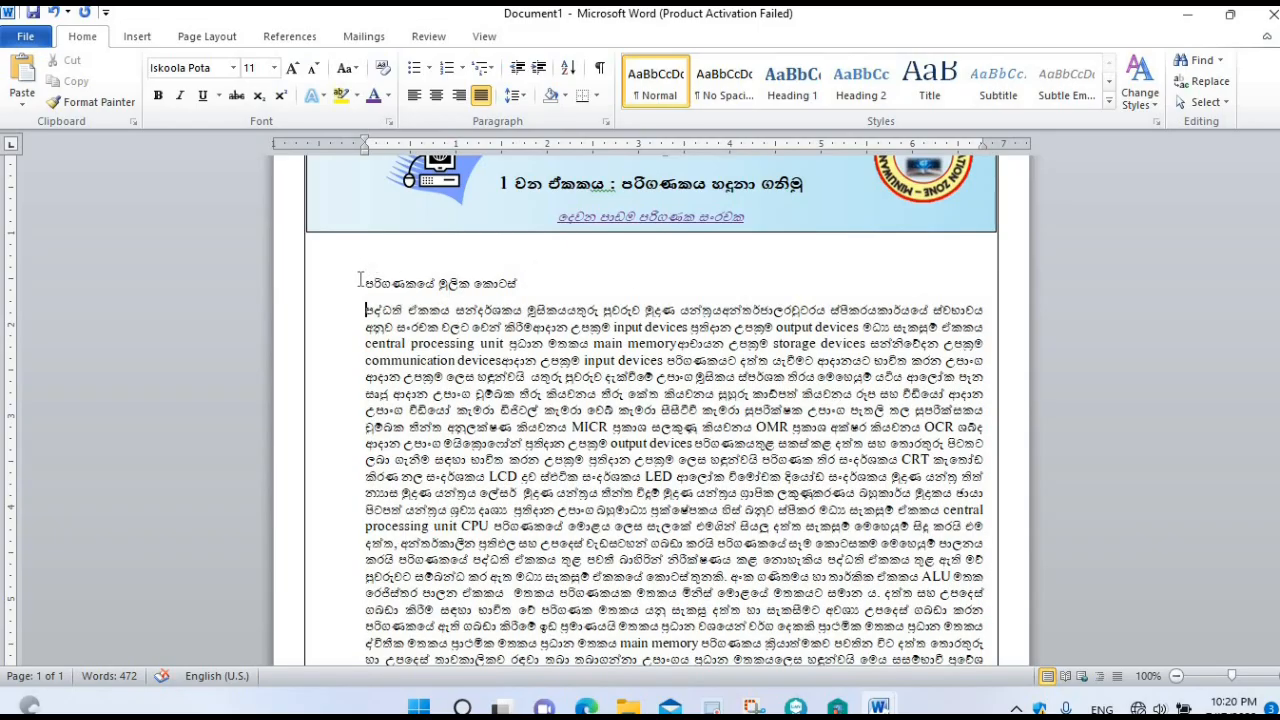
Format the line "පරිගණකයේ මූලික කොටස්" above the body text as bold at size 14
left_click_drag(369, 283, 524, 286)
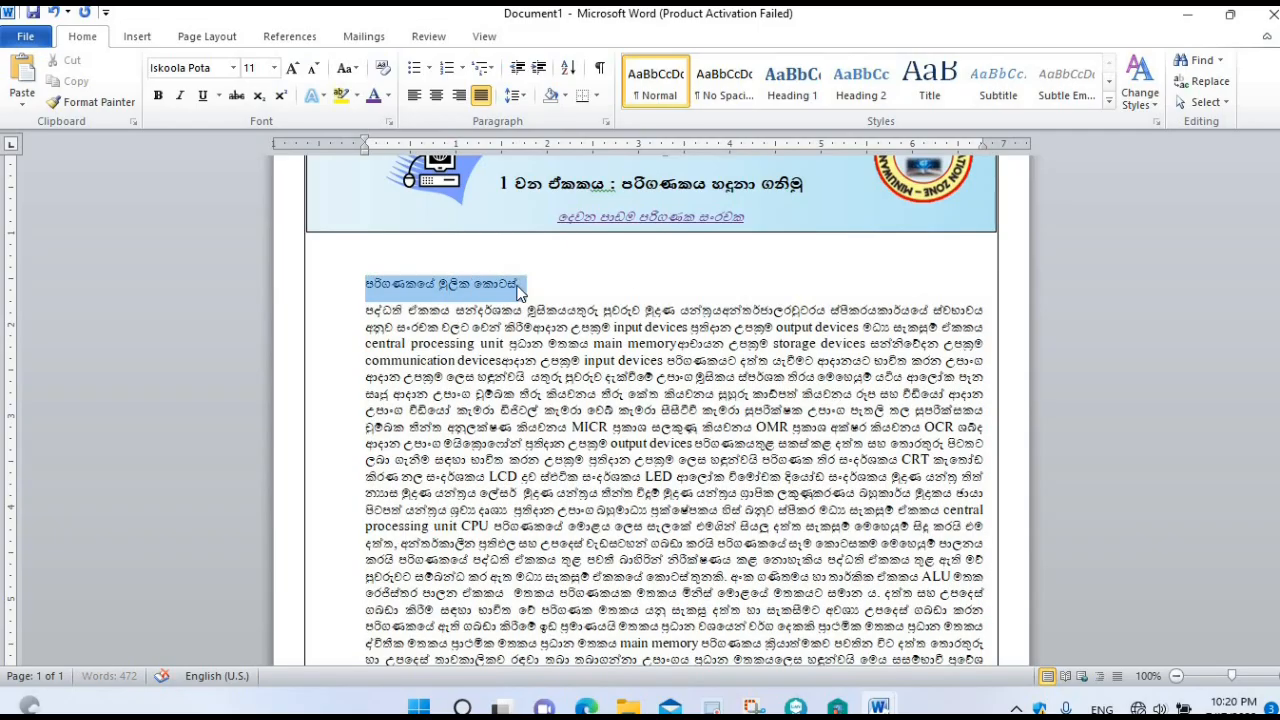
left_click(293, 68)
left_click(293, 68)
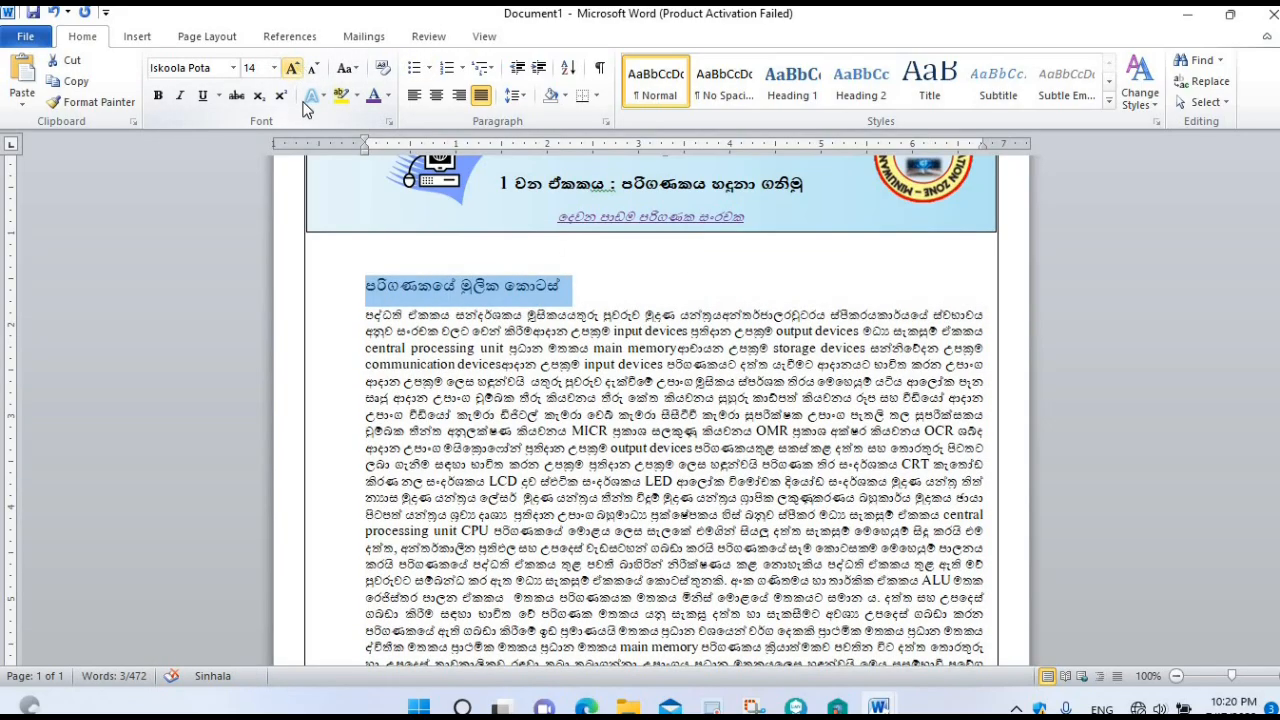
left_click(158, 95)
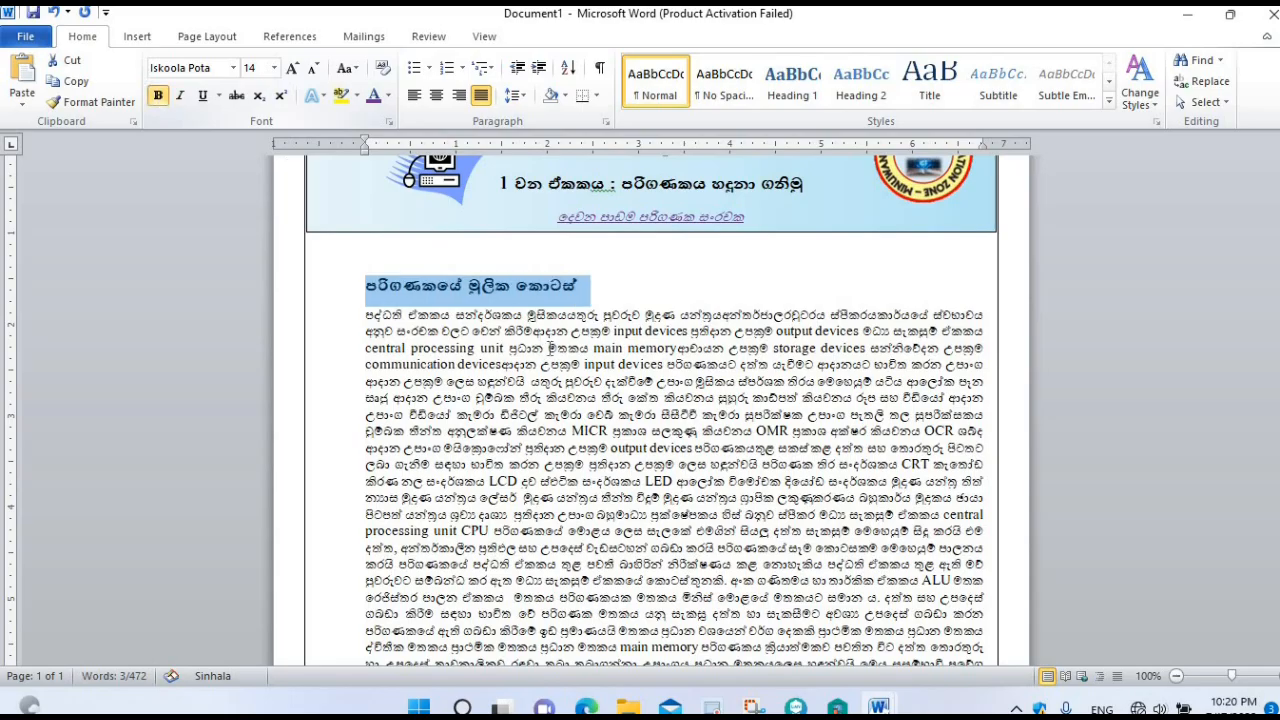
left_click(550, 349)
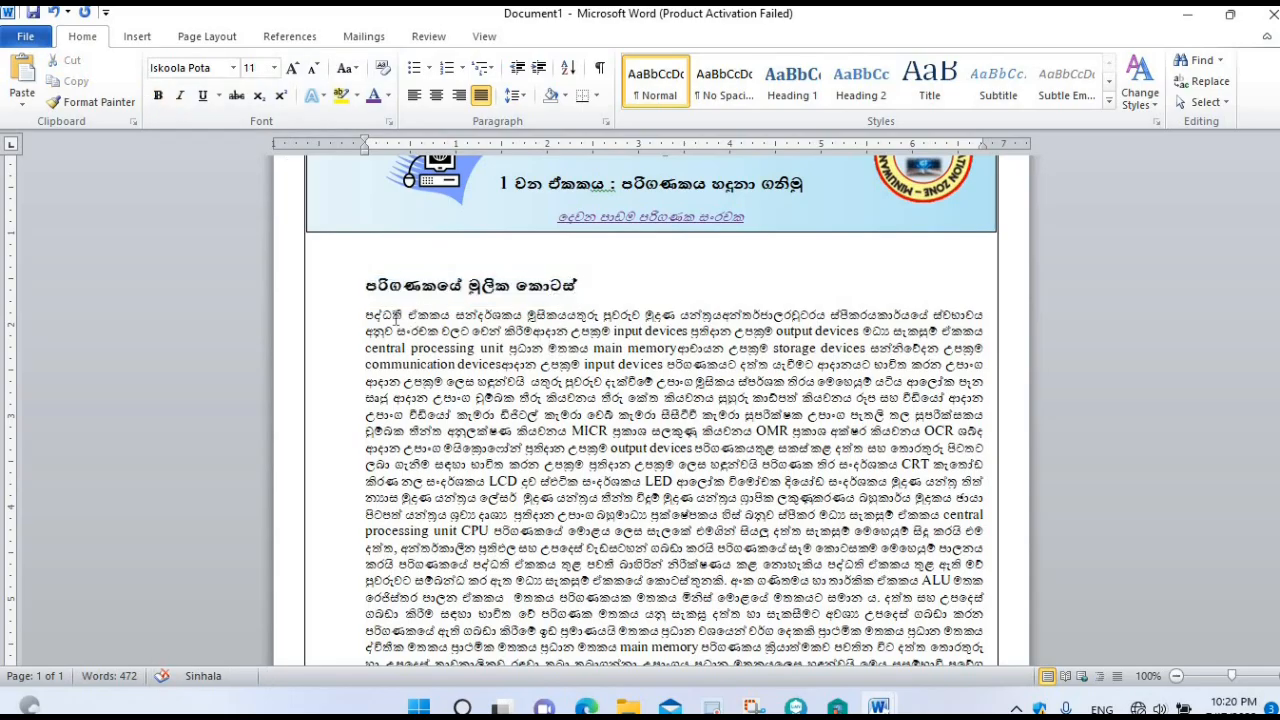
Insert a block of blank lines after the heading "පරිගණකයේ මූලික කොටස්" to make room for a picture
left_click(590, 287)
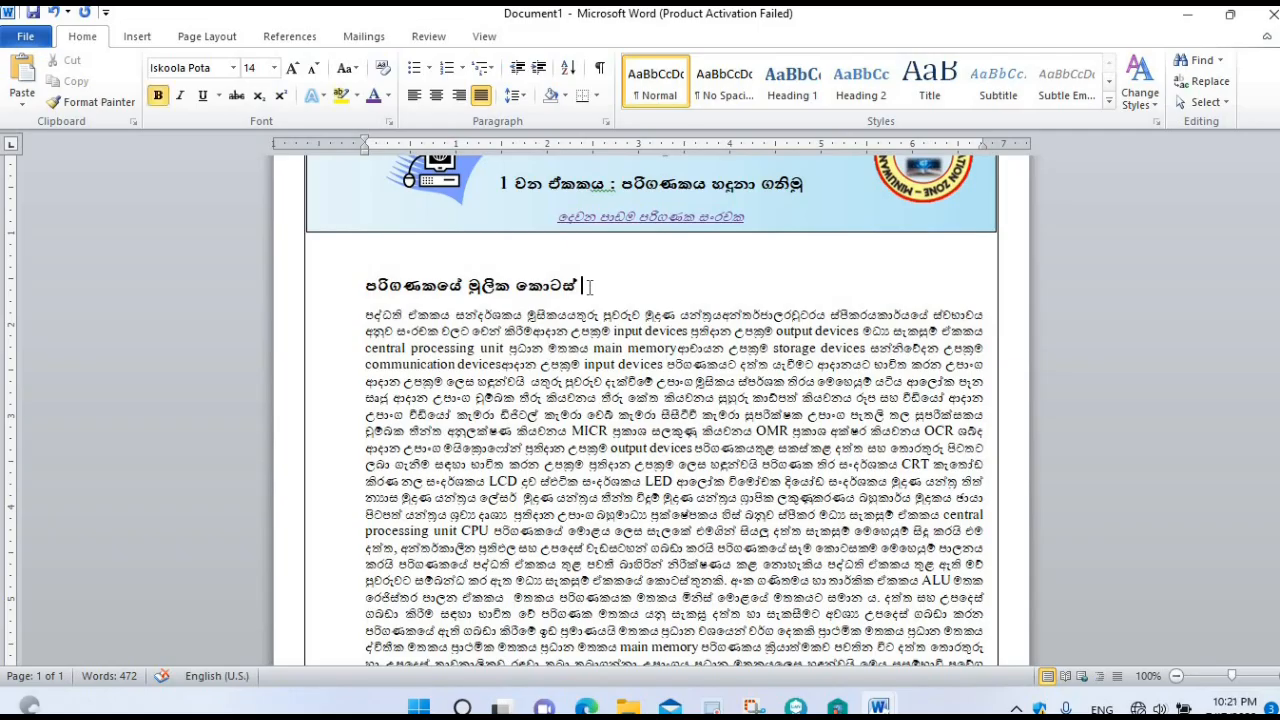
key("Return")
key("Return")
key("Return")
key("Return")
key("Return")
key("Return")
key("Return")
key("Return")
key("Return")
key("Return")
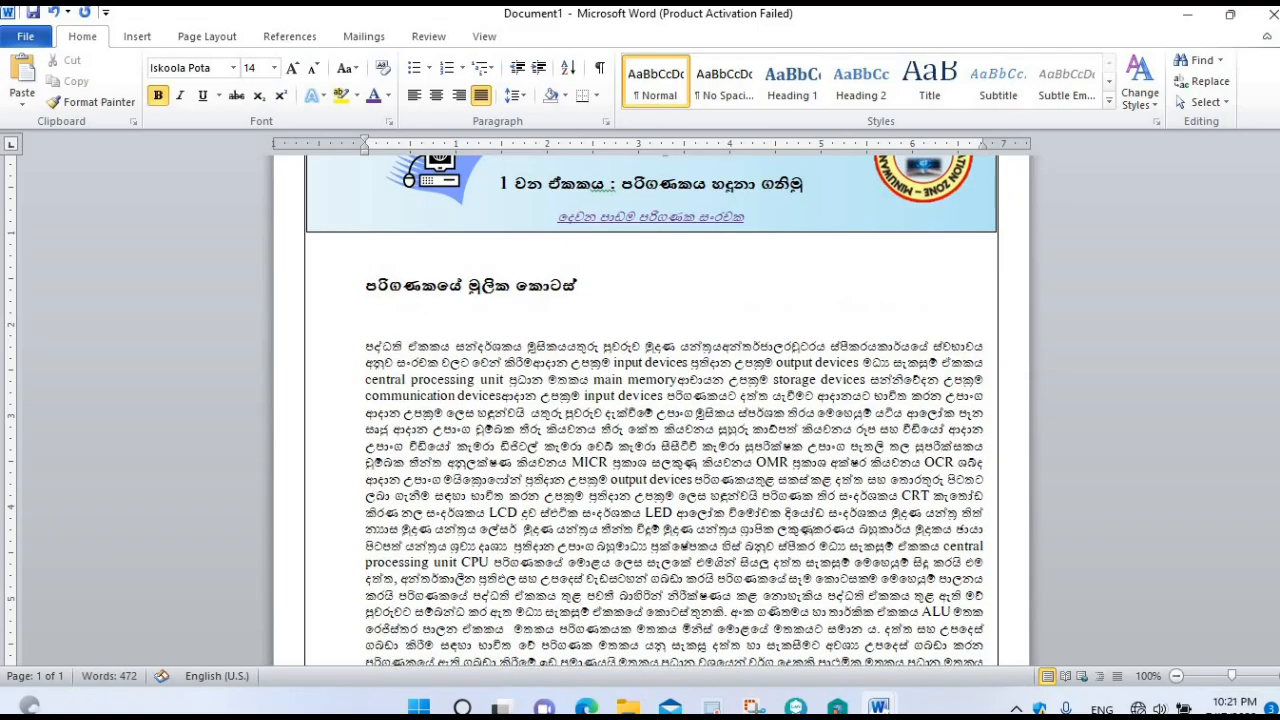
key("Return")
key("Return")
key("Return")
key("Return")
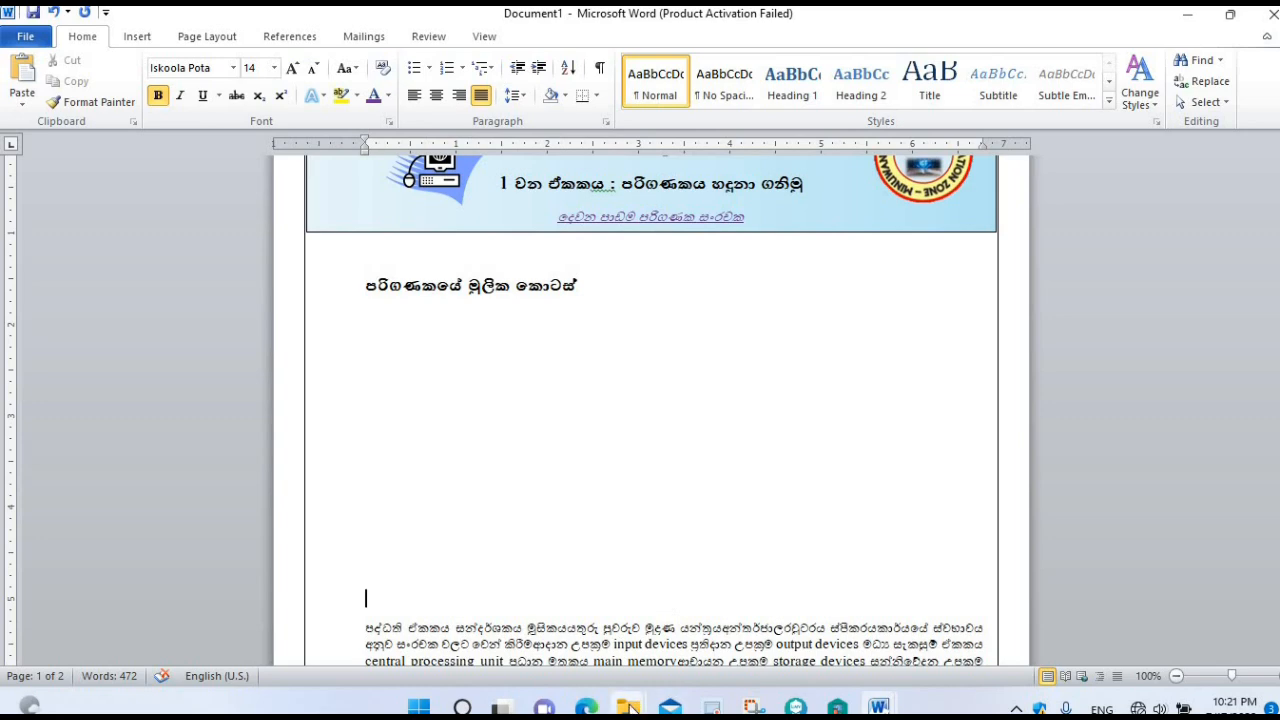
Switch to File Explorer and open the Grade 6 PDF from the Test folder
mouse_move(628, 707)
left_click(603, 611)
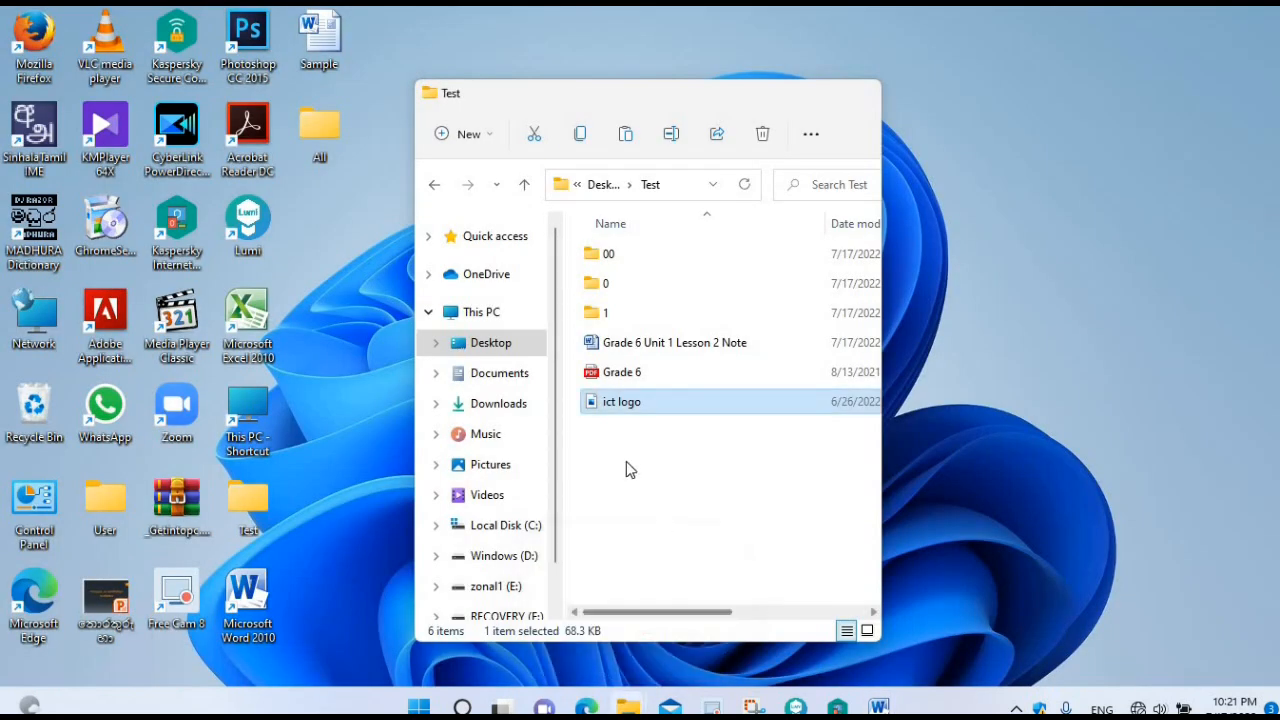
left_click(621, 374)
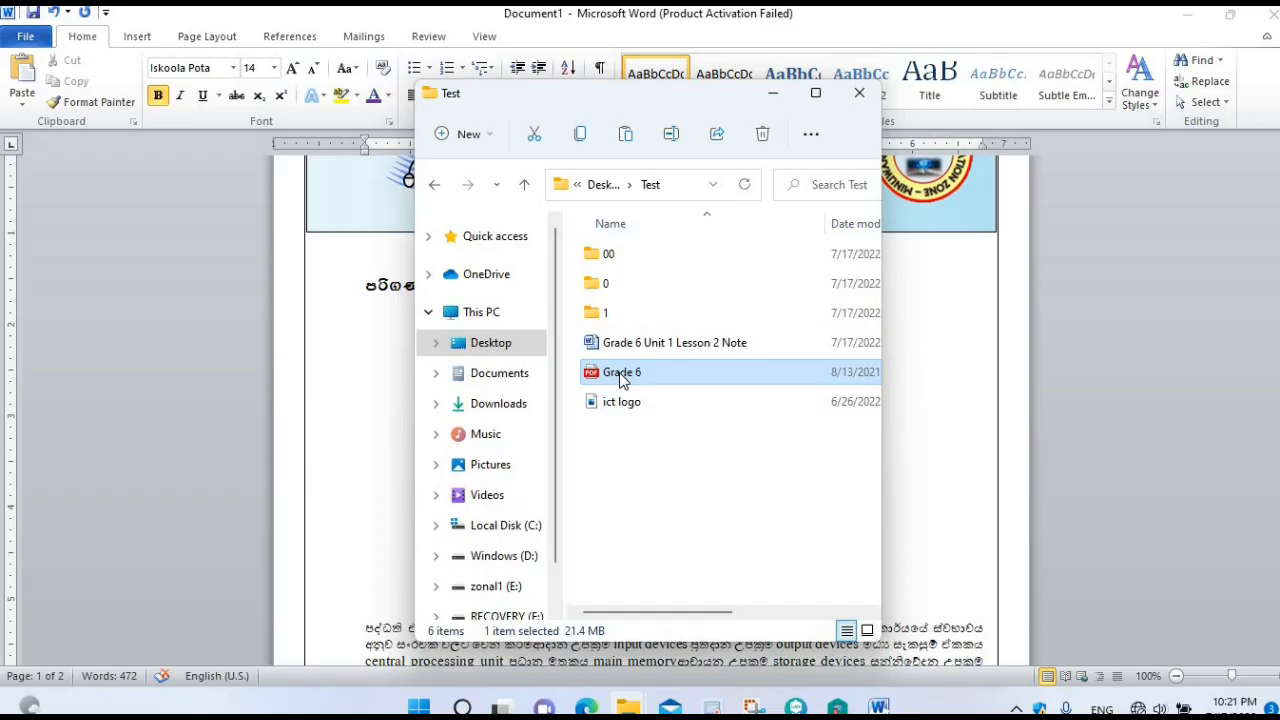
double_click(621, 374)
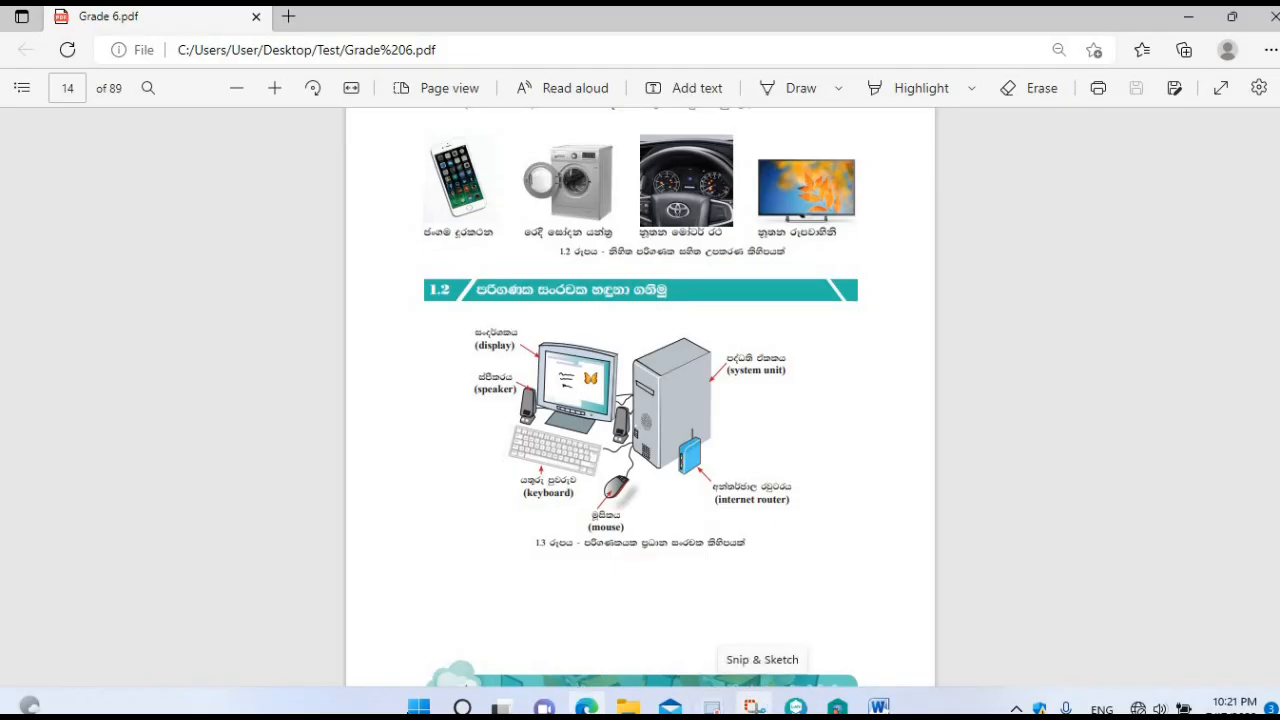
Capture the labelled computer components diagram on page 14 of the PDF with Snipping Tool and copy the snip
mouse_move(462, 708)
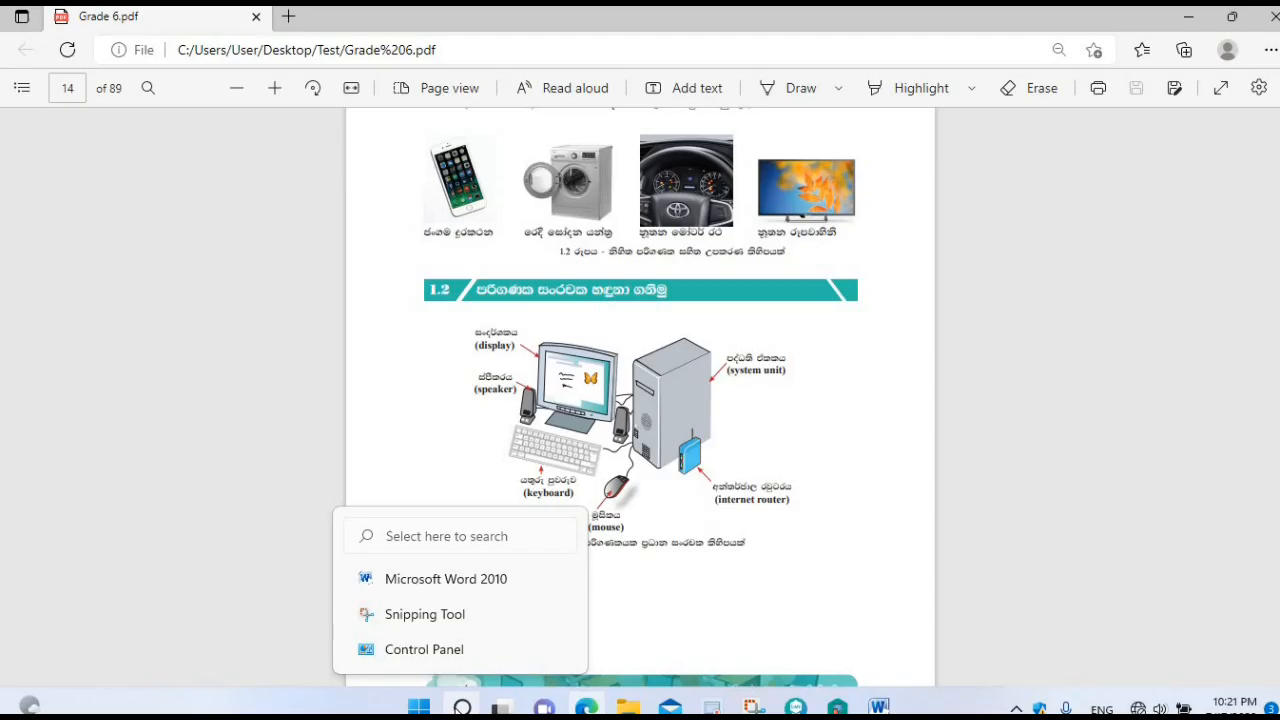
left_click(462, 708)
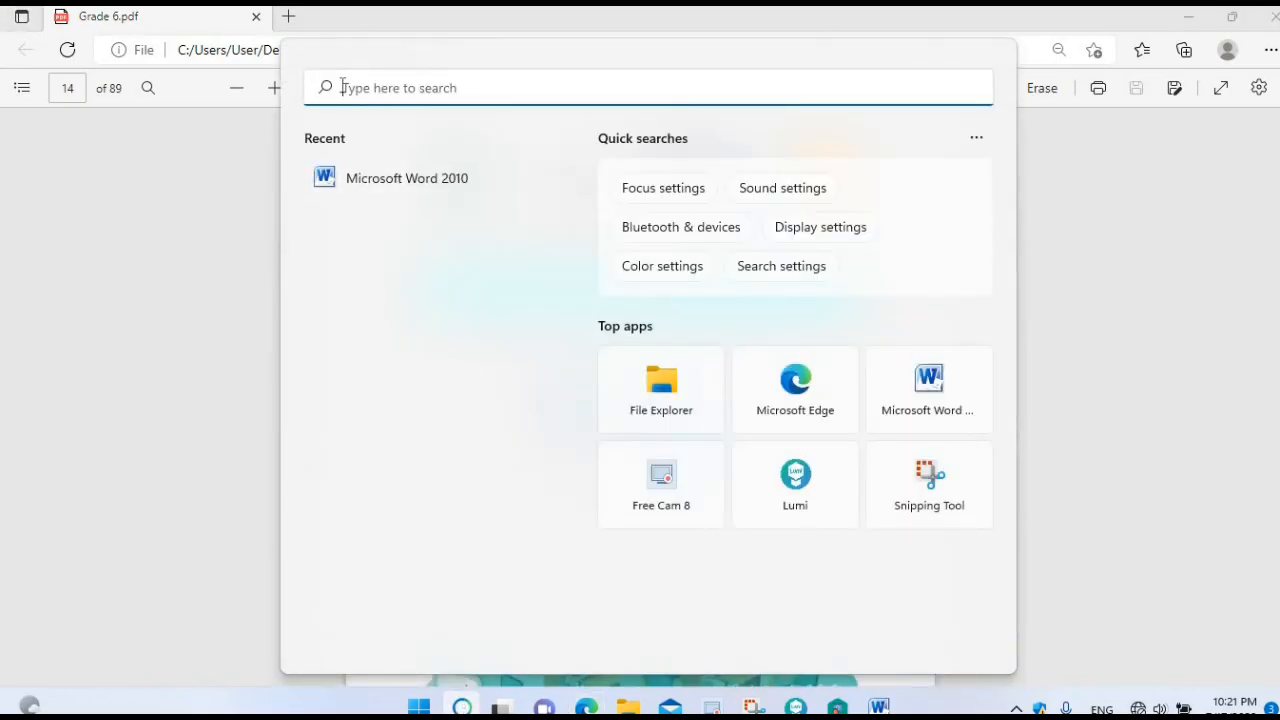
type("Snipp")
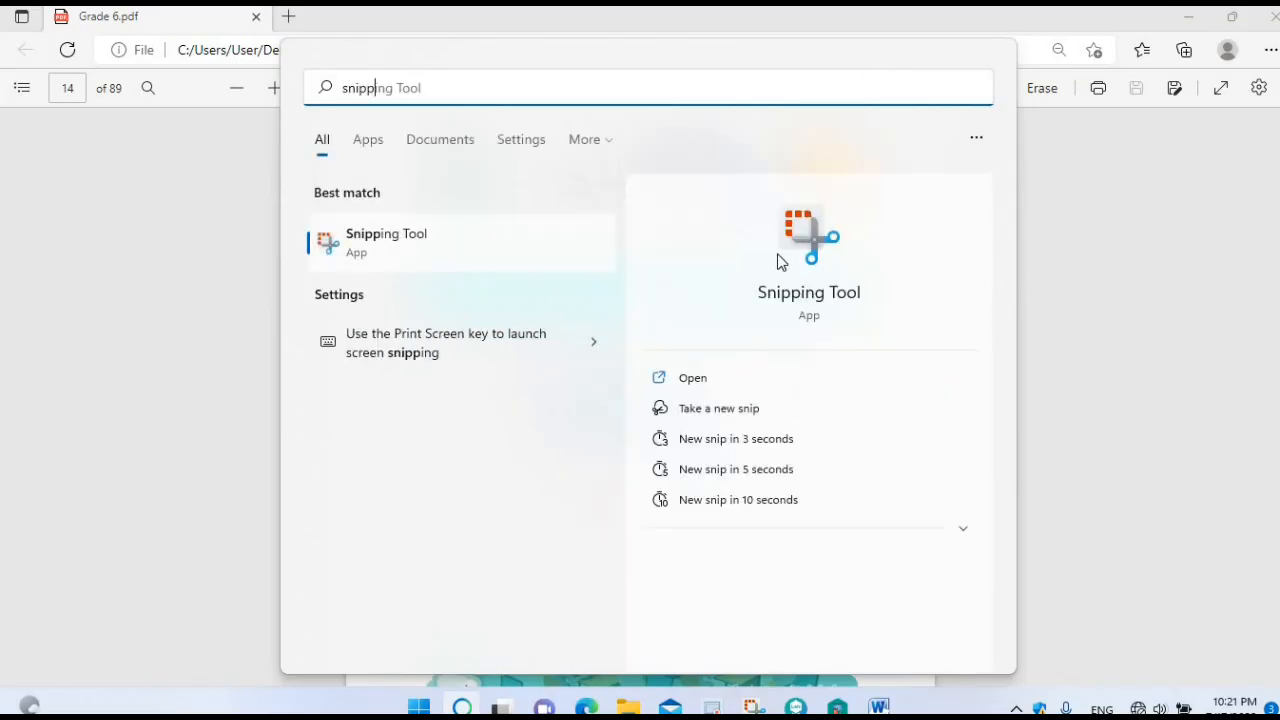
left_click(799, 230)
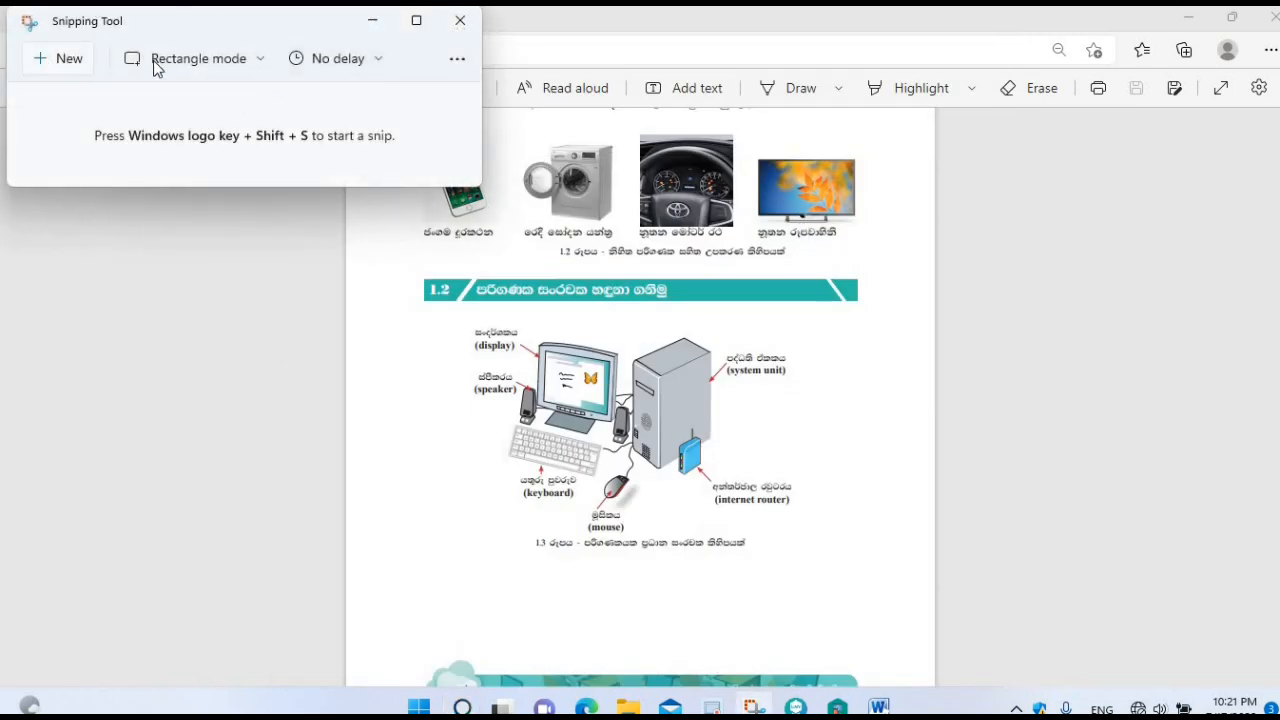
left_click(62, 62)
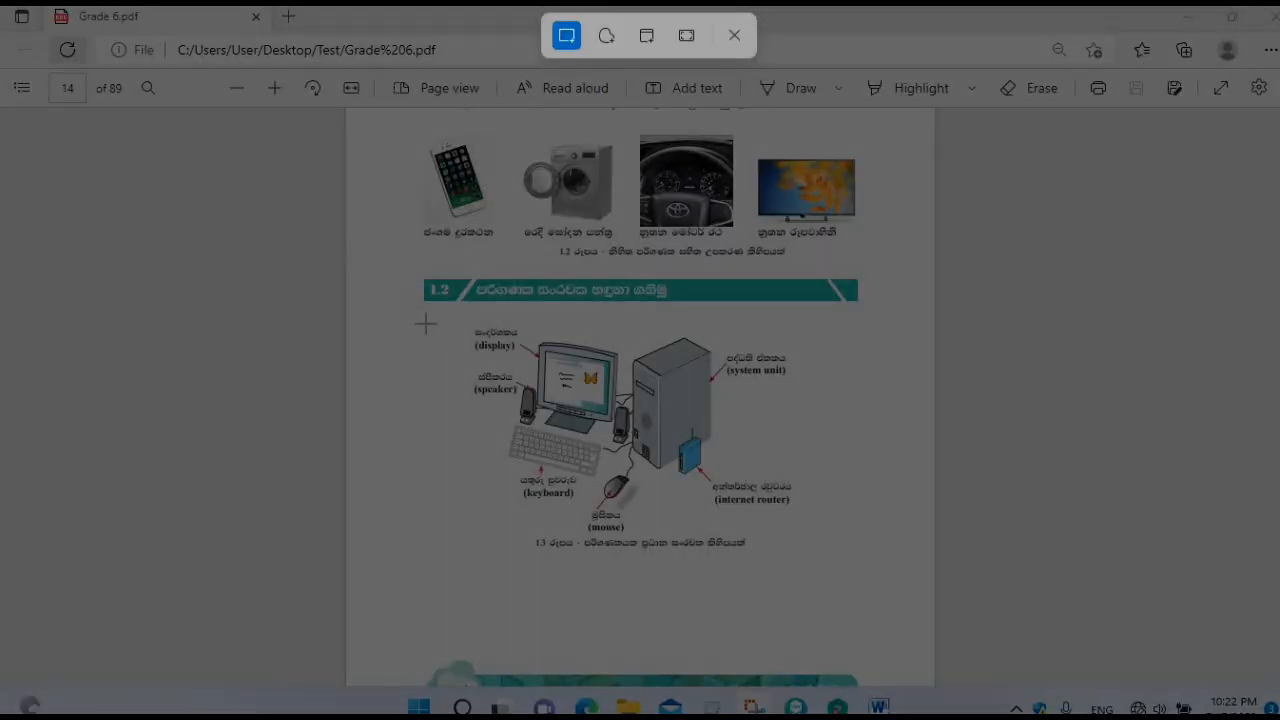
left_click_drag(452, 313, 821, 521)
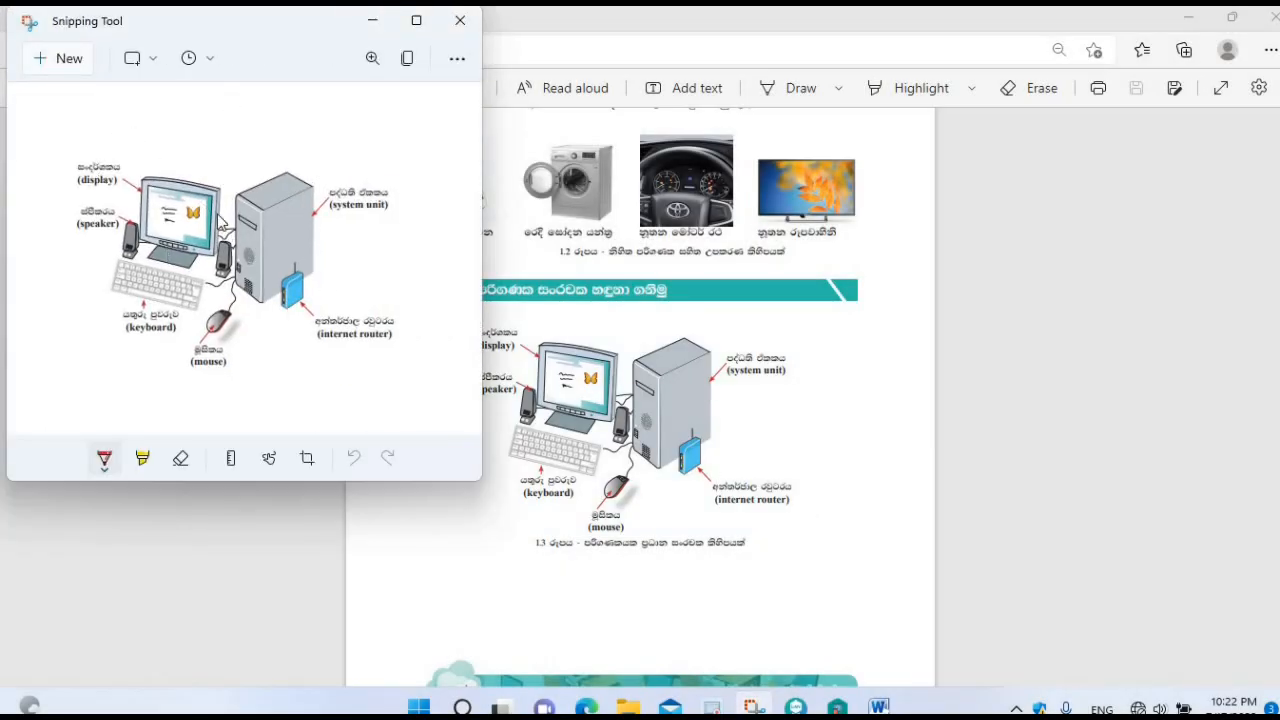
left_click(407, 62)
Switch back to Document1 in Word and paste the copied diagram on the blank line below the heading
left_click(874, 706)
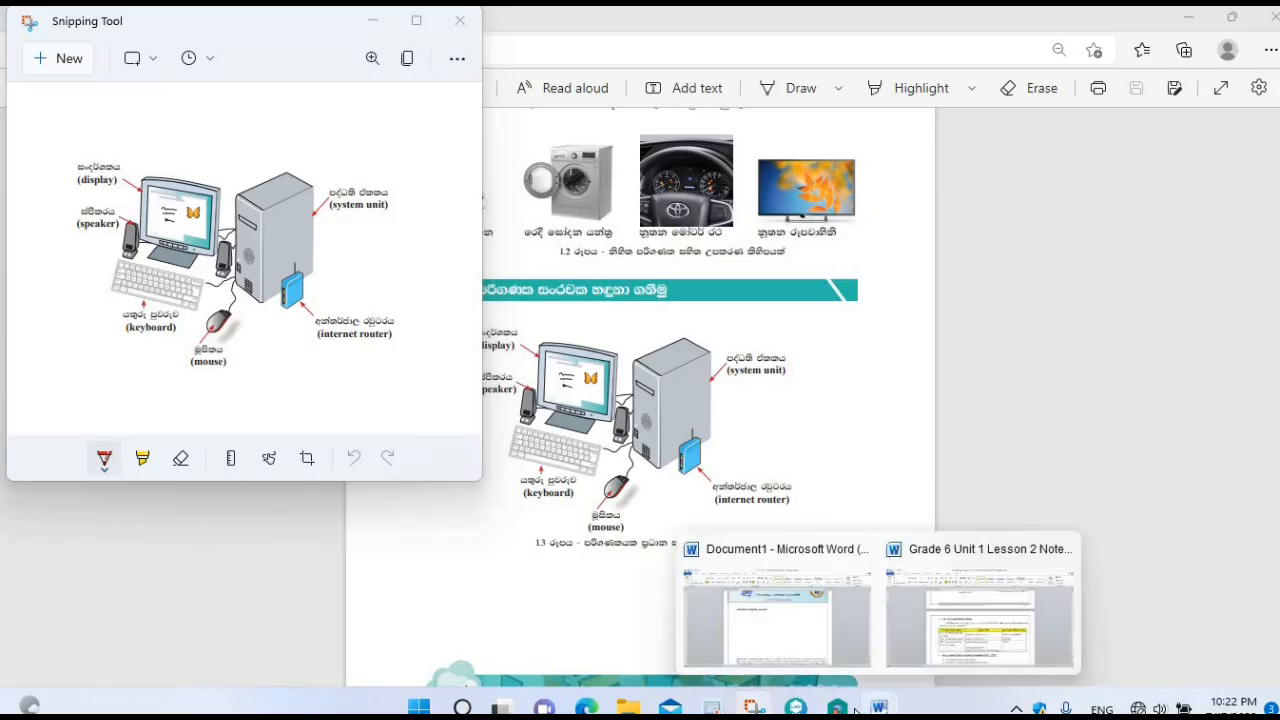
left_click(812, 625)
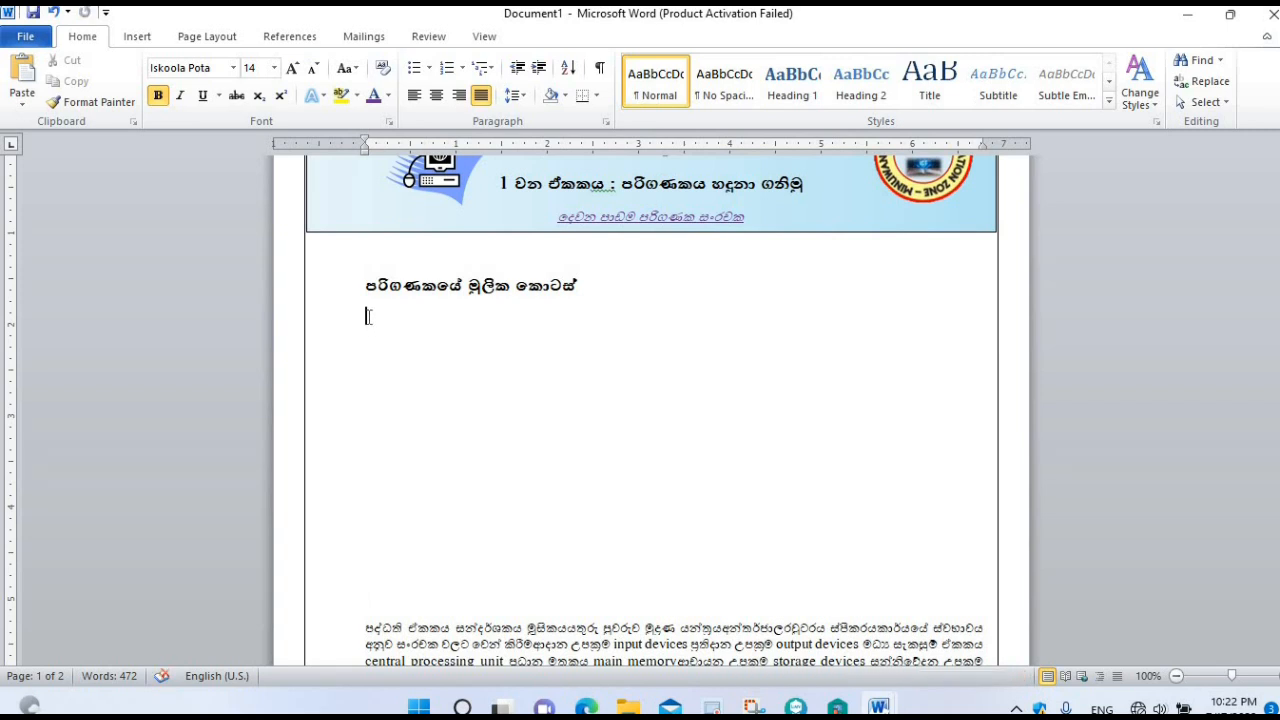
left_click(24, 78)
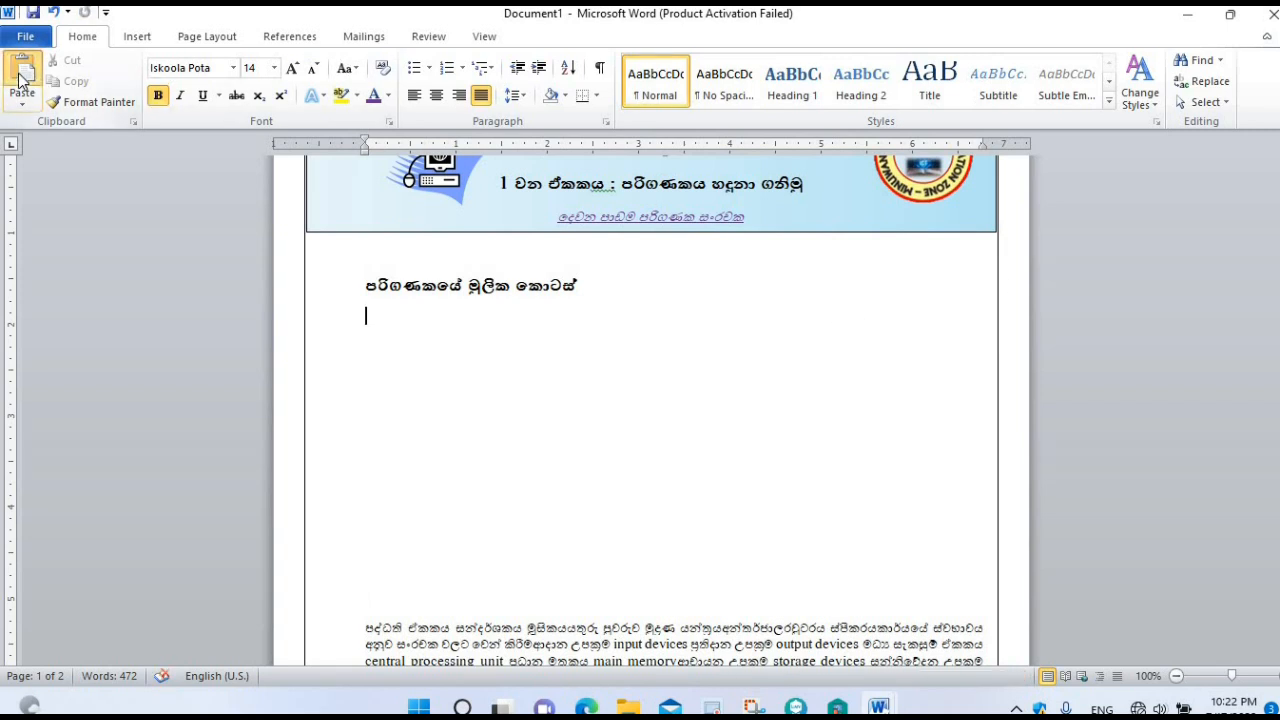
Set the diagram's text wrapping to Through and move it to the middle of the page below the heading
left_click(533, 423)
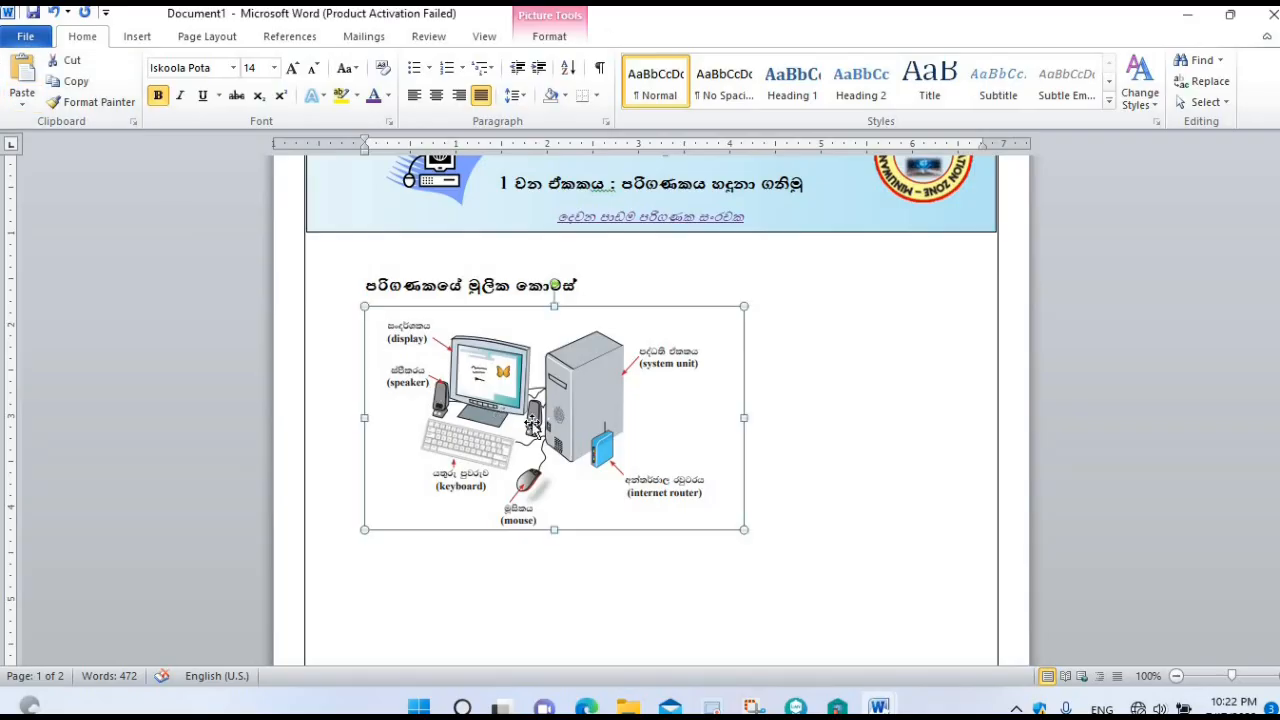
left_click(548, 36)
left_click(910, 104)
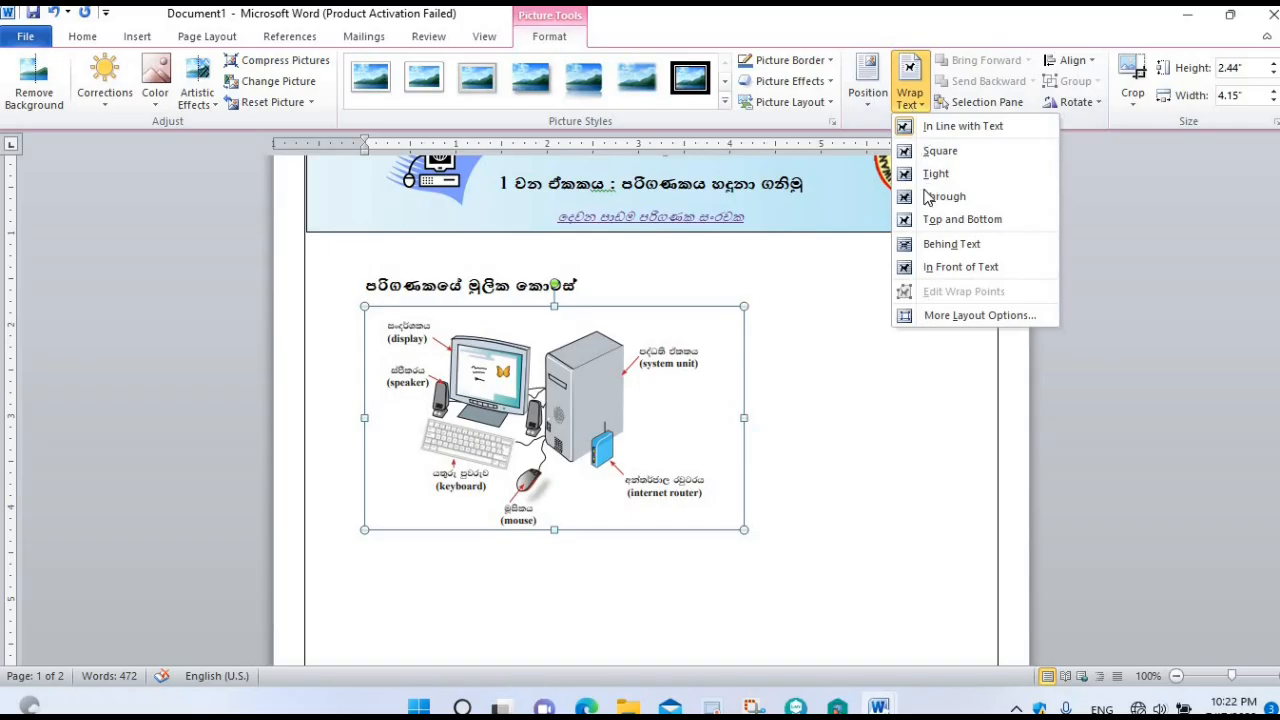
left_click(928, 200)
left_click_drag(625, 348, 724, 335)
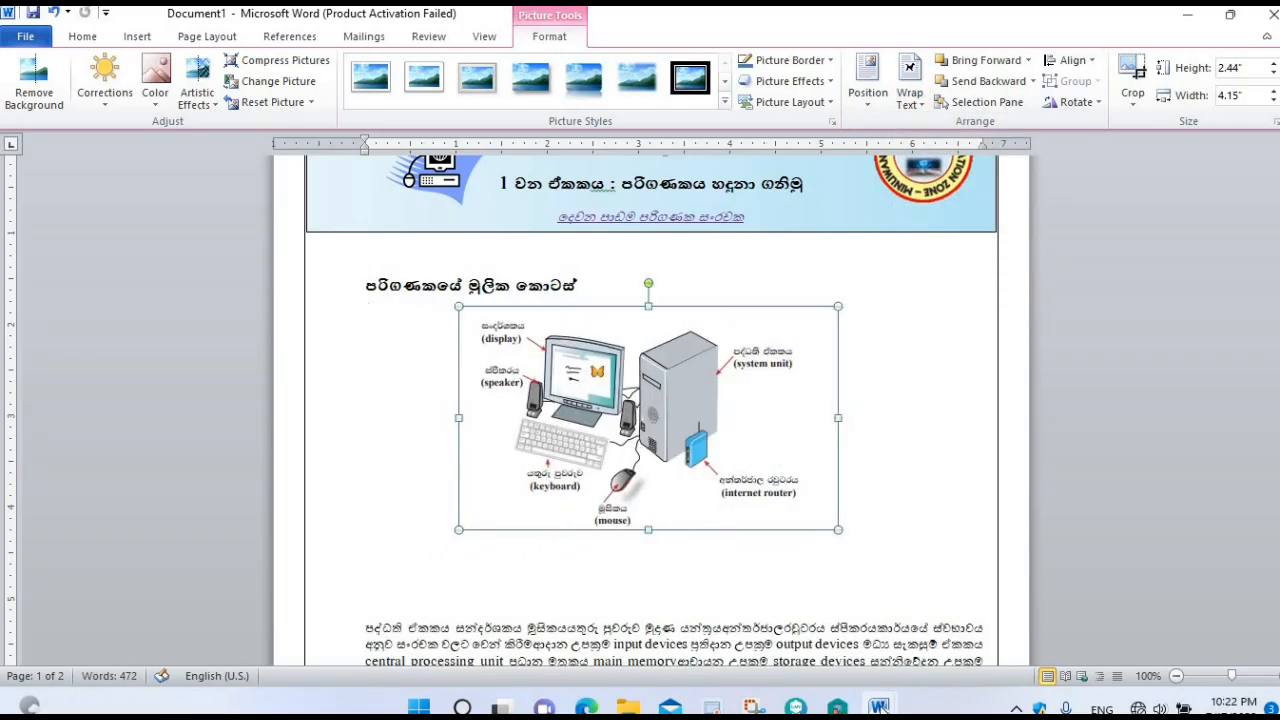
left_click(805, 557)
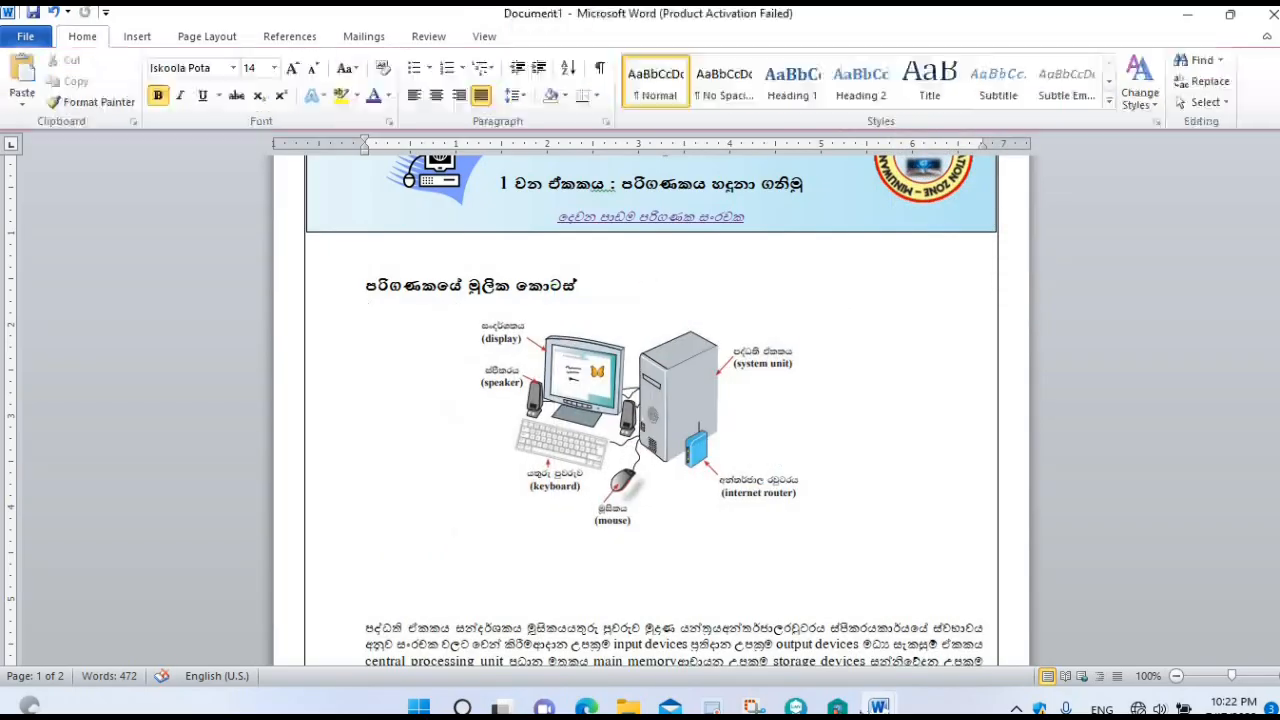
Delete the surplus blank space between the diagram and the body text
left_click(378, 584)
key("Delete")
key("Delete")
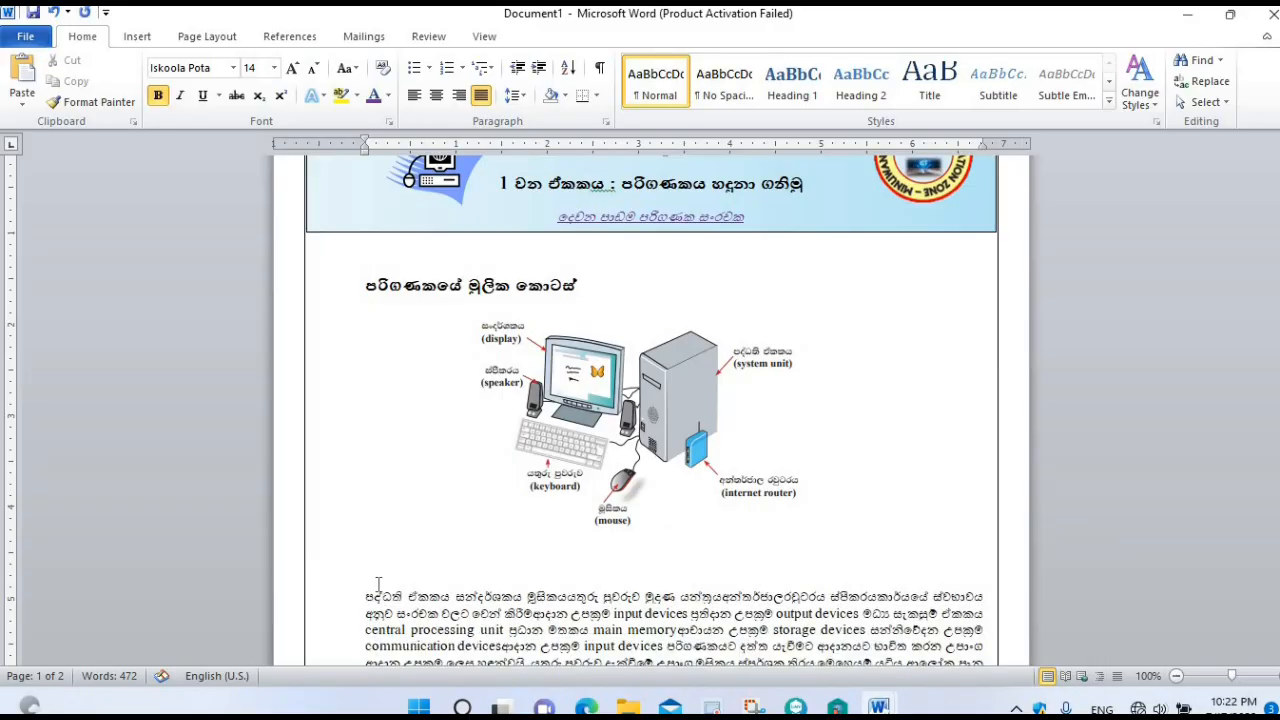
Select the run of component names that opens the body text, from "පද්ධති ඒකකය" to the internet router entry
scroll(378, 584, "down", 1)
scroll(378, 584, "down", 2)
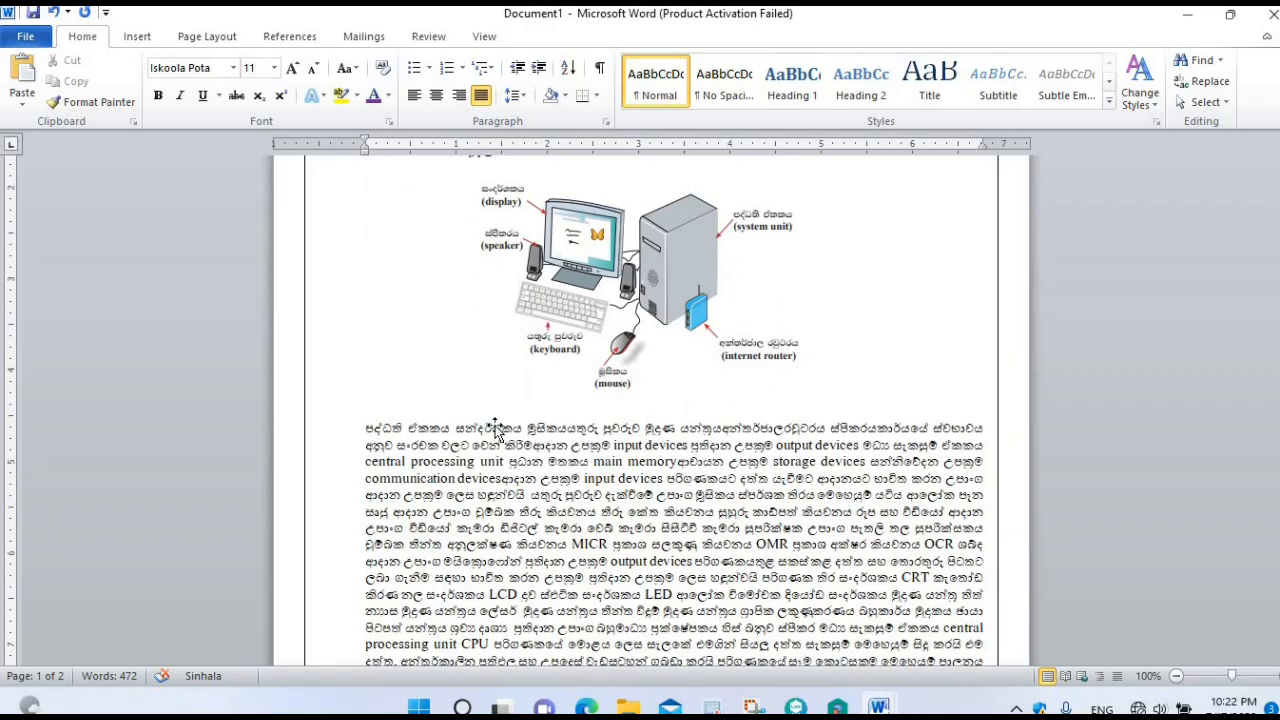
scroll(503, 440, "up", 2)
scroll(662, 540, "down", 1)
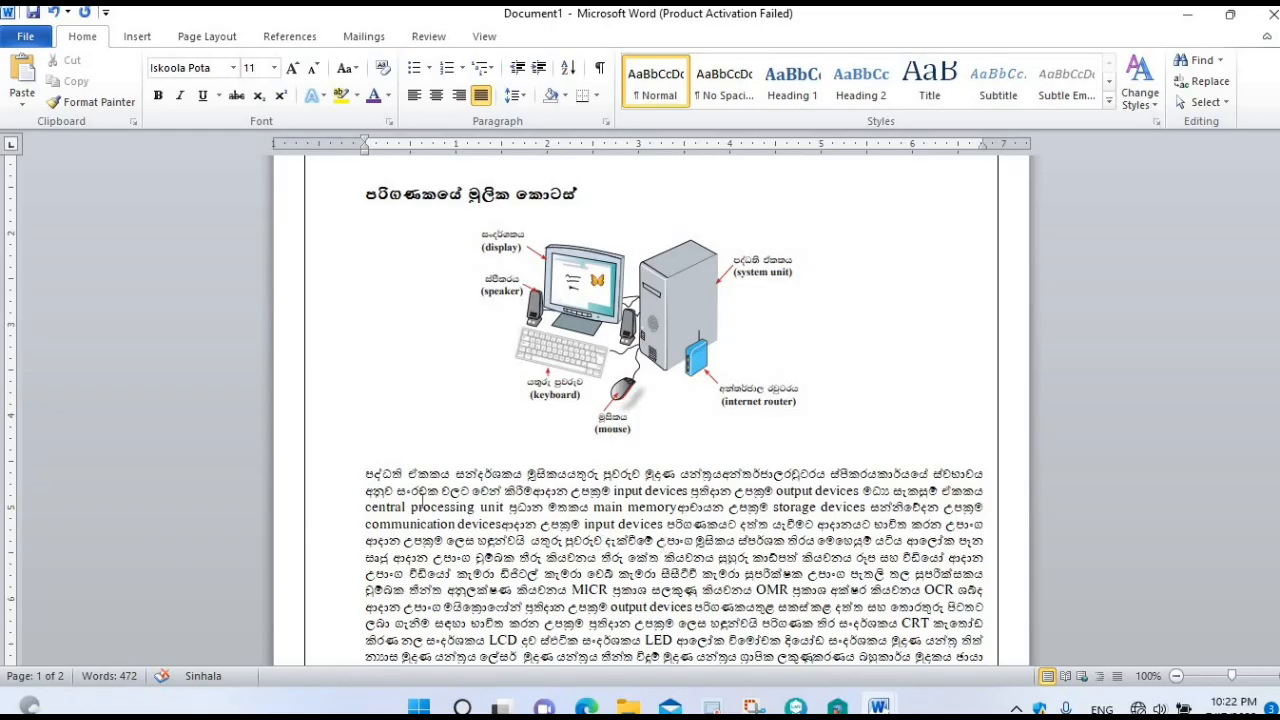
left_click_drag(367, 472, 818, 478)
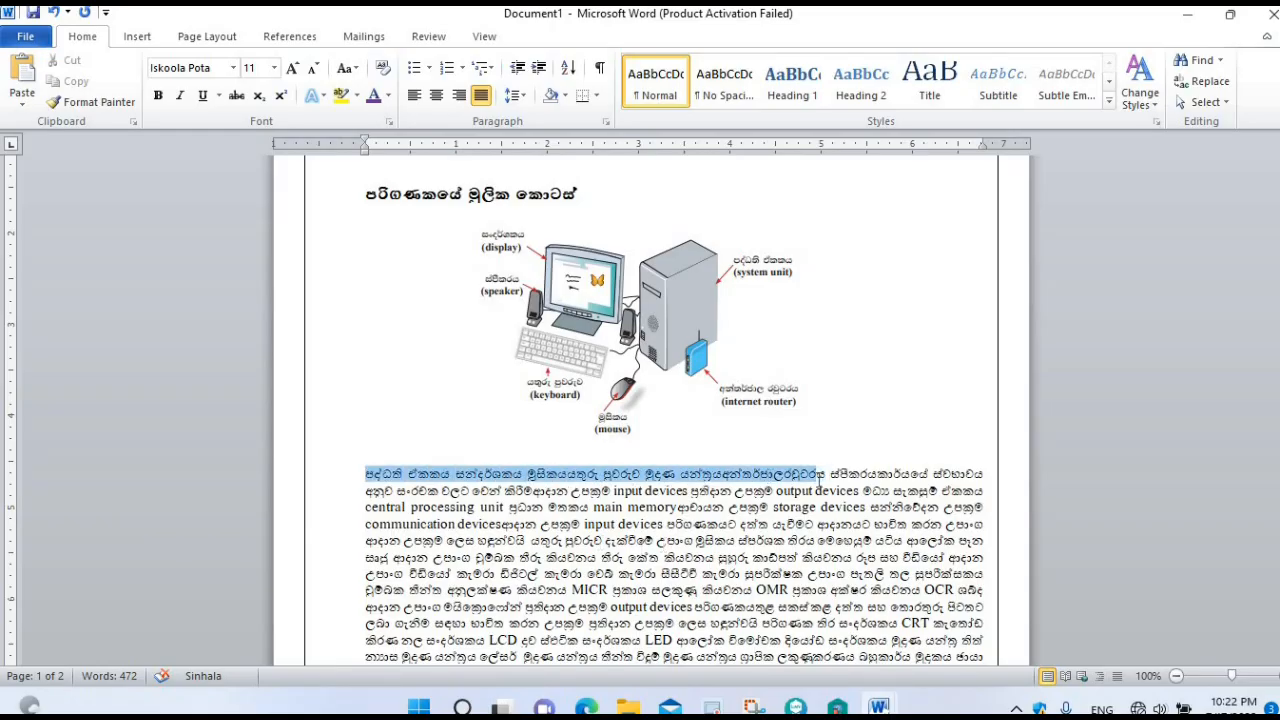
left_click_drag(822, 478, 818, 478)
left_click(377, 474)
left_click_drag(371, 474, 775, 473)
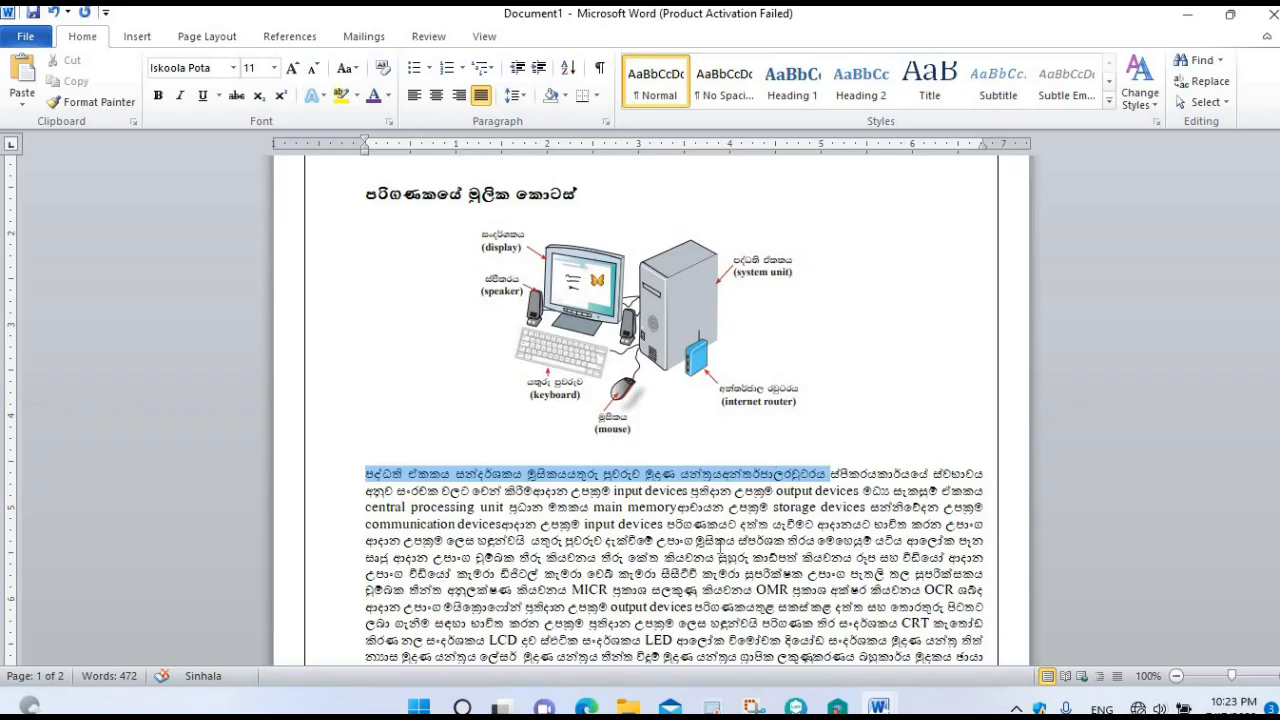
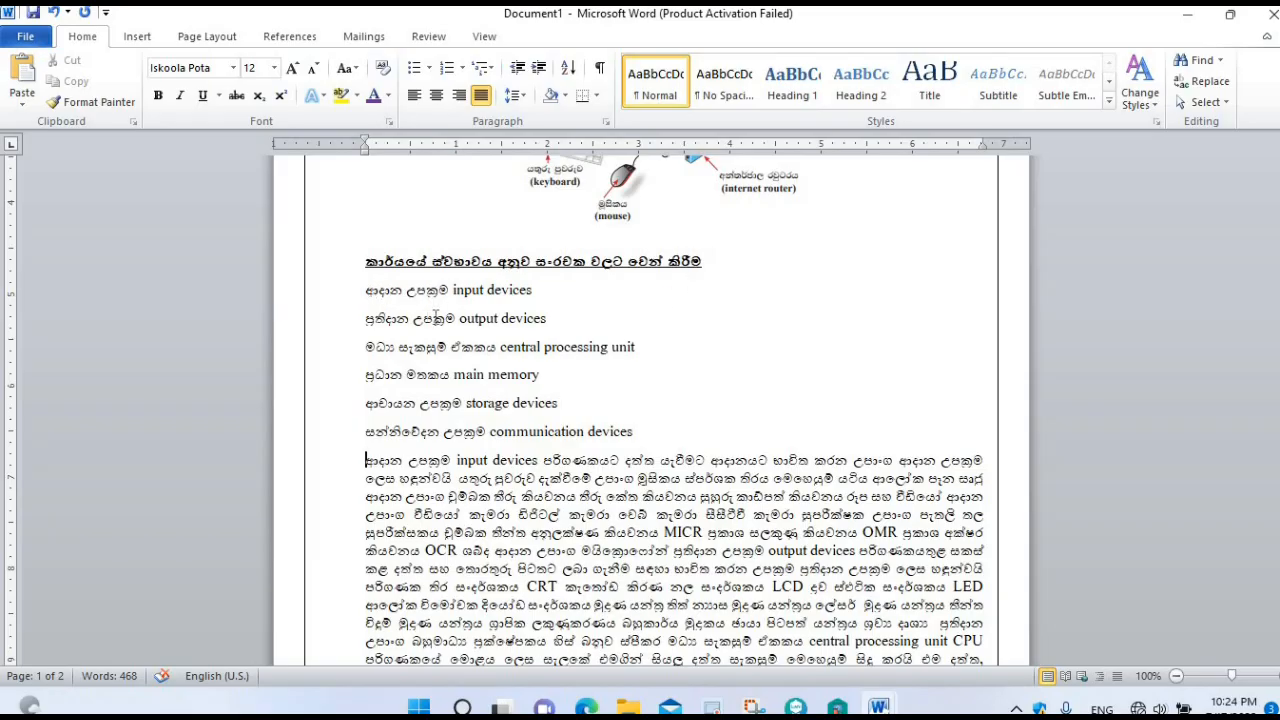
Turn the six device lines from "input devices" to "communication devices" into a numbered list in 1. 2. 3. format
left_click_drag(366, 290, 458, 318)
left_click_drag(608, 380, 645, 438)
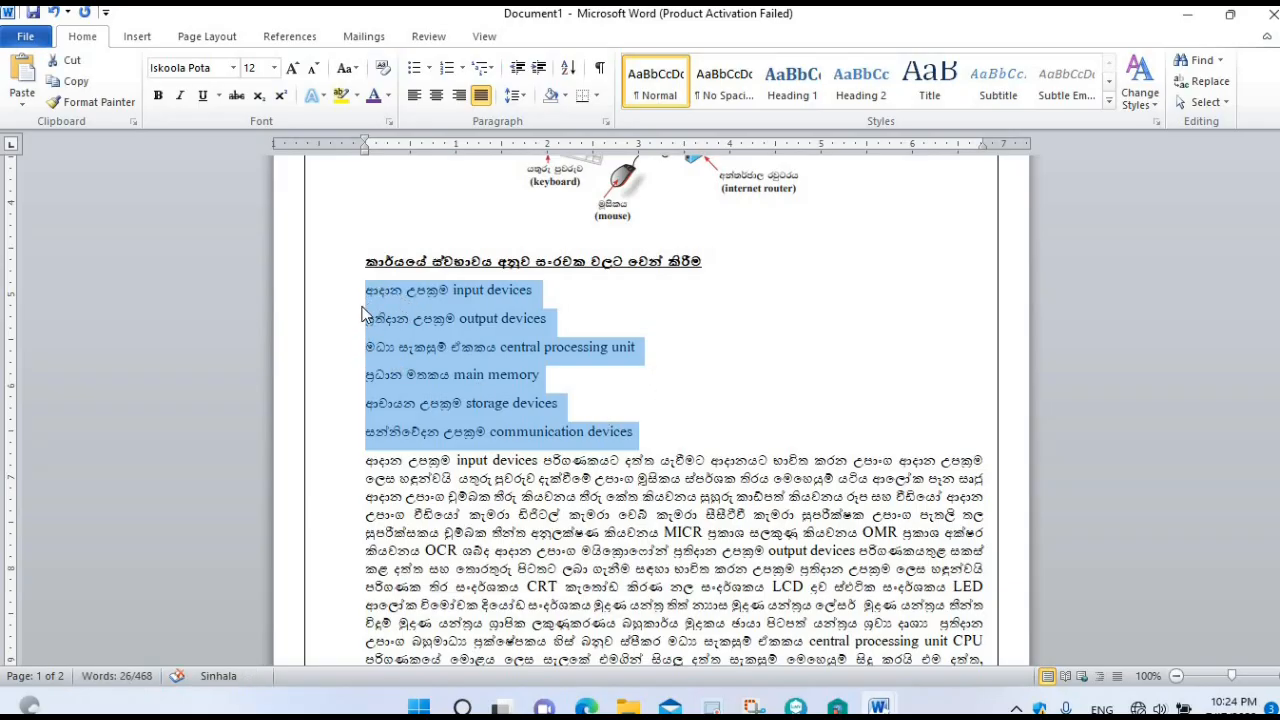
left_click(463, 70)
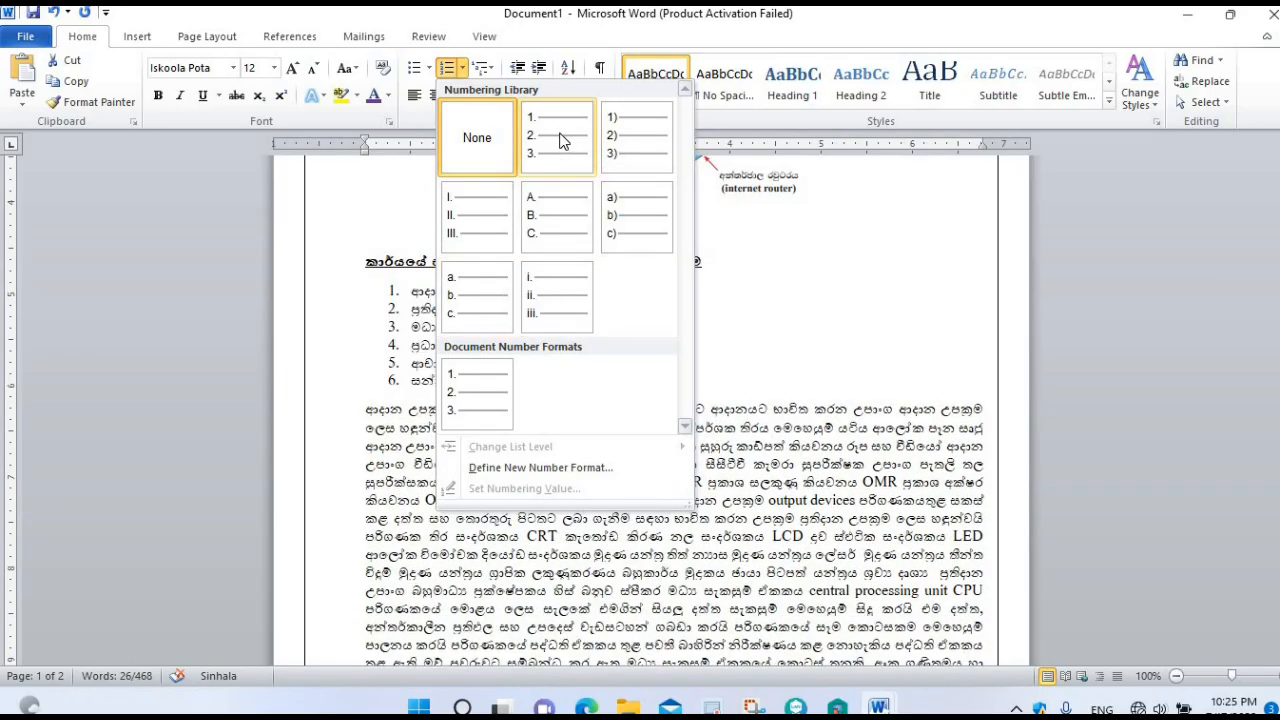
left_click(560, 141)
left_click(670, 500)
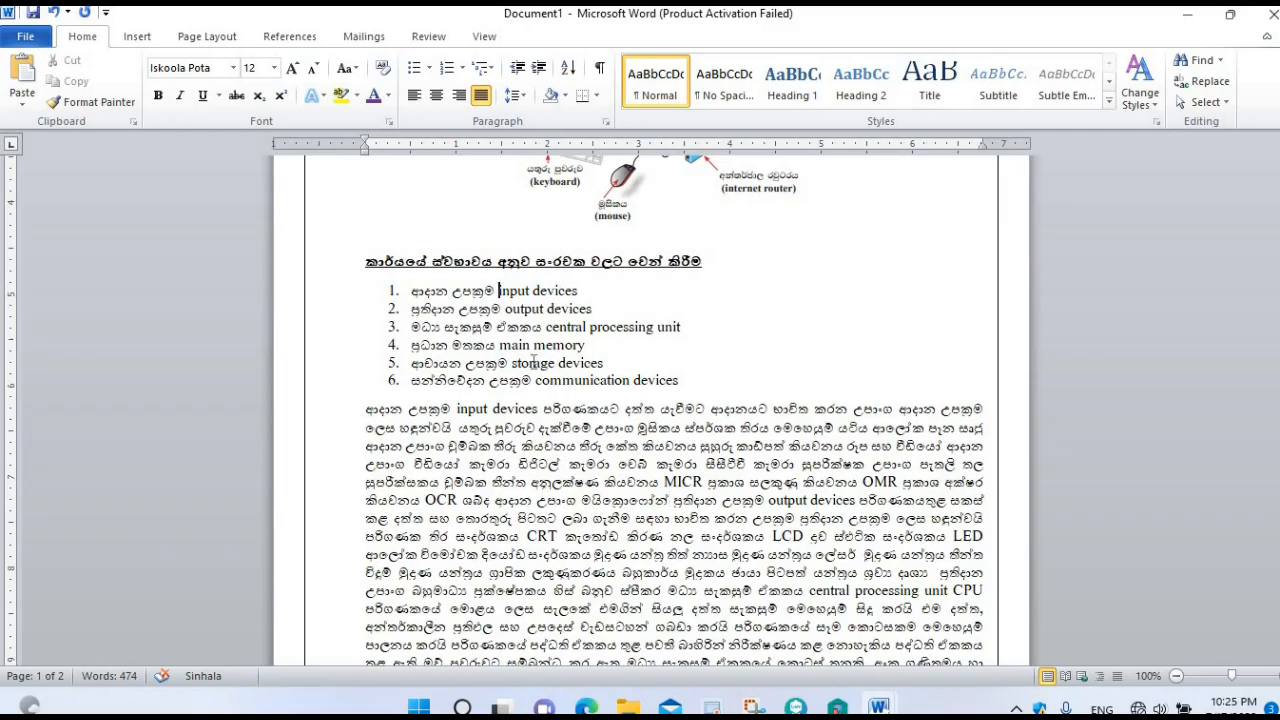
Enclose the English term in each of the six numbered list items in parentheses
left_click(533, 362)
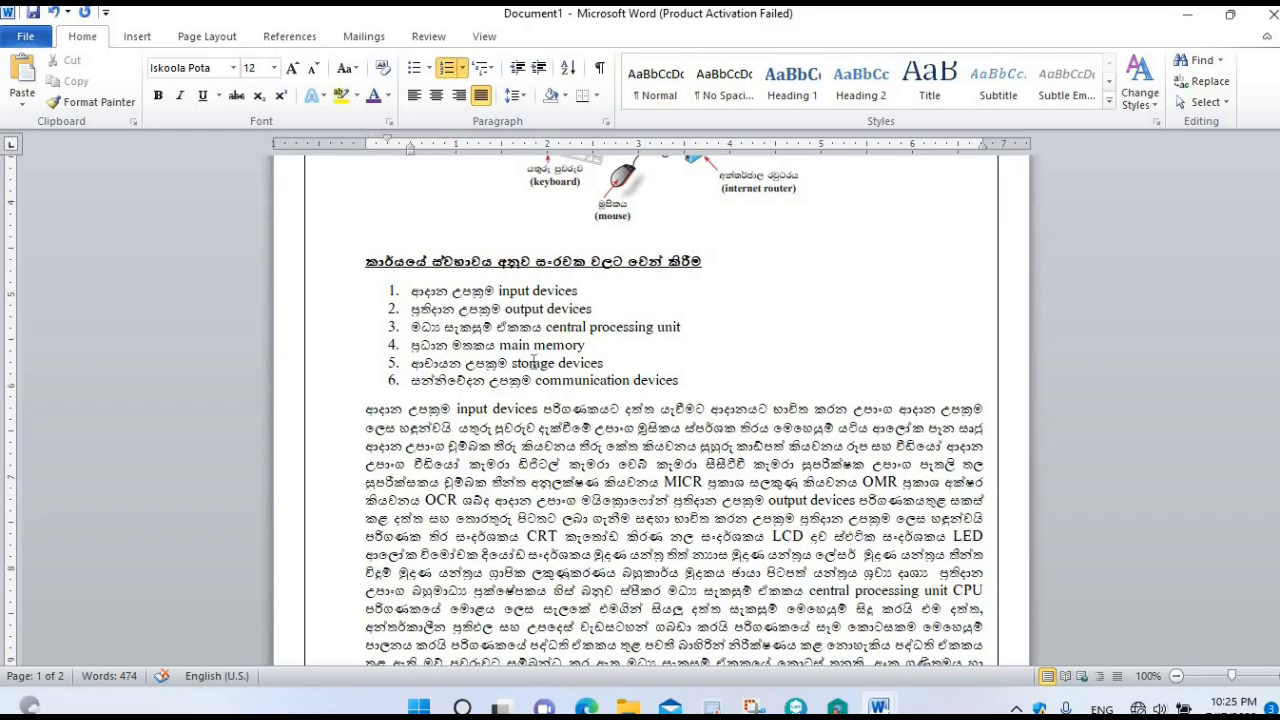
type("(")
type(")")
left_click(506, 309)
type("(")
left_click(597, 309)
type(")")
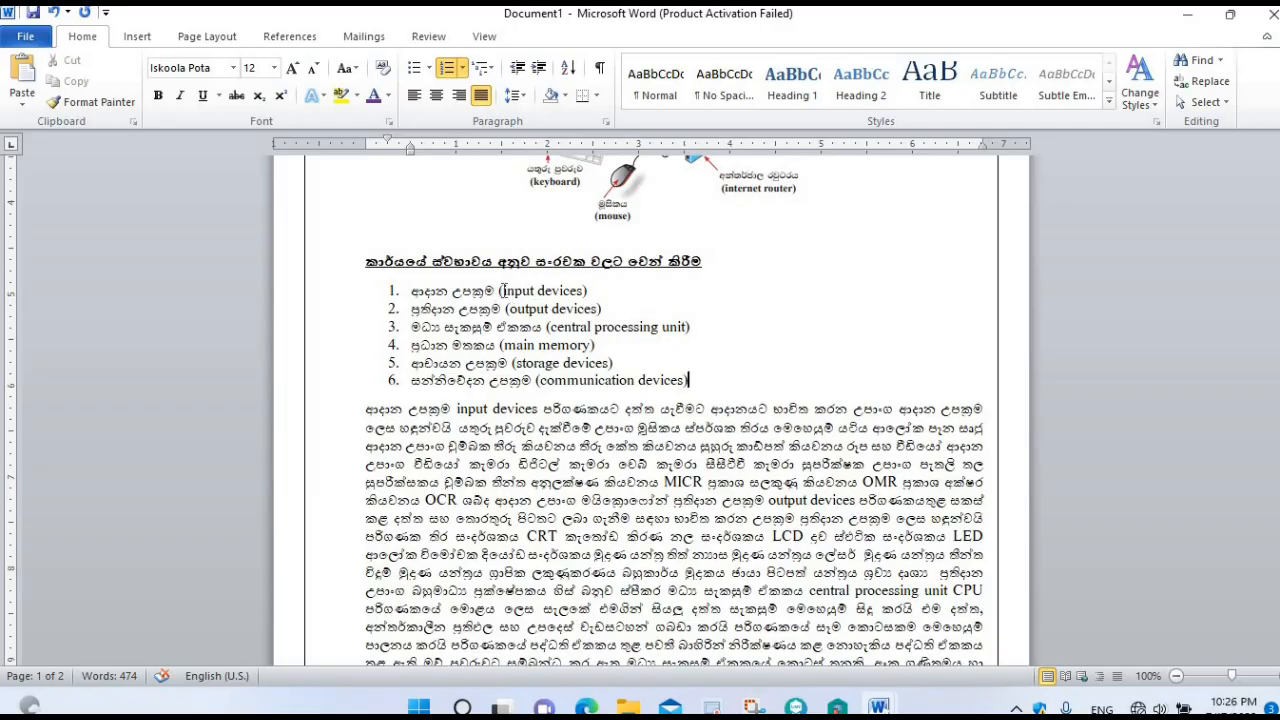
Try UPPERCASE on "input devices" in the first numbered item, then give it Capitalize Each Word case instead
left_click_drag(503, 290, 583, 290)
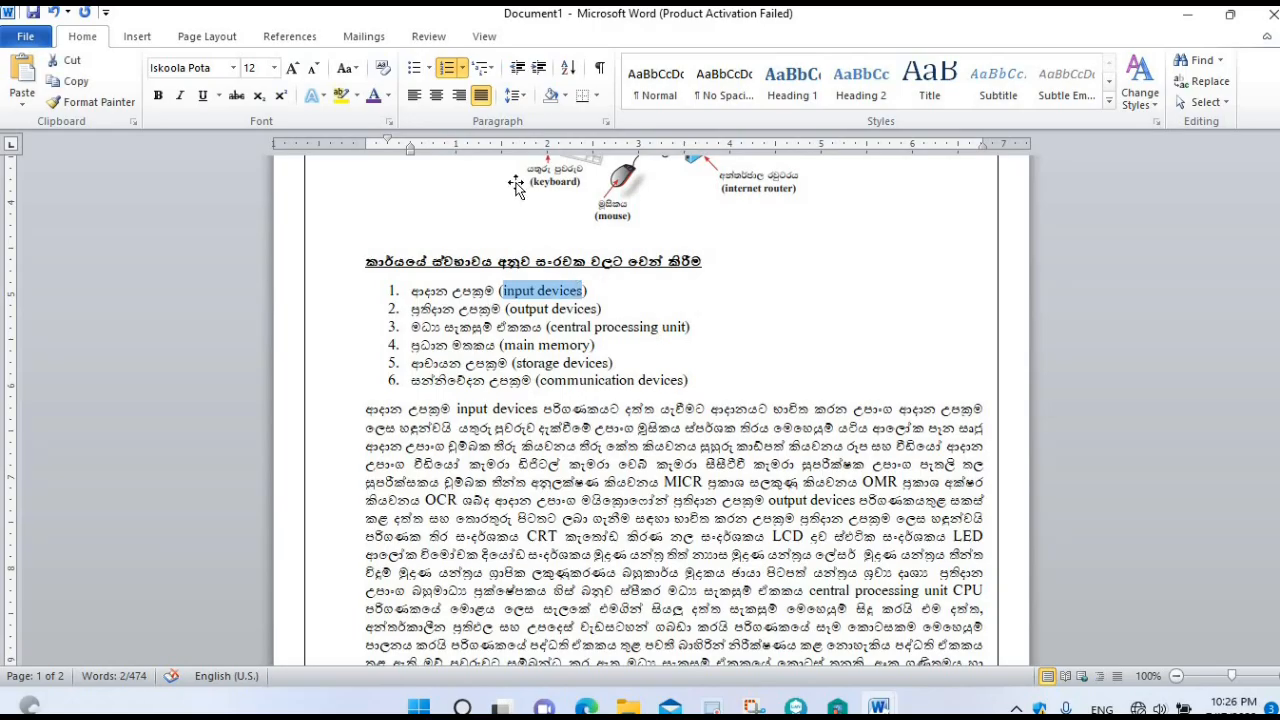
left_click(357, 70)
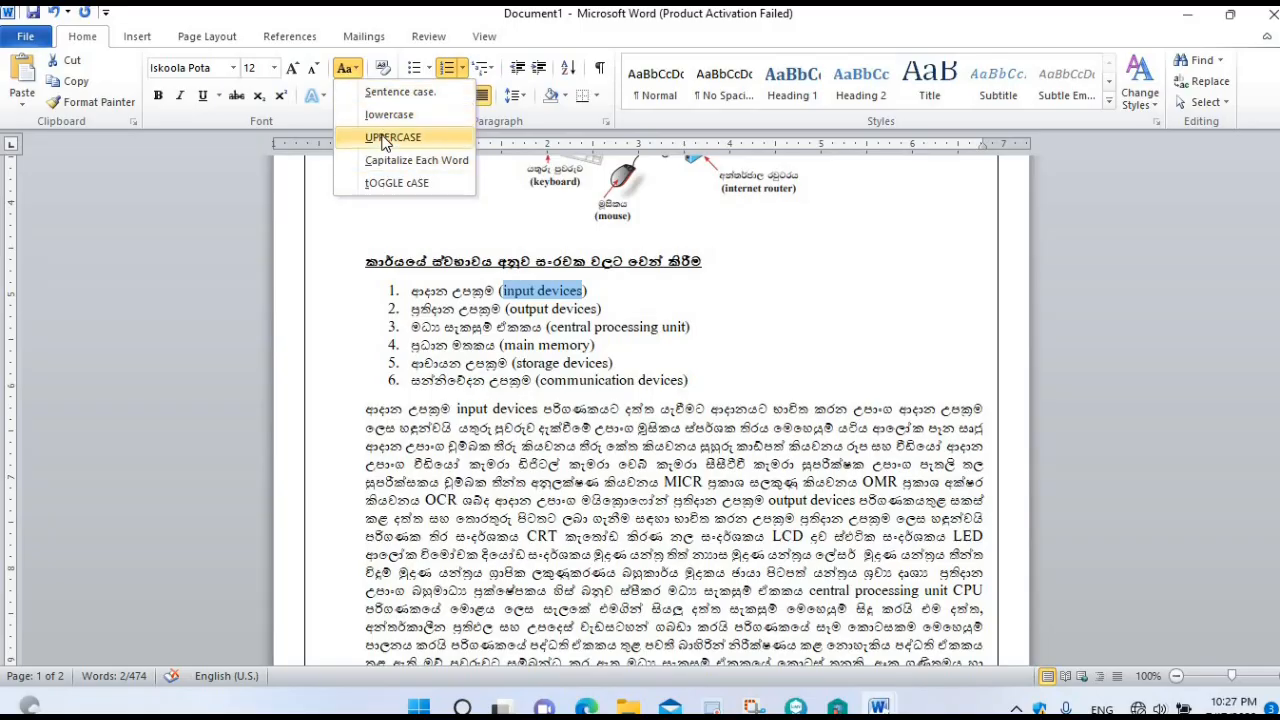
left_click(385, 140)
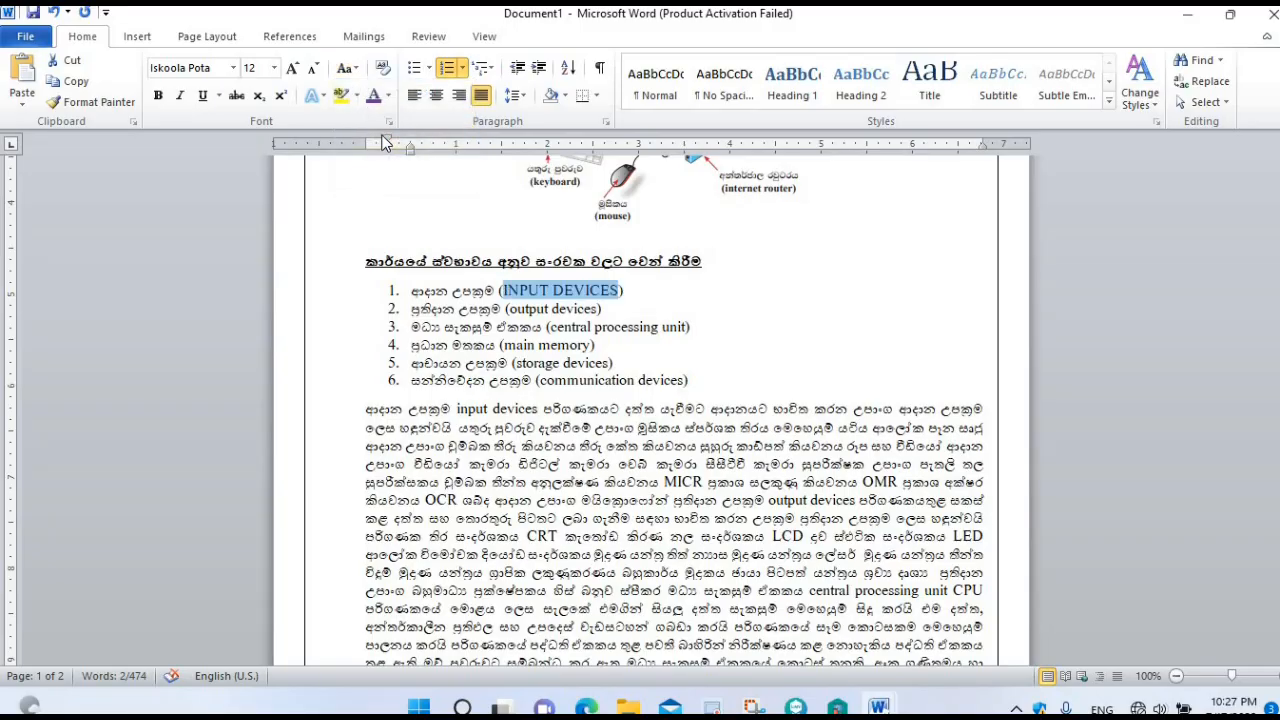
left_click(348, 68)
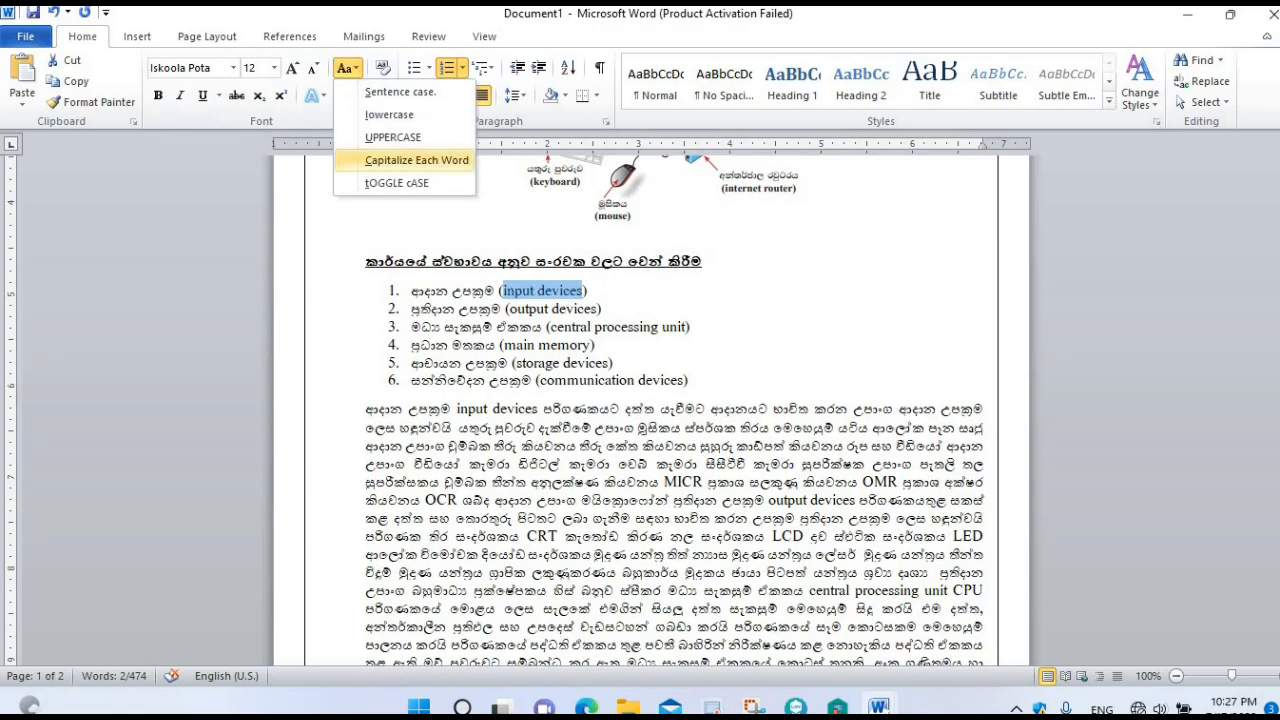
left_click(384, 162)
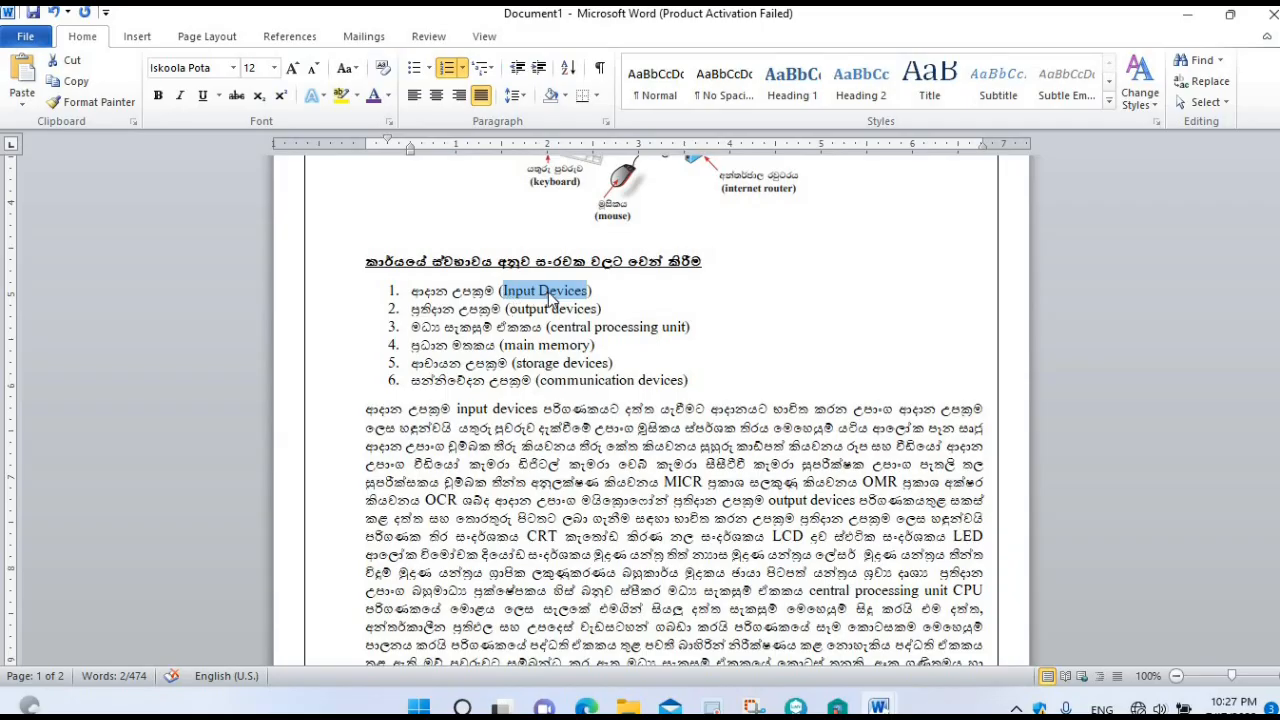
Apply Capitalize Each Word to the remaining English terms in the numbered list, from output devices to communication devices
left_click_drag(508, 310, 599, 310)
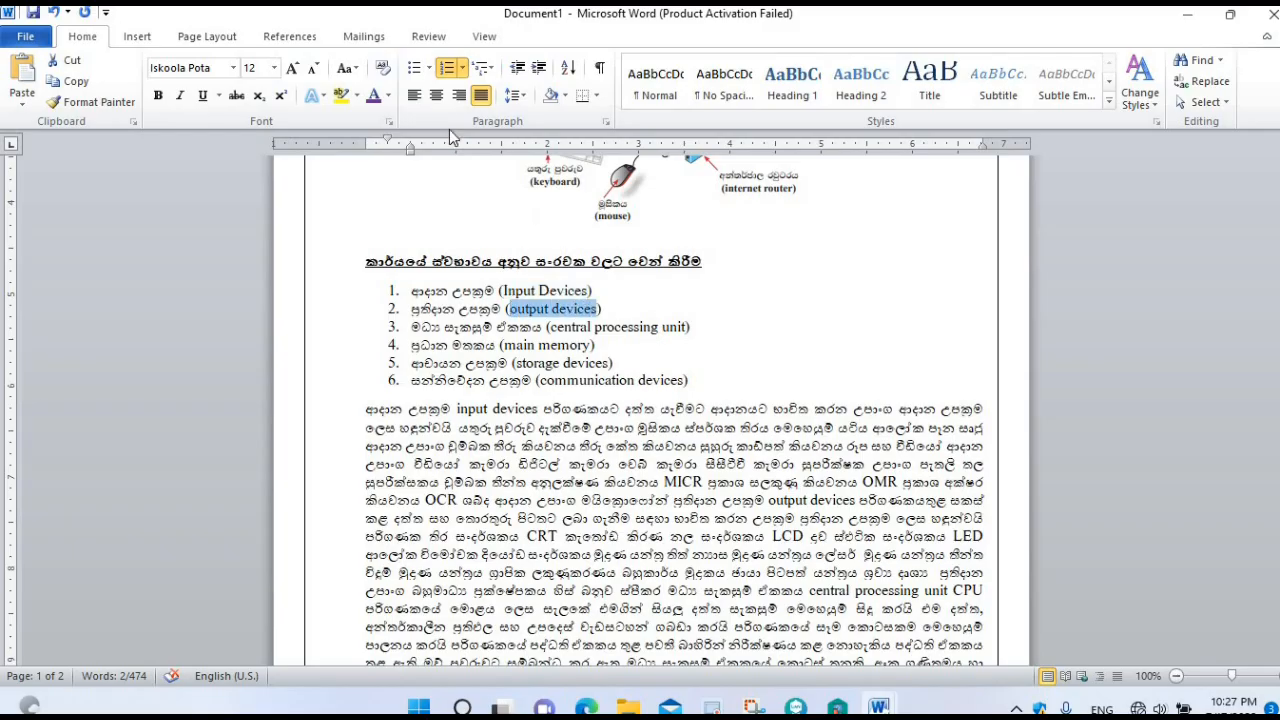
left_click(346, 68)
key("Return")
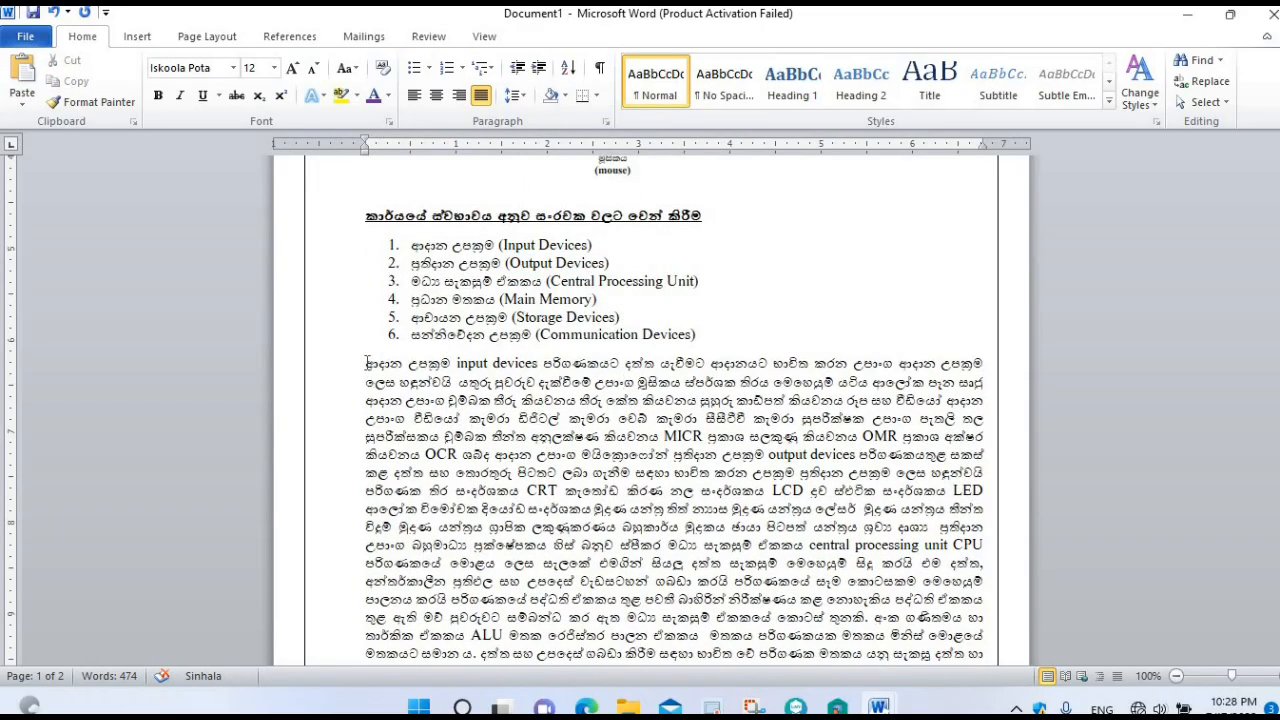
Split "ආදාන උපක්‍රම input devices" onto its own line below the numbered list and remove the leading space from the following paragraph
left_click(540, 364)
key("Return")
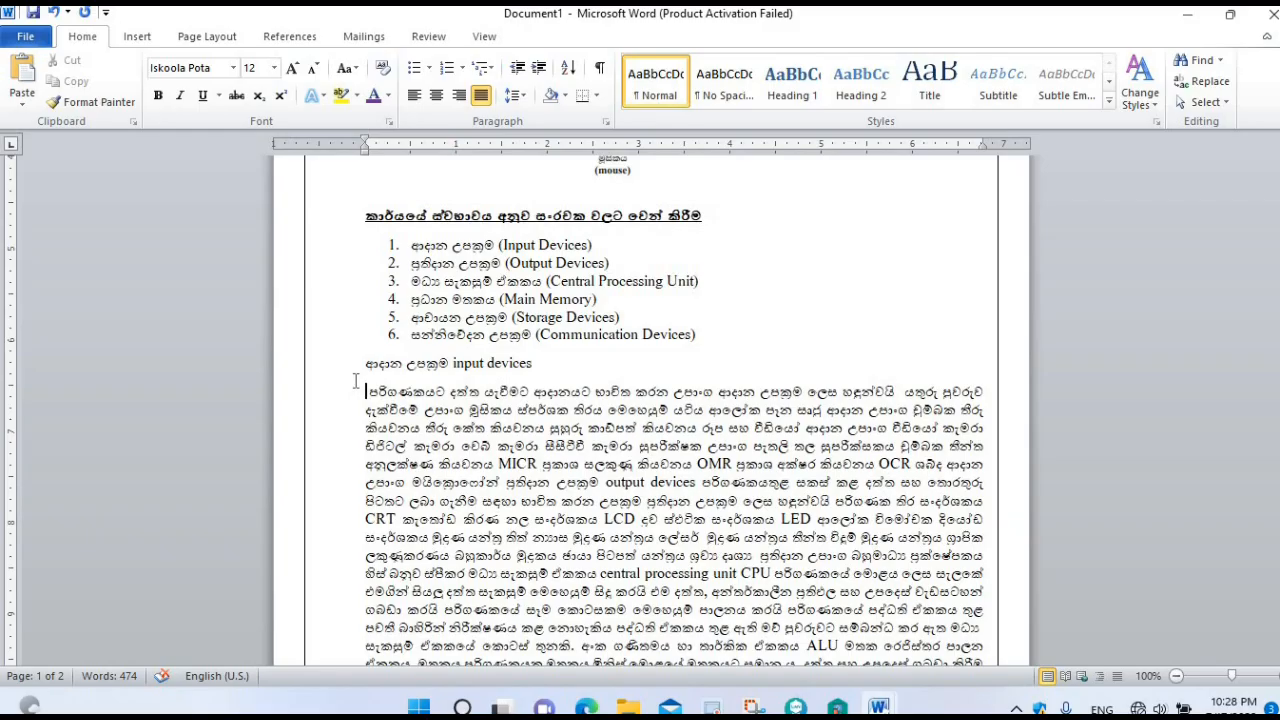
key("Delete")
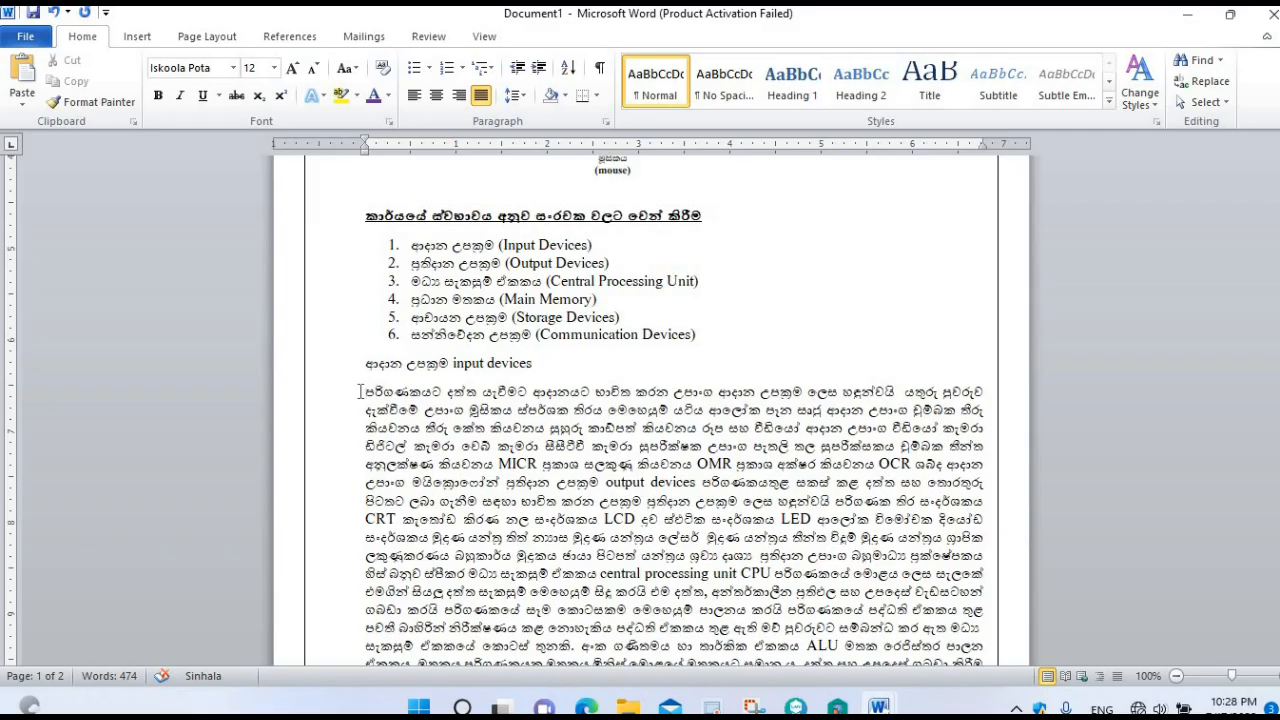
Delete the last letter of the "input devices" line and undo the deletion, twice
left_click(534, 363)
key("BackSpace")
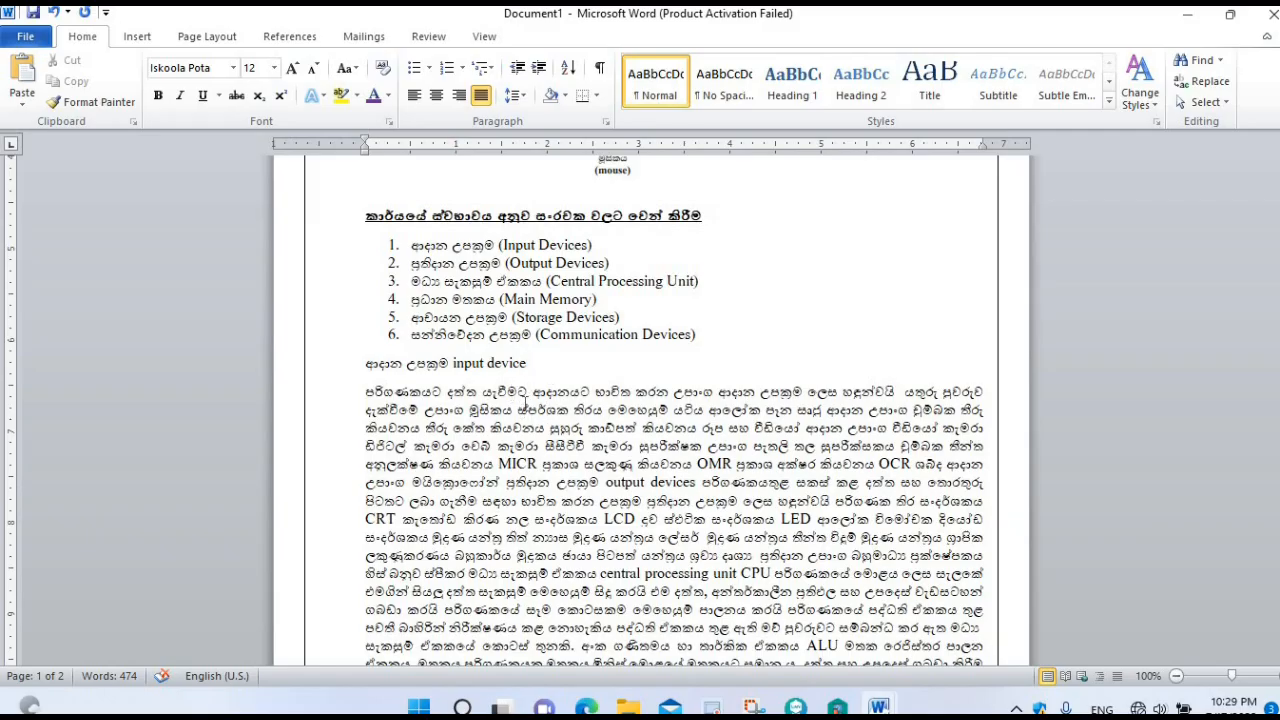
left_click(55, 13)
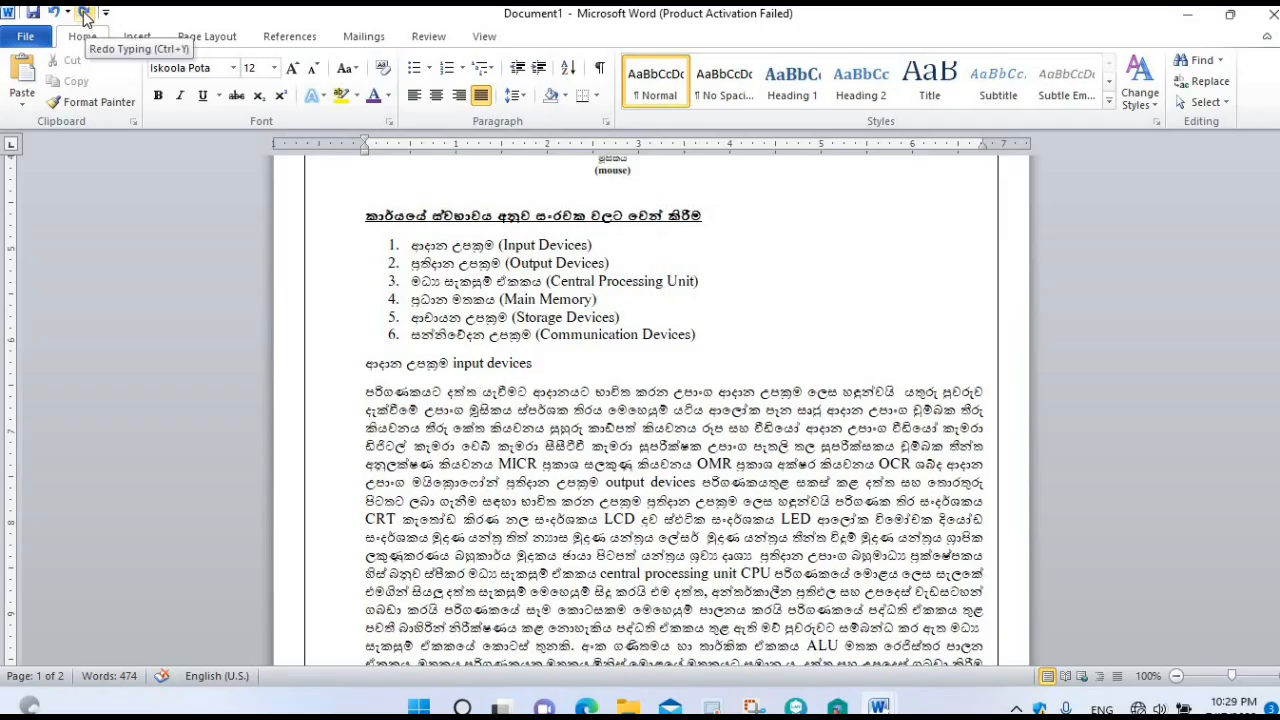
key("BackSpace")
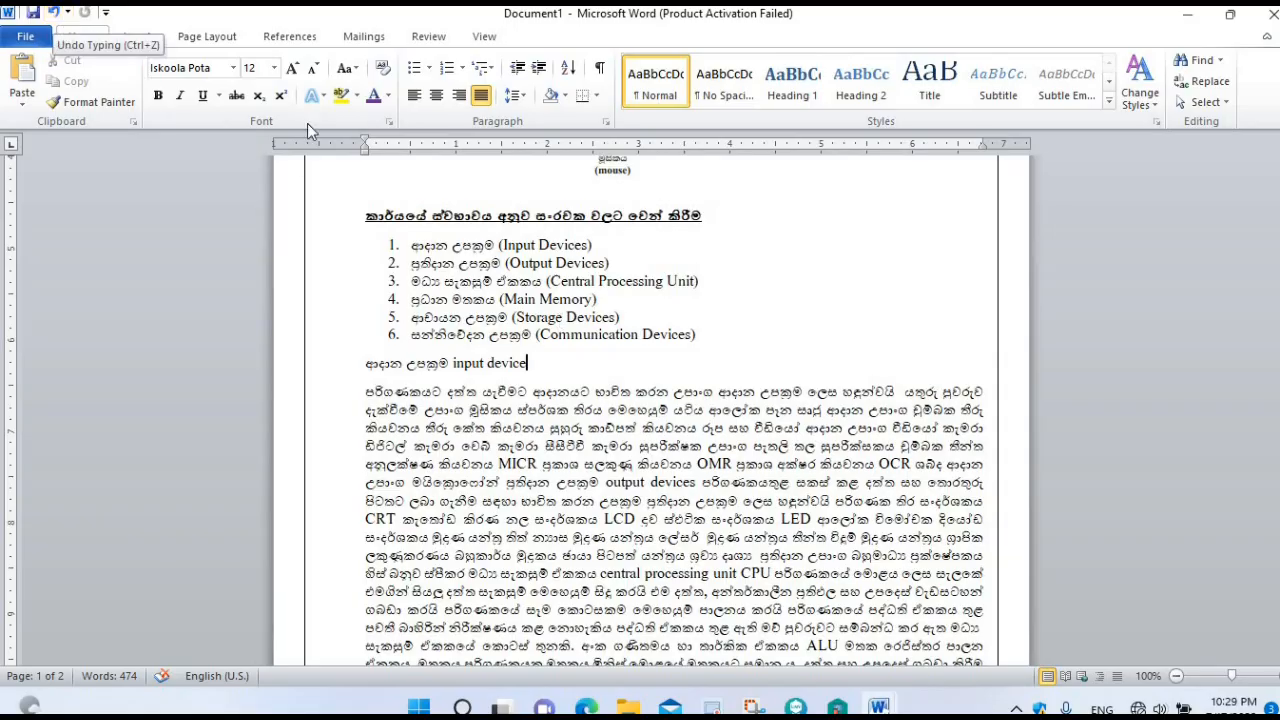
left_click(53, 13)
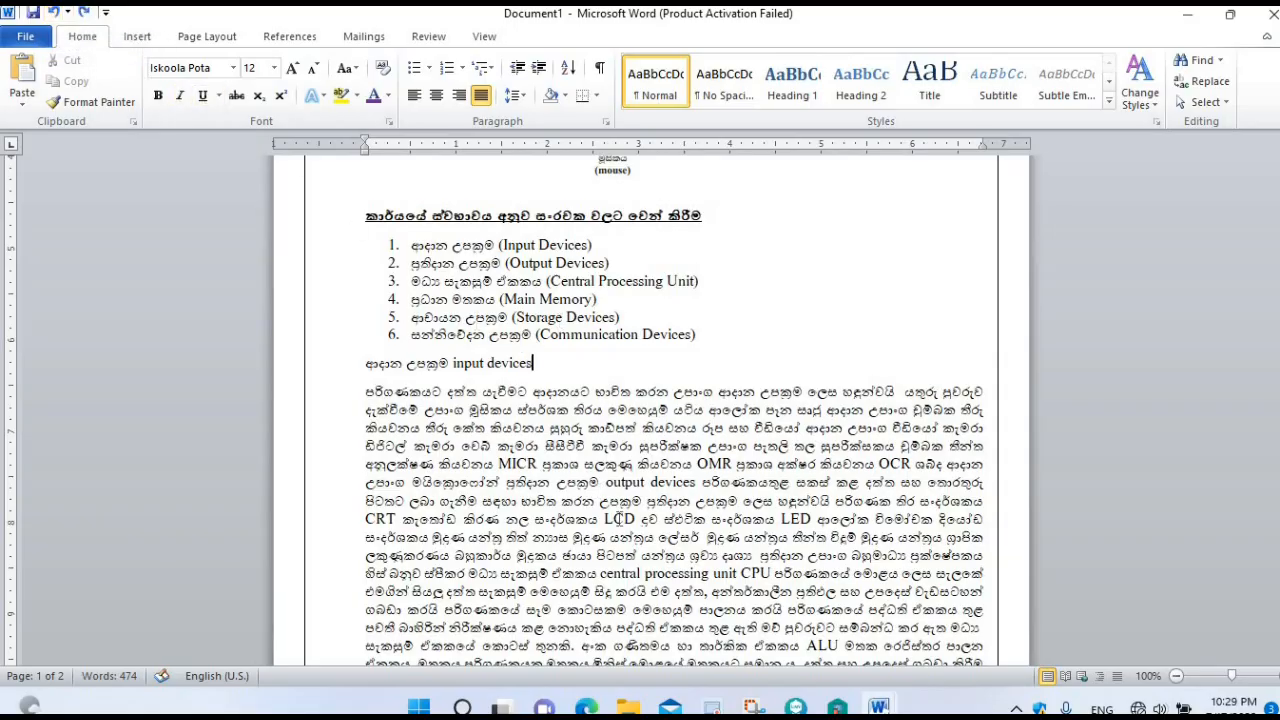
Make the "ආදාන උපක්‍රම input devices" line a bold, underlined heading
left_click_drag(368, 363, 545, 362)
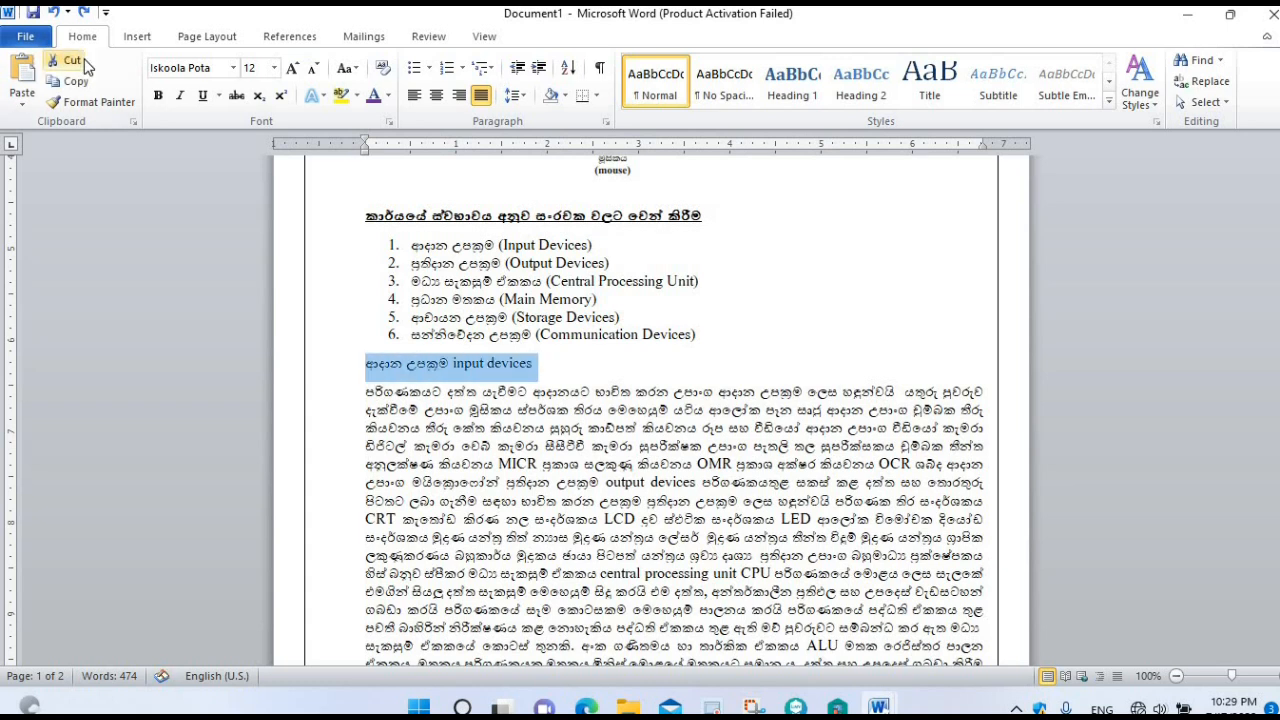
left_click(202, 95)
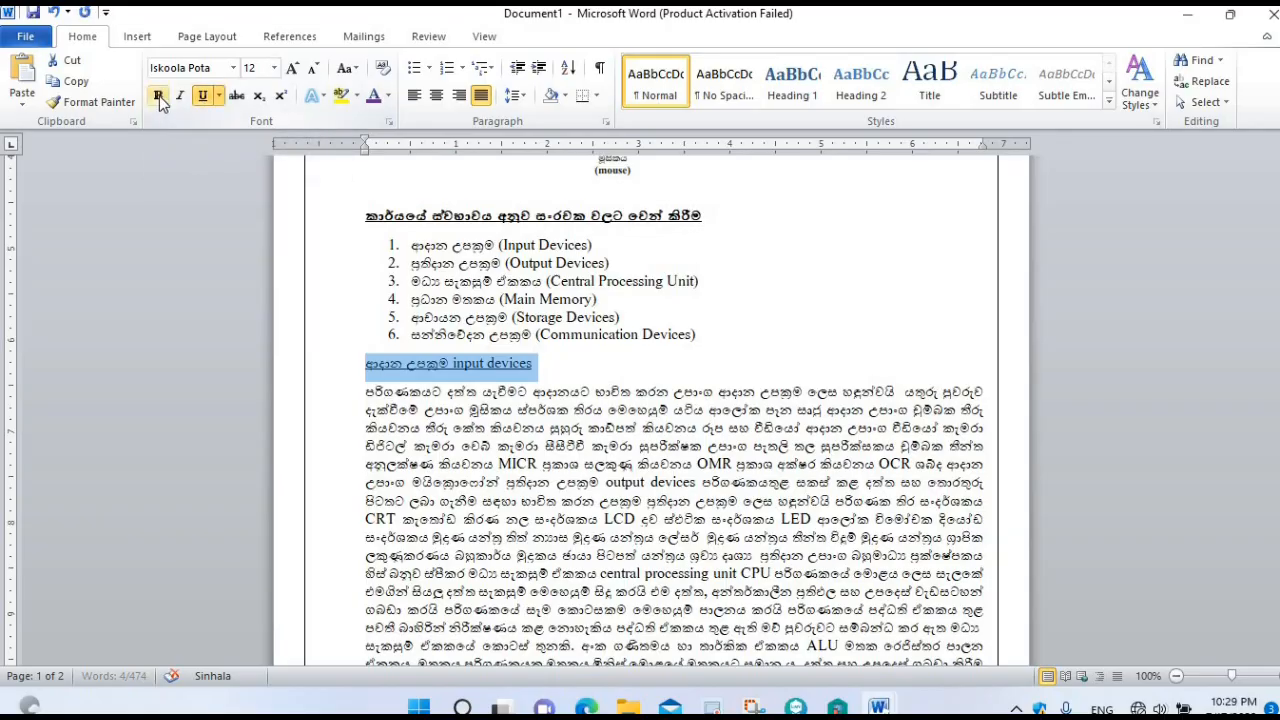
key("ctrl+b")
left_click(528, 465)
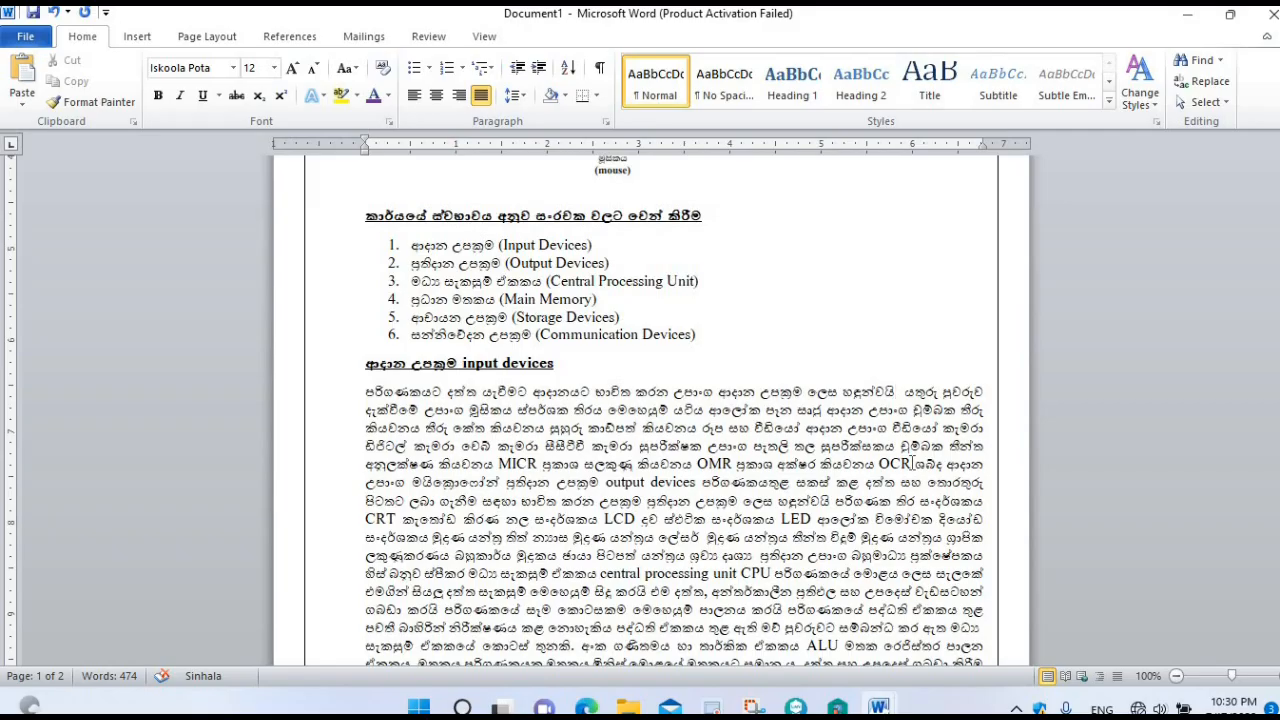
End the input devices definition with a full stop and move the text after it into a new paragraph, trimming a leading space
type(".")
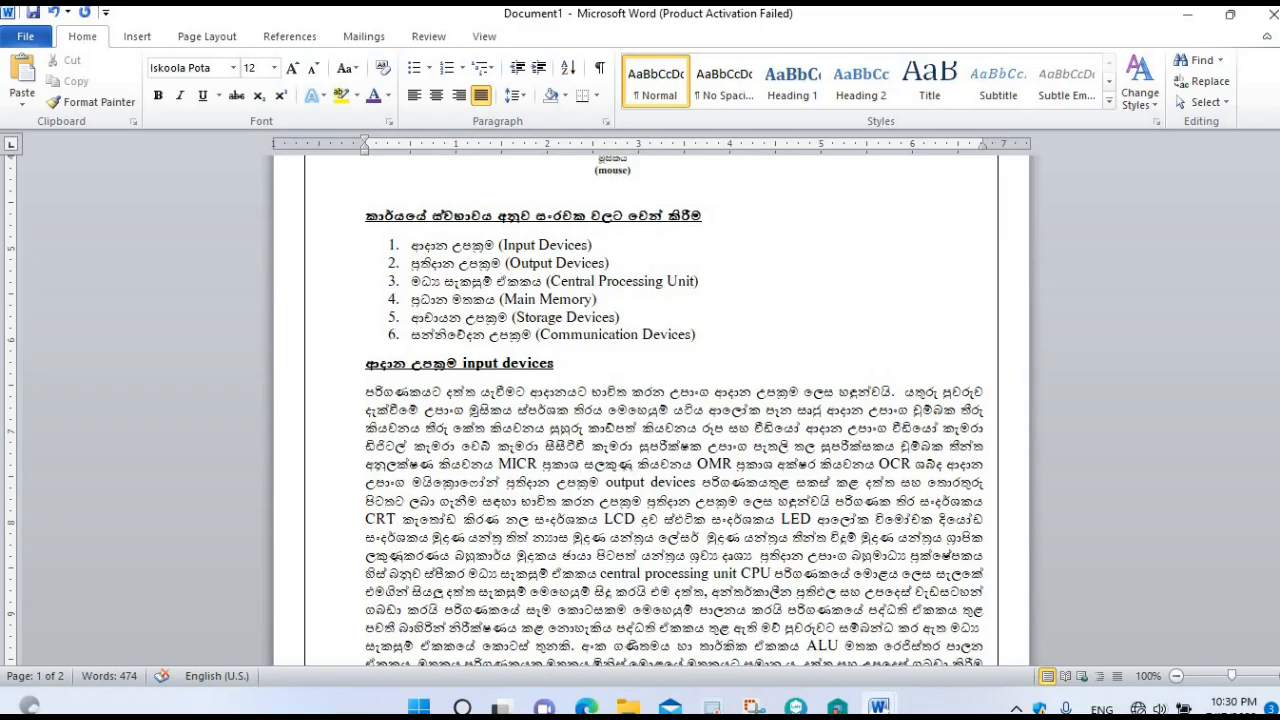
key("Return")
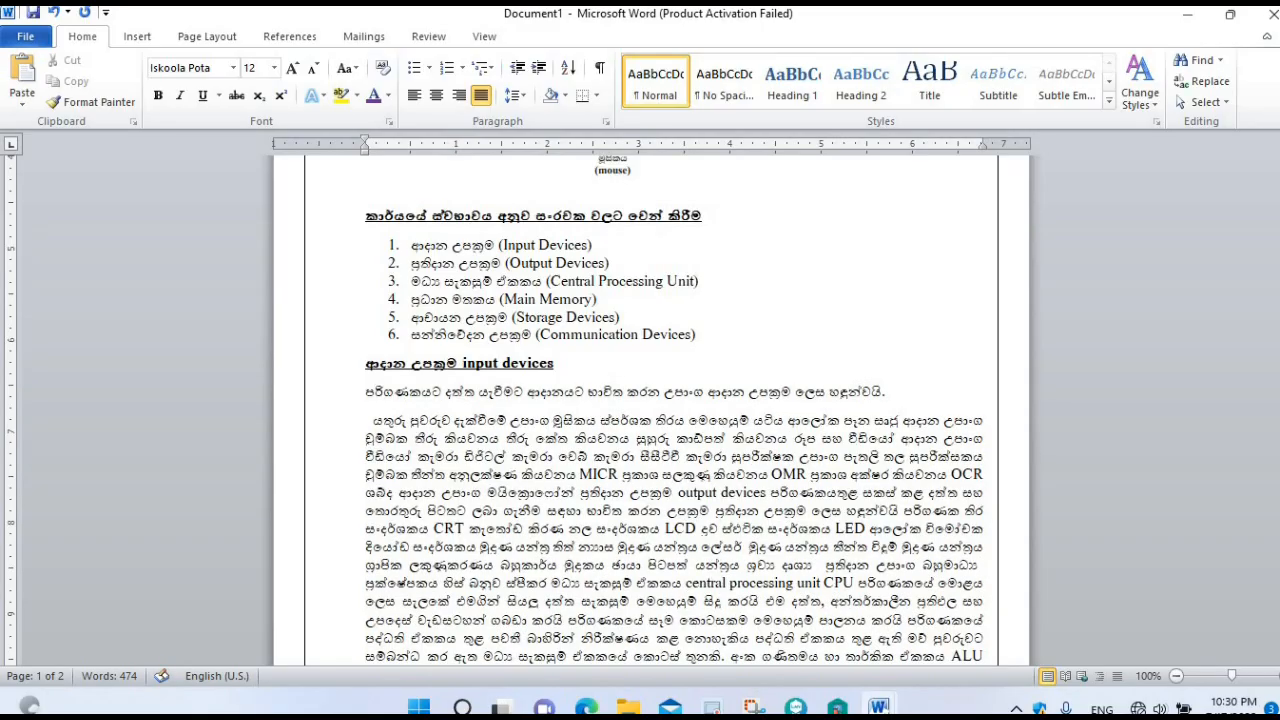
key("Delete")
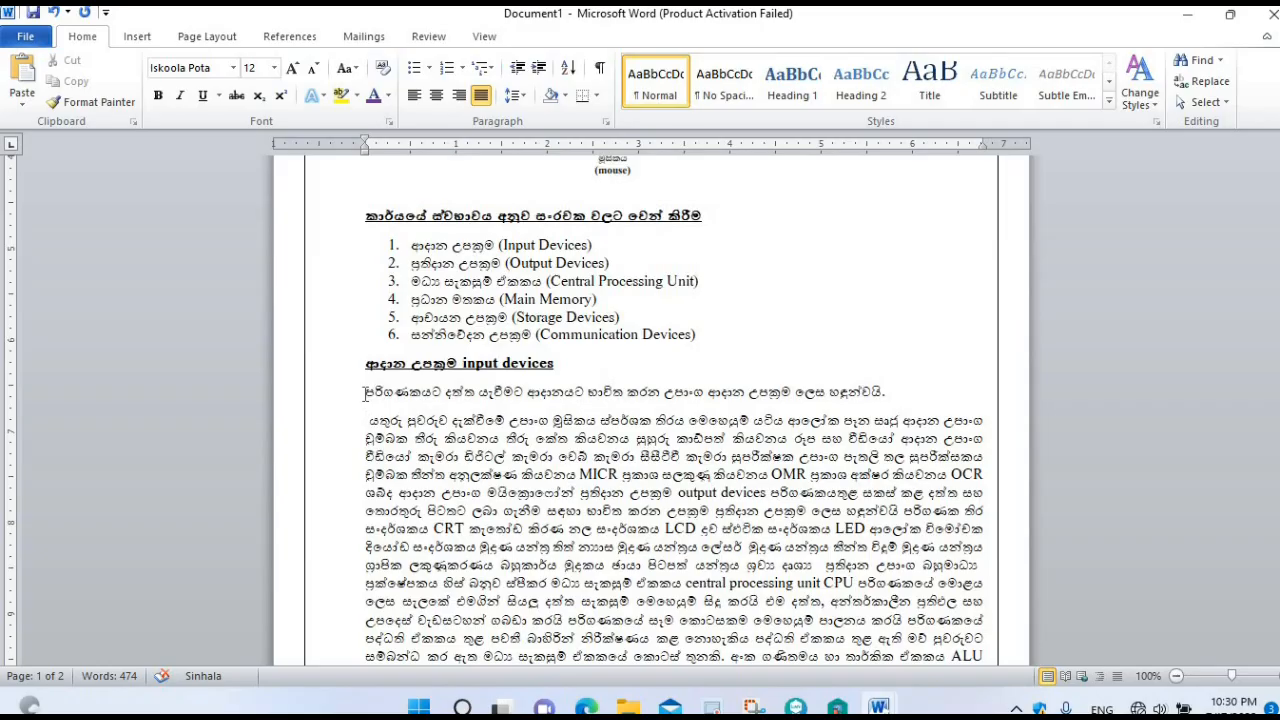
left_click(367, 420)
key("Tab")
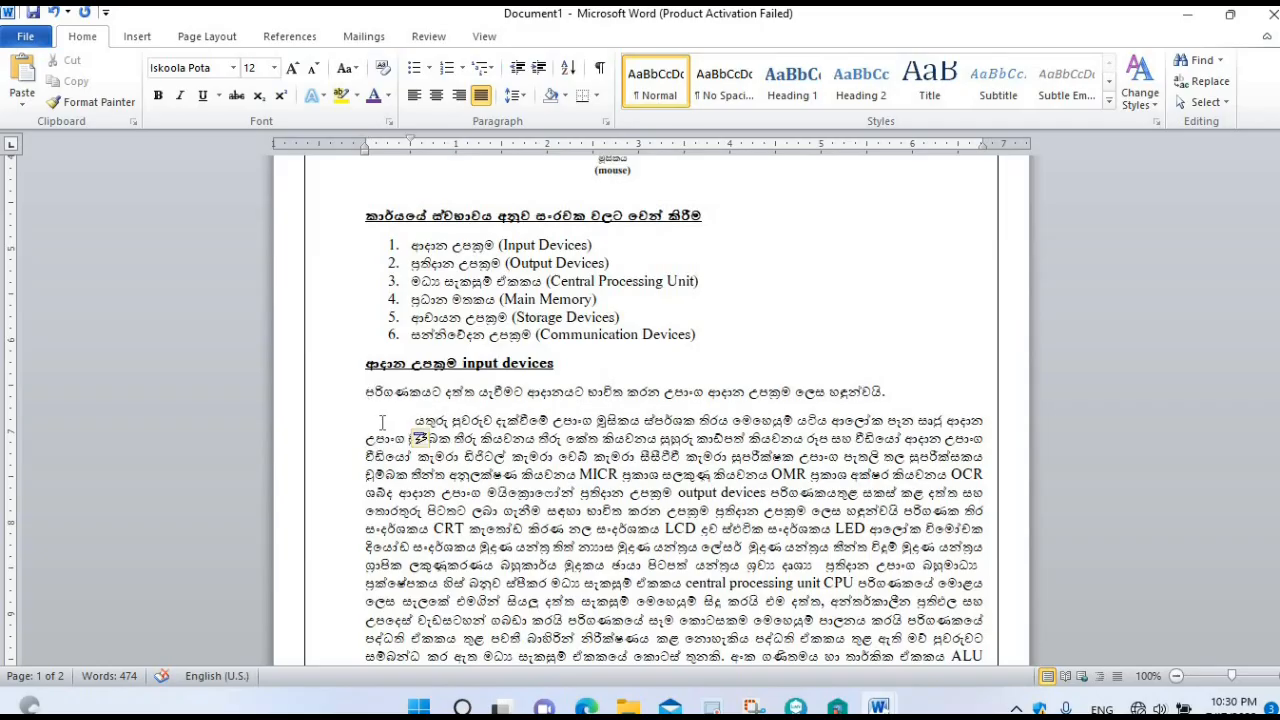
key("BackSpace")
Indent the first line of the definition sentence under the input devices heading by one tab stop
key("Up")
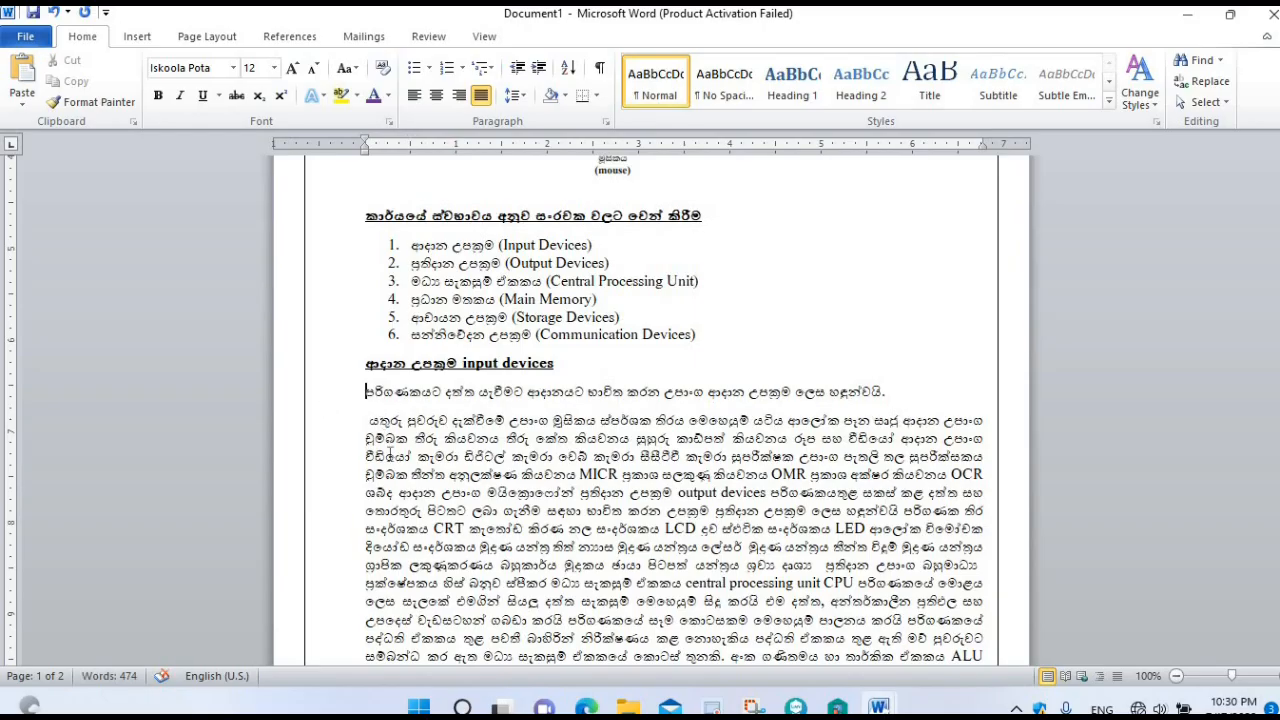
key("Tab")
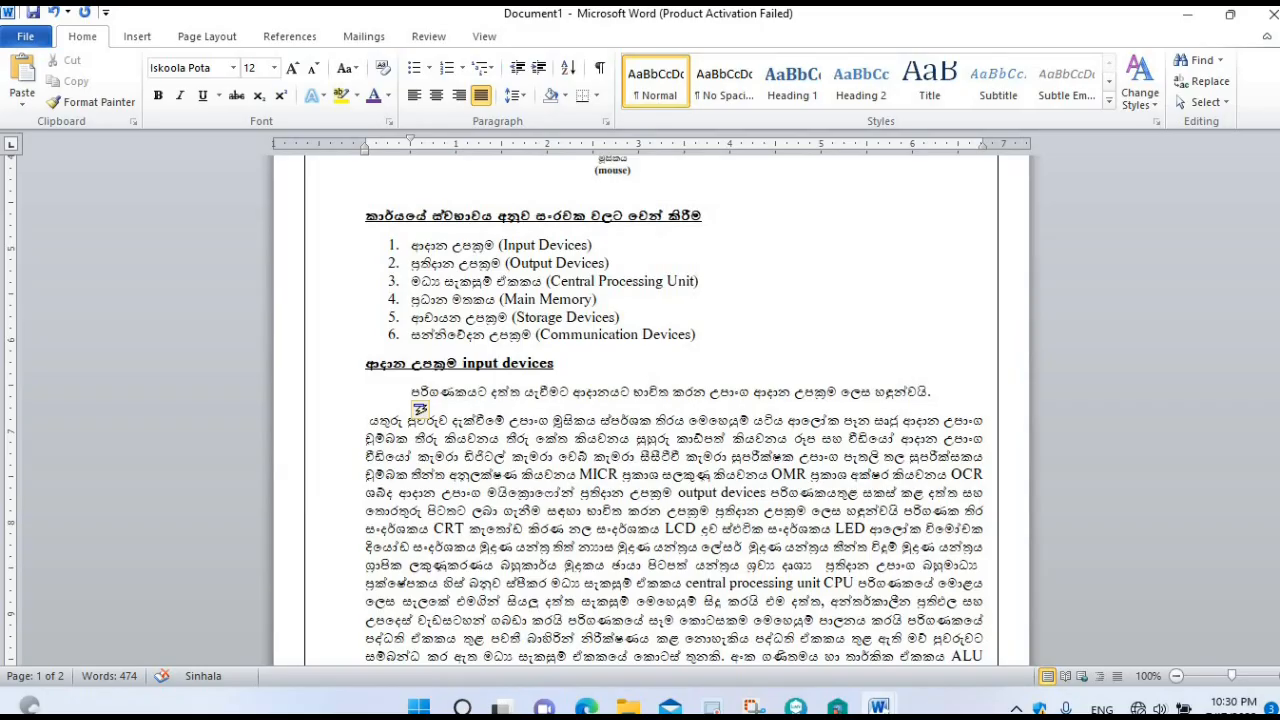
left_click(370, 420)
Insert four blank lines after the input devices definition sentence
left_click(933, 392)
key("Return")
key("Return")
key("Return")
key("Return")
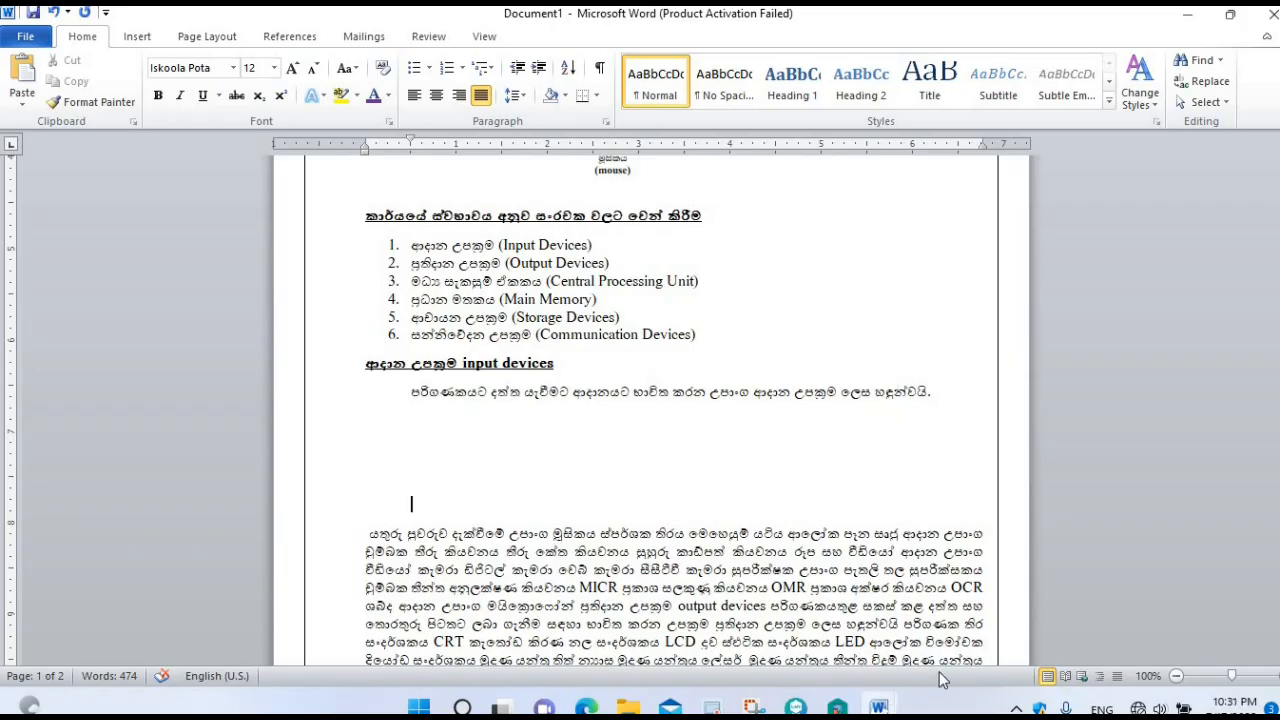
Examine the Input Devices section layout in the sample document "Grade 6 Unit 1 Lesson 2 Note", and return to Document1
mouse_move(879, 707)
left_click(961, 647)
scroll(628, 490, "up", 3)
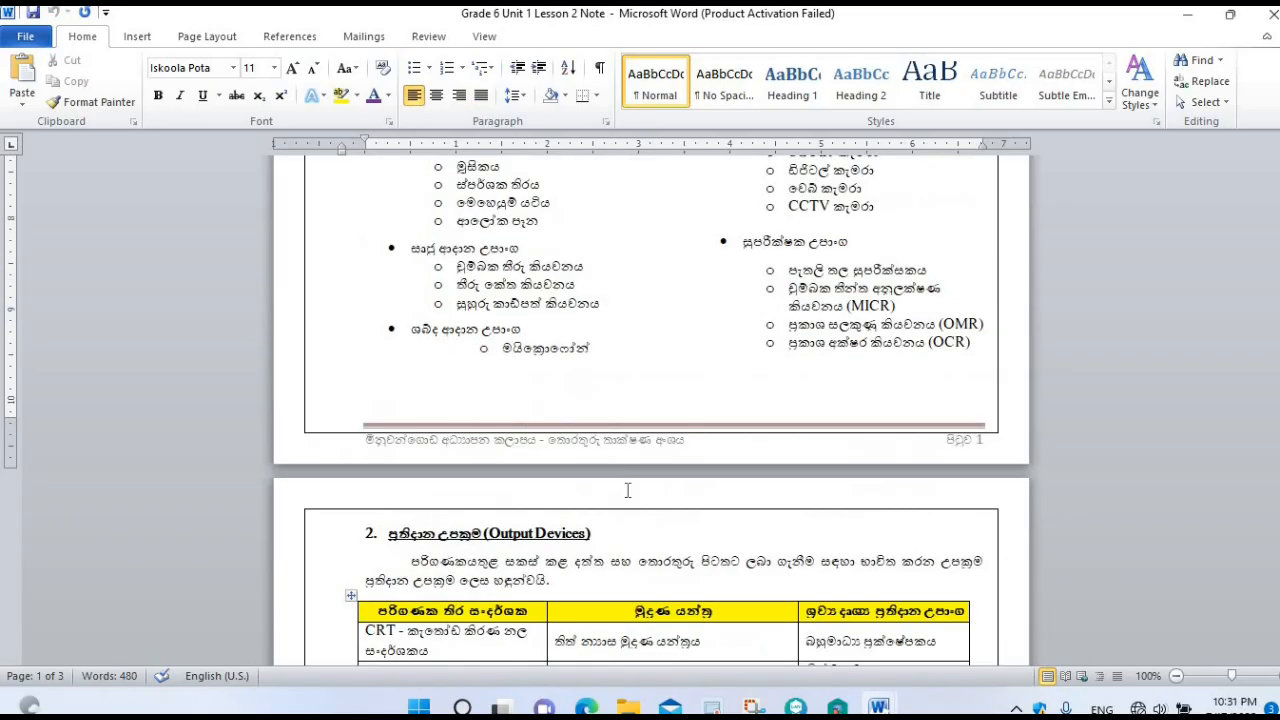
scroll(628, 490, "up", 4)
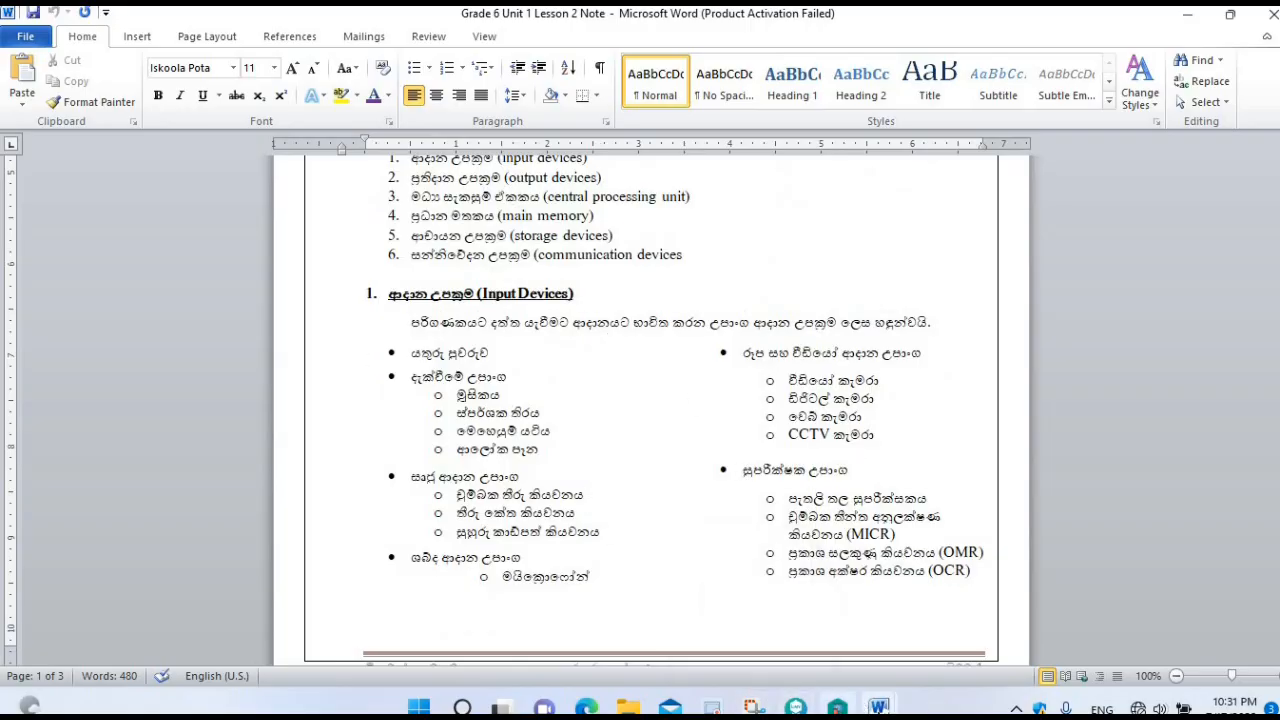
mouse_move(873, 702)
left_click(808, 660)
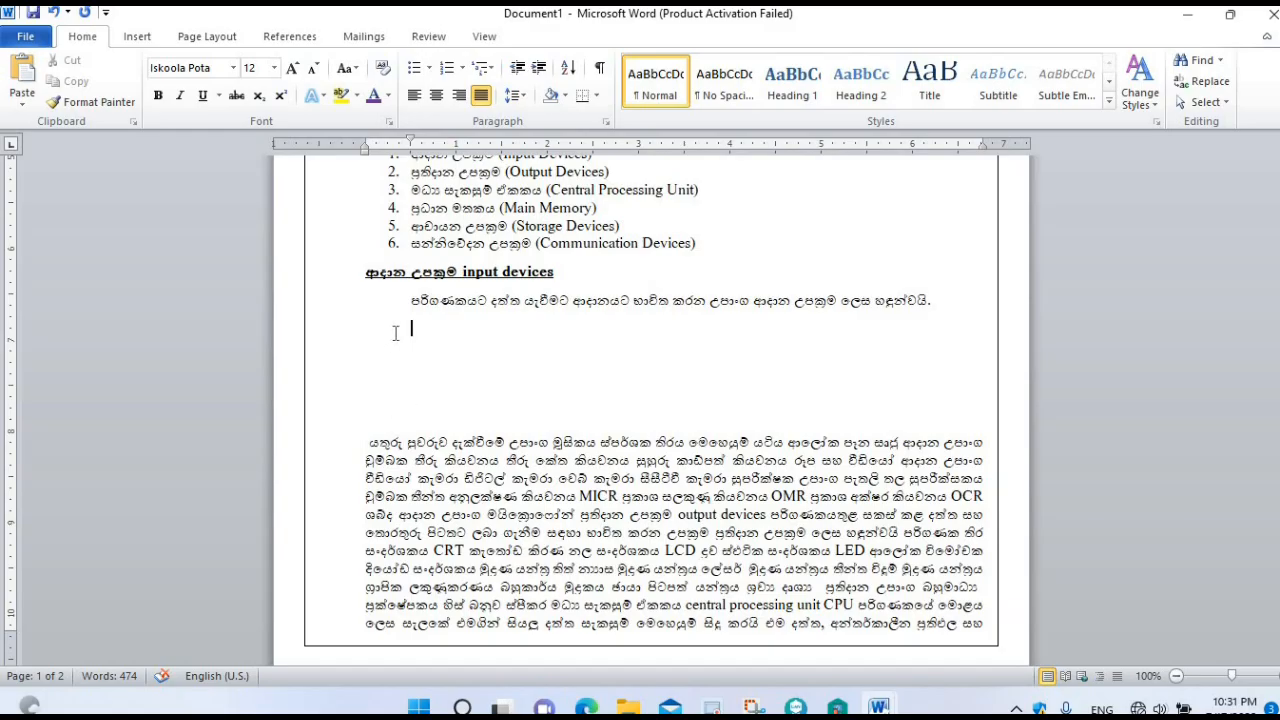
Delete the blank lines below the input devices definition and the leading space of the paragraph that follows
key("Delete")
key("Delete")
key("Delete")
key("Delete")
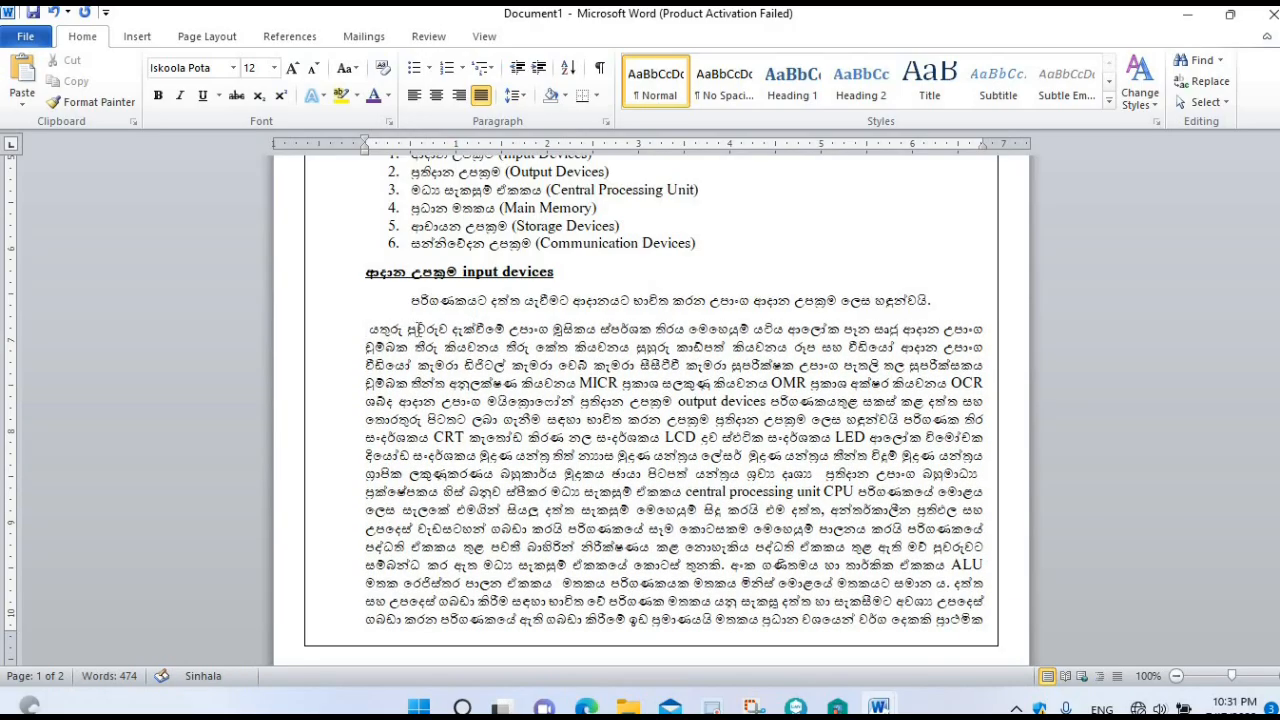
key("Delete")
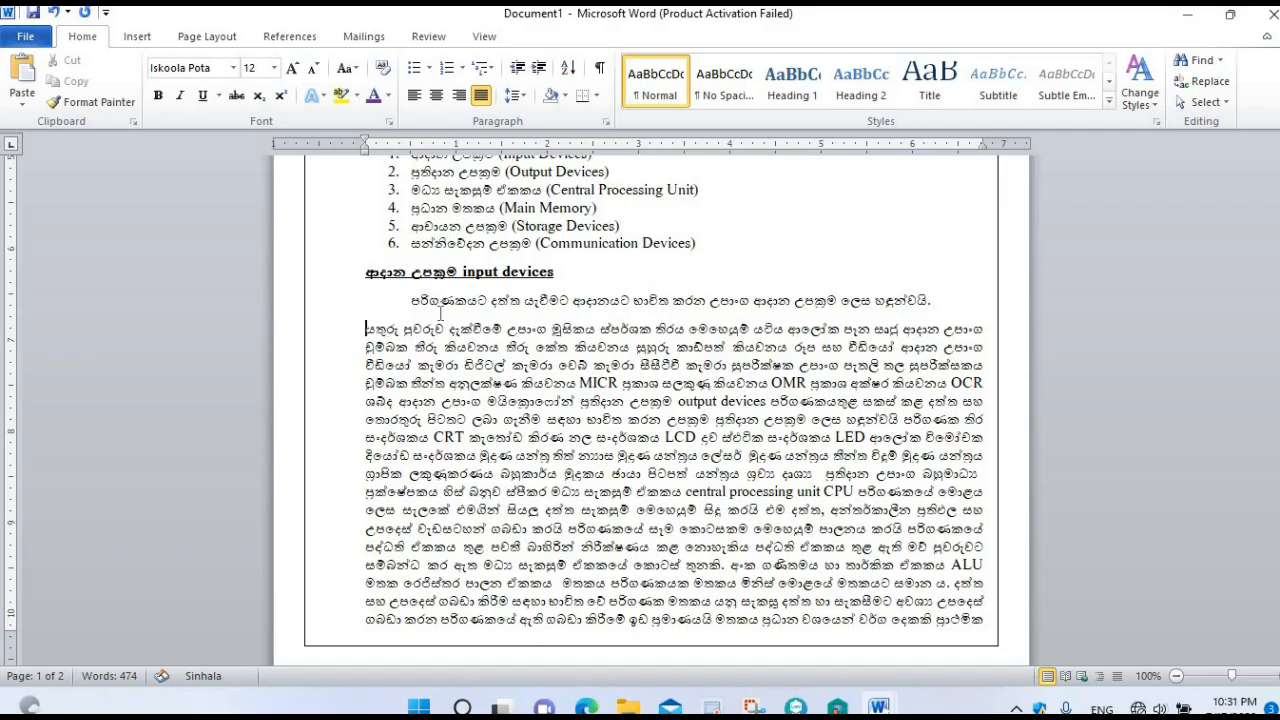
Break the run-on text under the input devices heading into separate lines, one category or device per line
left_click(444, 328)
key("Return")
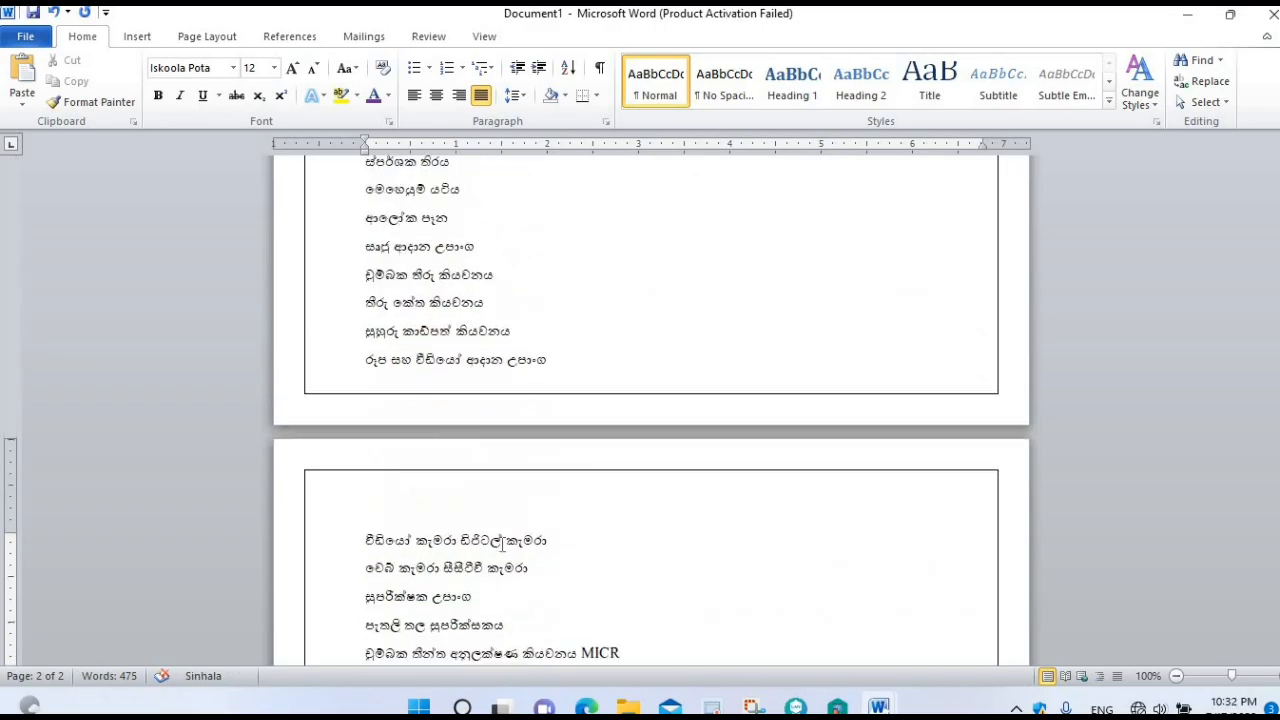
Format the input device lines, from the keyboard line through the microphone line, as a bulleted list with solid round bullets
scroll(502, 543, "up", 3)
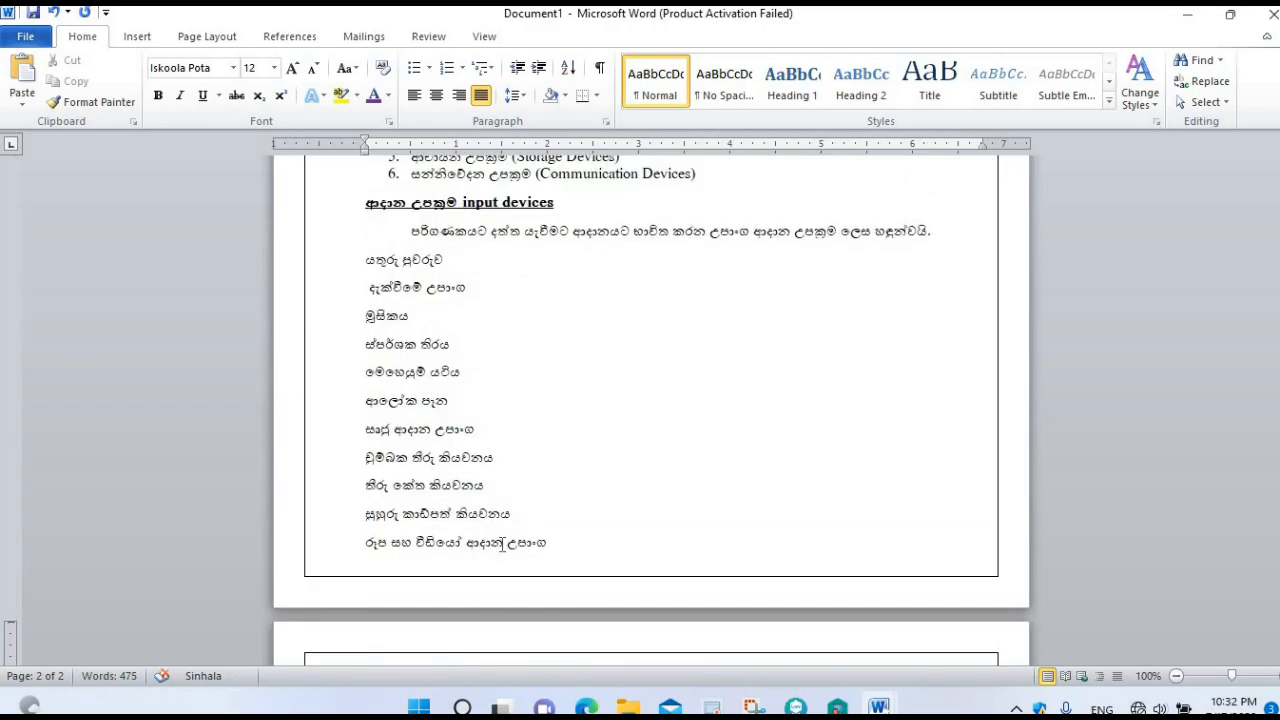
scroll(432, 422, "up", 1)
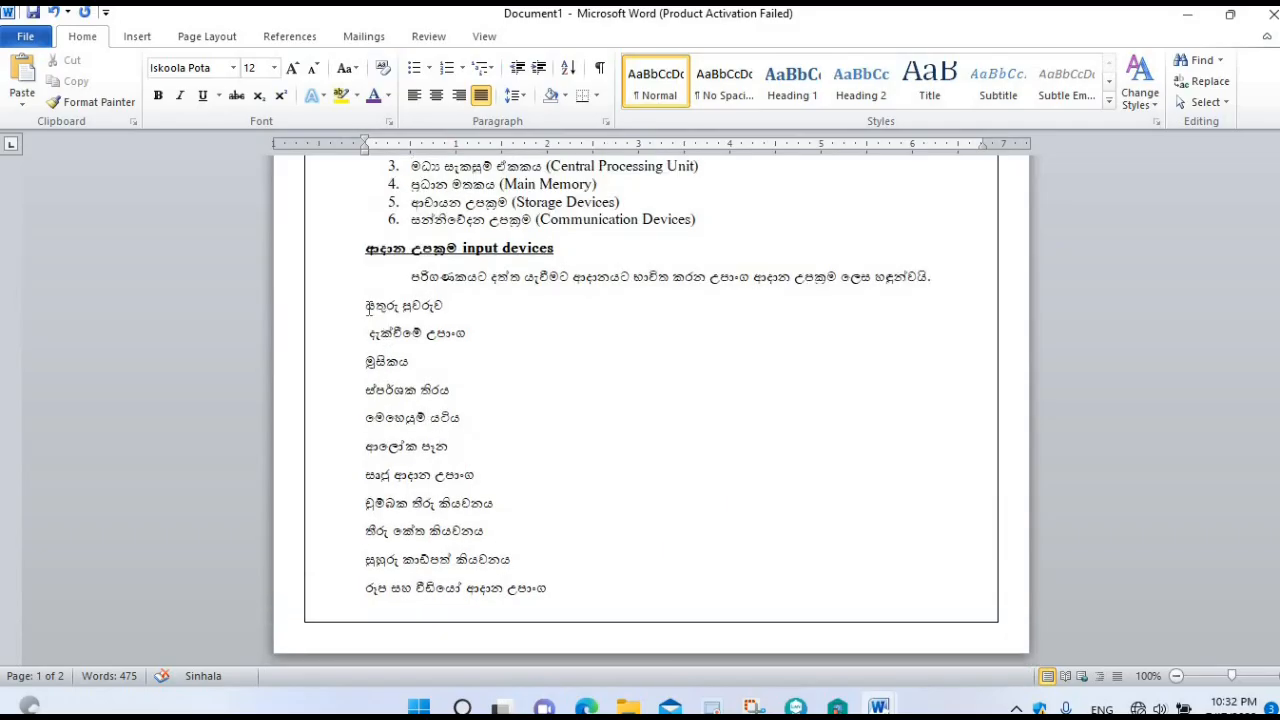
left_click_drag(366, 306, 546, 601)
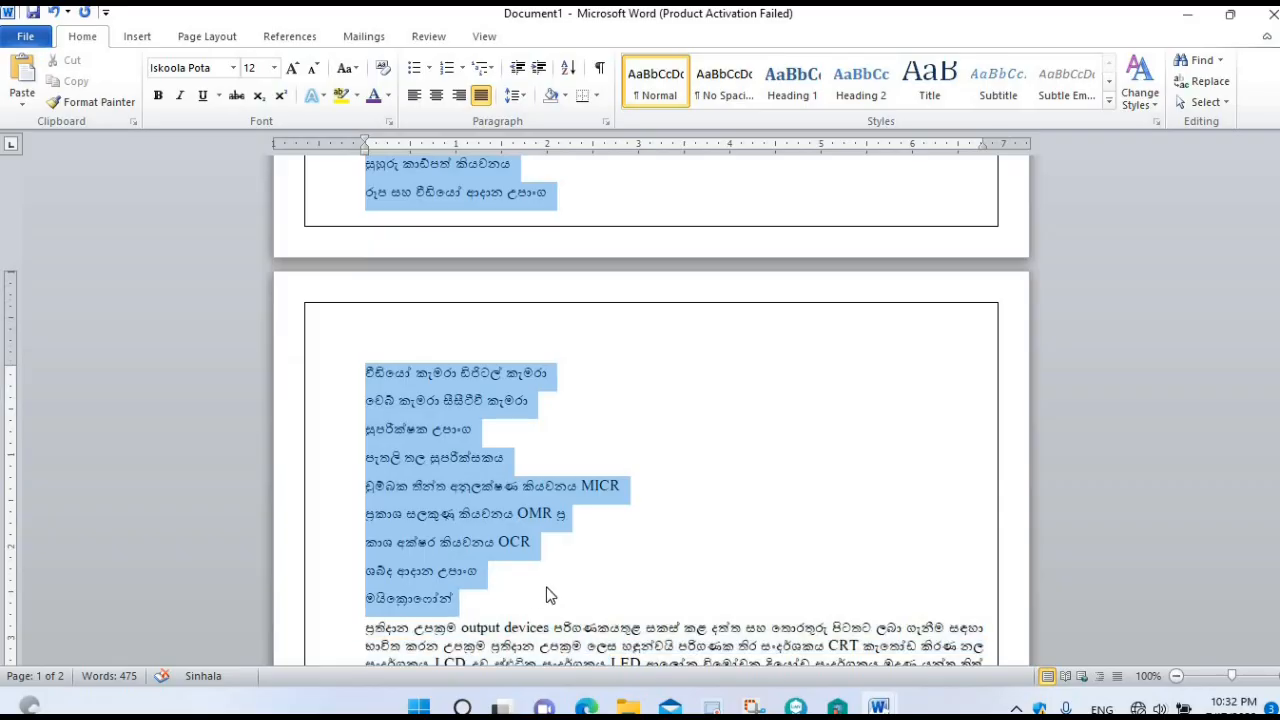
scroll(556, 513, "up", 7)
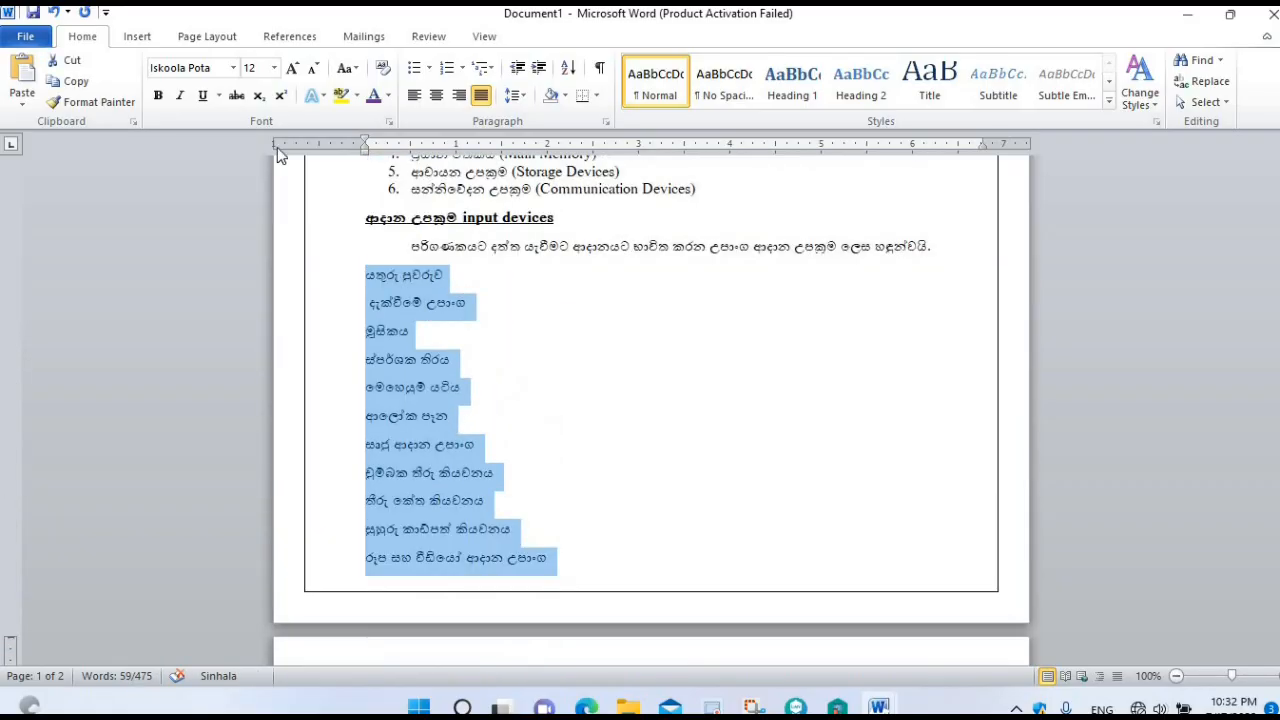
left_click(428, 70)
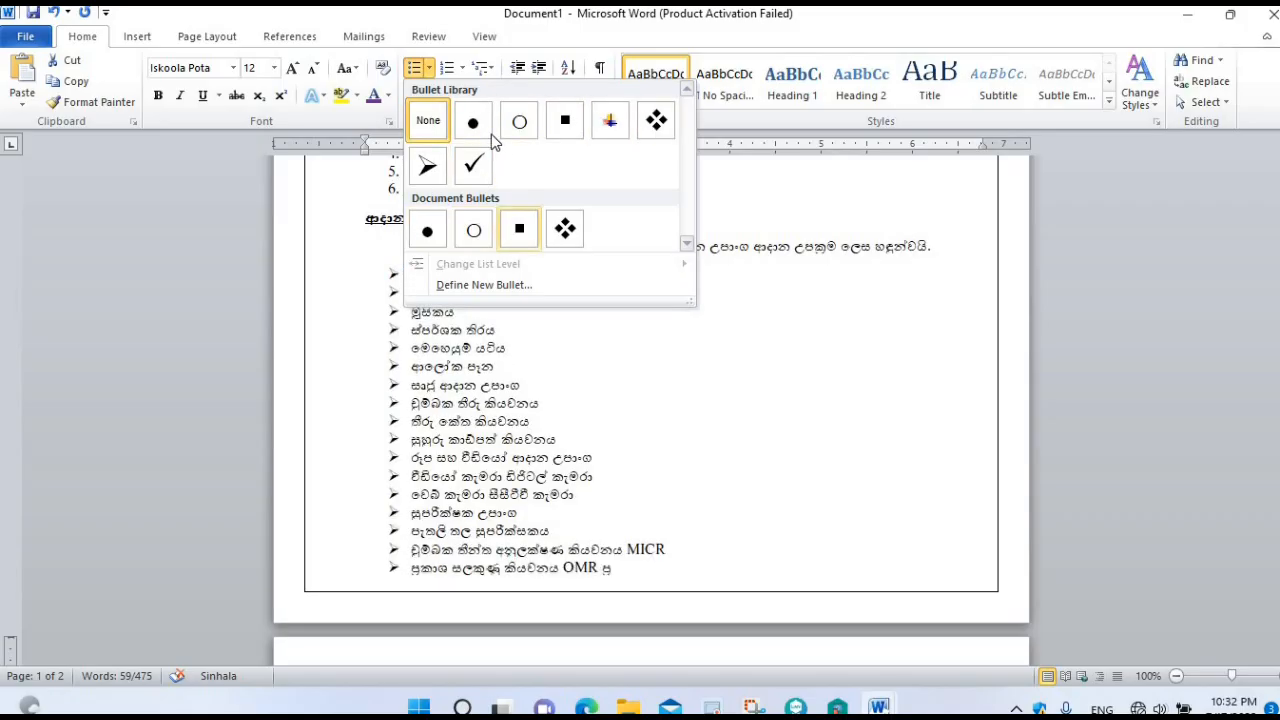
left_click(477, 128)
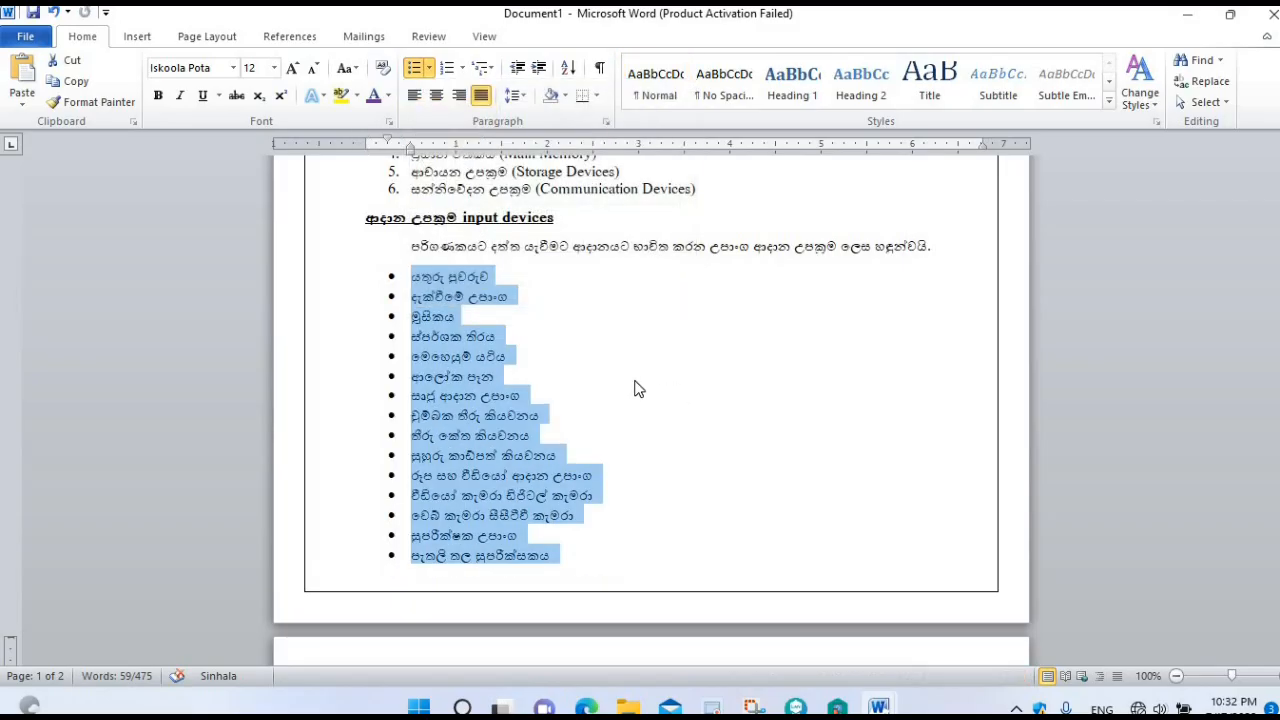
left_click(635, 379)
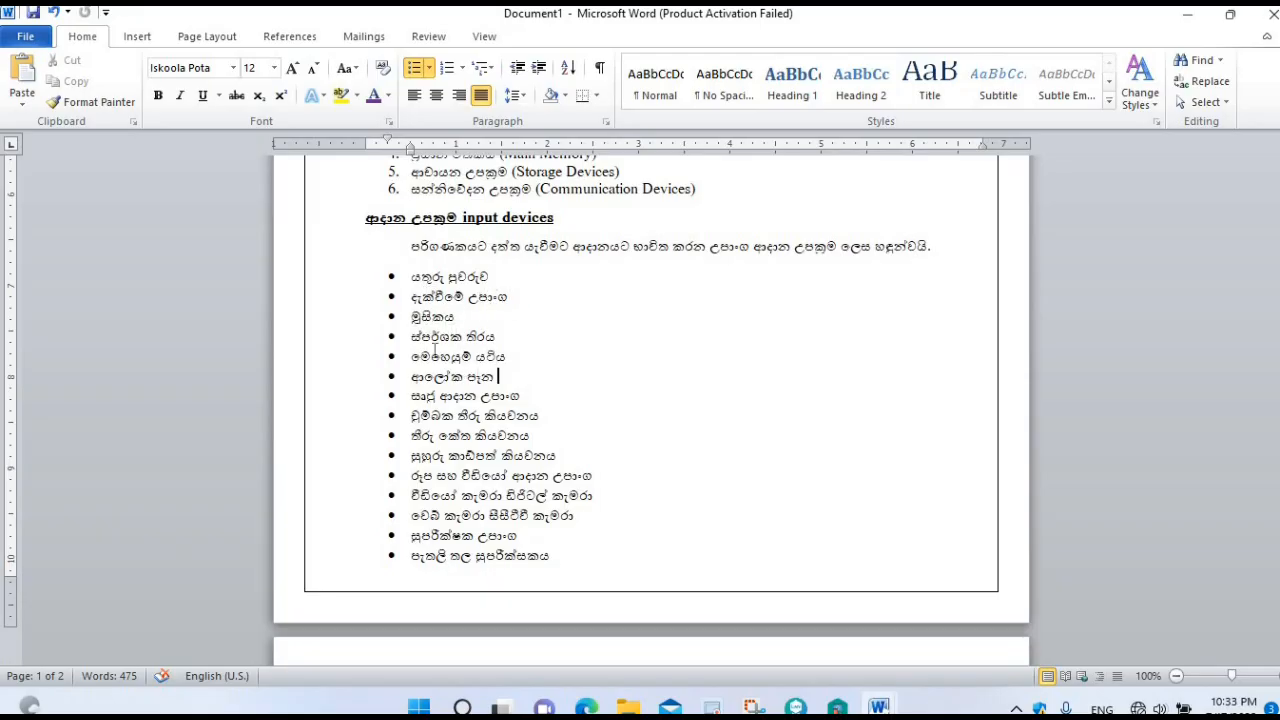
Demote the individual devices under each input device category to second-level bullets
left_click_drag(412, 316, 295, 376)
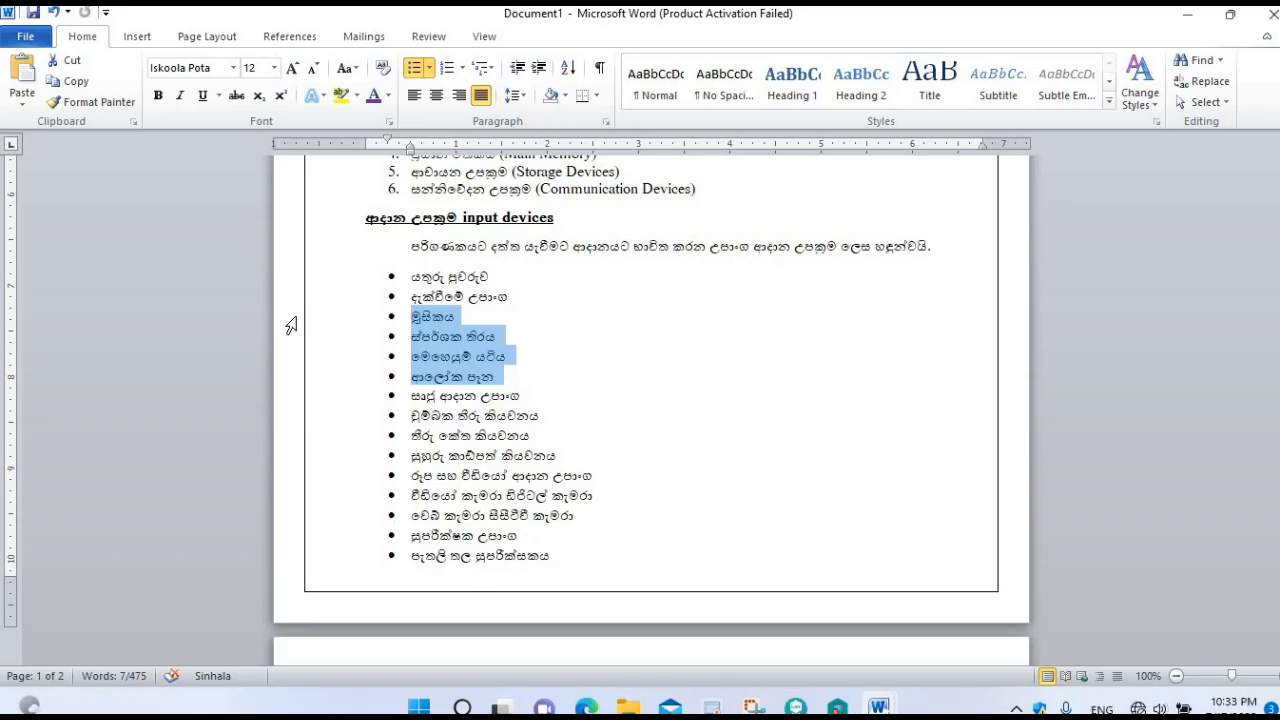
key("Tab")
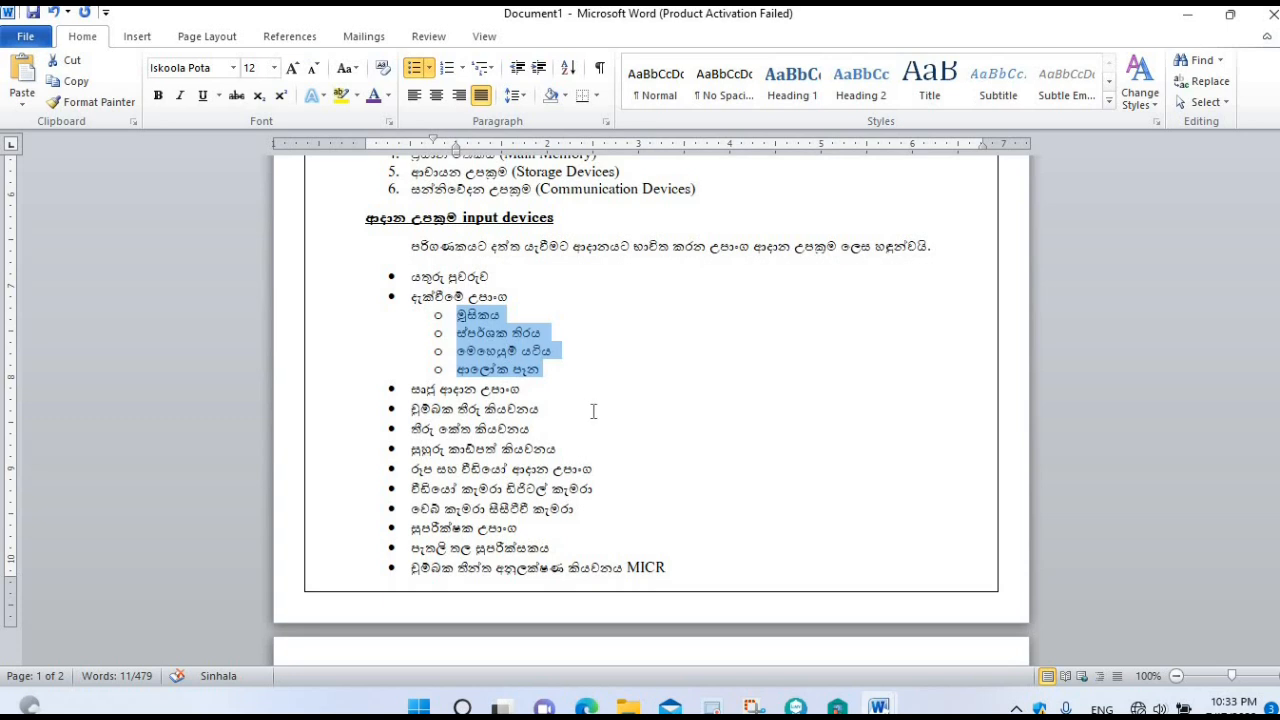
scroll(591, 413, "down", 1)
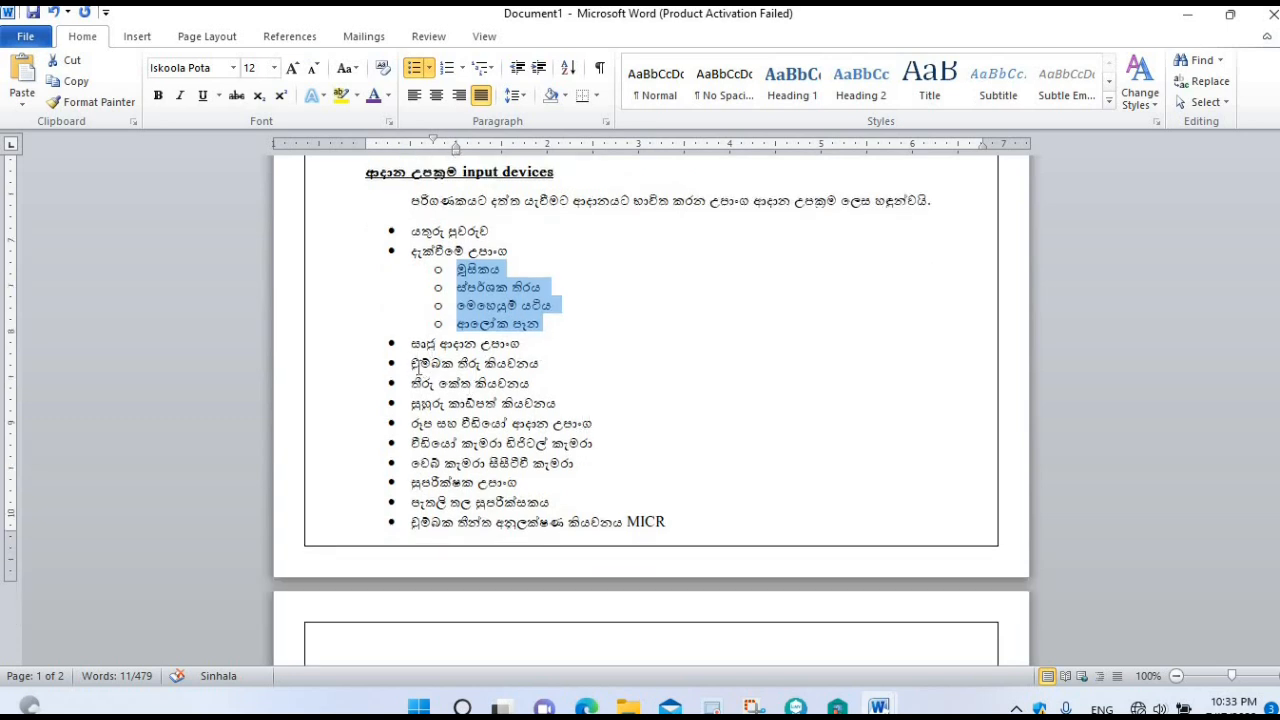
left_click_drag(412, 362, 586, 403)
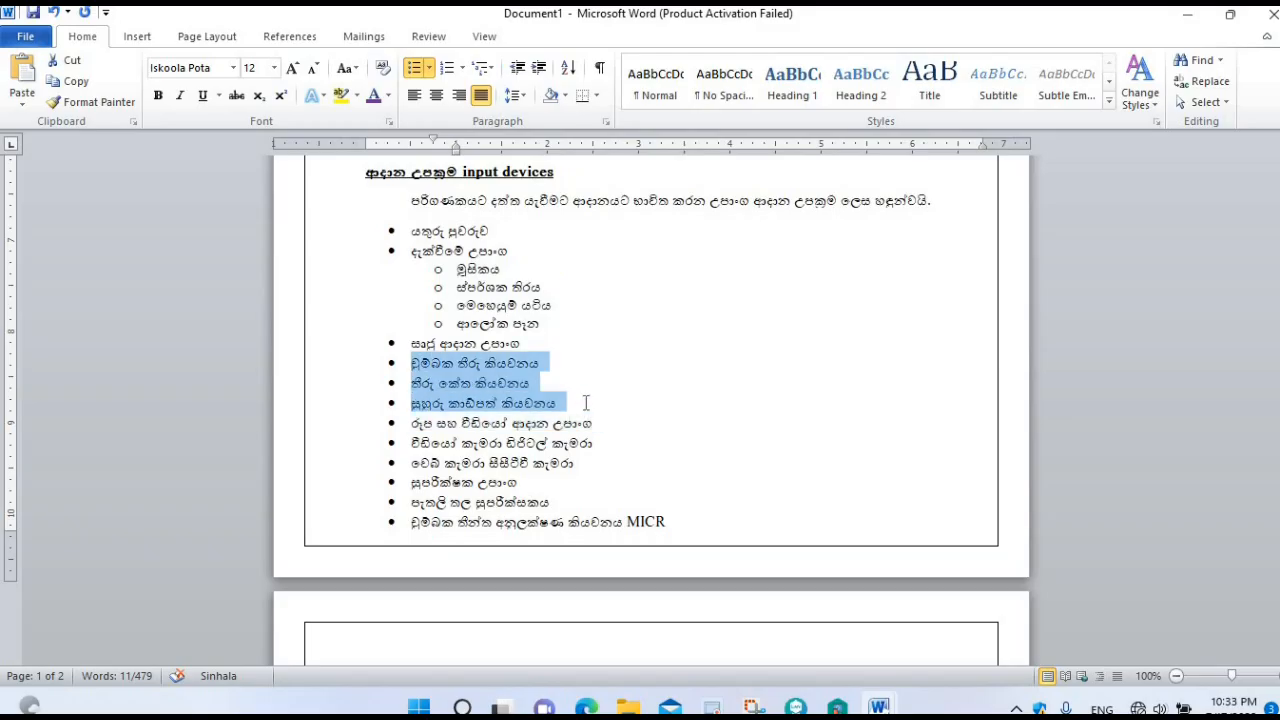
key("Tab")
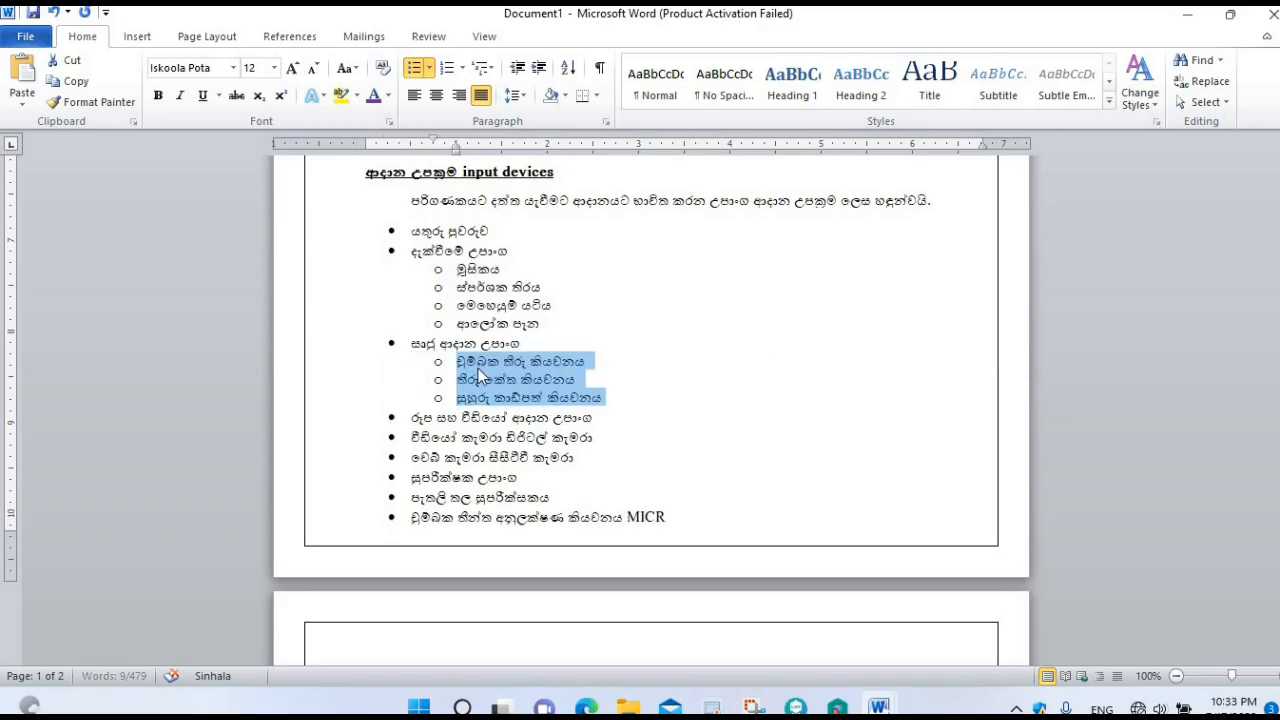
scroll(515, 453, "down", 2)
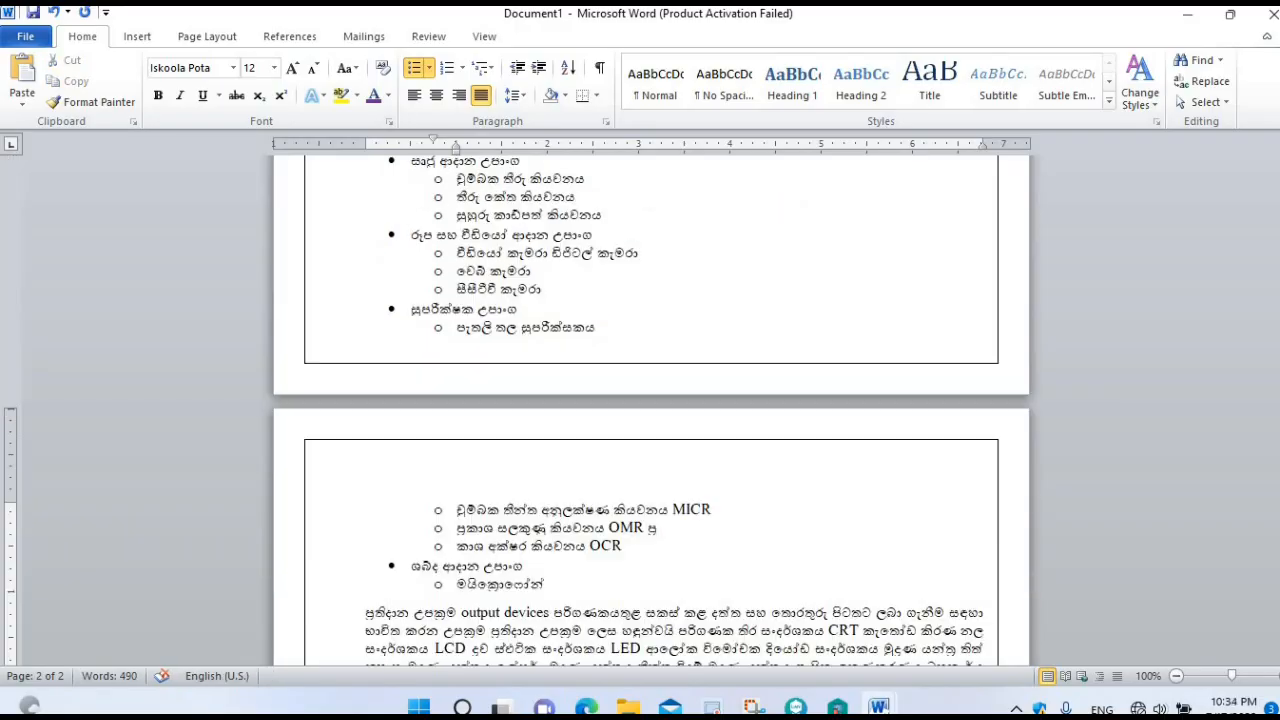
Replace the word සීසීටීවී with CCTV in the last camera sub-item
scroll(545, 378, "down", 1)
scroll(545, 378, "up", 1)
left_click_drag(456, 289, 497, 290)
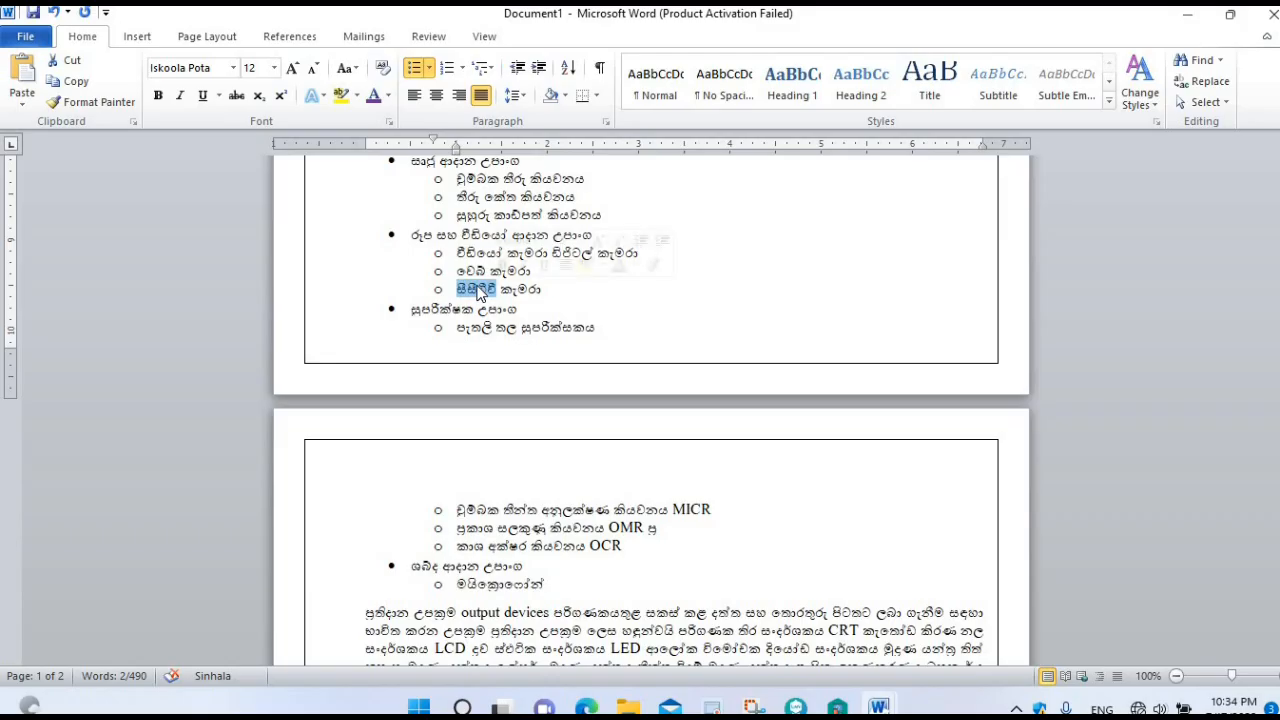
type("CC")
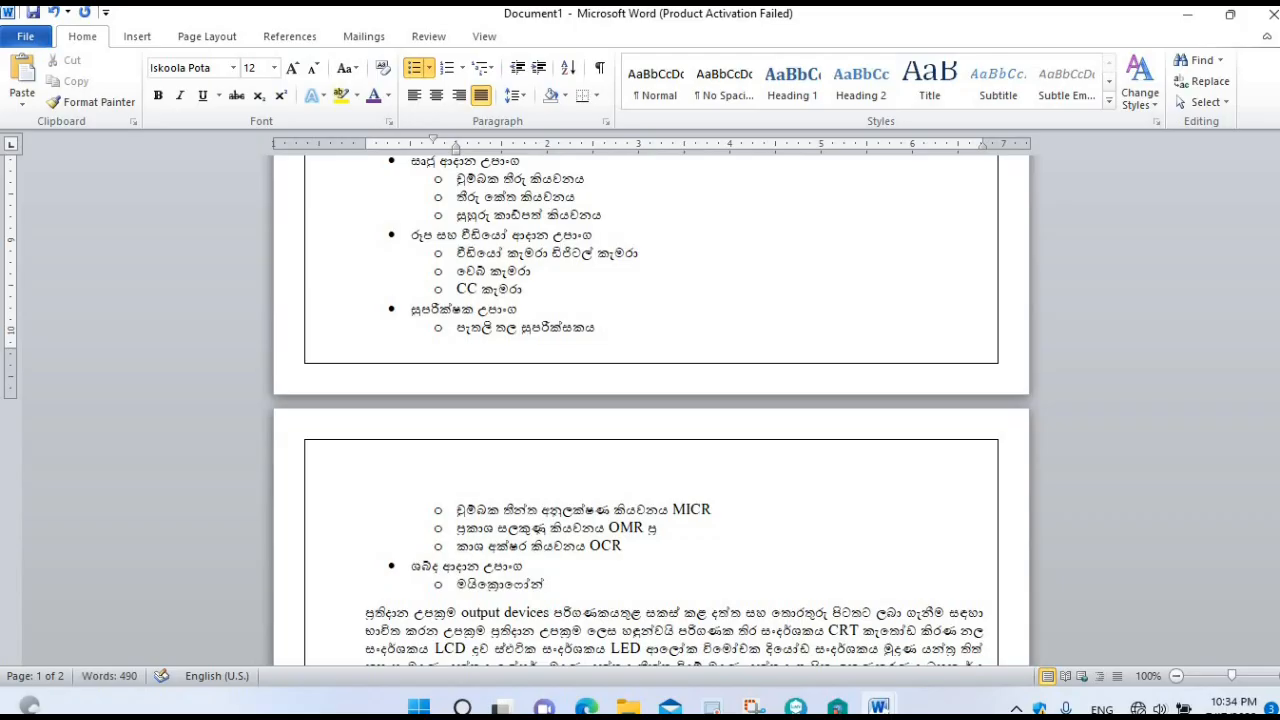
type("TV")
Check the input devices layout in the Grade 6 Unit 1 Lesson 2 Note document and return to Document1
scroll(586, 400, "down", 1)
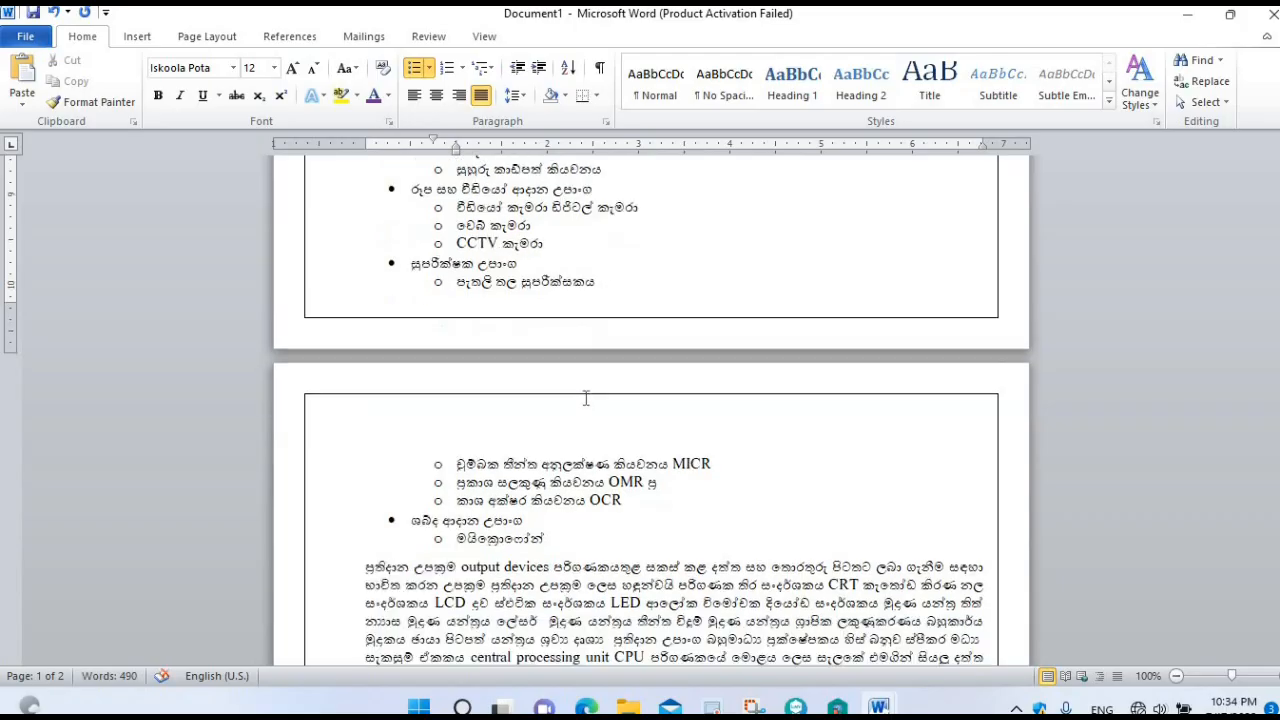
scroll(609, 463, "up", 4)
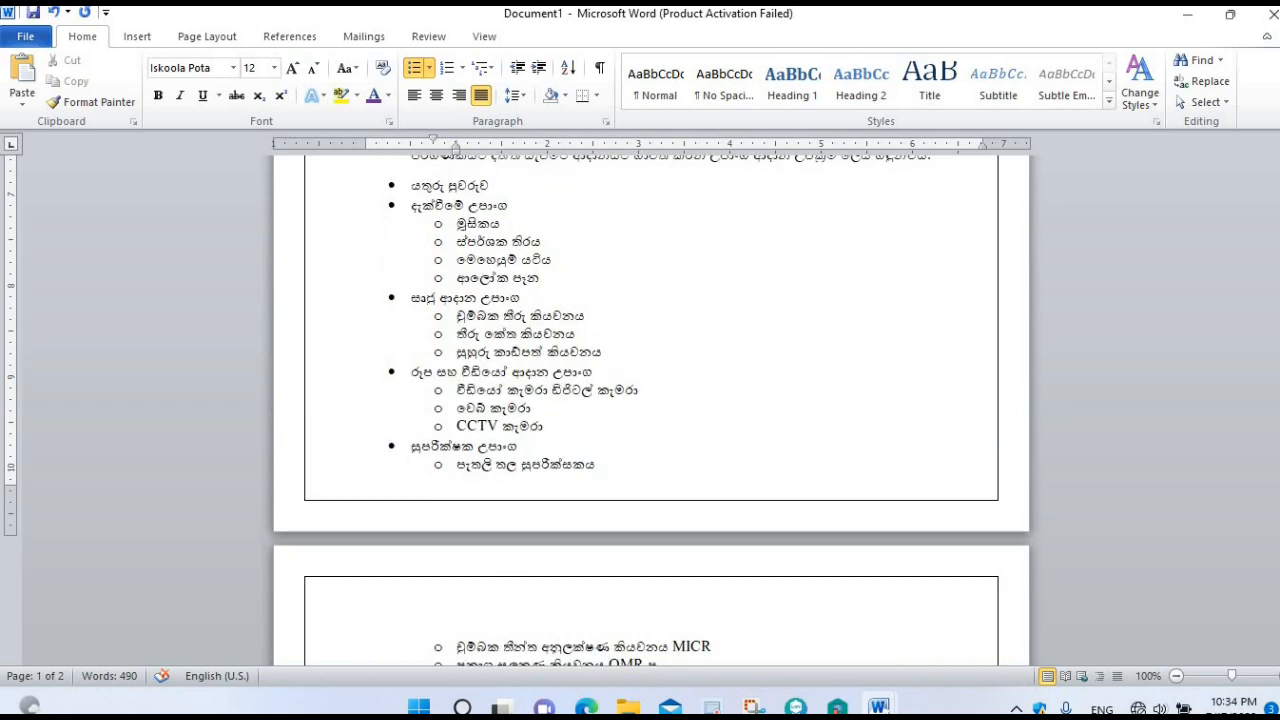
mouse_move(879, 707)
left_click(953, 644)
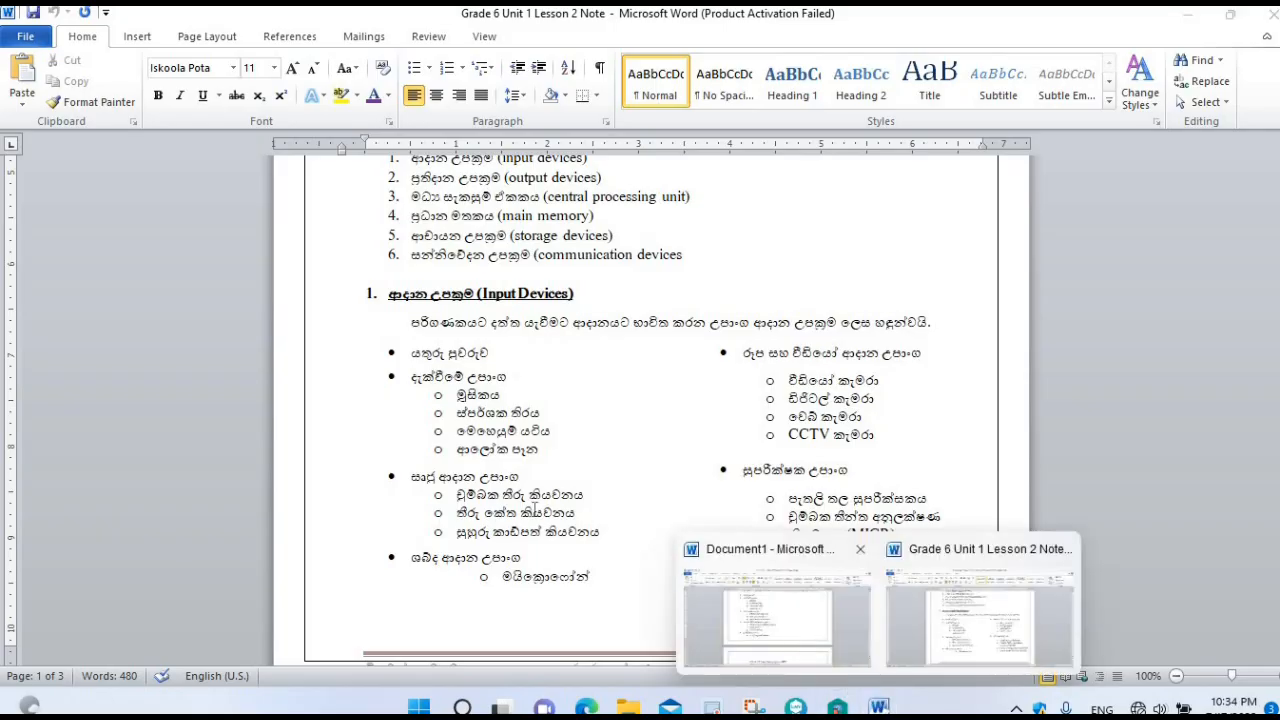
left_click(793, 635)
Arrange the whole bulleted list of input devices in two columns
scroll(403, 346, "up", 1)
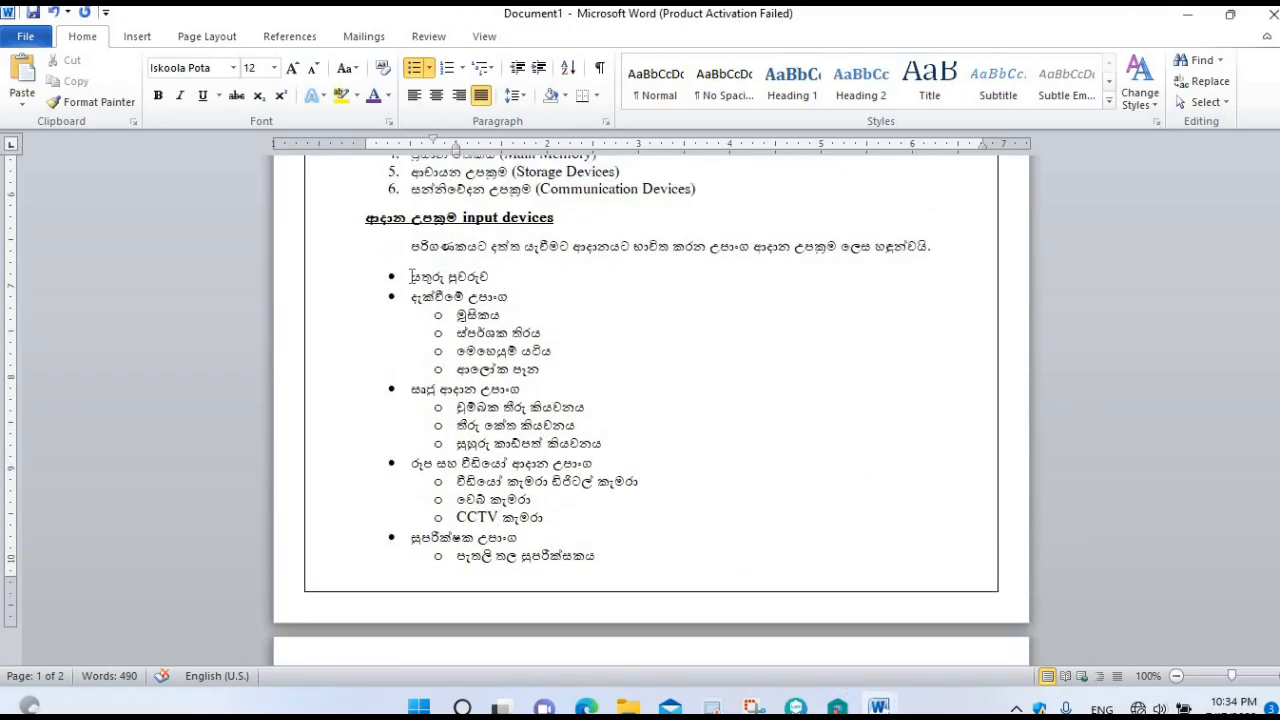
left_click_drag(412, 276, 620, 570)
left_click(206, 36)
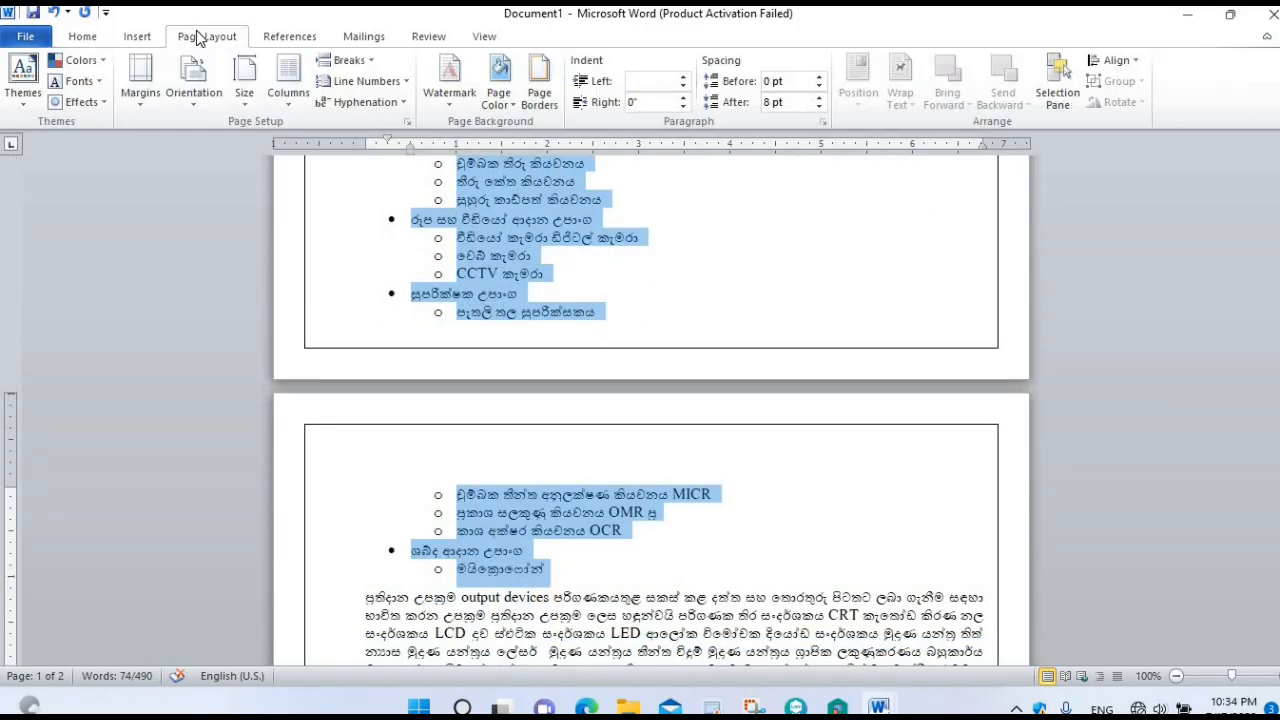
left_click(288, 105)
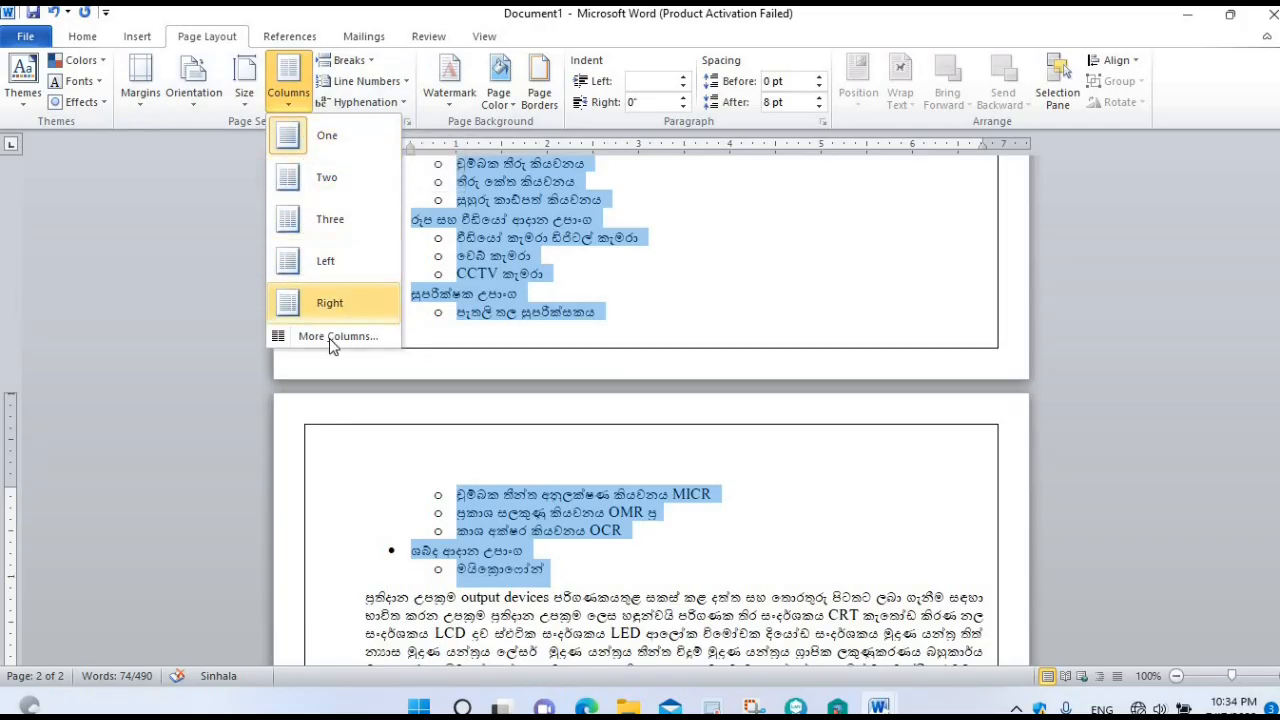
left_click(315, 179)
Add a blank line below the two-column list and split the output devices heading from the paragraph text that follows it
scroll(512, 333, "up", 5)
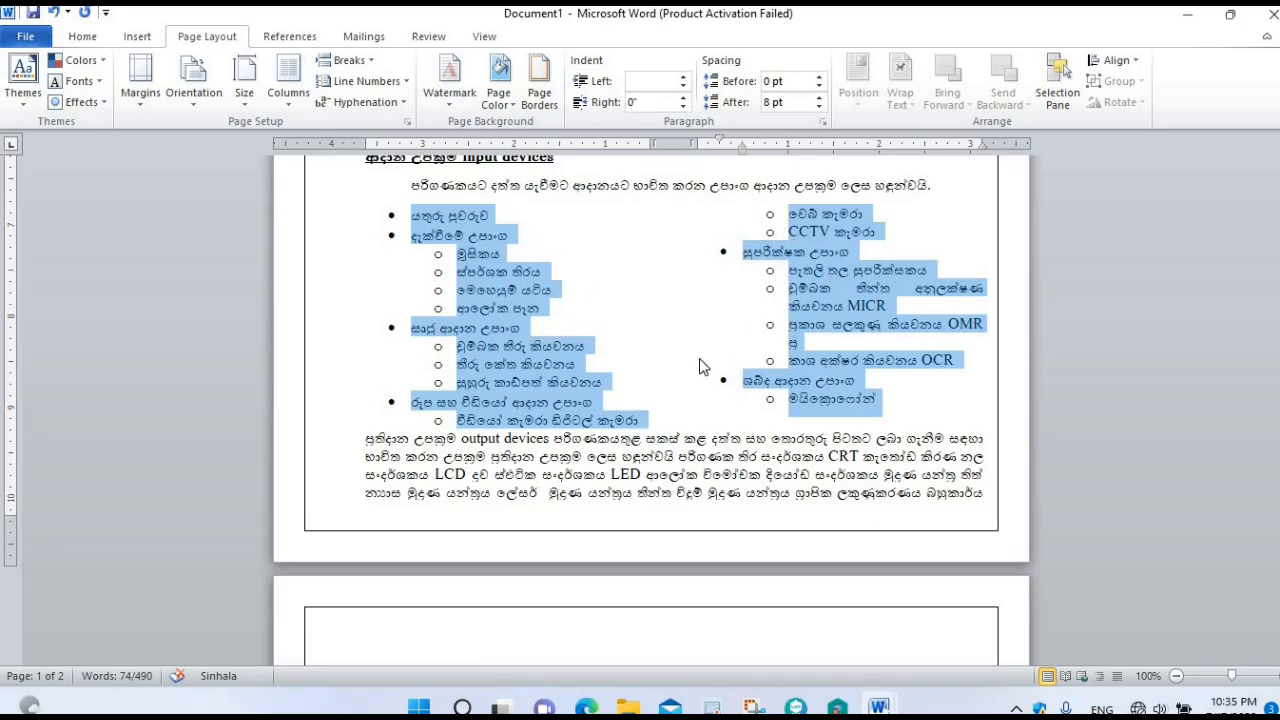
left_click(366, 440)
key("Return")
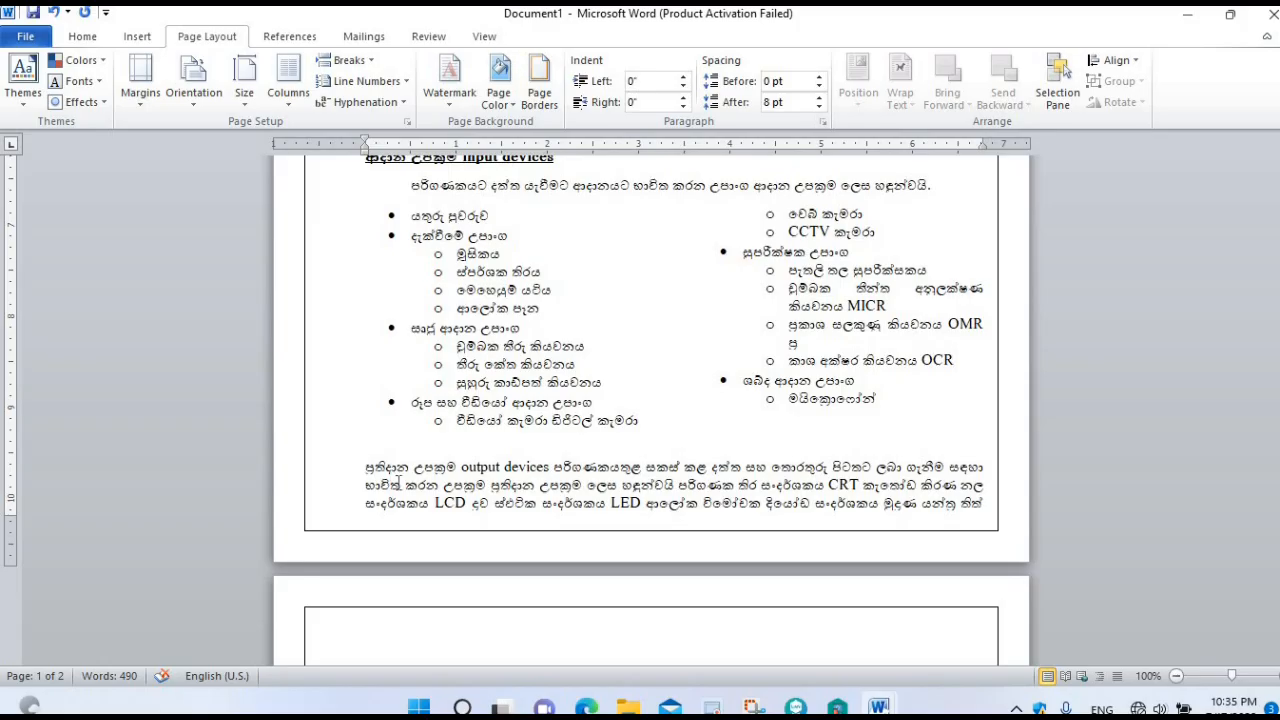
scroll(398, 484, "up", 1)
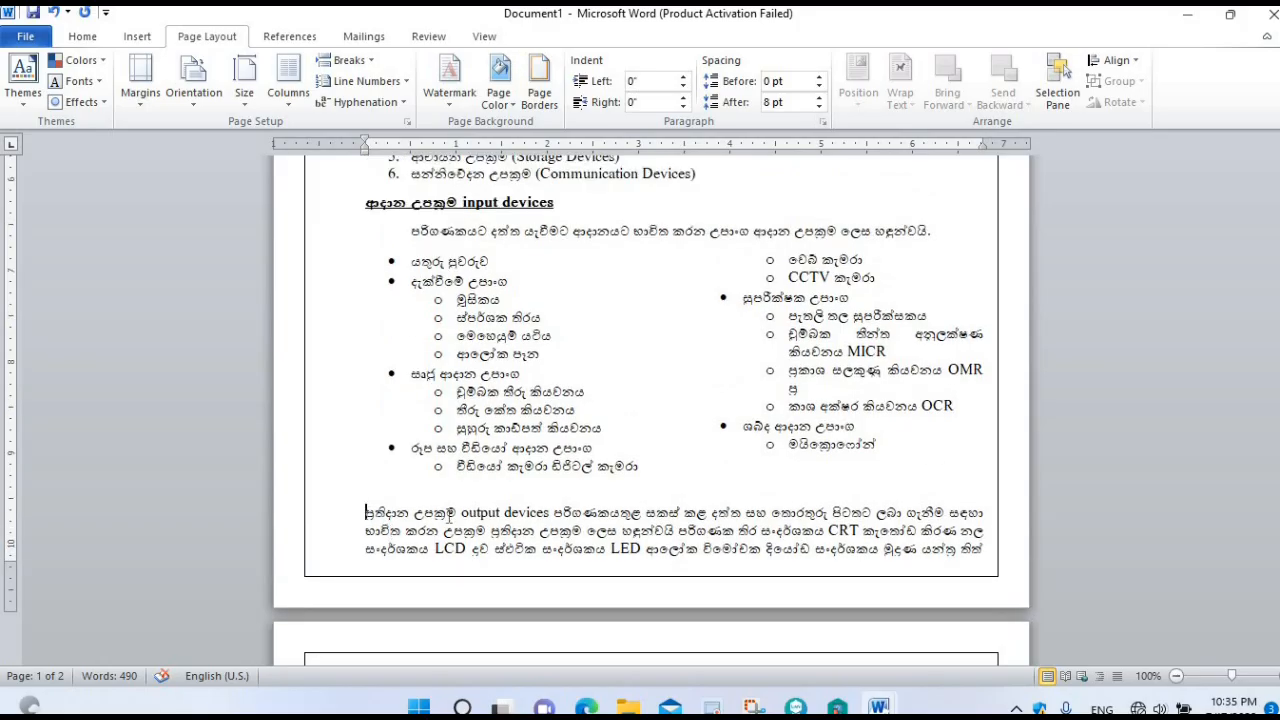
left_click(554, 512)
key("ctrl+Return")
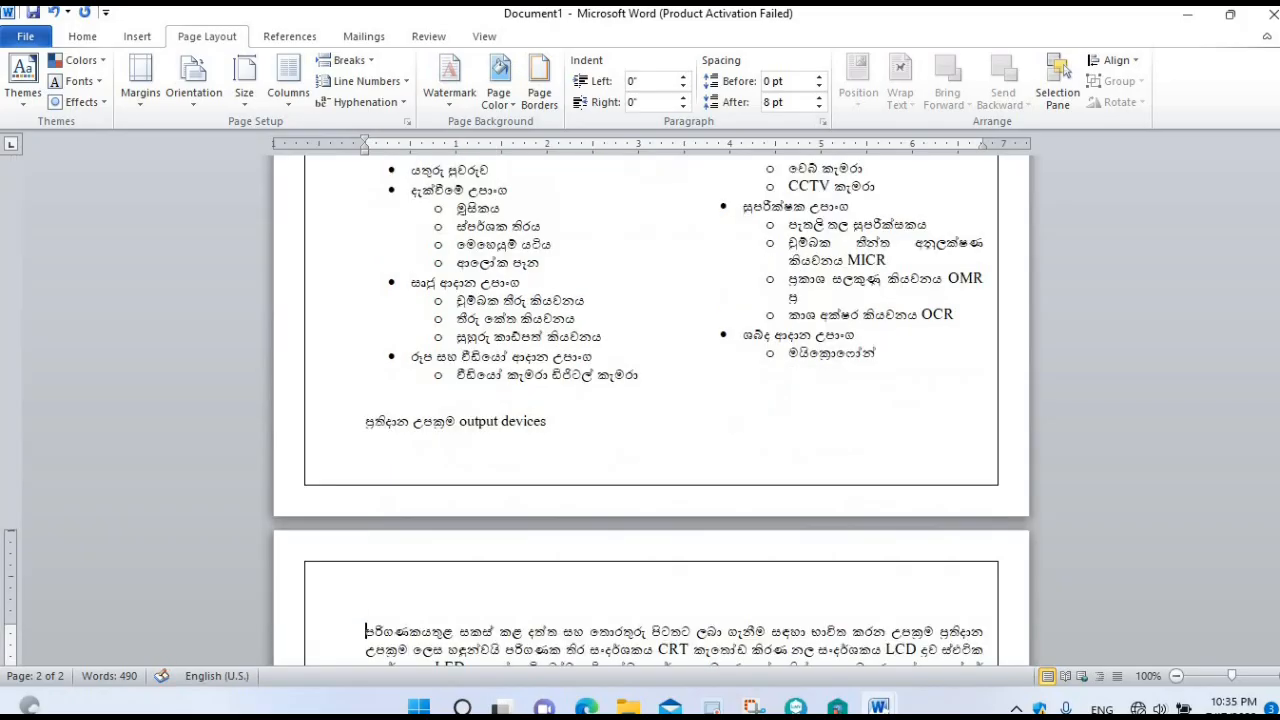
Apply the 1. 2. 3. number format to the underlined input devices heading
scroll(650, 400, "up", 2)
scroll(650, 400, "up", 1)
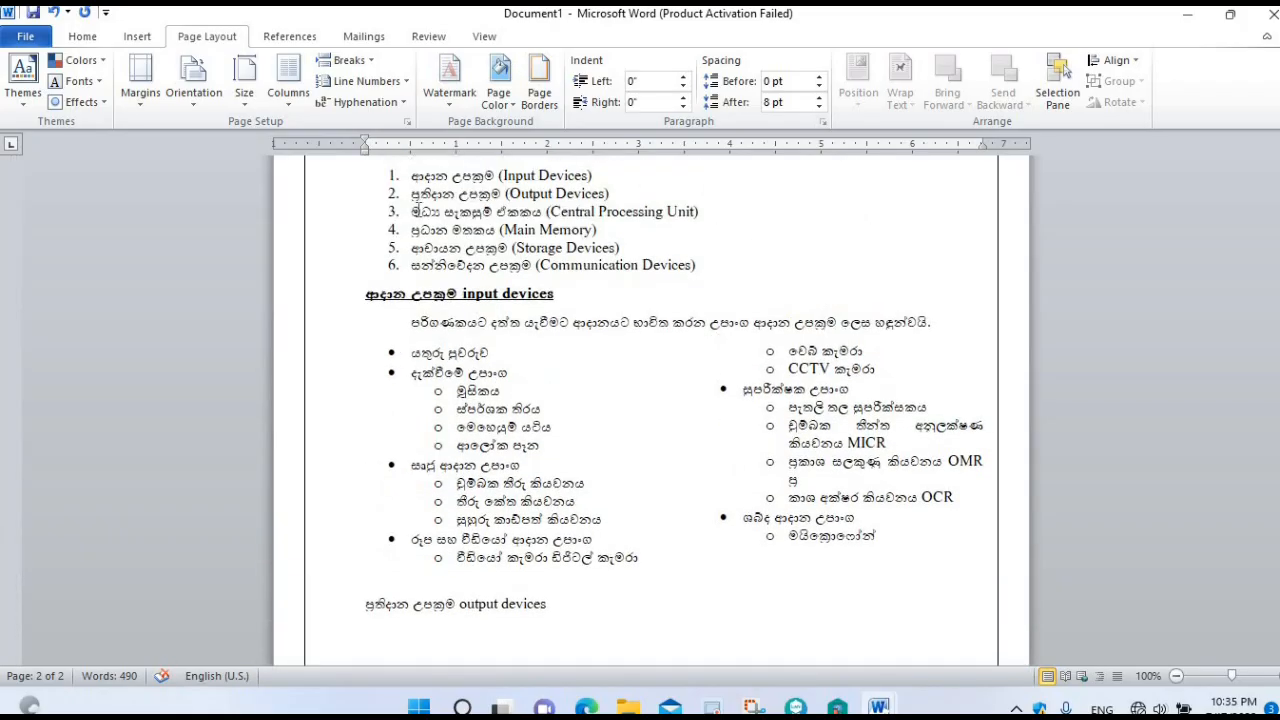
left_click(366, 294)
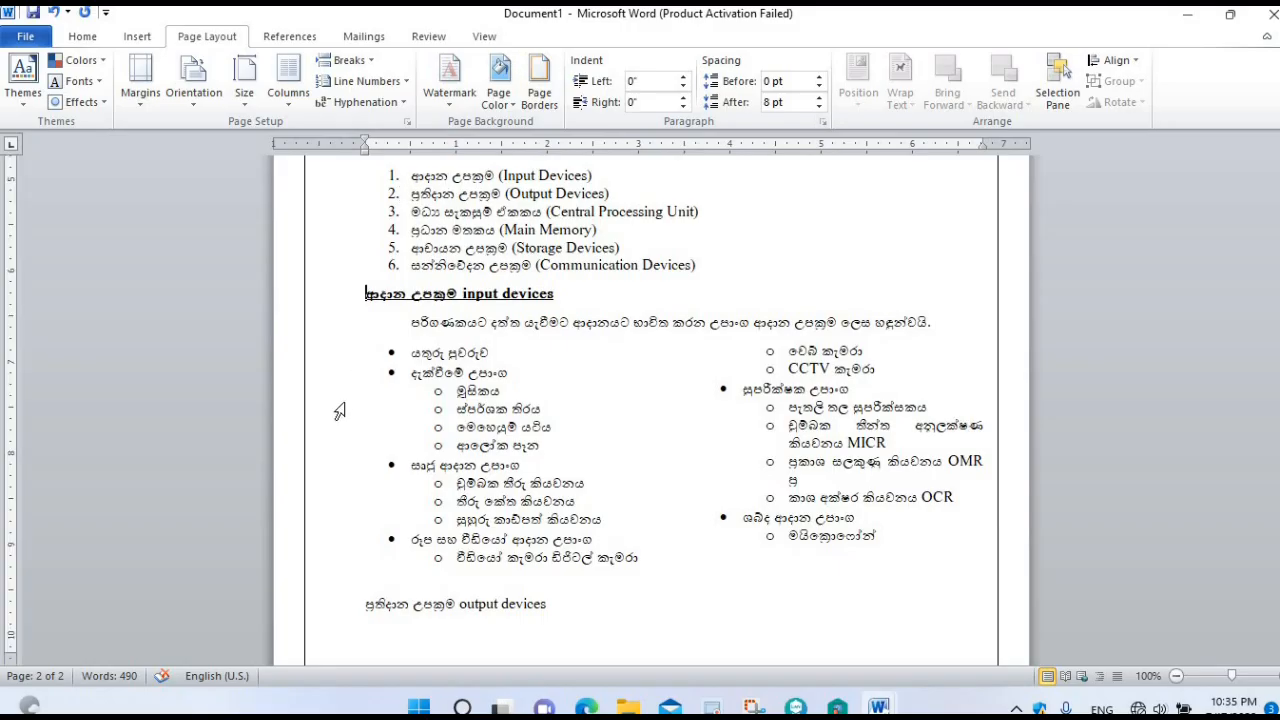
left_click(88, 44)
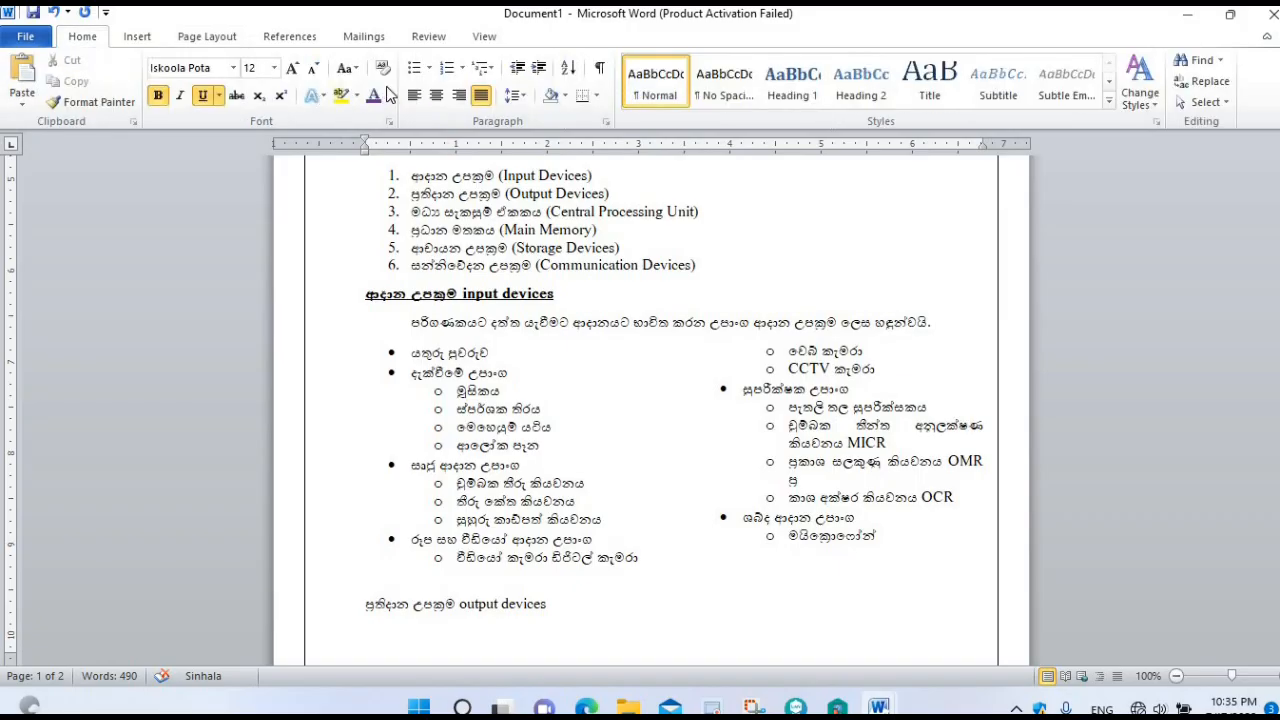
left_click(460, 70)
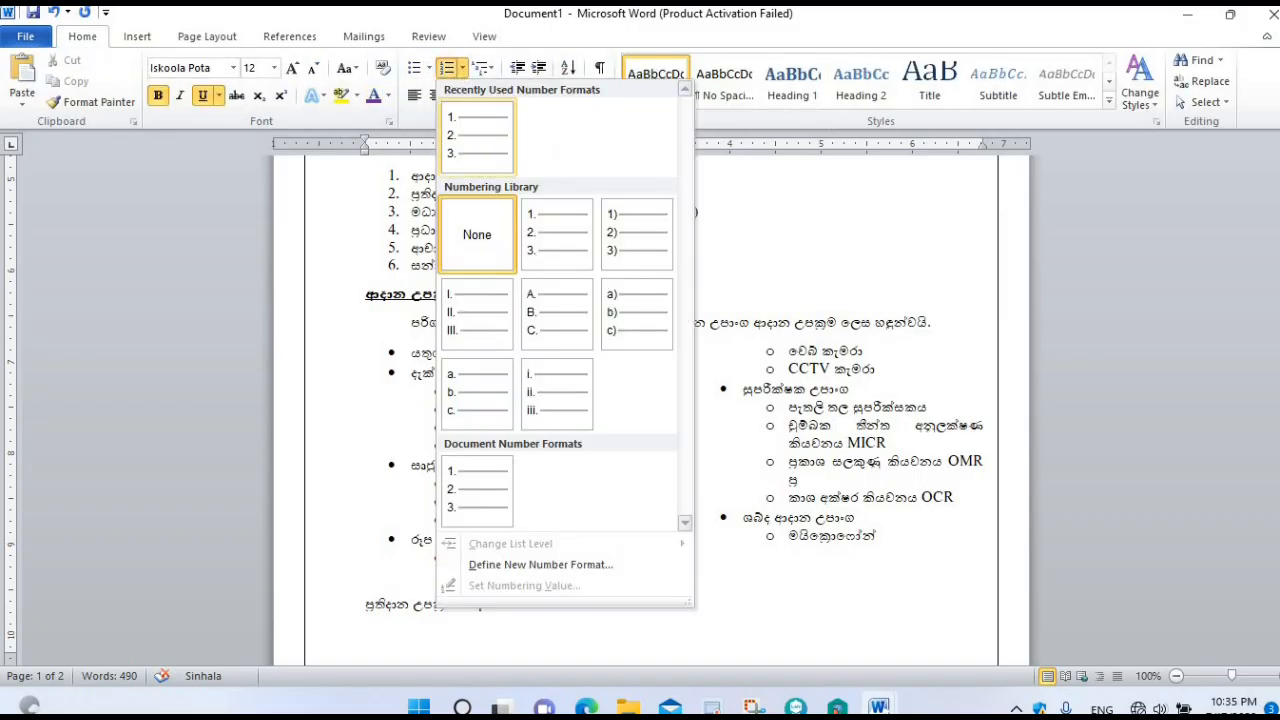
left_click(477, 135)
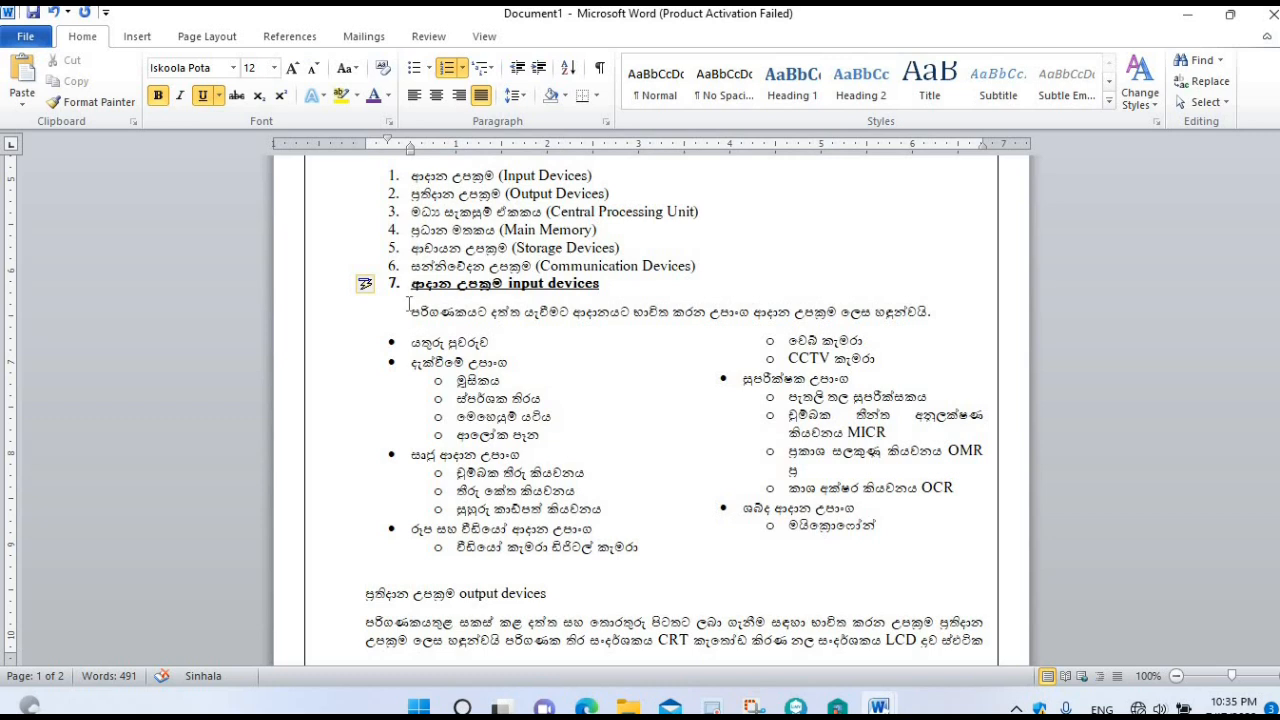
Insert an unnumbered blank line between the Communication Devices item and the input devices heading
left_click(697, 265)
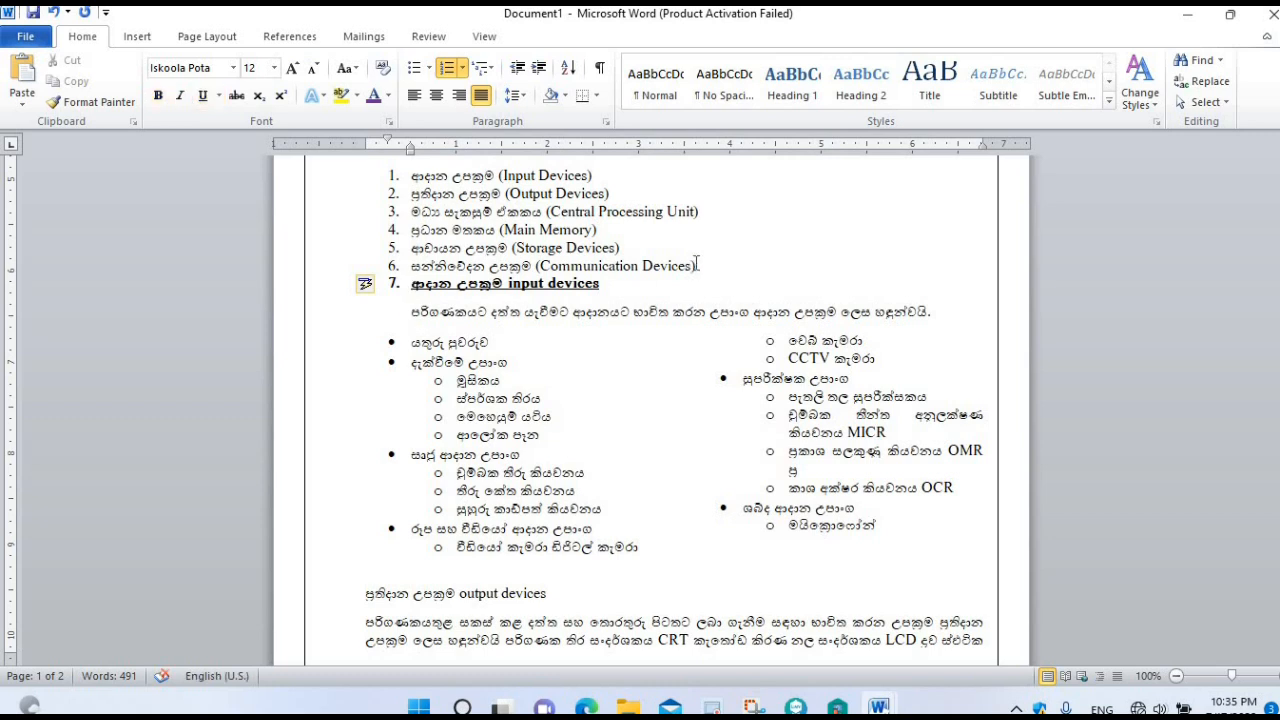
key("Return")
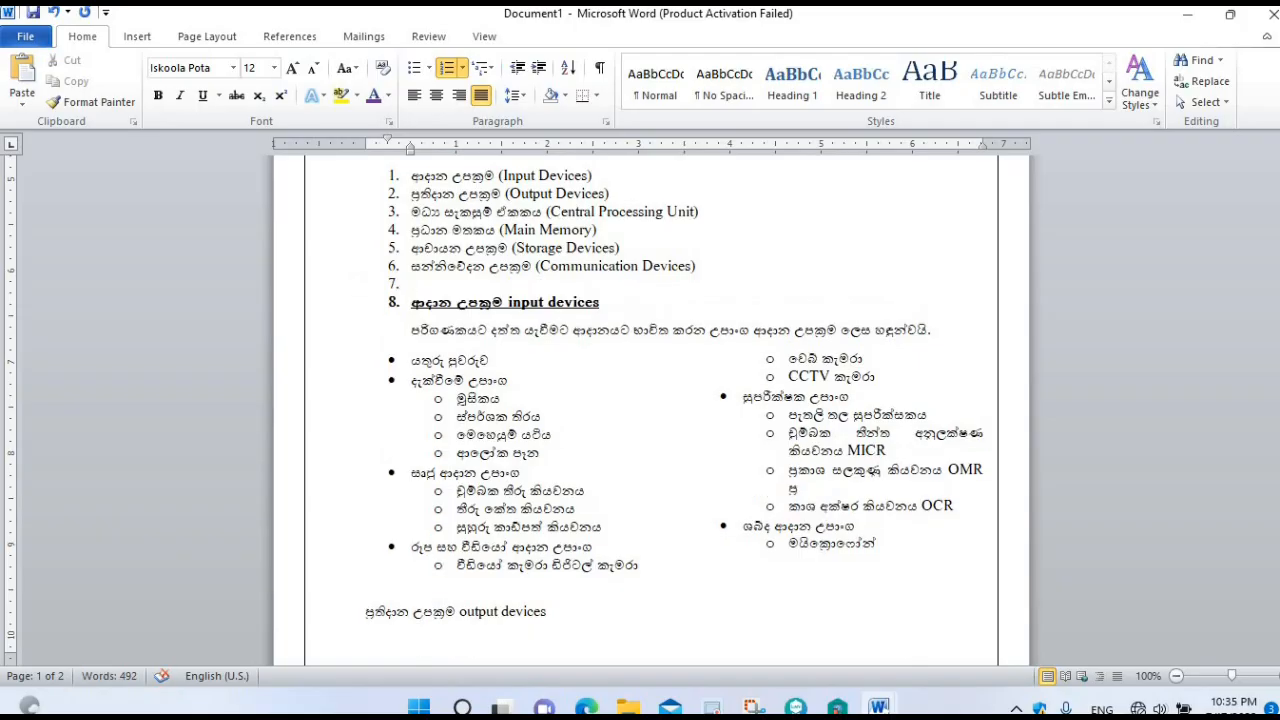
key("BackSpace")
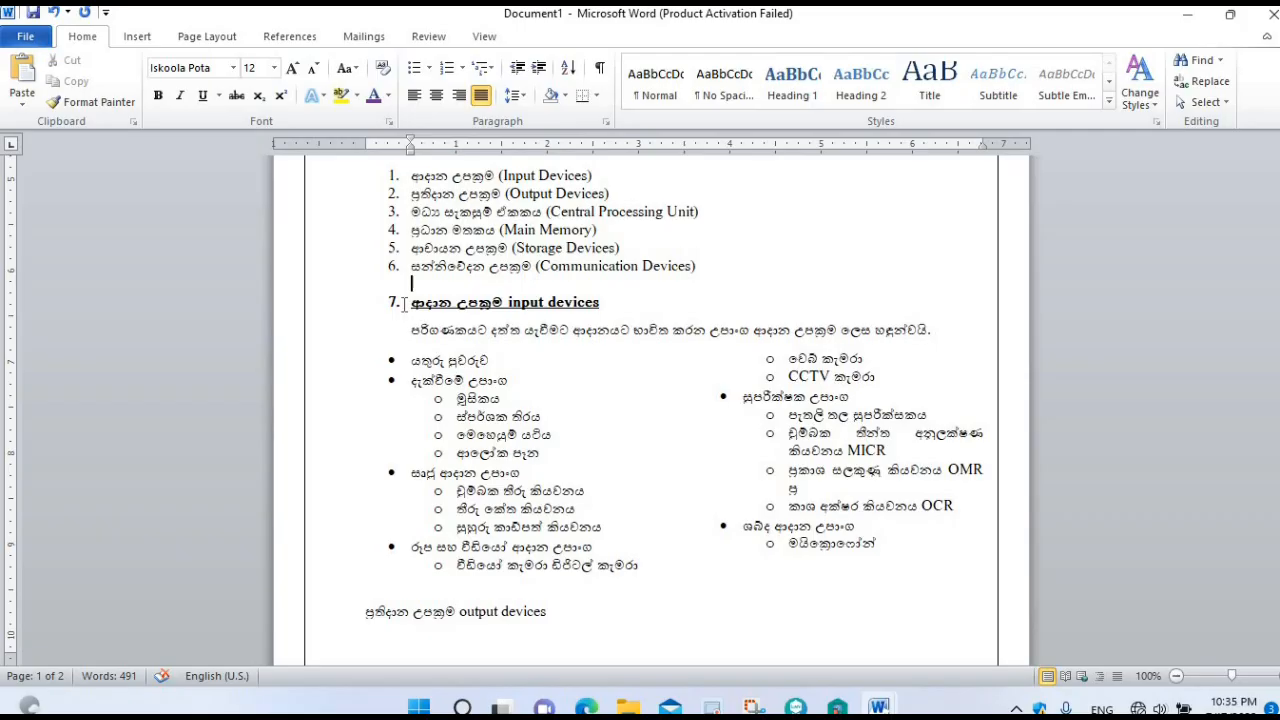
Restart the numbering of the underlined input devices heading as a new list beginning at 1
left_click(393, 304)
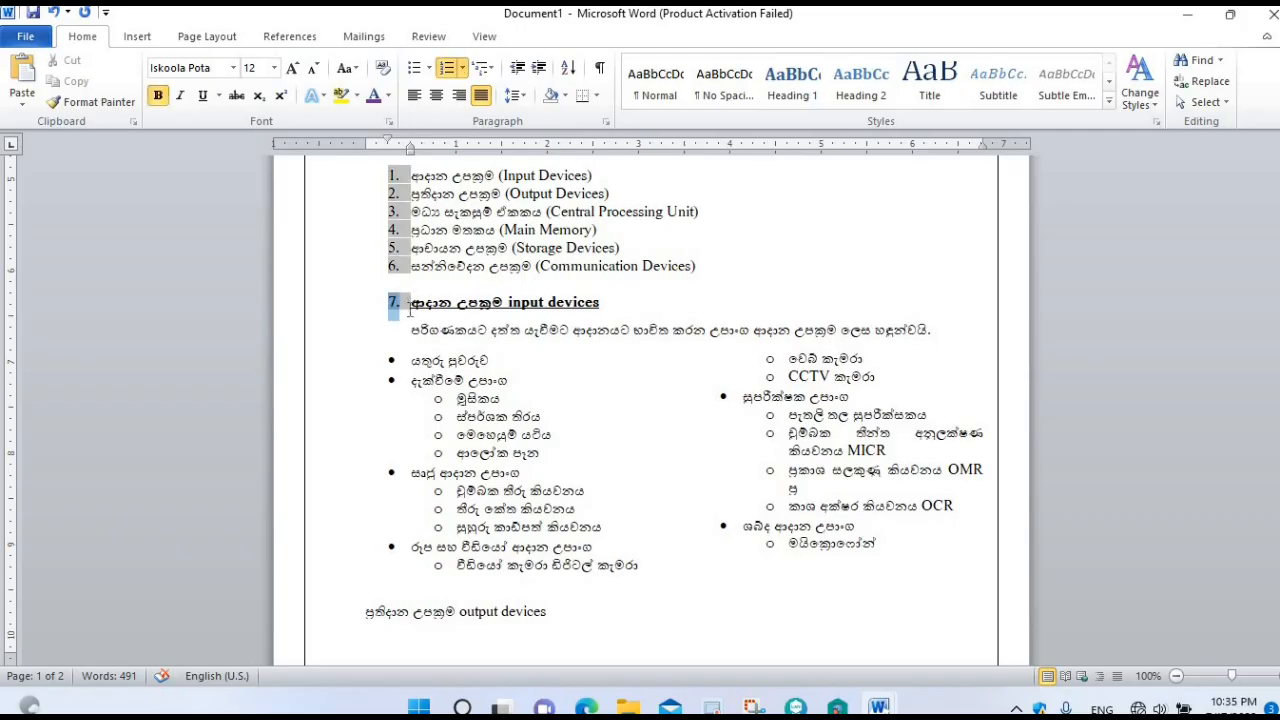
left_click(409, 310)
left_click(462, 67)
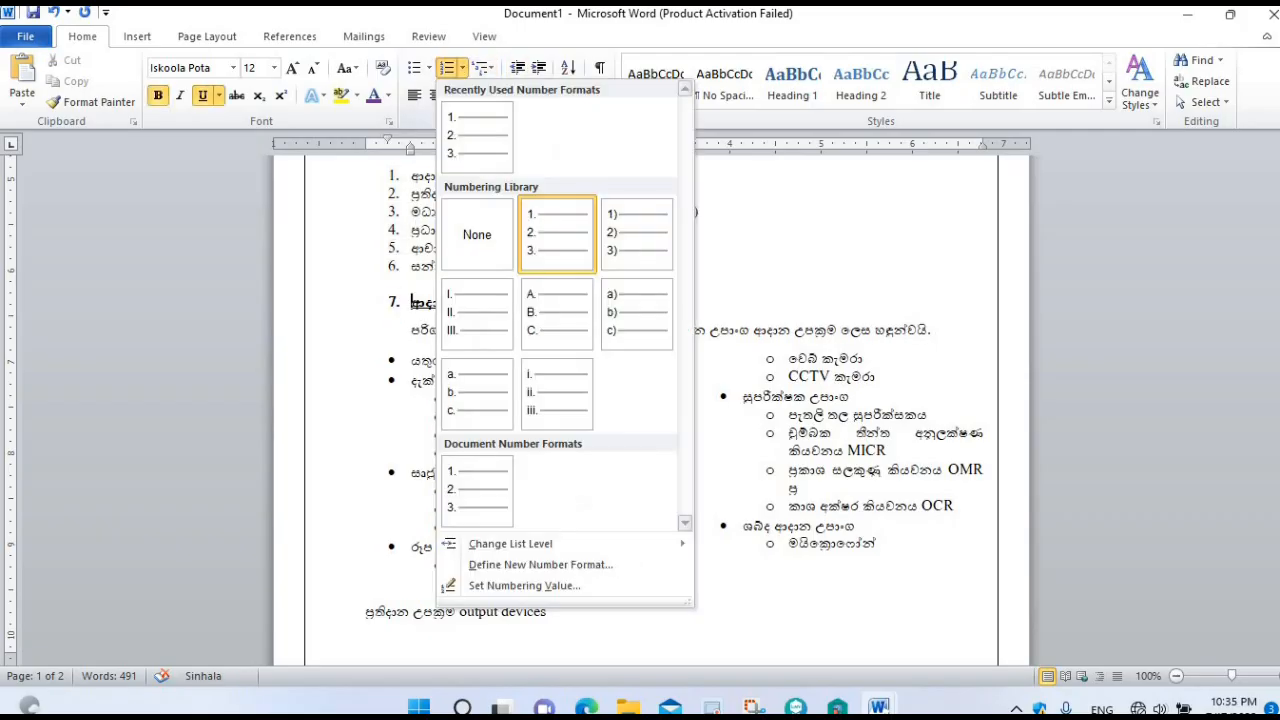
left_click(516, 585)
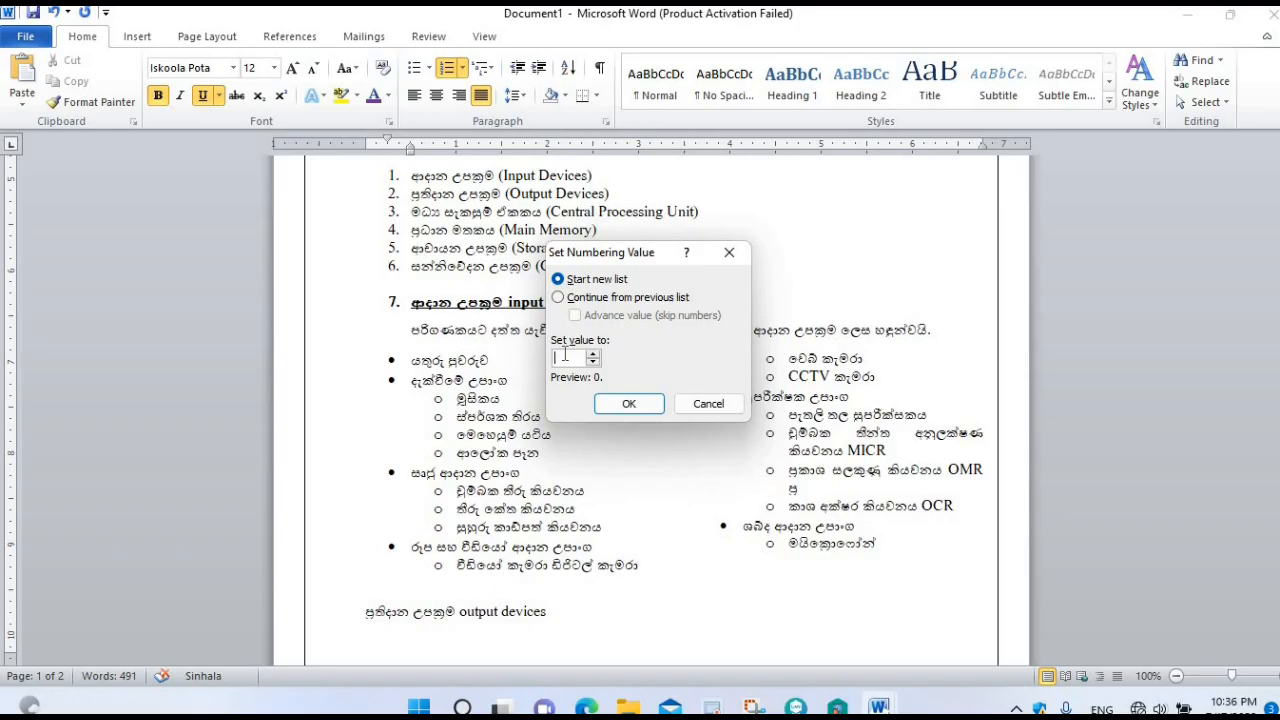
left_click(626, 405)
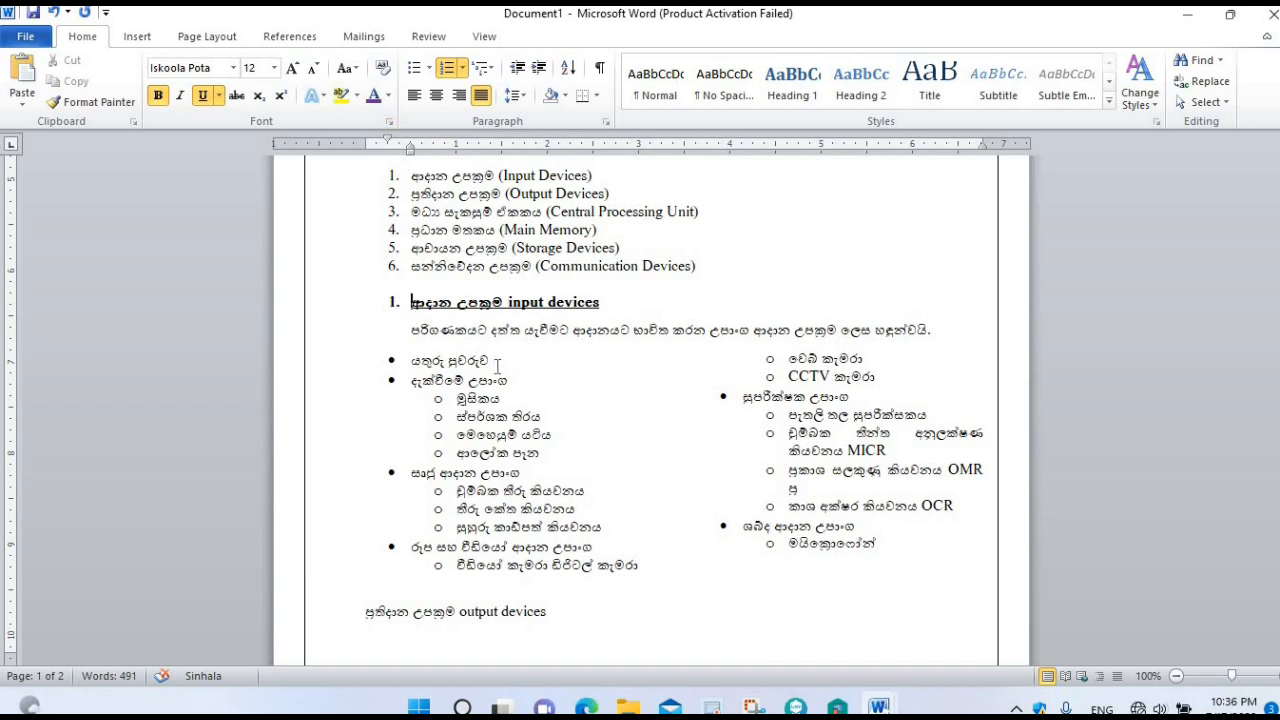
Align the input devices heading's number with the page margin and set its hanging indent to about 0.25 inch
scroll(497, 367, "up", 3)
scroll(498, 366, "down", 1)
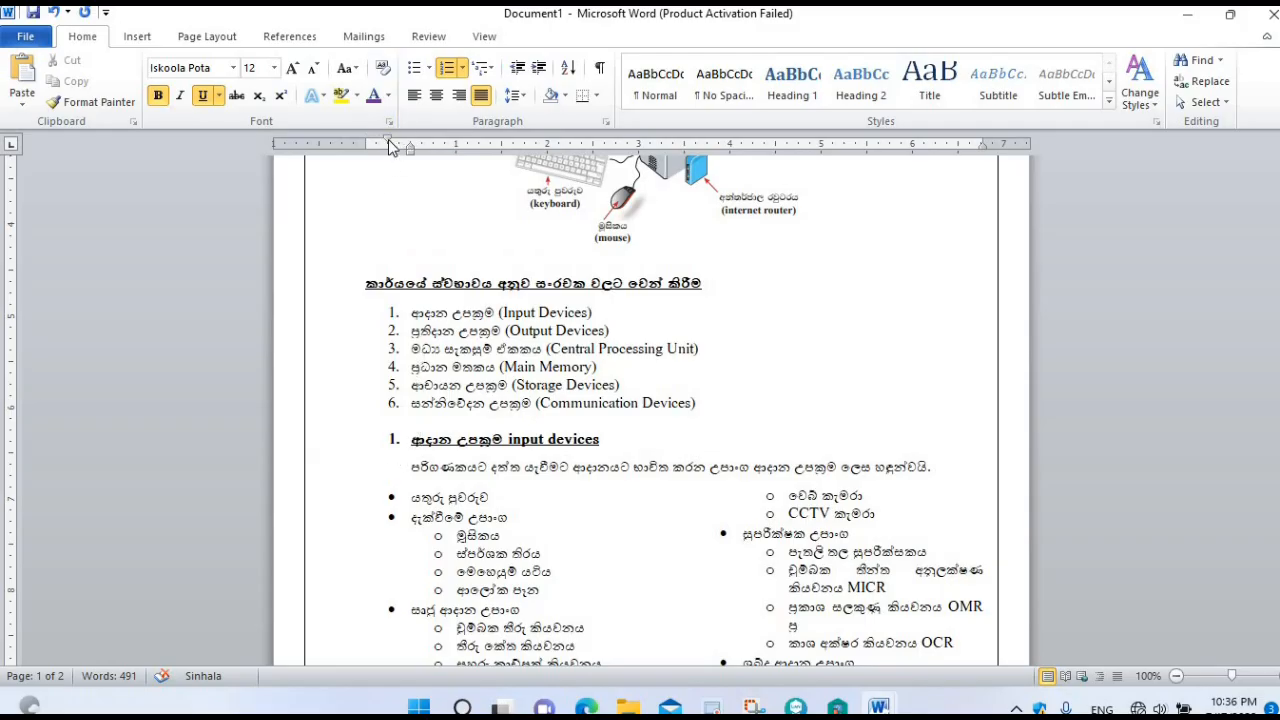
left_click_drag(387, 136, 369, 145)
left_click_drag(370, 142, 366, 144)
left_click_drag(410, 143, 390, 168)
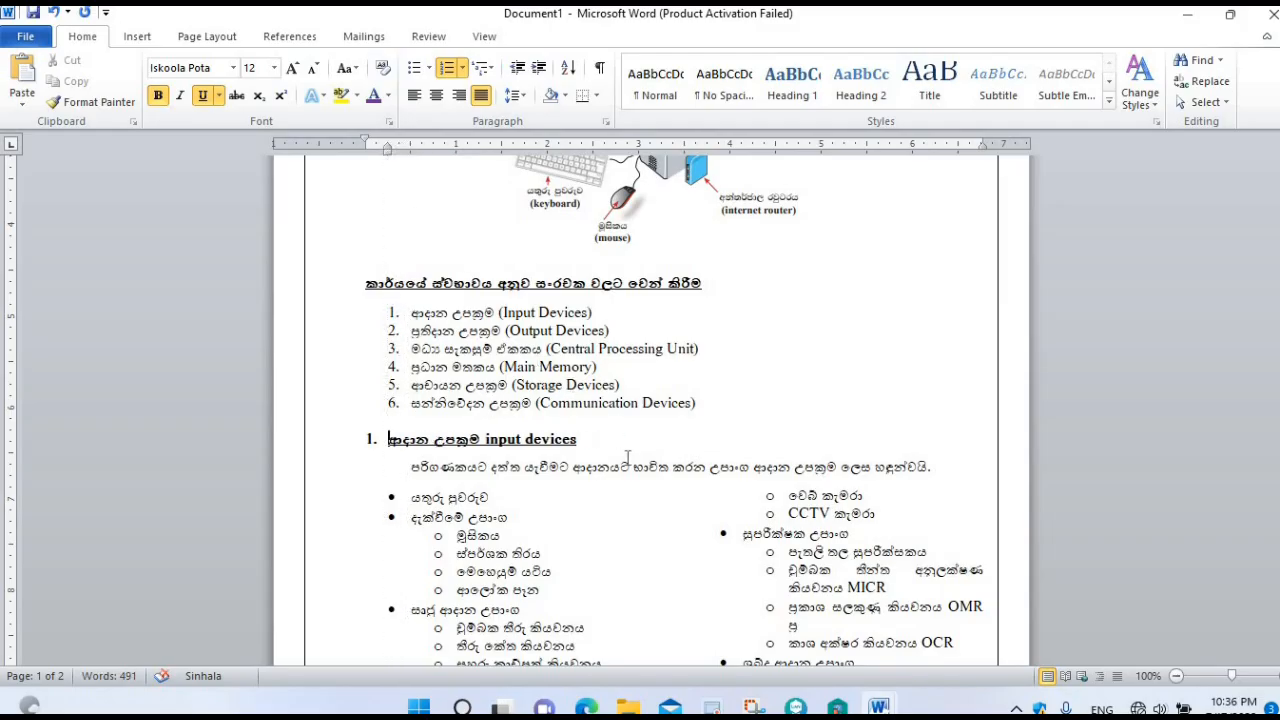
Number the output devices heading below the two-column list as 2
scroll(628, 457, "down", 3)
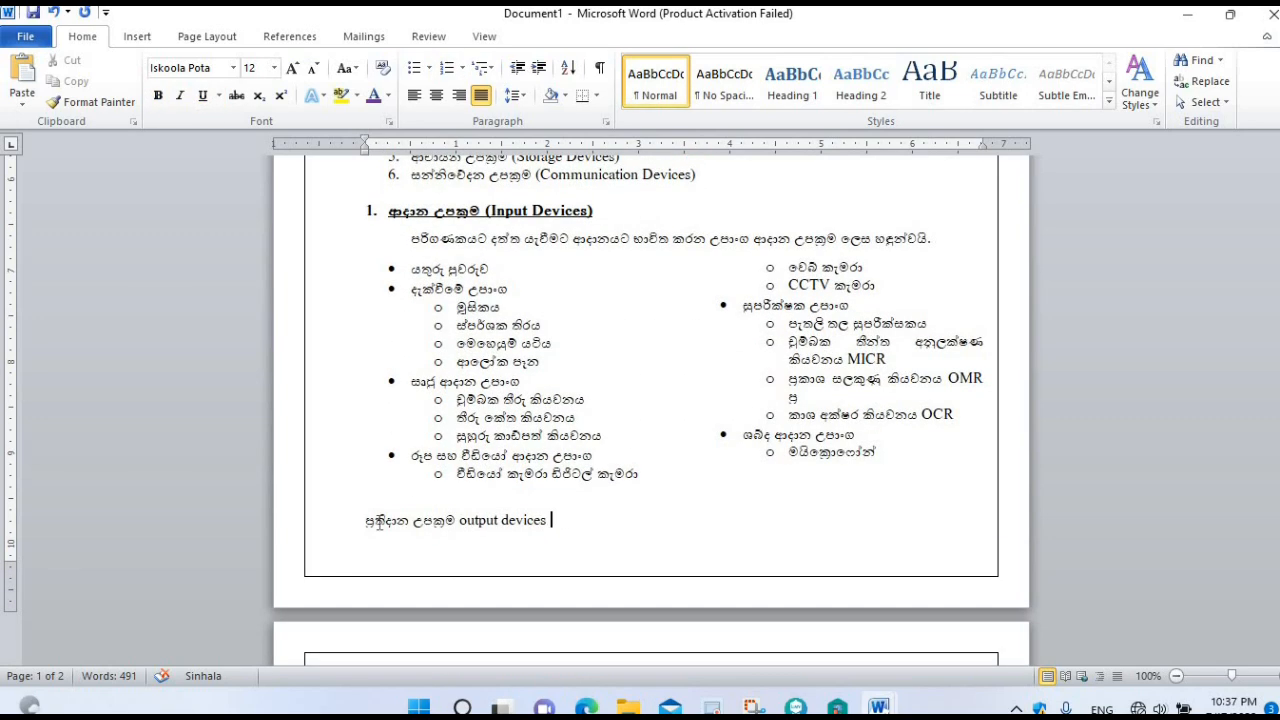
type("2.")
left_click(367, 524)
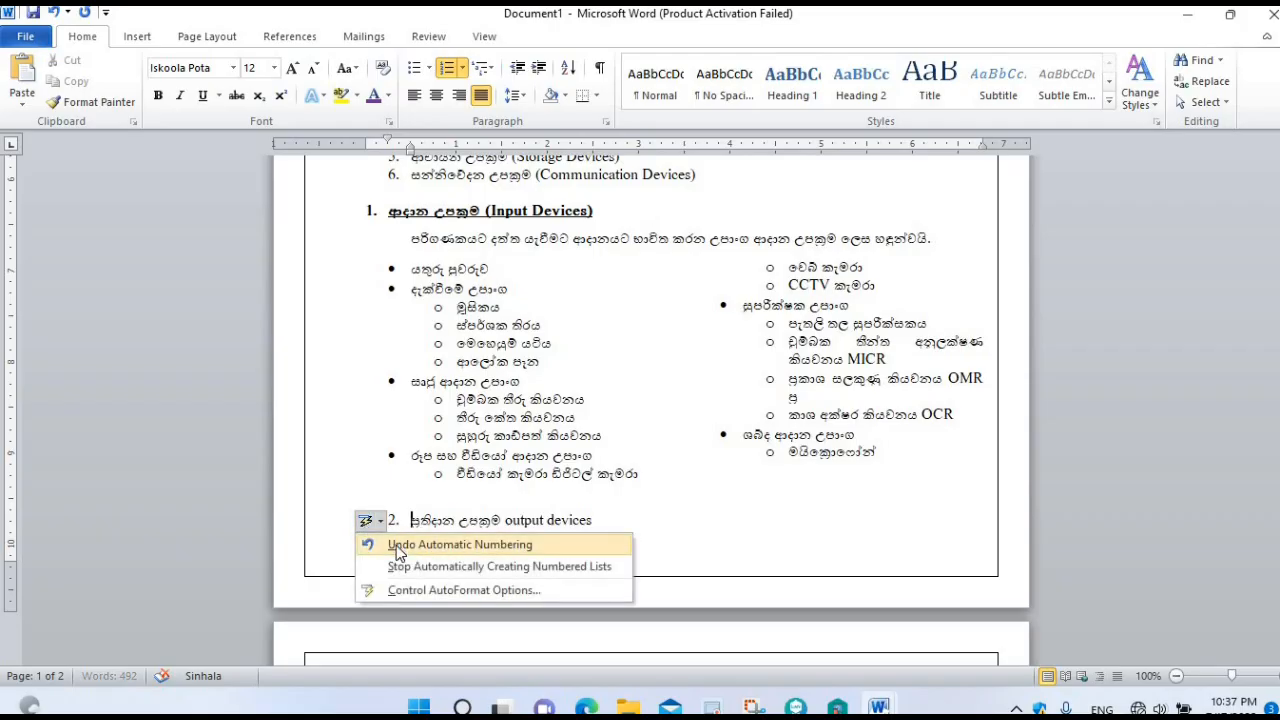
left_click(650, 535)
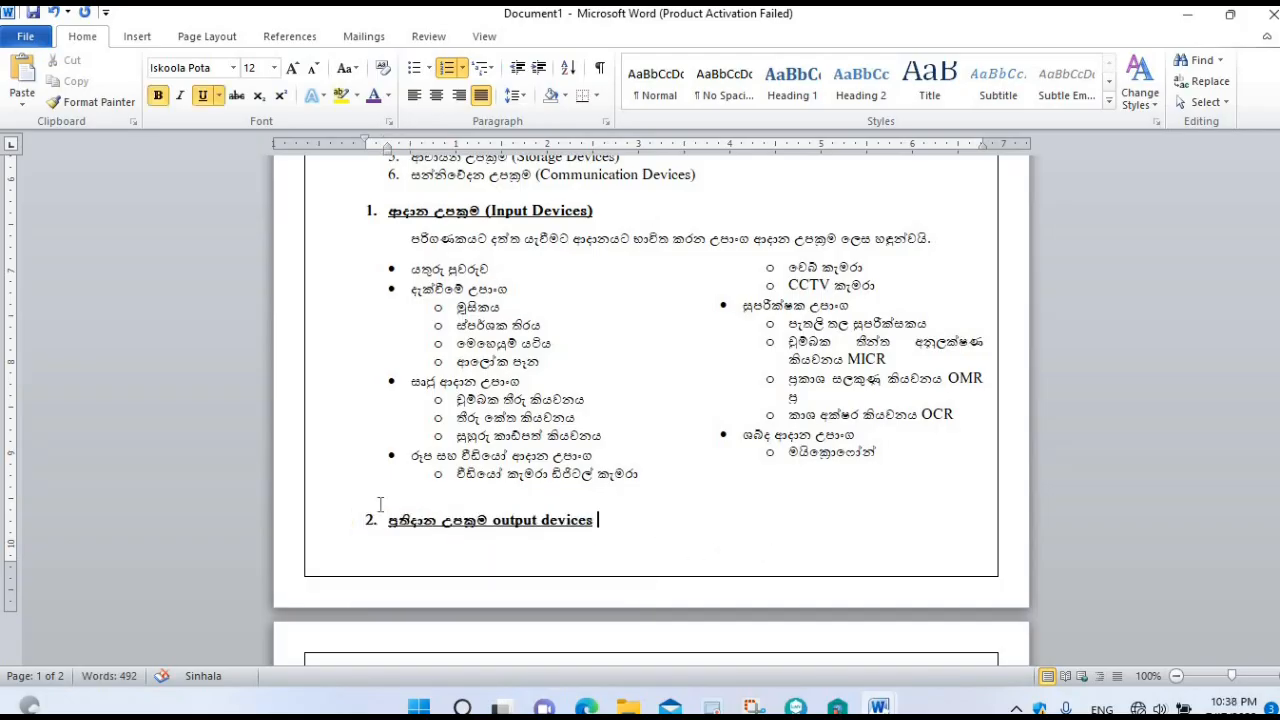
Add blank lines above the output devices heading to push it onto the second page
left_click(380, 503)
key("Return")
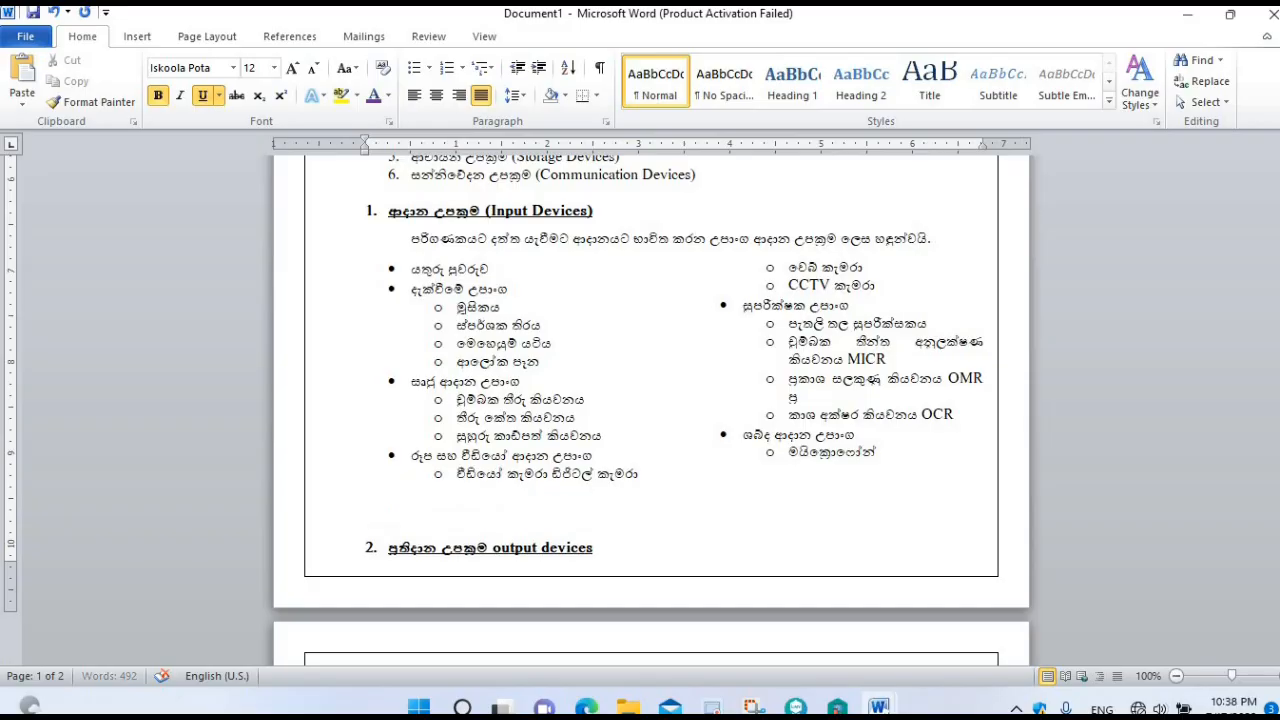
key("Return")
scroll(651, 400, "down", 5)
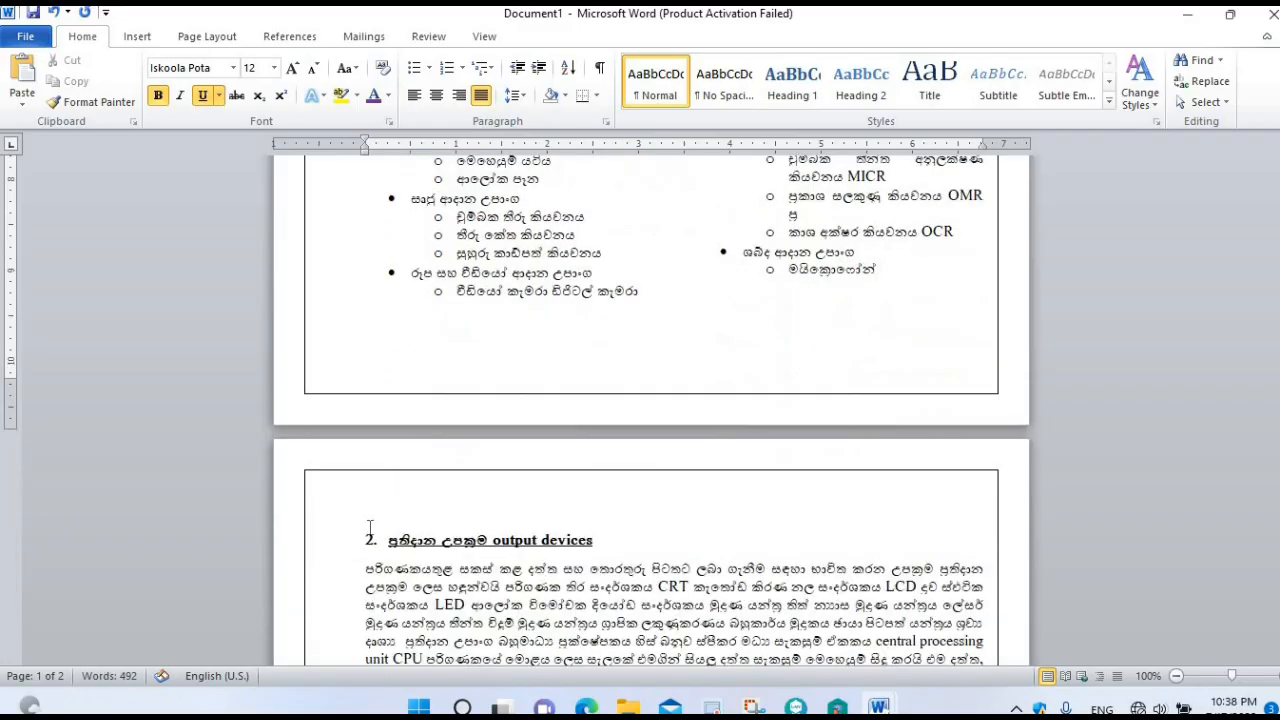
scroll(502, 548, "down", 2)
Switch to the Grade 6 Unit 1 Lesson 2 Note document and examine how its output devices section is laid out
left_click(503, 548)
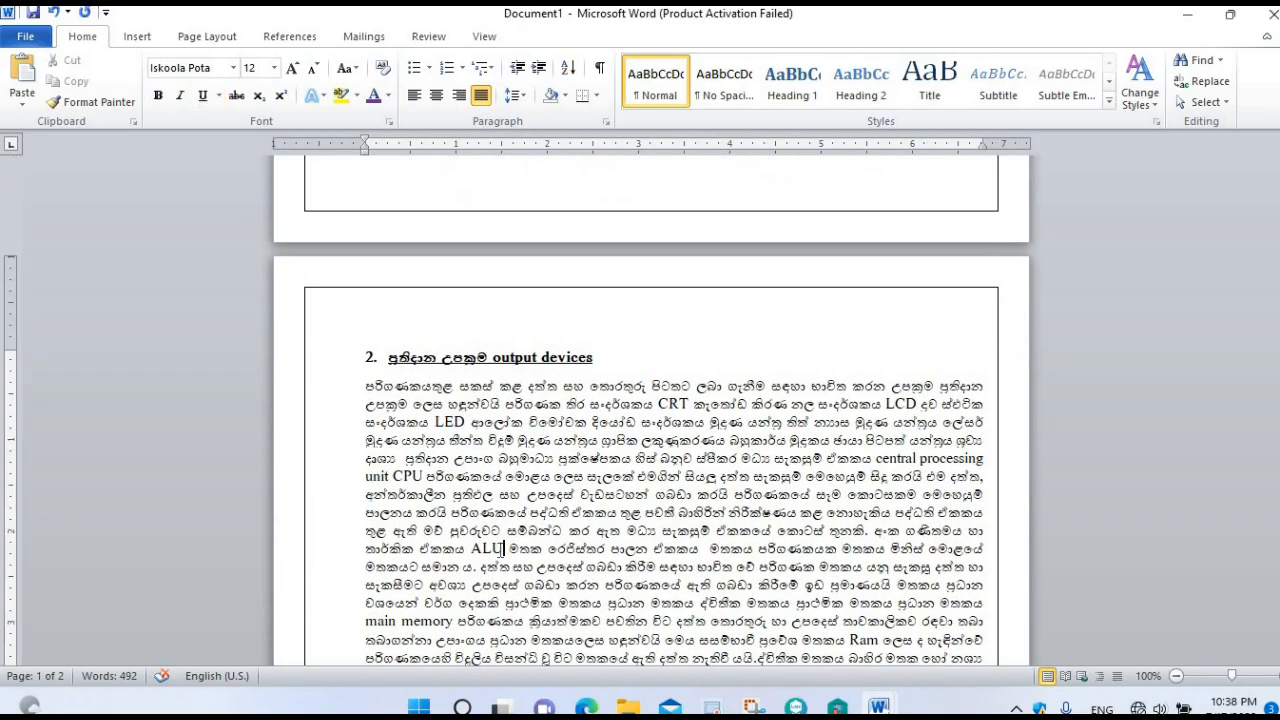
scroll(500, 545, "down", 1)
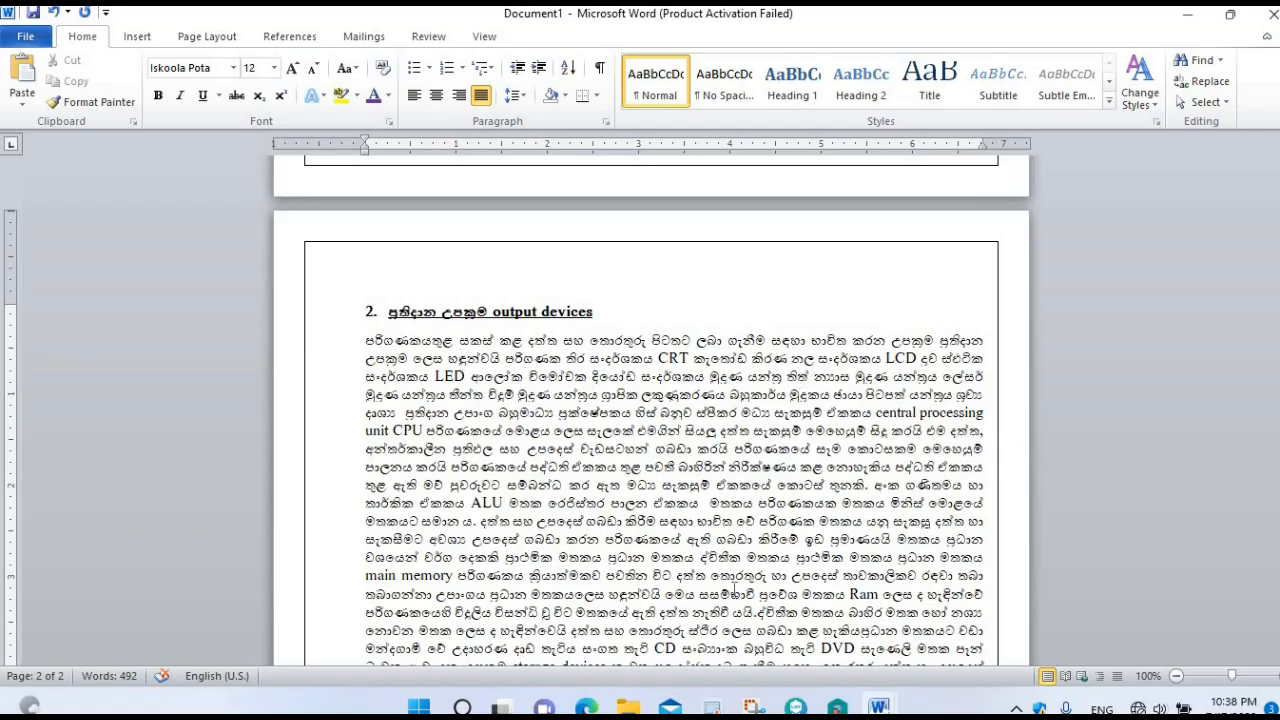
mouse_move(879, 707)
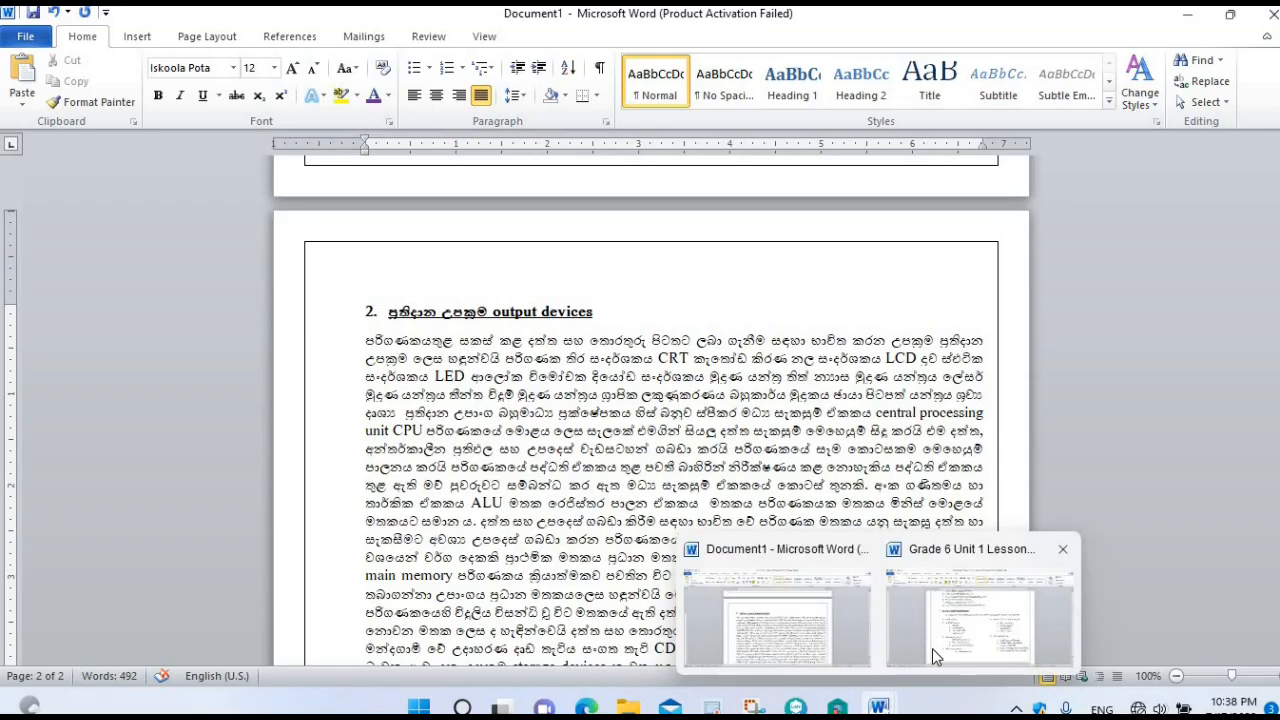
left_click(932, 655)
scroll(650, 410, "down", 10)
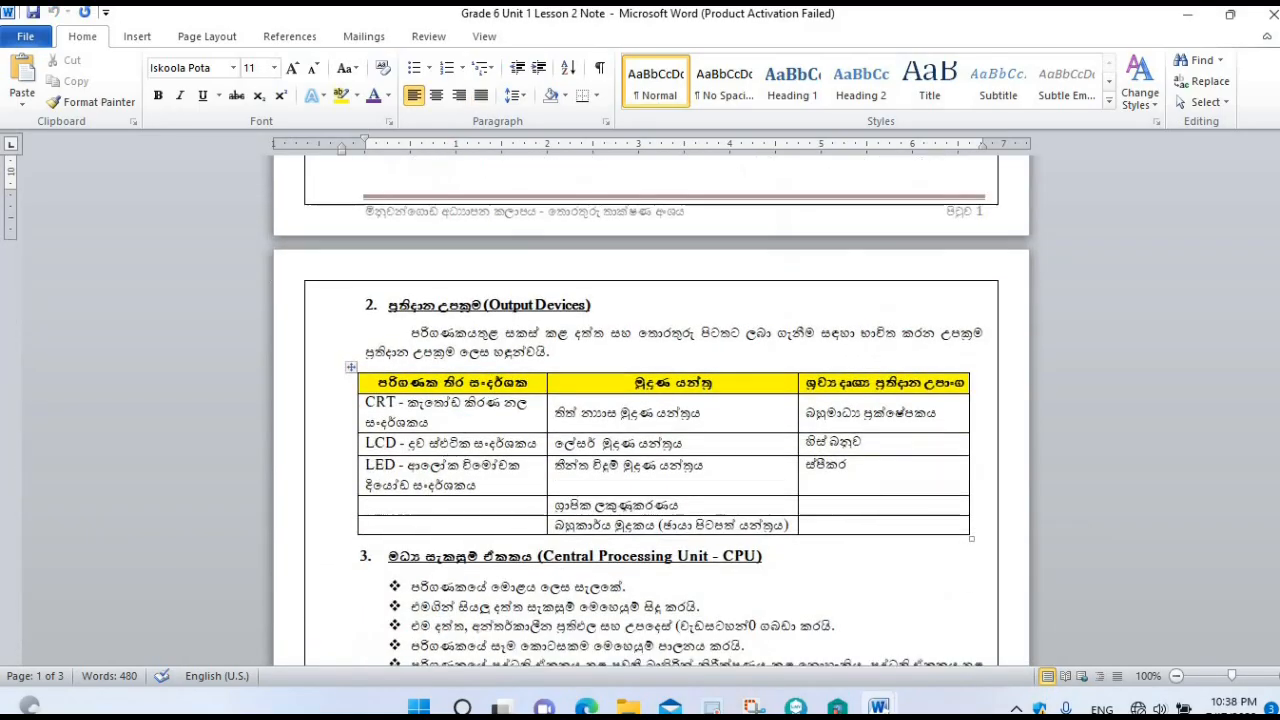
Return to Document1 and insert a block of blank lines between the output devices definition and the text that follows it
key("alt+Tab")
key("Return")
key("Return")
key("Return")
key("Return")
key("Return")
key("Return")
key("Return")
key("Return")
key("Return")
key("Return")
key("Return")
key("Return")
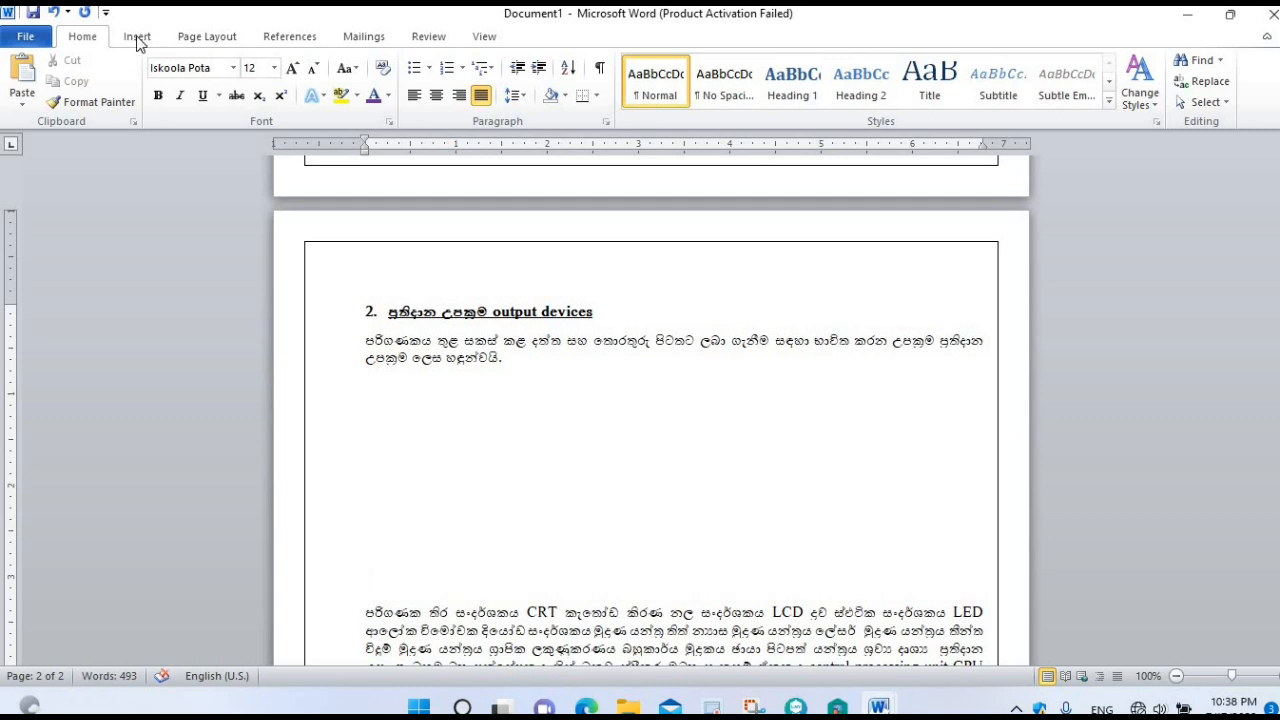
Insert a table with 6 columns and 4 rows on the blank line above the remaining paragraph text
left_click(137, 37)
left_click(152, 88)
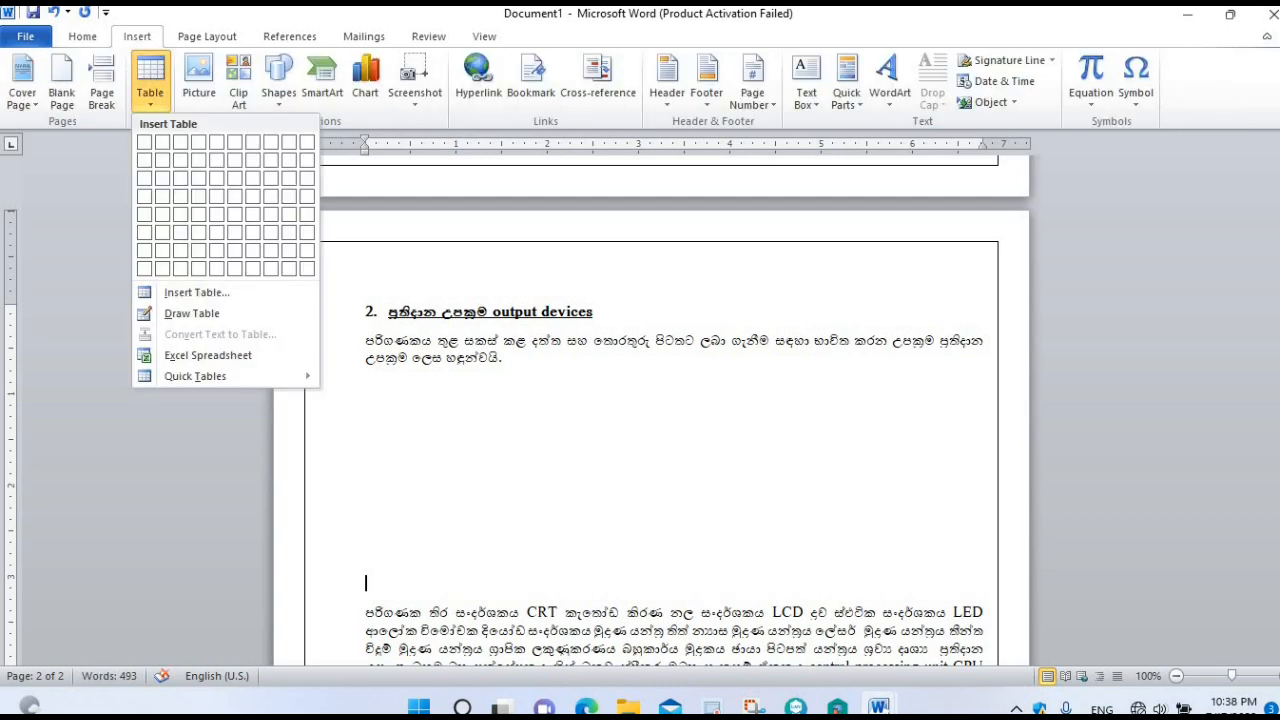
left_click(183, 293)
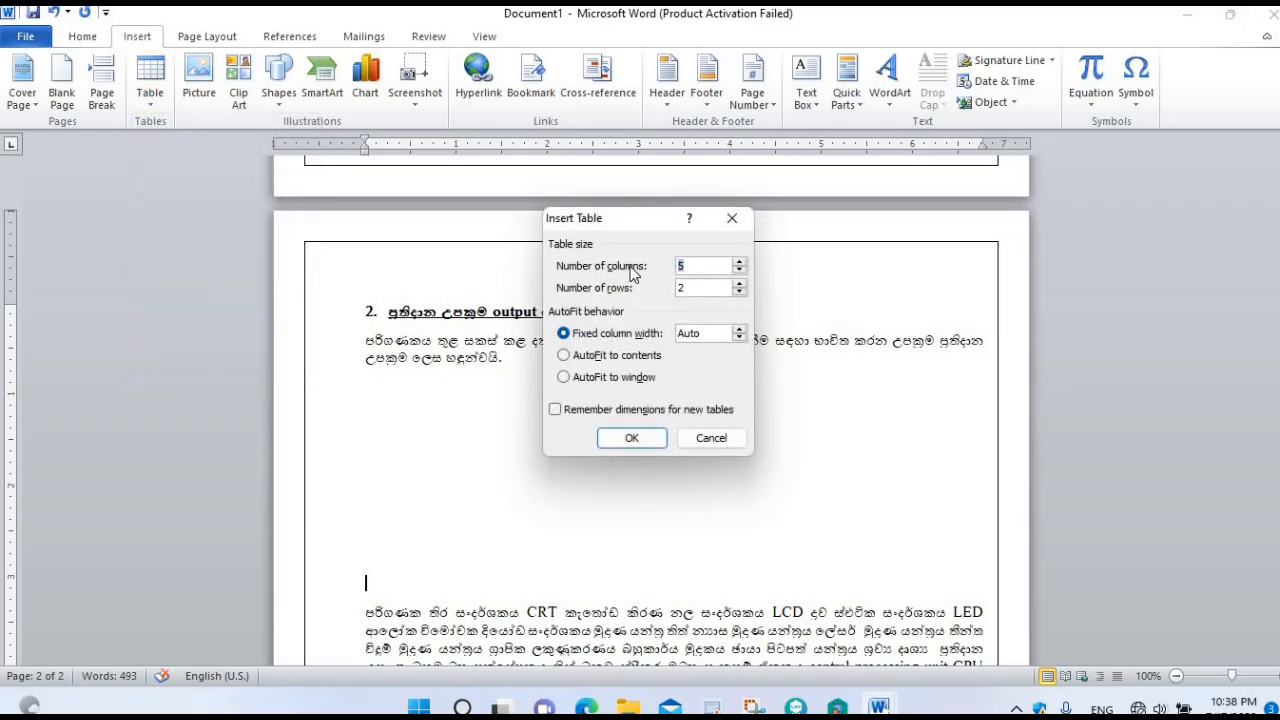
left_click(740, 263)
left_click(740, 293)
left_click(739, 283)
left_click(622, 438)
Move the whole empty table up to just below the output devices definition
scroll(600, 455, "down", 3)
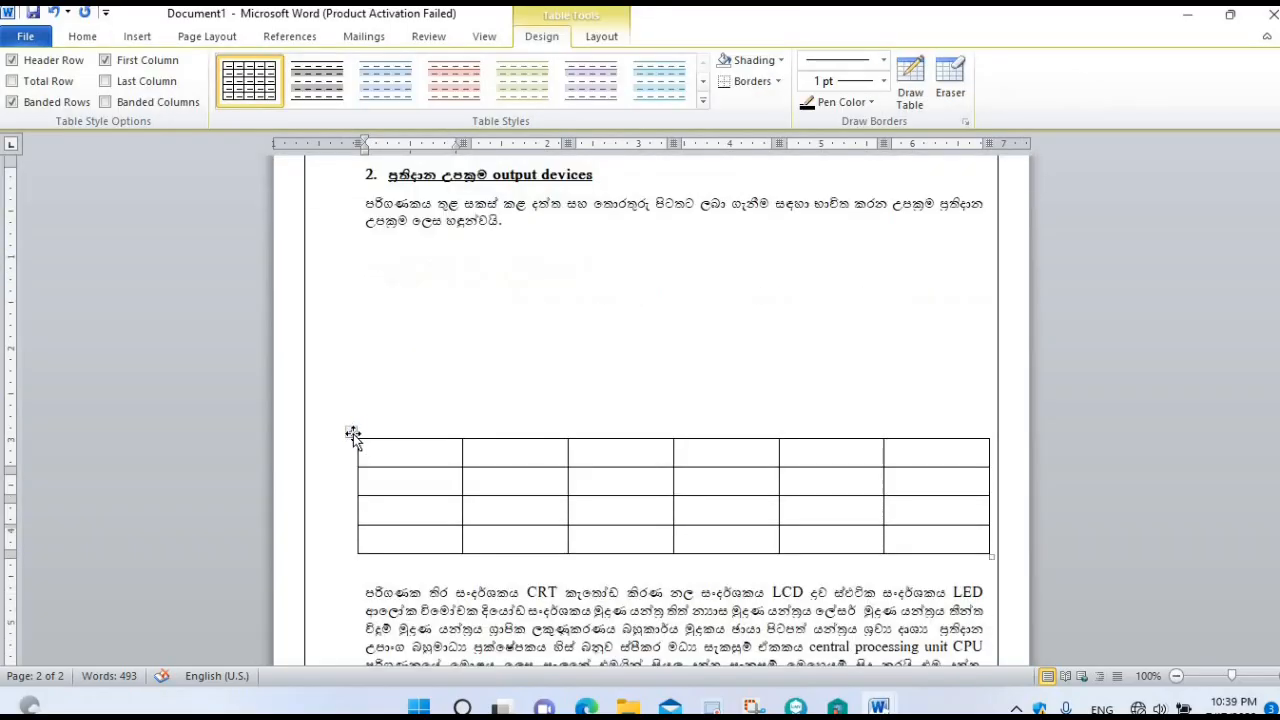
left_click(352, 430)
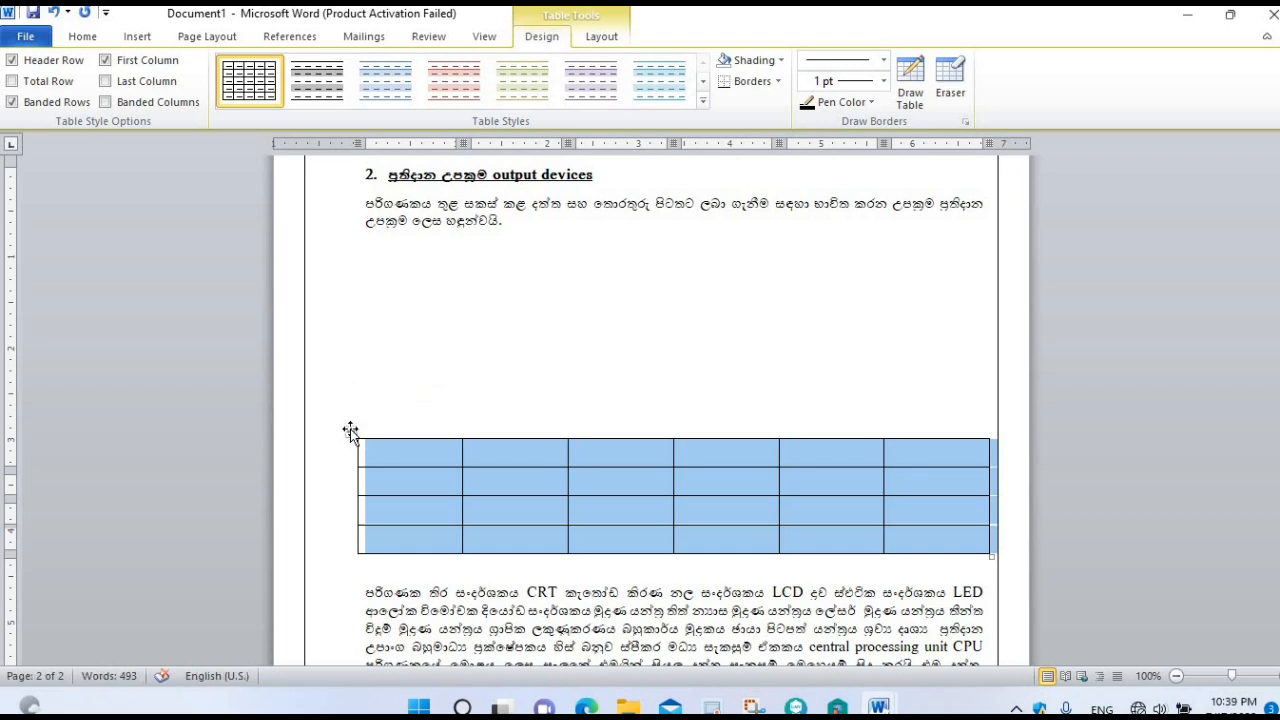
left_click_drag(351, 433, 350, 247)
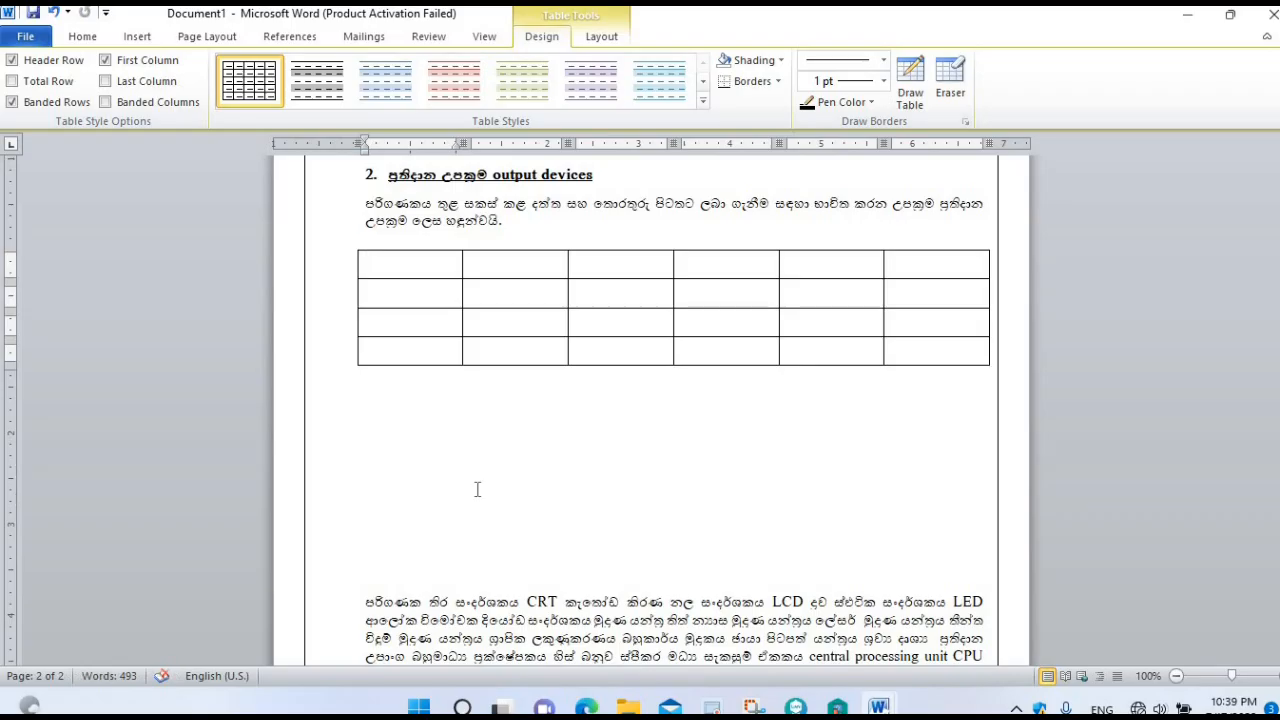
Cut the words පරිගණක තිර සංදර්ශකය from the start of the remaining paragraph and paste them into the table's first cell
scroll(477, 489, "down", 2)
scroll(478, 302, "up", 1)
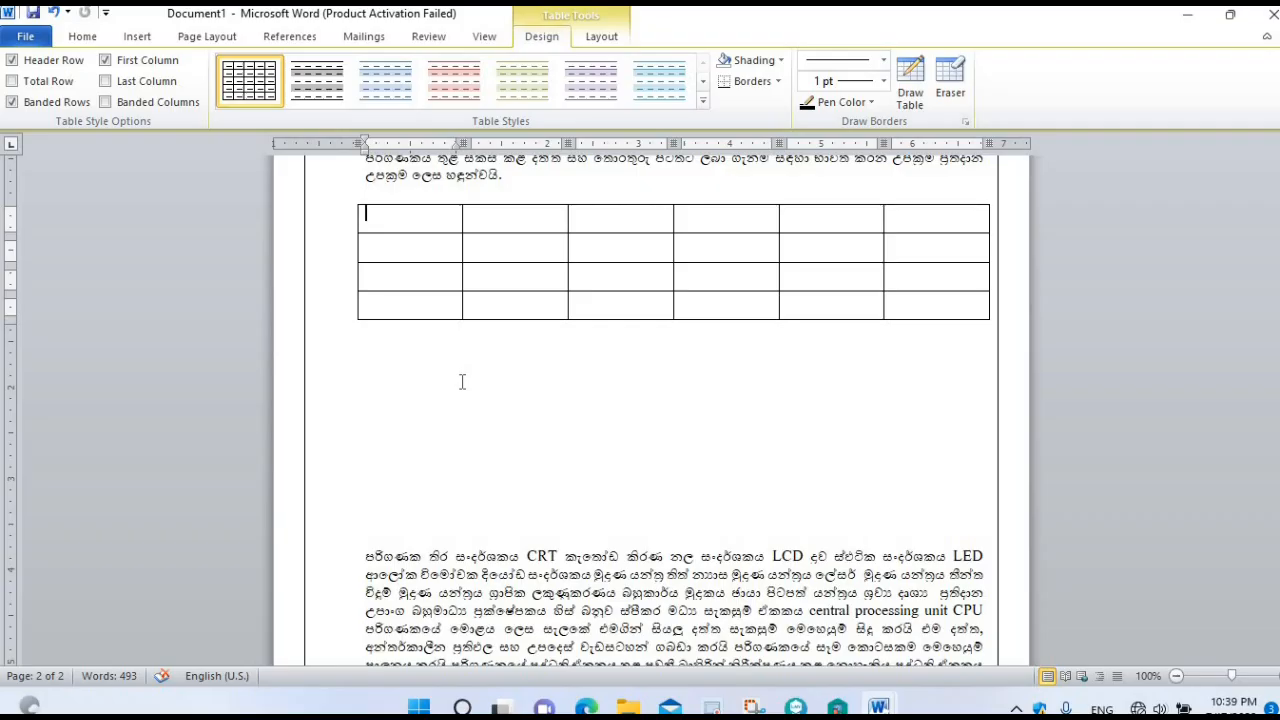
scroll(462, 381, "down", 1)
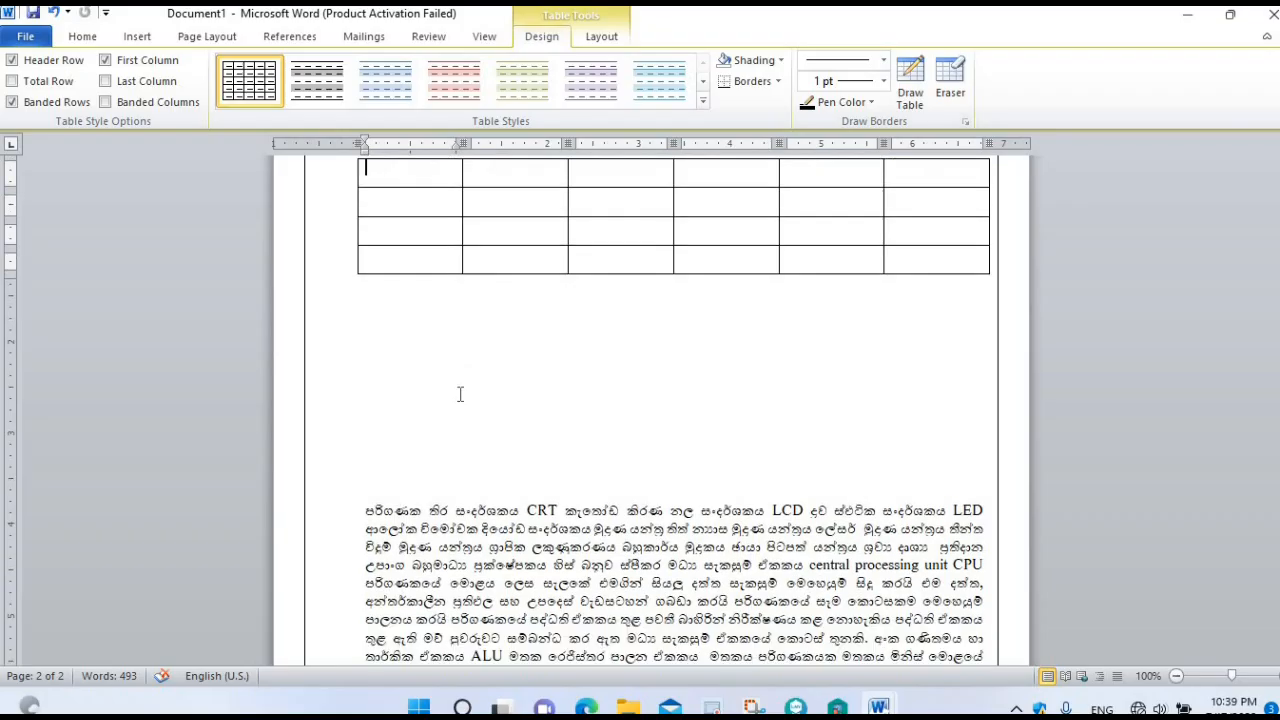
left_click(375, 300)
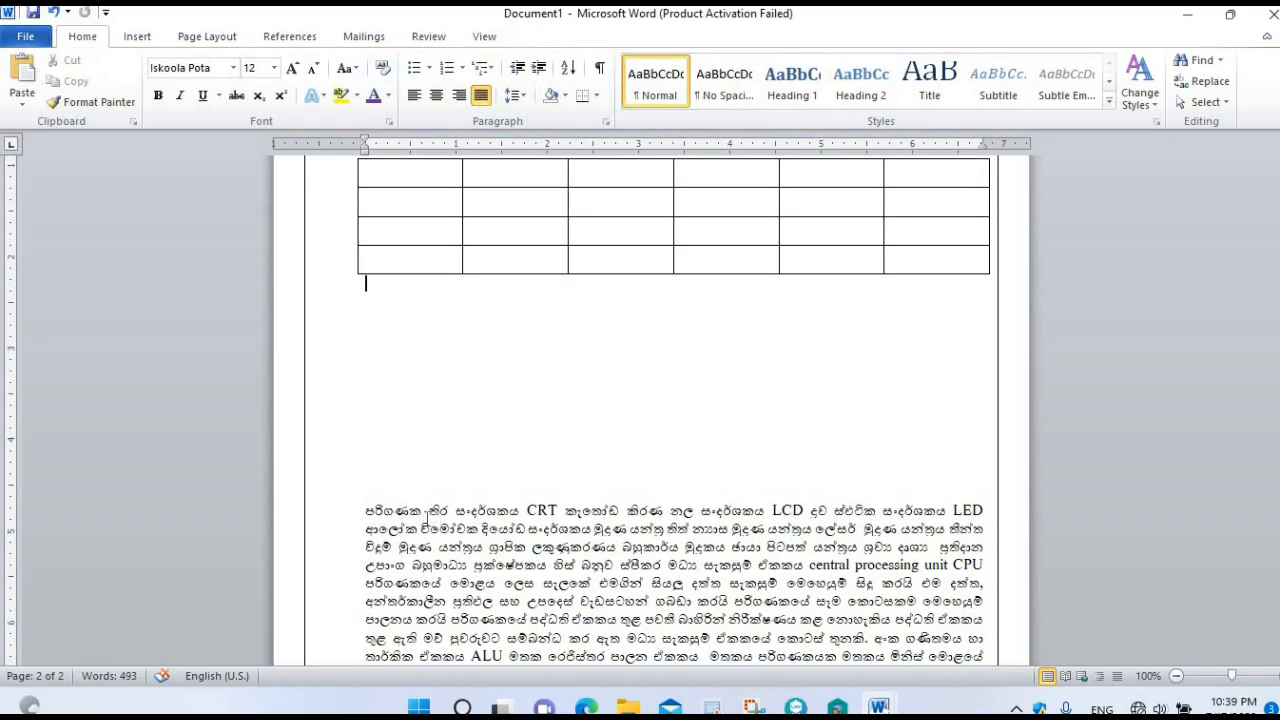
scroll(444, 546, "up", 1)
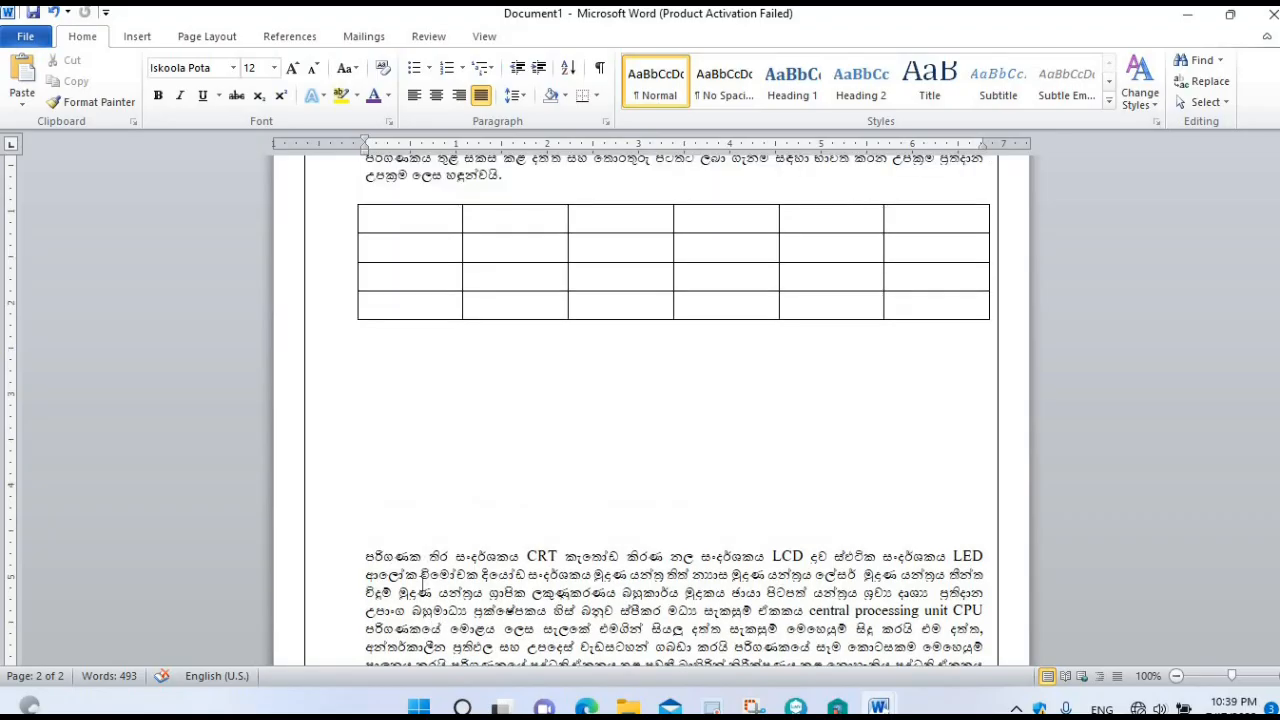
scroll(420, 576, "down", 1)
left_click_drag(365, 510, 526, 512)
key("ctrl+x")
scroll(375, 240, "up", 1)
left_click(386, 214)
key("ctrl+v")
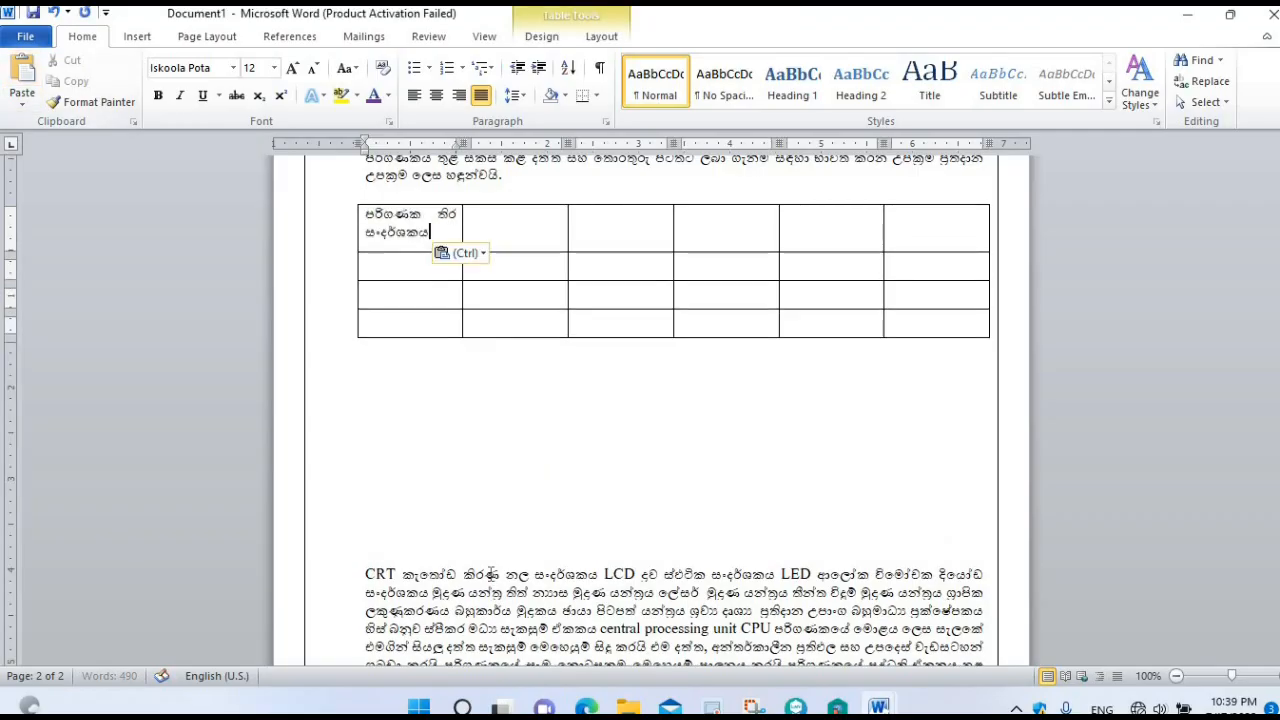
Transfer the CRT, LCD and LED display names from the paragraph into the first column's three cells below the header
scroll(367, 479, "down", 2)
left_click_drag(368, 482, 604, 483)
left_click(70, 84)
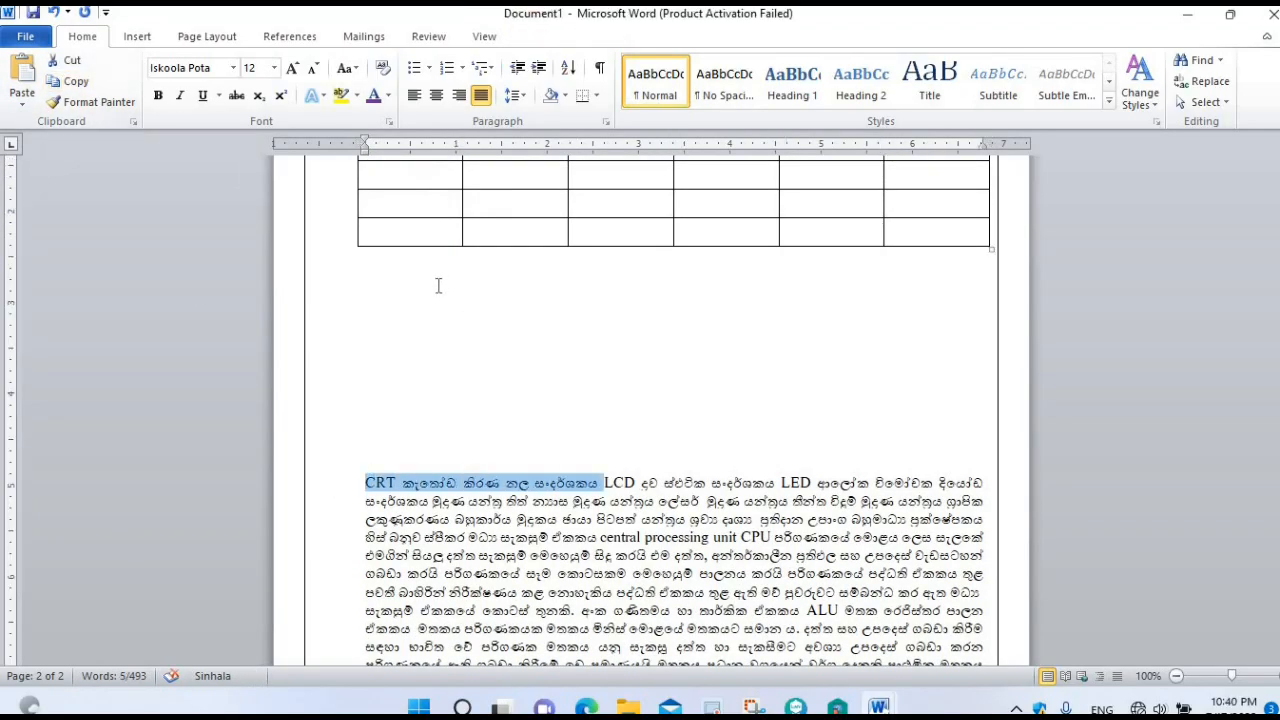
scroll(380, 266, "up", 1)
left_click(385, 217)
left_click(22, 72)
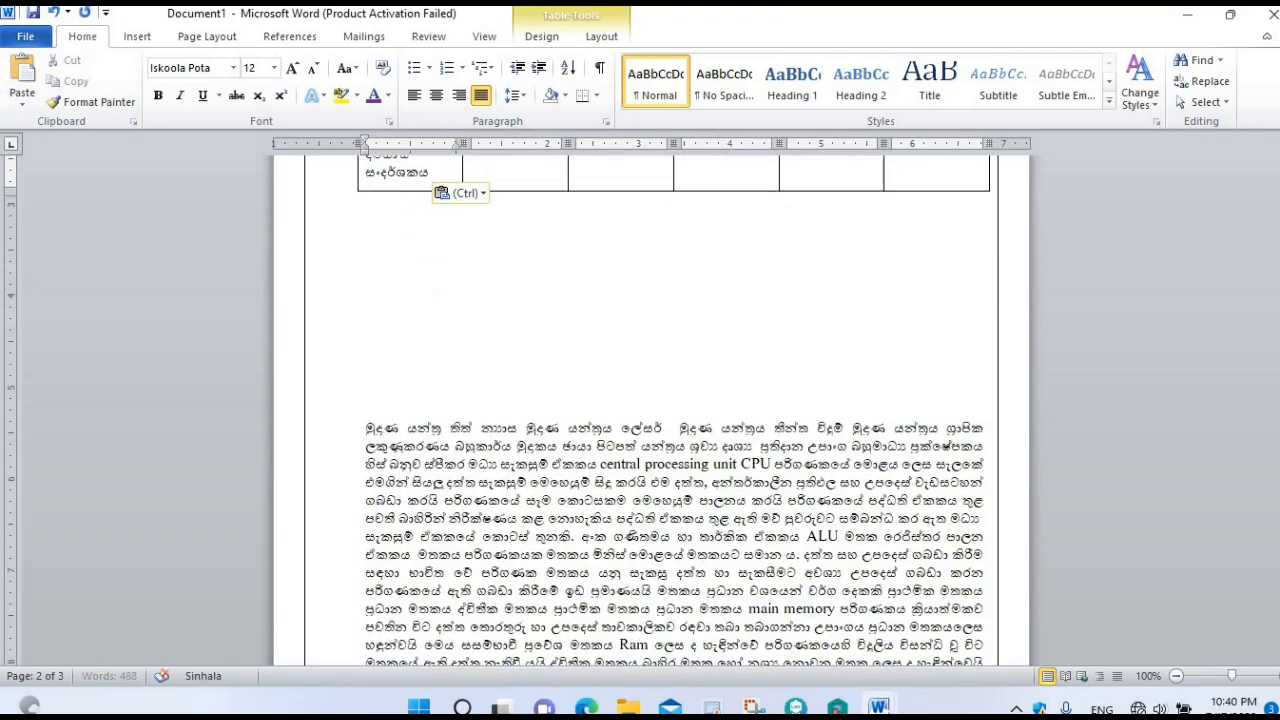
scroll(469, 434, "up", 4)
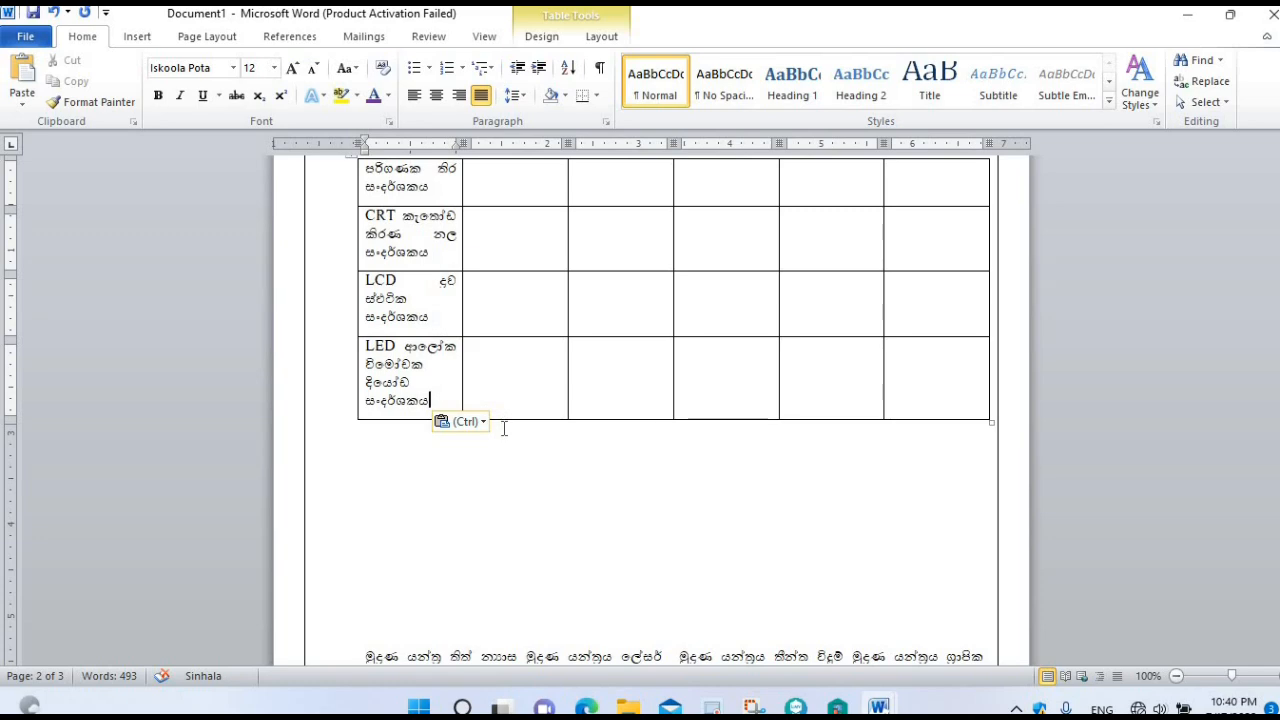
Cut the printers heading මුද්‍රණ යන්ත්‍ර from the paragraph and paste it into the second column's header cell
scroll(504, 428, "up", 1)
scroll(500, 426, "down", 6)
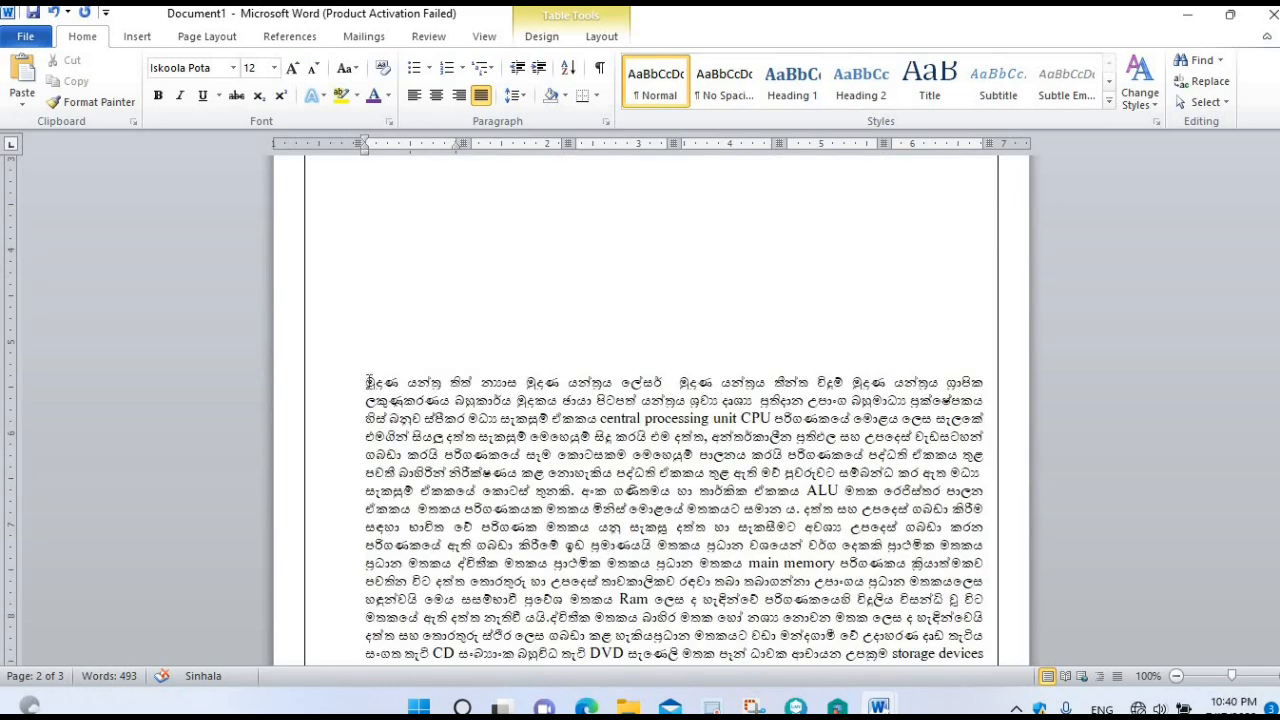
left_click_drag(365, 382, 450, 384)
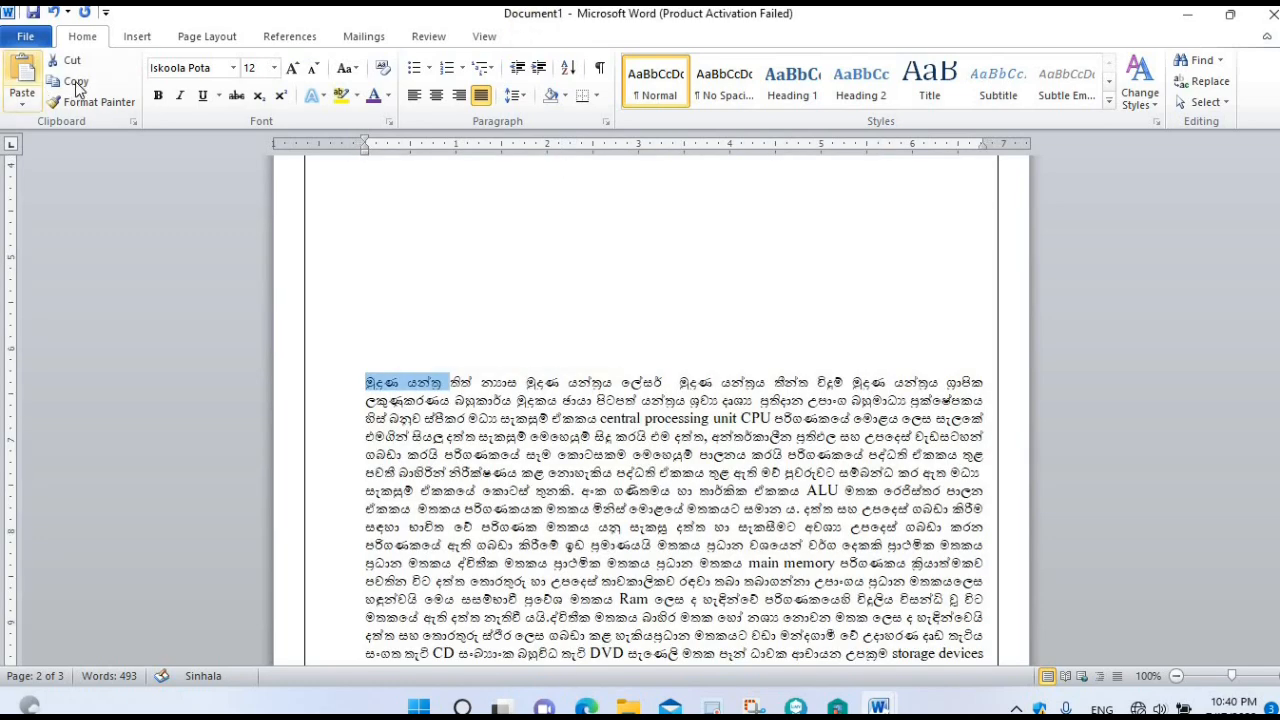
left_click(74, 62)
scroll(497, 214, "up", 4)
scroll(503, 209, "up", 3)
left_click(503, 211)
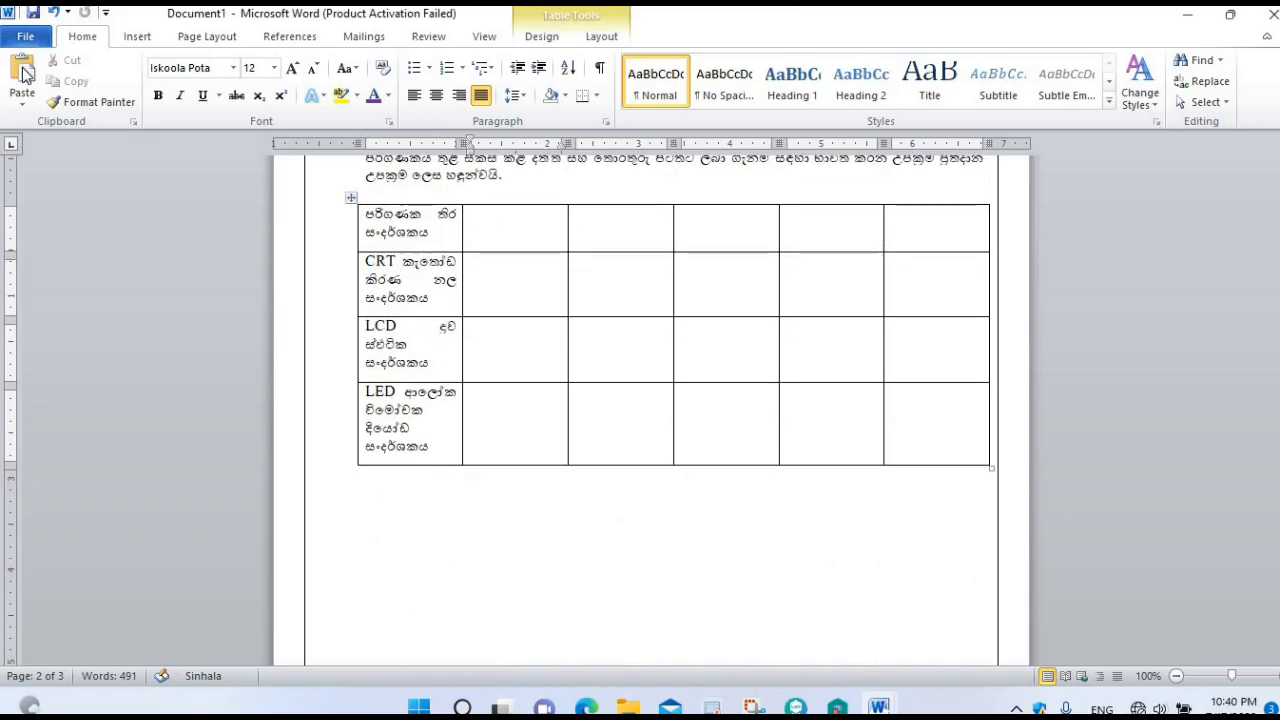
key("ctrl+v")
scroll(511, 427, "down", 5)
scroll(460, 396, "up", 7)
scroll(461, 397, "down", 3)
scroll(461, 397, "down", 5)
scroll(460, 396, "up", 3)
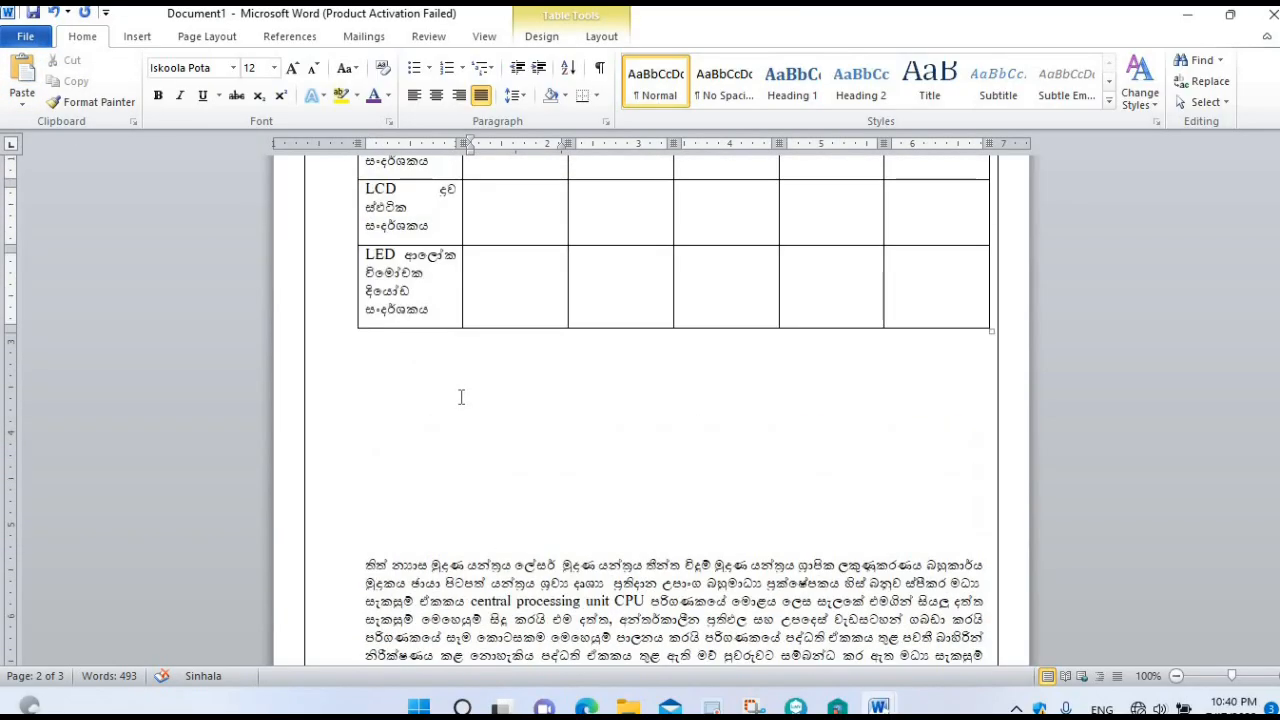
scroll(459, 396, "up", 2)
scroll(460, 396, "down", 3)
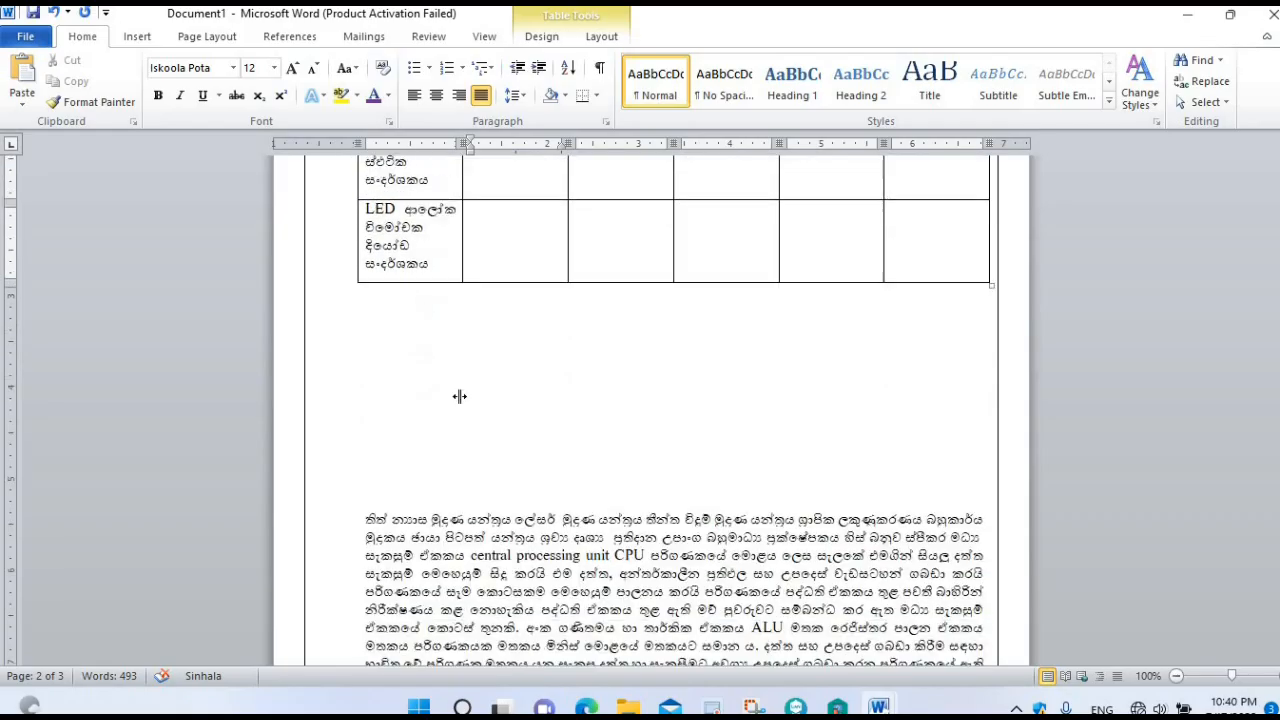
scroll(461, 396, "up", 4)
scroll(460, 396, "up", 2)
scroll(460, 396, "down", 9)
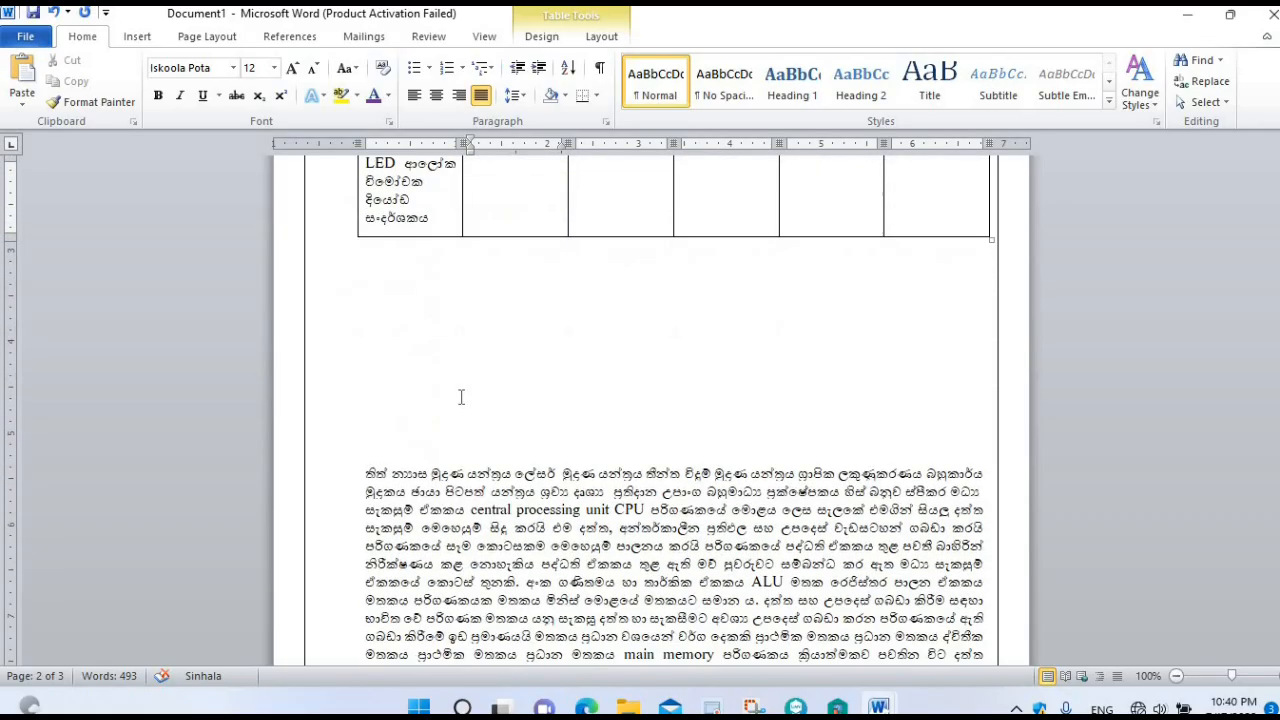
Transfer the dot-matrix, laser and inkjet printer names from the paragraph into the second column's three cells below the header
scroll(460, 397, "up", 1)
left_click_drag(365, 388, 514, 386)
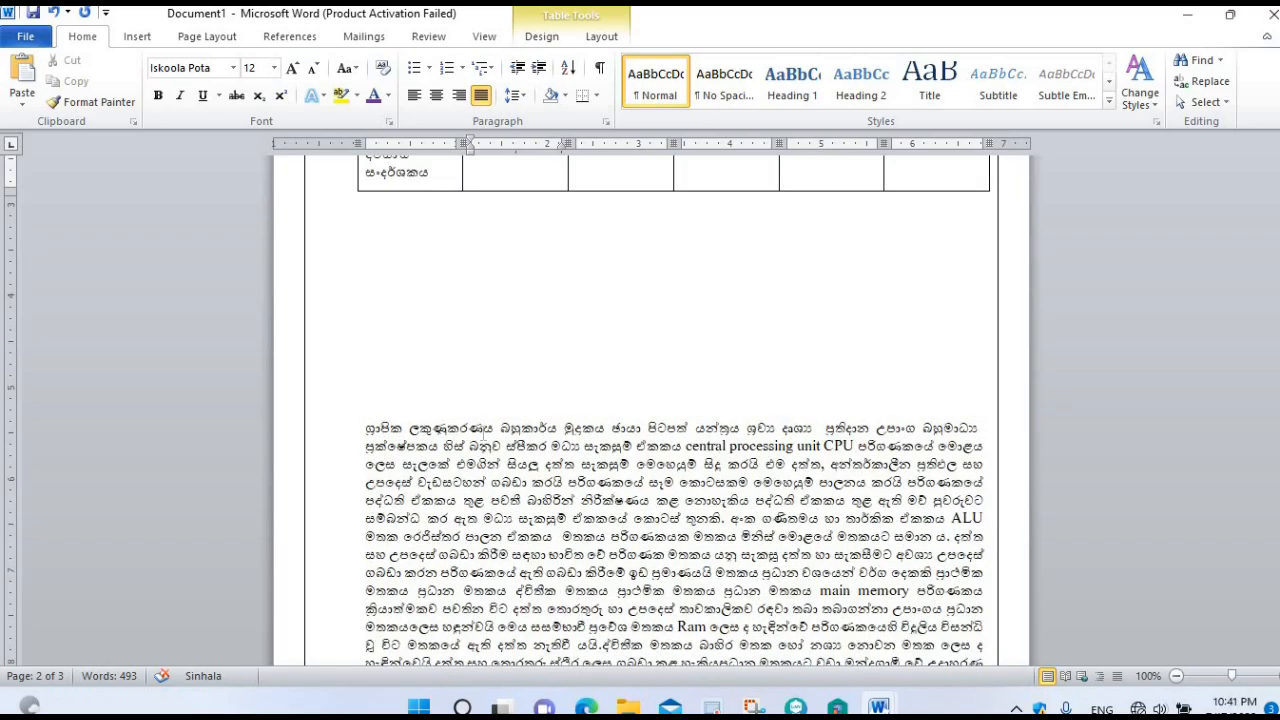
scroll(487, 412, "up", 5)
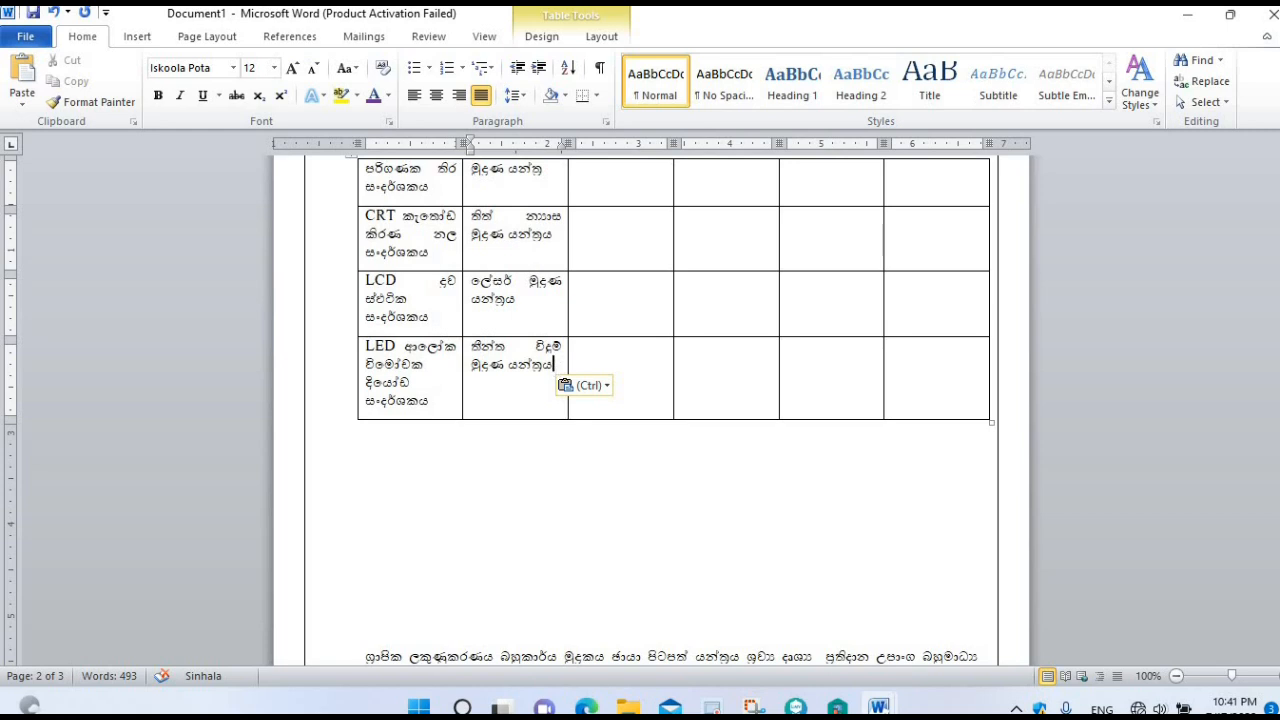
Insert a new row below the table's LED display row
right_click(557, 374)
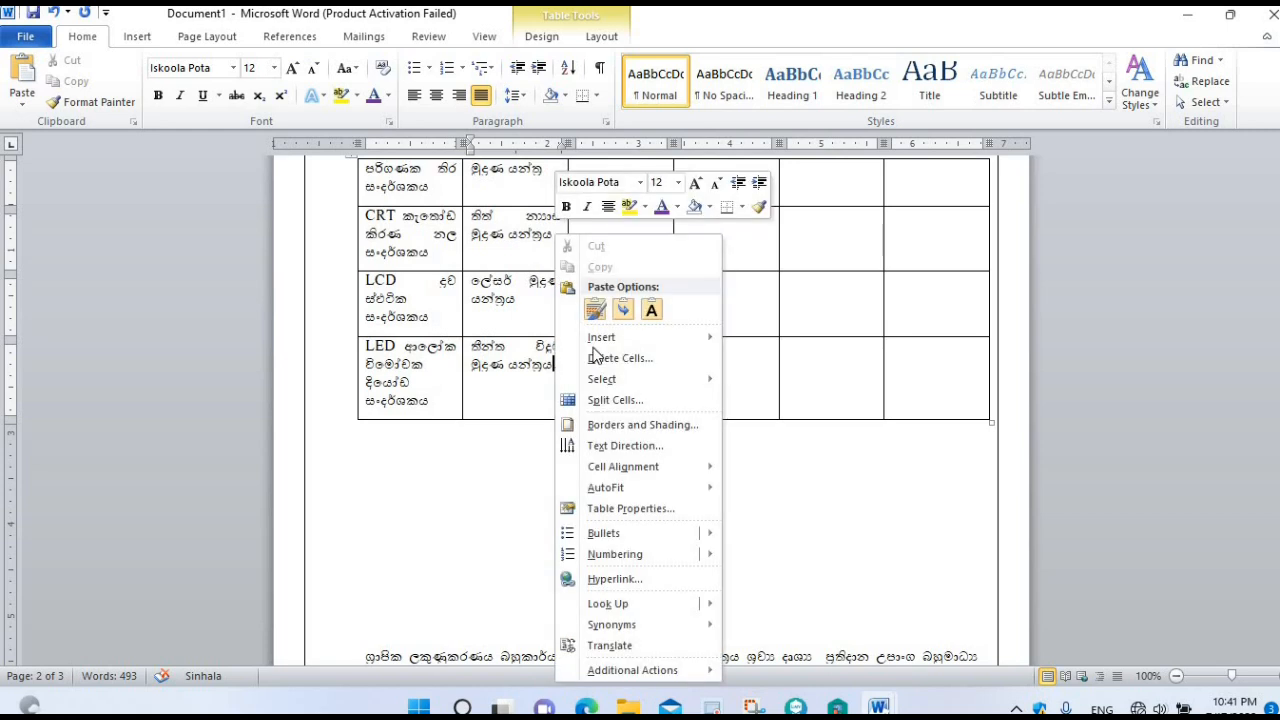
mouse_move(608, 347)
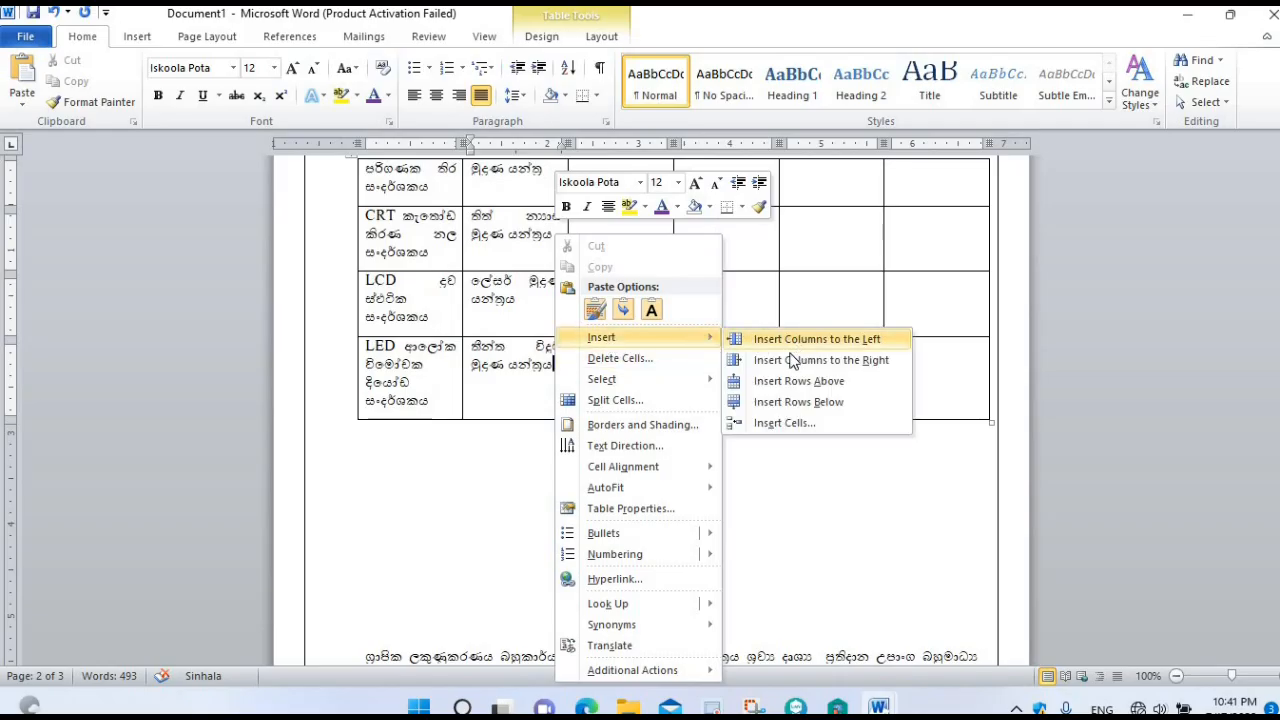
left_click(795, 403)
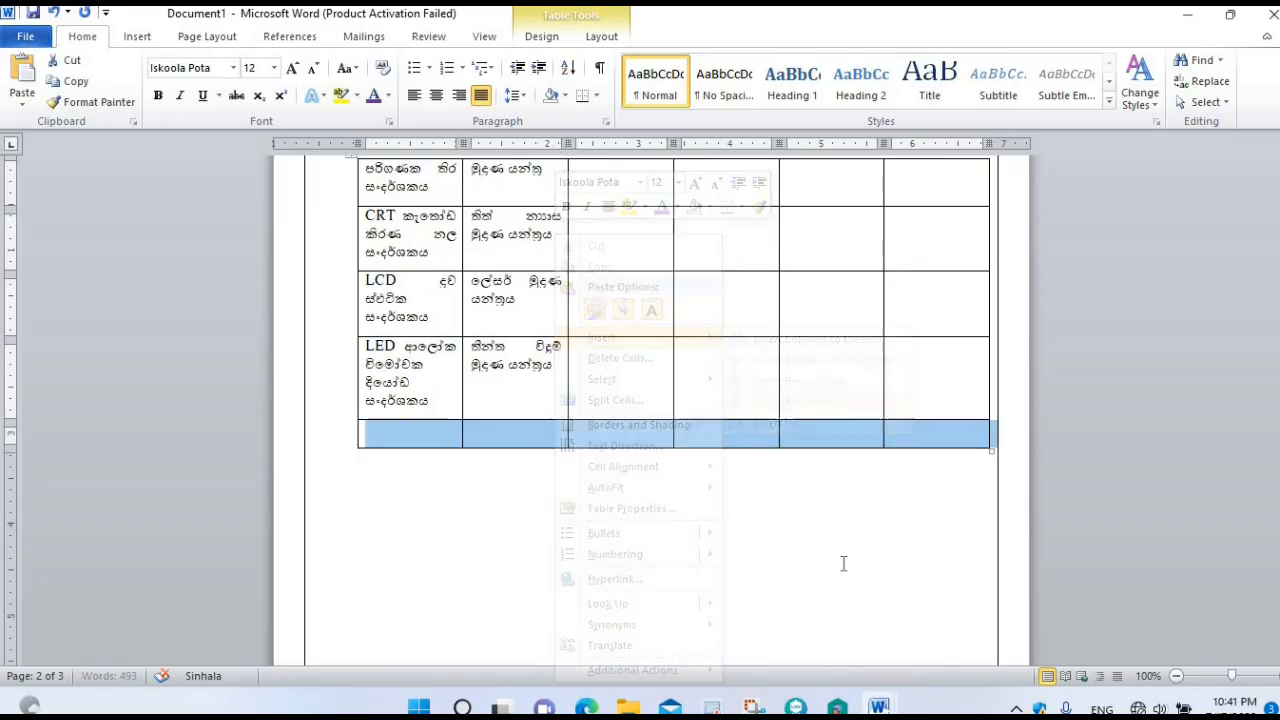
left_click(565, 573)
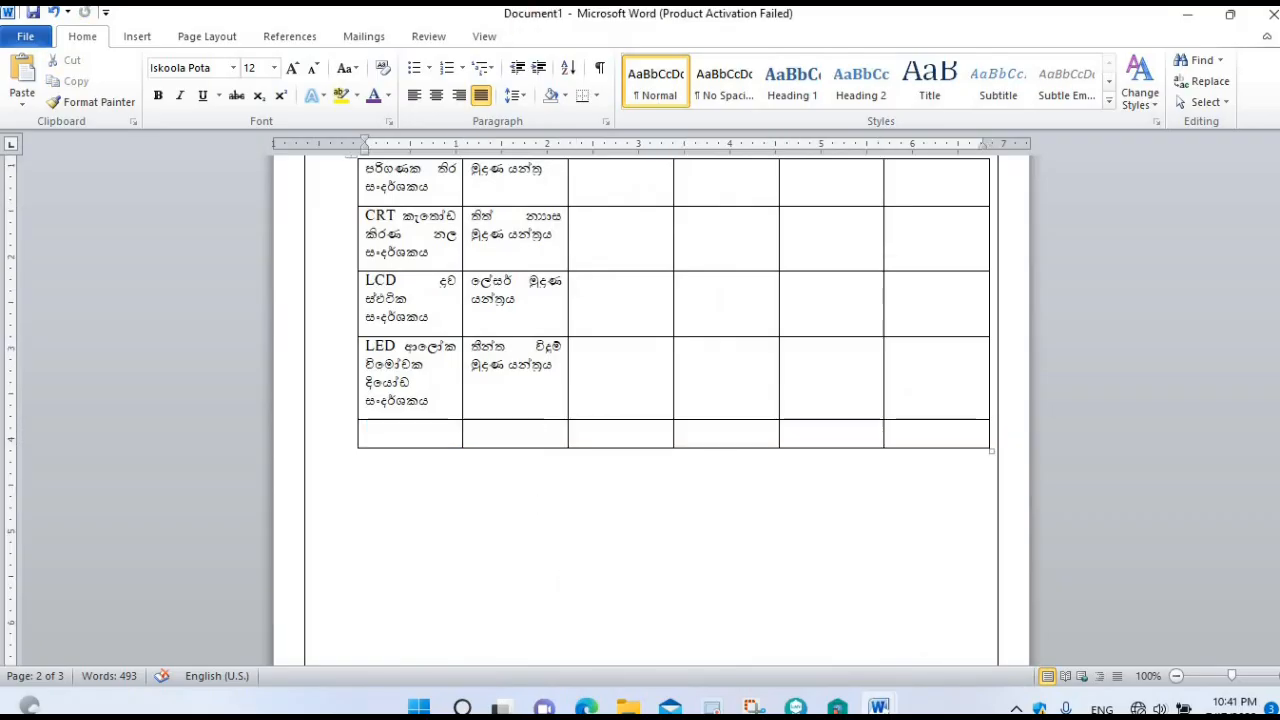
Cut the words ග්‍රාපික ලකුණුකරණය from the paragraph's start and paste them into the new row's second cell
scroll(565, 520, "down", 3)
left_click_drag(366, 503, 497, 505)
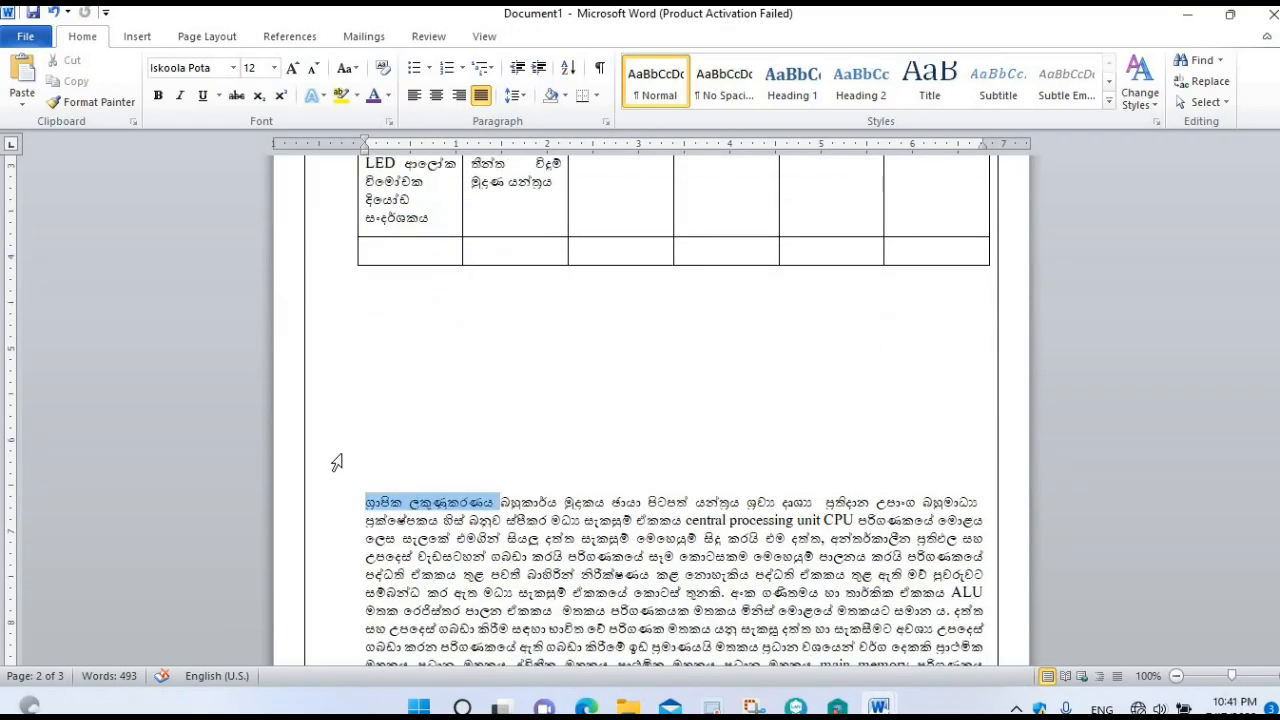
left_click(70, 62)
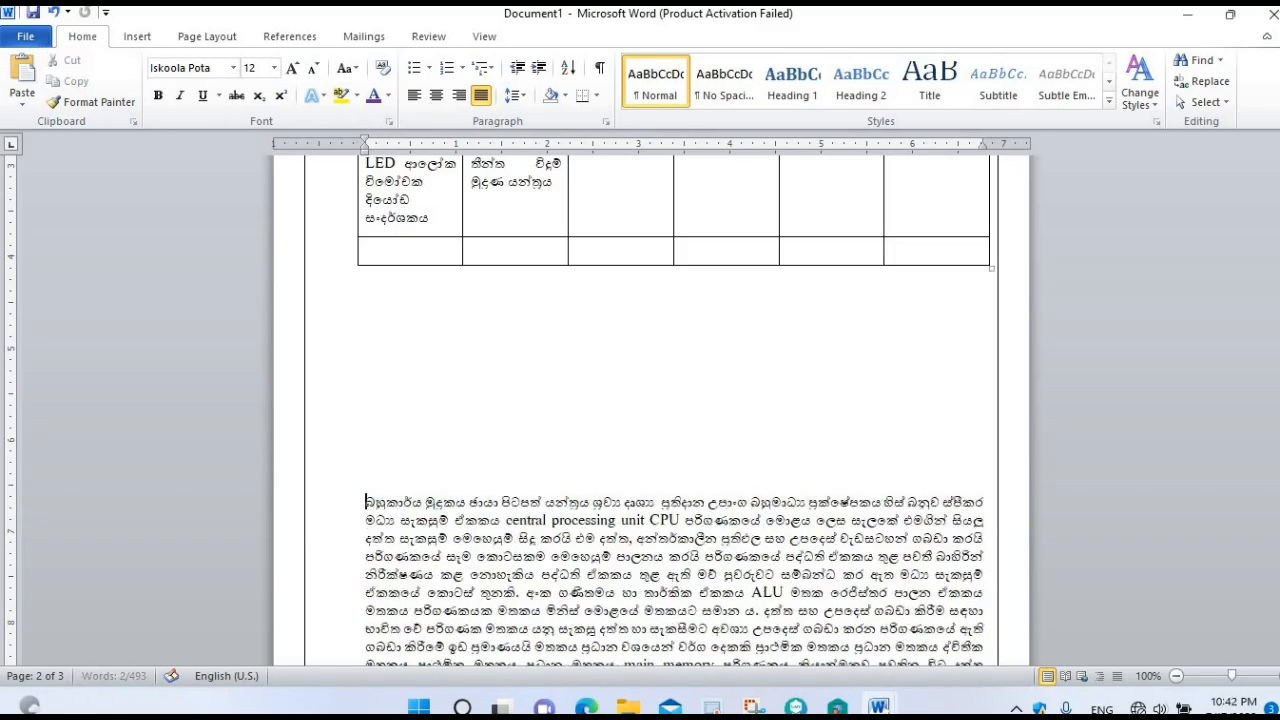
left_click(490, 250)
key("ctrl+v")
scroll(582, 447, "down", 2)
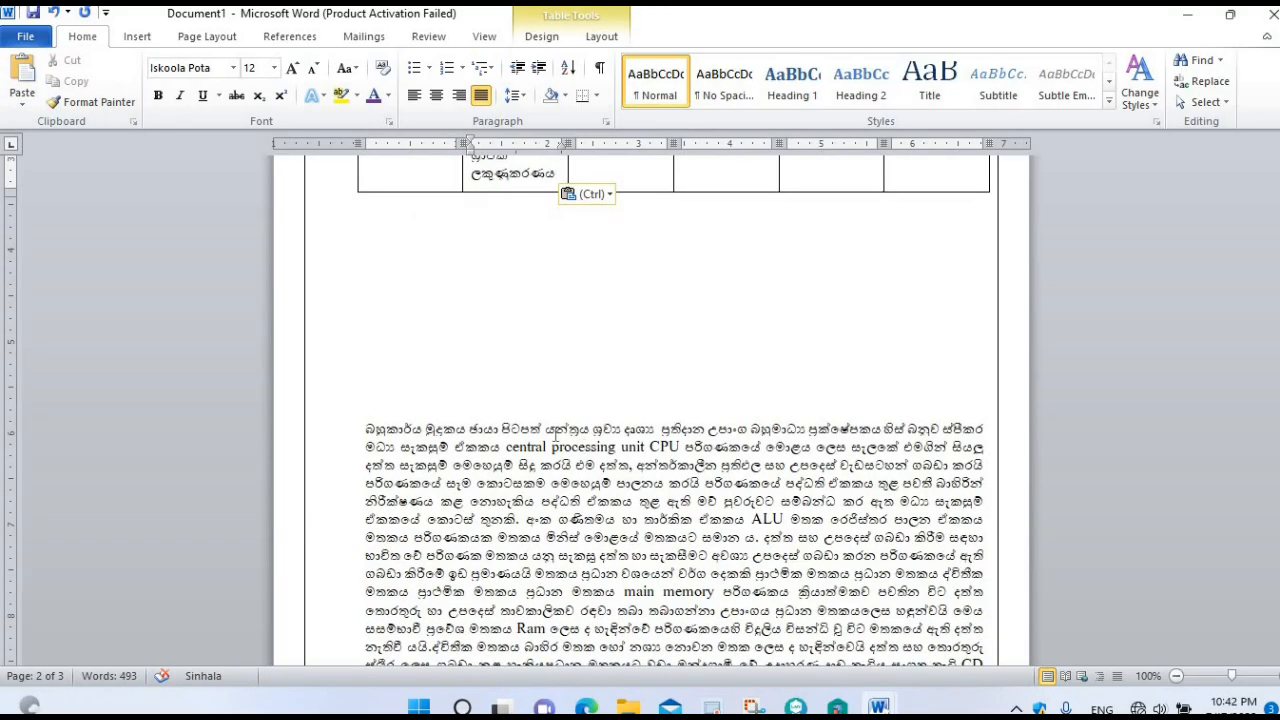
Insert another row below the ග්‍රාපික ලකුණුකරණය row
scroll(555, 436, "up", 2)
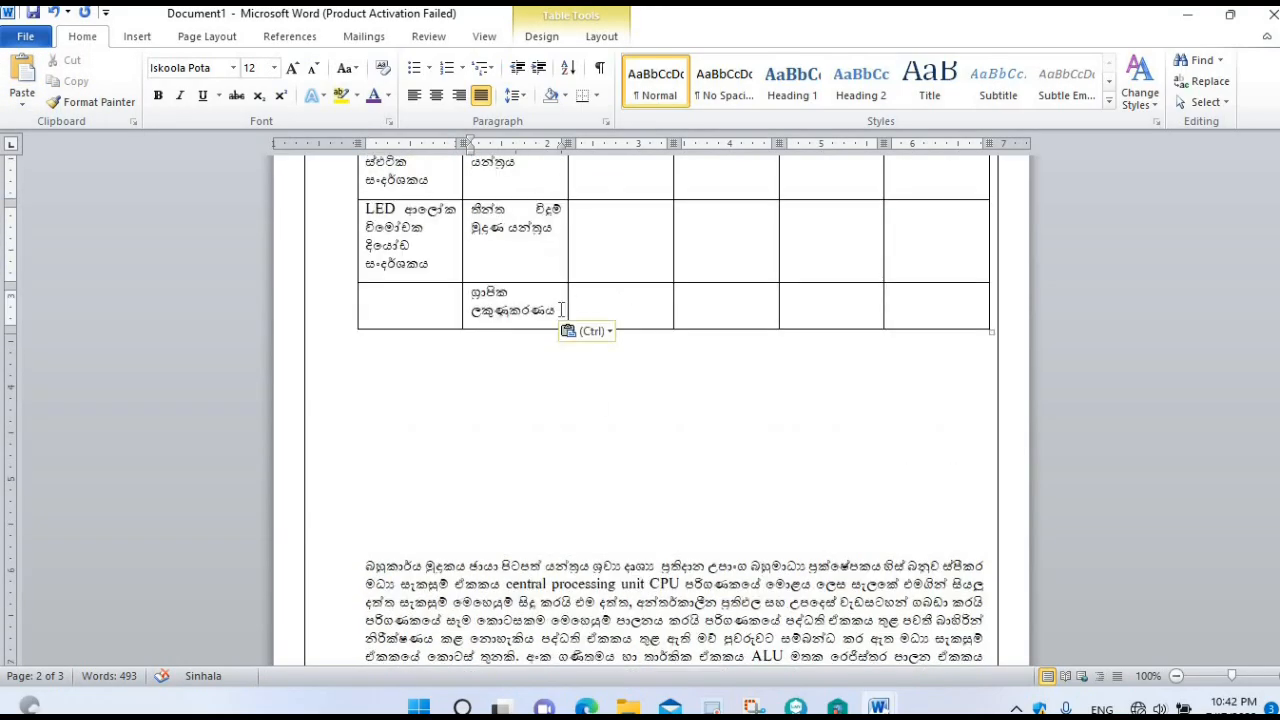
right_click(561, 310)
mouse_move(690, 337)
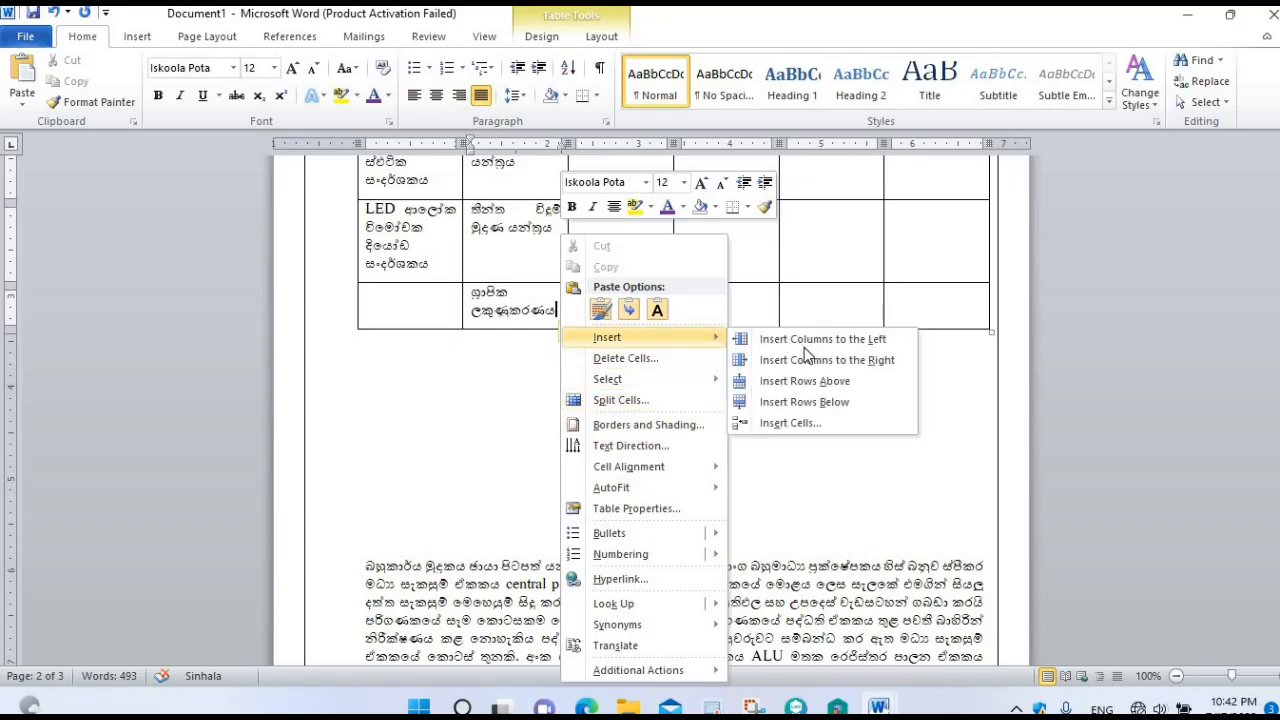
left_click(810, 402)
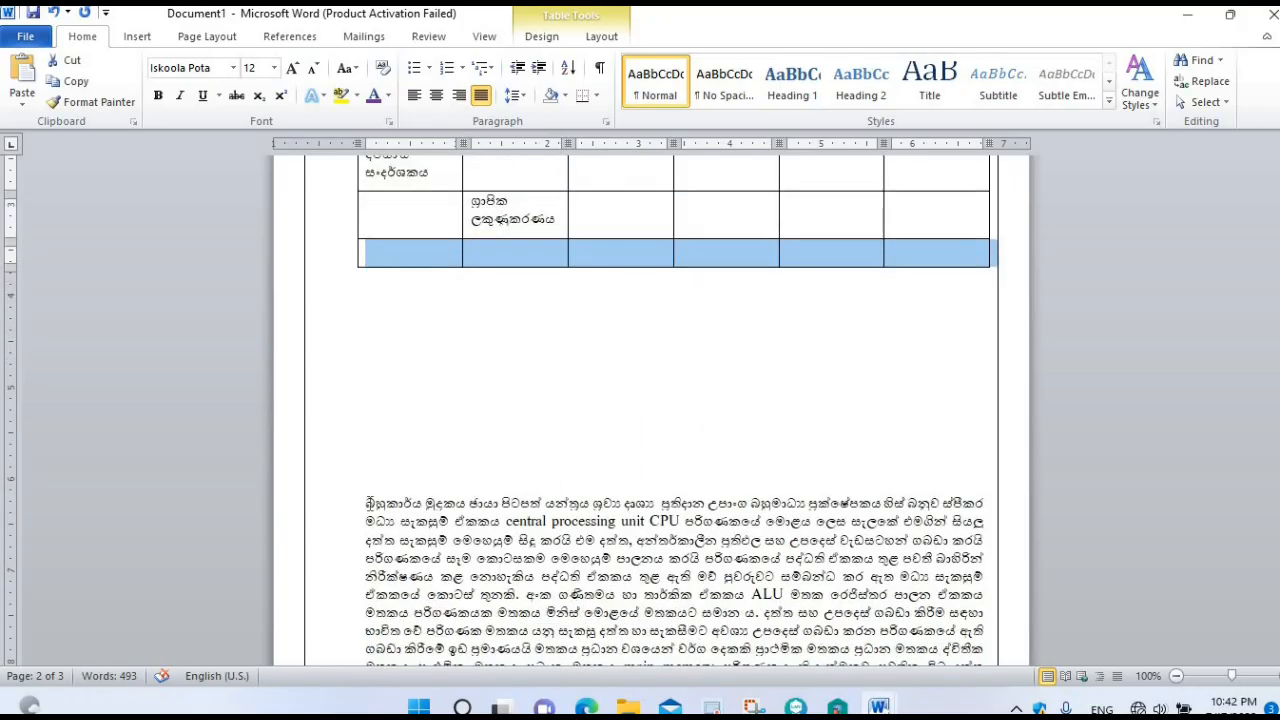
Move බහුකාර්ය මුද්‍රකය ඡායා පිටපත් යන්ත්‍රය from the paragraph into the last row's second cell and put ඡායා පිටපත් යන්ත්‍රය in parentheses
left_click_drag(368, 503, 563, 510)
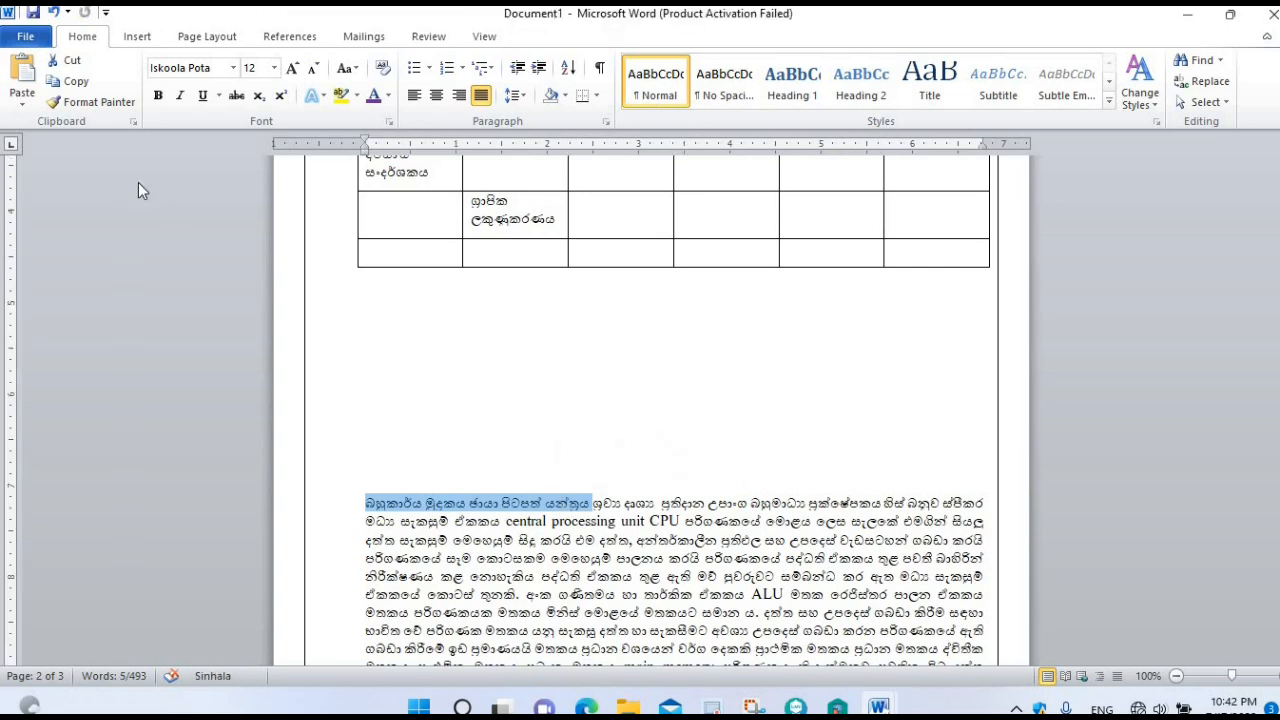
left_click(70, 60)
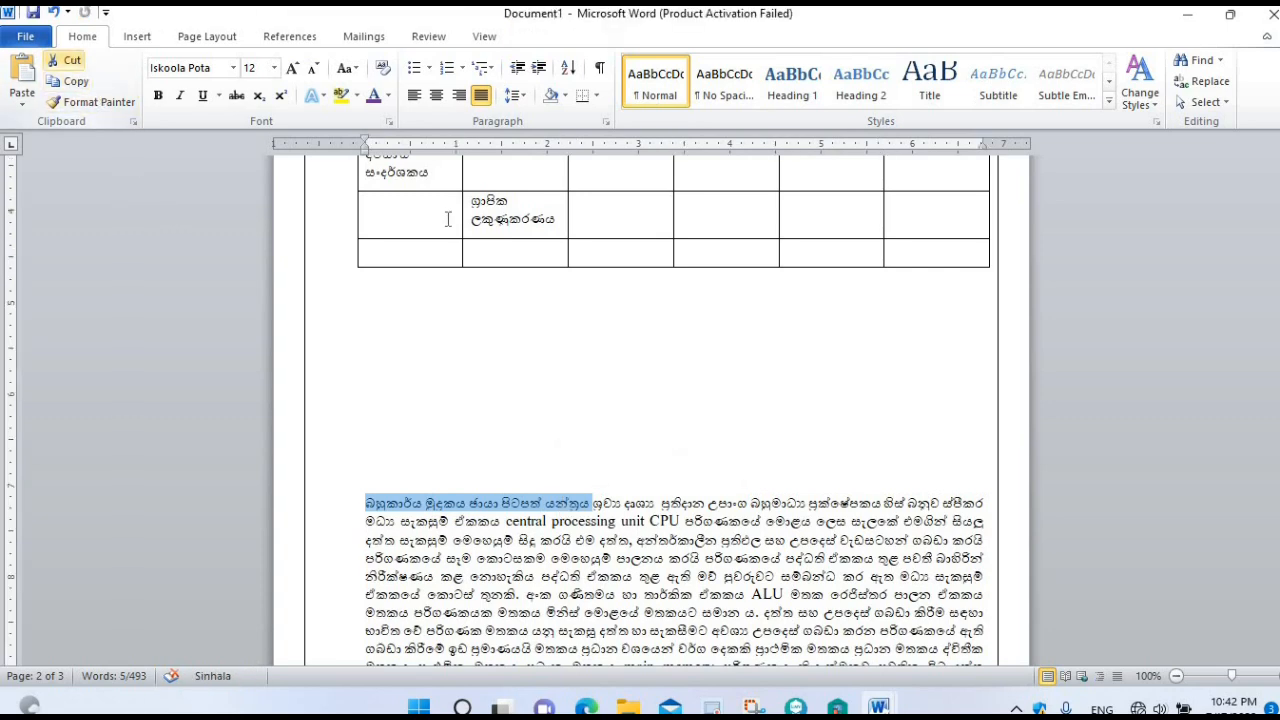
left_click(470, 250)
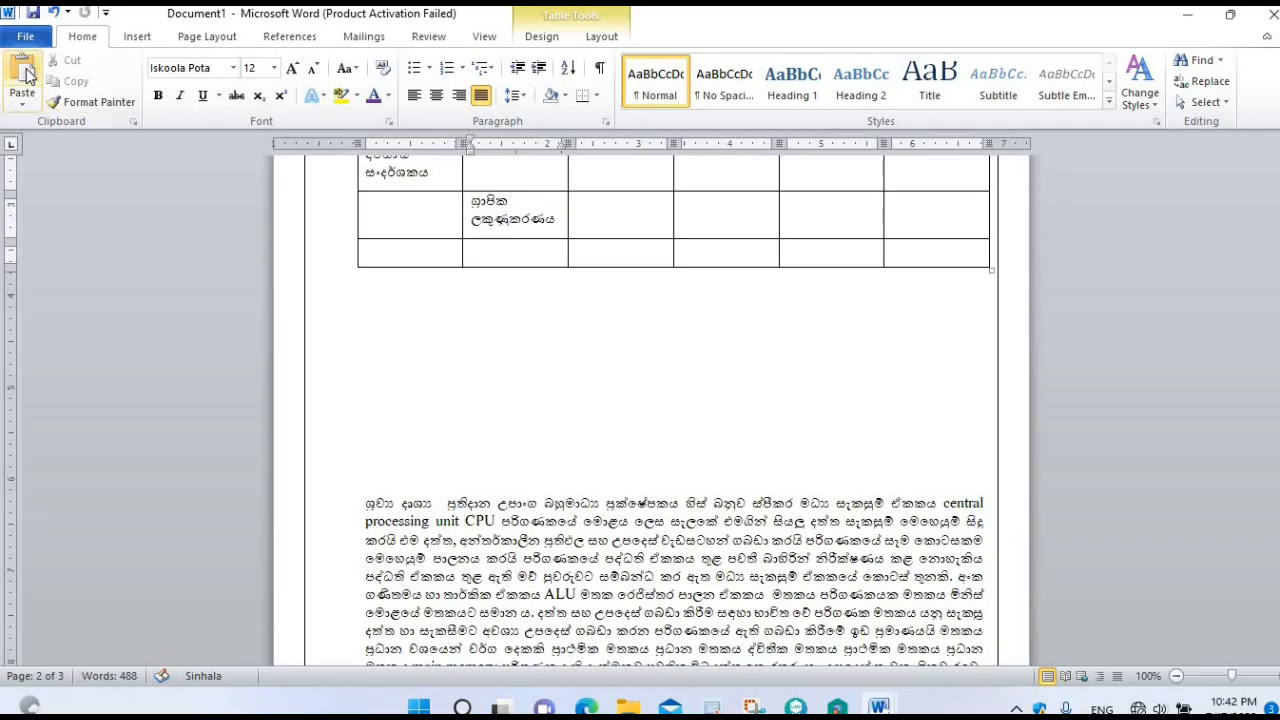
left_click(22, 80)
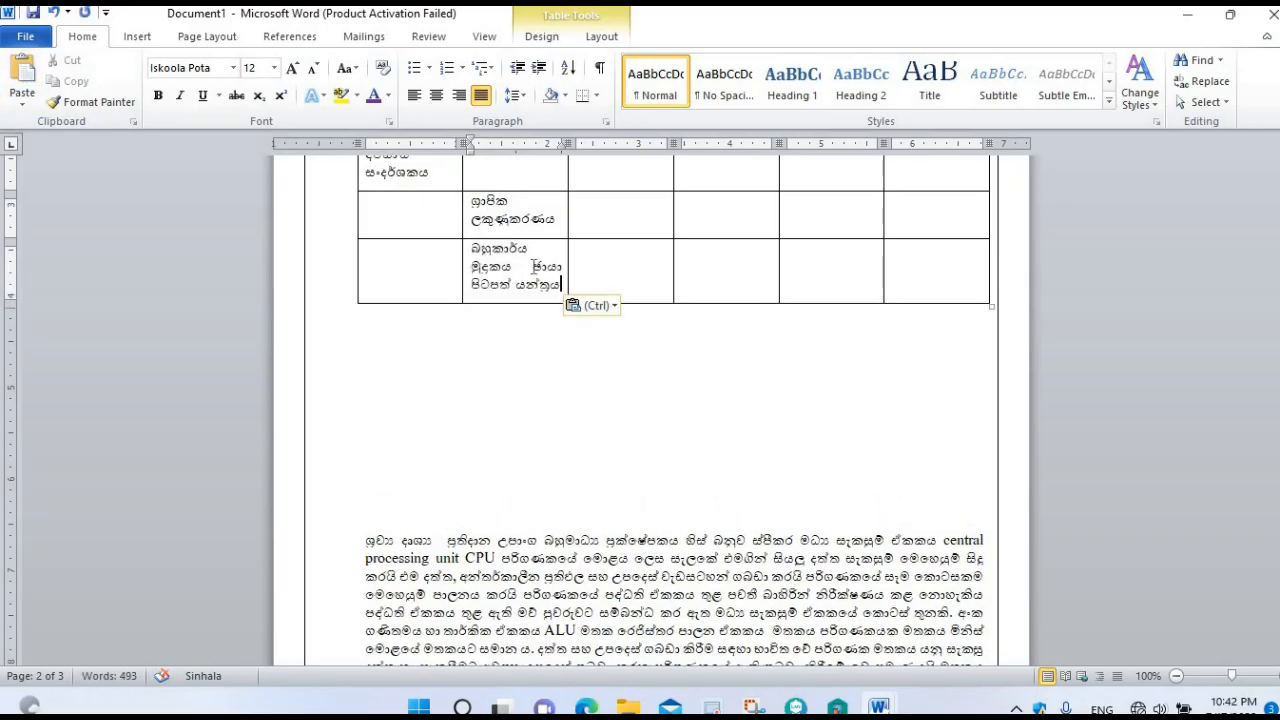
type("(")
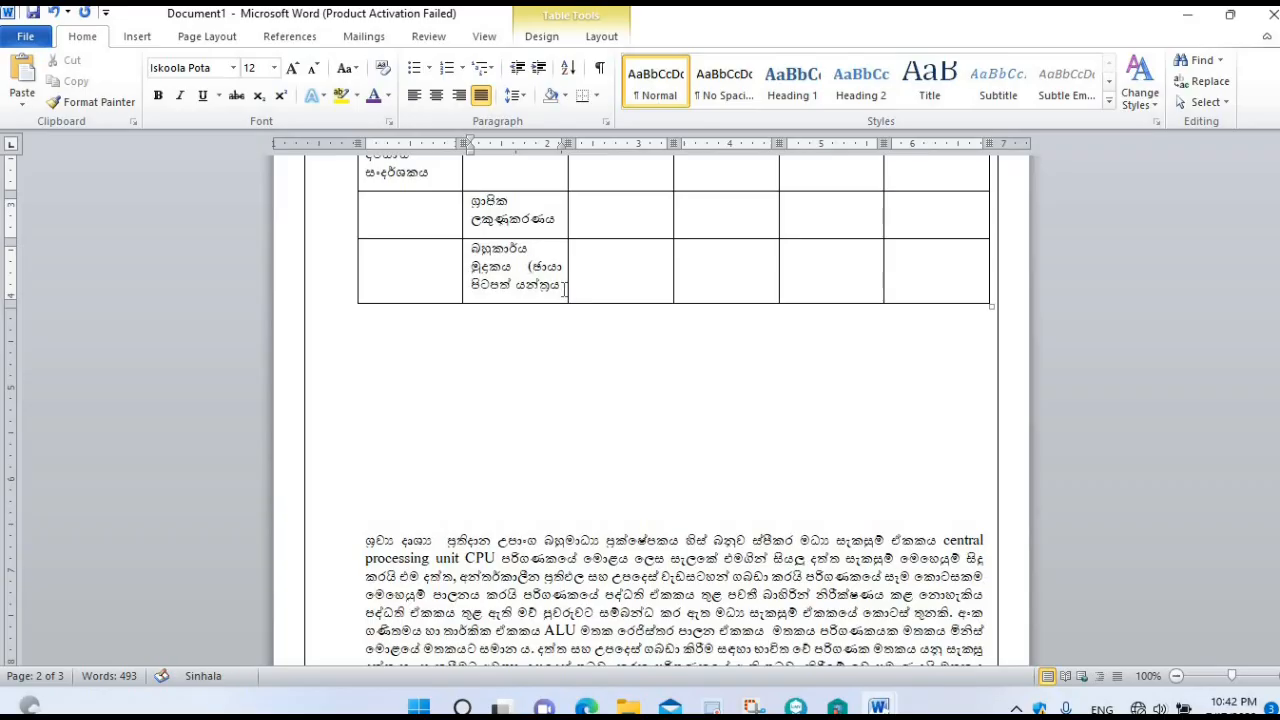
type(")")
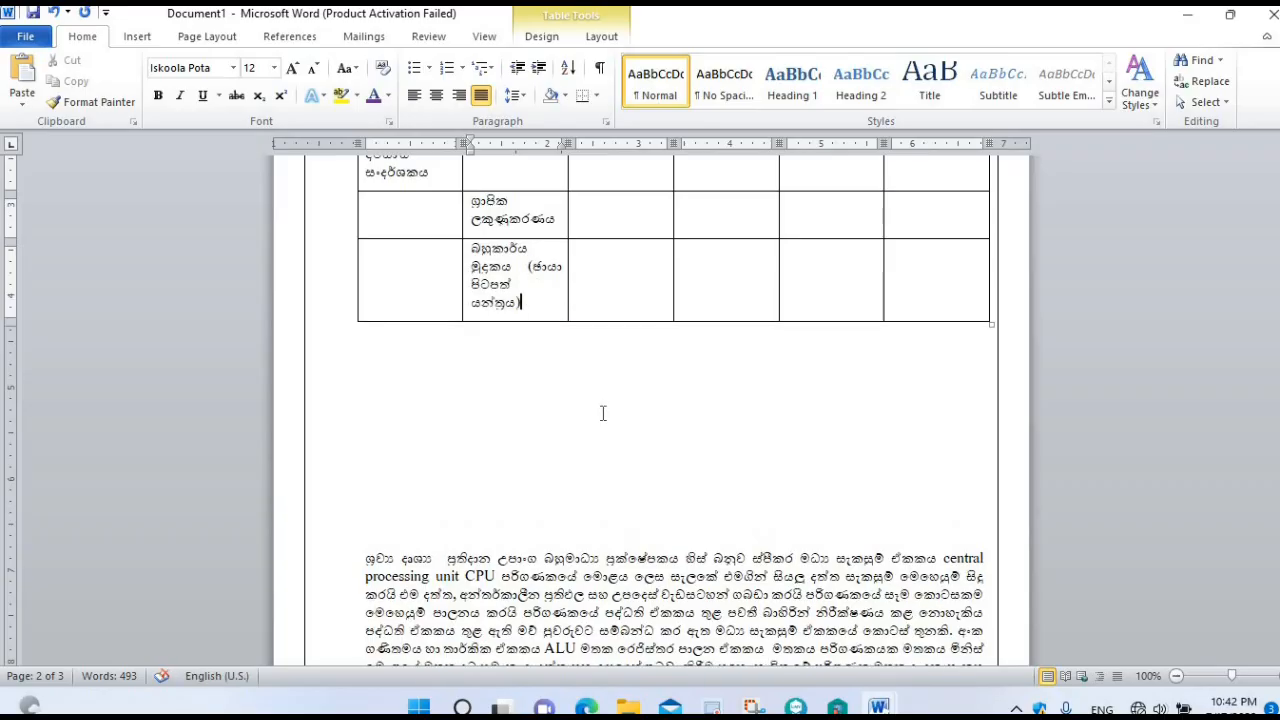
Cut the audio-visual output devices heading ශ්‍රව්‍ය දෘශ්‍ය ප්‍රතිදාන උපාංග from the paragraph and paste it into the third column's header cell
scroll(603, 413, "down", 3)
left_click_drag(406, 421, 545, 424)
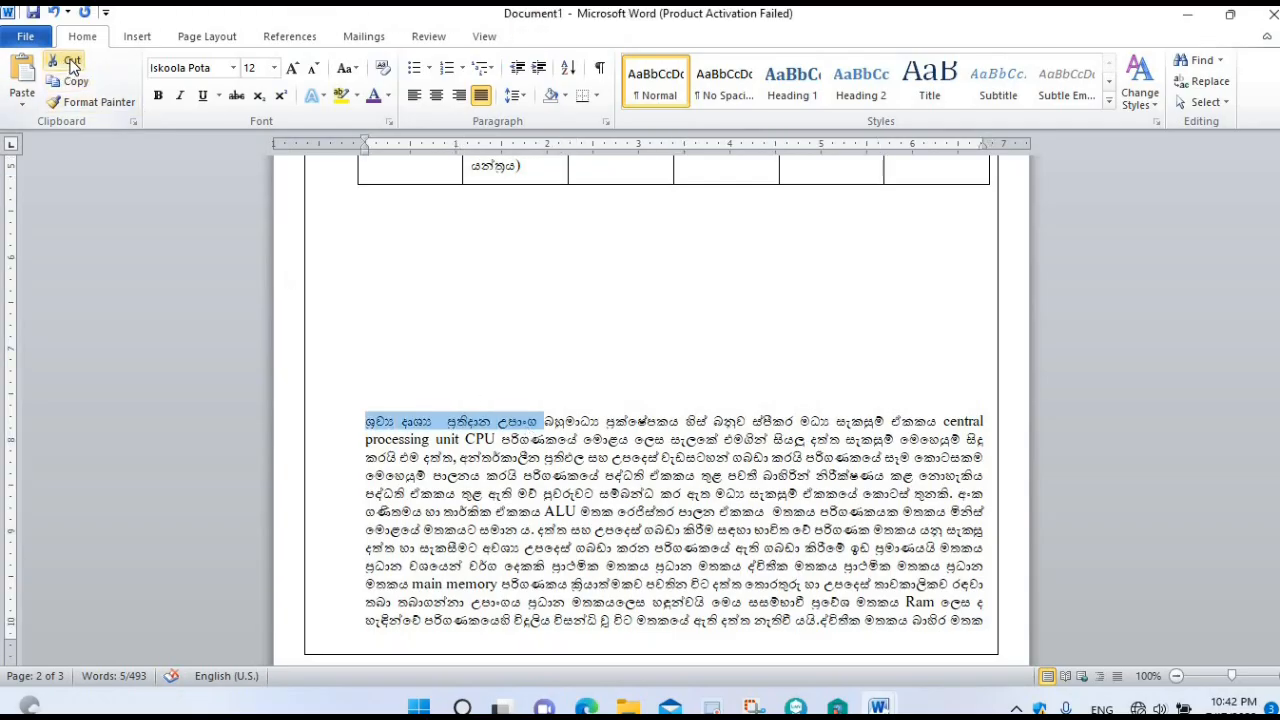
left_click(72, 62)
scroll(641, 285, "up", 7)
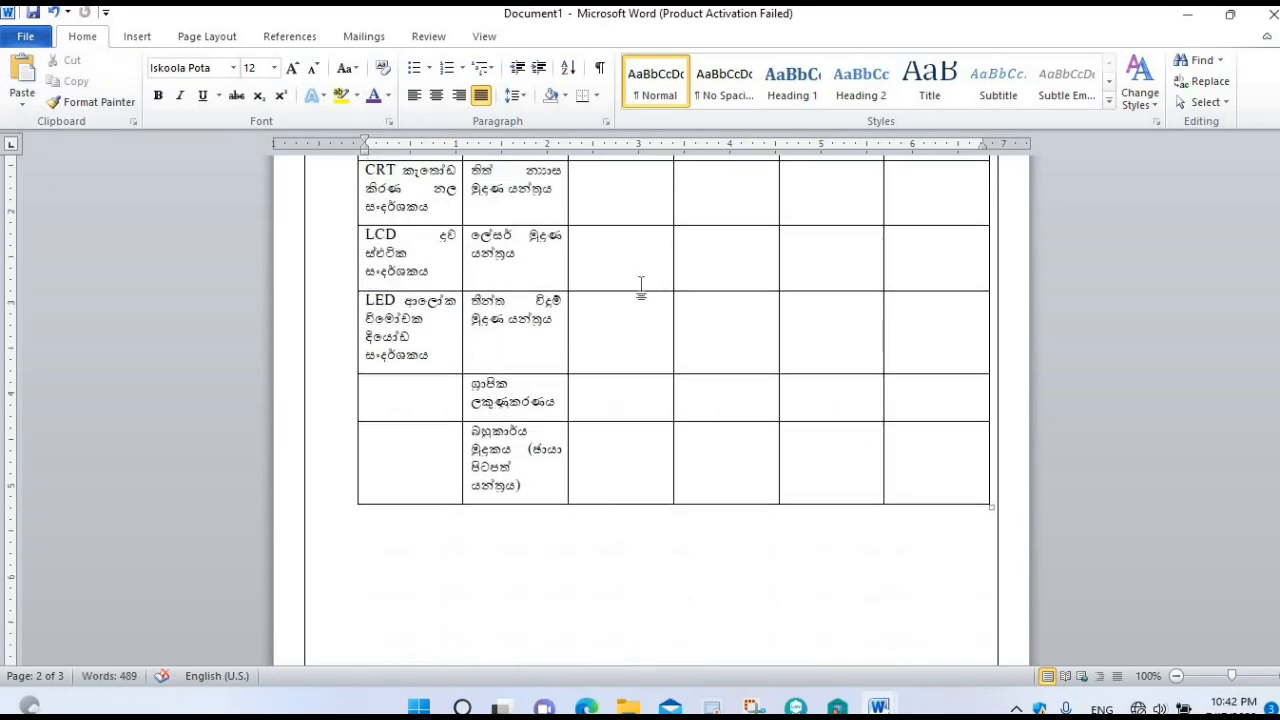
scroll(641, 285, "up", 3)
left_click(590, 265)
key("ctrl+v")
Transfer the multimedia projector, headset and speaker names from the paragraph into the third column's three cells below the header
scroll(760, 423, "down", 8)
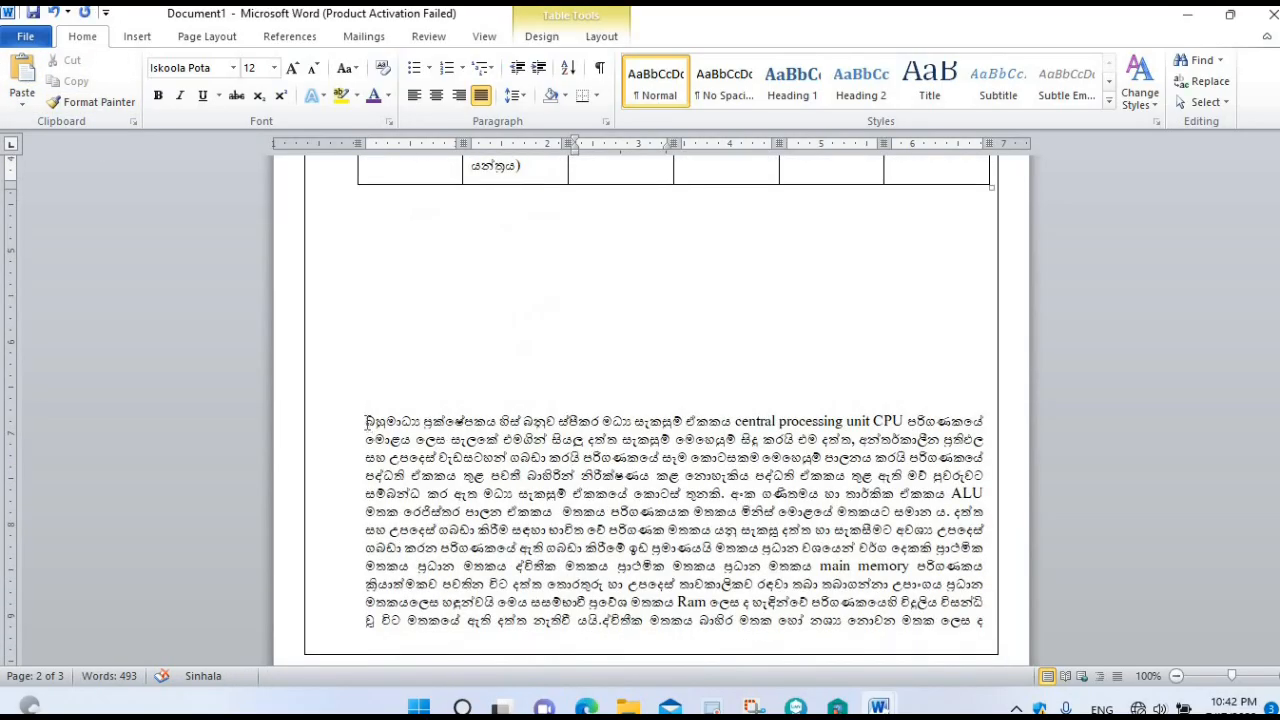
left_click_drag(366, 423, 498, 424)
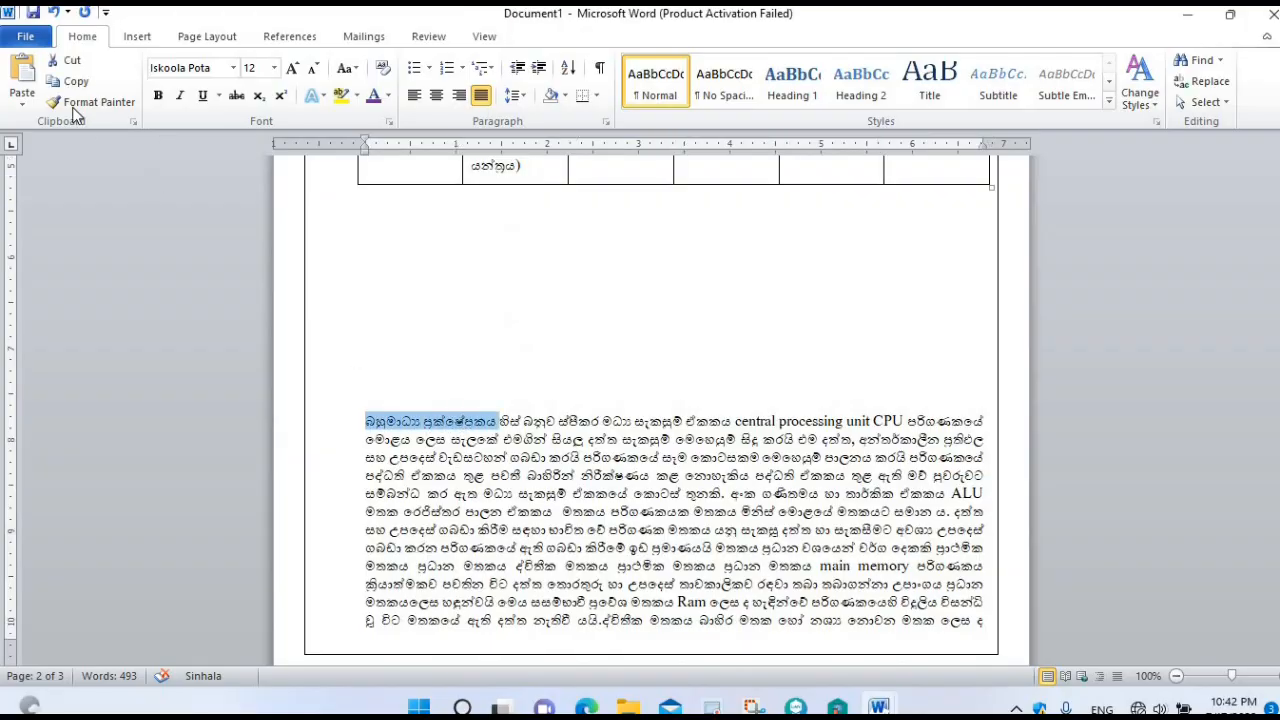
left_click(70, 62)
scroll(605, 320, "up", 9)
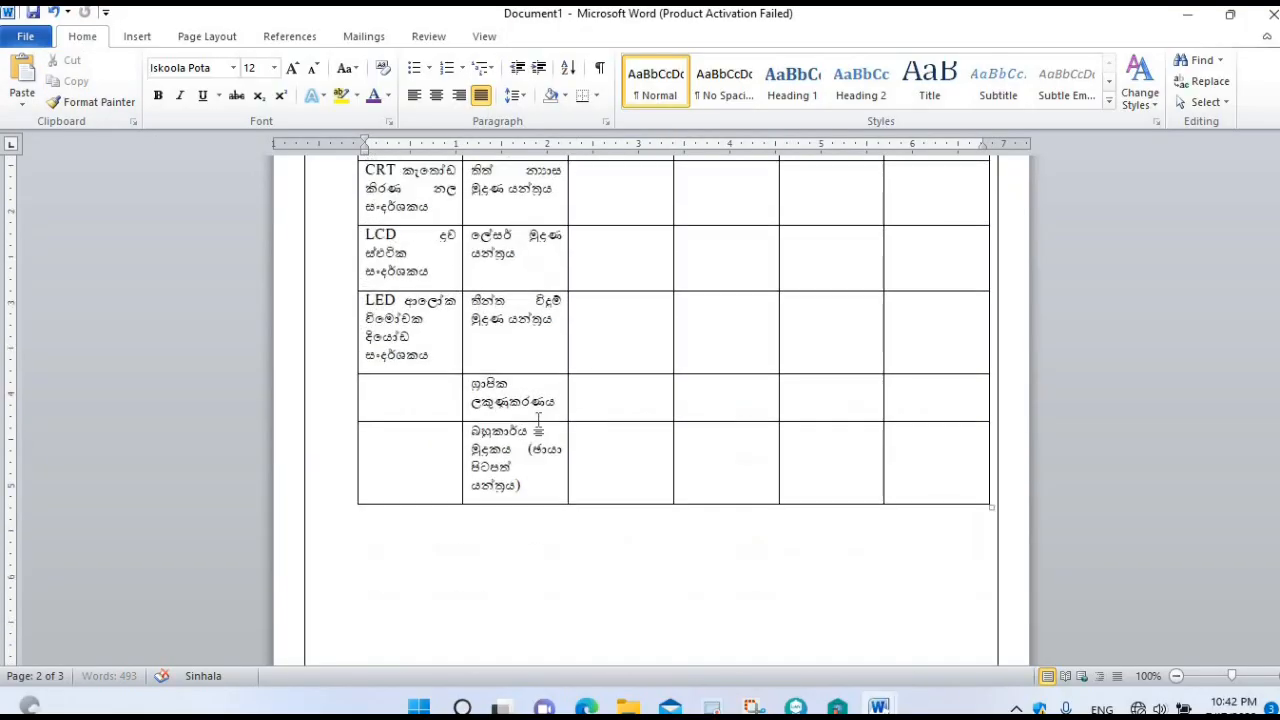
left_click(22, 75)
scroll(572, 509, "down", 2)
scroll(572, 509, "down", 6)
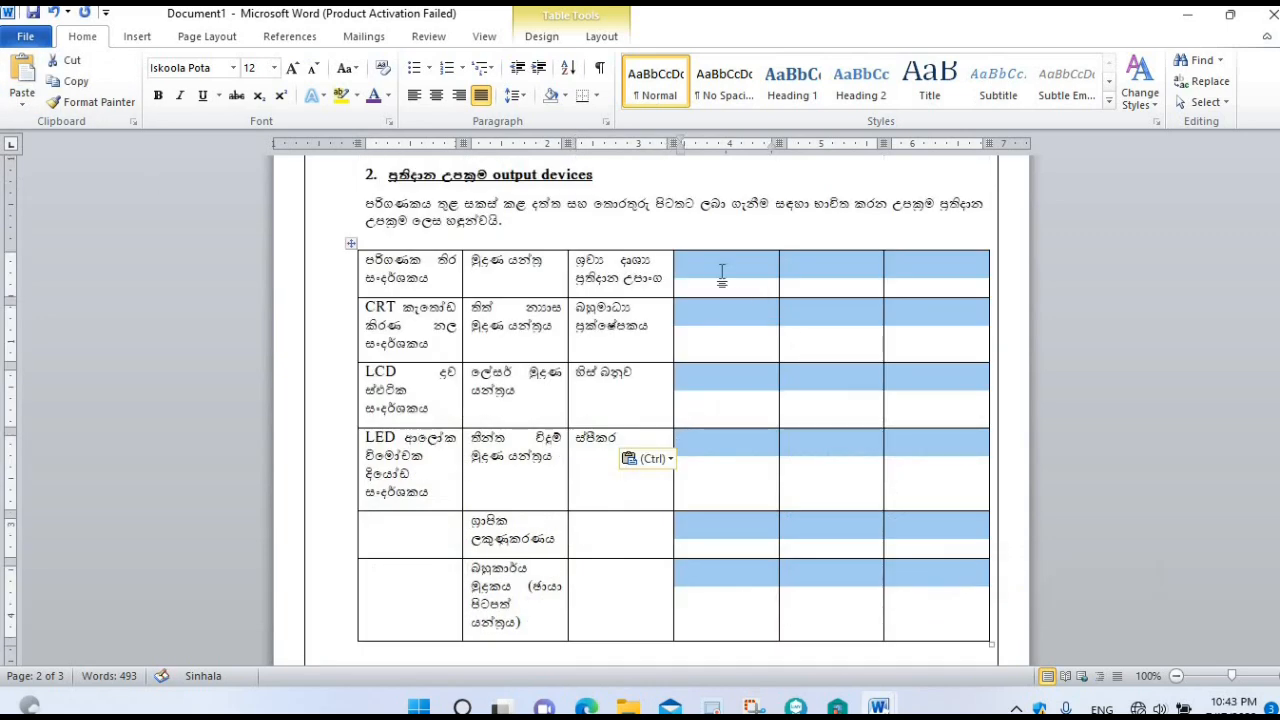
Delete the three empty columns from the output devices table
left_click(713, 271)
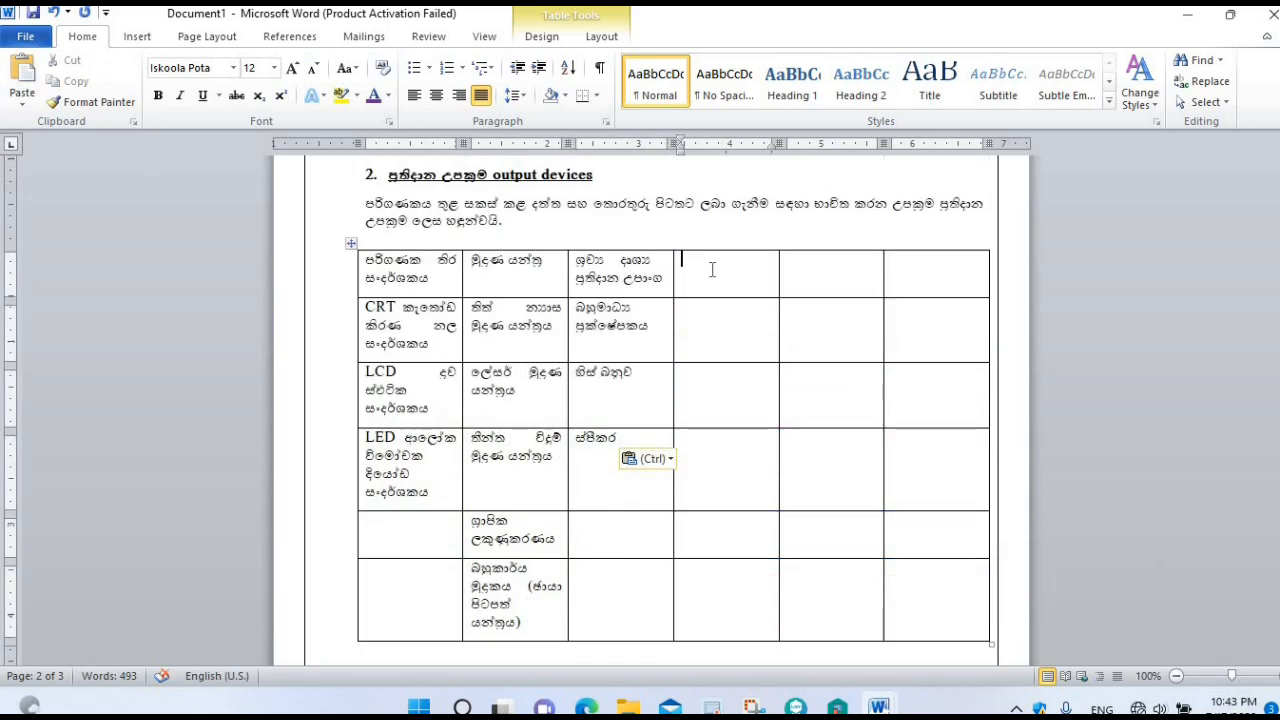
left_click_drag(882, 362, 958, 576)
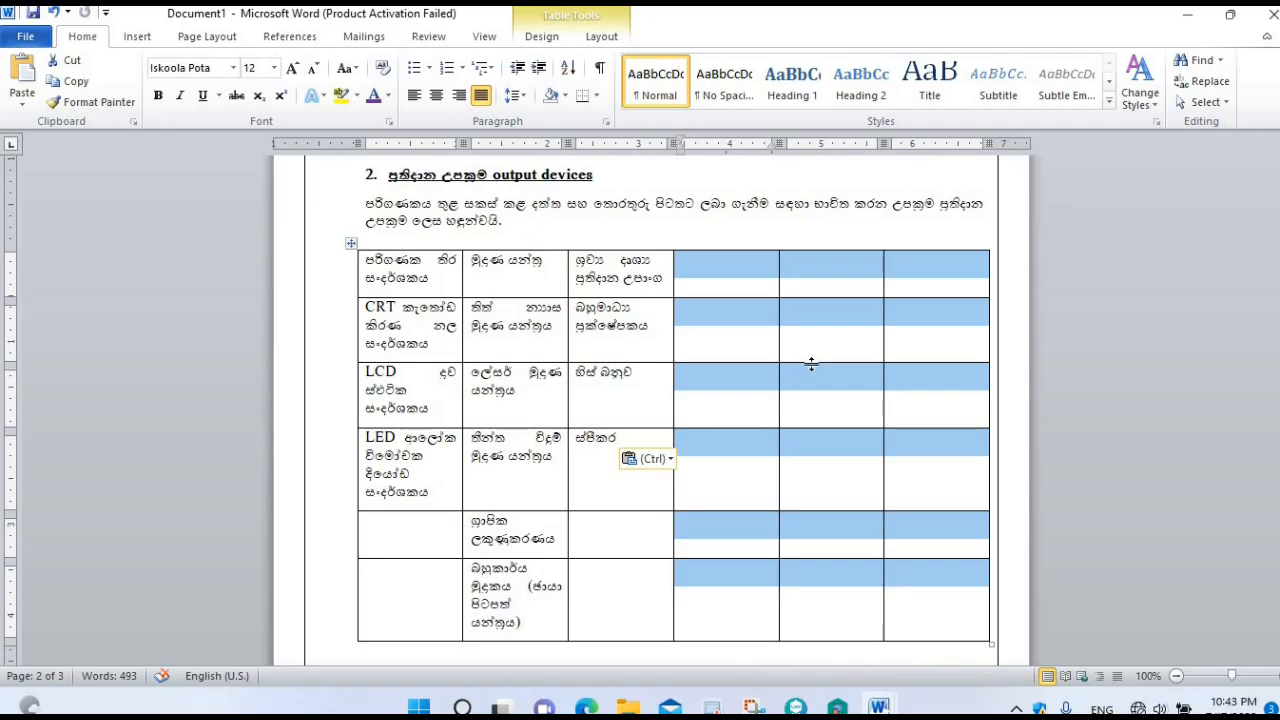
left_click_drag(712, 268, 941, 585)
right_click(810, 384)
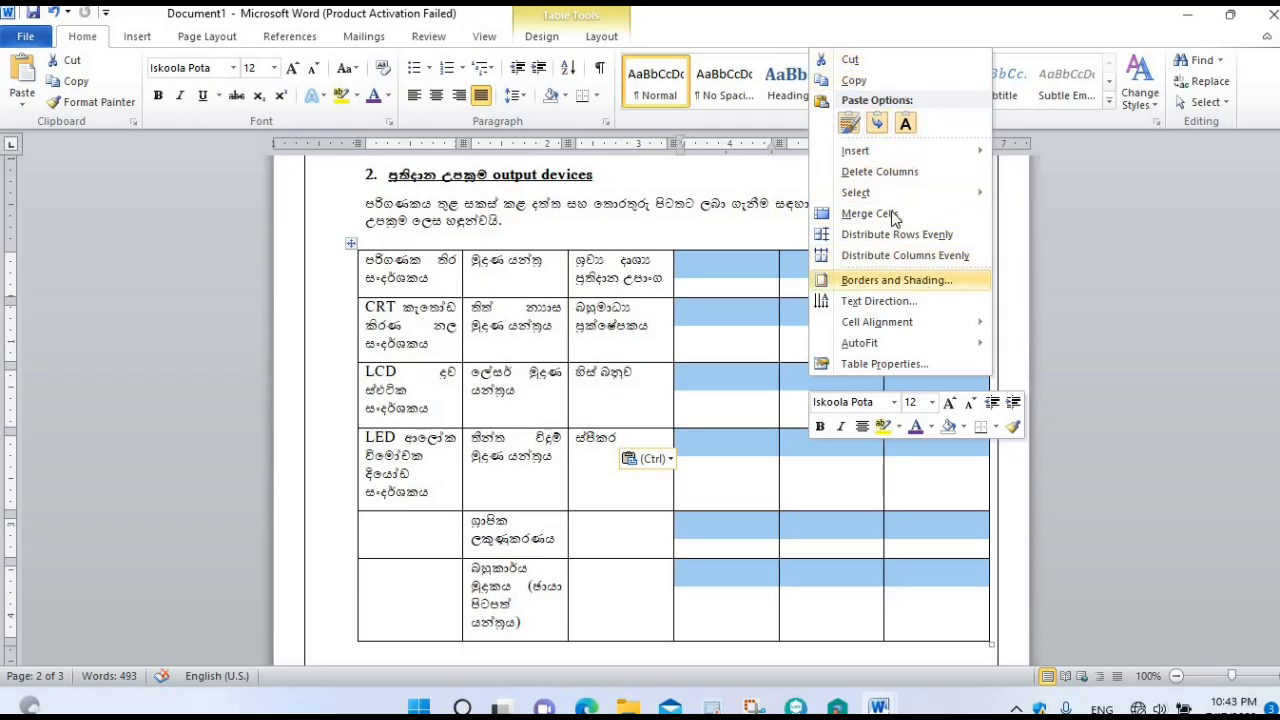
left_click(885, 171)
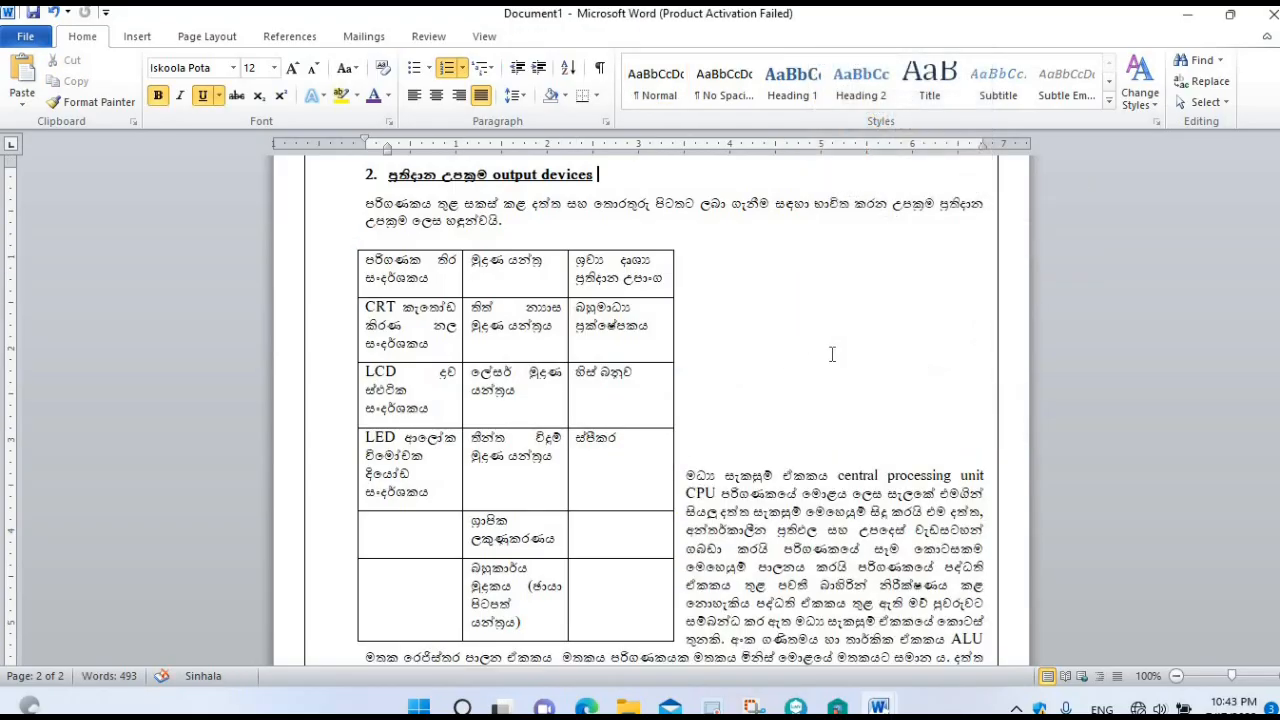
Add blank lines before the central processing unit paragraph to push it completely below the table
scroll(831, 354, "down", 4)
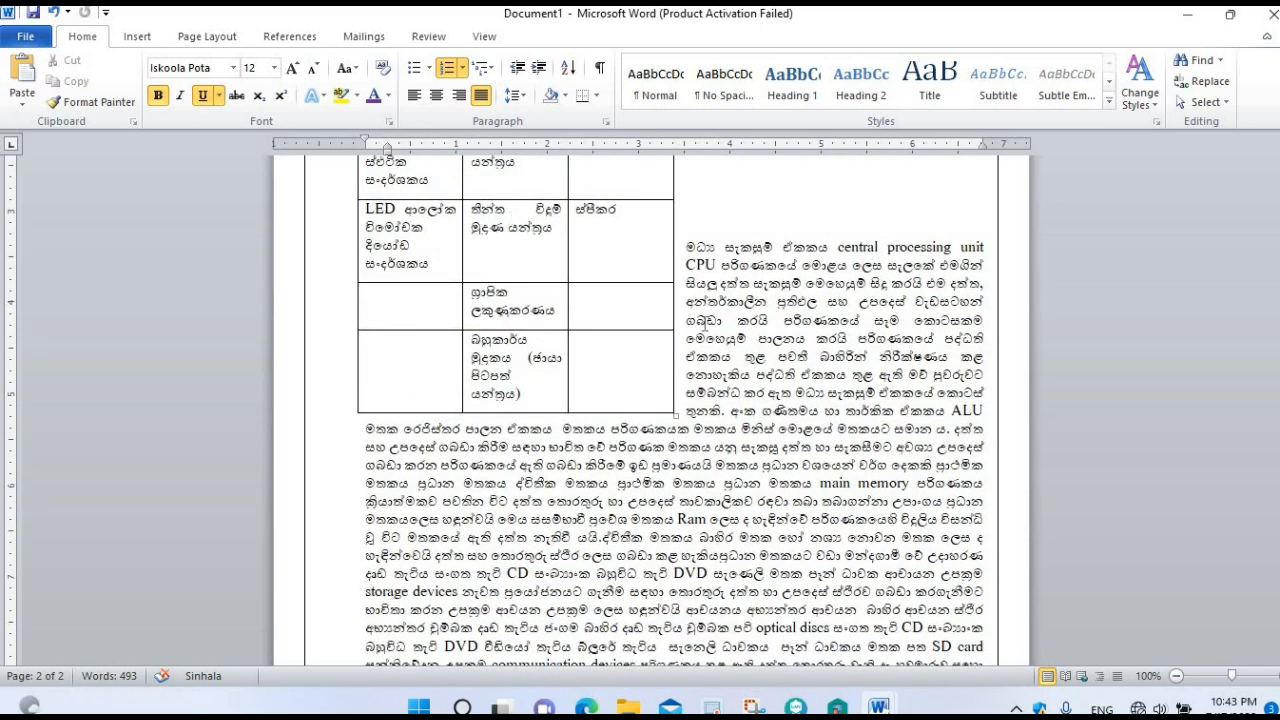
left_click(687, 247)
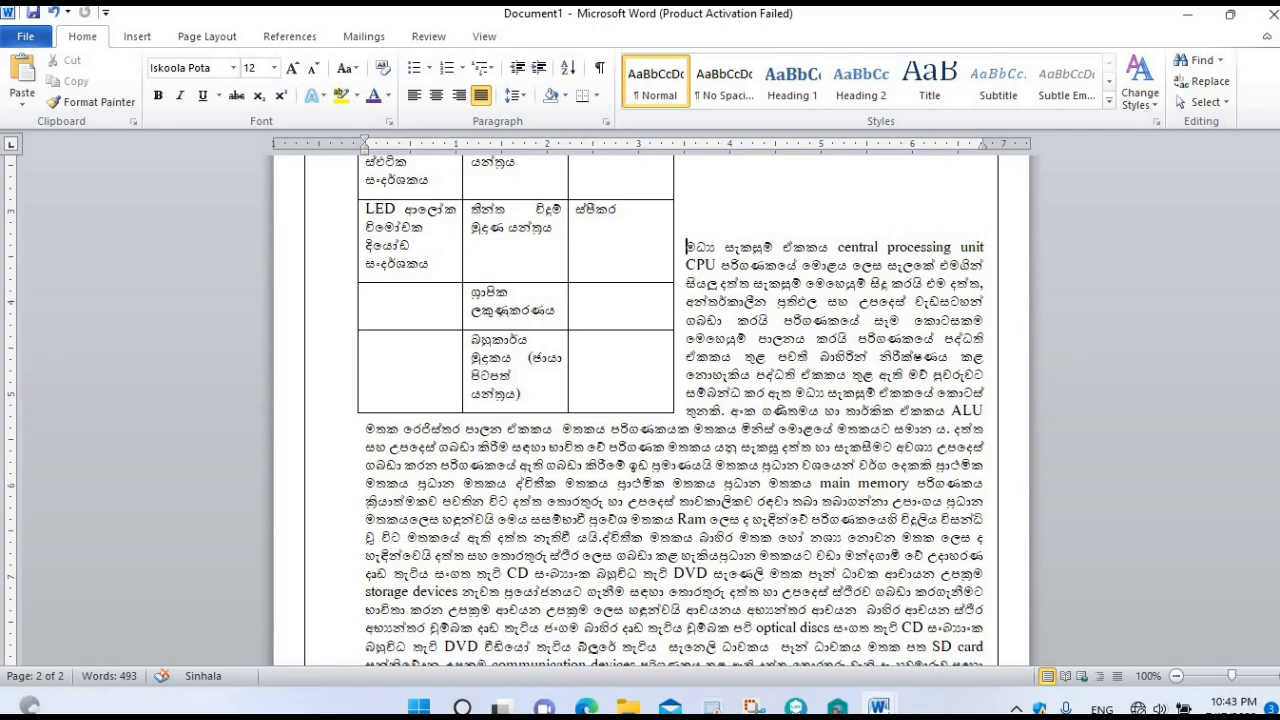
key("Return")
key("Return")
key("Return")
key("Return")
key("Return")
key("Return")
key("Return")
key("Return")
key("Return")
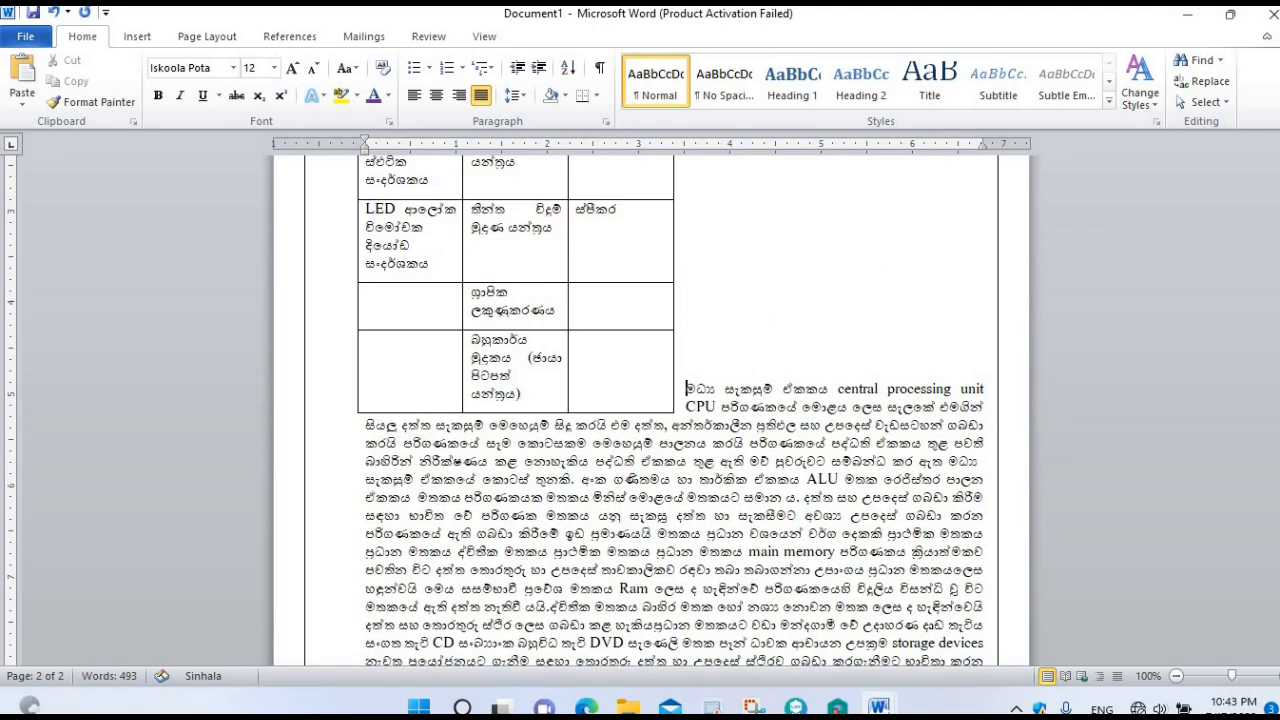
key("Return")
key("Return")
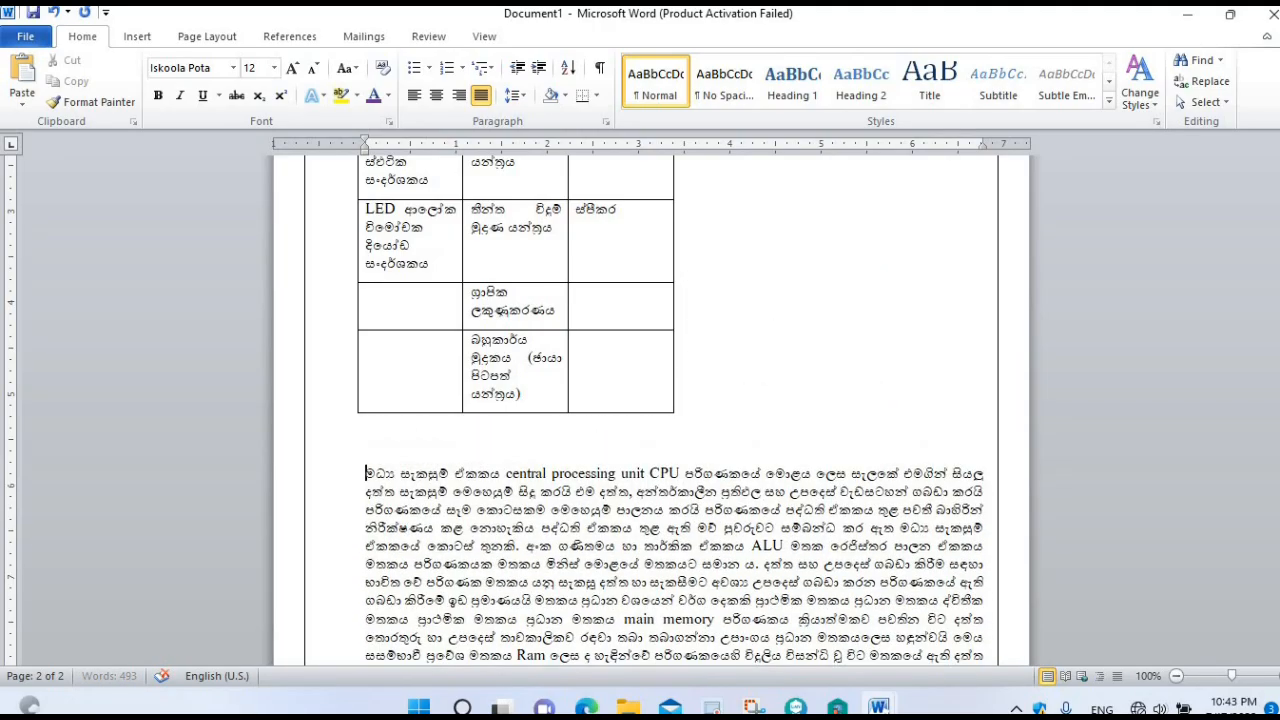
Widen the table to nearly the full text width and adjust its column borders so the LED display name fits on one line
scroll(830, 420, "up", 4)
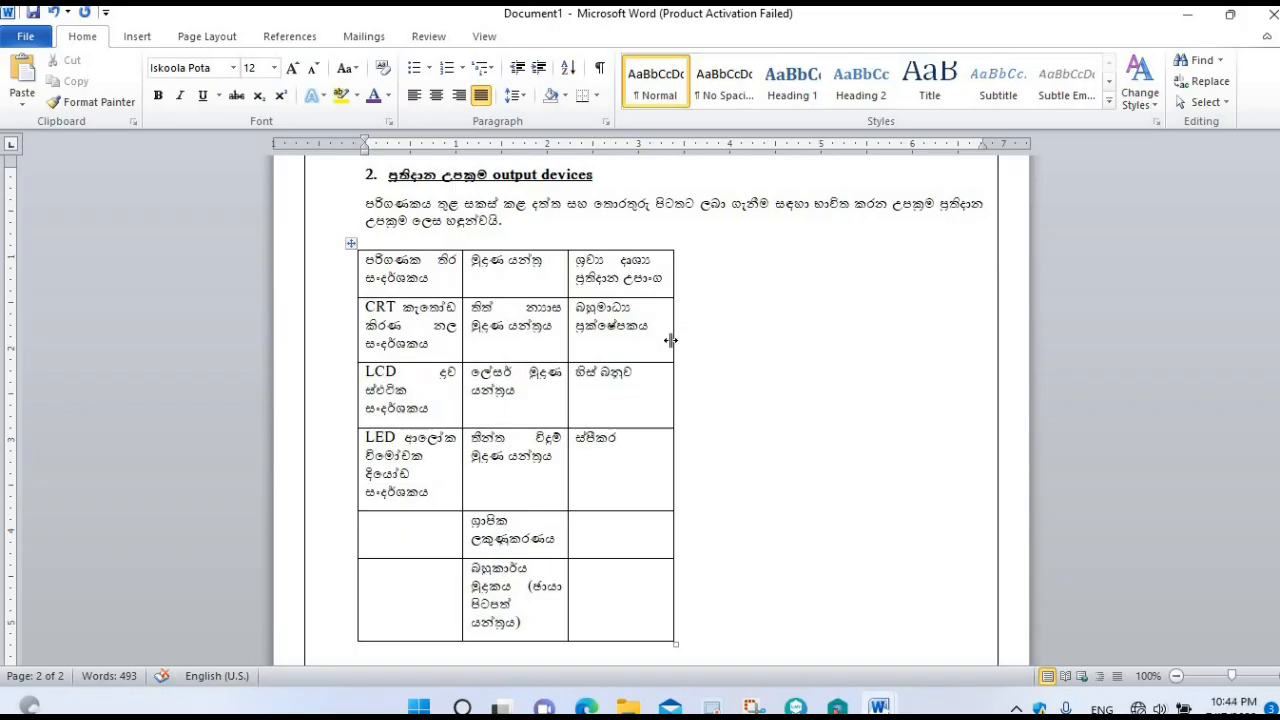
mouse_move(672, 340)
left_mouse_down()
mouse_move(966, 357)
mouse_move(977, 370)
left_mouse_up()
left_click_drag(566, 401, 804, 381)
left_click_drag(493, 394, 614, 392)
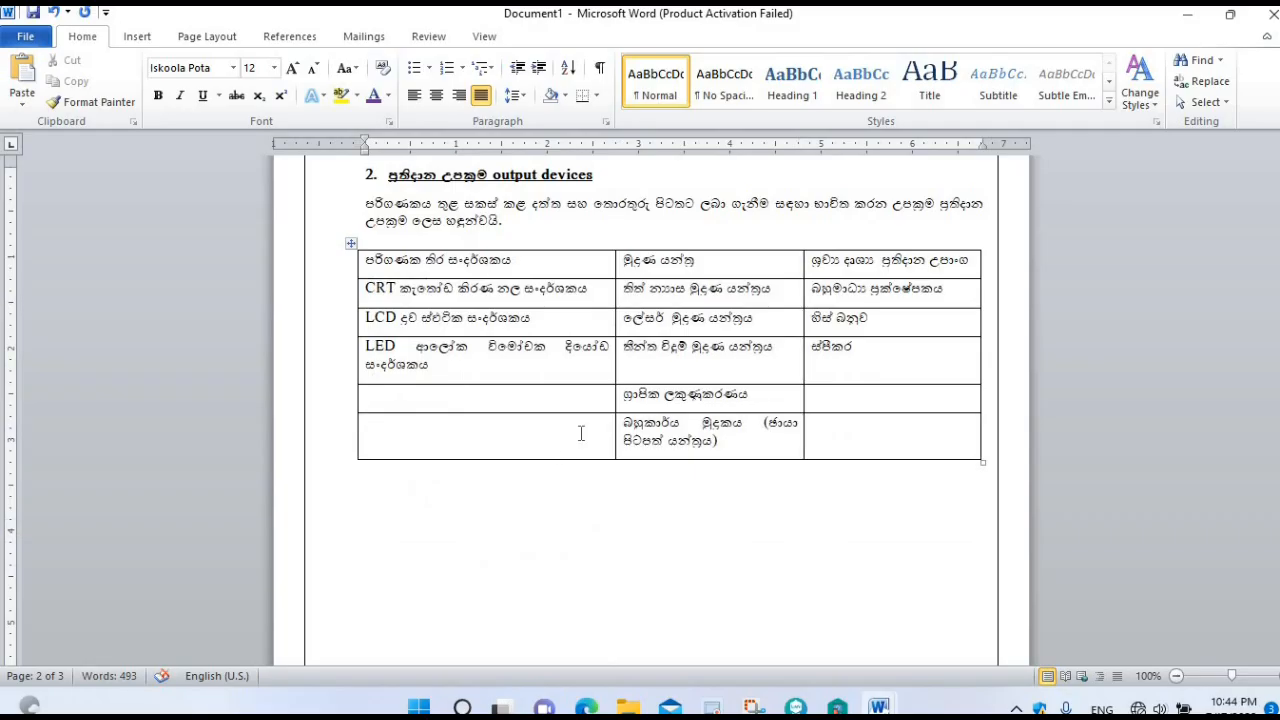
left_click_drag(616, 373, 640, 372)
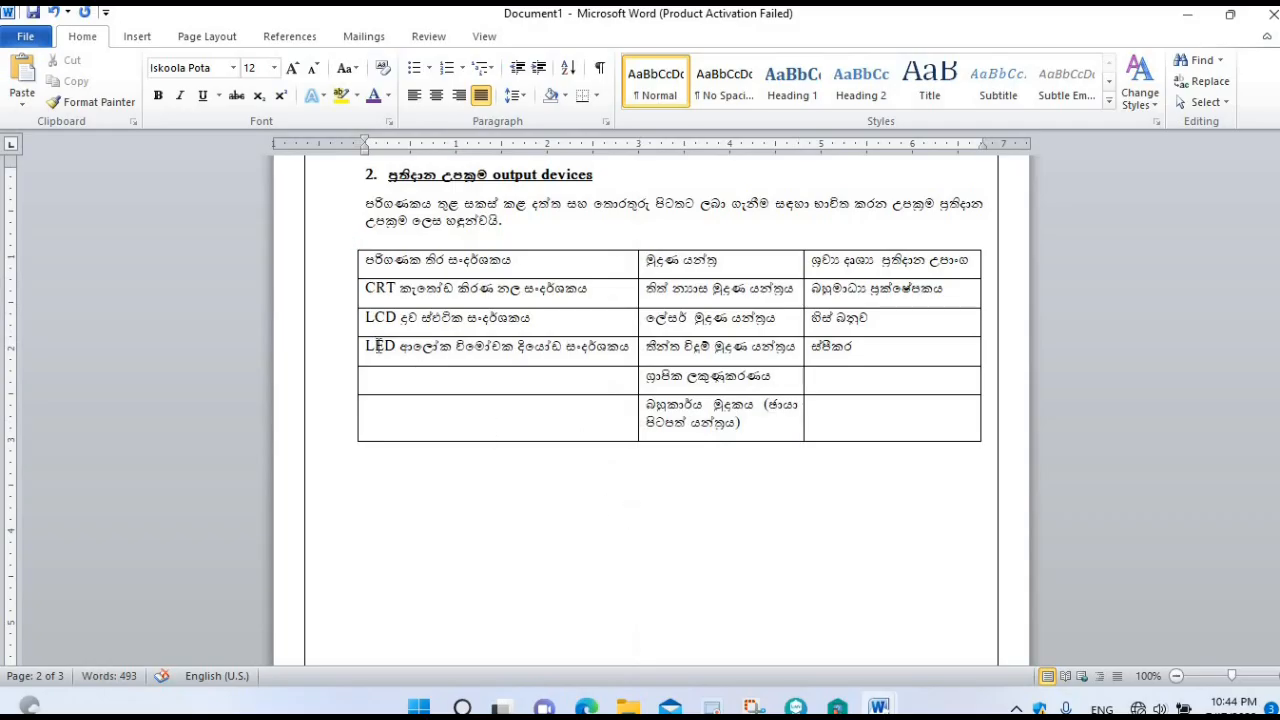
Move the output devices table's left border to the text margin and center the header row's text horizontally and vertically
left_click_drag(370, 335, 377, 335)
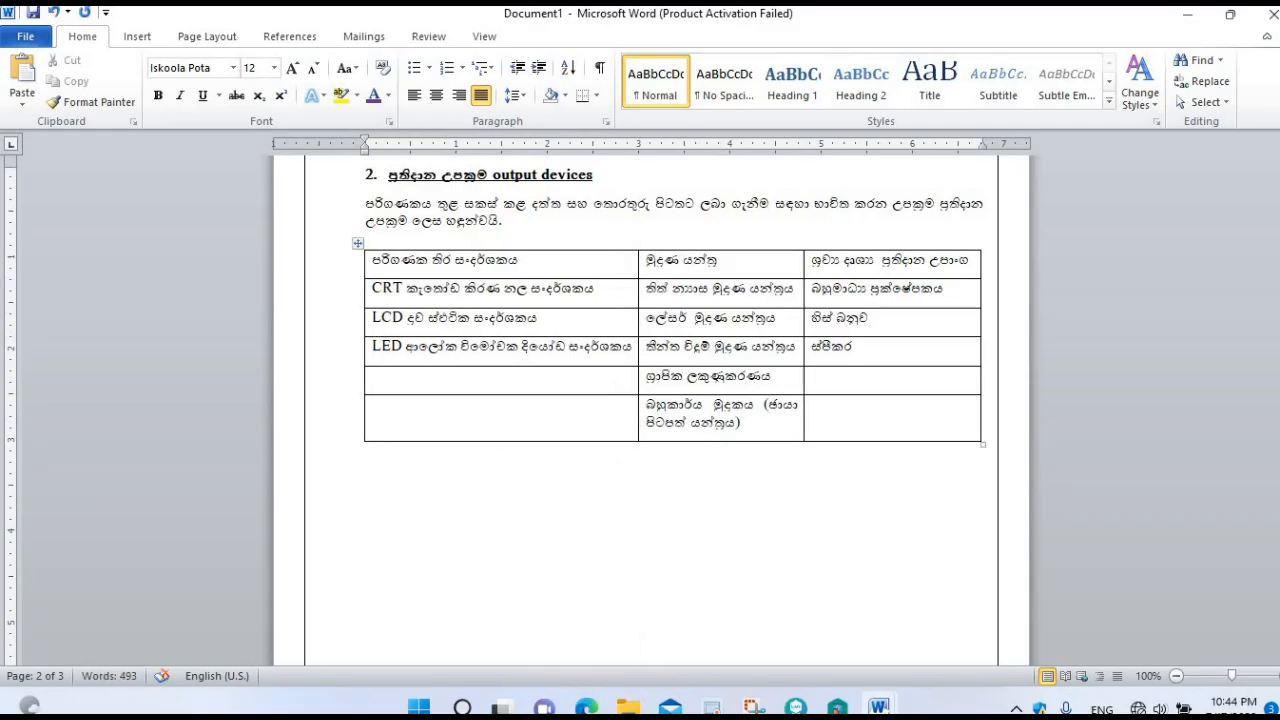
left_click_drag(372, 262, 824, 278)
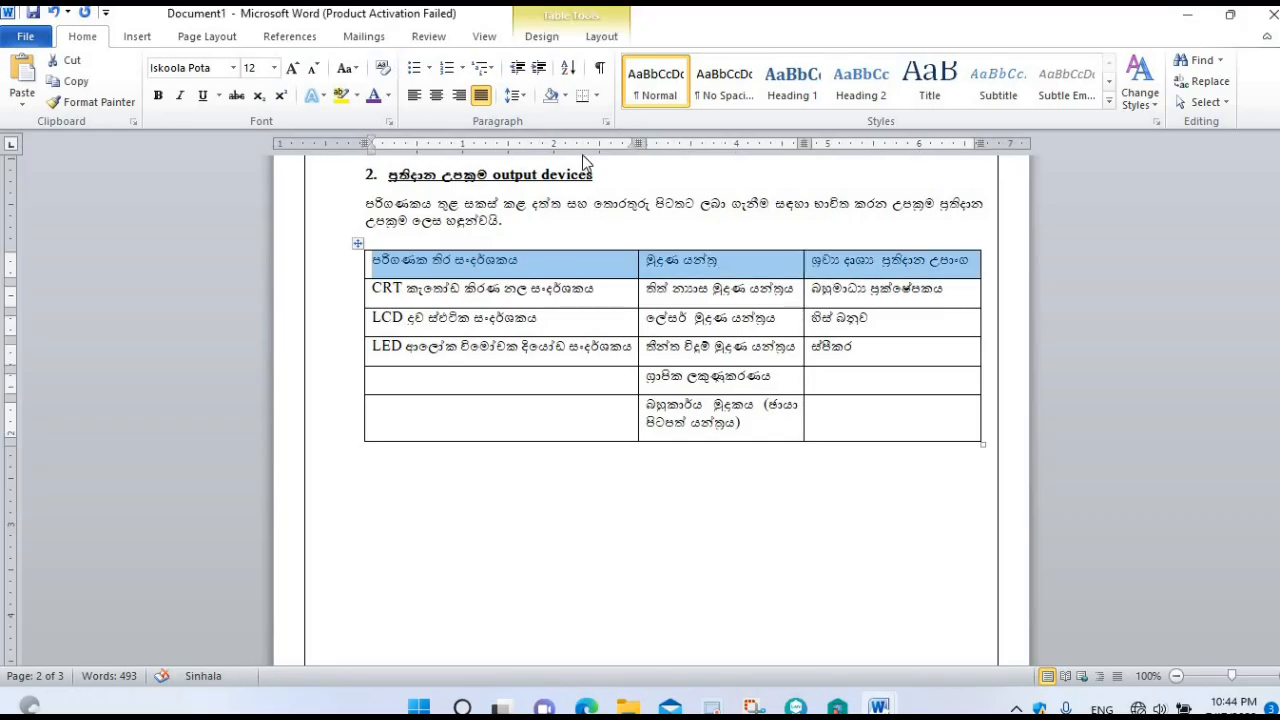
left_click(563, 40)
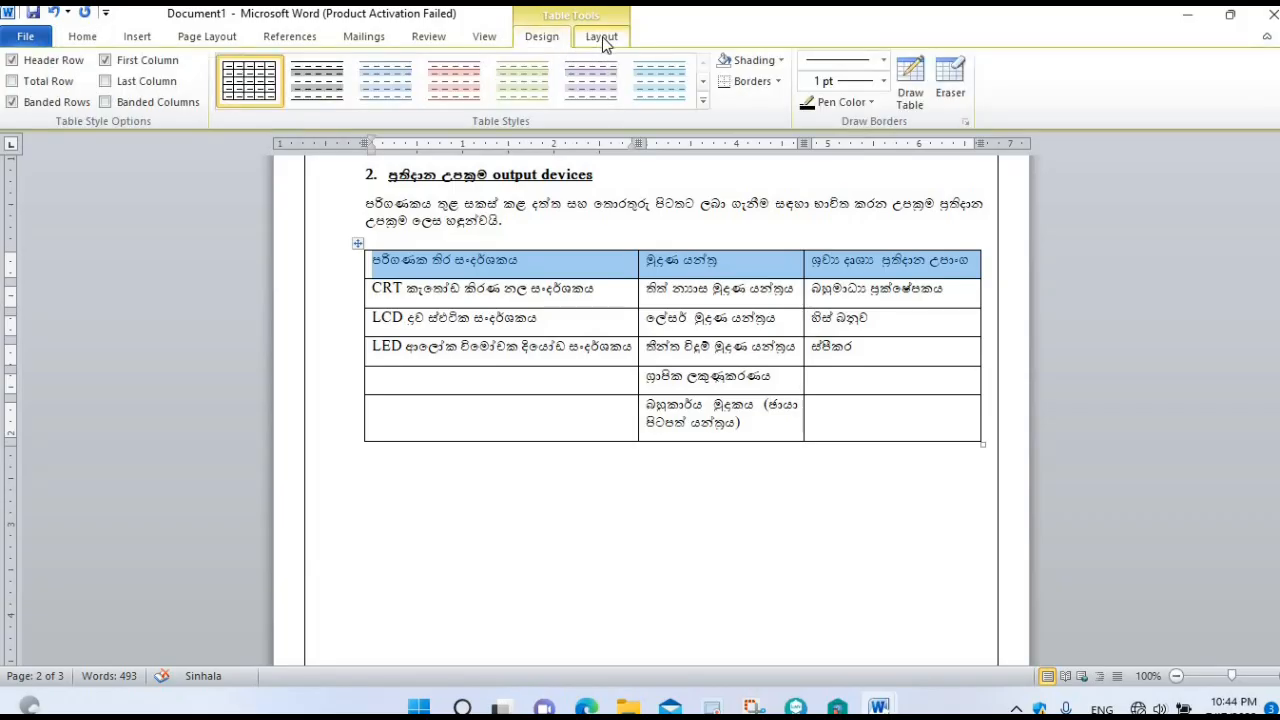
left_click(604, 40)
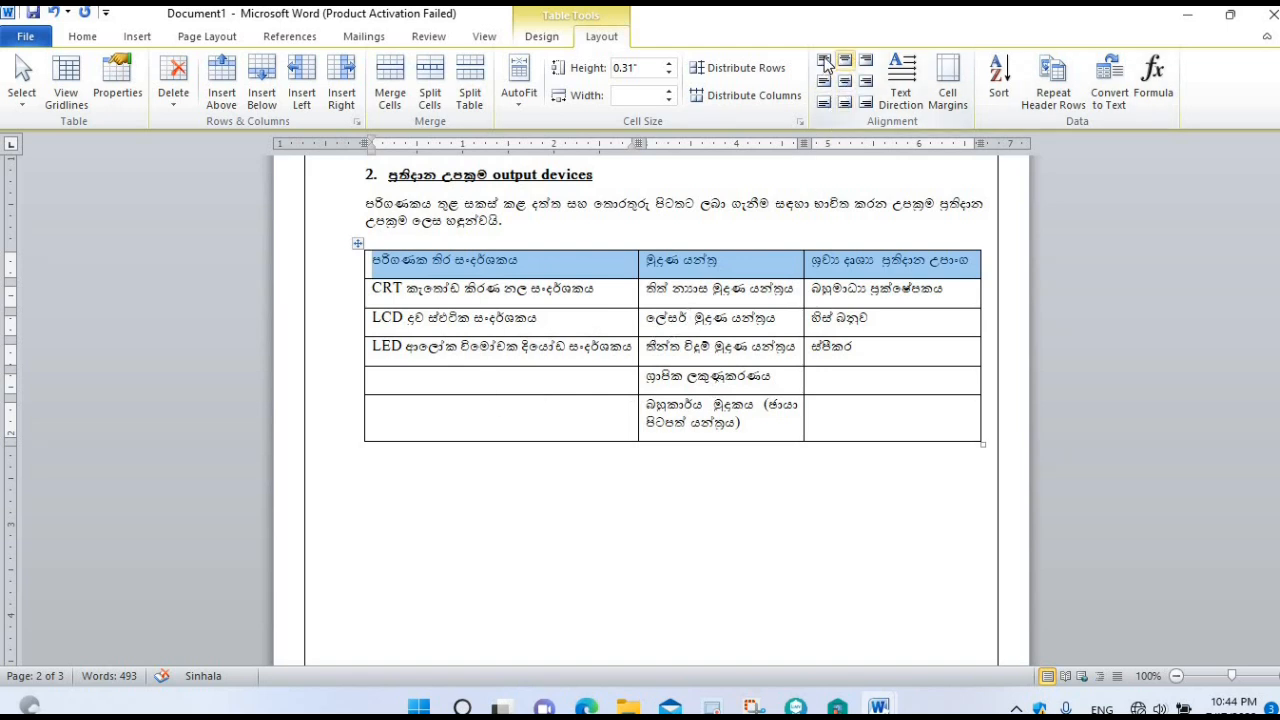
left_click(824, 62)
left_click(824, 102)
left_click(824, 62)
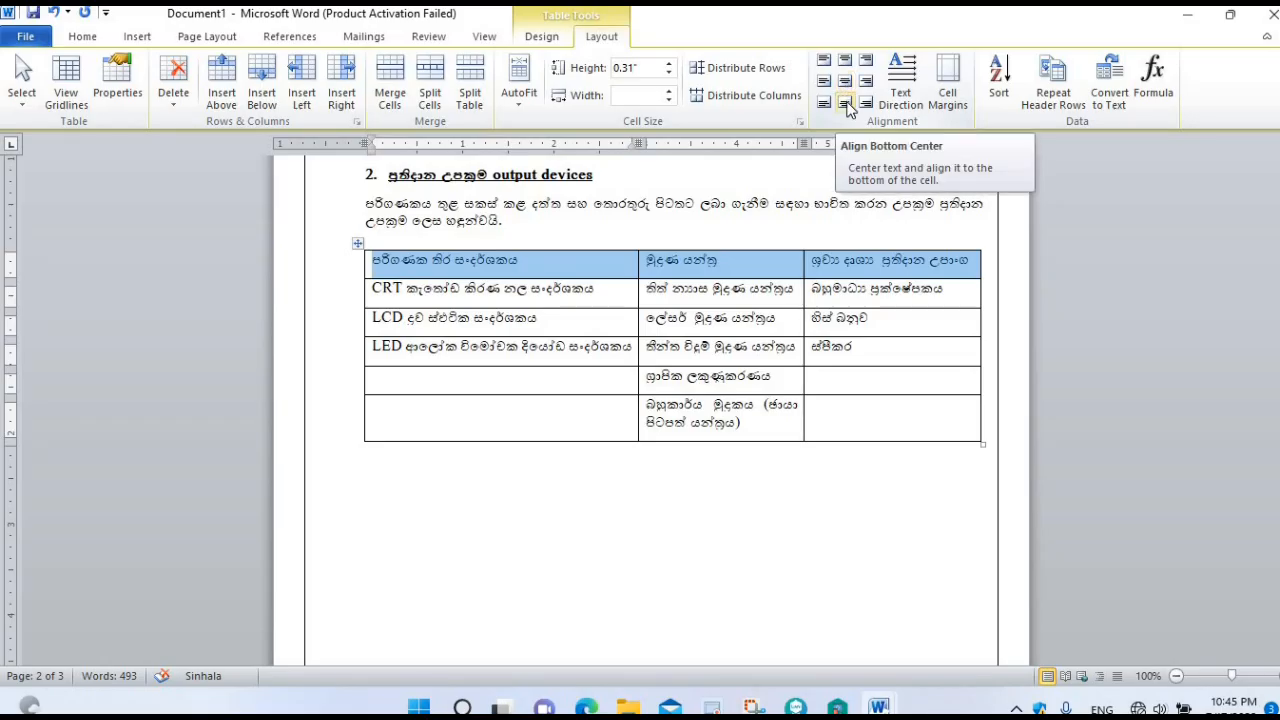
left_click(845, 82)
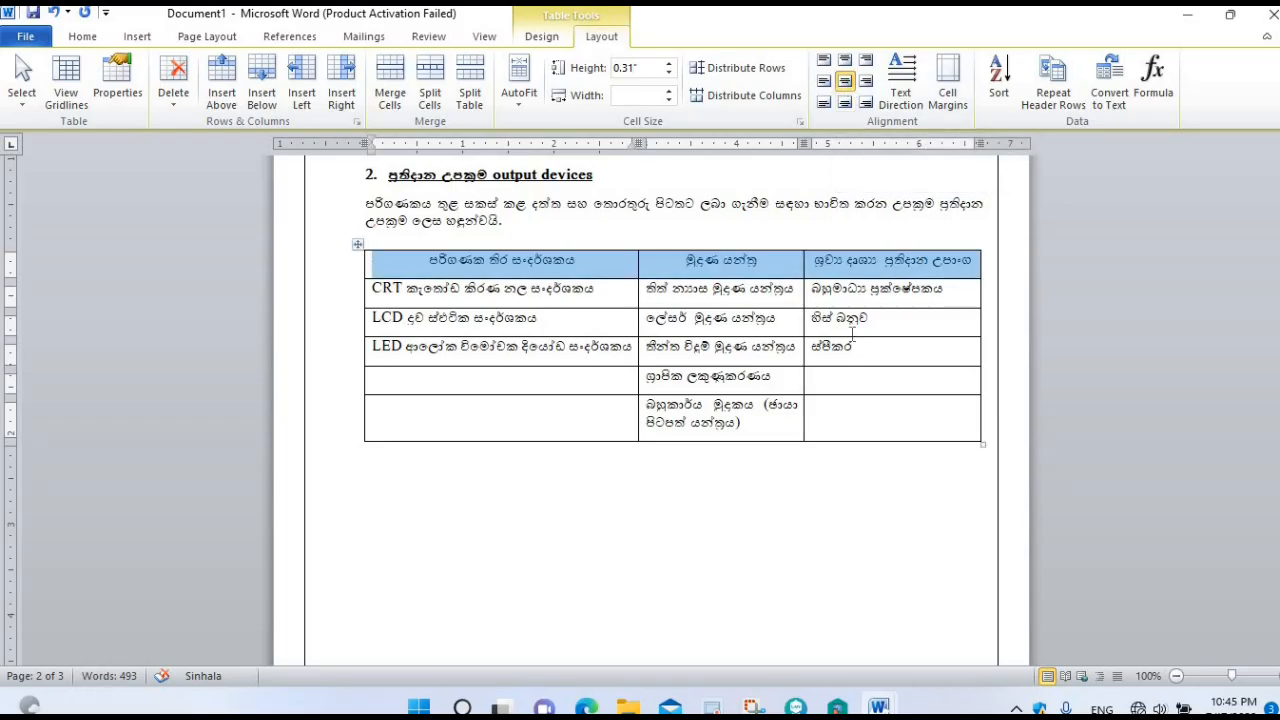
Shade the table's header row light orange, and try the Light Shading table style before undoing it
left_click(553, 40)
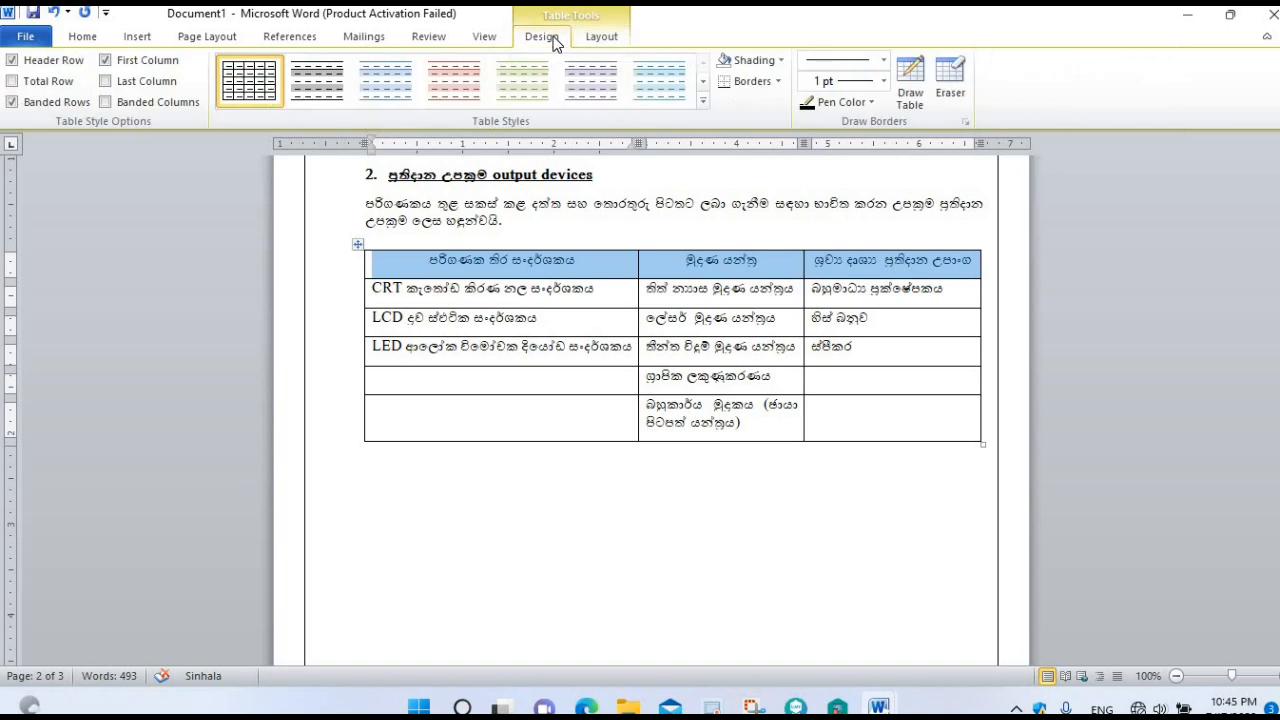
left_click(781, 62)
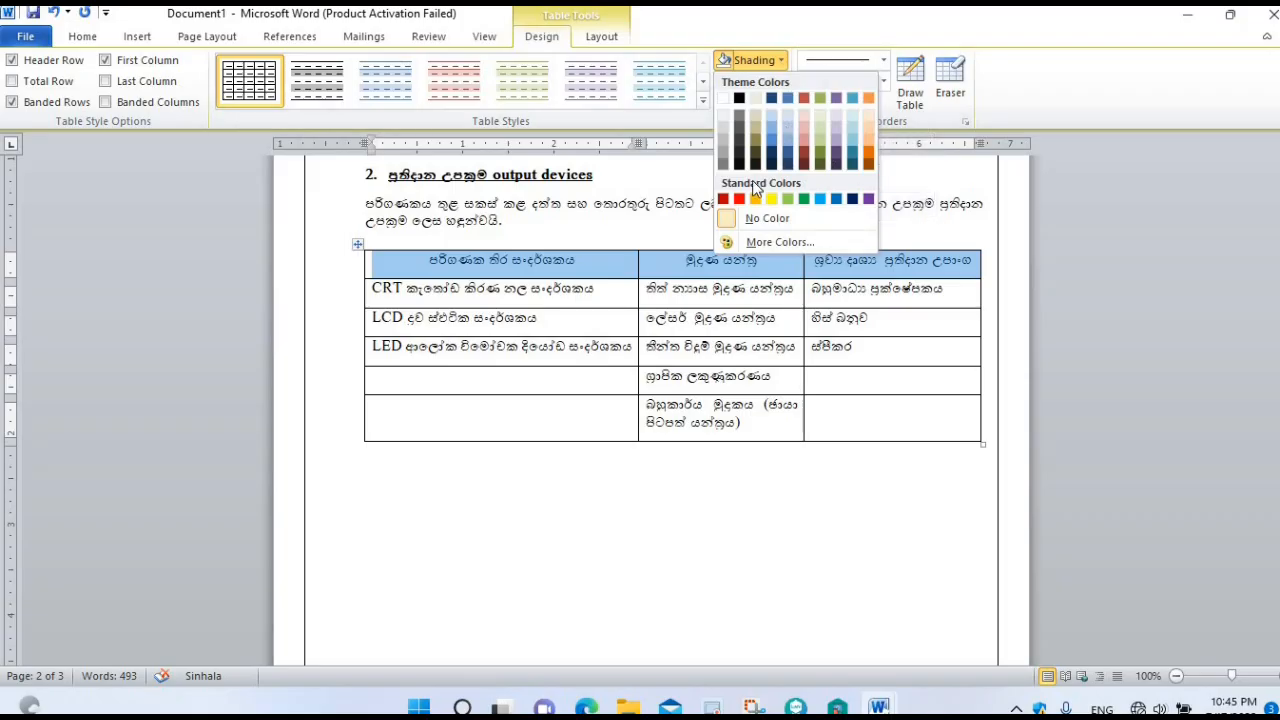
left_click(870, 116)
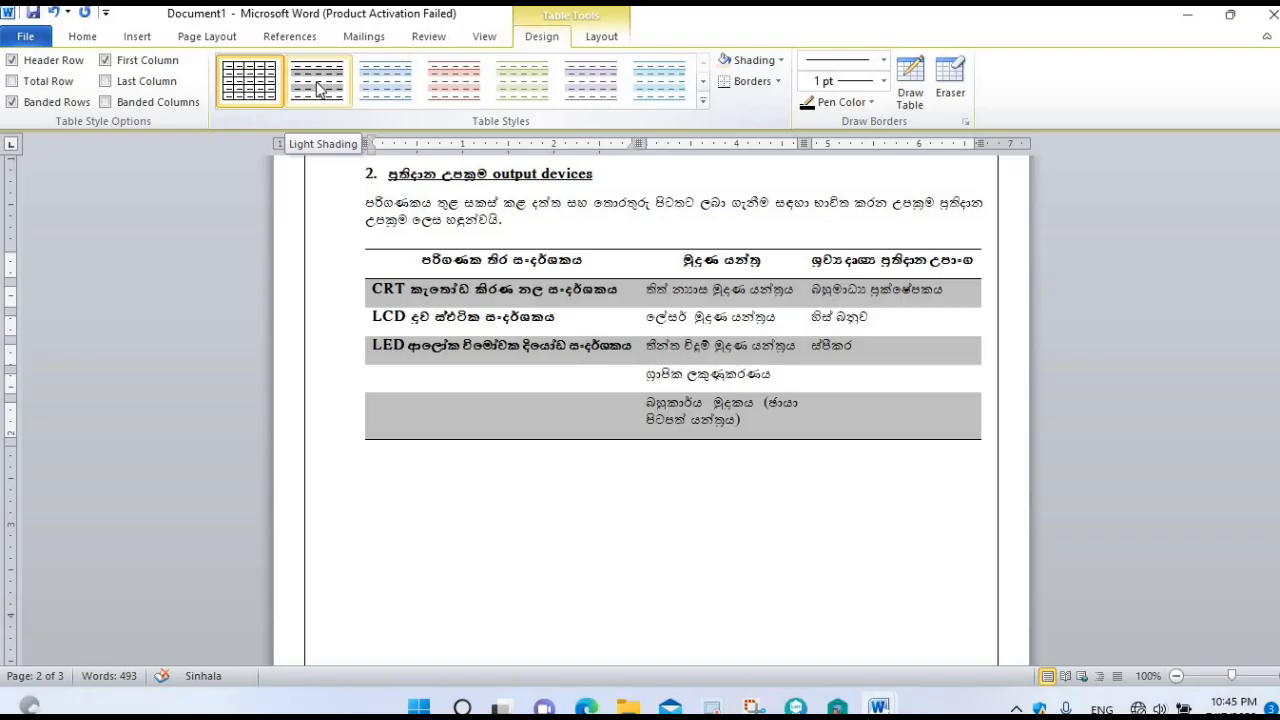
left_click(318, 89)
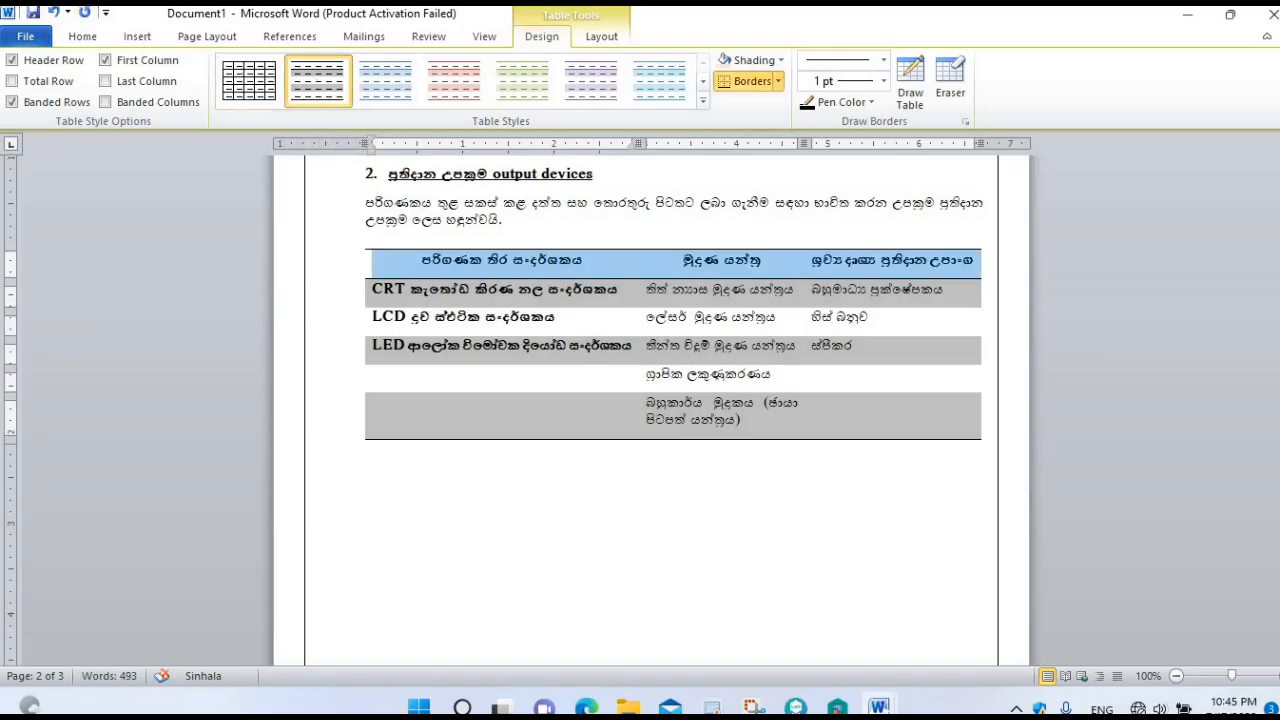
left_click(54, 14)
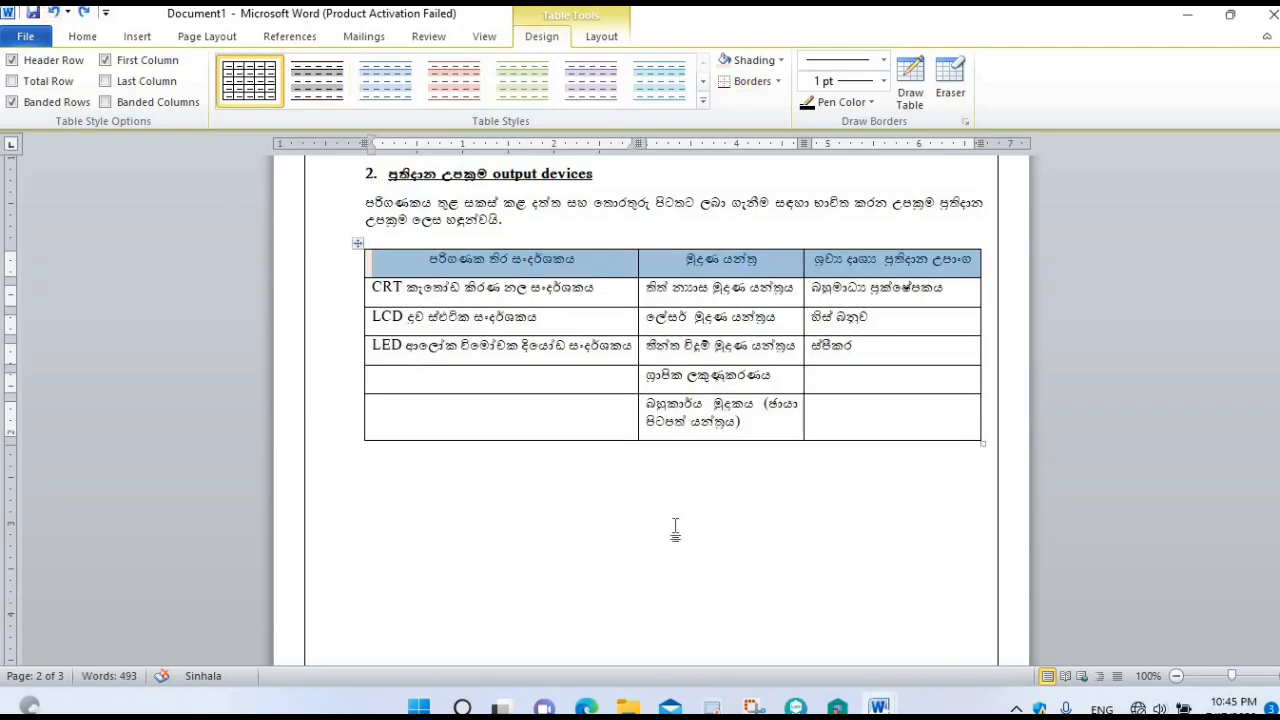
left_click(675, 527)
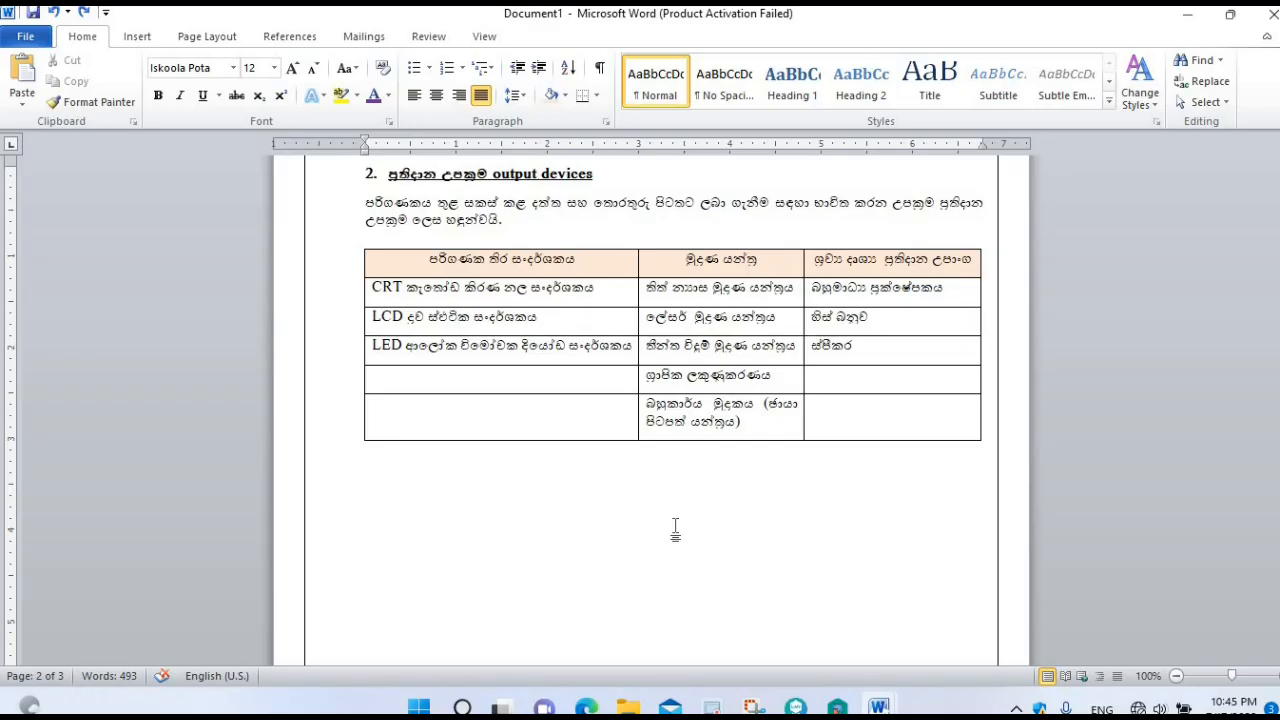
Examine the Central Processing Unit and Memory sections, including the memory types diagram, in the Grade 6 Unit 1 Lesson 2 Note document
scroll(677, 525, "down", 2)
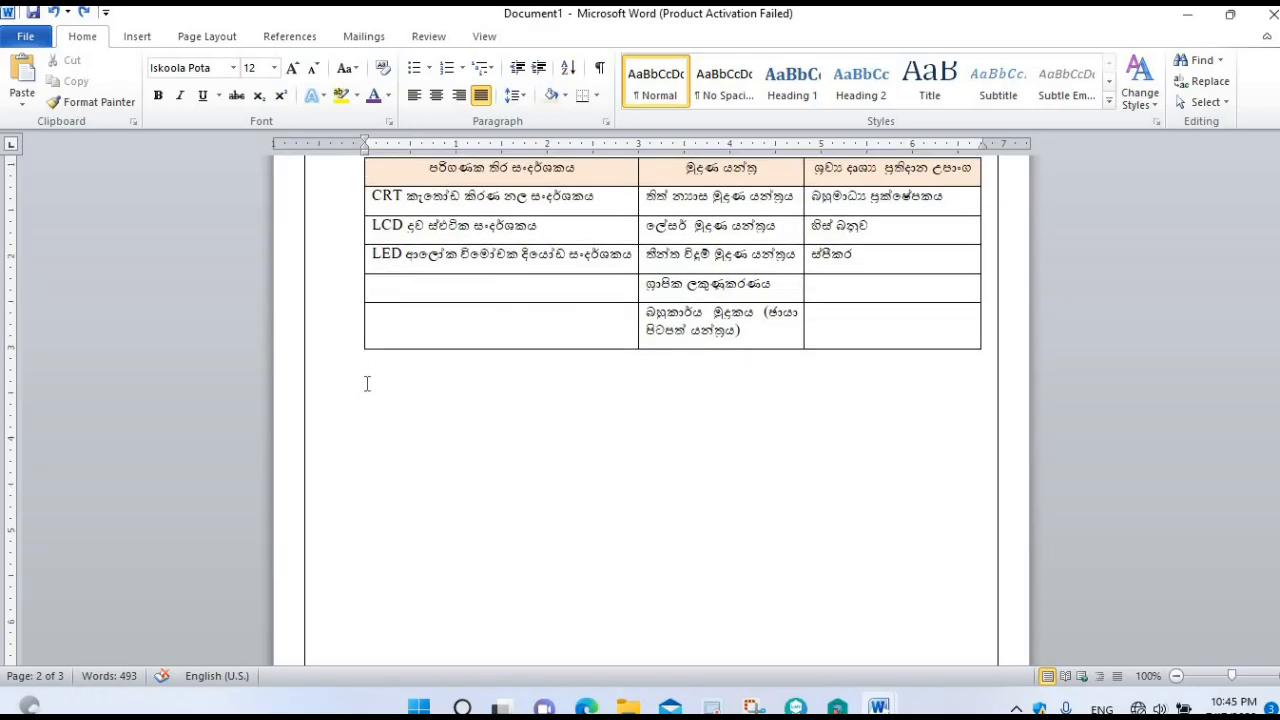
mouse_move(879, 707)
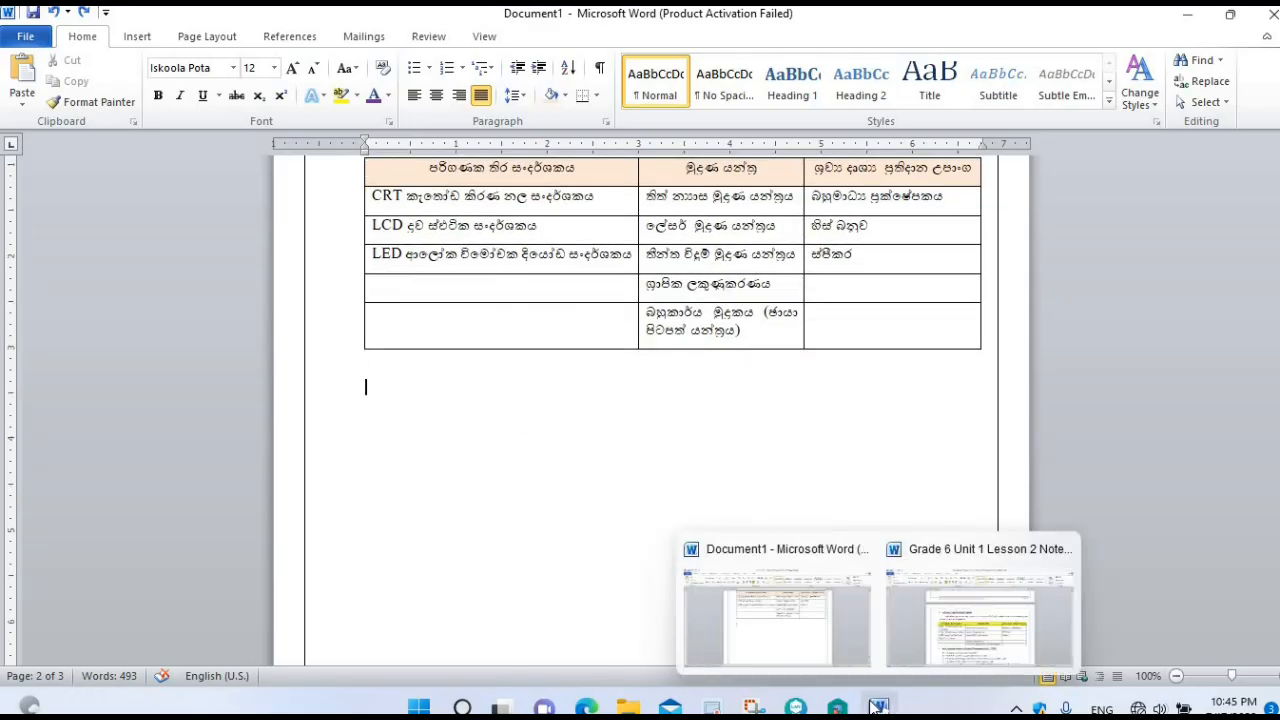
left_click(921, 648)
scroll(684, 570, "down", 2)
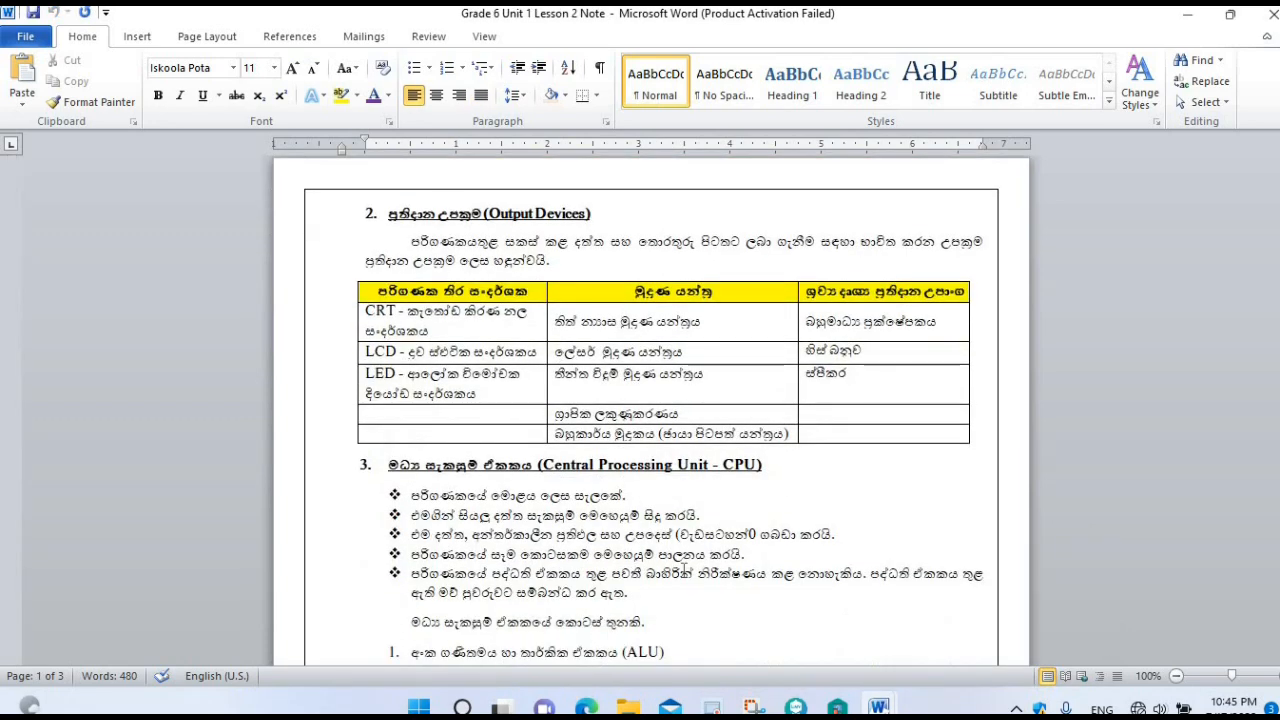
scroll(684, 570, "down", 4)
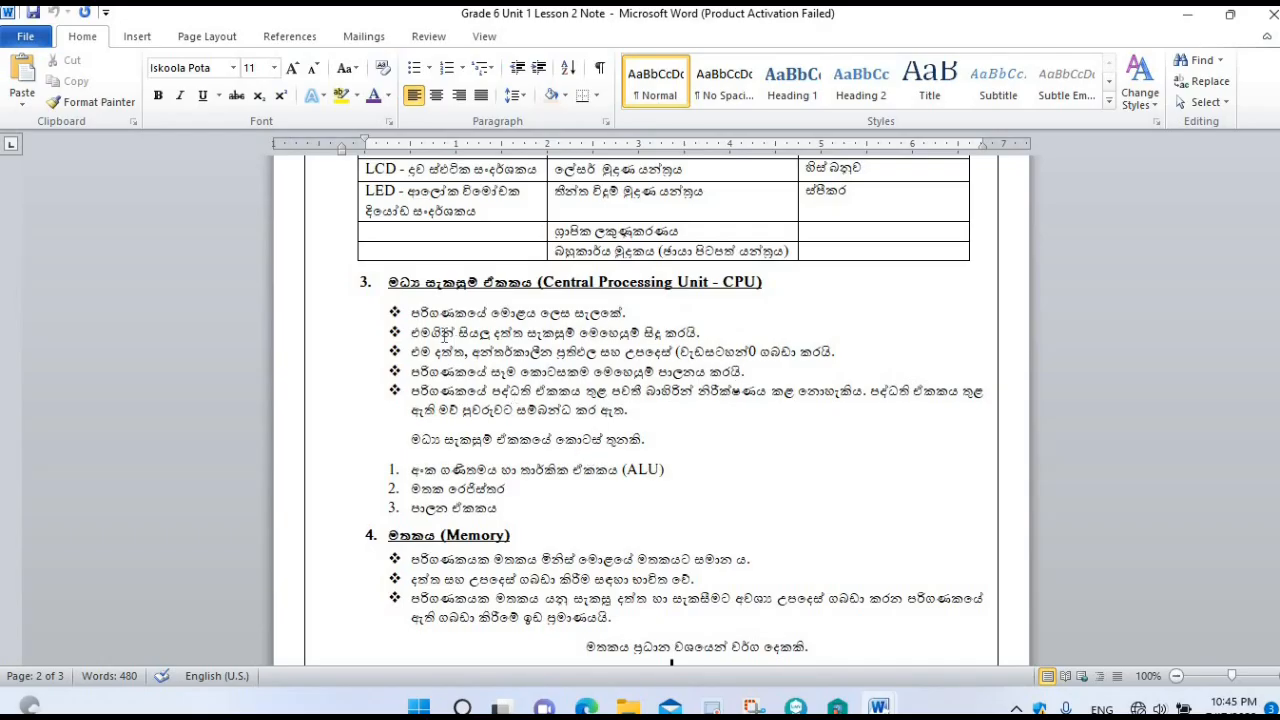
scroll(431, 265, "down", 2)
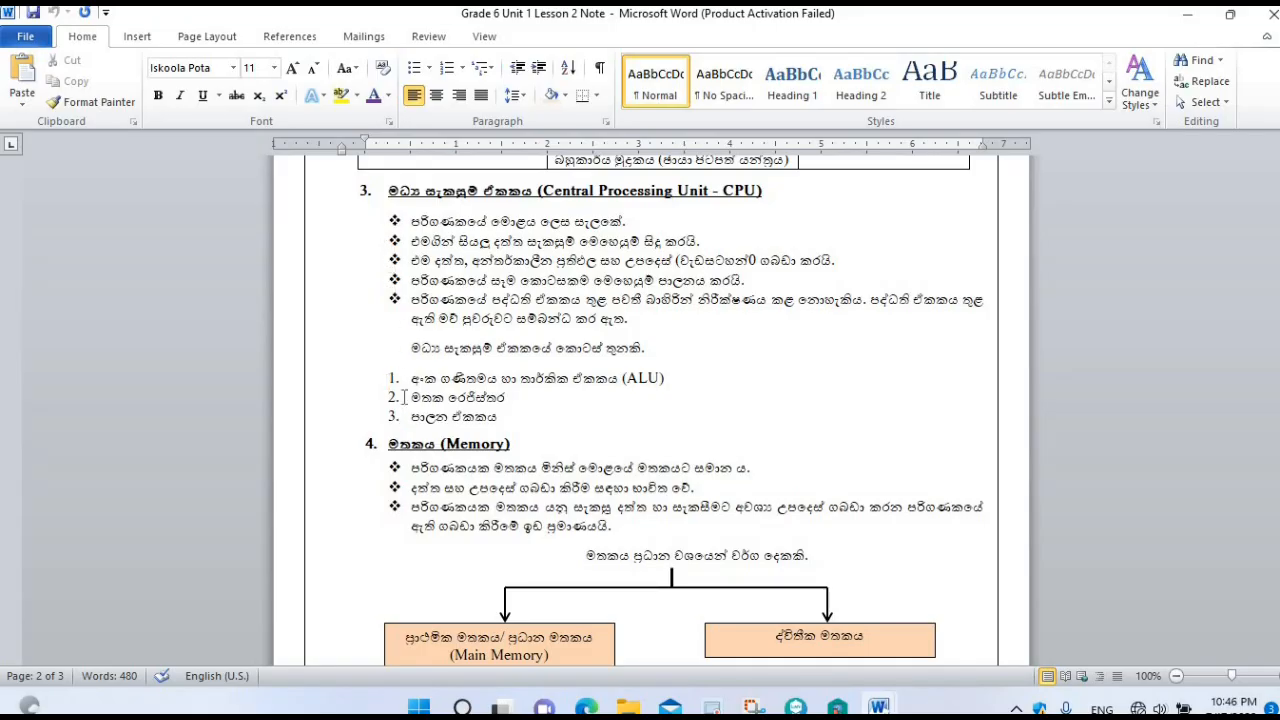
scroll(520, 476, "down", 2)
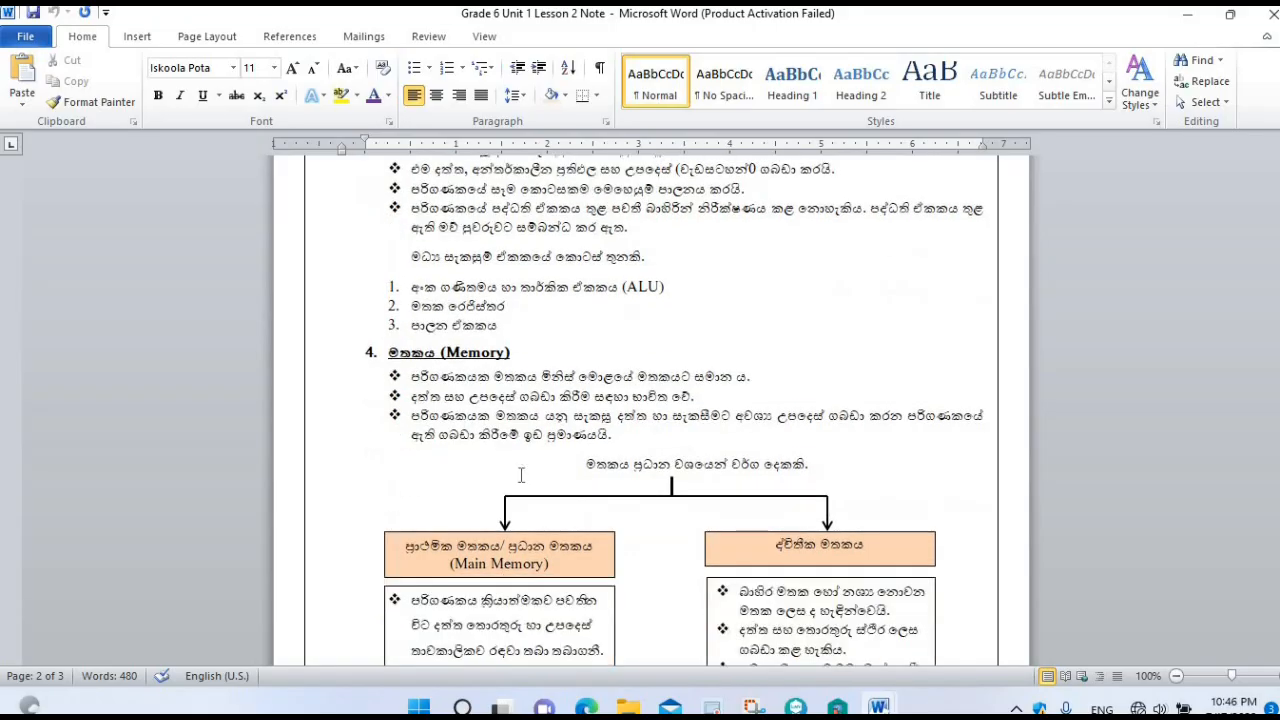
scroll(520, 476, "down", 4)
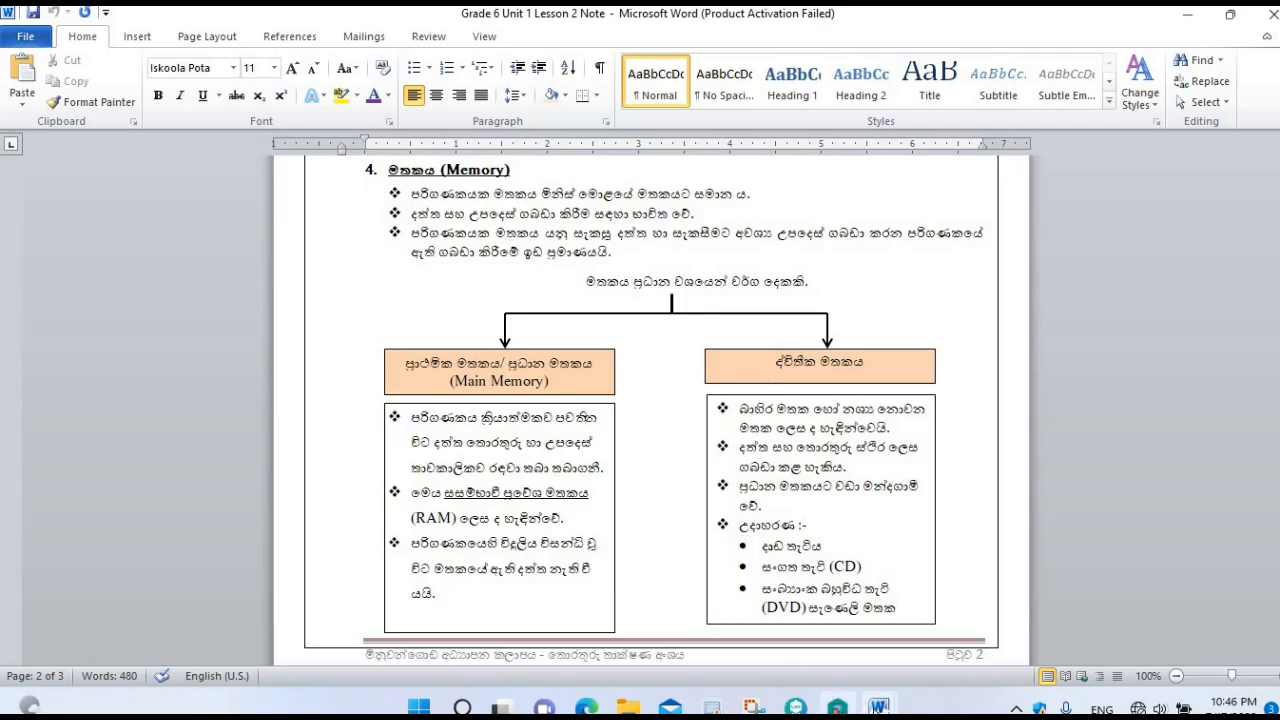
Return to Document1, split the long paragraph before the sentence introducing the two memory types, and start the remaining text on a new page
left_click(773, 648)
scroll(628, 572, "down", 3)
scroll(628, 572, "down", 5)
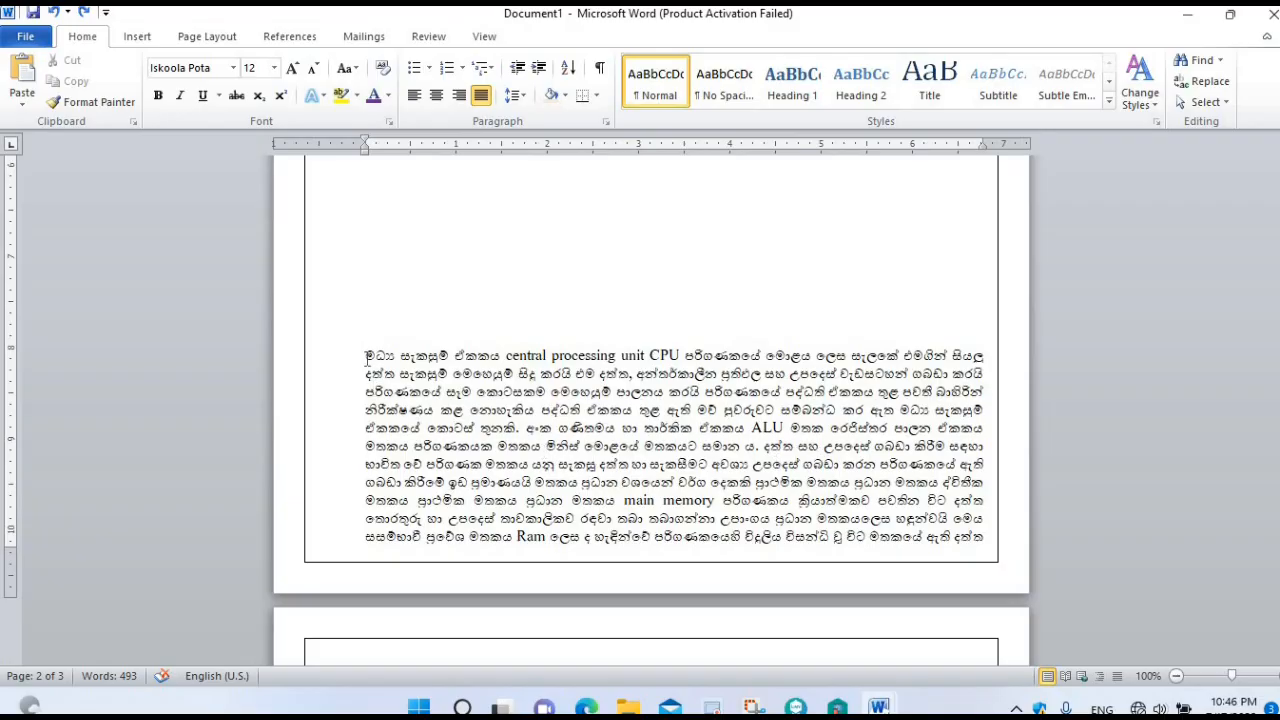
scroll(537, 390, "down", 2)
left_click(537, 390)
key("Return")
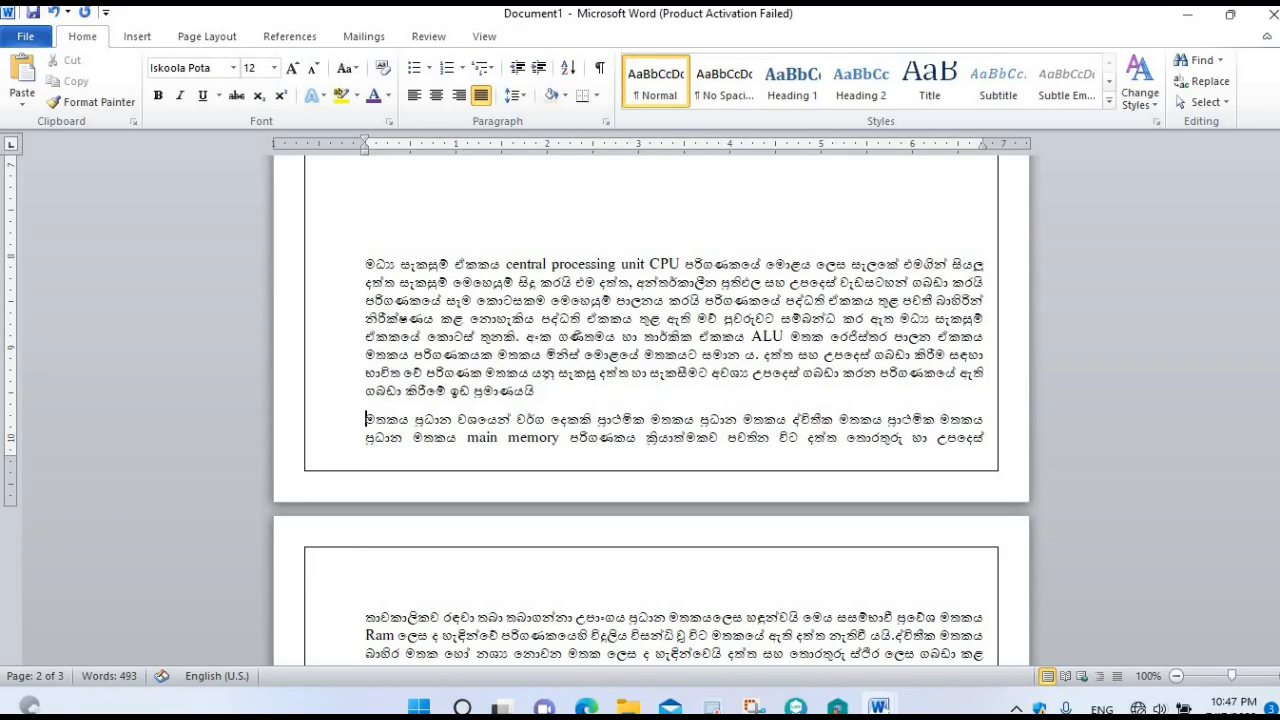
key("ctrl+Return")
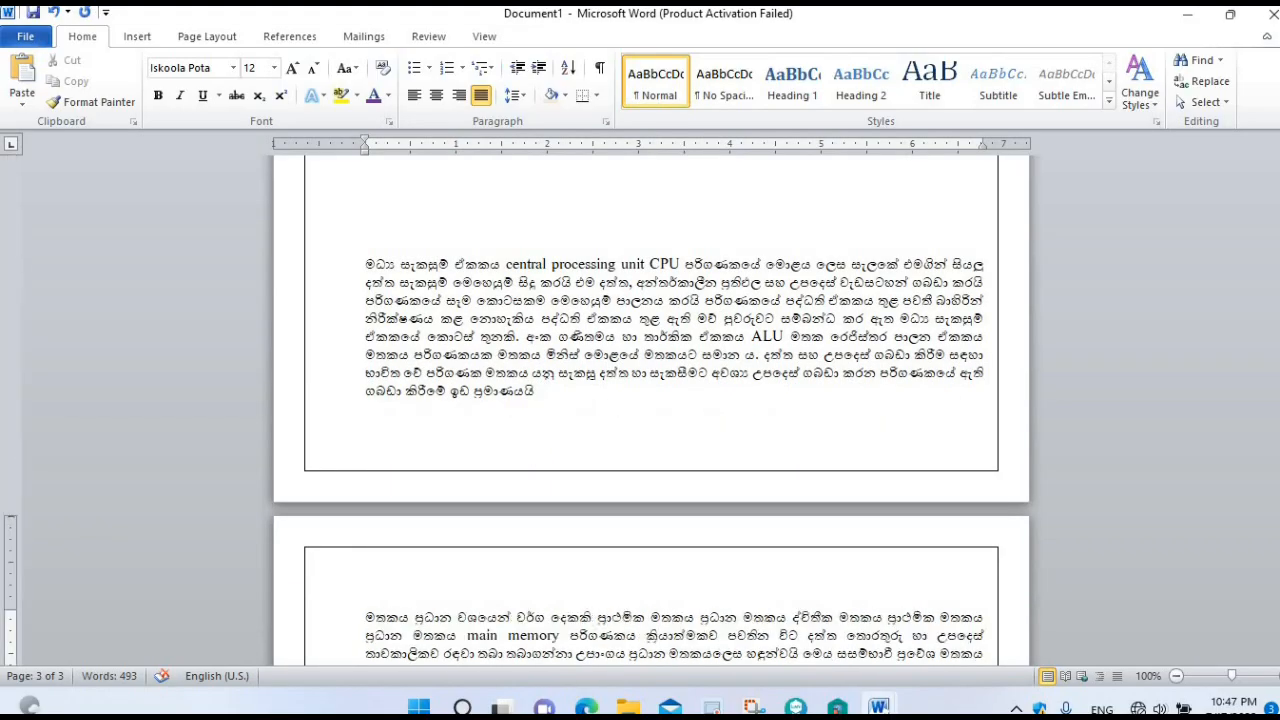
End the memory types sentence with a period and put it in its own paragraph at the start of page 3
scroll(557, 405, "down", 6)
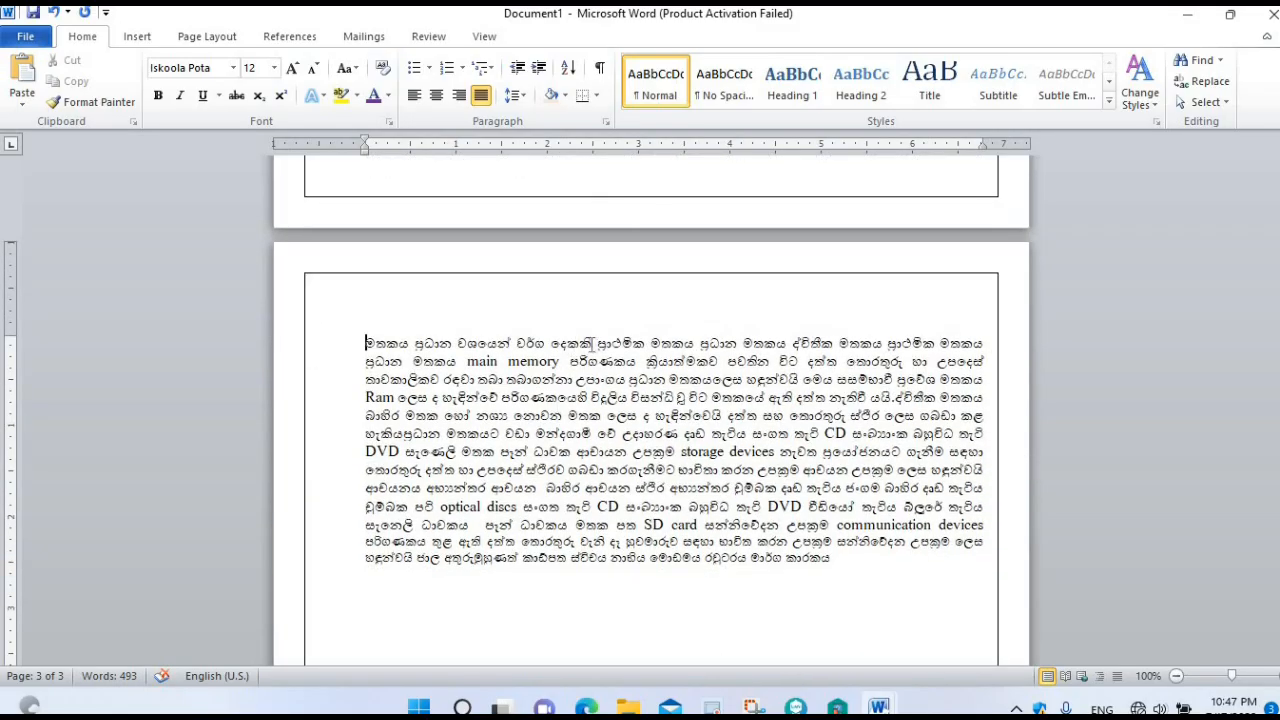
type(".")
key("Return")
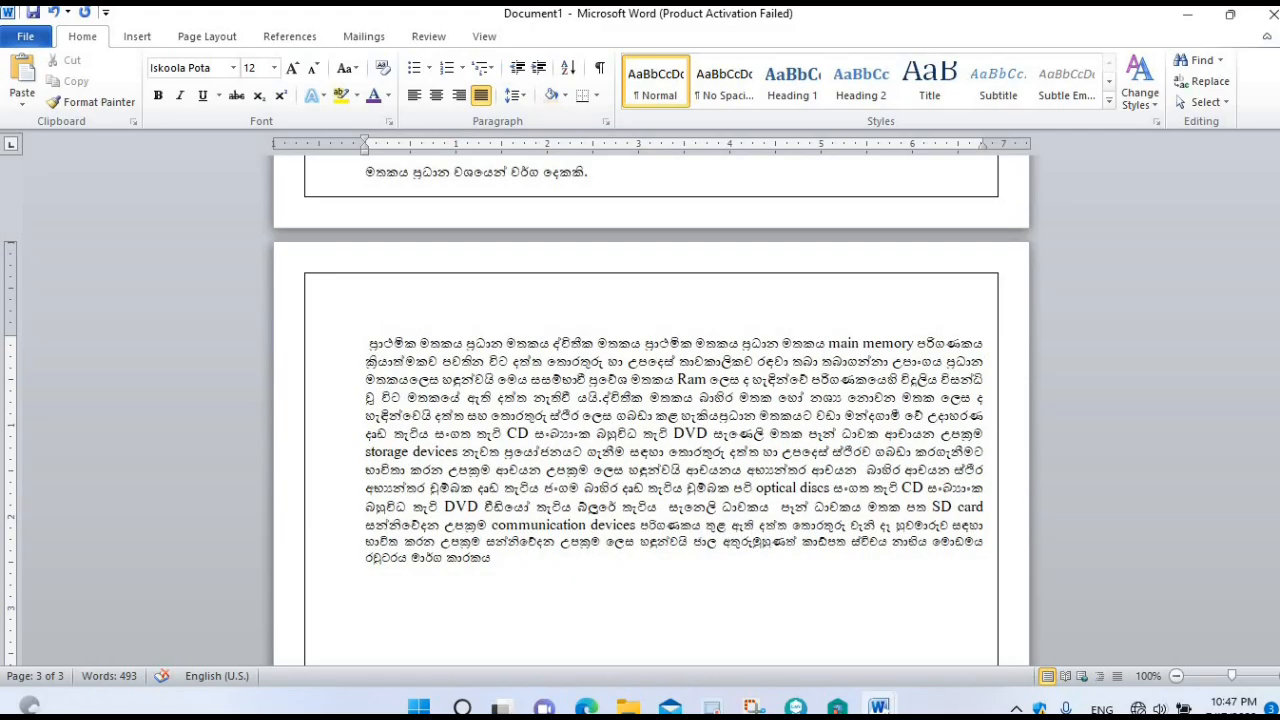
scroll(477, 251, "up", 1)
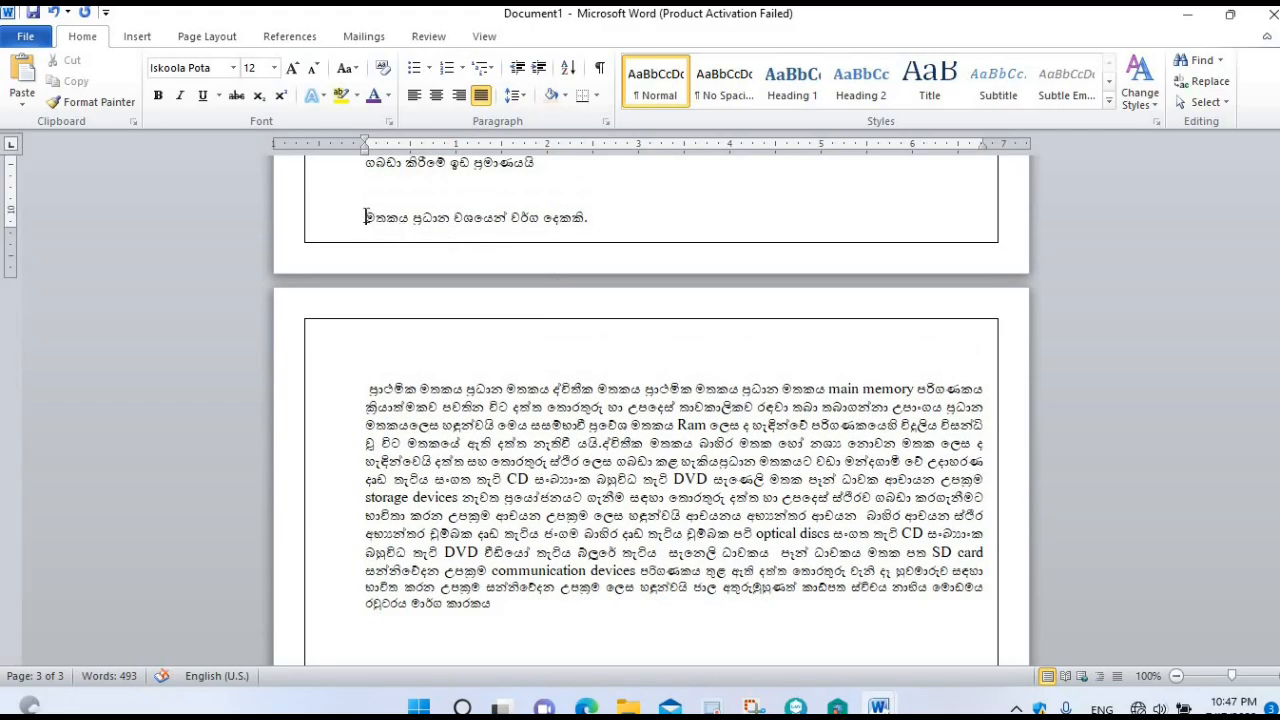
key("Return")
scroll(365, 384, "down", 1)
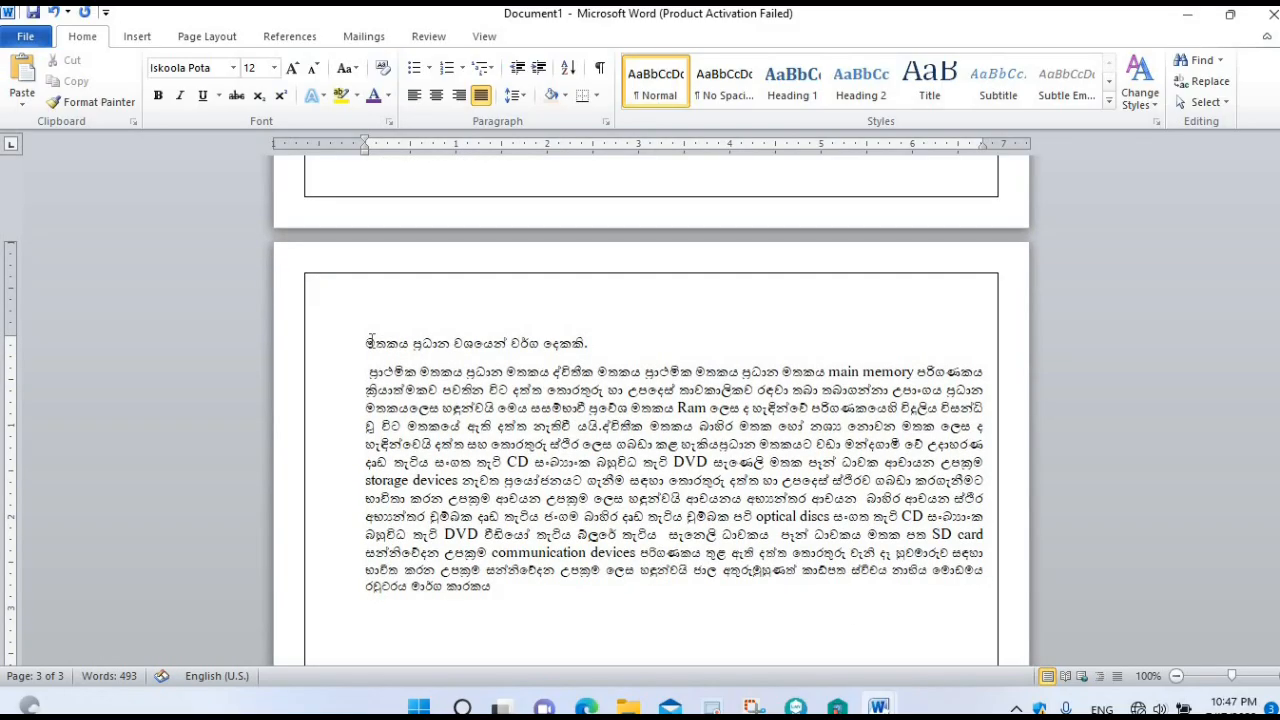
Center the memory types sentence and add blank lines below it to leave space for a diagram above the following paragraph
left_click_drag(366, 343, 591, 342)
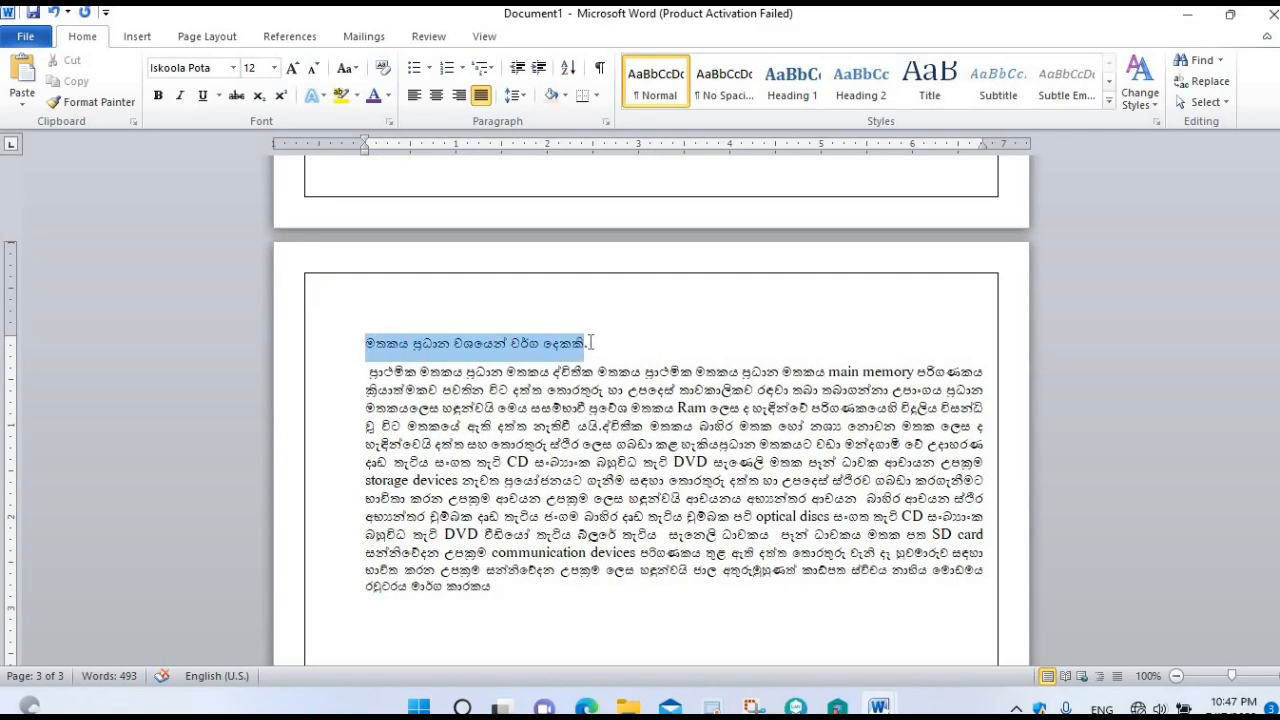
left_click(436, 95)
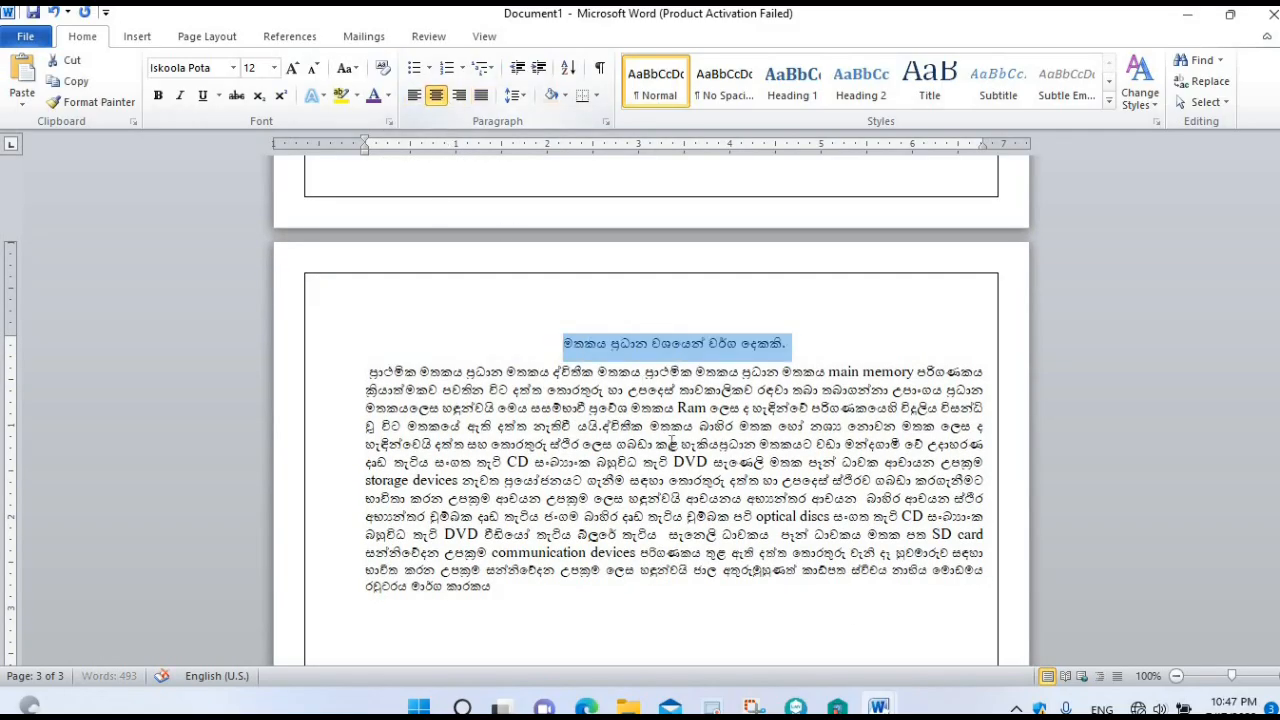
scroll(486, 334, "down", 2)
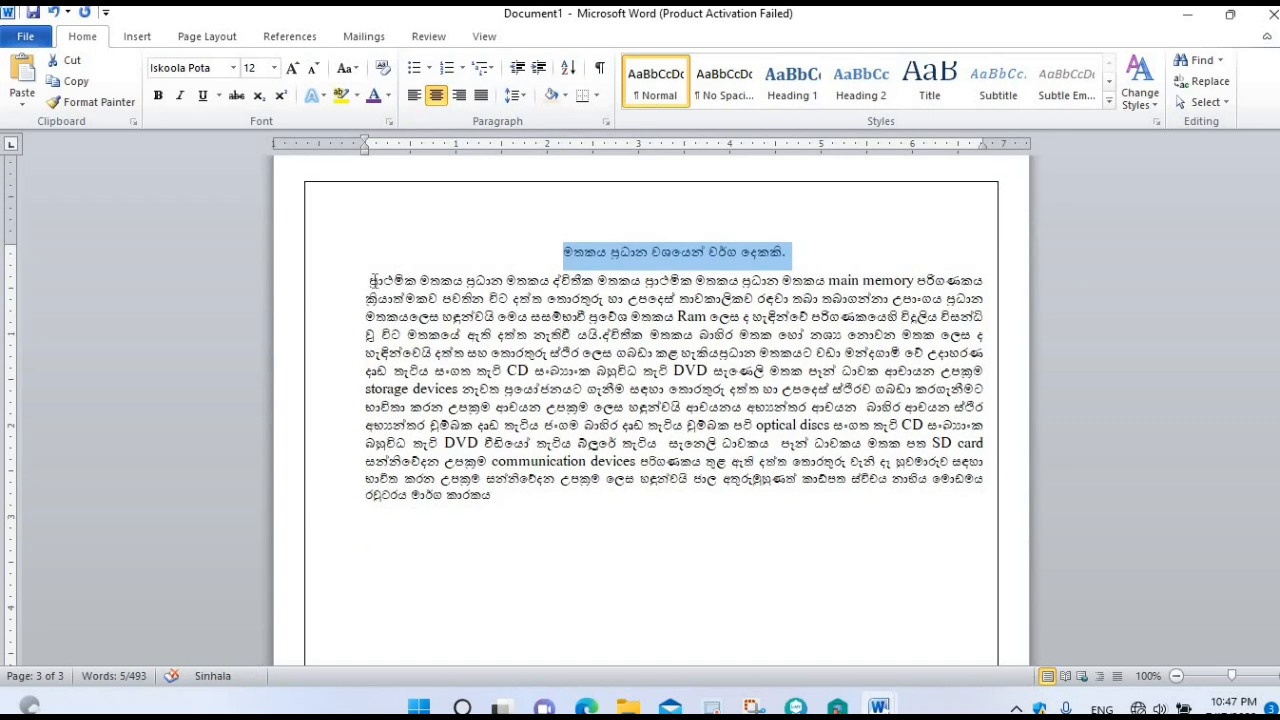
left_click(370, 281)
key("Return")
key("Return")
key("Return")
key("Return")
key("Return")
key("Return")
key("Return")
key("Return")
key("Return")
key("Return")
key("Return")
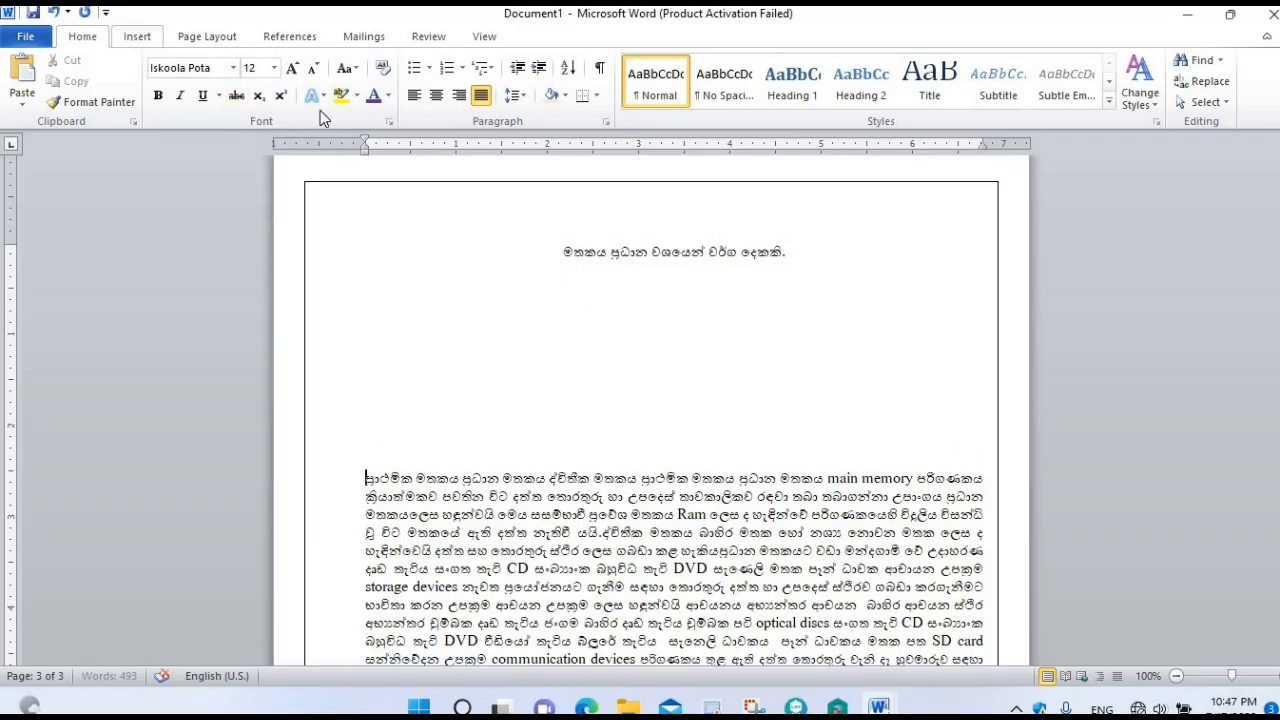
Draw a horizontal line about 4.53" wide in the empty space just below the memory types sentence
left_click(142, 37)
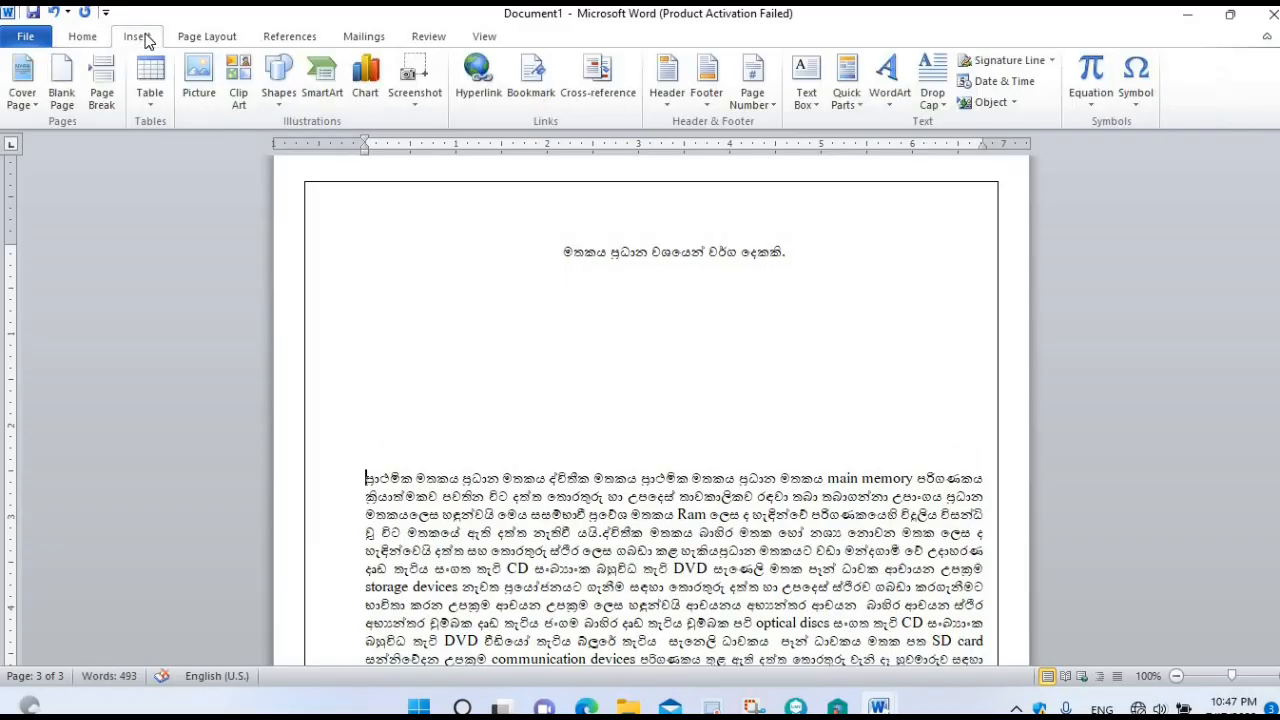
left_click(278, 100)
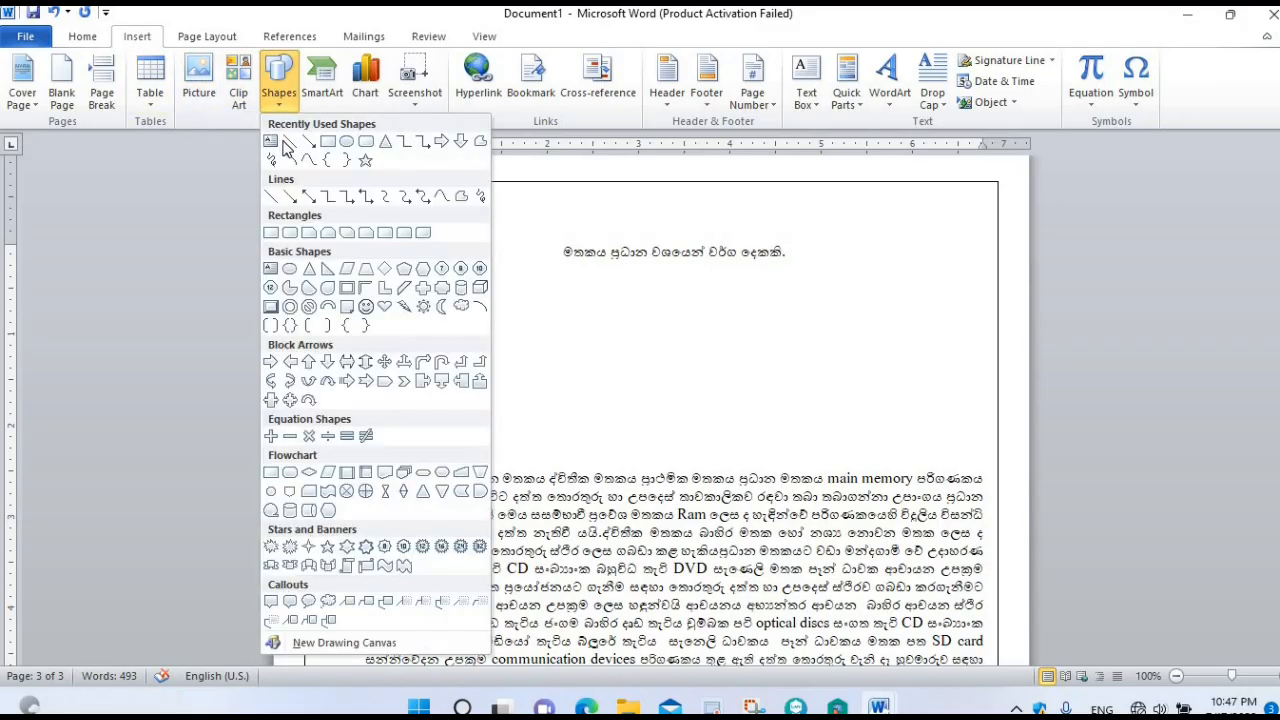
left_click(289, 150)
mouse_move(422, 296)
left_mouse_down()
mouse_move(640, 303)
mouse_move(877, 286)
mouse_move(835, 295)
left_mouse_up()
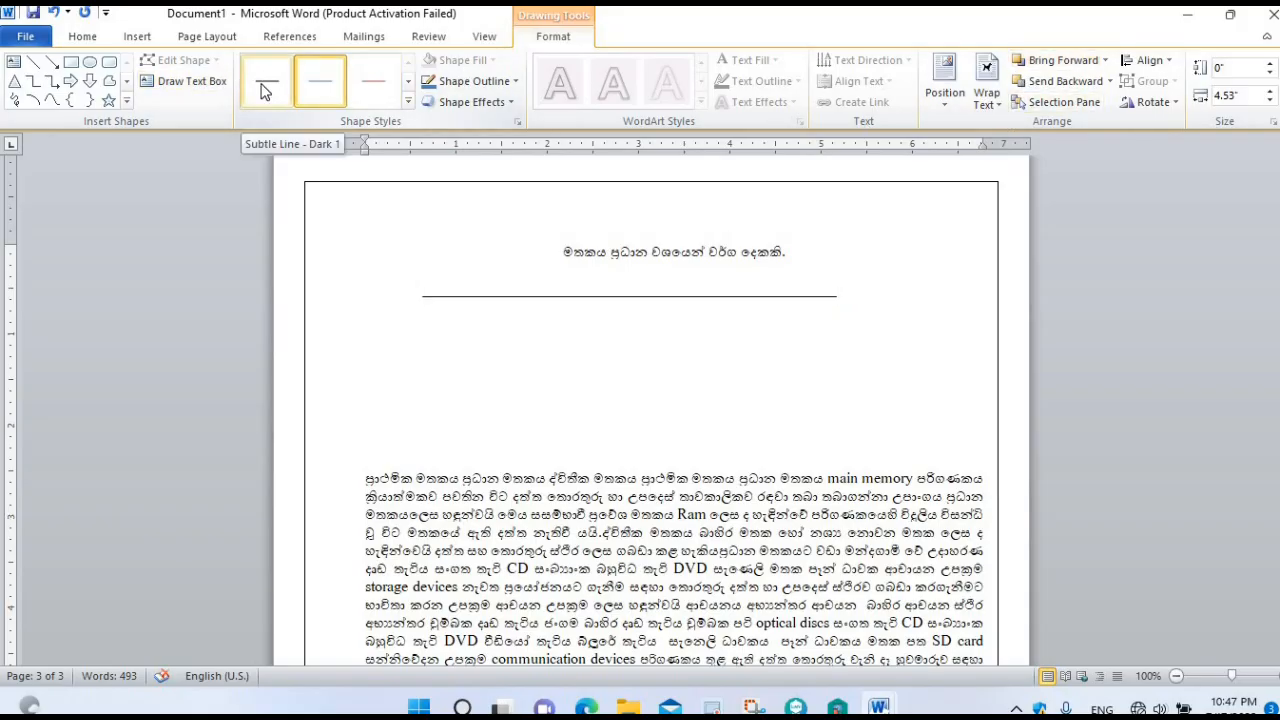
Set the weight of the horizontal line below the memory types sentence to 2¼ pt
left_click(515, 84)
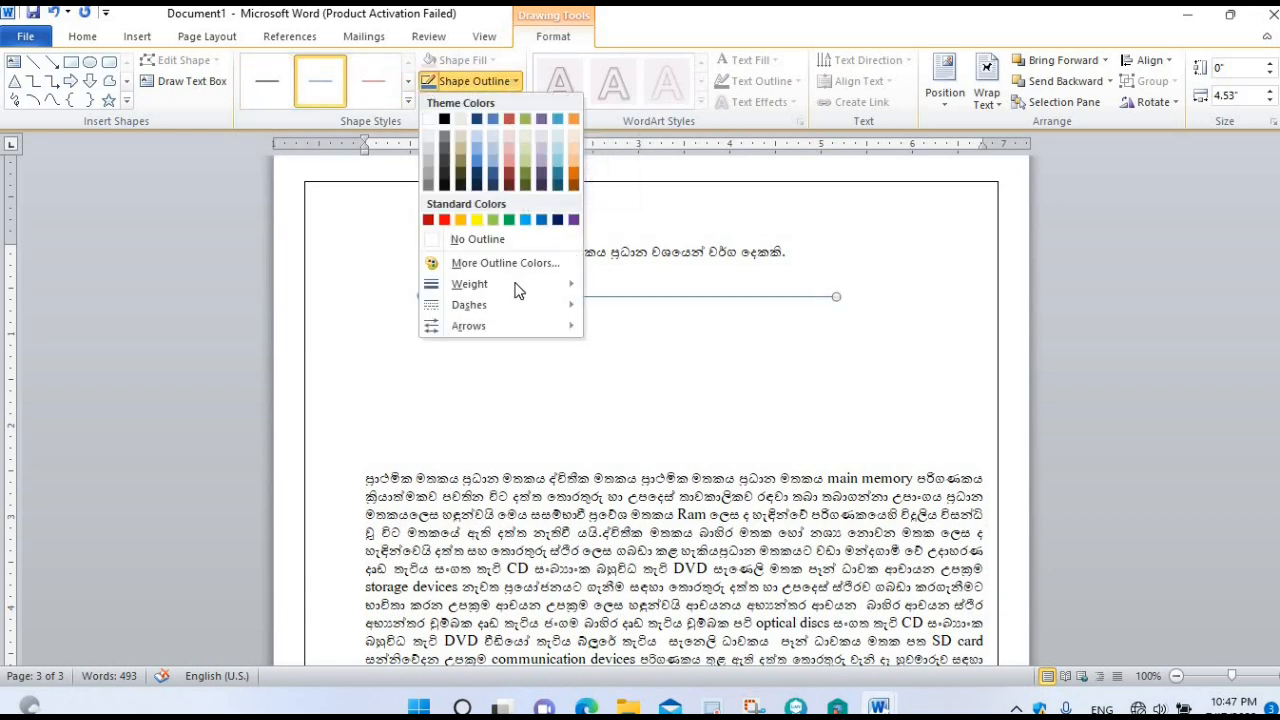
mouse_move(577, 293)
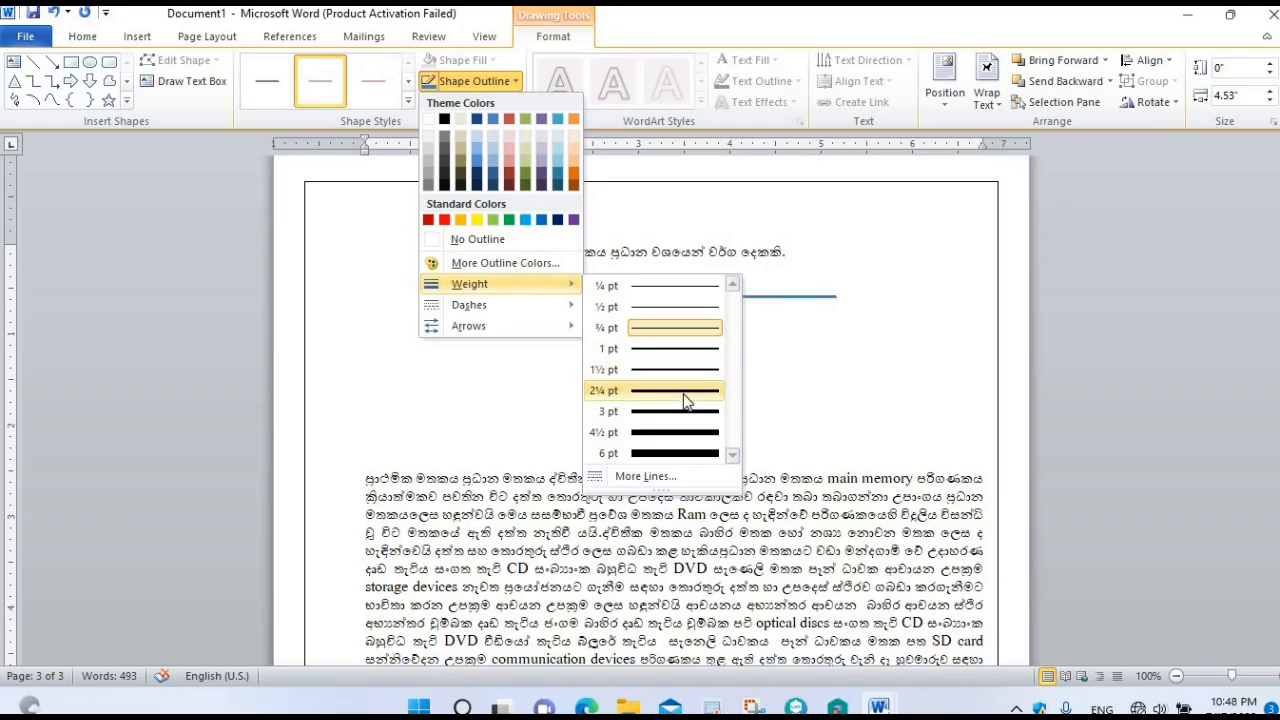
left_click(489, 404)
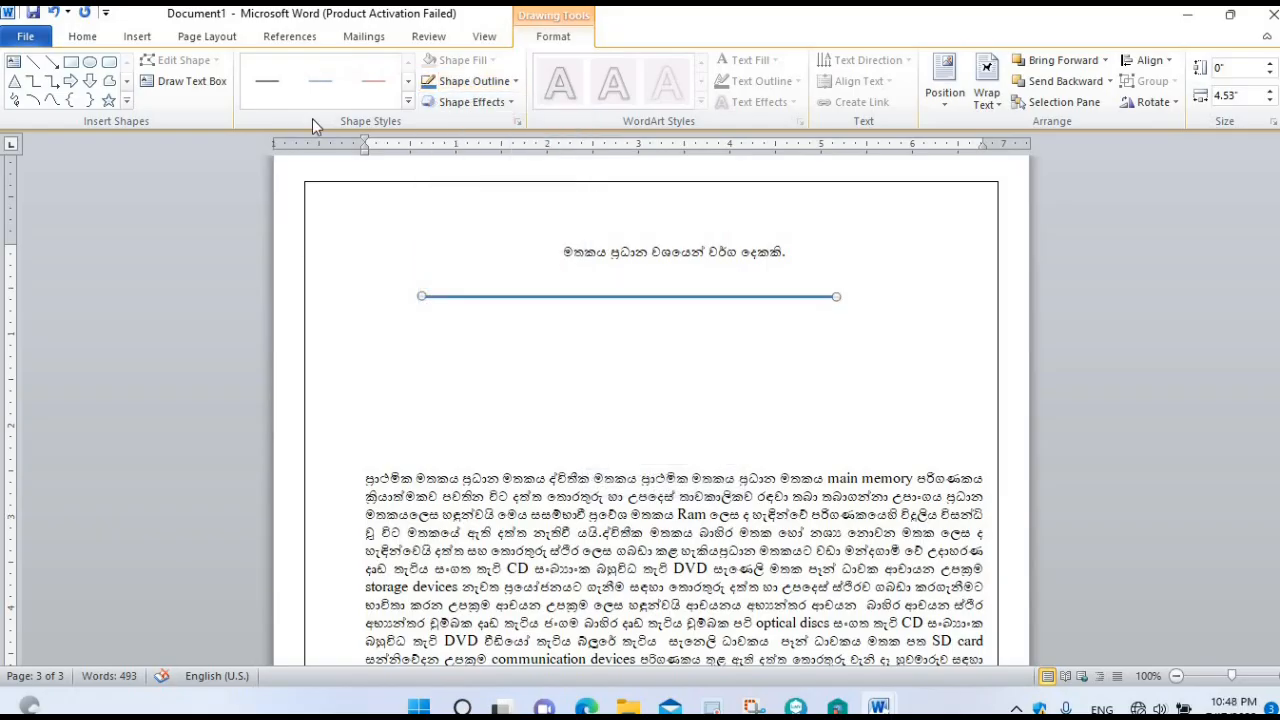
Apply the Subtle Line - Dark 1 style to the horizontal line and give it a thicker outline weight
left_click(264, 88)
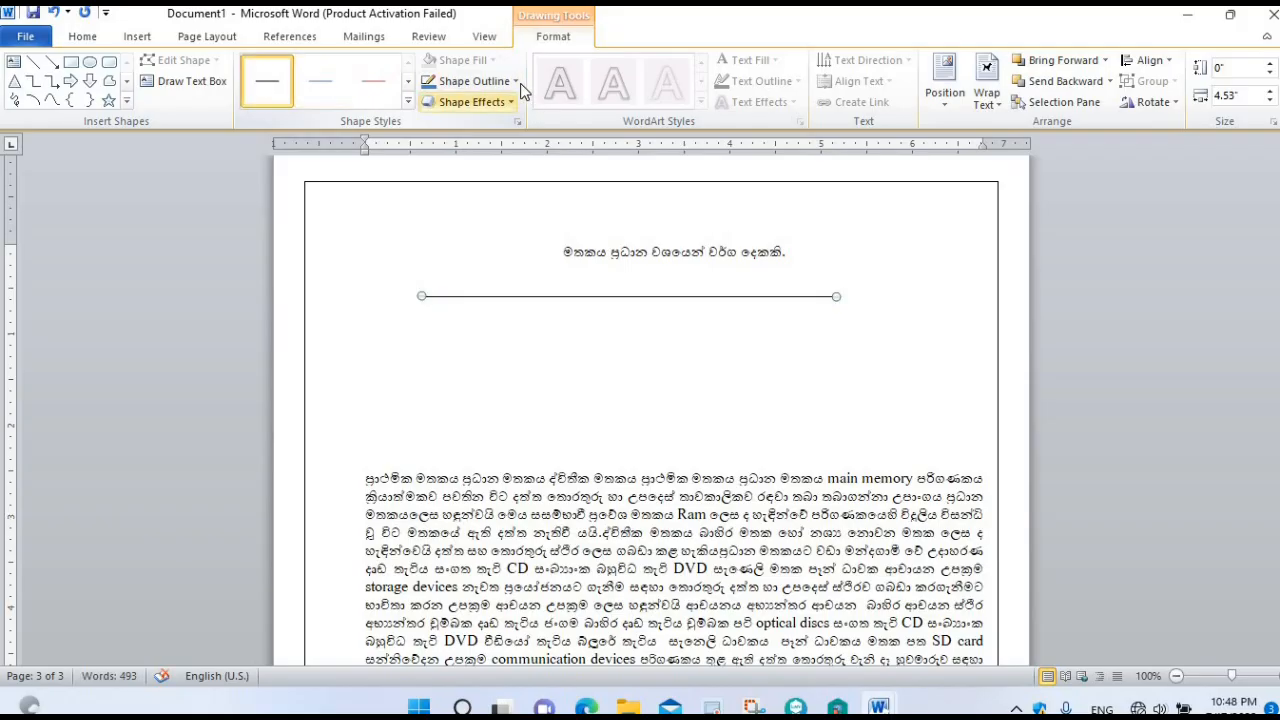
left_click(474, 81)
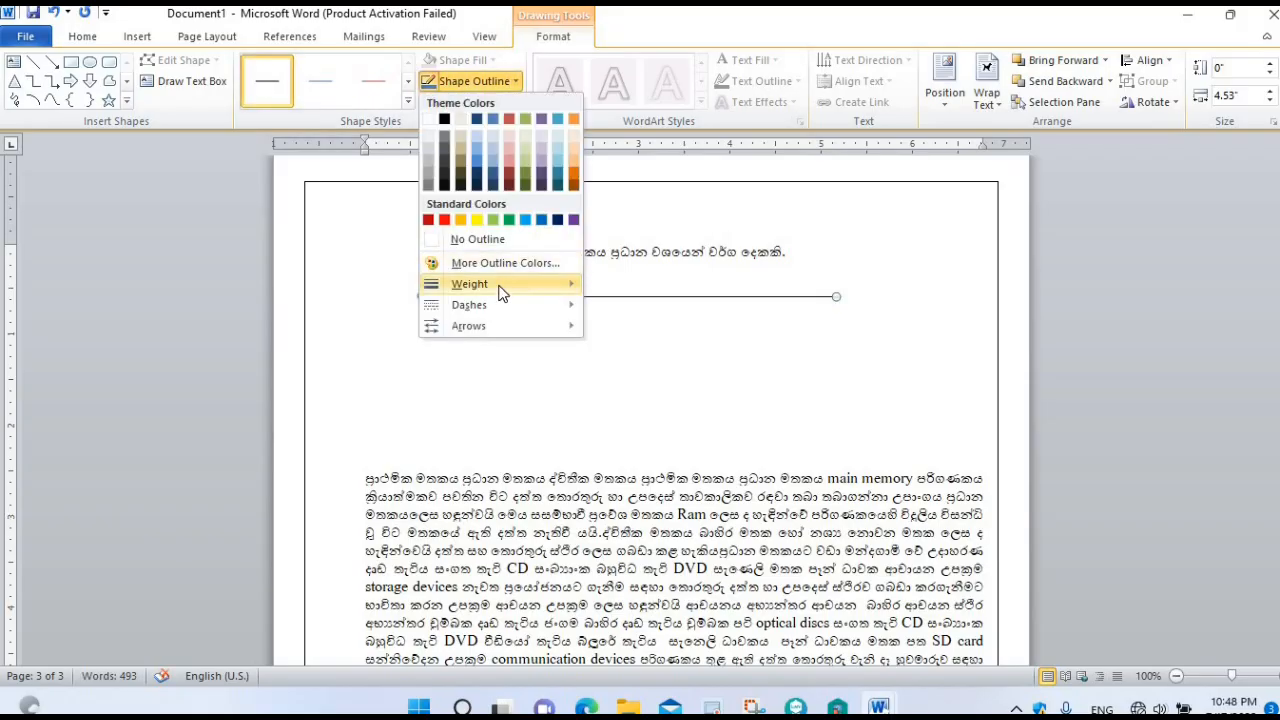
mouse_move(500, 286)
left_click(483, 369)
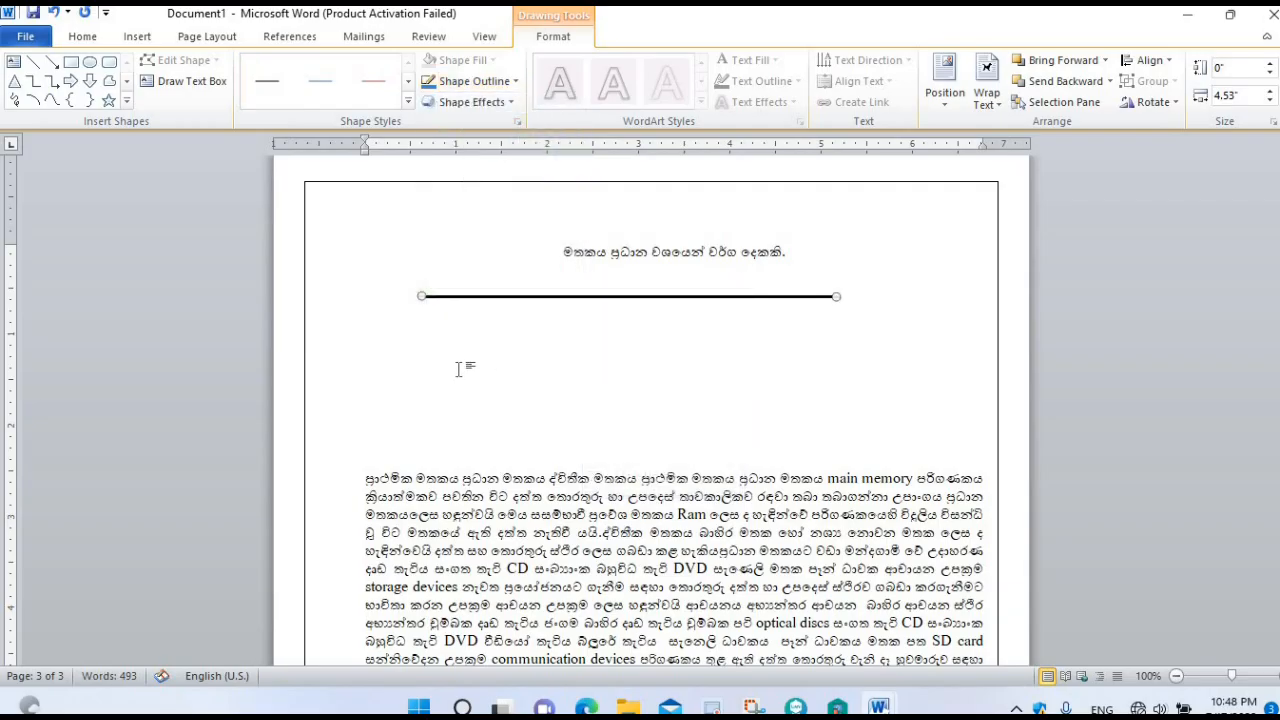
left_click(463, 363)
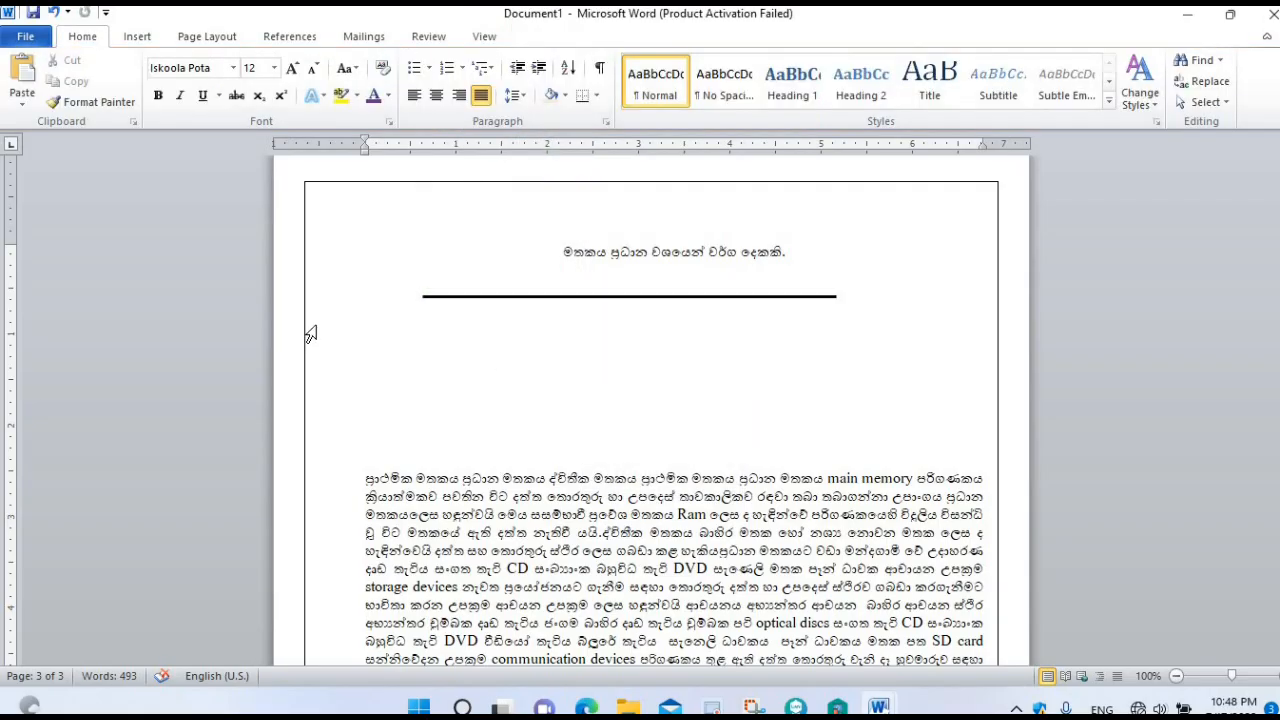
Lengthen the horizontal line to about 4.84" and move it right so it sits more centrally under the sentence
left_click(556, 298)
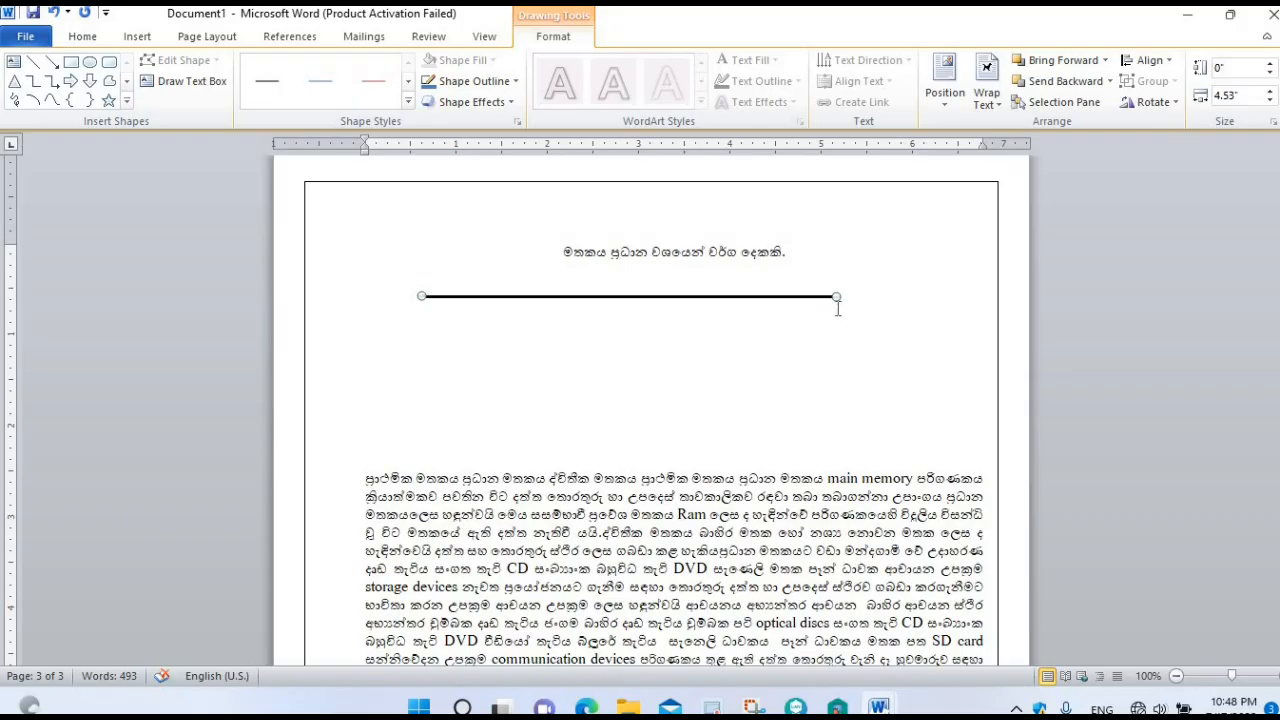
left_click_drag(840, 297, 926, 296)
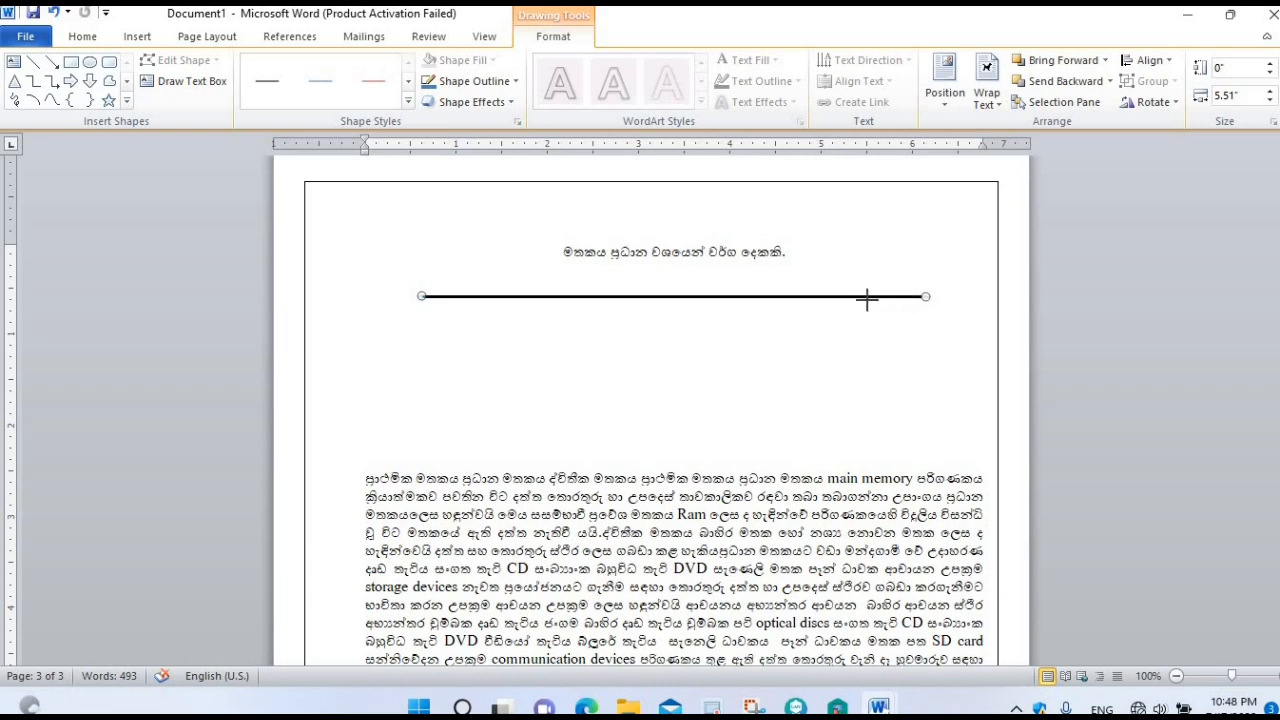
left_click_drag(925, 296, 865, 296)
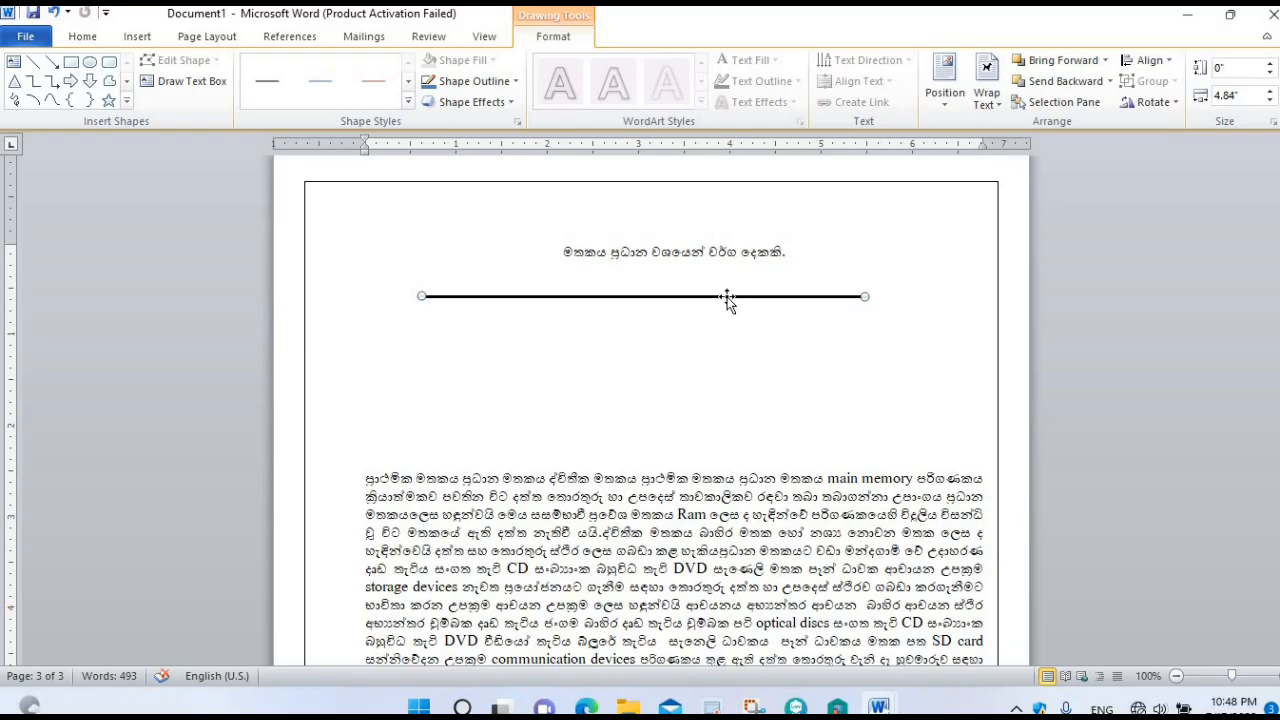
left_click_drag(733, 296, 773, 298)
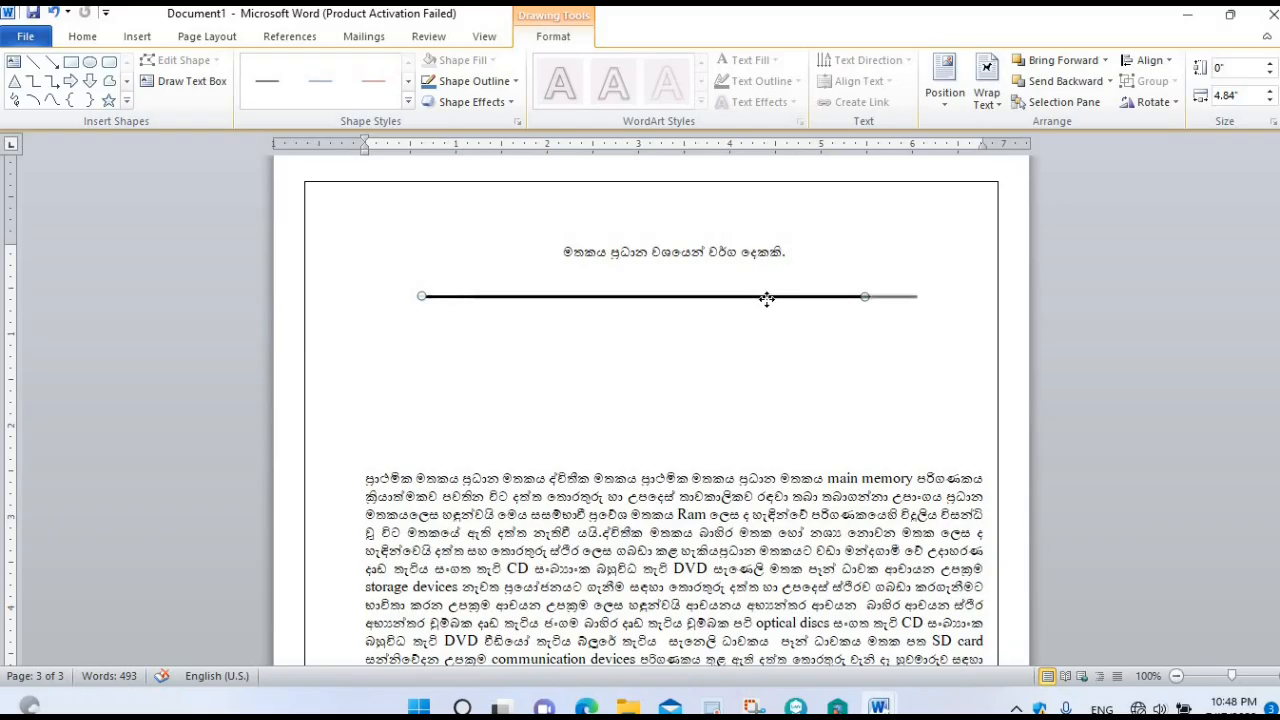
left_click(714, 366)
Draw a vertical line about 0.37" tall from below the memory types sentence down to the horizontal line
left_click(135, 37)
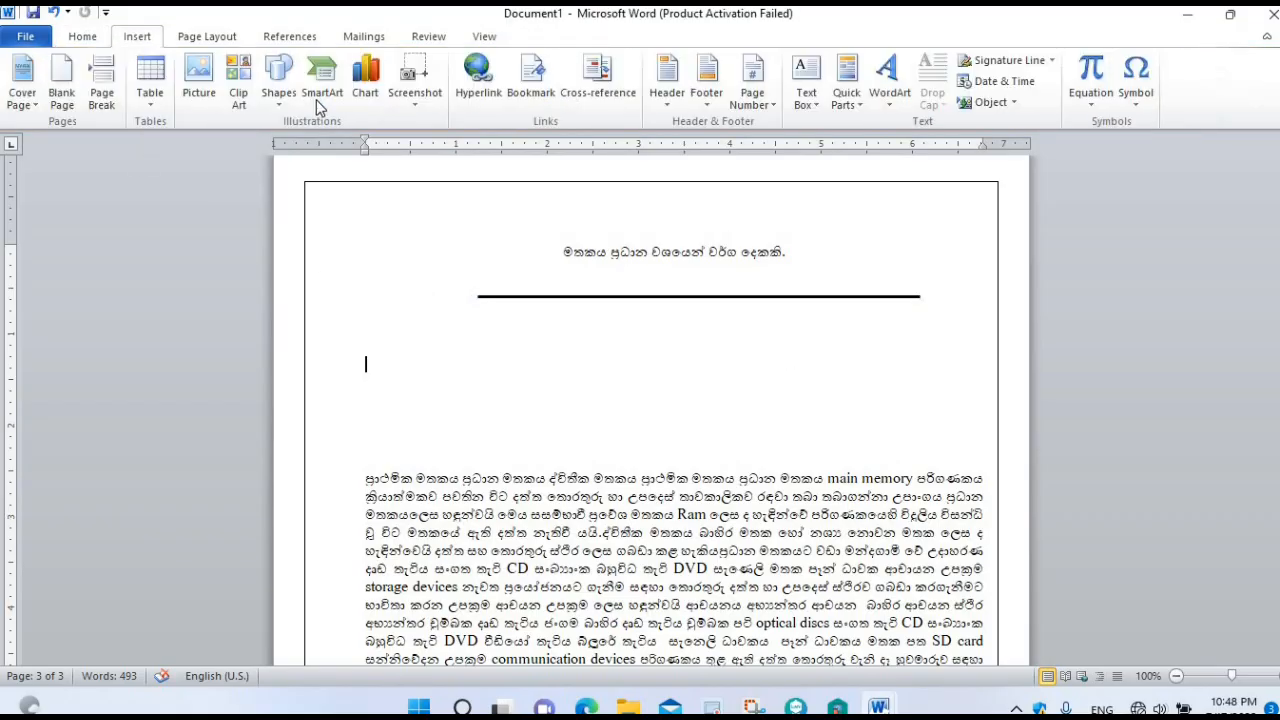
left_click(279, 80)
left_click(296, 144)
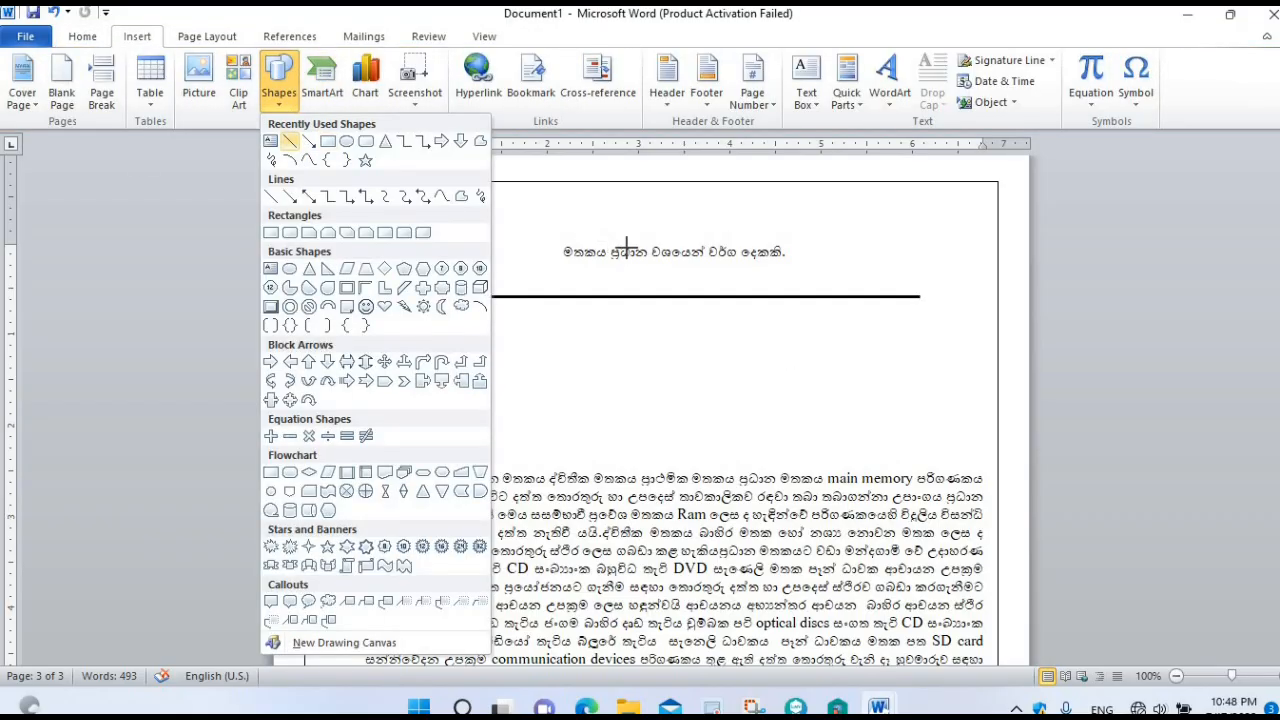
left_click_drag(683, 268, 684, 302)
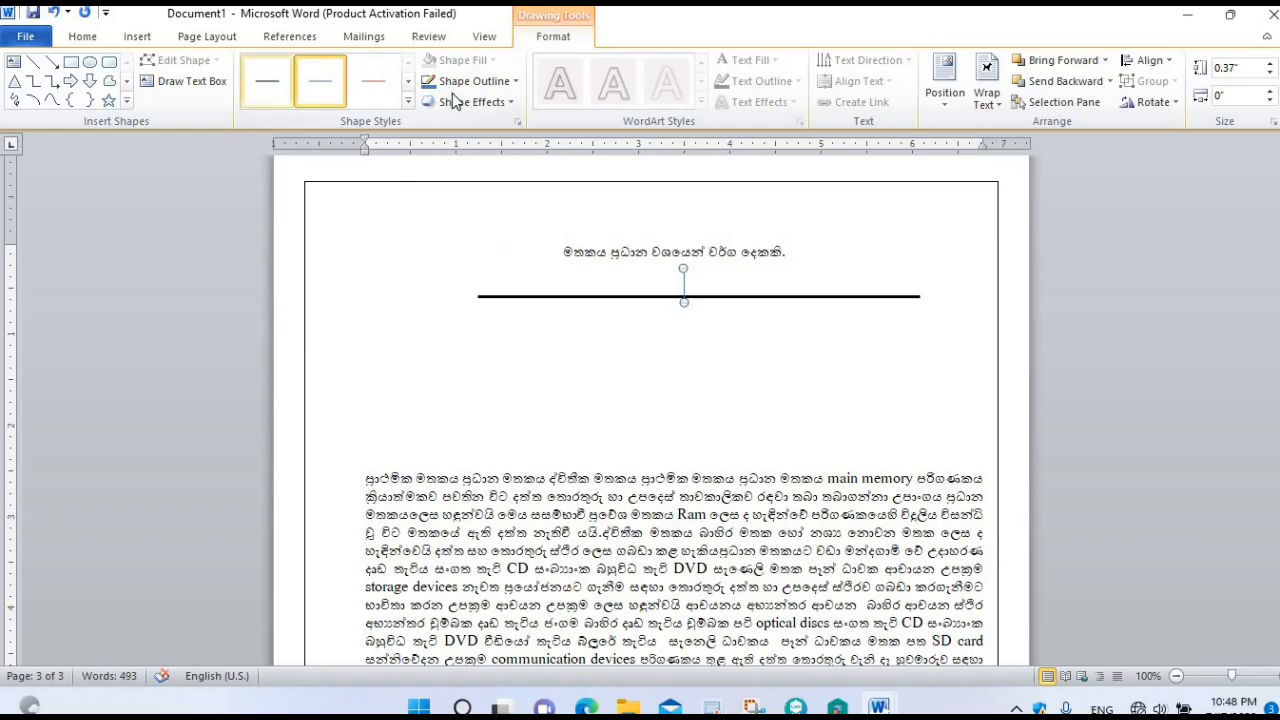
Make the short vertical line black with a 1½ pt weight and shift it up so it ends on the horizontal line
left_click(489, 82)
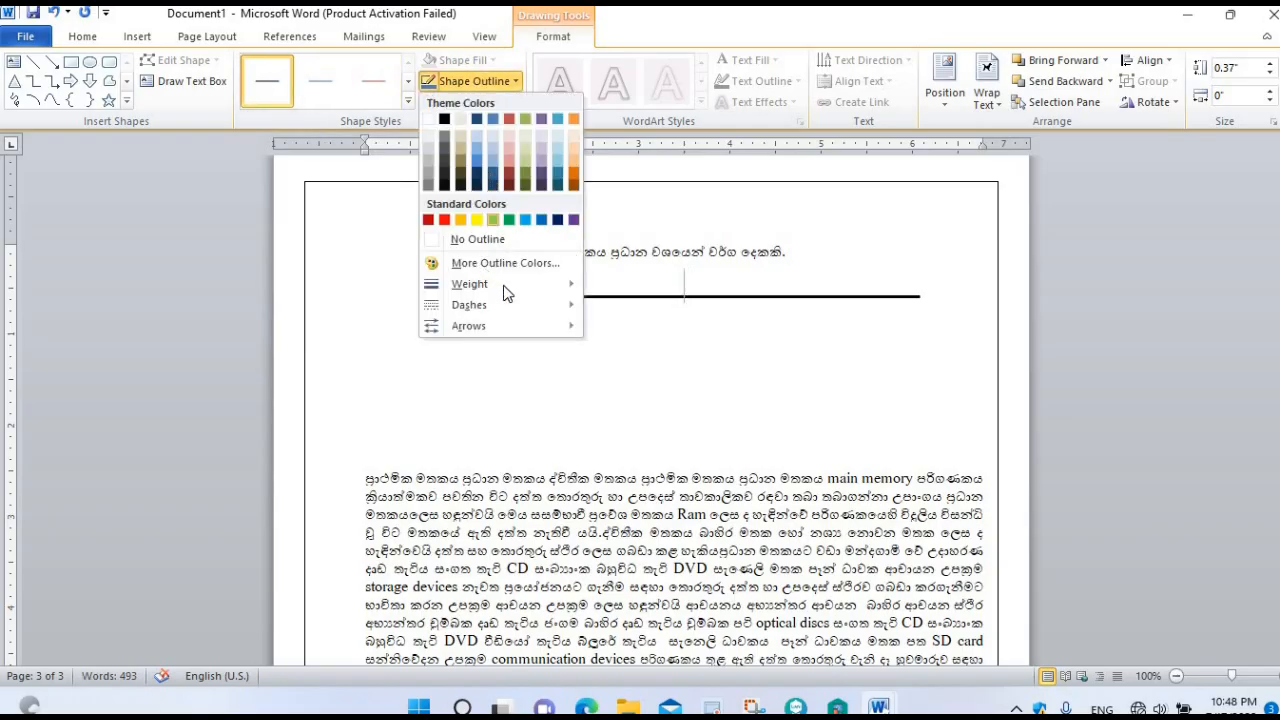
mouse_move(560, 286)
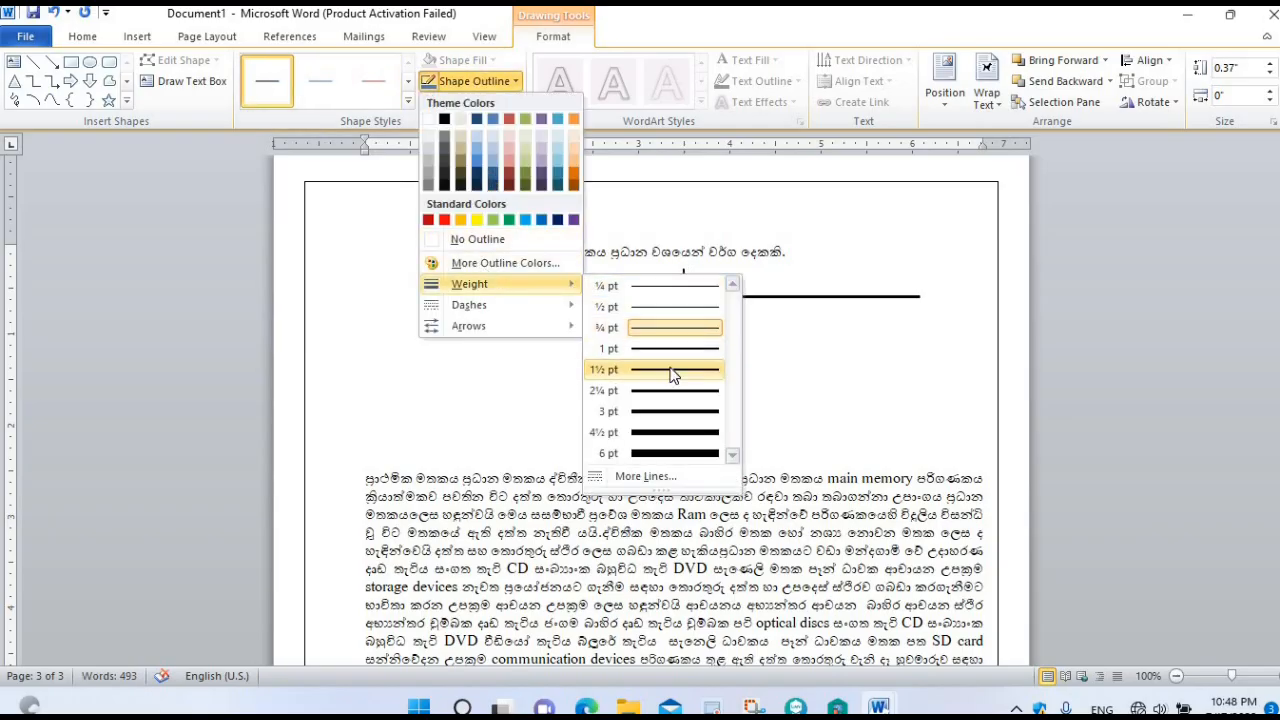
left_click(646, 366)
left_click(522, 338)
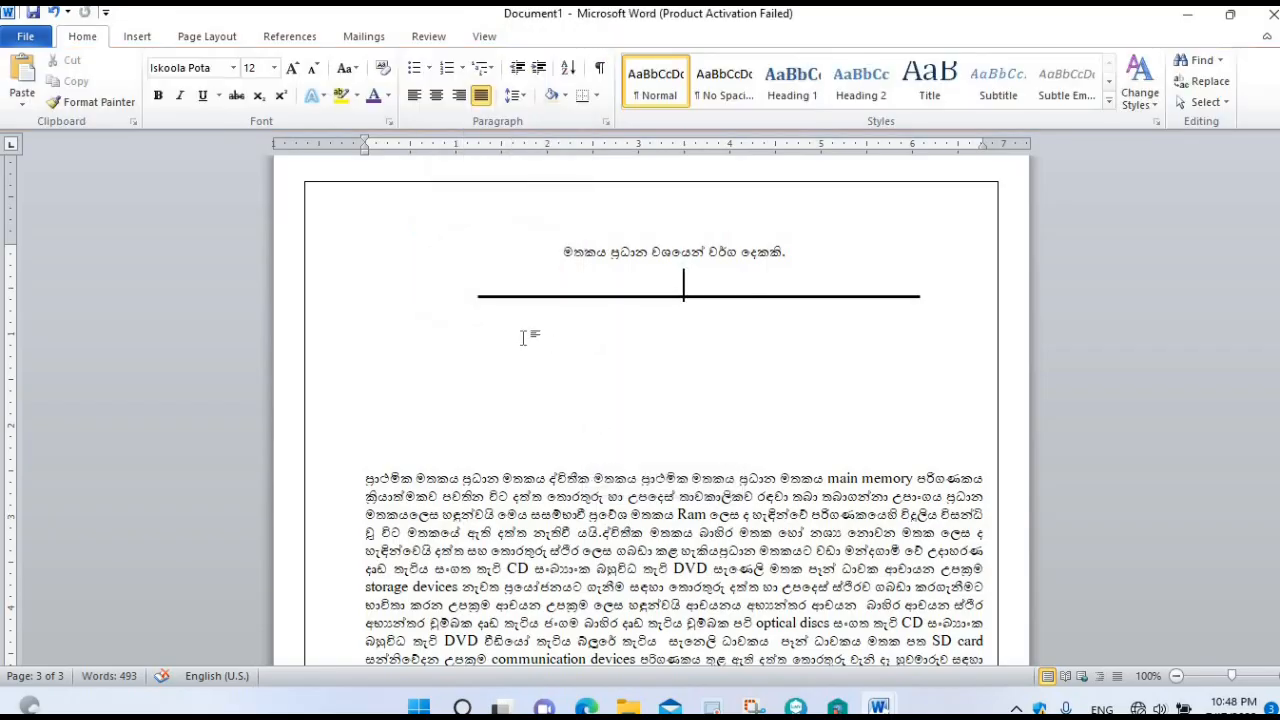
left_click(684, 285)
left_click(701, 357)
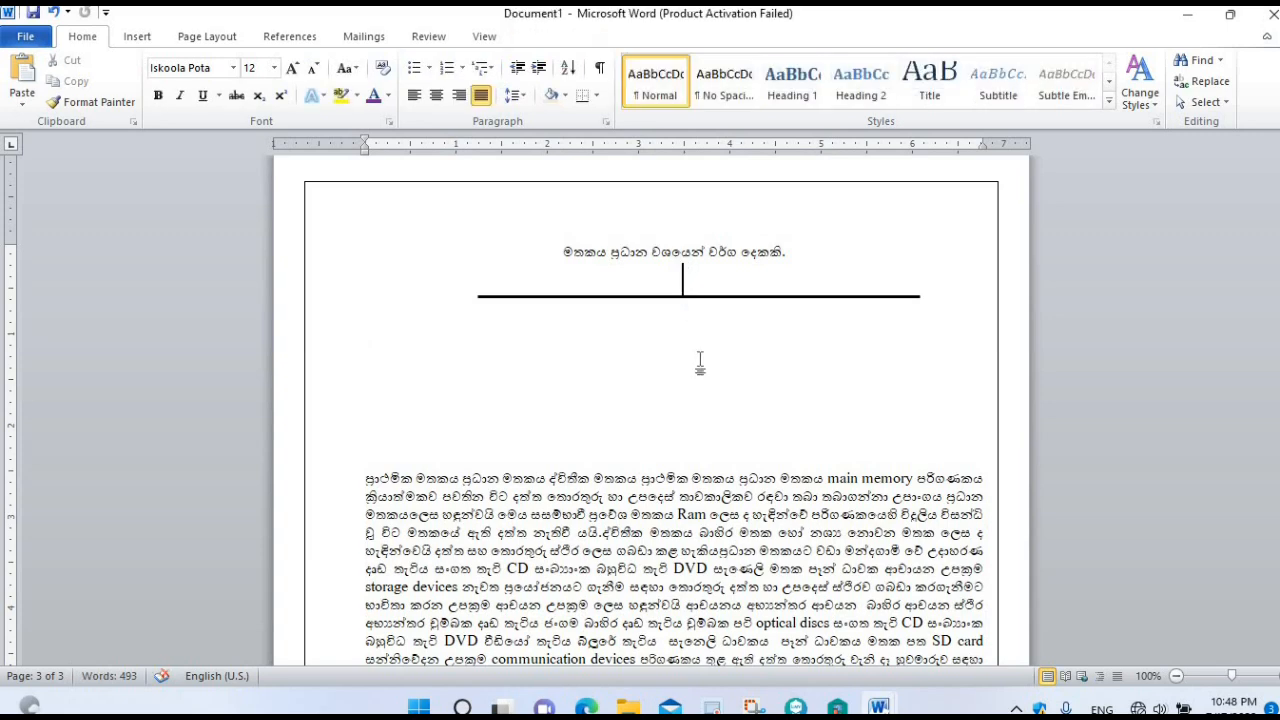
Draw a downward arrow about 0.32" long from the horizontal line's left end and give it a thick black outline
left_click(137, 38)
left_click(279, 88)
left_click(309, 145)
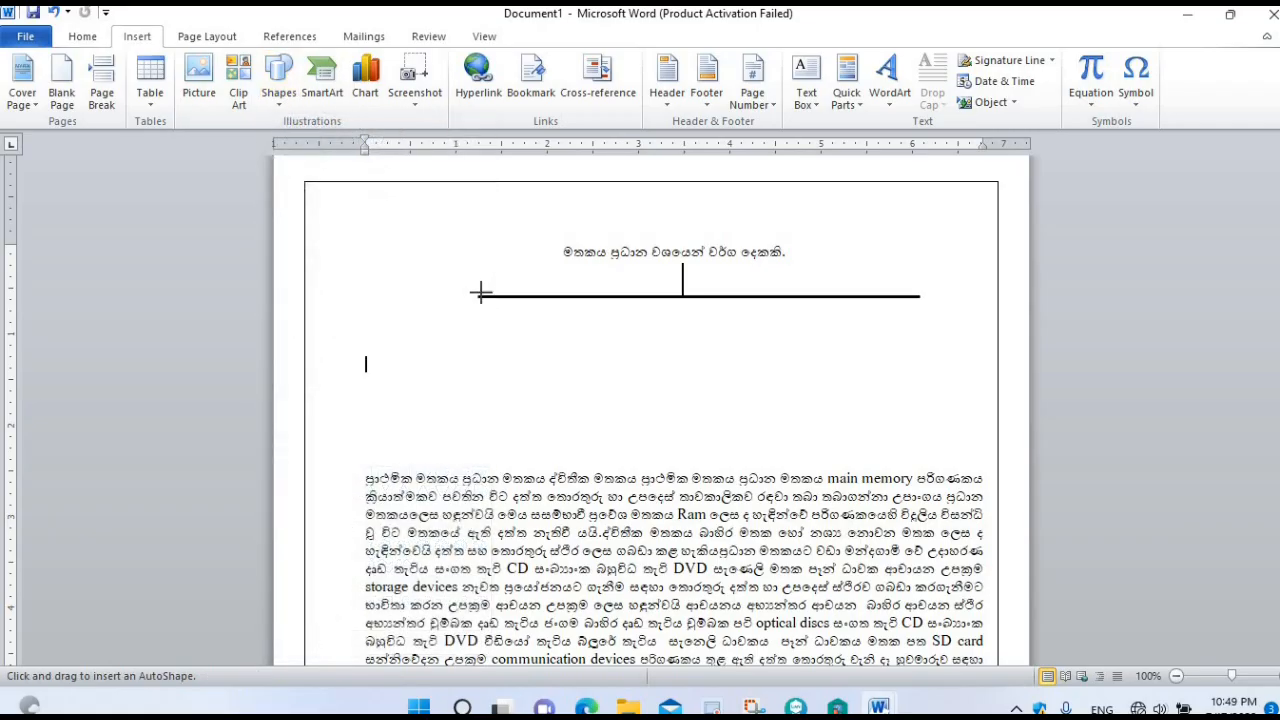
left_click_drag(481, 301, 477, 297)
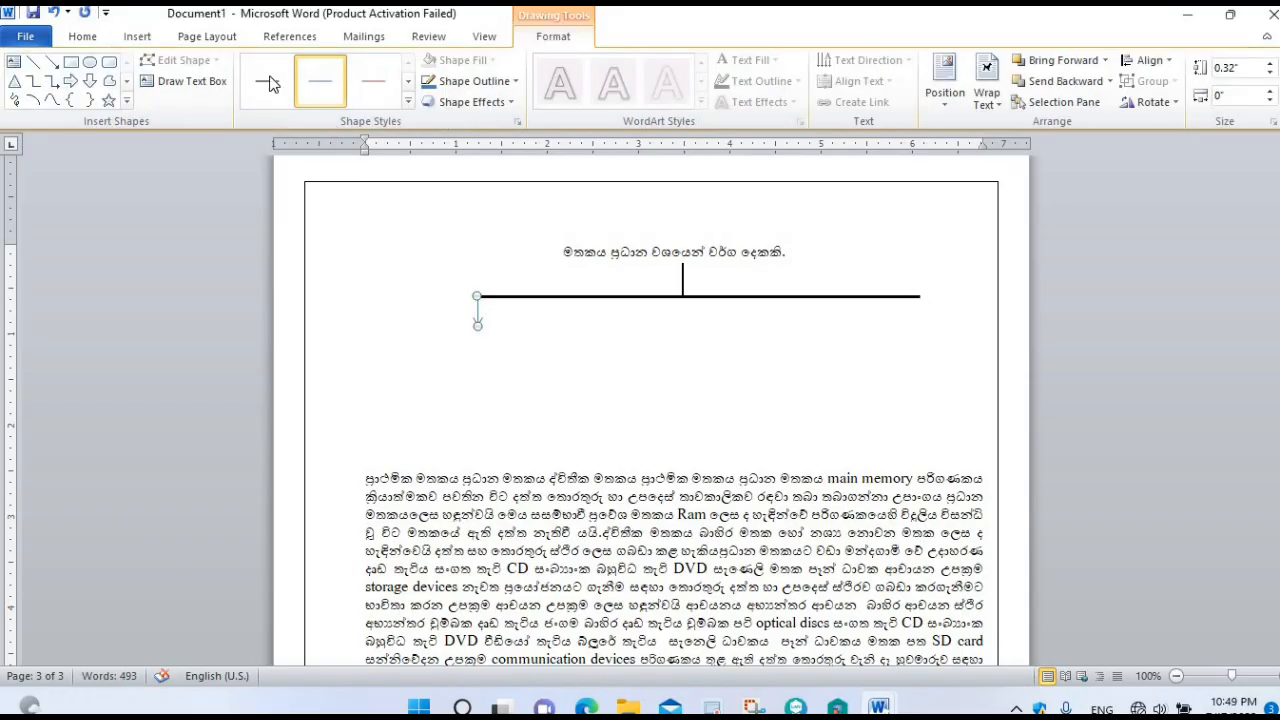
left_click(485, 81)
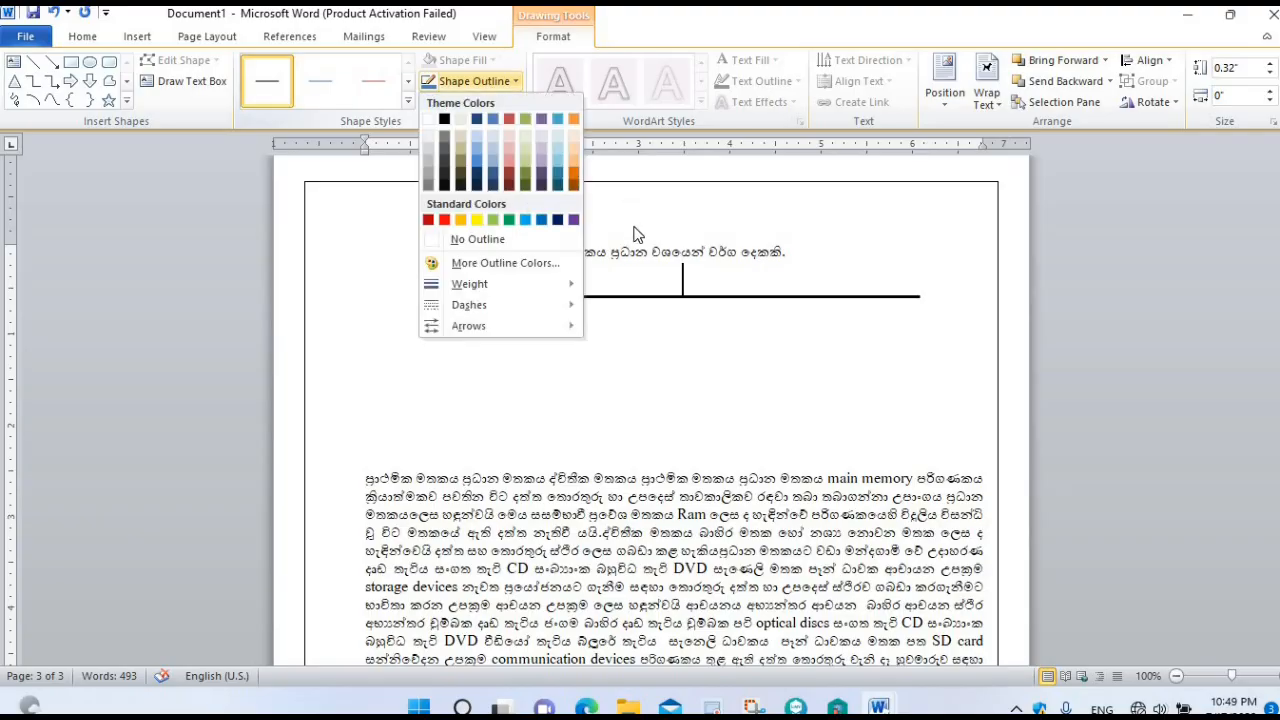
mouse_move(510, 284)
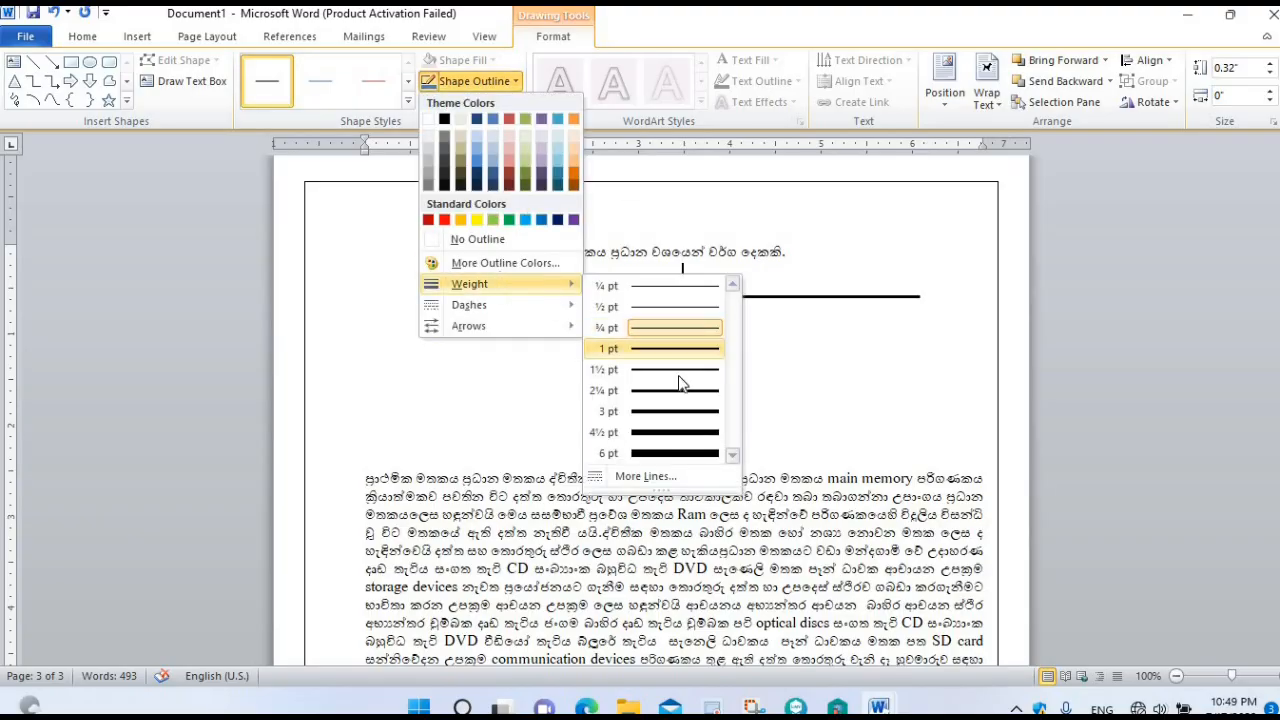
left_click(673, 370)
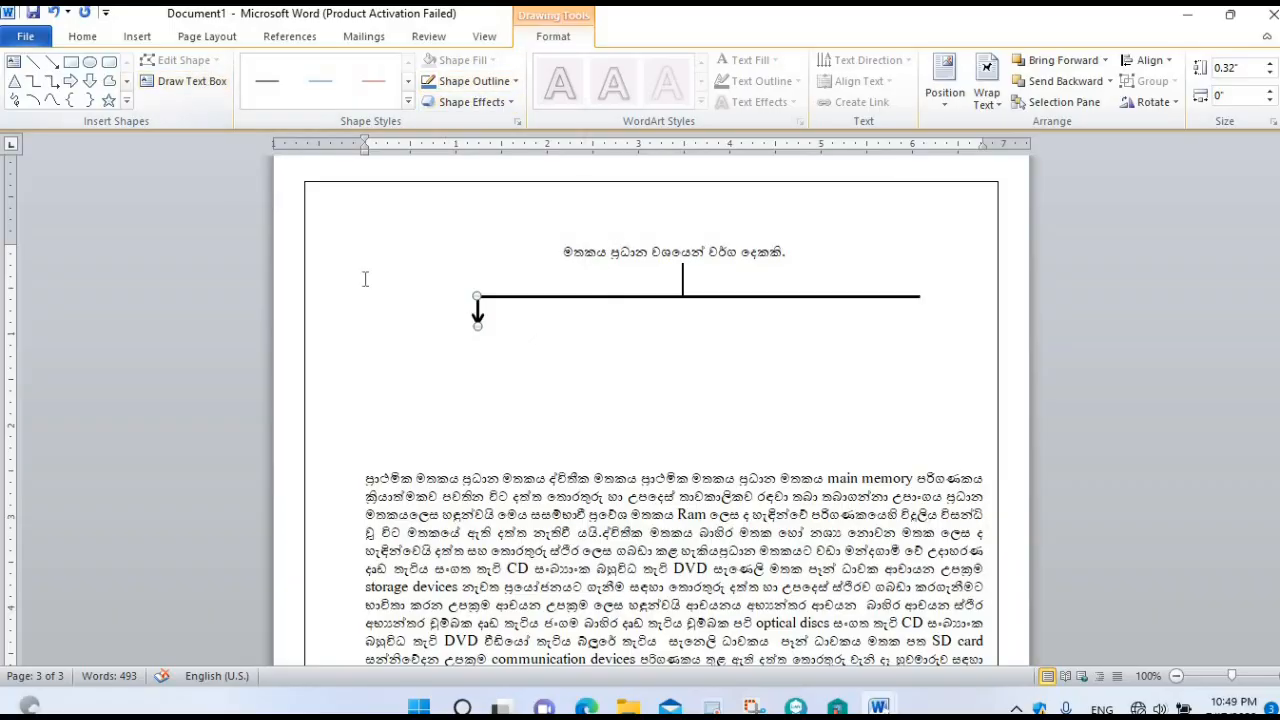
Duplicate the down arrow, place the copy at the right side of the diagram, and shorten the horizontal line to meet it
left_click(82, 36)
left_click(75, 81)
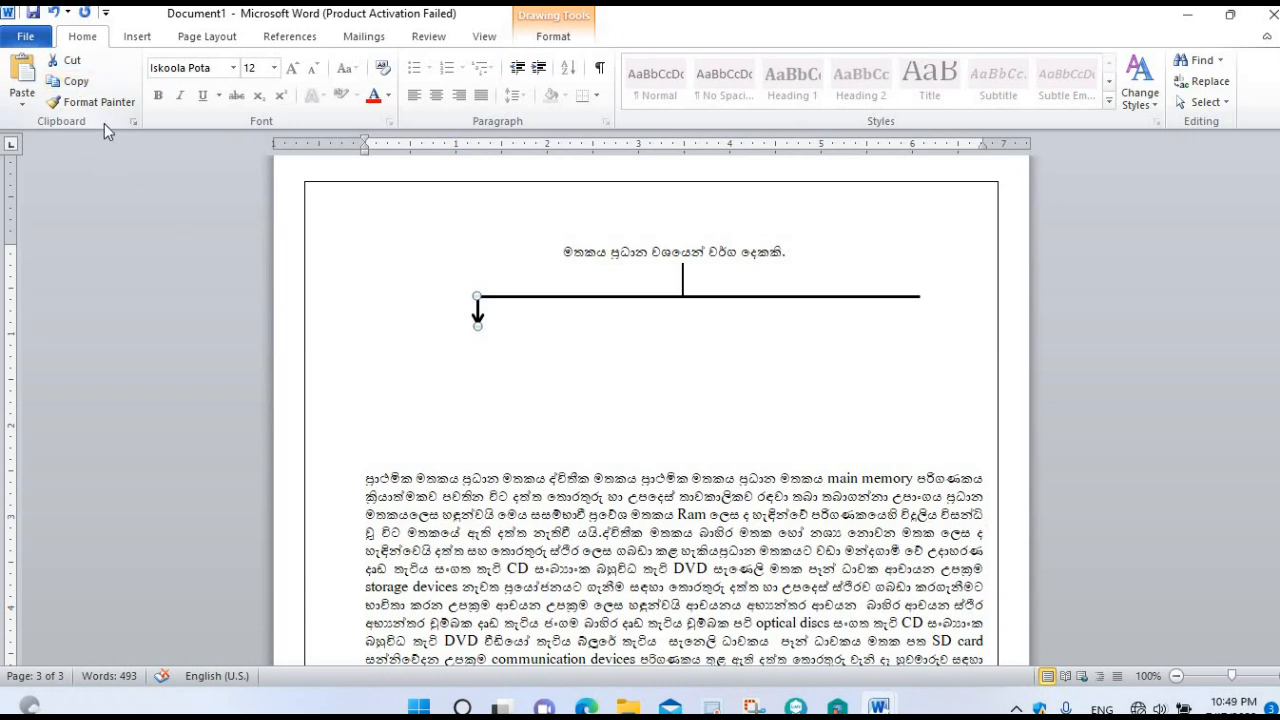
left_click(24, 72)
left_click_drag(492, 322, 918, 317)
left_click_drag(868, 316, 863, 315)
left_click(908, 298)
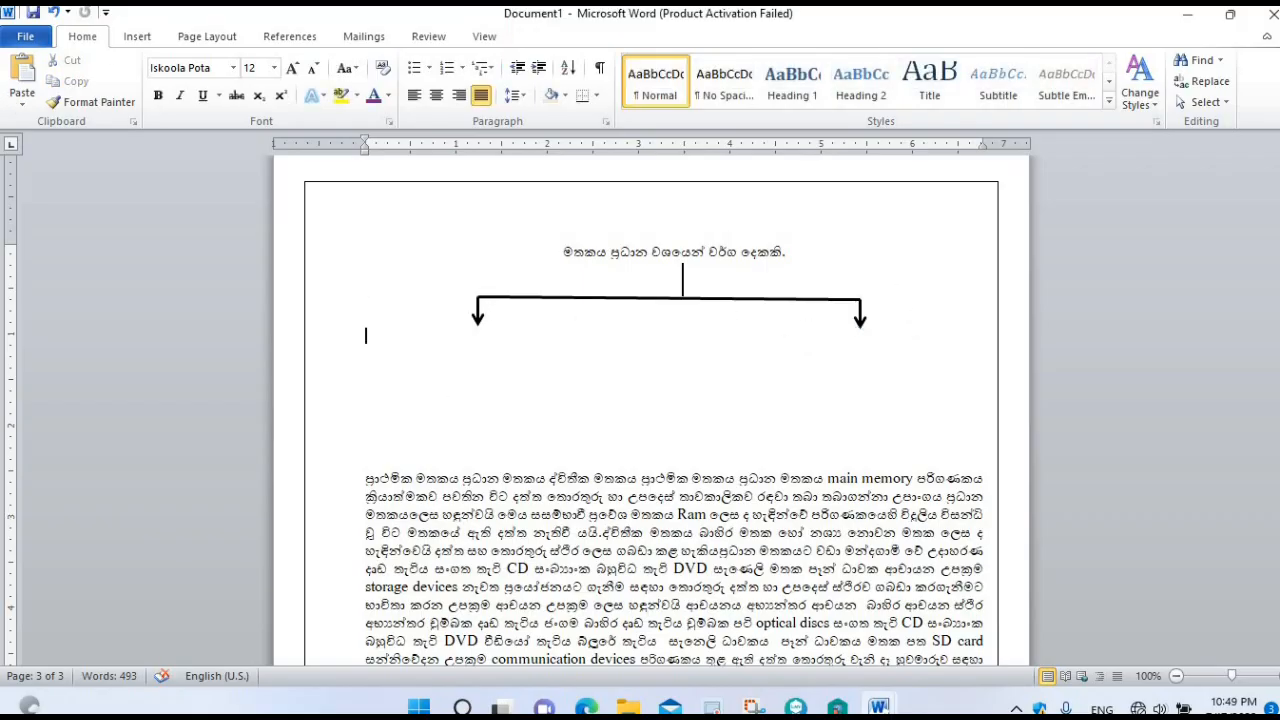
Draw a text box about 1.72" wide and 0.68" high directly below the left arrow
left_click(137, 37)
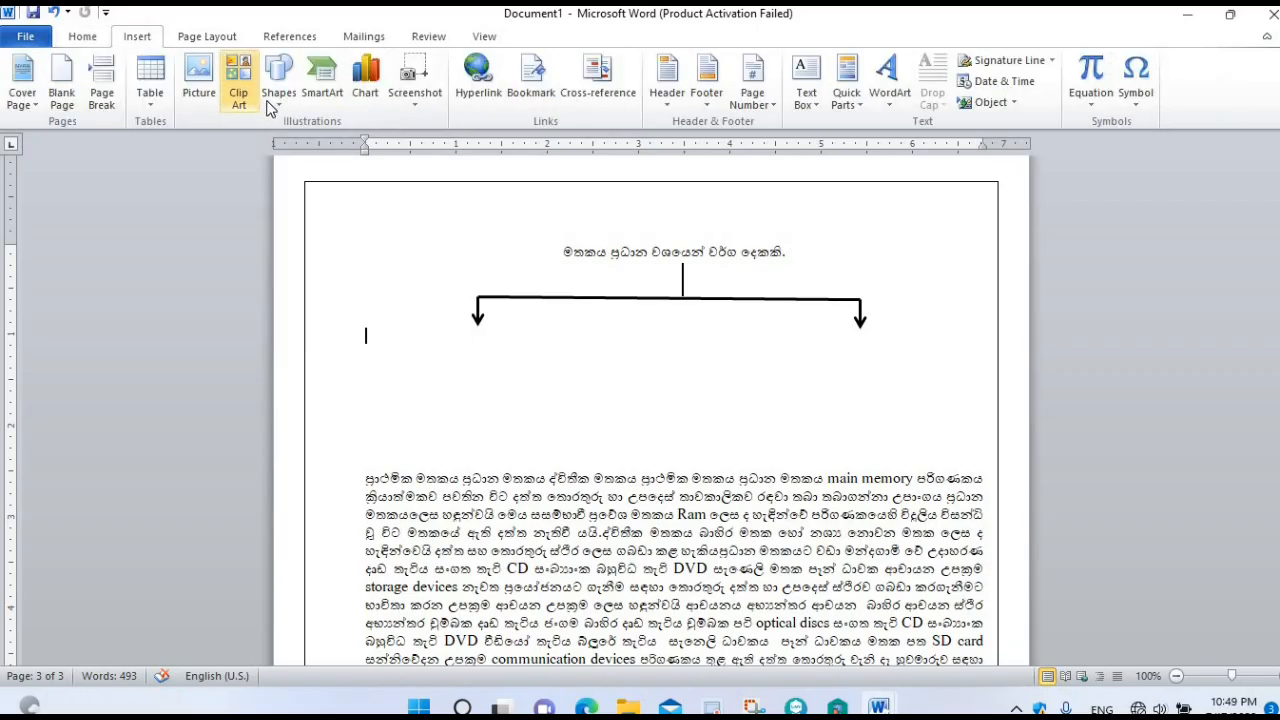
left_click(279, 95)
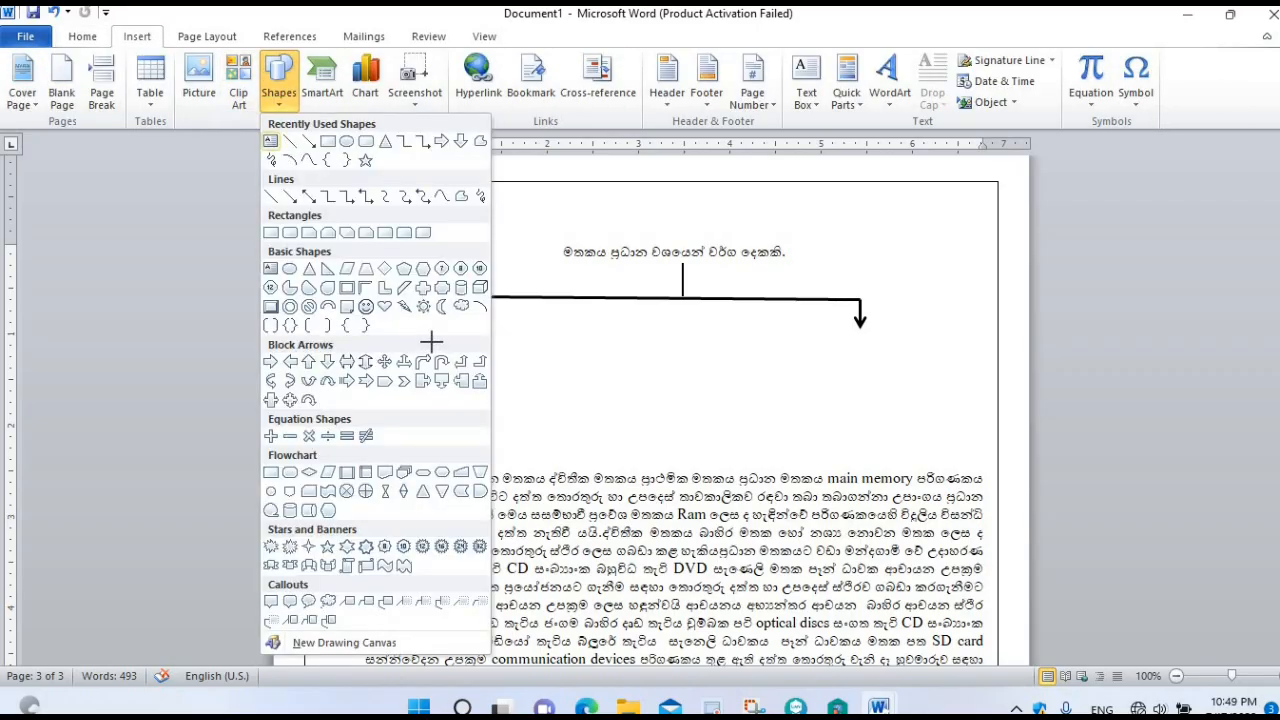
left_click(270, 141)
mouse_move(406, 329)
left_mouse_down()
mouse_move(603, 371)
mouse_move(566, 391)
left_mouse_up()
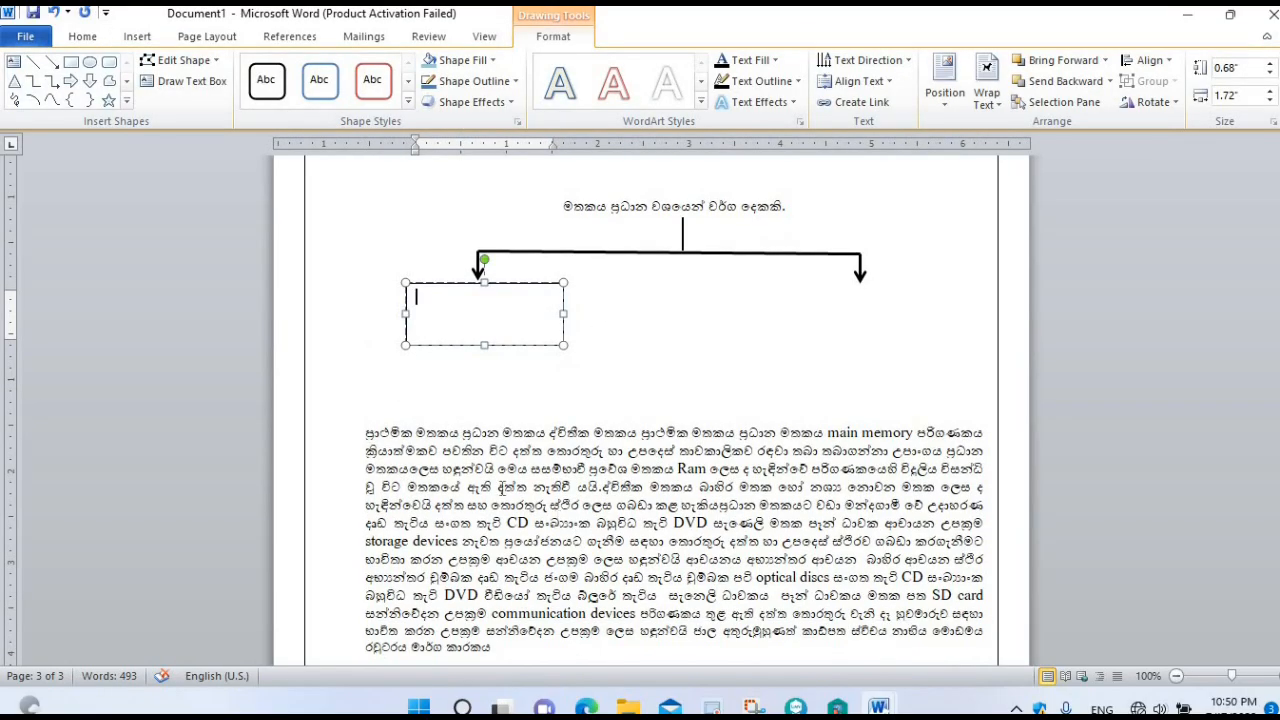
Move the opening words "ප්‍රාථමික මතකය ප්‍රධාන මතකය" from the paragraph below the diagram into the text box
left_click_drag(367, 432, 548, 430)
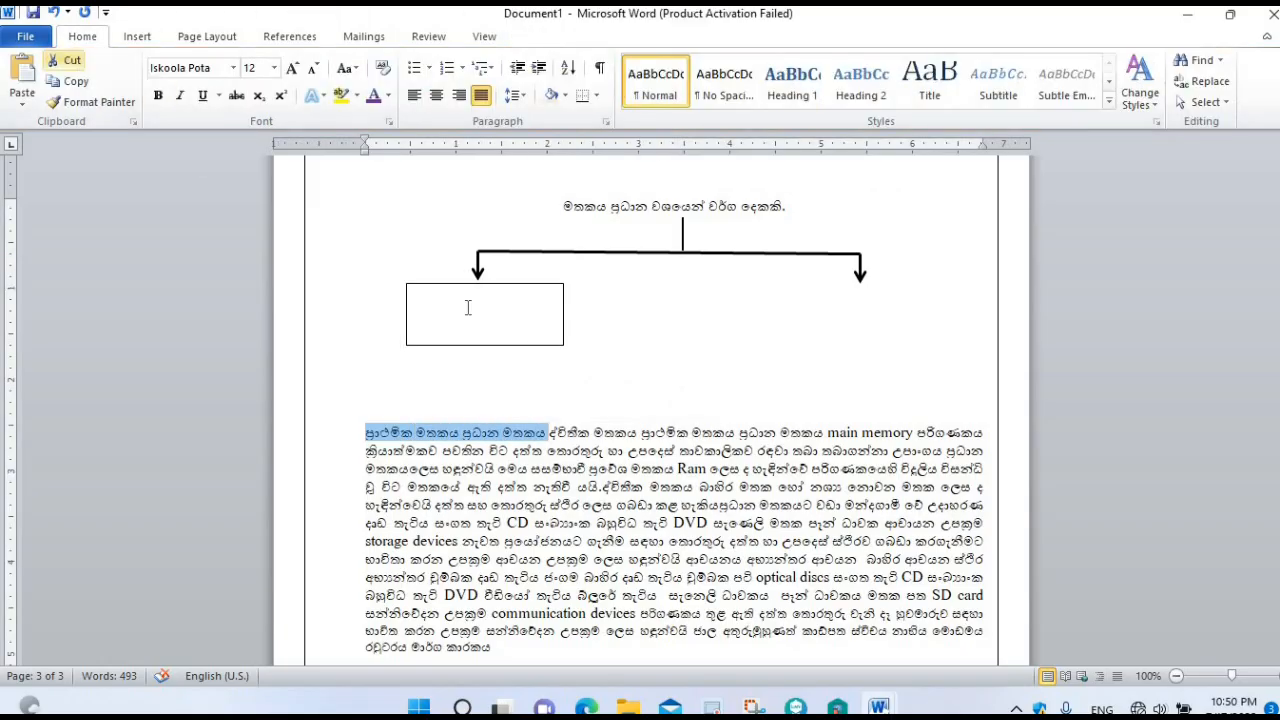
key("ctrl+x")
left_click(425, 300)
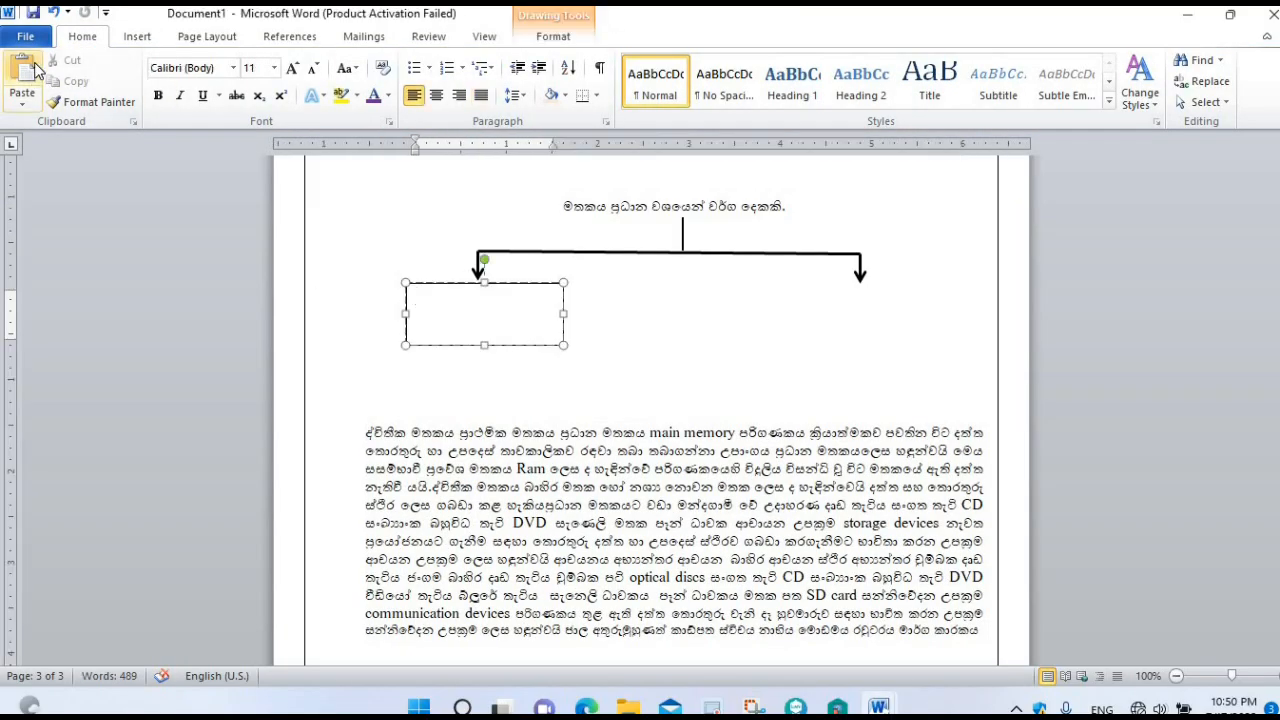
left_click(30, 68)
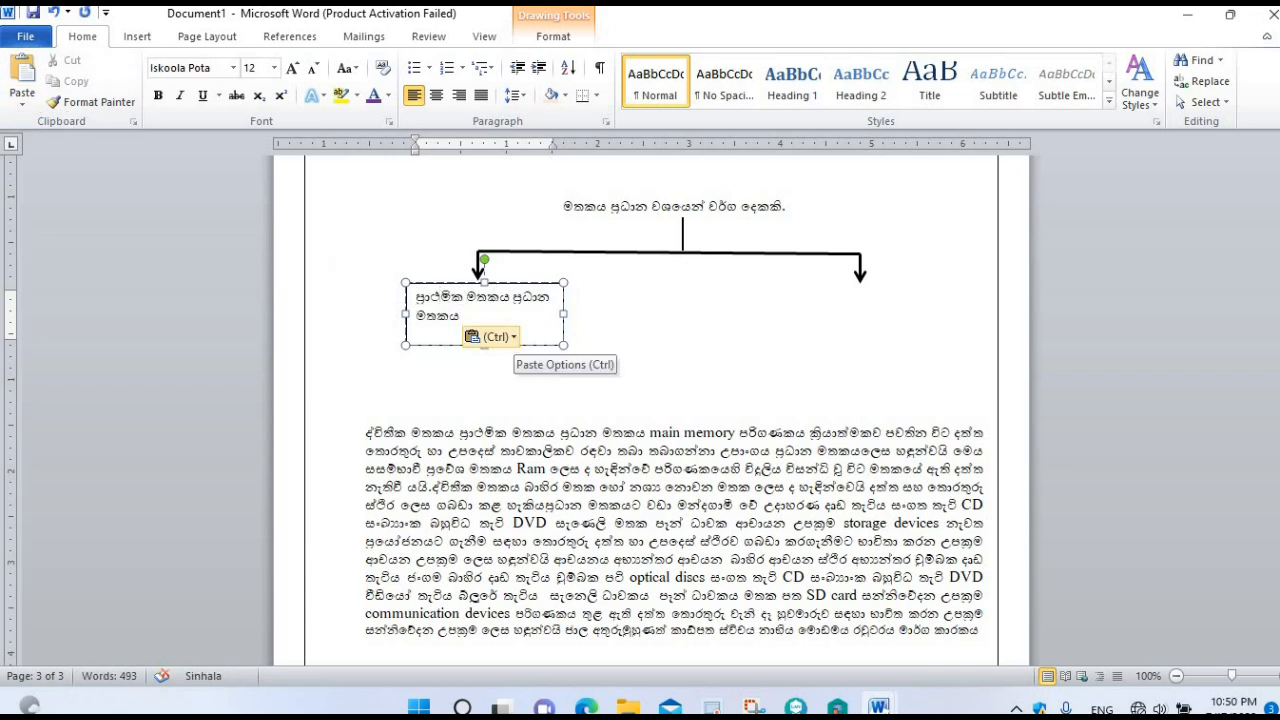
Separate the two memory names in the text box with a slash and center the box's text
type("/")
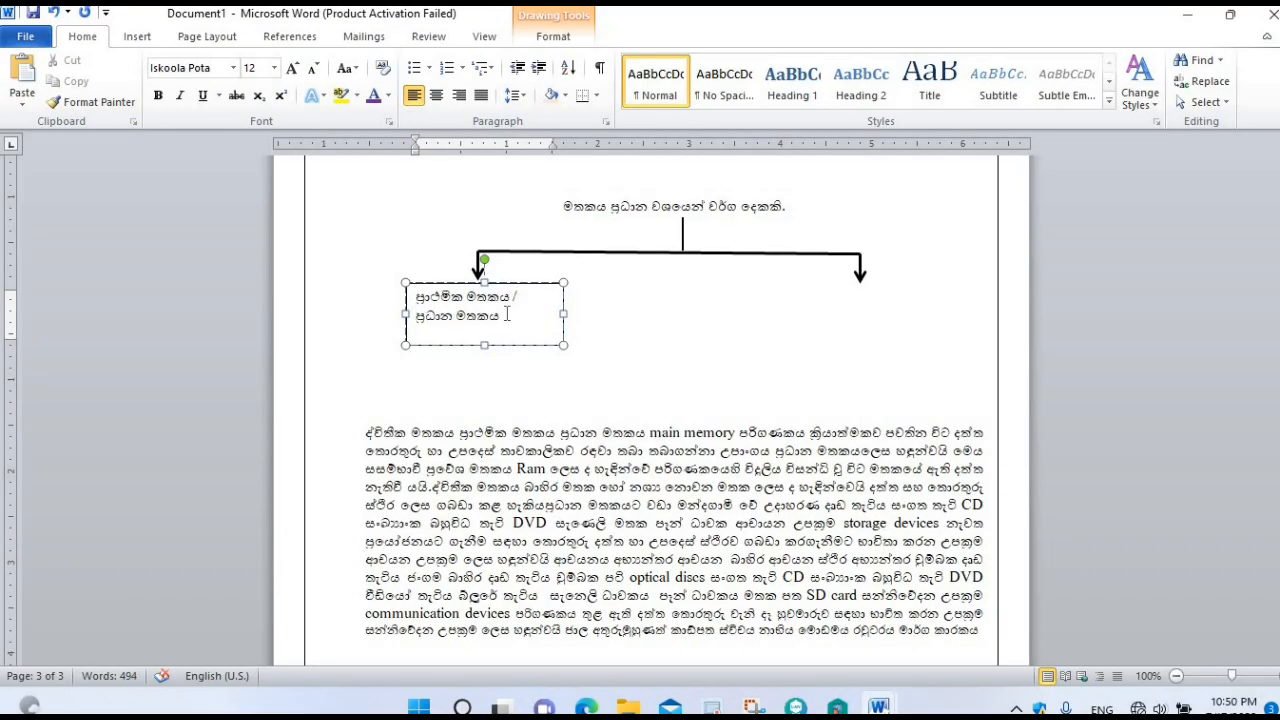
key("ctrl+a")
key("ctrl+e")
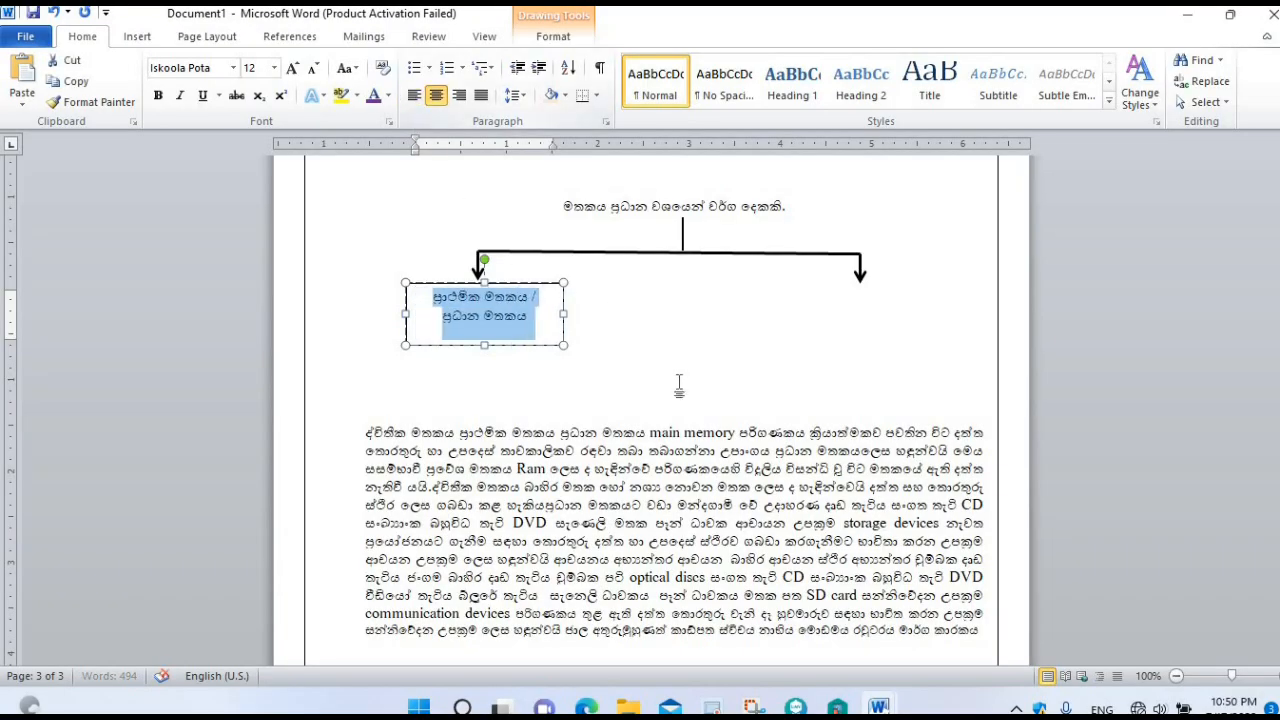
Draw a text box about 1.87" wide and 0.53" high directly below the right arrow
left_click(679, 384)
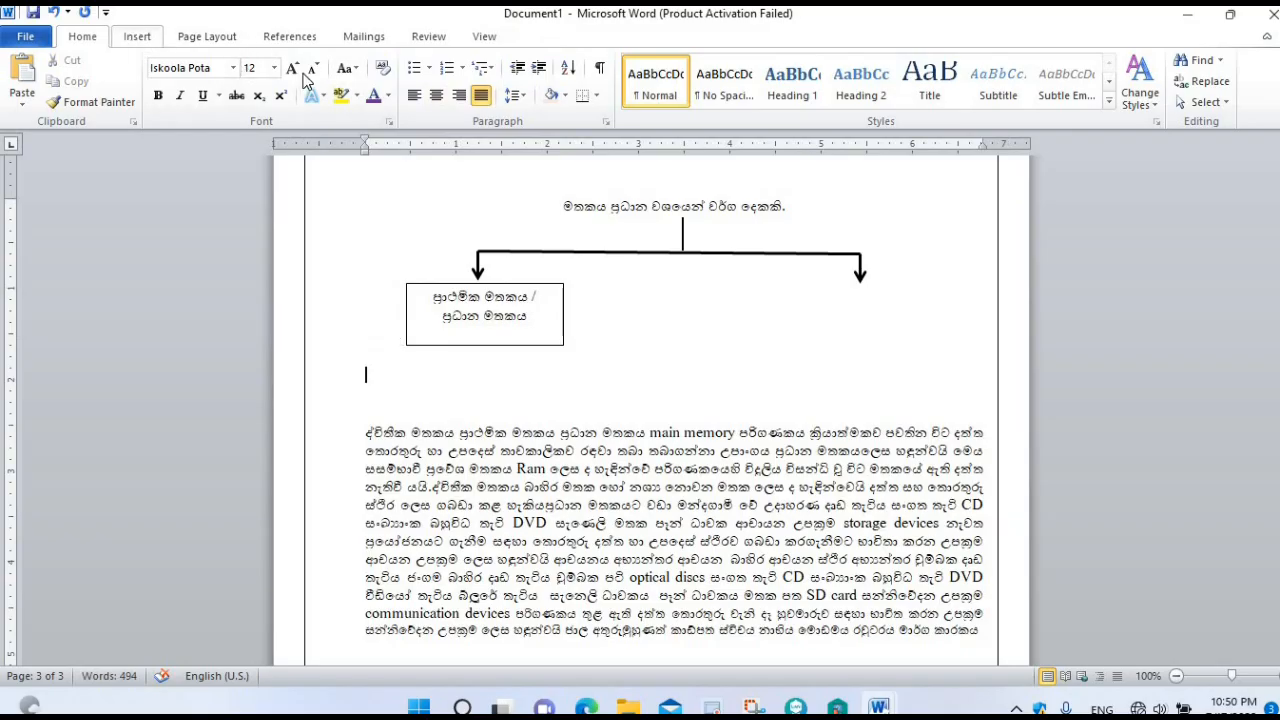
left_click(137, 36)
left_click(279, 85)
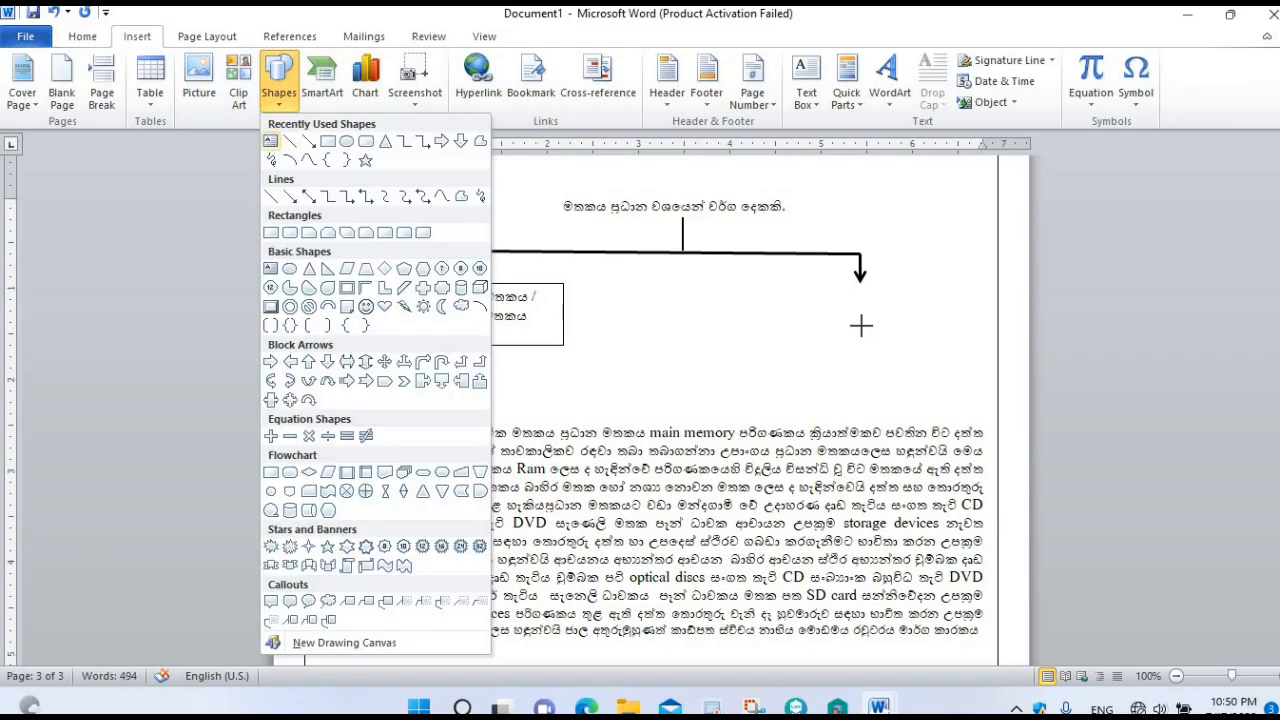
mouse_move(786, 283)
left_mouse_down()
mouse_move(934, 291)
mouse_move(957, 332)
left_mouse_up()
Move the words "ද්විතීක මතකය" from the start of the paragraph into the box under the right arrow and center them
left_click_drag(410, 436, 458, 436)
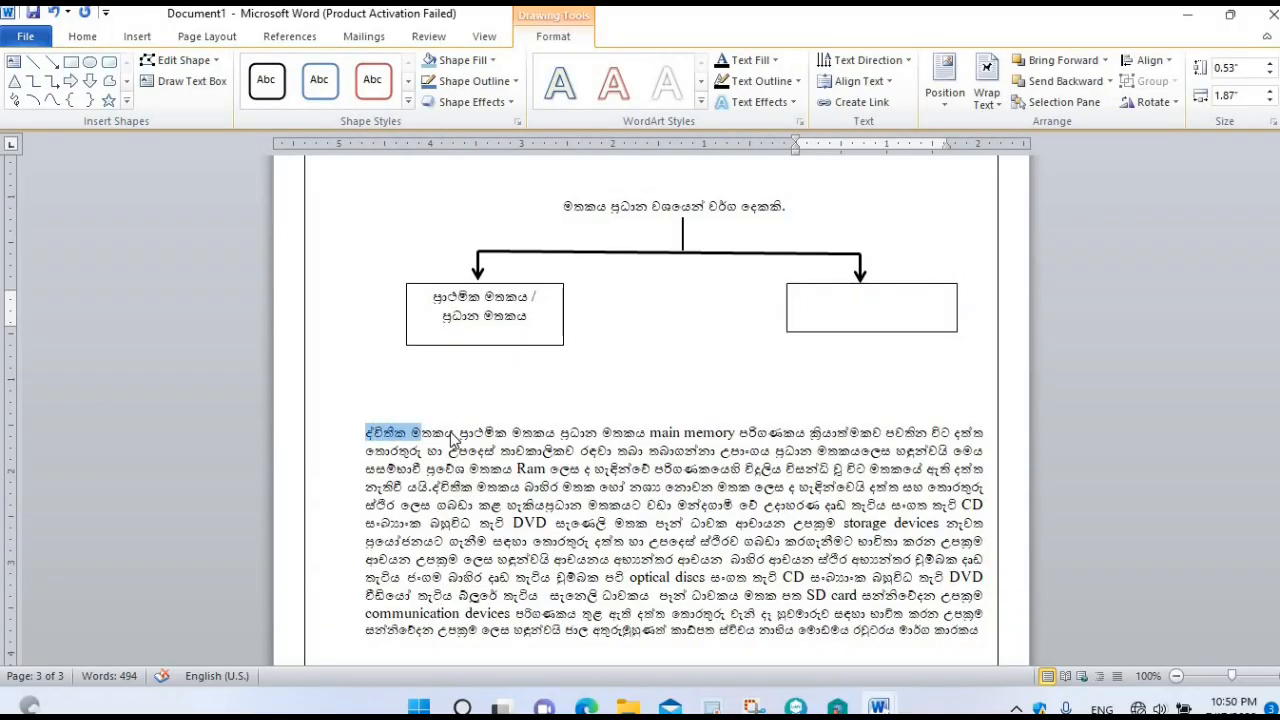
left_click(82, 36)
key("ctrl+x")
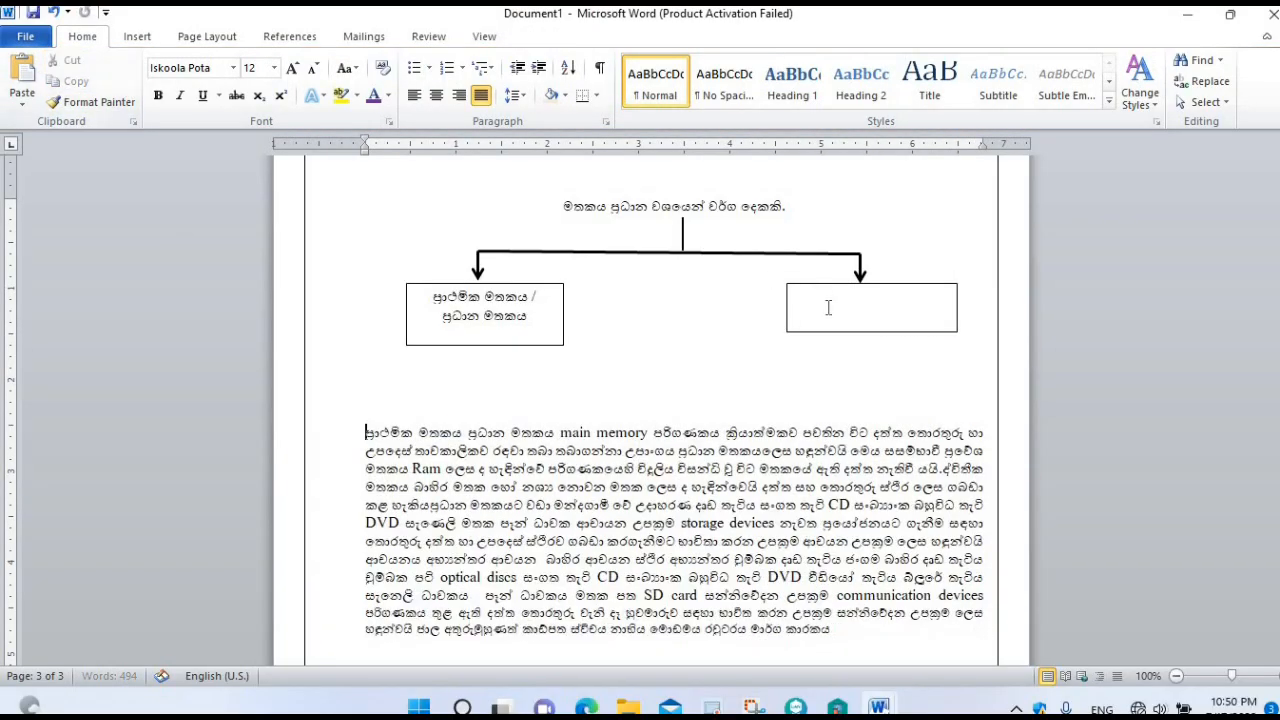
left_click(827, 305)
left_click(22, 75)
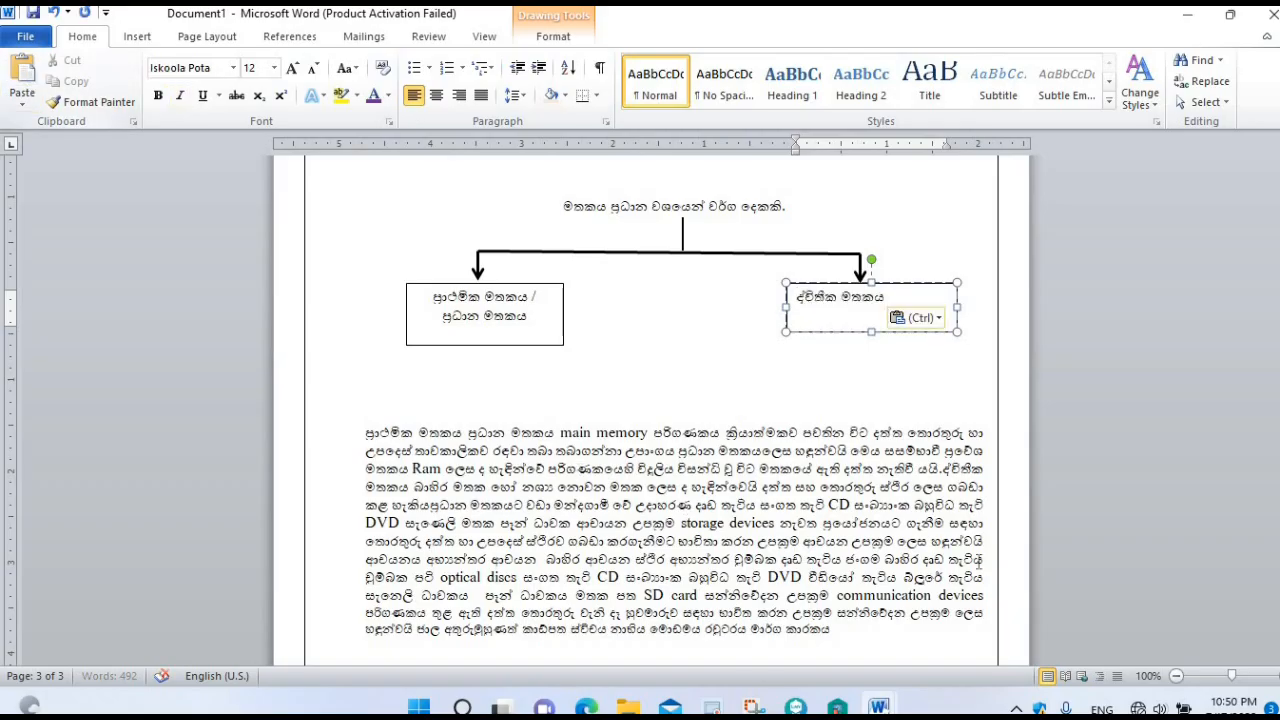
left_click_drag(827, 300, 895, 300)
key("ctrl+e")
left_click(752, 421)
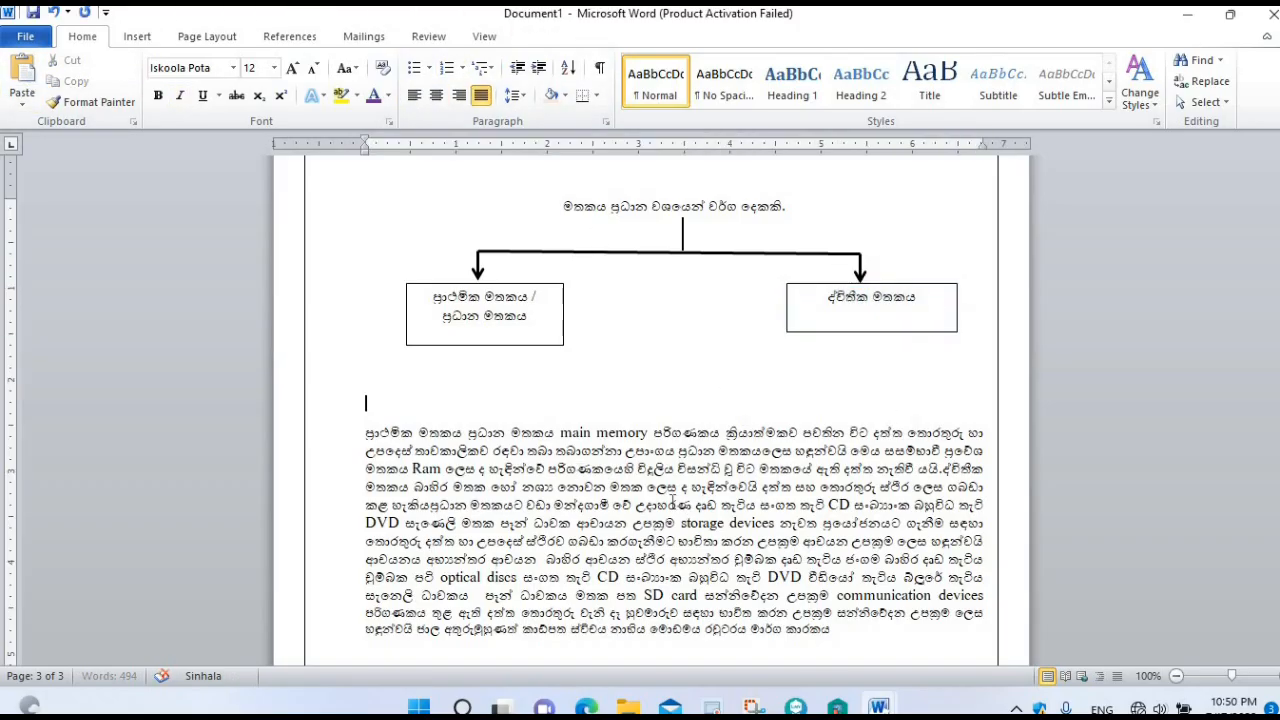
Draw another text box of matching width directly below the primary memory box
scroll(674, 503, "down", 2)
scroll(674, 503, "up", 1)
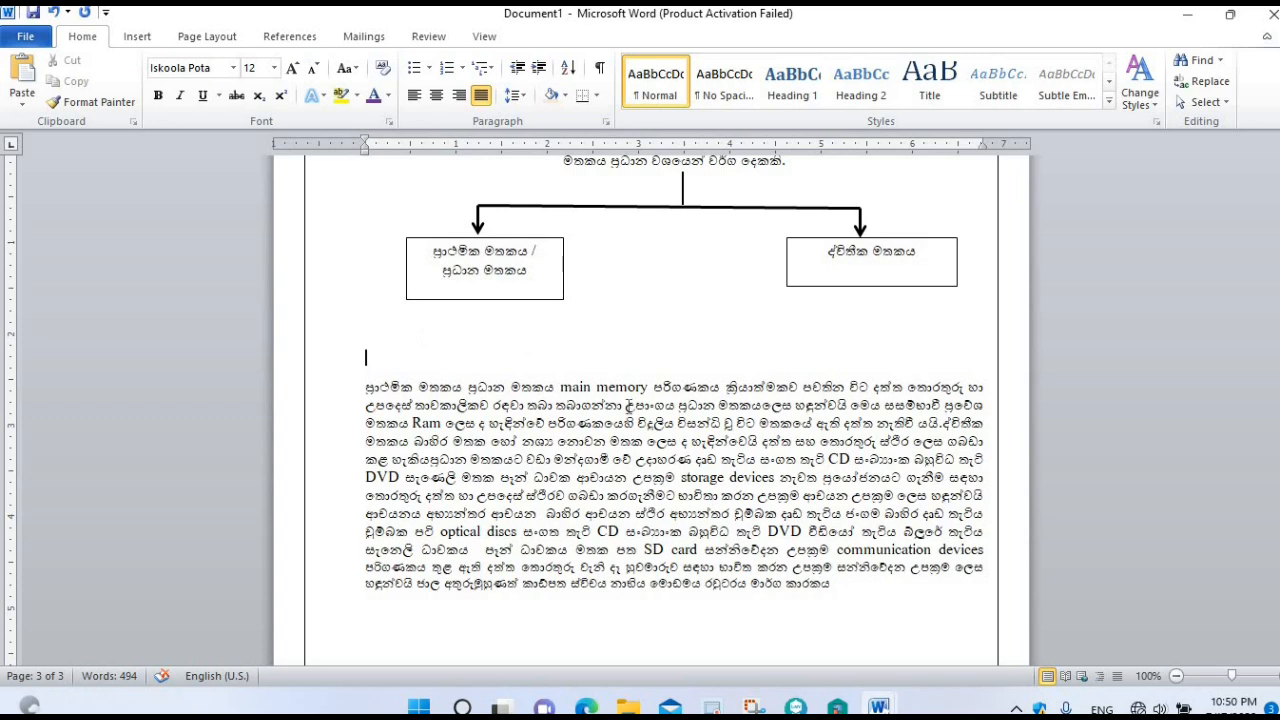
left_click(137, 38)
left_click(279, 90)
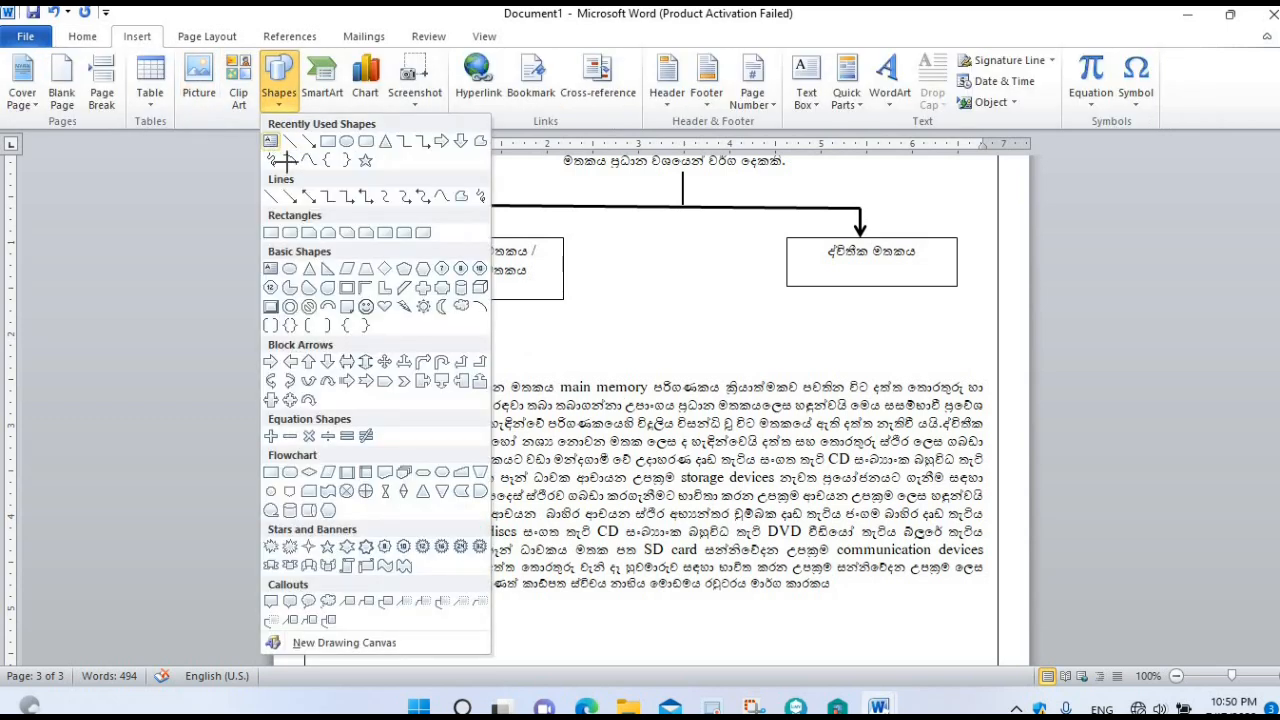
mouse_move(408, 311)
left_mouse_down()
mouse_move(434, 341)
mouse_move(563, 366)
left_mouse_up()
Move the paragraph text from "පරිගණකය ක්‍රියාත්මකව" through "මතකයලෙස හඳුන්වයි" into the empty box below the primary memory box
left_click(367, 389)
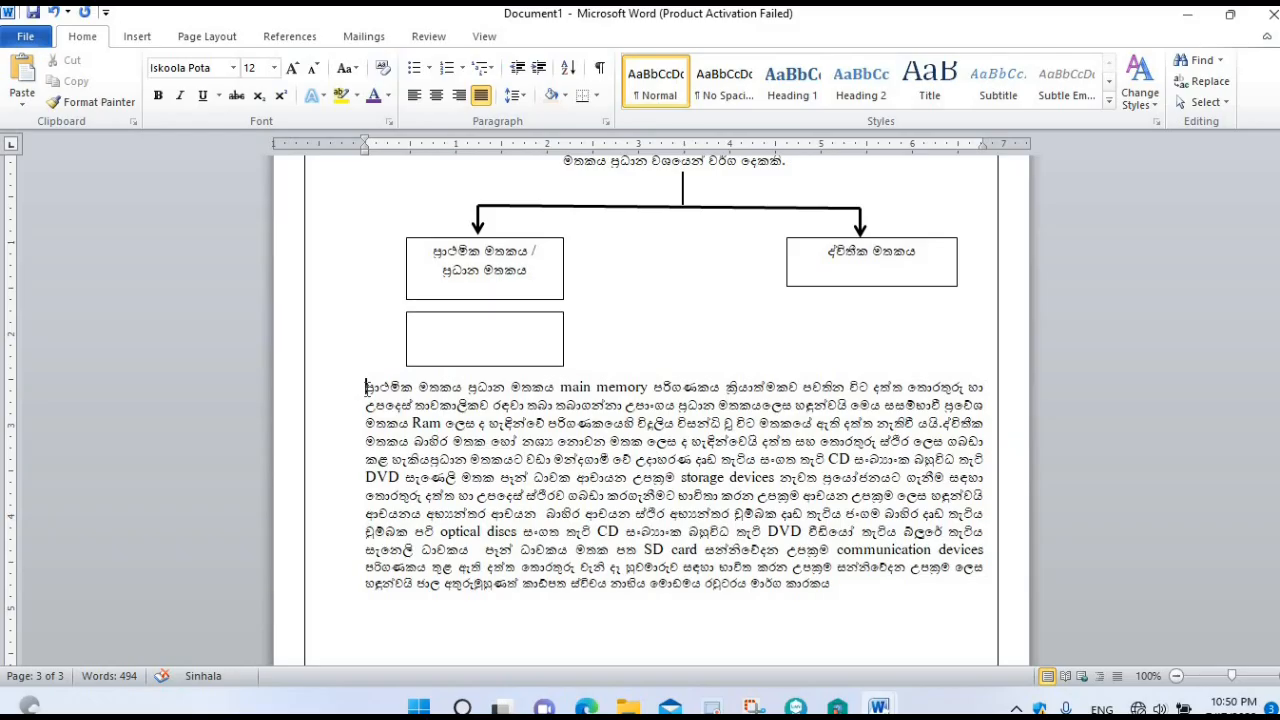
left_click_drag(653, 387, 847, 405)
left_click(70, 64)
left_click(426, 331)
key("ctrl+v")
Move "main memory" from the paragraph to the end of the primary memory box, enclose it in parentheses and make the box slightly taller
left_click_drag(366, 387, 512, 387)
left_click_drag(560, 387, 648, 386)
left_click(70, 60)
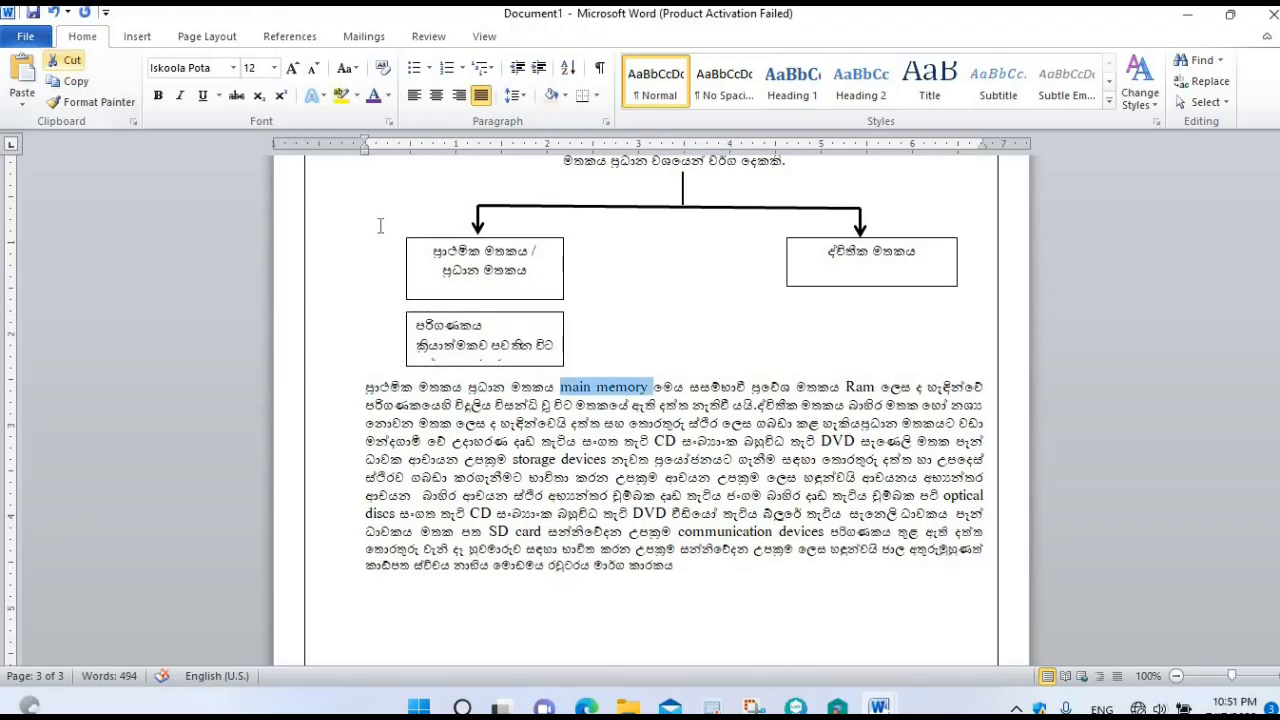
left_click(529, 273)
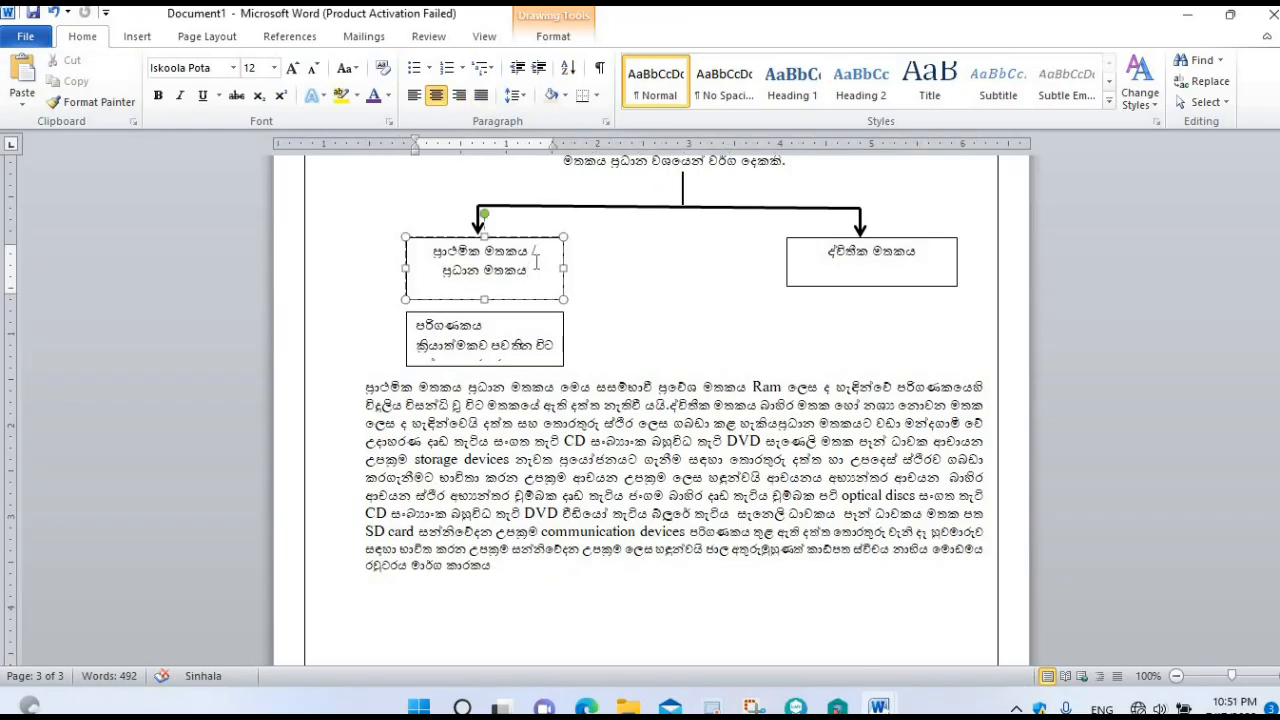
left_click(24, 72)
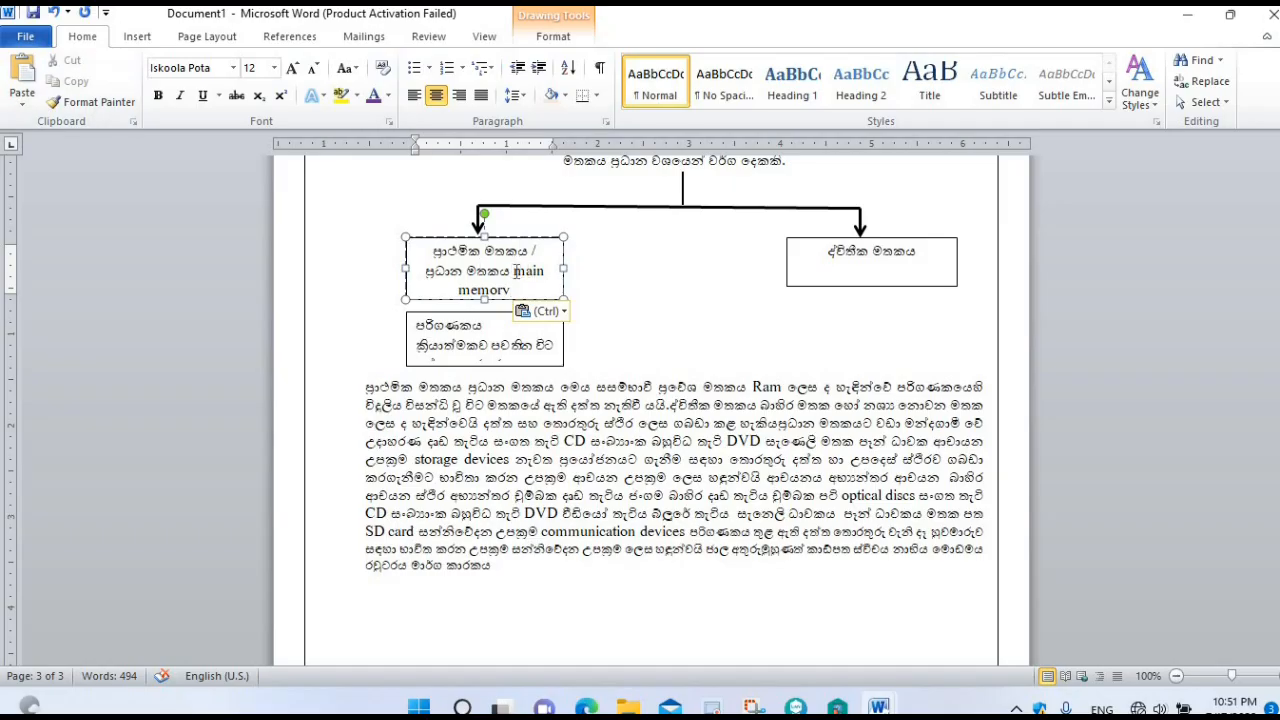
left_click(515, 272)
type("(")
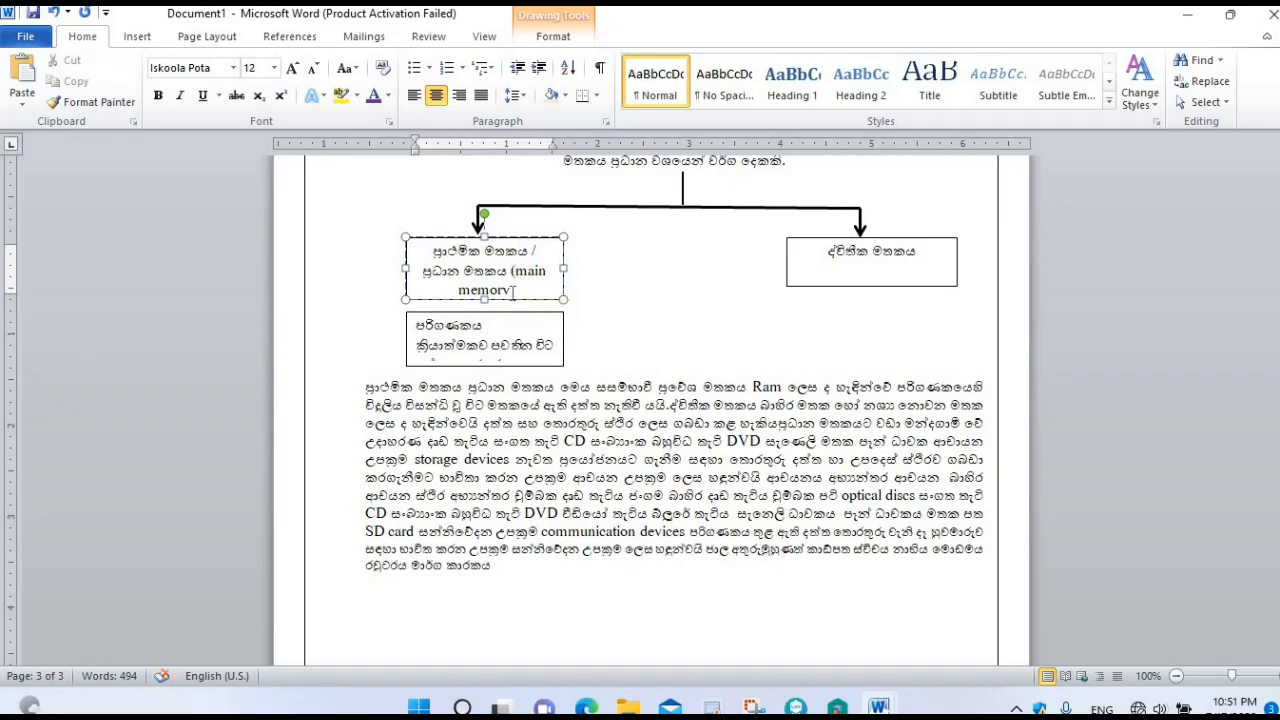
type(")")
left_click_drag(484, 299, 485, 305)
Capitalize each word of "main memory" in the primary memory box
left_click(525, 262)
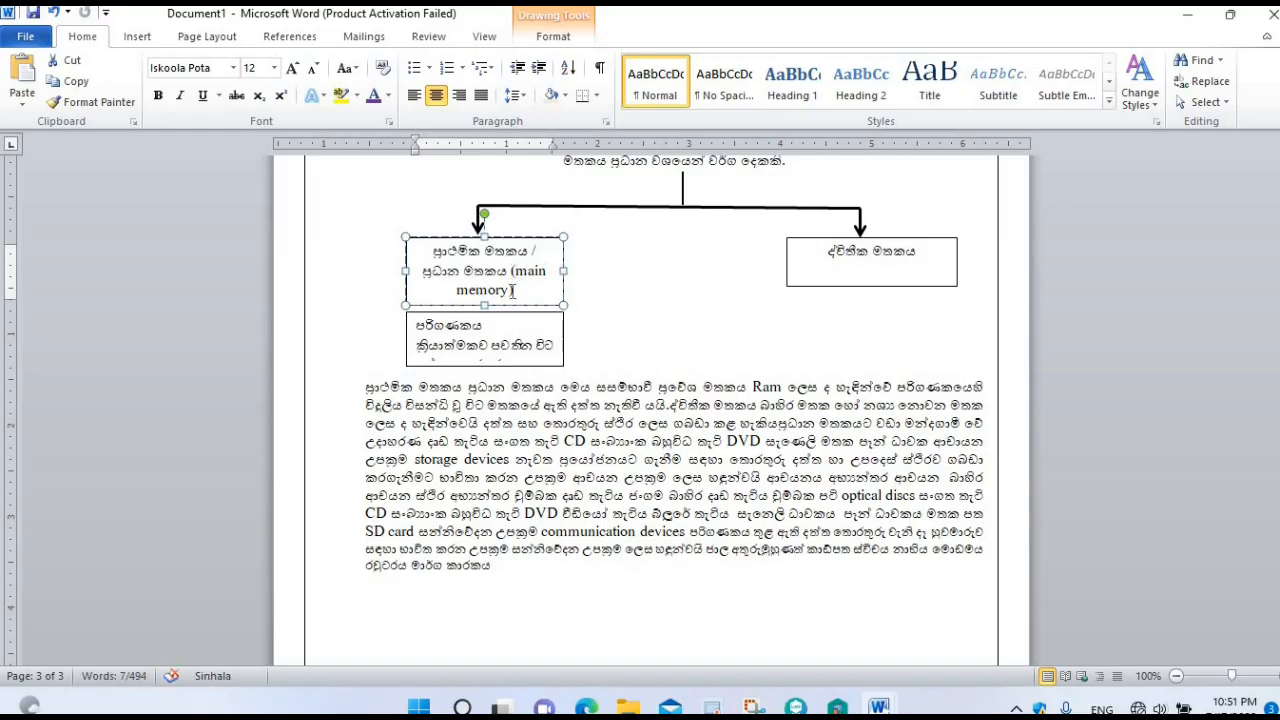
left_click_drag(515, 271, 512, 290)
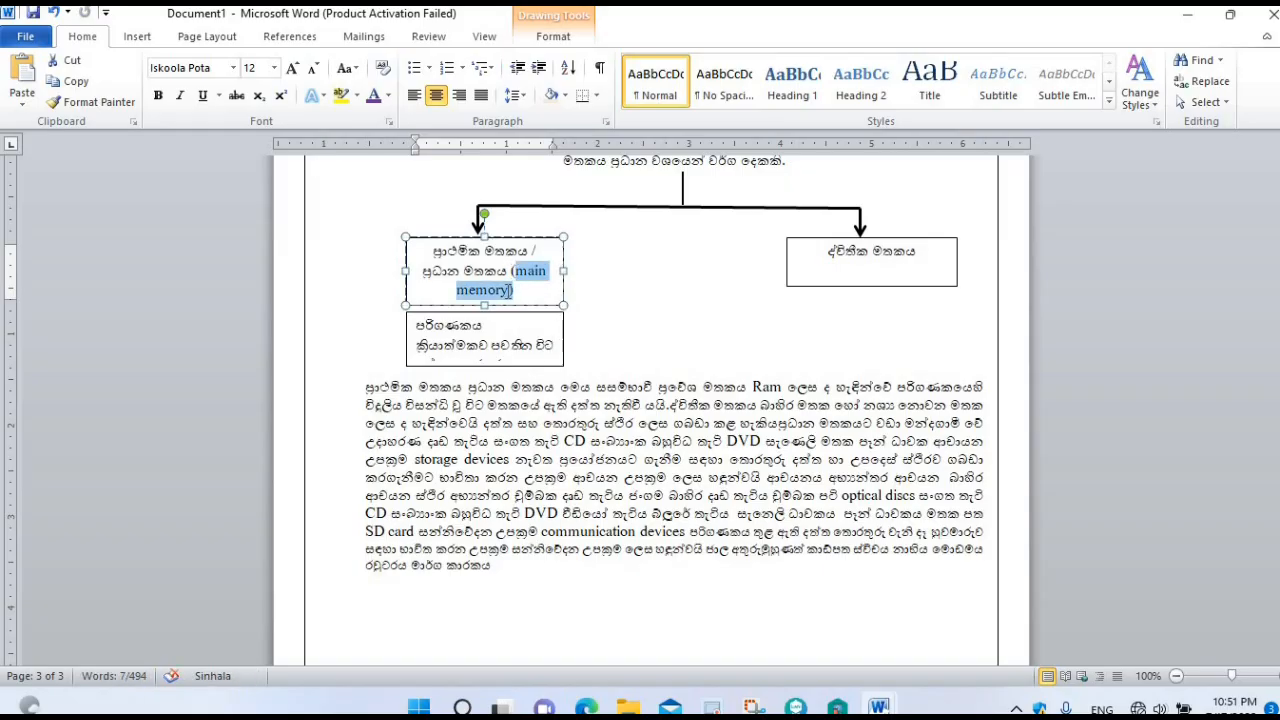
left_click(349, 68)
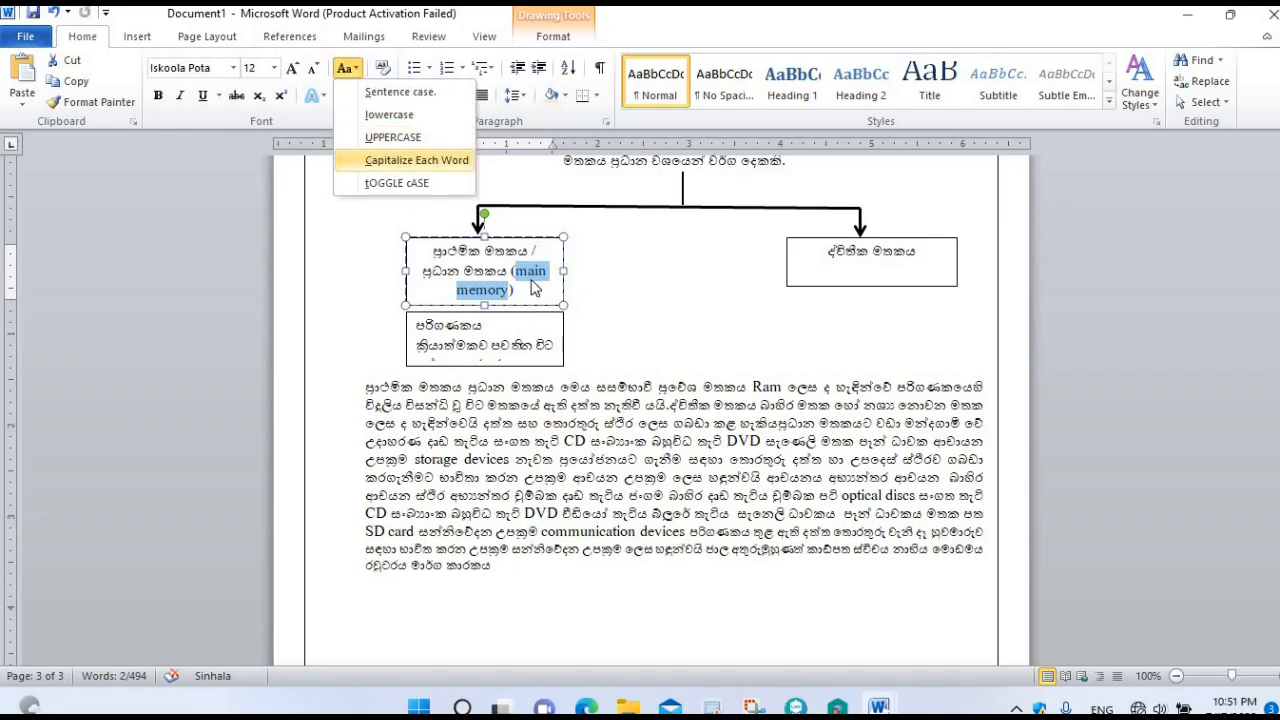
left_click(397, 162)
left_click(644, 347)
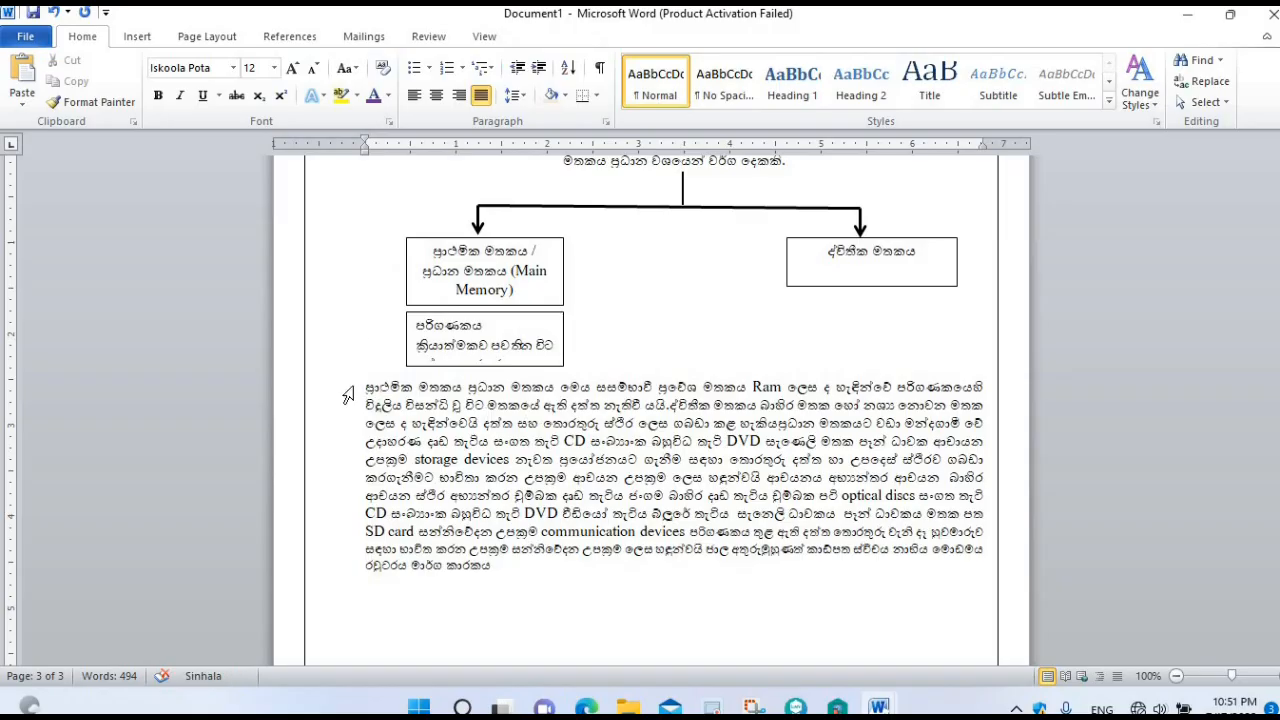
Push the paragraph down with blank lines and lengthen the primary memory description box to fit its full text
key("Return")
key("Return")
key("Return")
key("Return")
left_click(484, 365)
left_click_drag(484, 365, 484, 472)
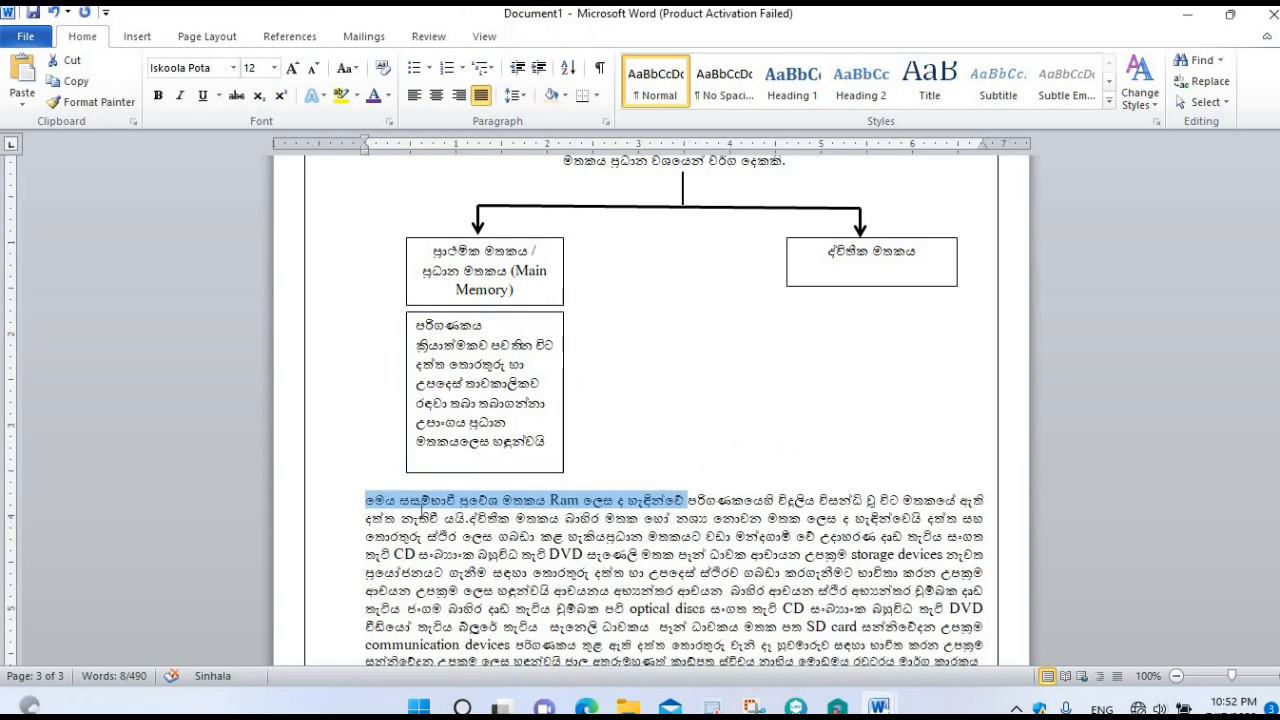
Move the sentences from "මෙය සසම්භාවී" through "නැතිවී යයි." onto a new line of the primary memory description box, and widen the box
left_click_drag(367, 501, 466, 519)
key("Delete")
left_click(549, 443)
key("Return")
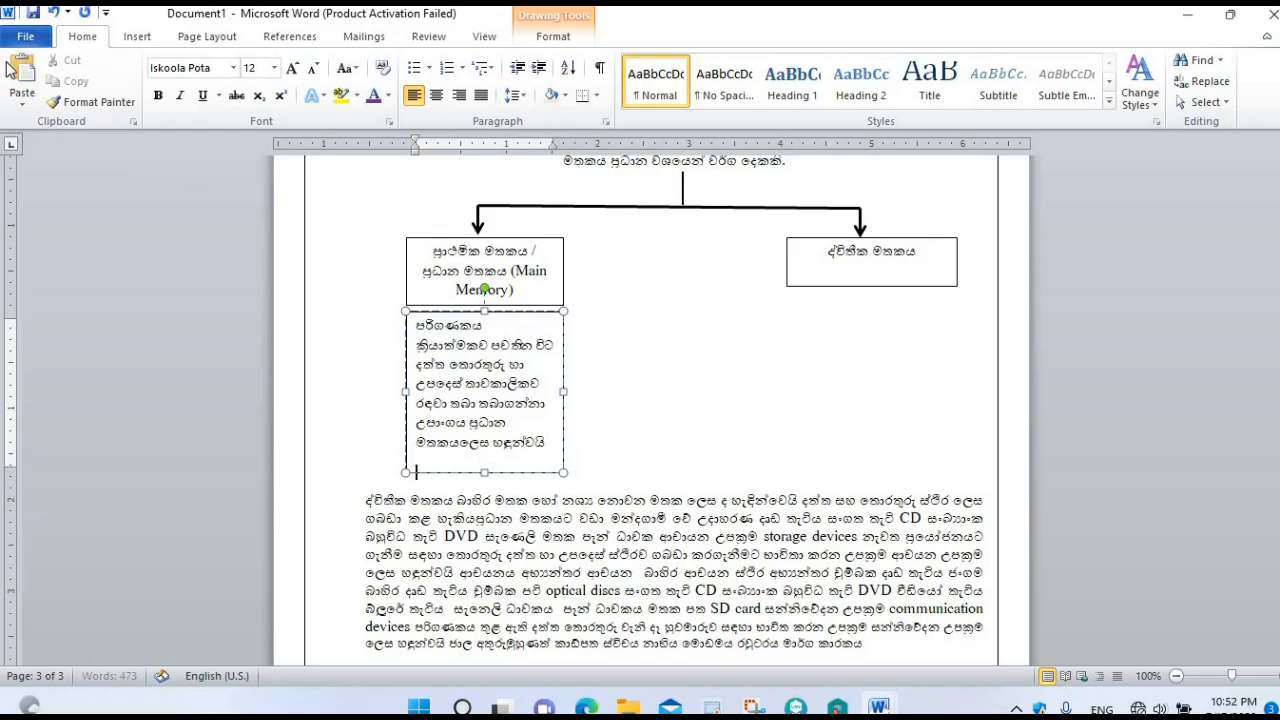
left_click(20, 72)
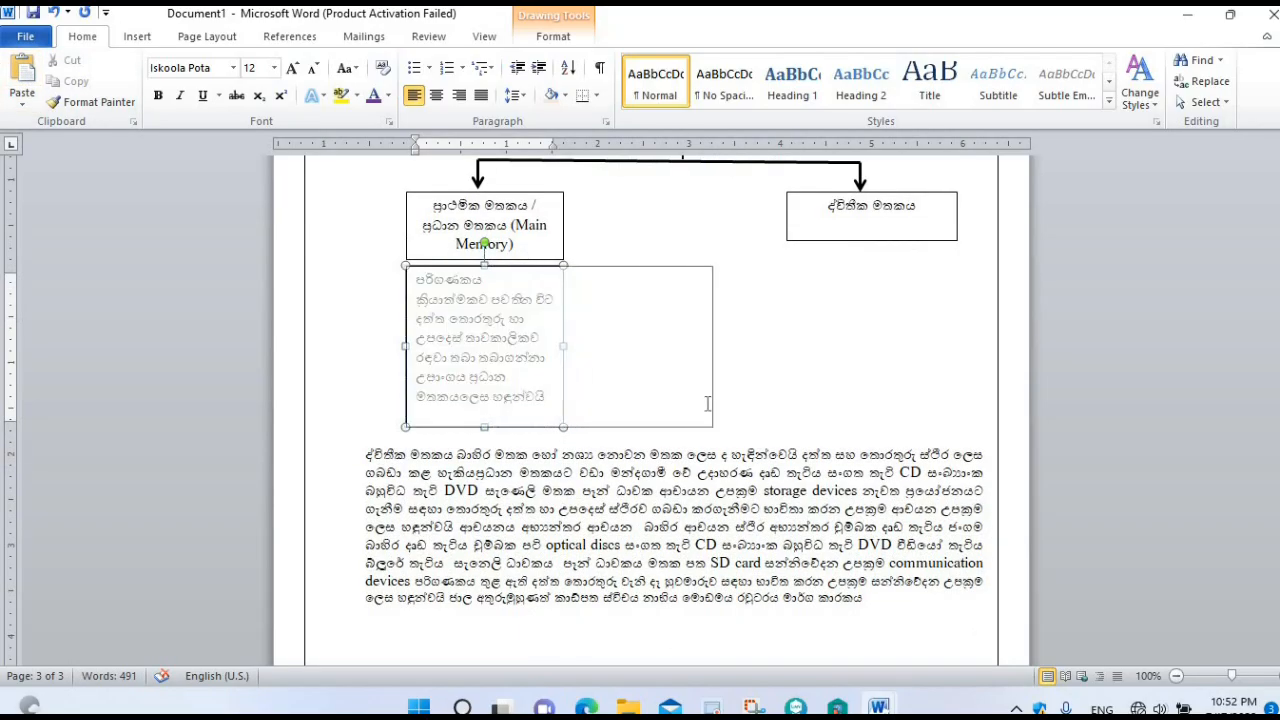
Add a period after "හැඳින්වේ" in the description box and start the following sentence as a separate paragraph
left_click(473, 389)
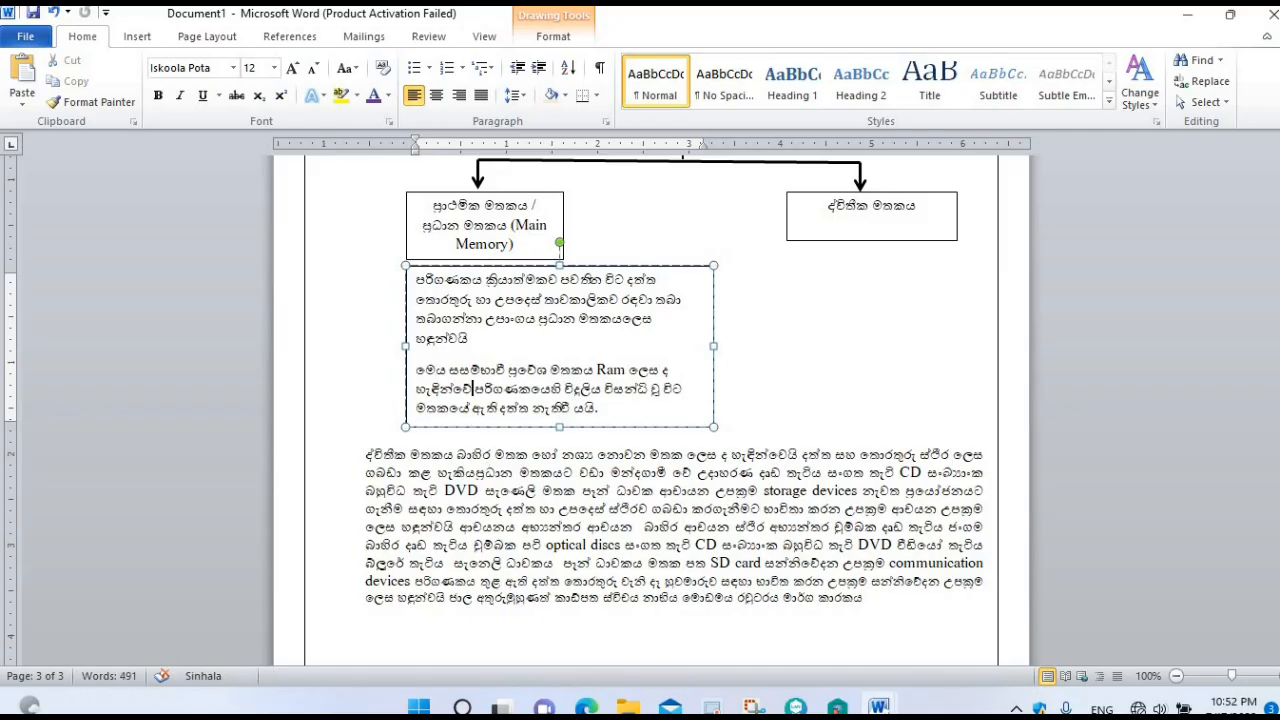
type("'")
key("BackSpace")
type(".")
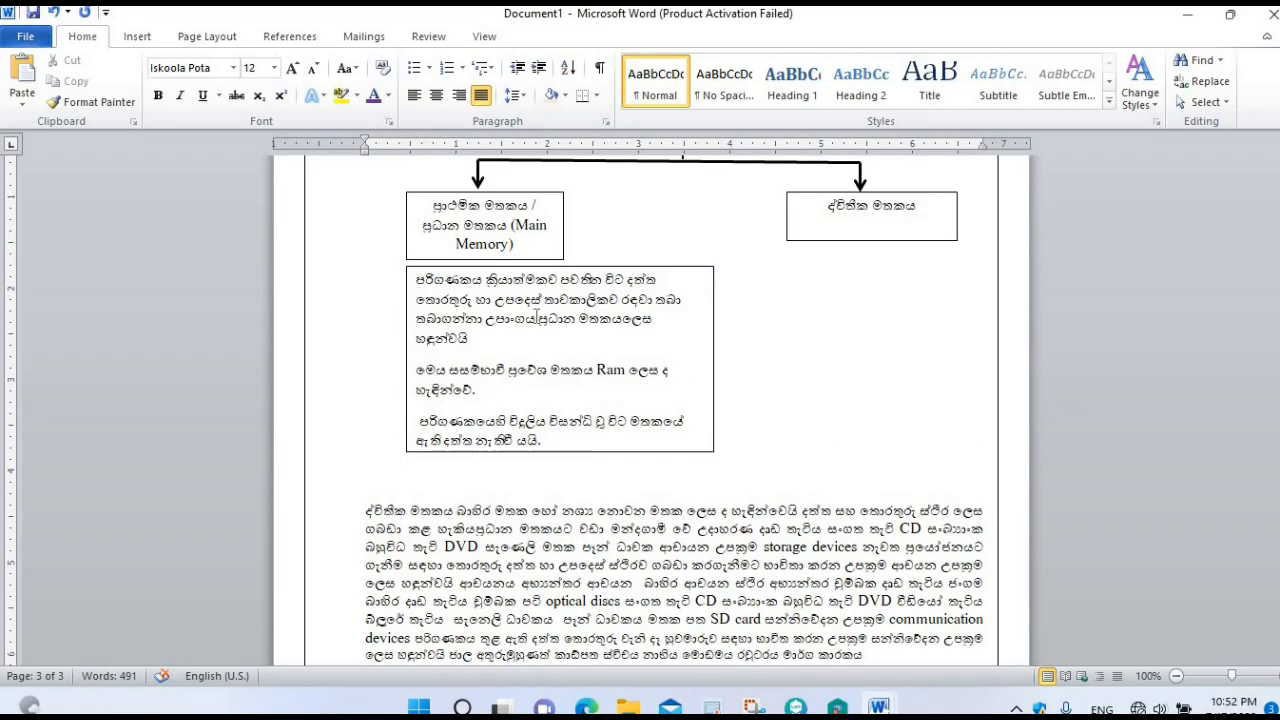
Apply four-diamond bullets to all three paragraphs in the primary memory description box
left_click_drag(416, 279, 674, 447)
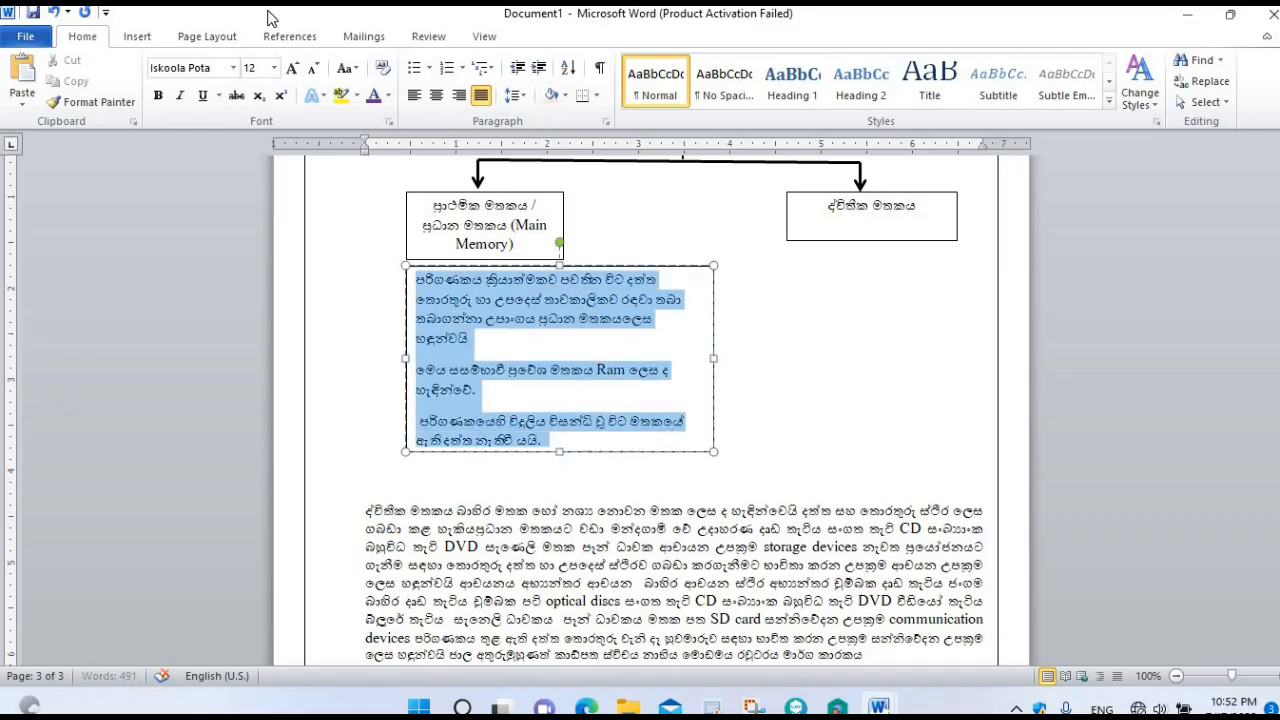
left_click(428, 67)
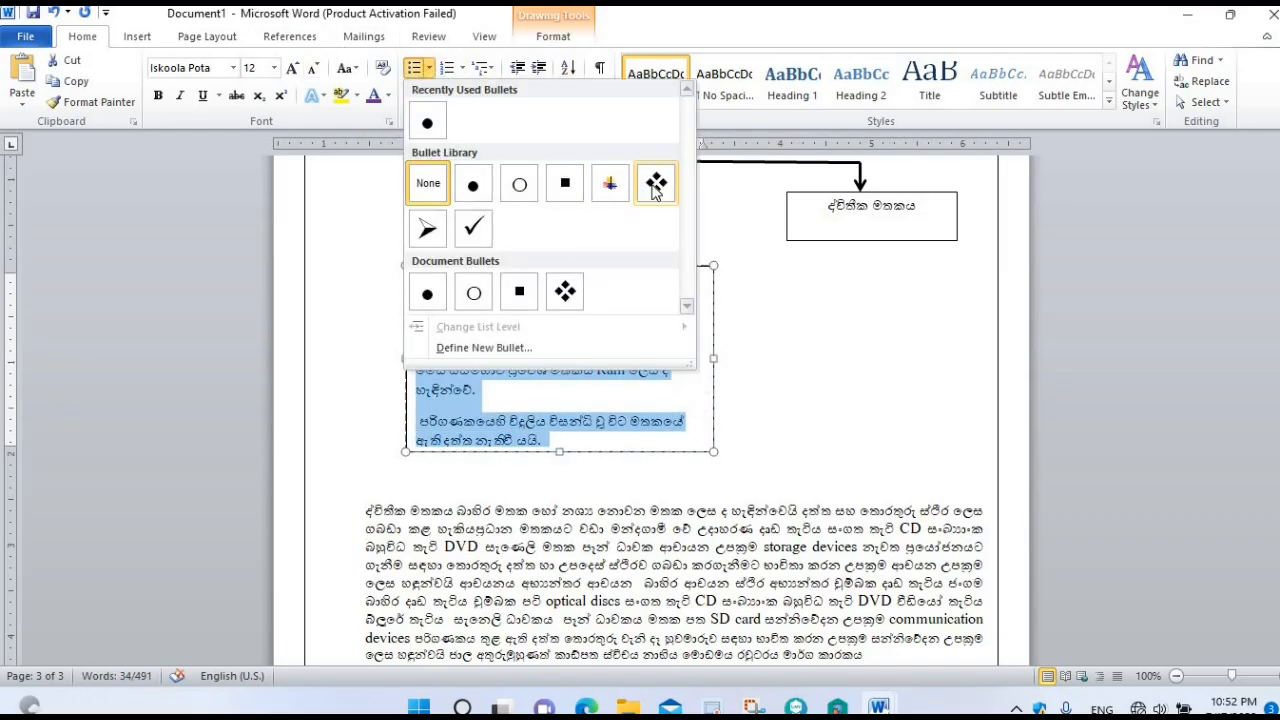
left_click(654, 183)
left_click(592, 463)
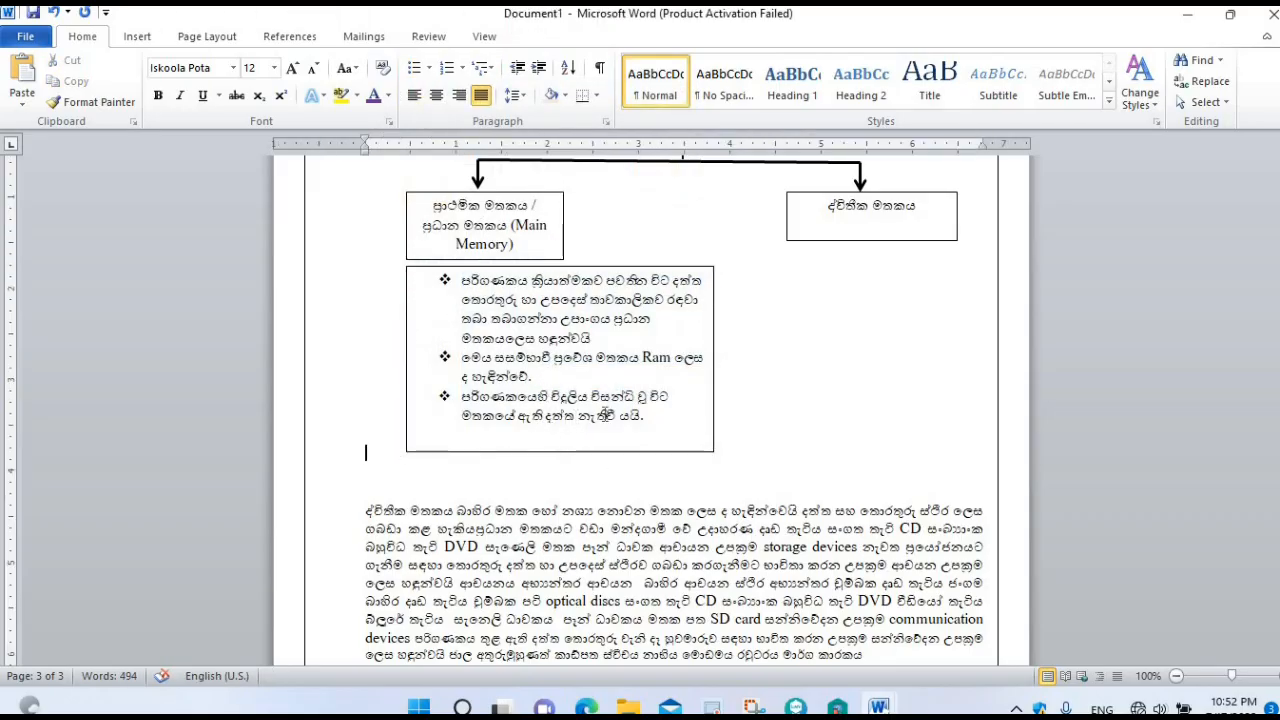
Enclose "Ram" in parentheses in the second bullet and change it to uppercase
left_click(610, 417)
double_click(667, 362)
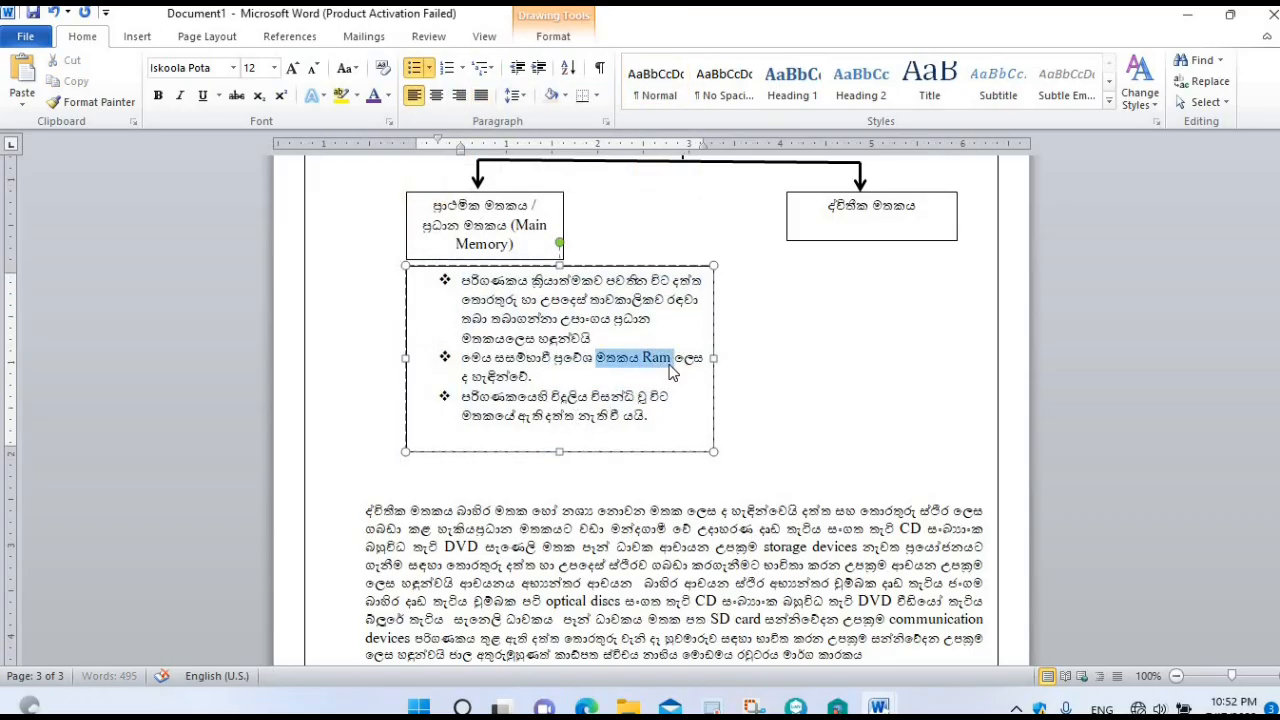
left_click(642, 357)
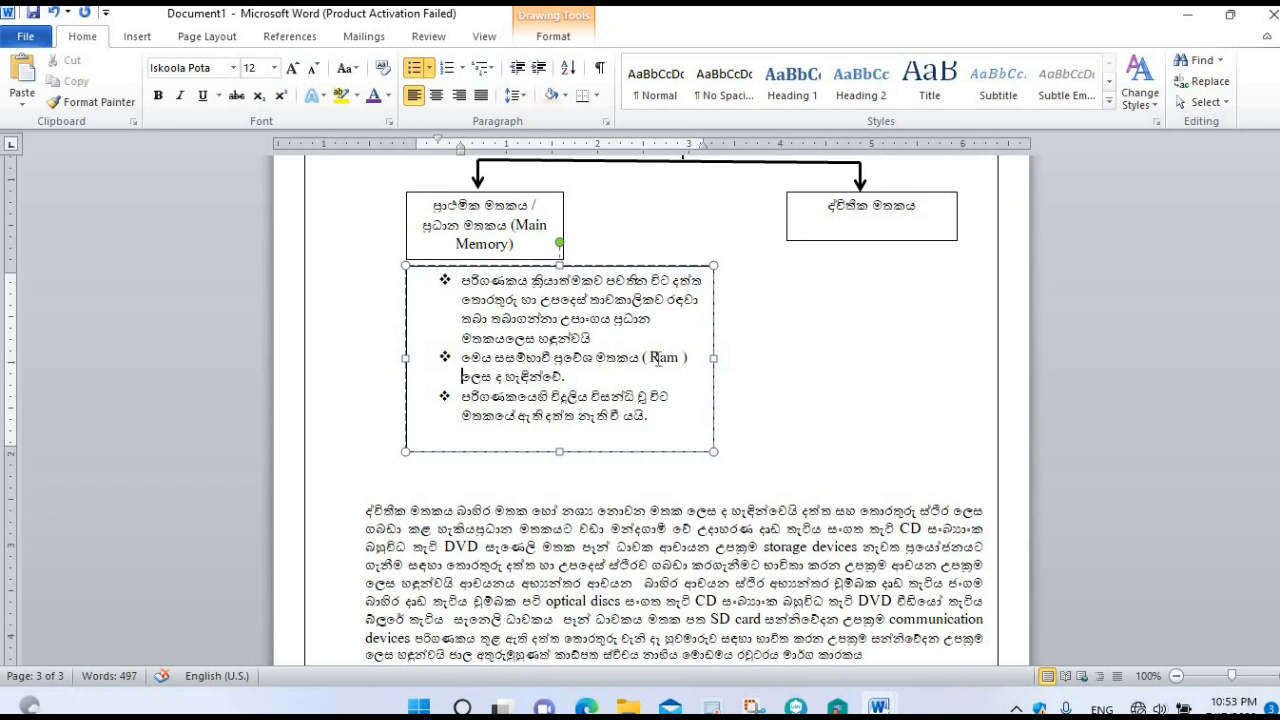
left_click_drag(643, 358, 680, 358)
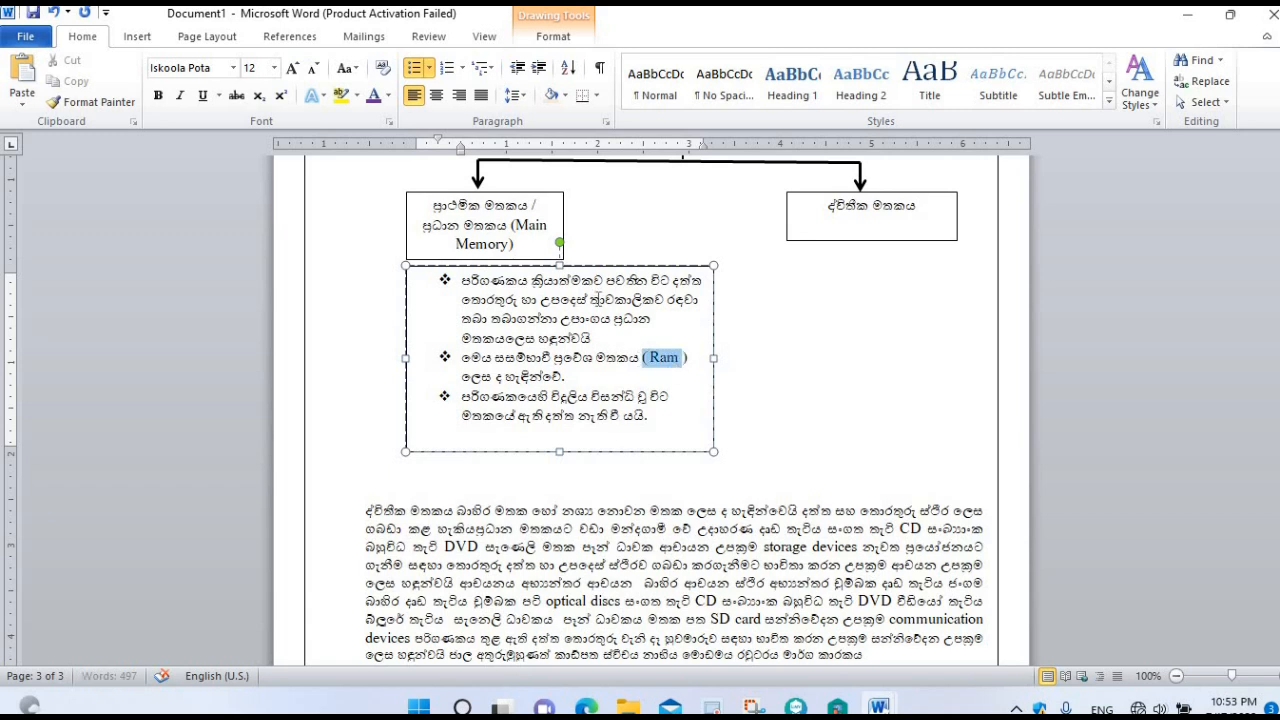
left_click(346, 68)
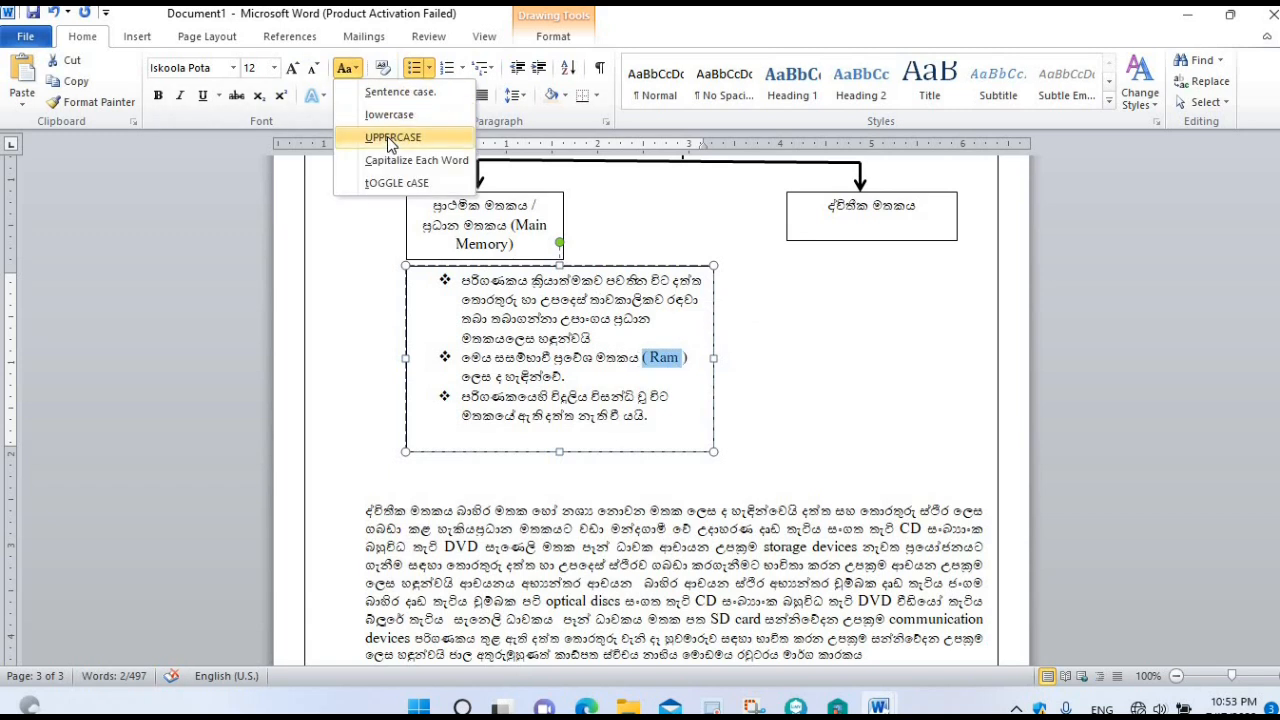
left_click(390, 139)
left_click(750, 592)
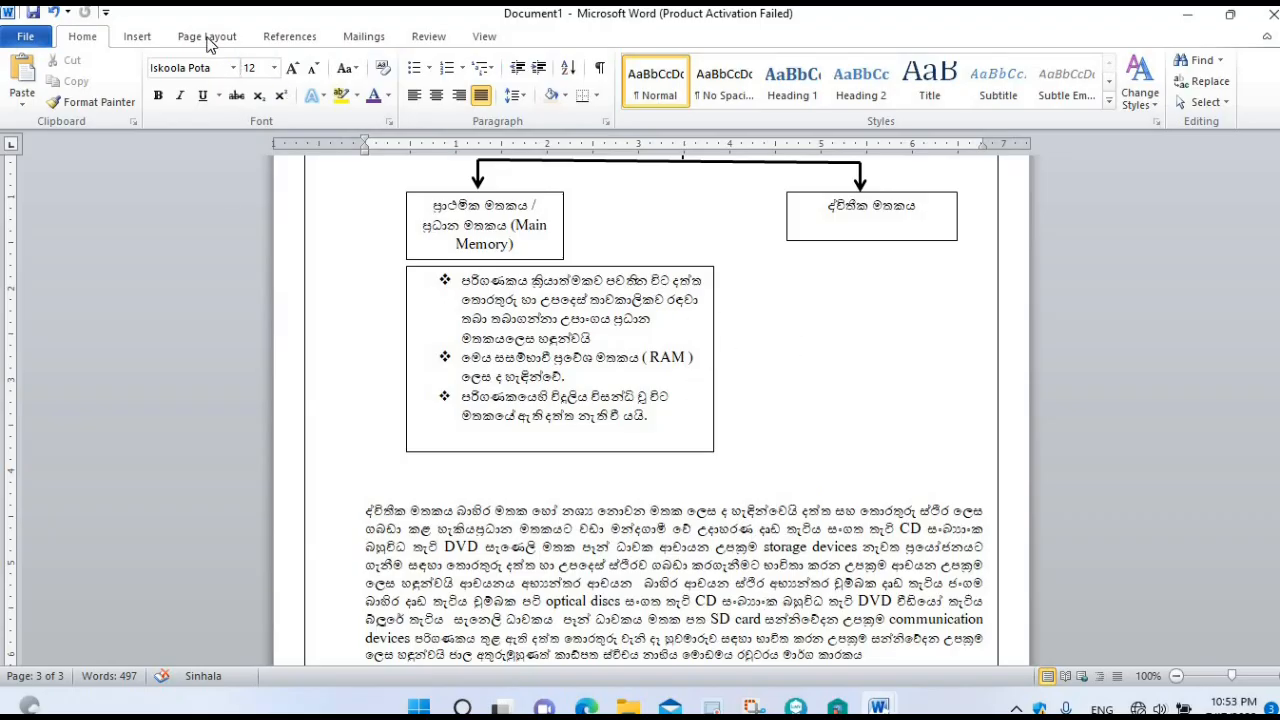
Draw a large text box below the "ද්විතීක මතකය" box, beside the primary memory description
scroll(258, 110, "down", 1)
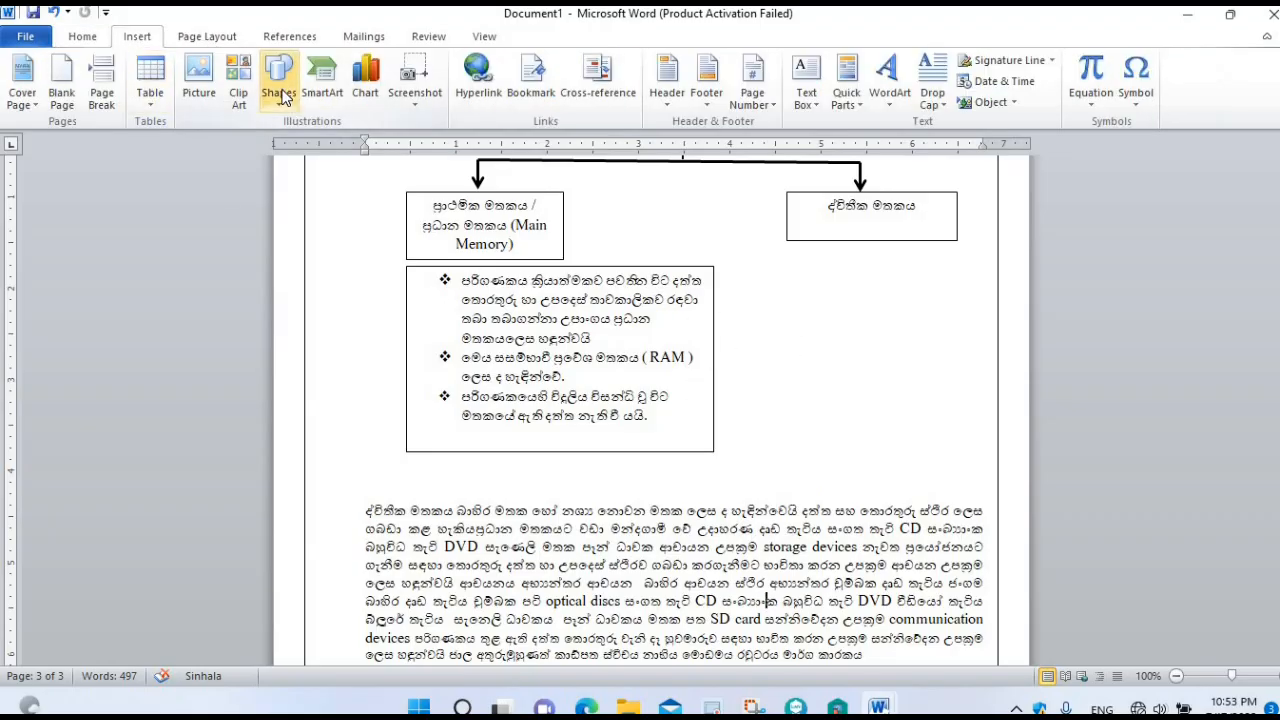
left_click(281, 92)
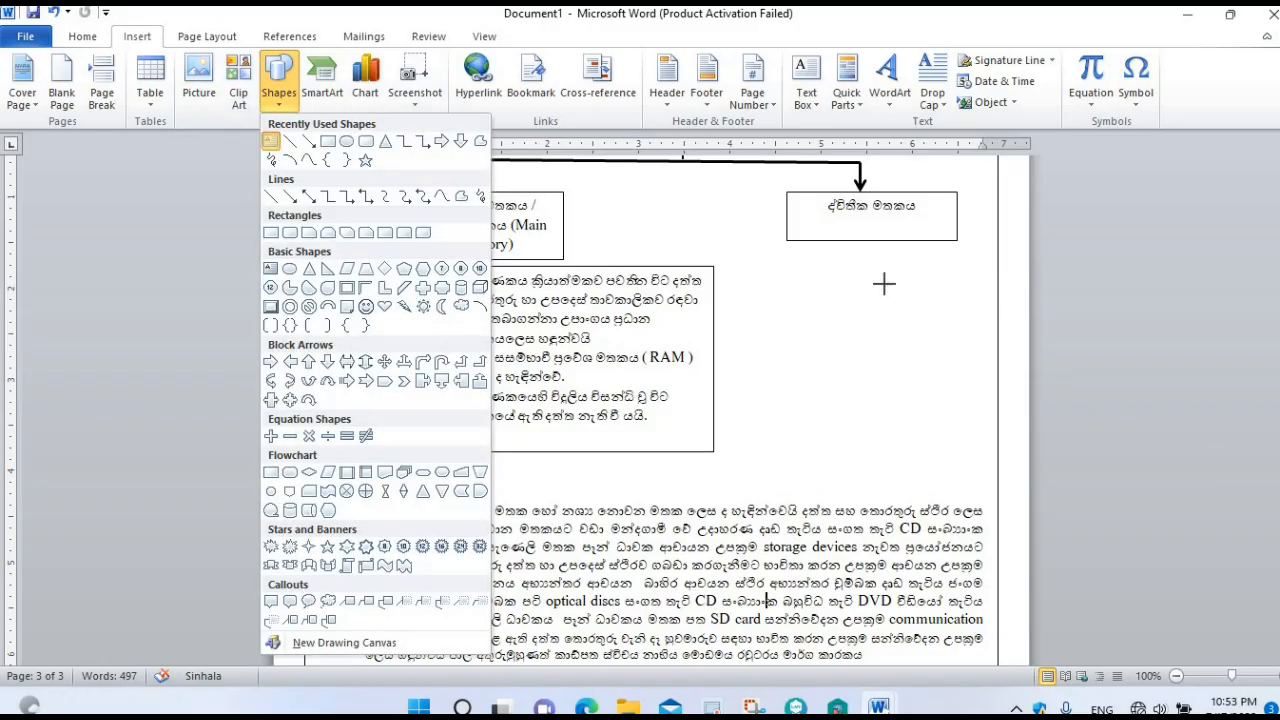
mouse_move(757, 263)
left_mouse_down()
mouse_move(960, 299)
mouse_move(988, 357)
mouse_move(979, 452)
left_mouse_up()
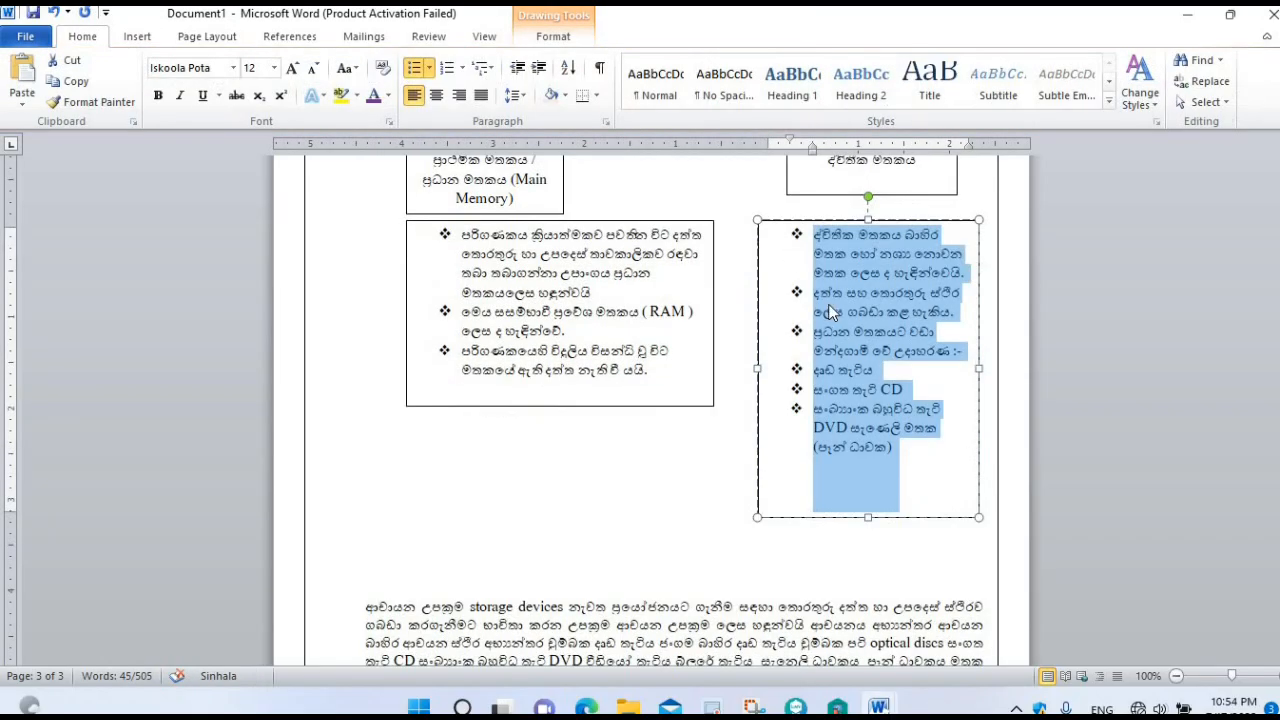
Reduce the left indent of all bullets in the secondary memory description box and shorten the box to fit its text
left_click(834, 312)
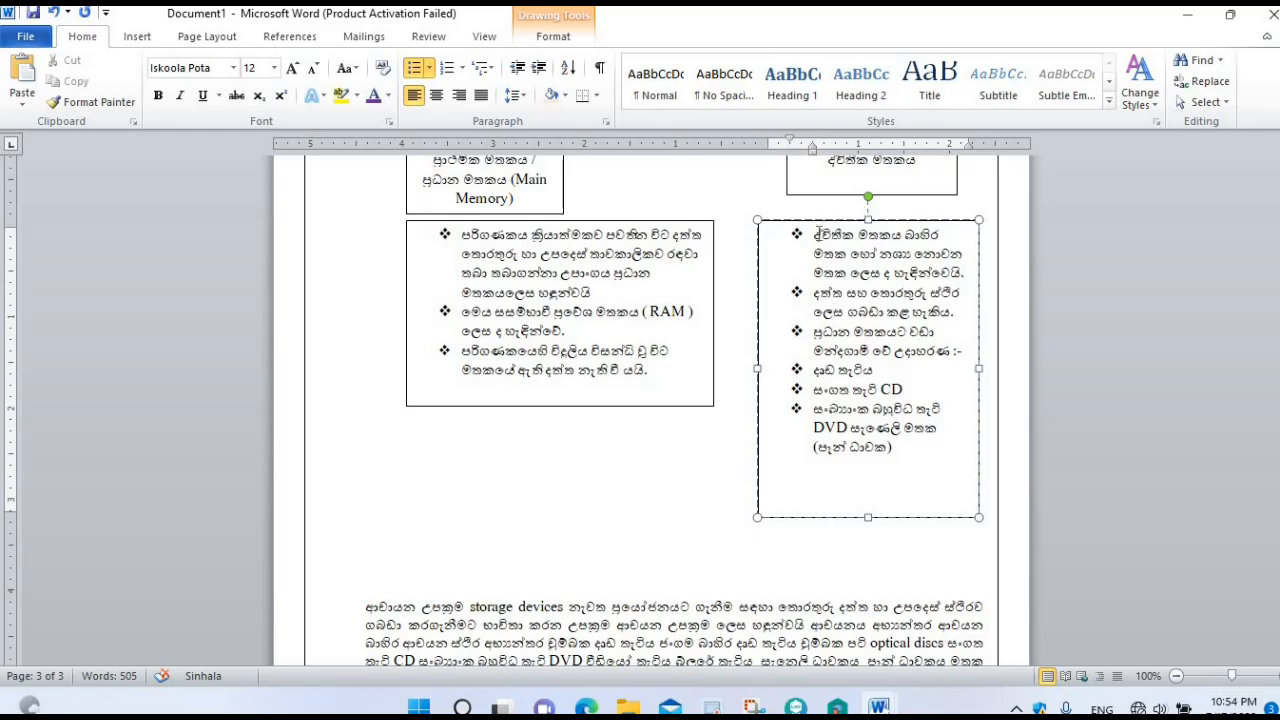
key("ctrl+a")
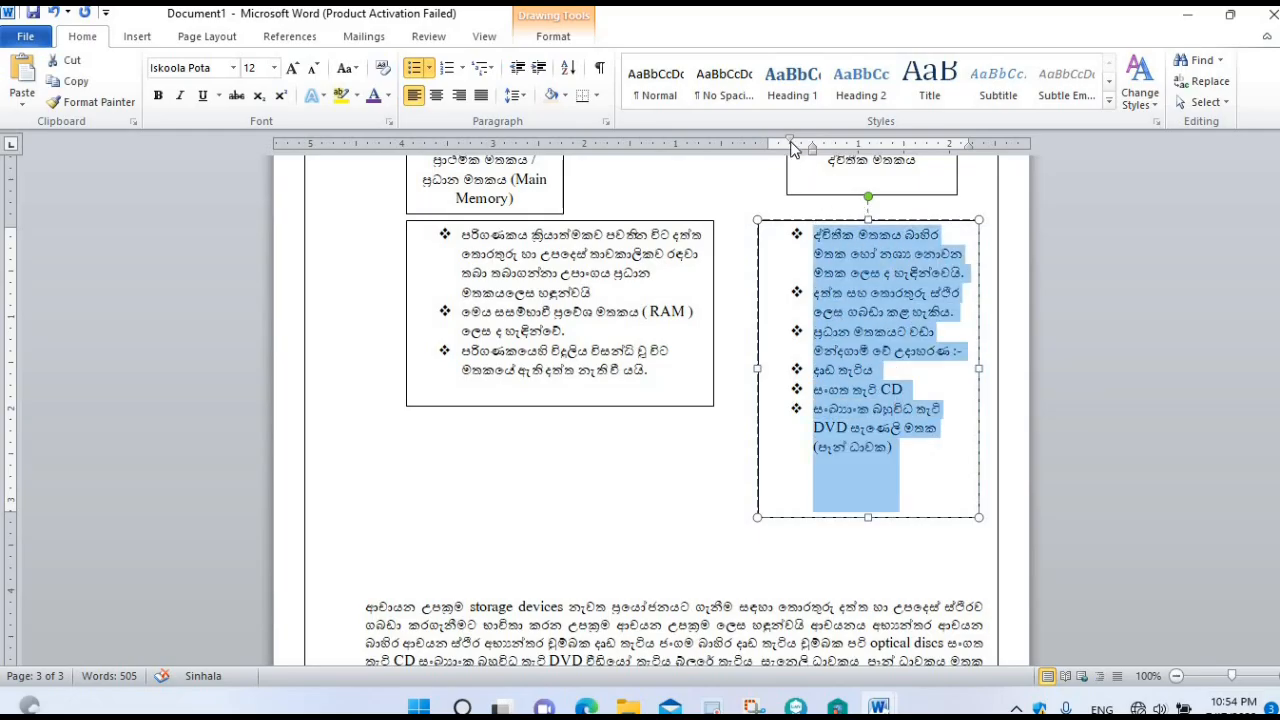
mouse_move(790, 144)
left_mouse_down()
mouse_move(767, 146)
mouse_move(801, 153)
mouse_move(789, 158)
left_mouse_up()
left_click_drag(870, 517, 880, 447)
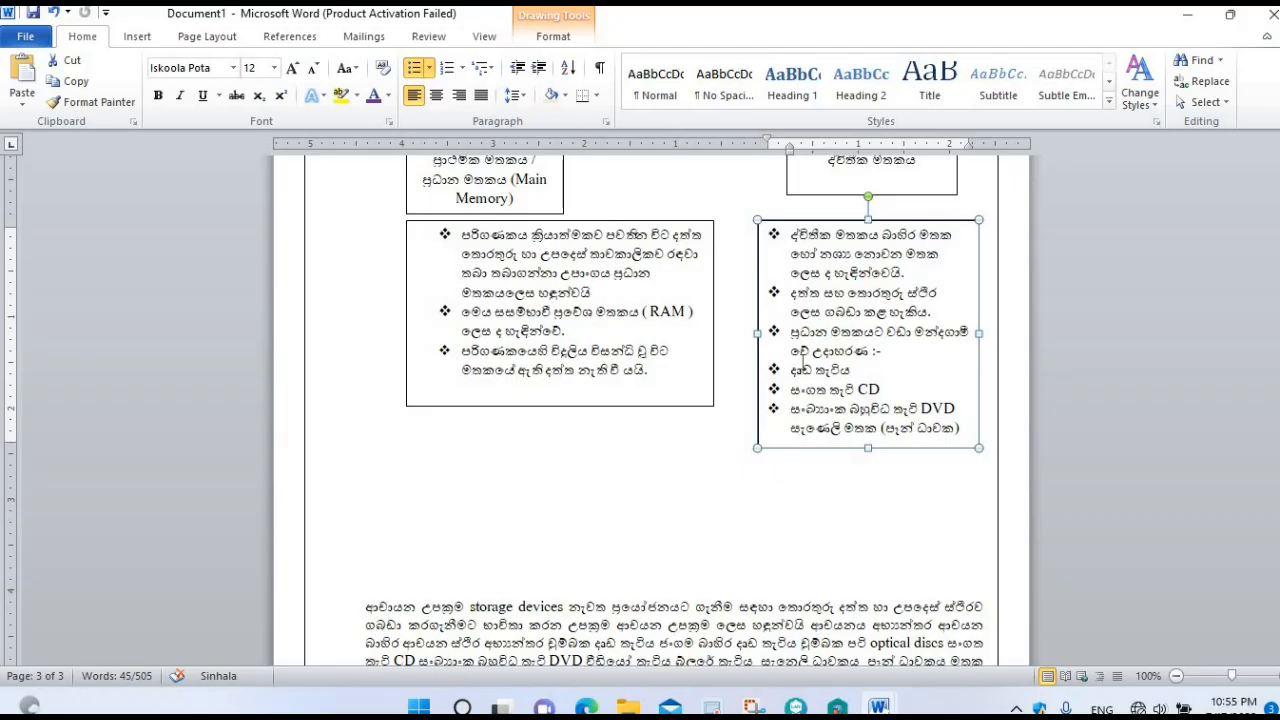
Add a period after "වේ" in the third secondary memory bullet and move "උදාහරණ :-" into its own bullet
left_click(822, 408)
type("'")
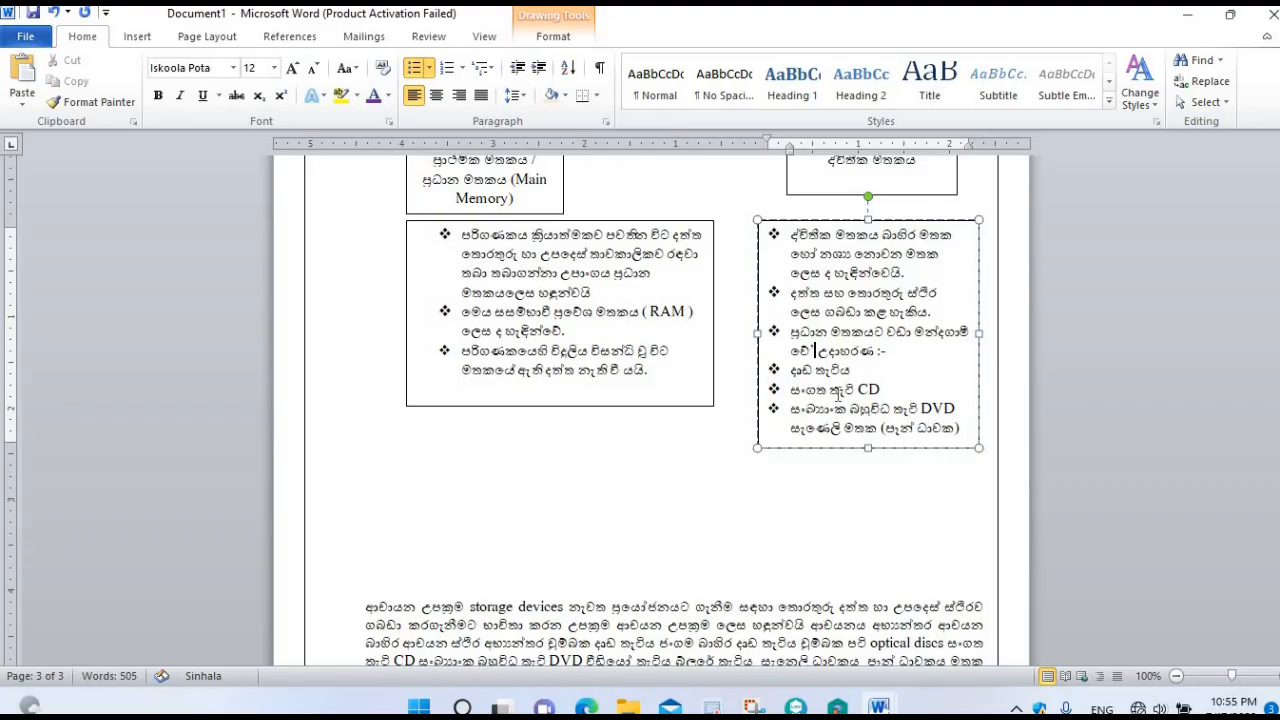
key("BackSpace")
type(".")
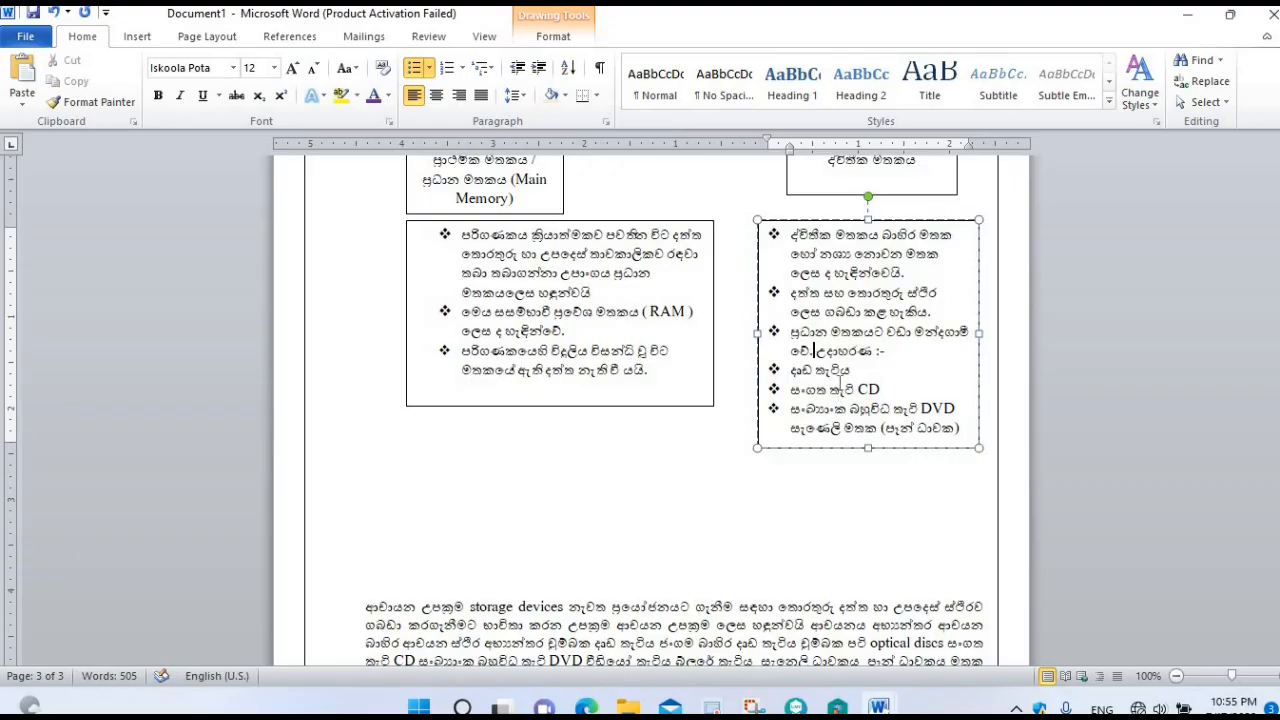
key("Return")
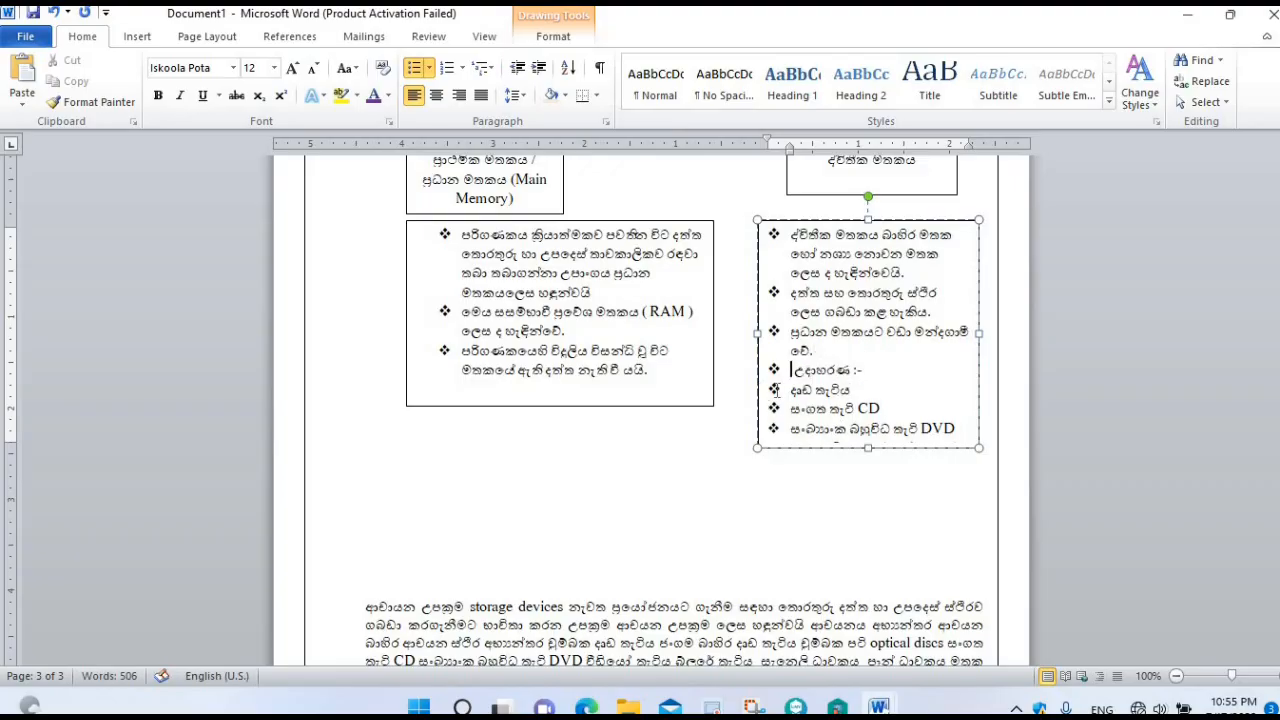
Demote the example items under "උදාහරණ :-" to second-level bullets and lengthen the box slightly
left_click_drag(790, 390, 957, 430)
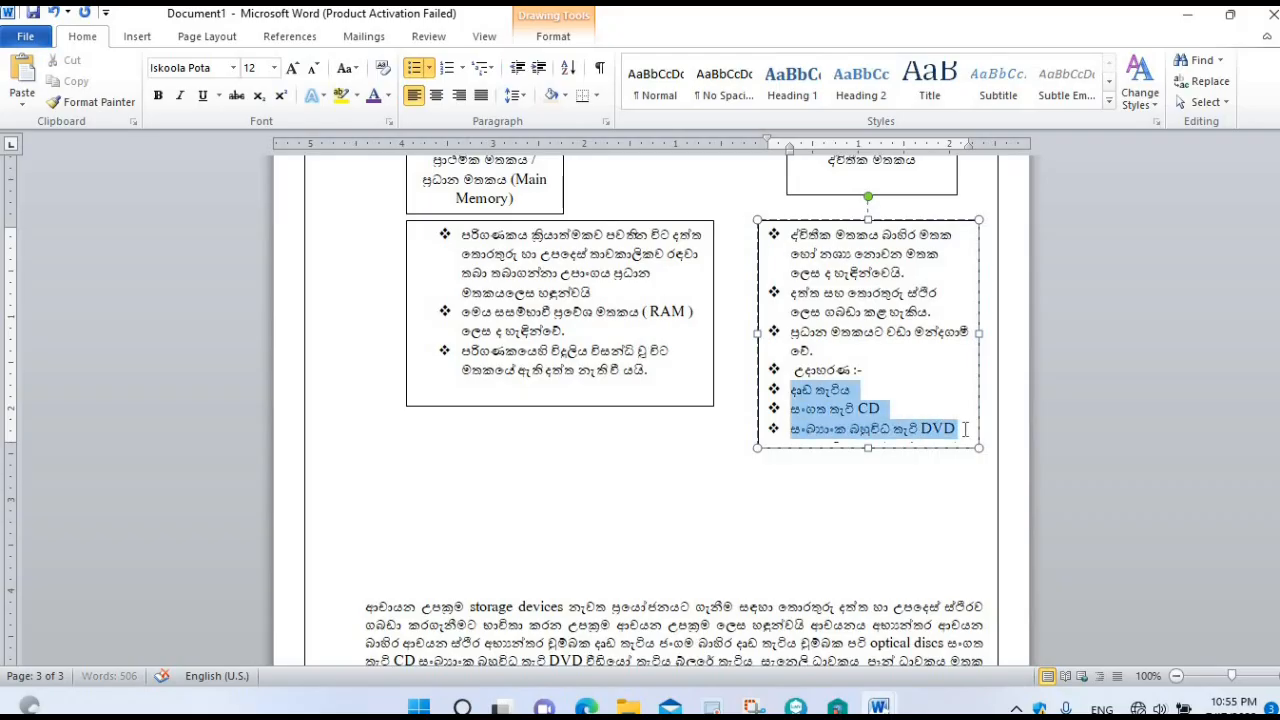
key("Tab")
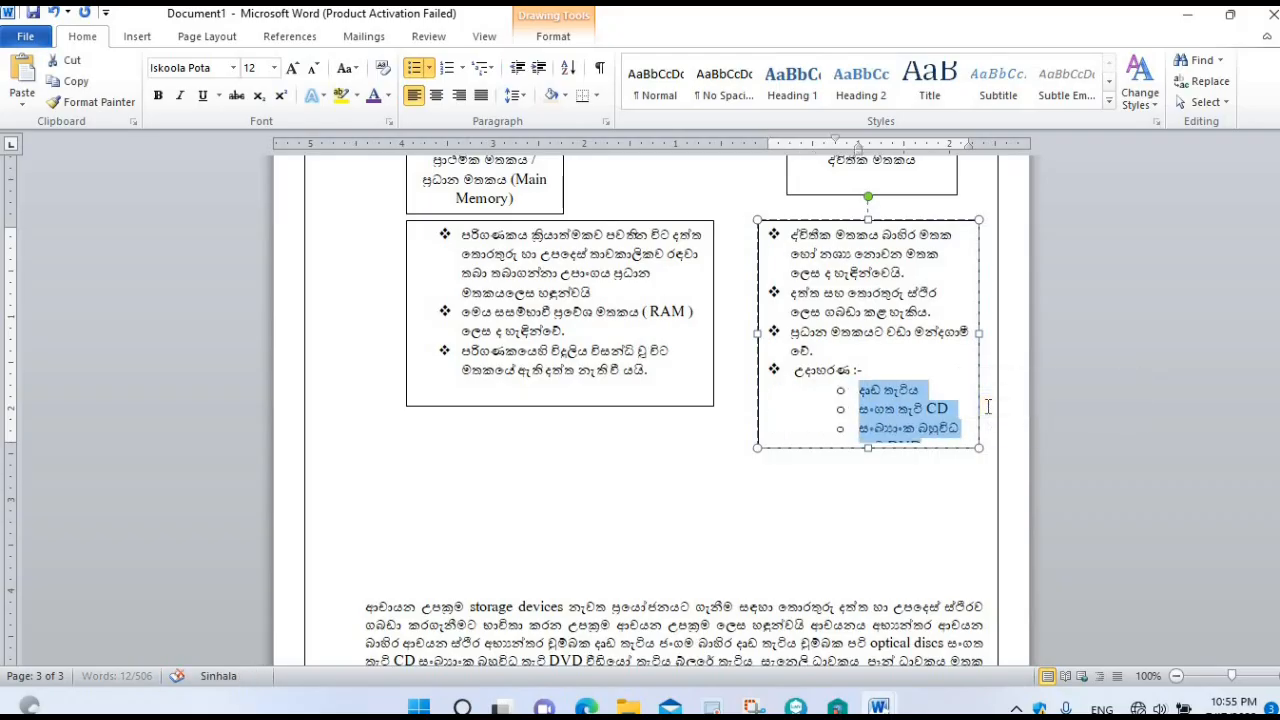
left_click(893, 469)
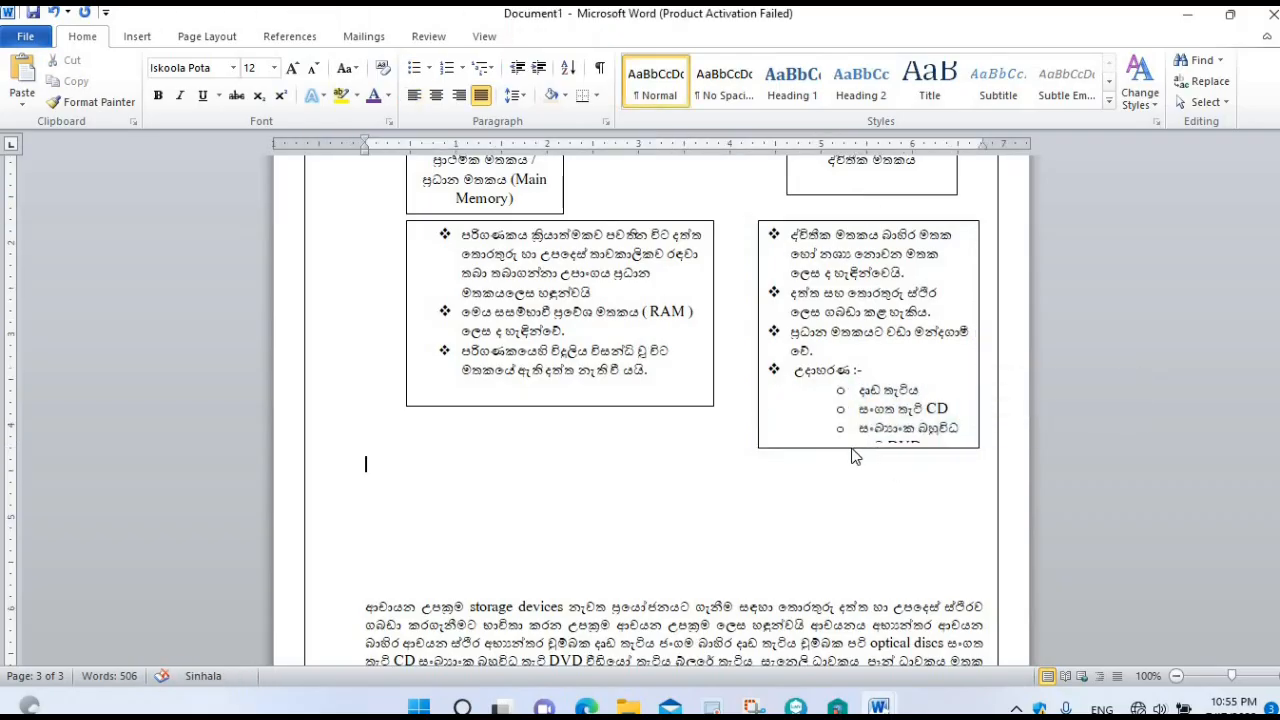
left_click(848, 452)
left_click_drag(868, 448, 866, 470)
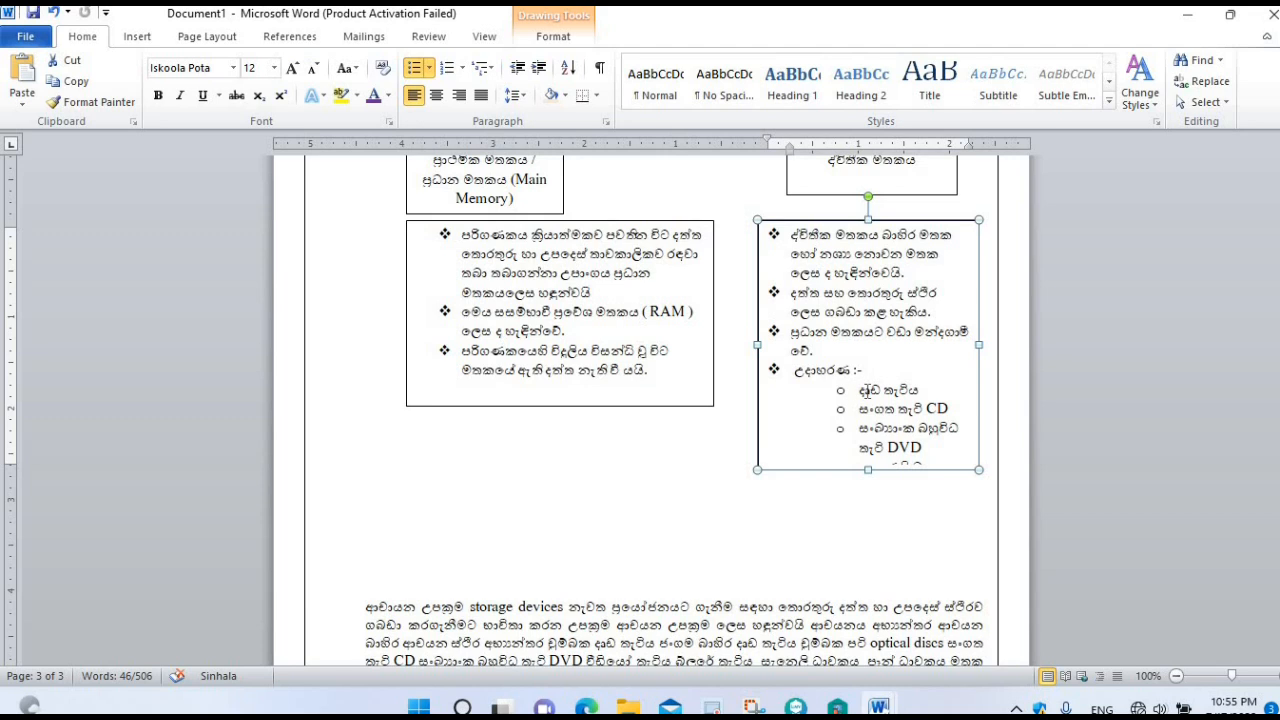
Reduce the indent of the second-level example bullets so they sit closer to the box's left edge
left_click_drag(859, 390, 930, 462)
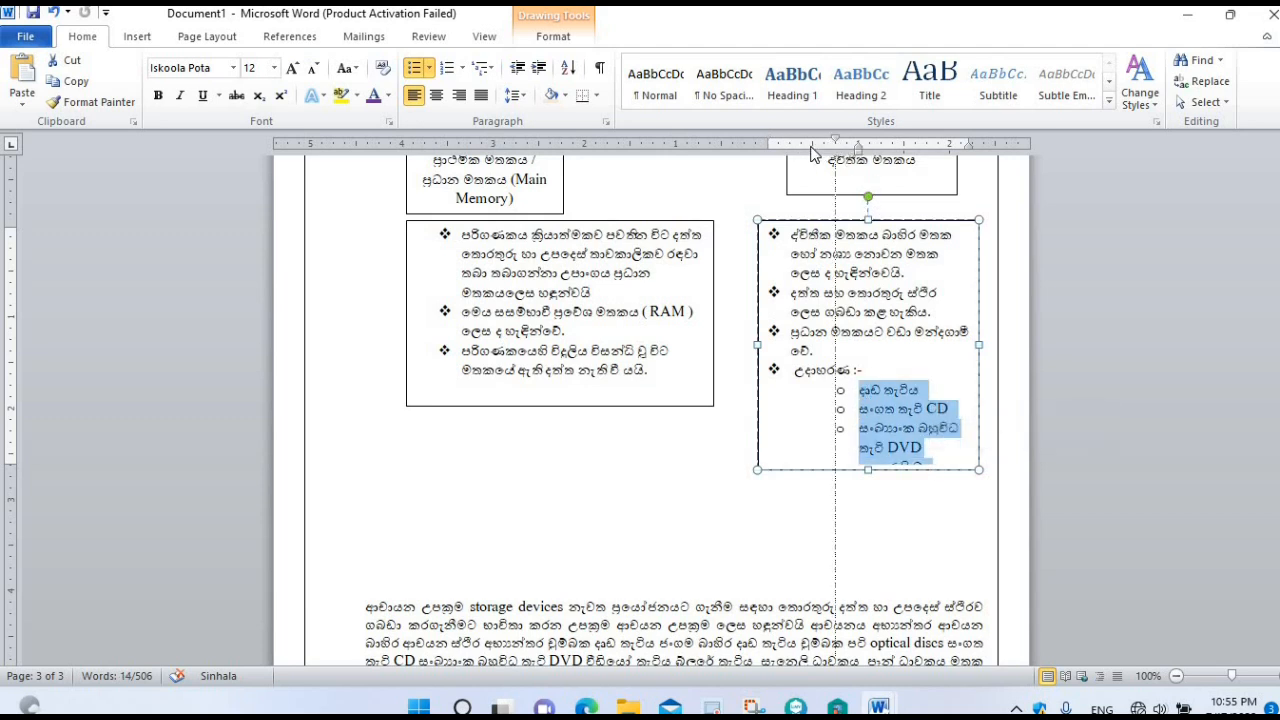
left_click_drag(811, 152, 795, 141)
left_click_drag(858, 147, 818, 147)
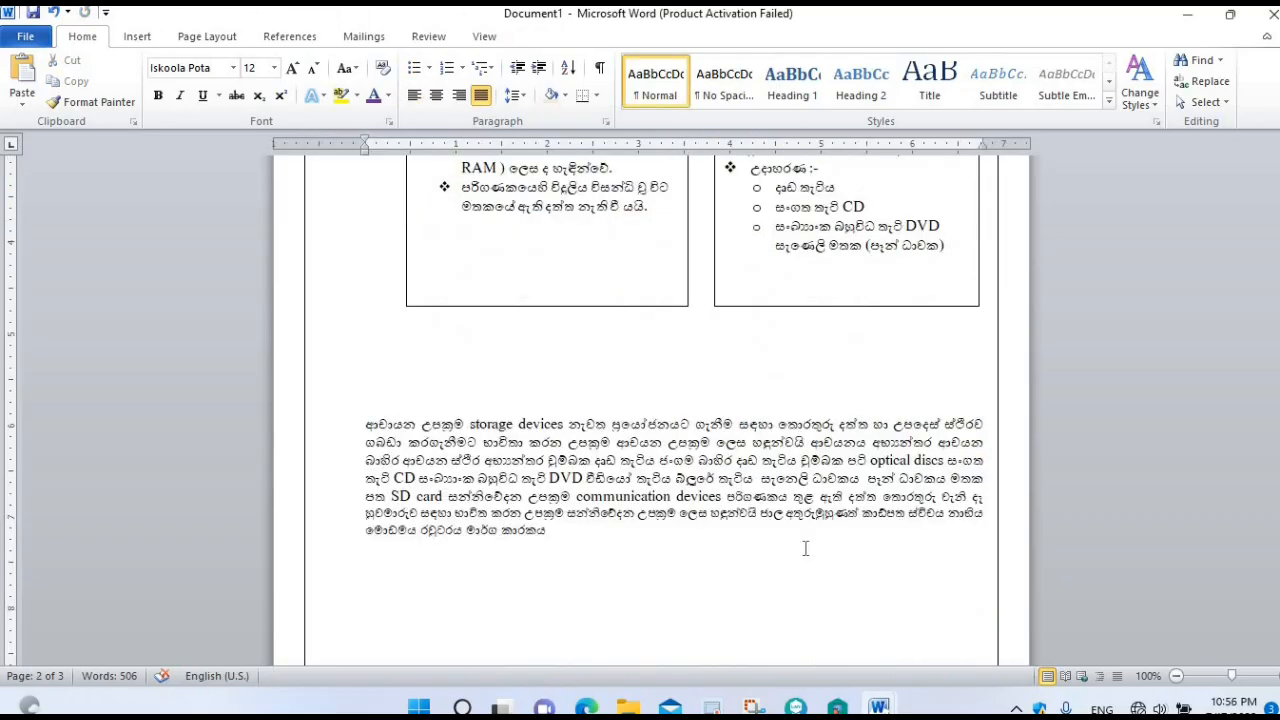
Examine the memory diagram and the Storage Devices graphic in the Grade 6 Unit 1 Lesson 2 Note reference, and return to Document1
scroll(803, 549, "down", 1)
mouse_move(876, 707)
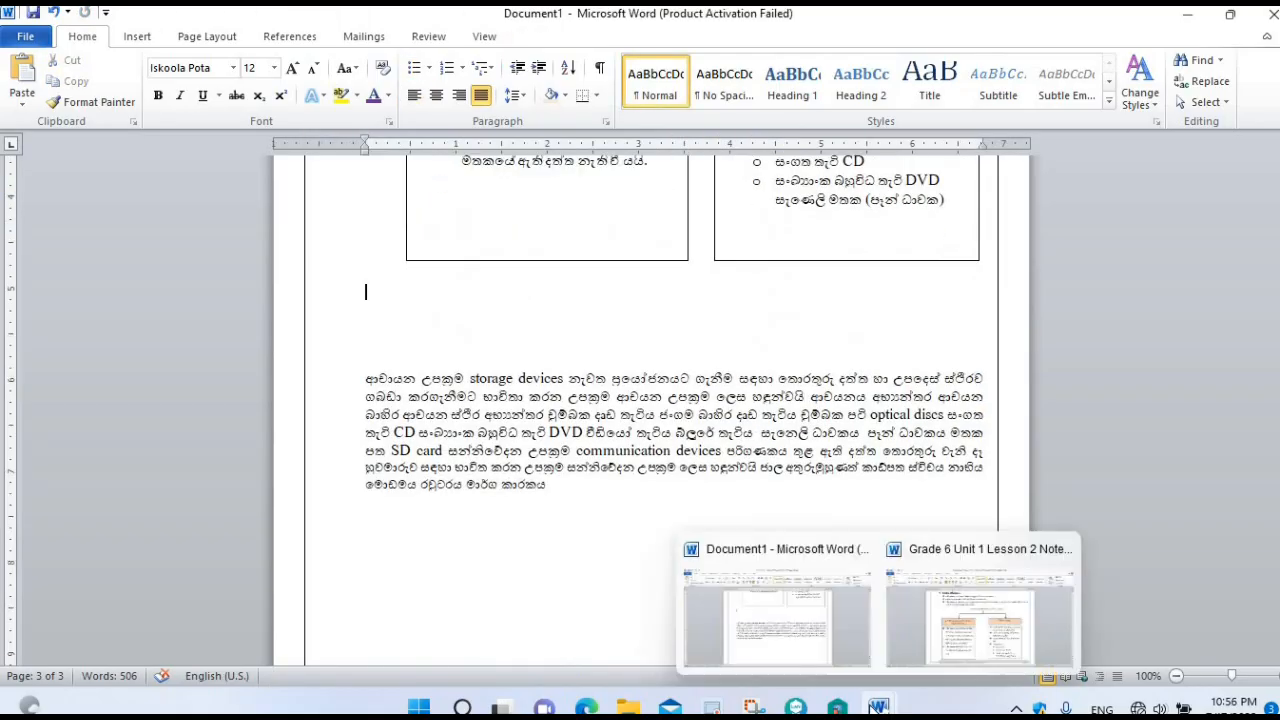
left_click(976, 621)
scroll(703, 456, "down", 3)
scroll(703, 456, "down", 2)
scroll(703, 449, "up", 3)
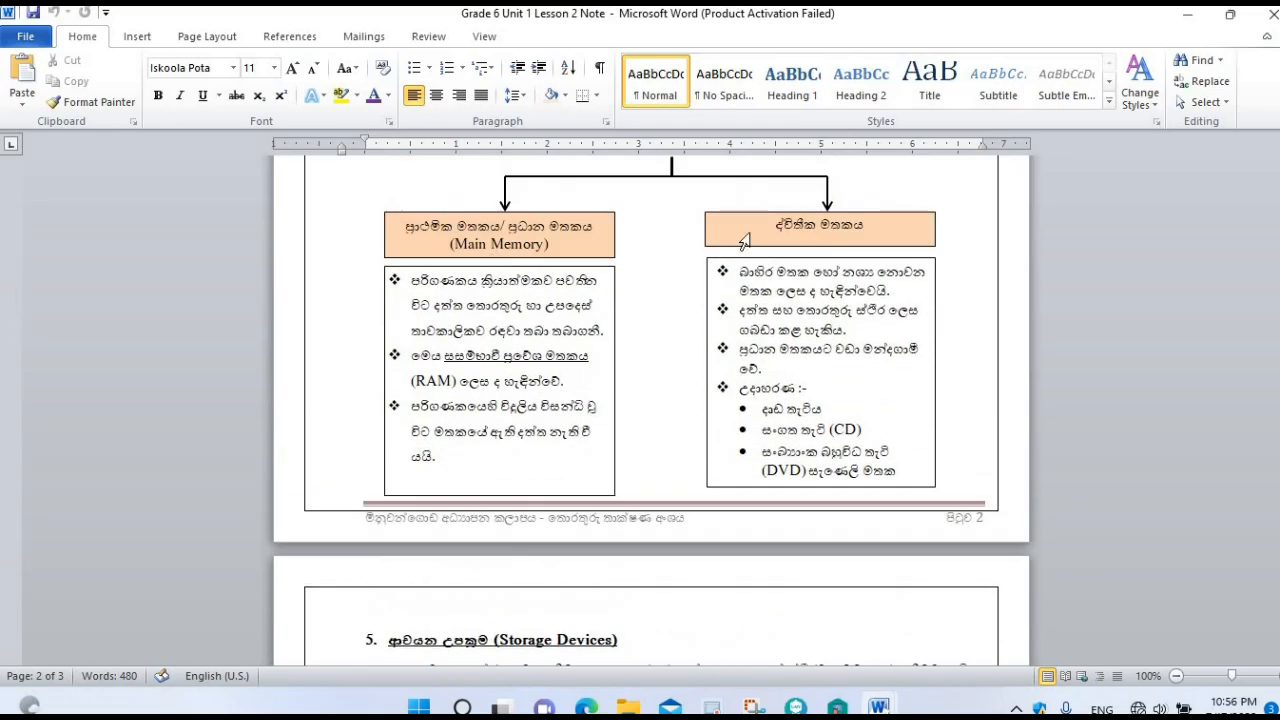
scroll(810, 432, "down", 5)
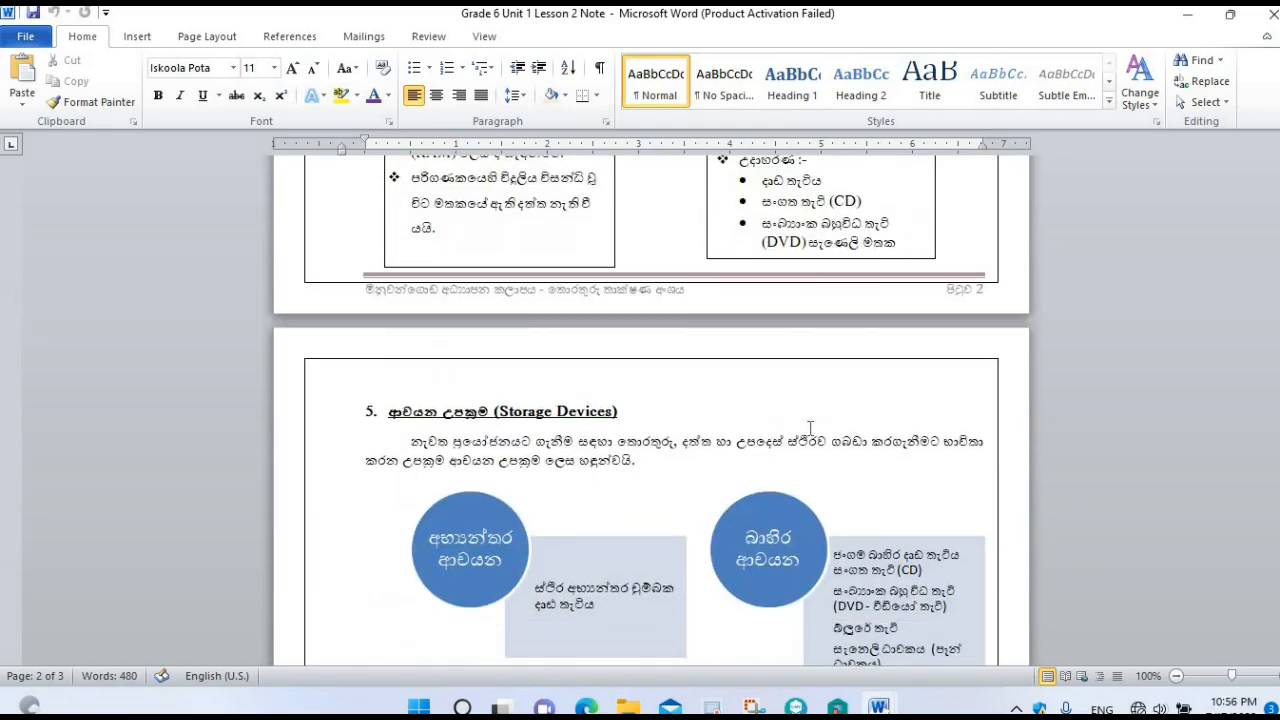
scroll(809, 430, "down", 4)
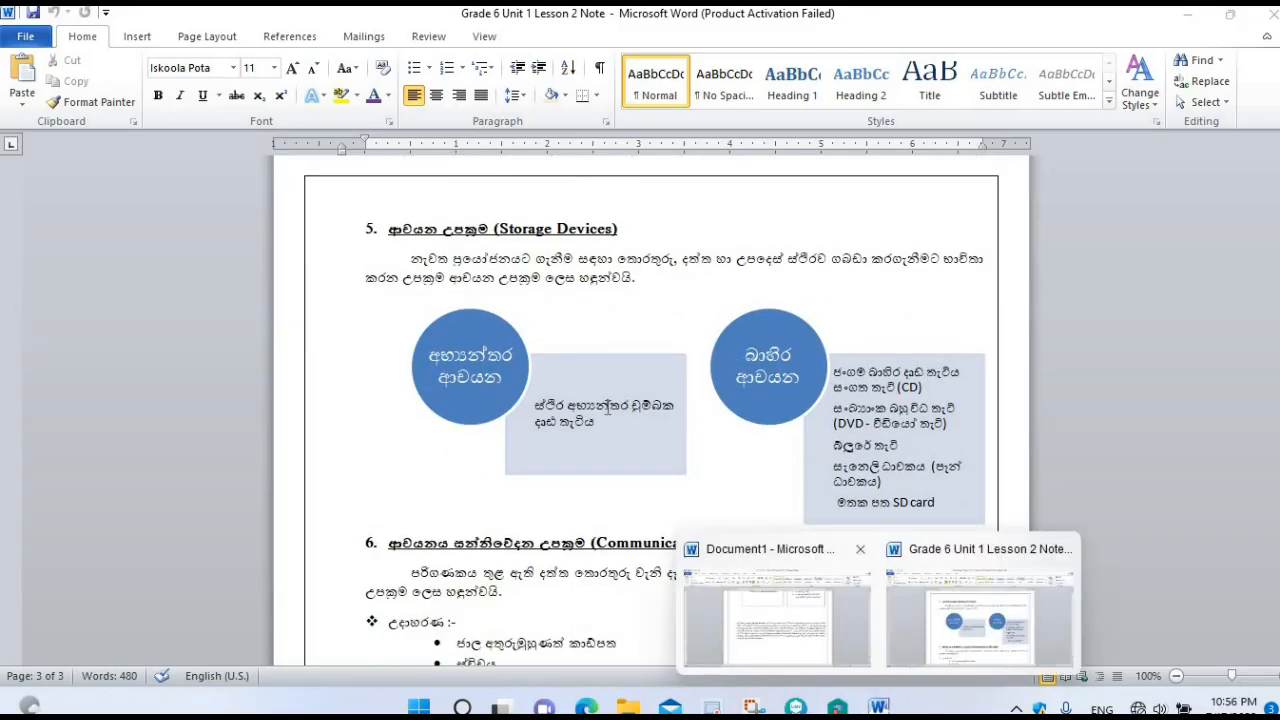
key("alt+Tab")
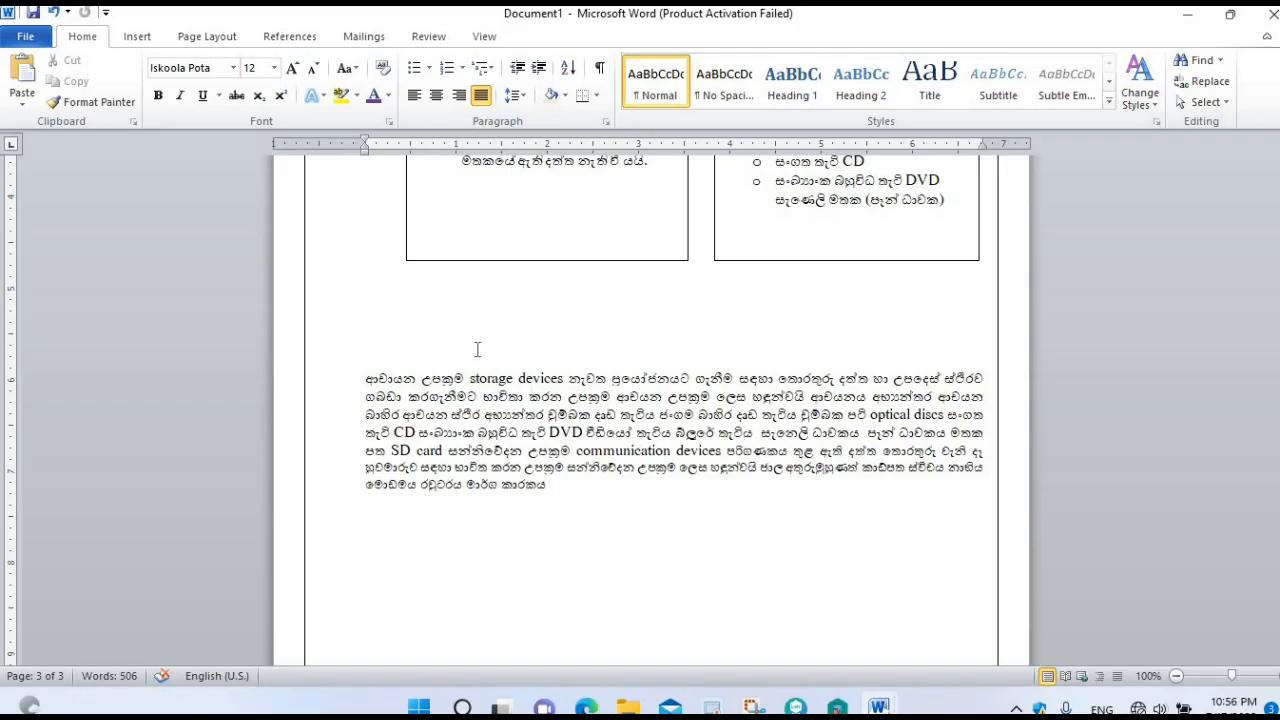
Add two blank lines below the memory description boxes and insert a Stacked List SmartArt graphic above the storage devices paragraph
key("Return")
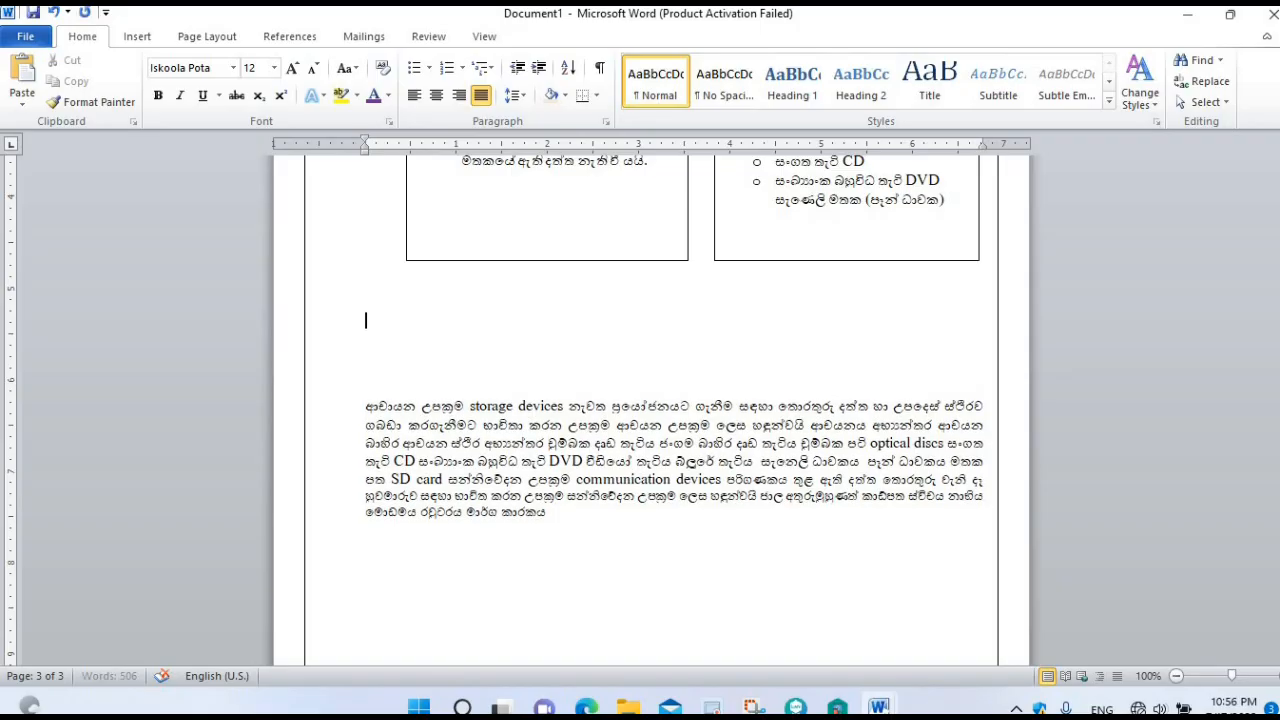
key("Return")
left_click(136, 38)
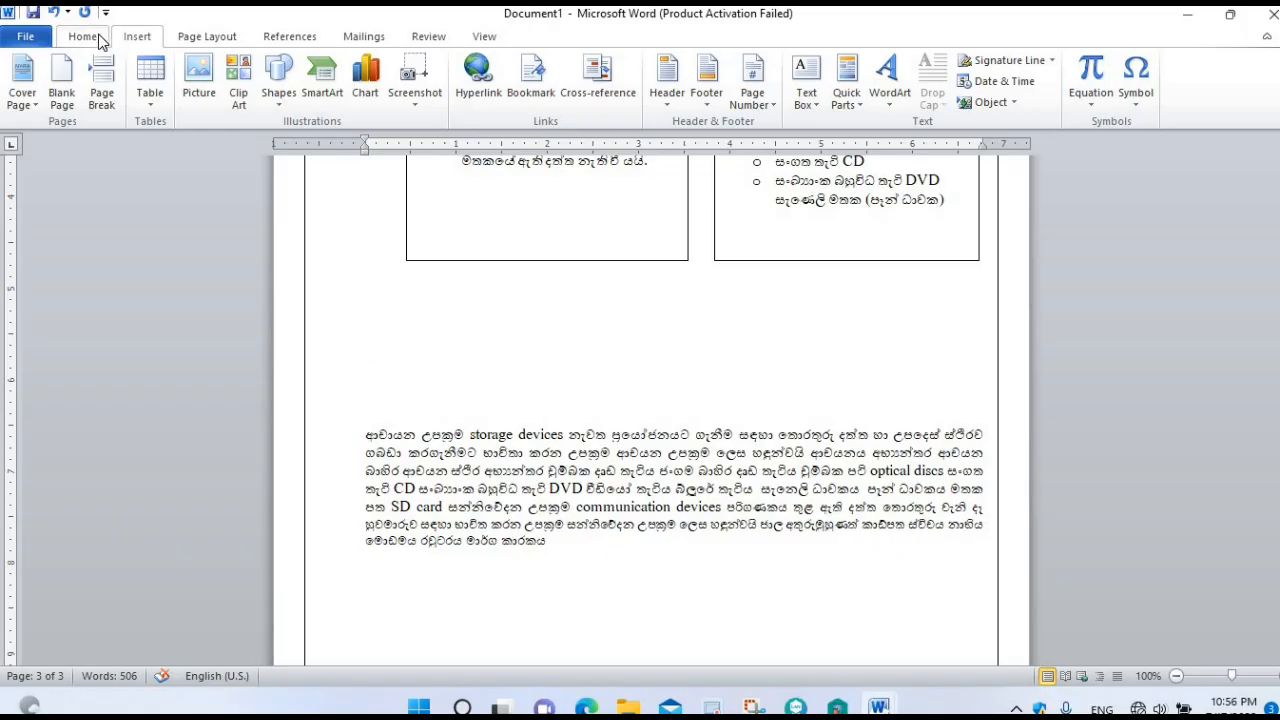
left_click(322, 80)
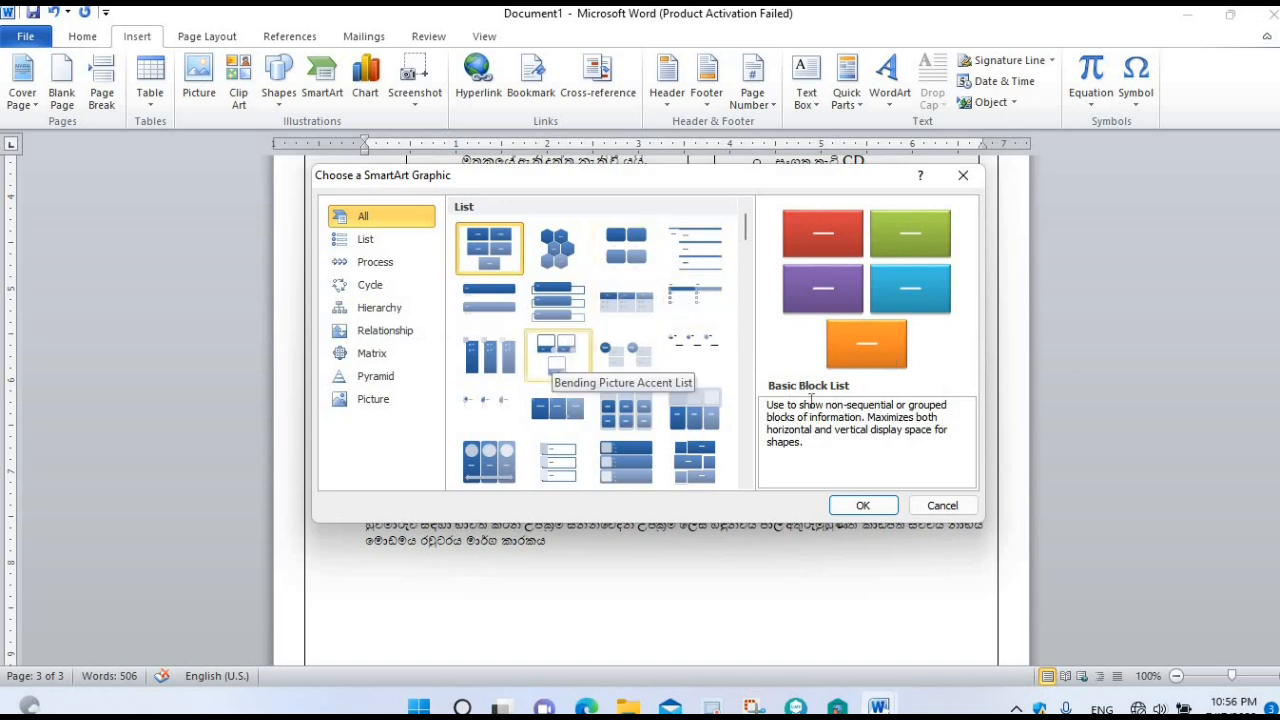
scroll(707, 368, "down", 1)
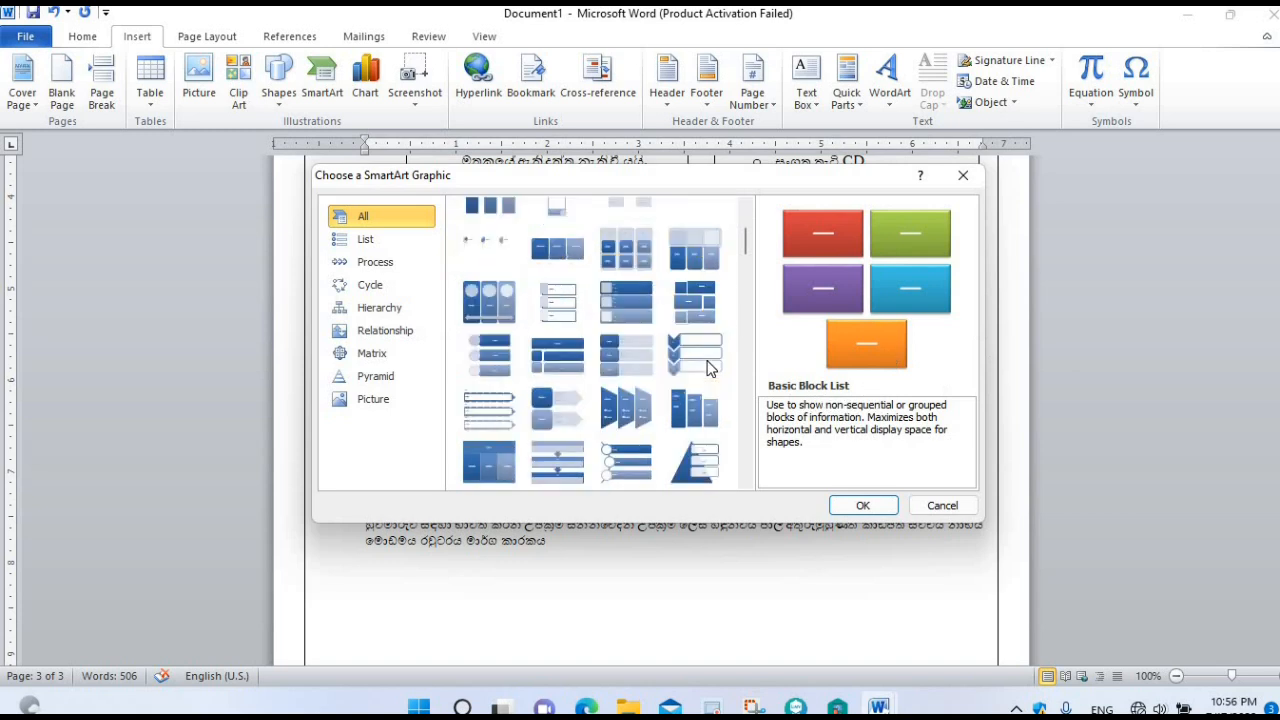
scroll(707, 368, "up", 1)
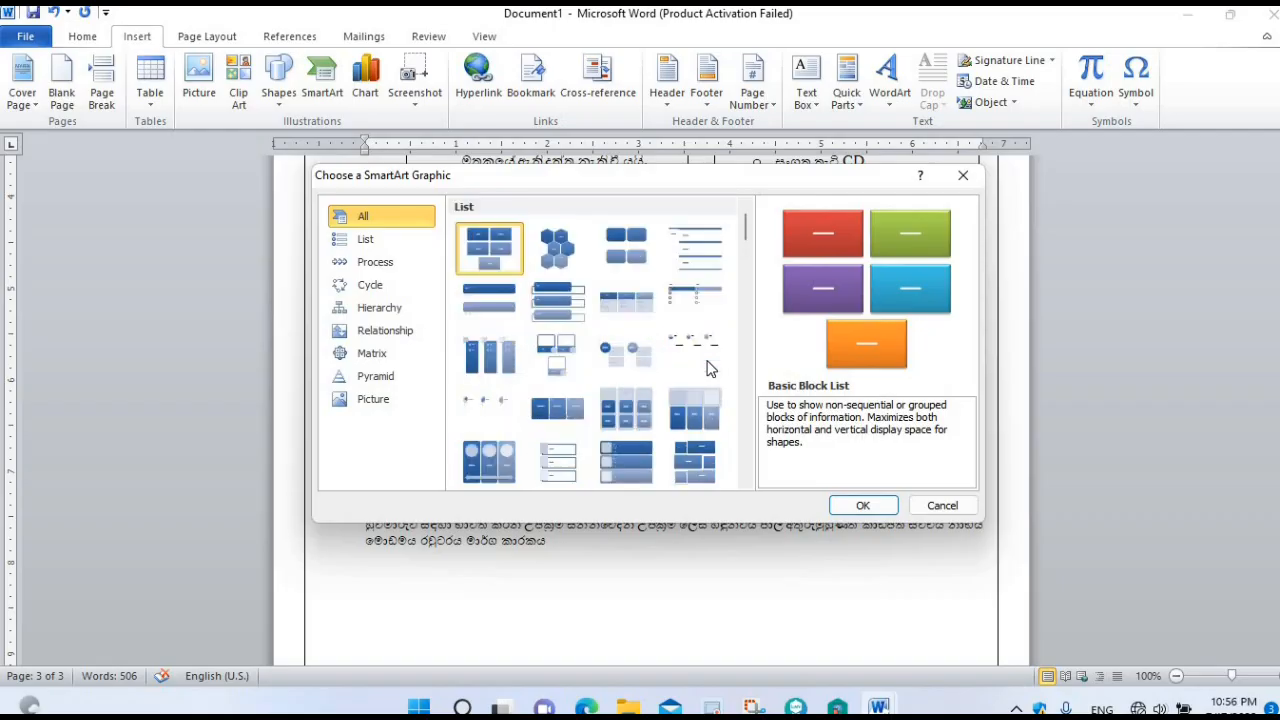
left_click(628, 360)
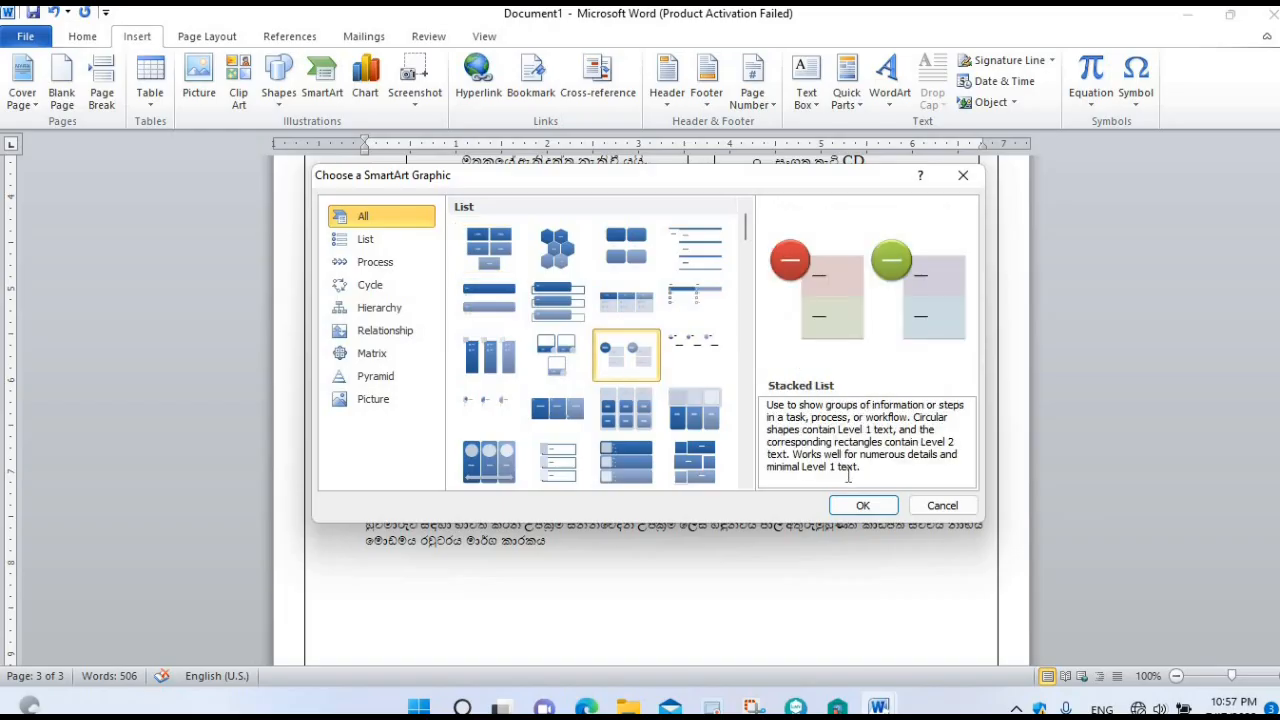
left_click(862, 505)
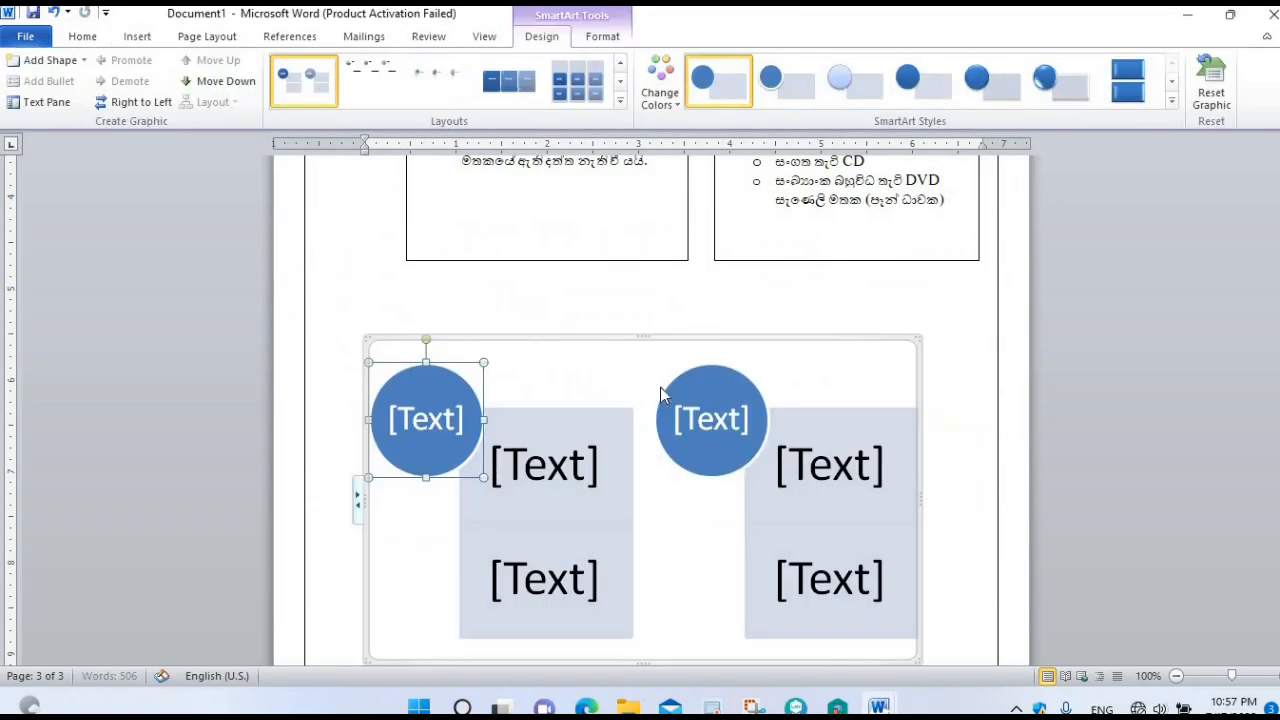
scroll(662, 387, "down", 2)
scroll(669, 374, "up", 3)
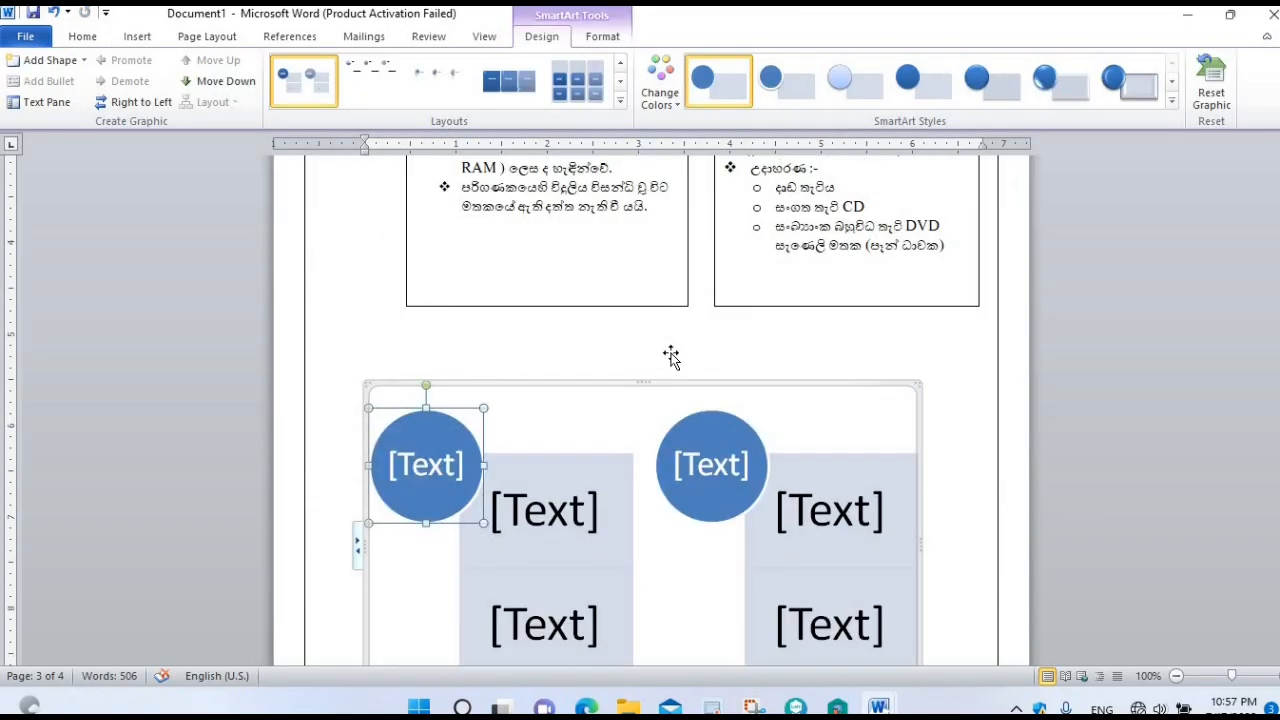
scroll(671, 357, "down", 4)
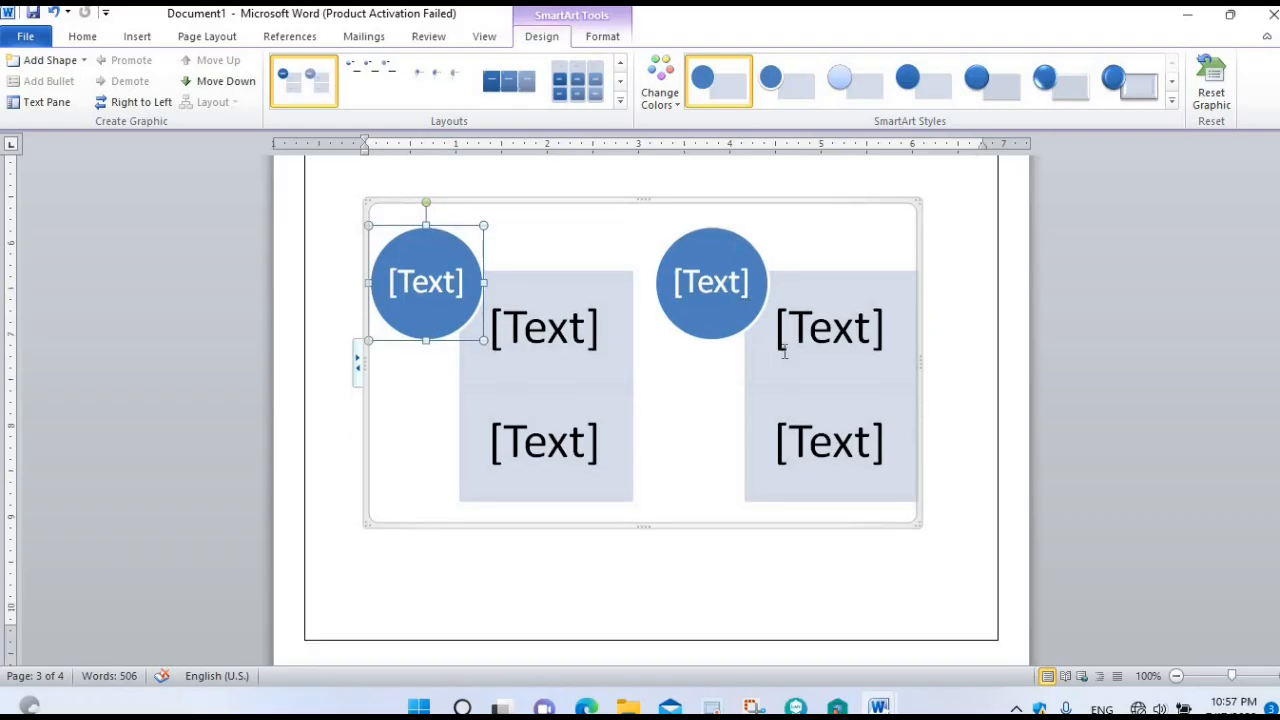
scroll(782, 342, "down", 7)
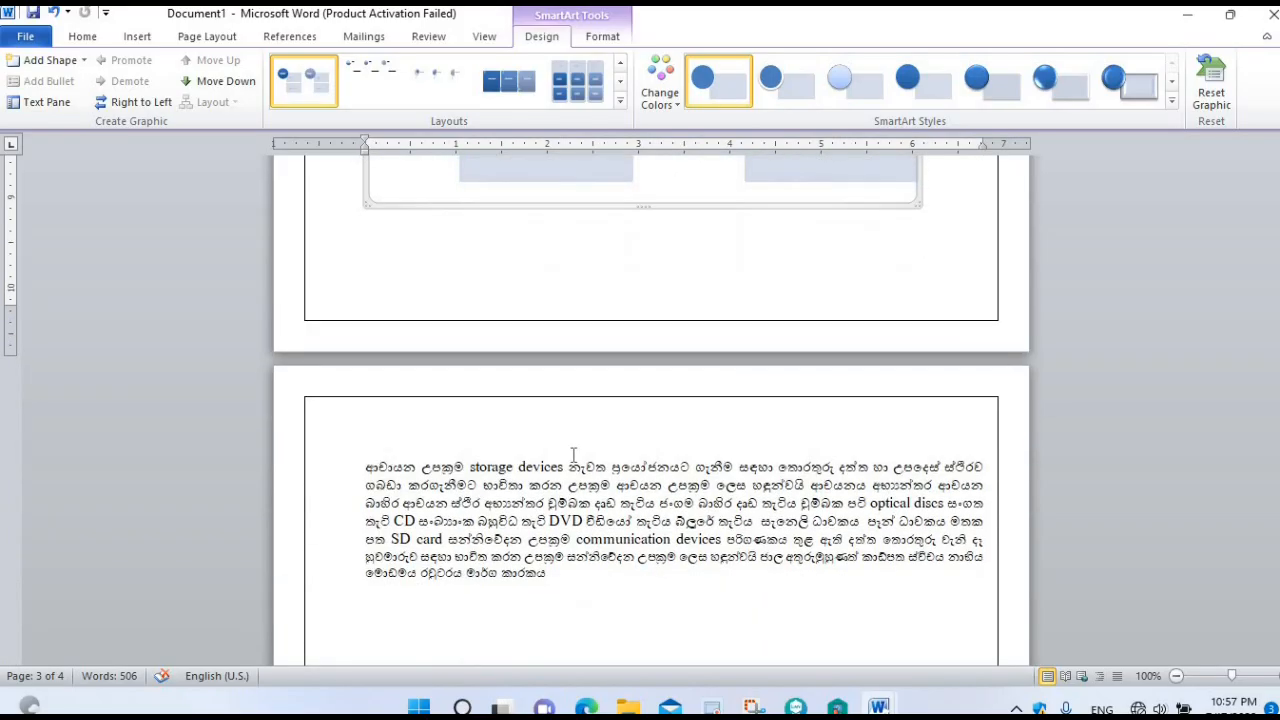